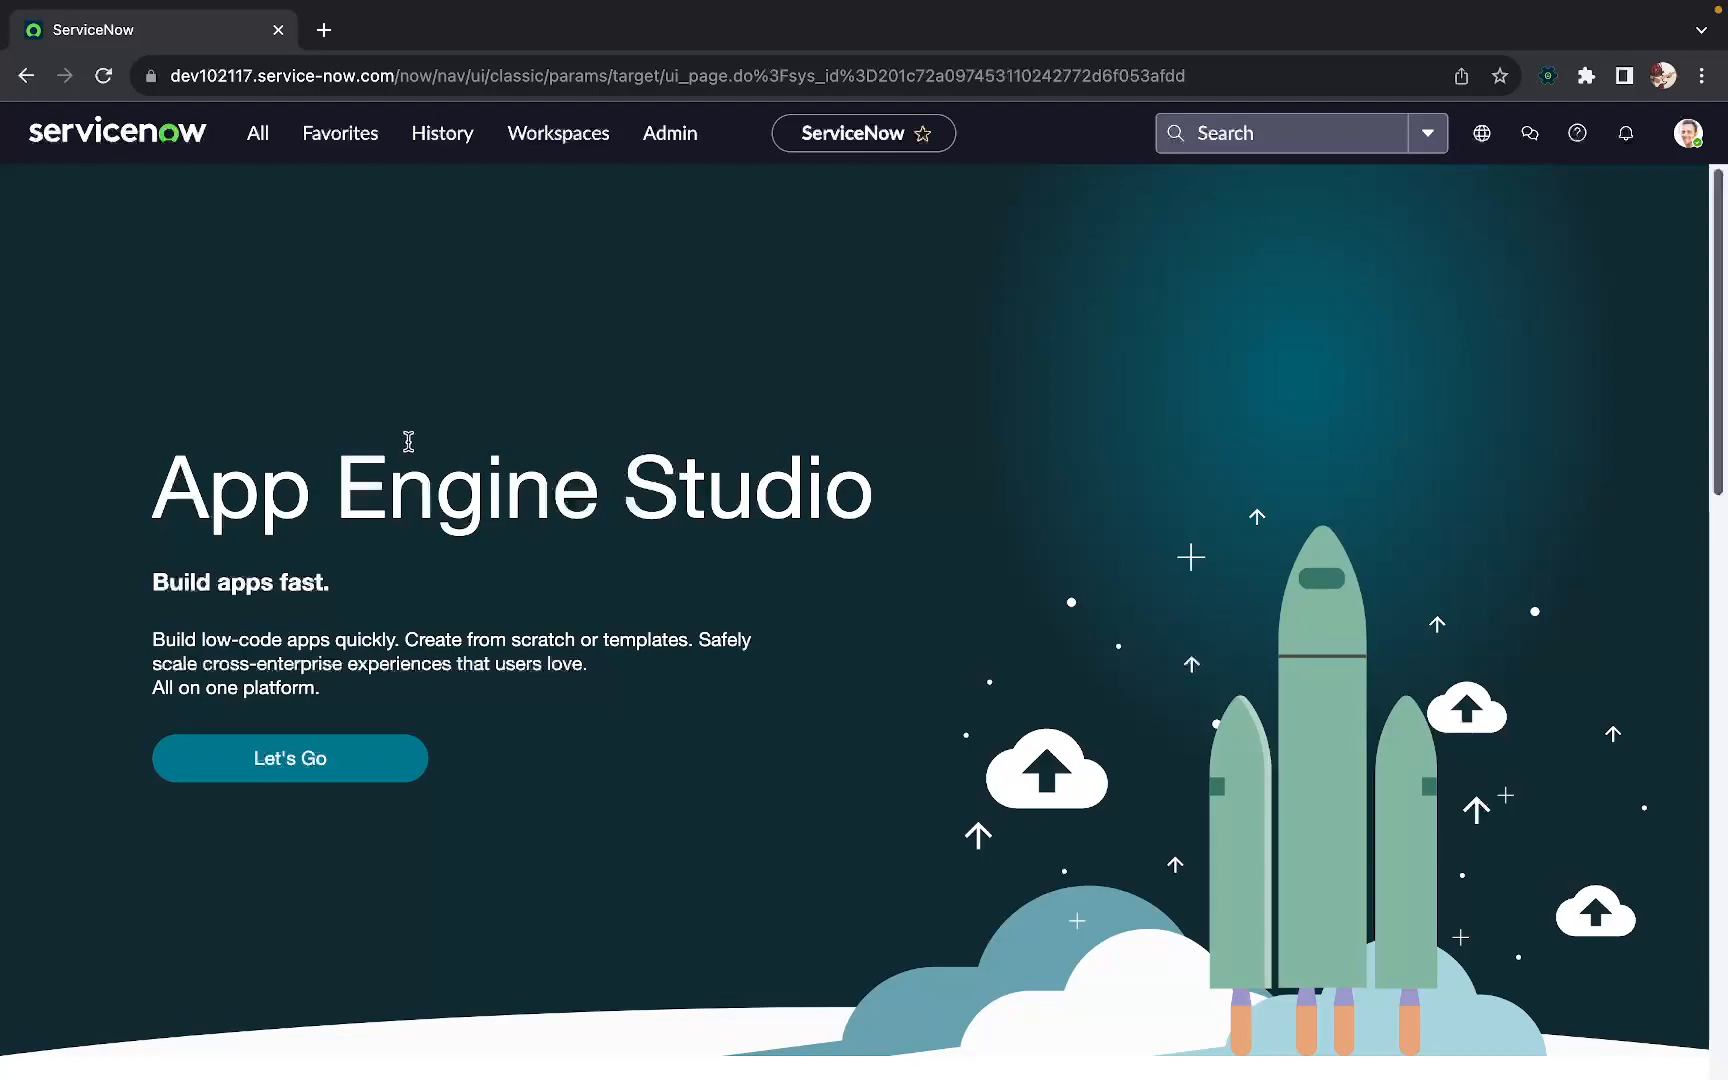
Open the incident table's list in its own tab by entering incident.LIST in the navigator filter
click(278, 152)
text(incident)
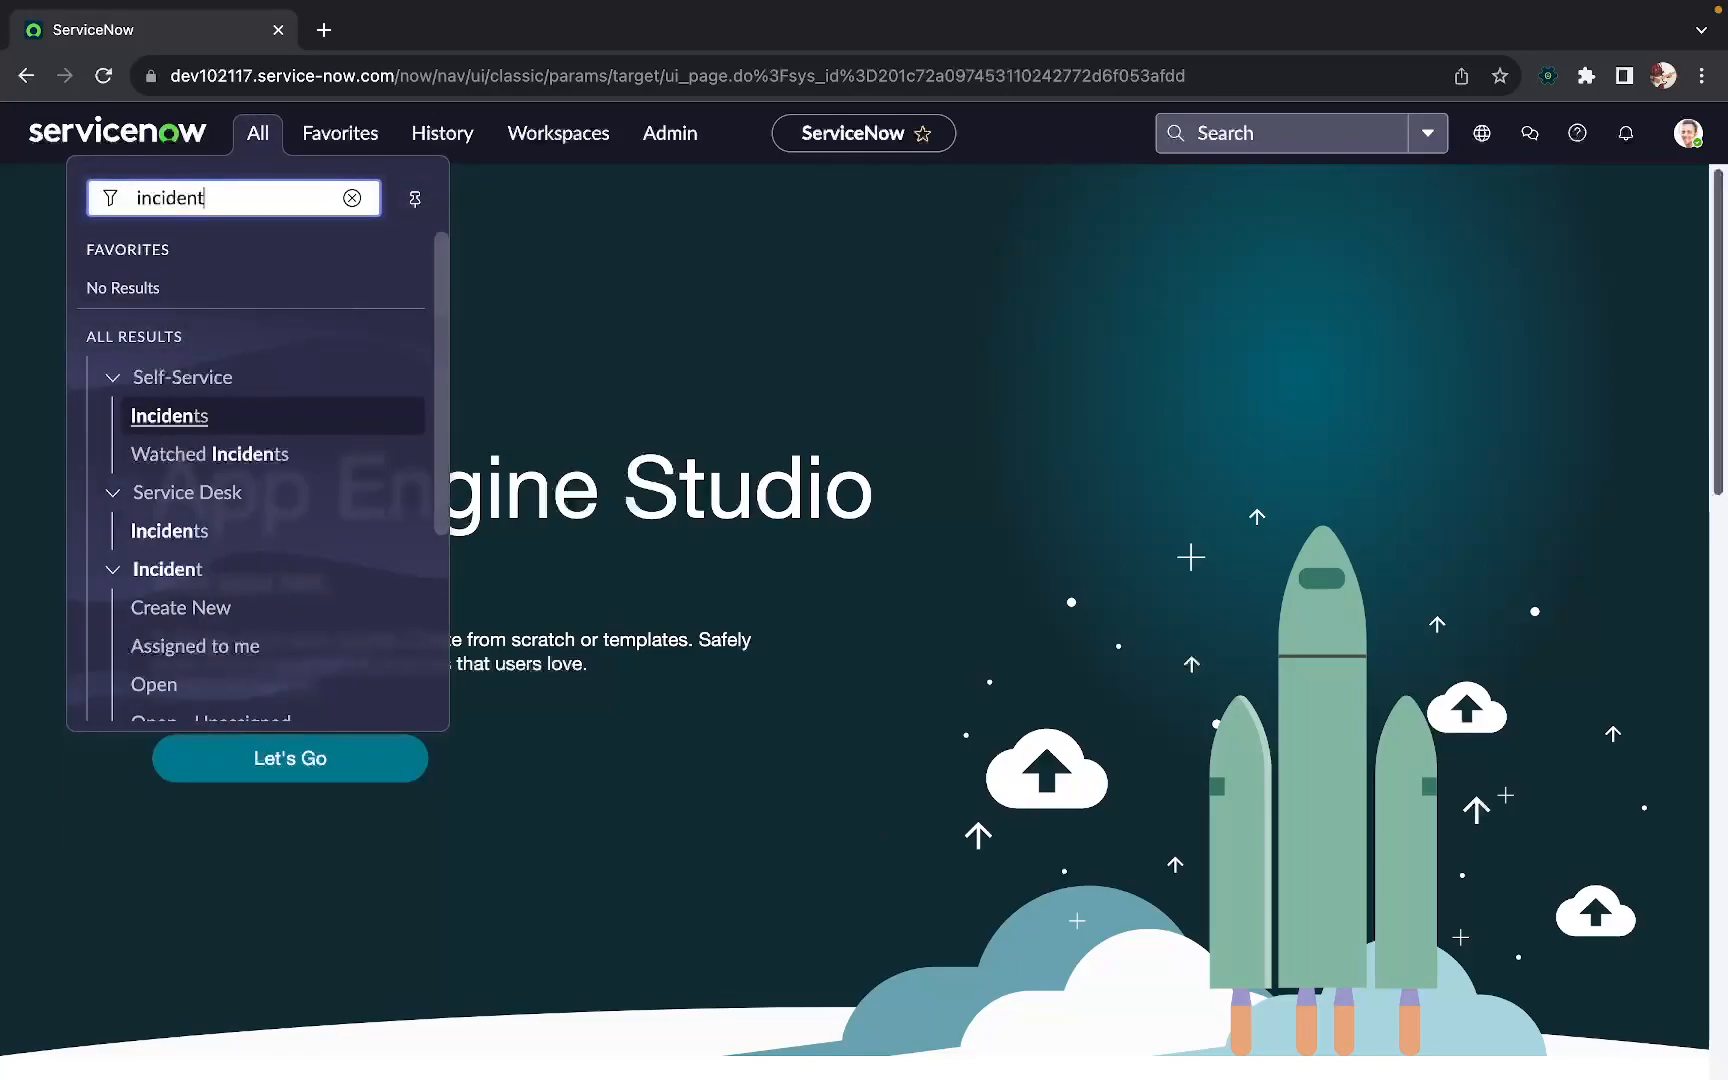
text(.)
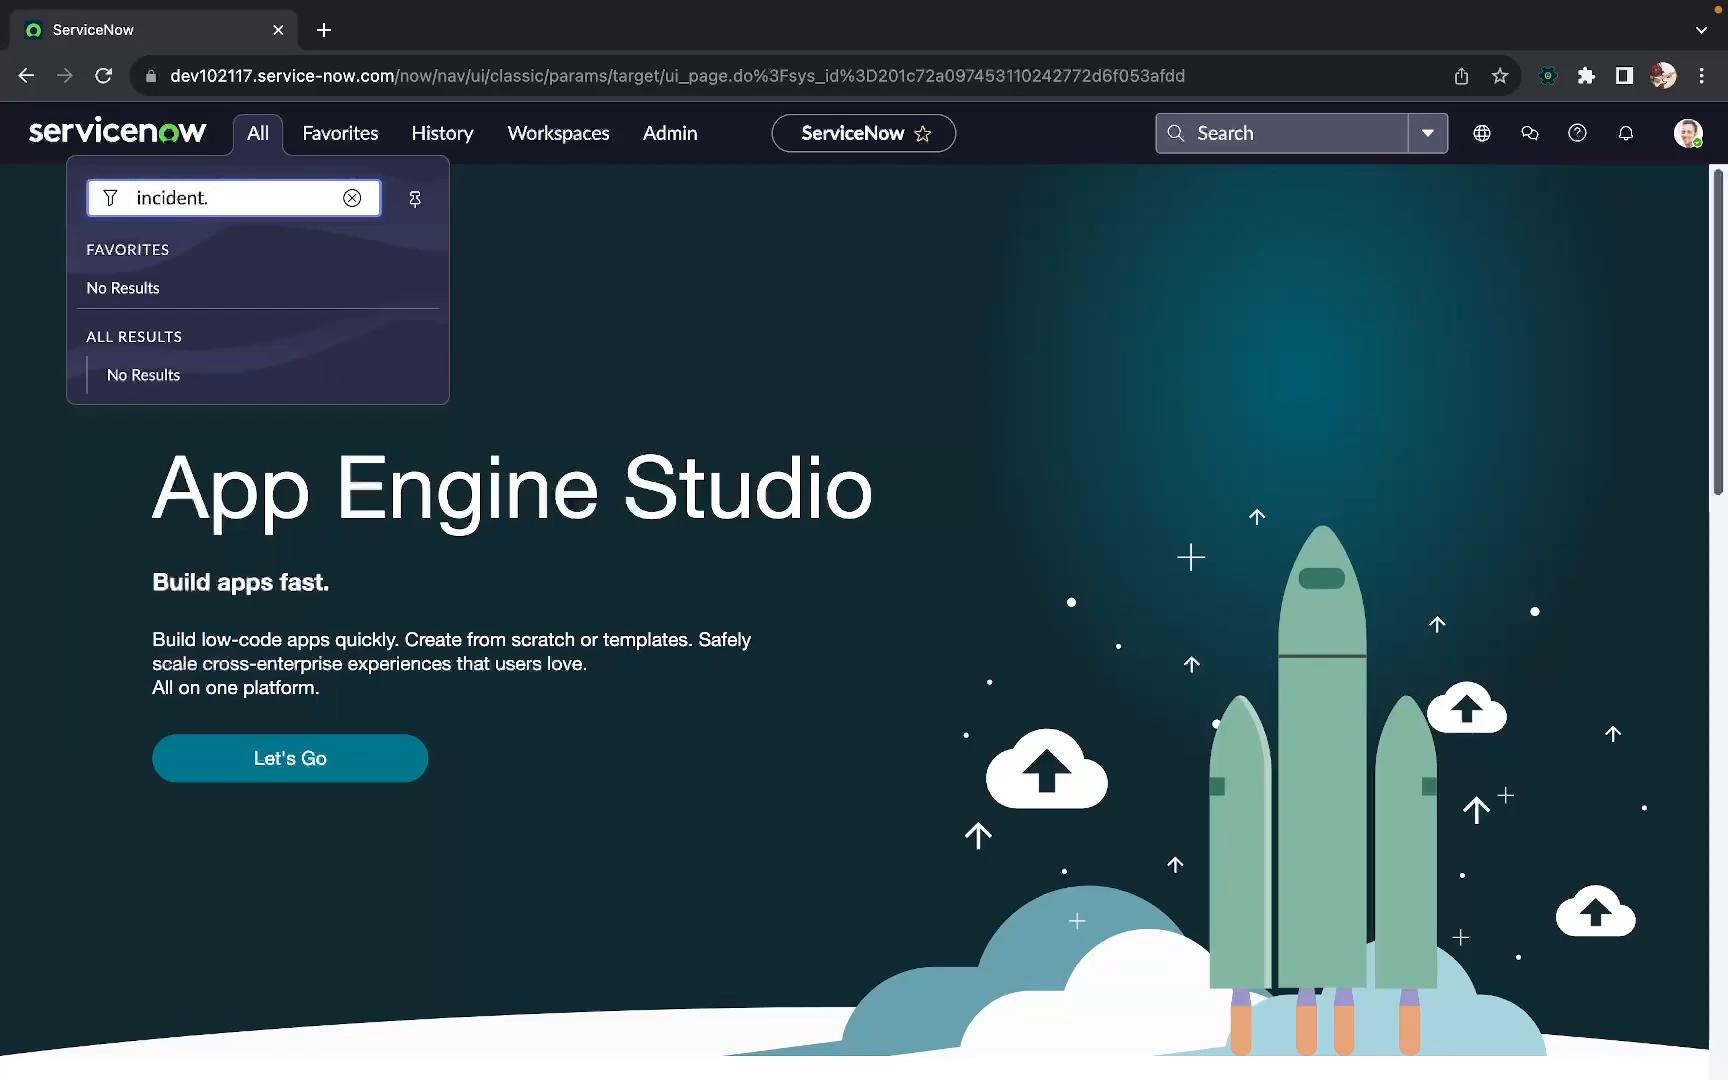
text(LIST)
key(Return)
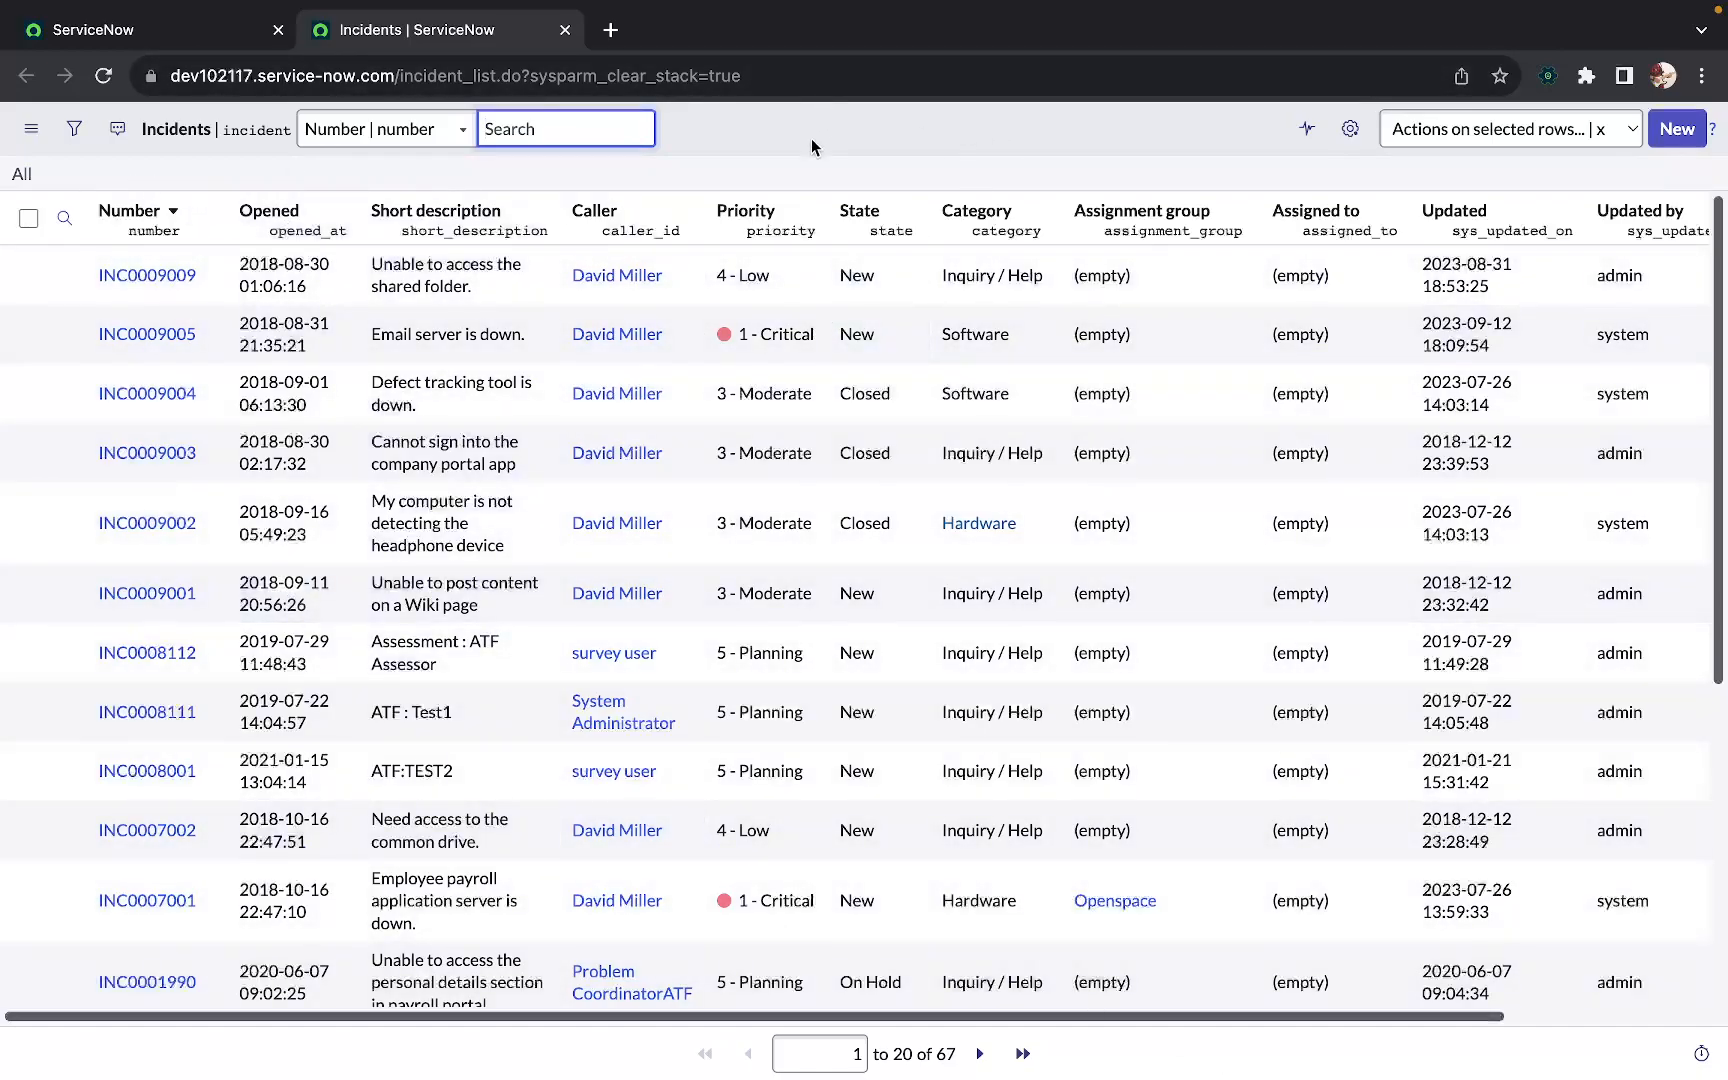
Examine the views available for the incident list and the columns shown in the default view
click(31, 132)
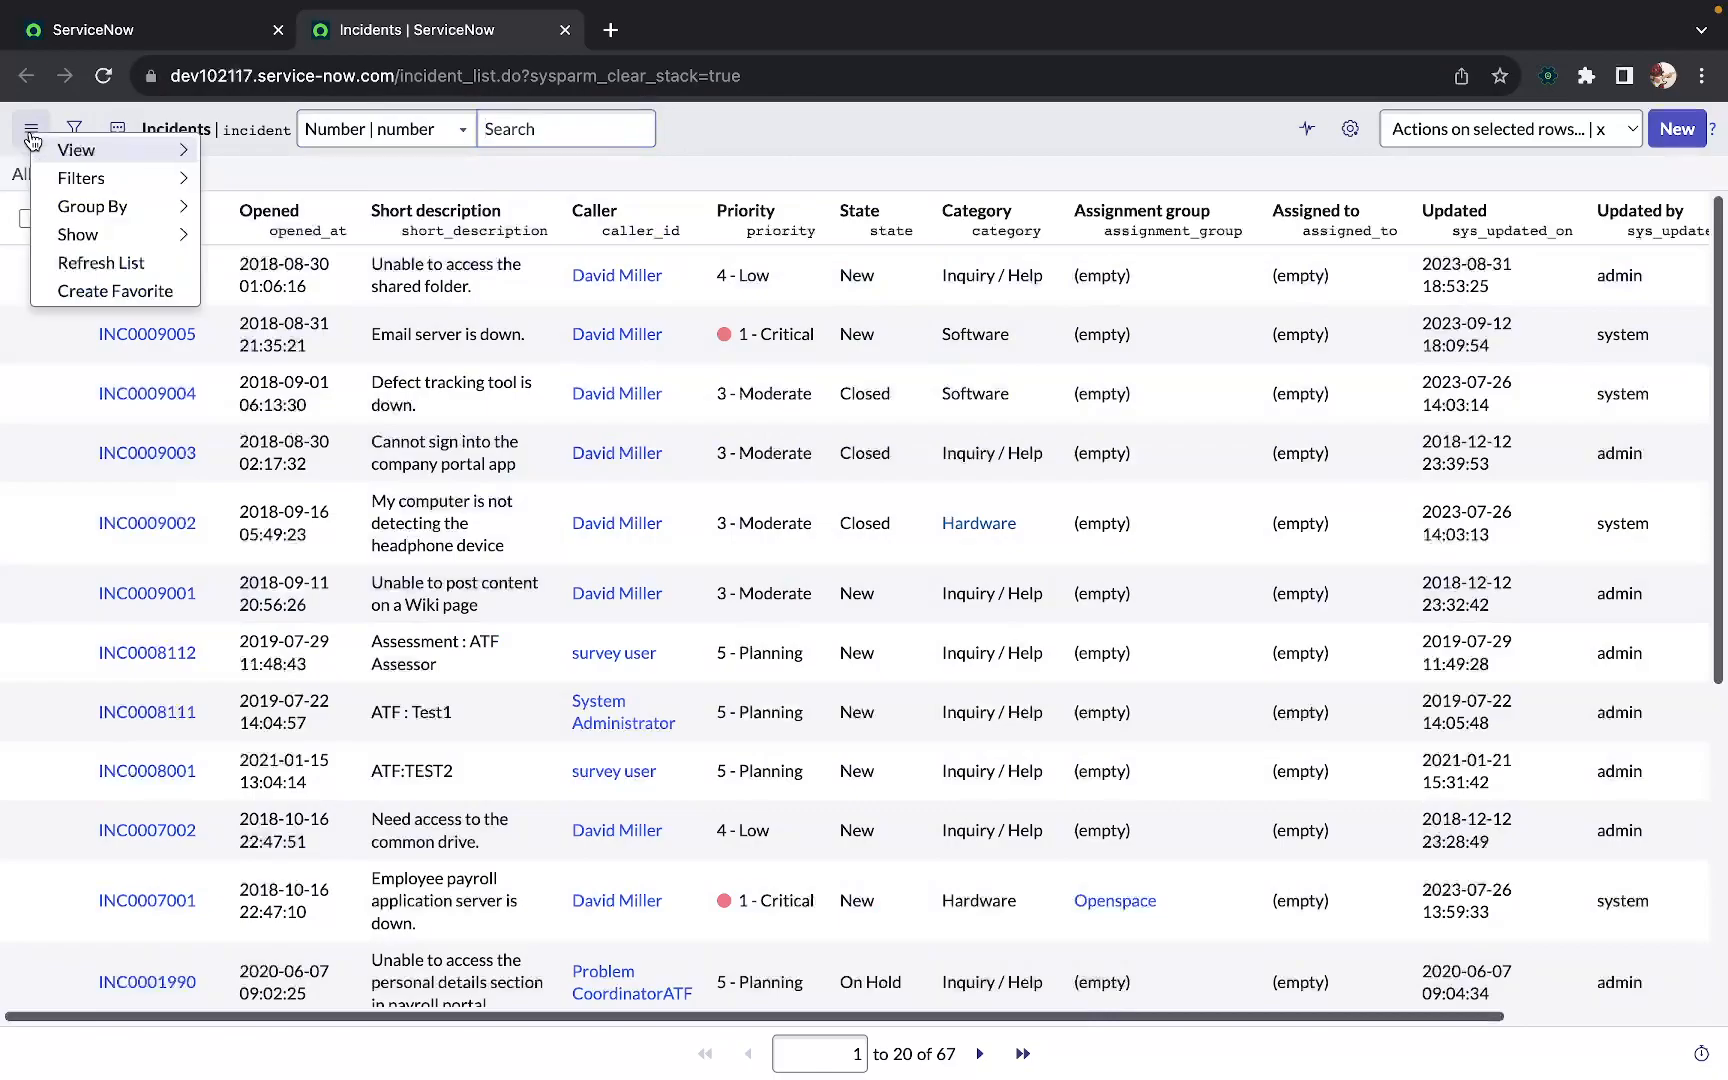
mouse_move(86, 150)
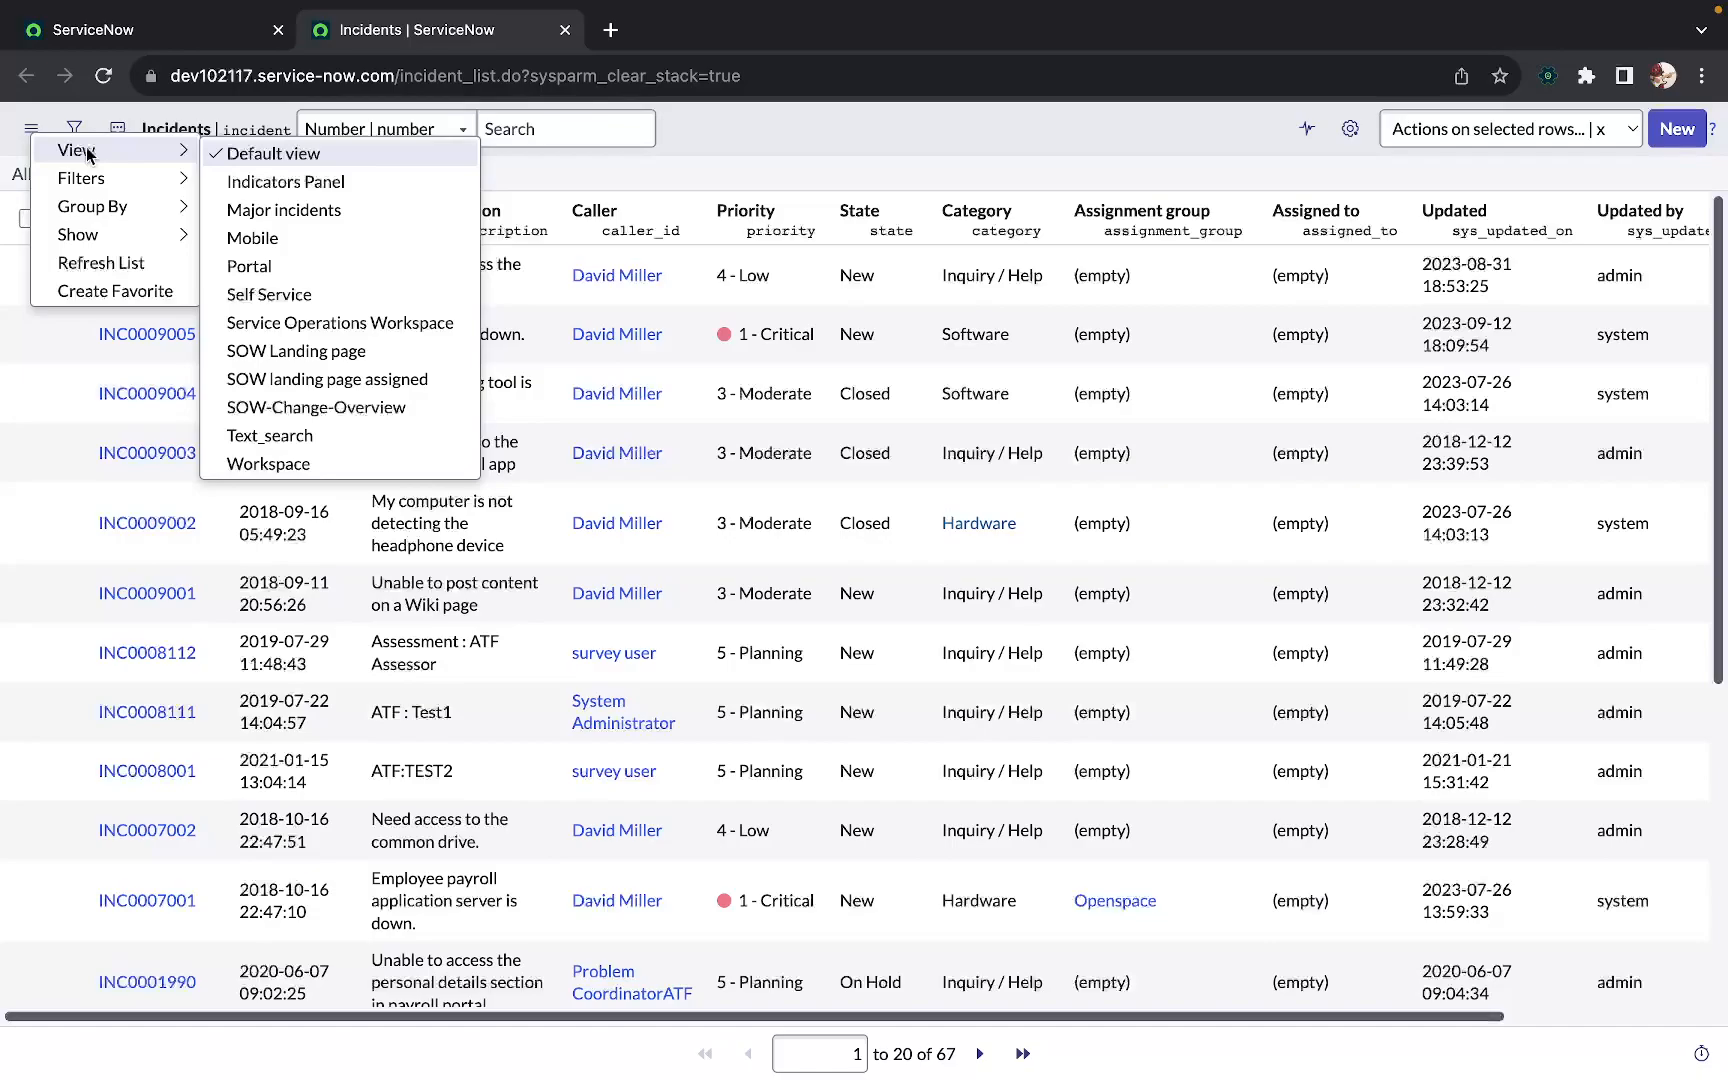
click(904, 116)
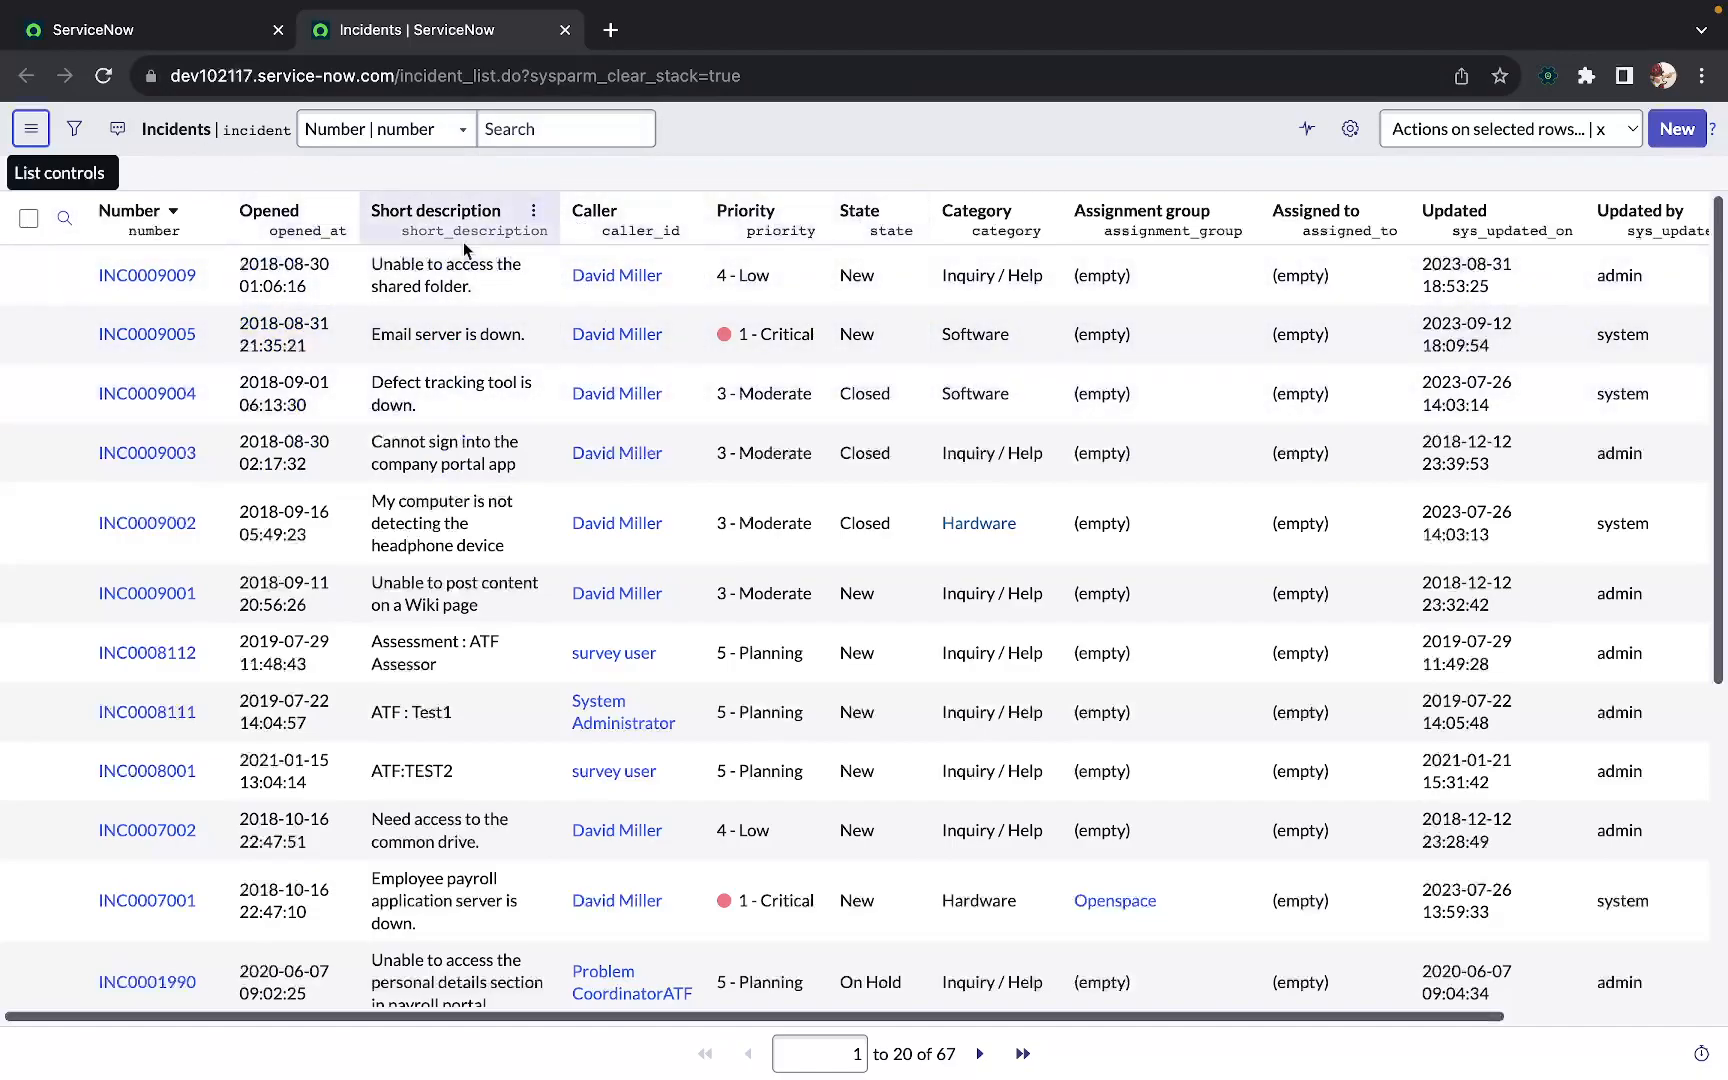
scroll(818, 495, right, 3)
scroll(817, 497, left, 3)
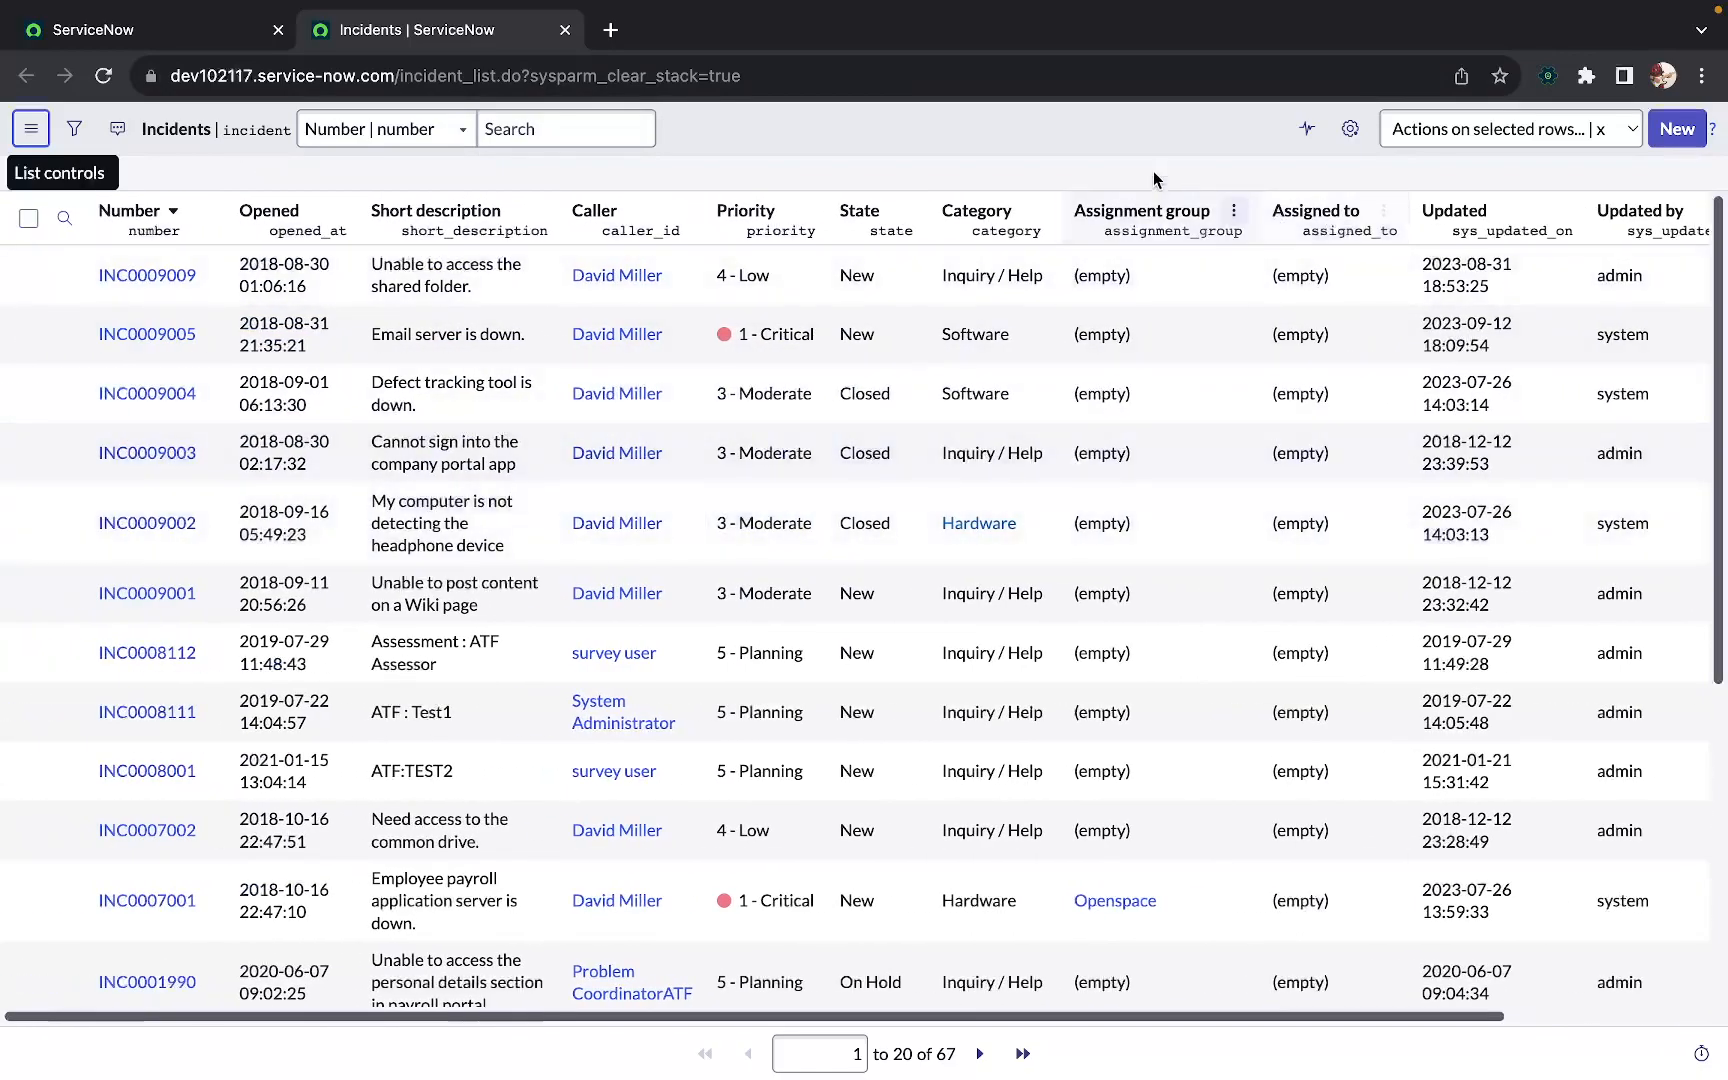
click(980, 125)
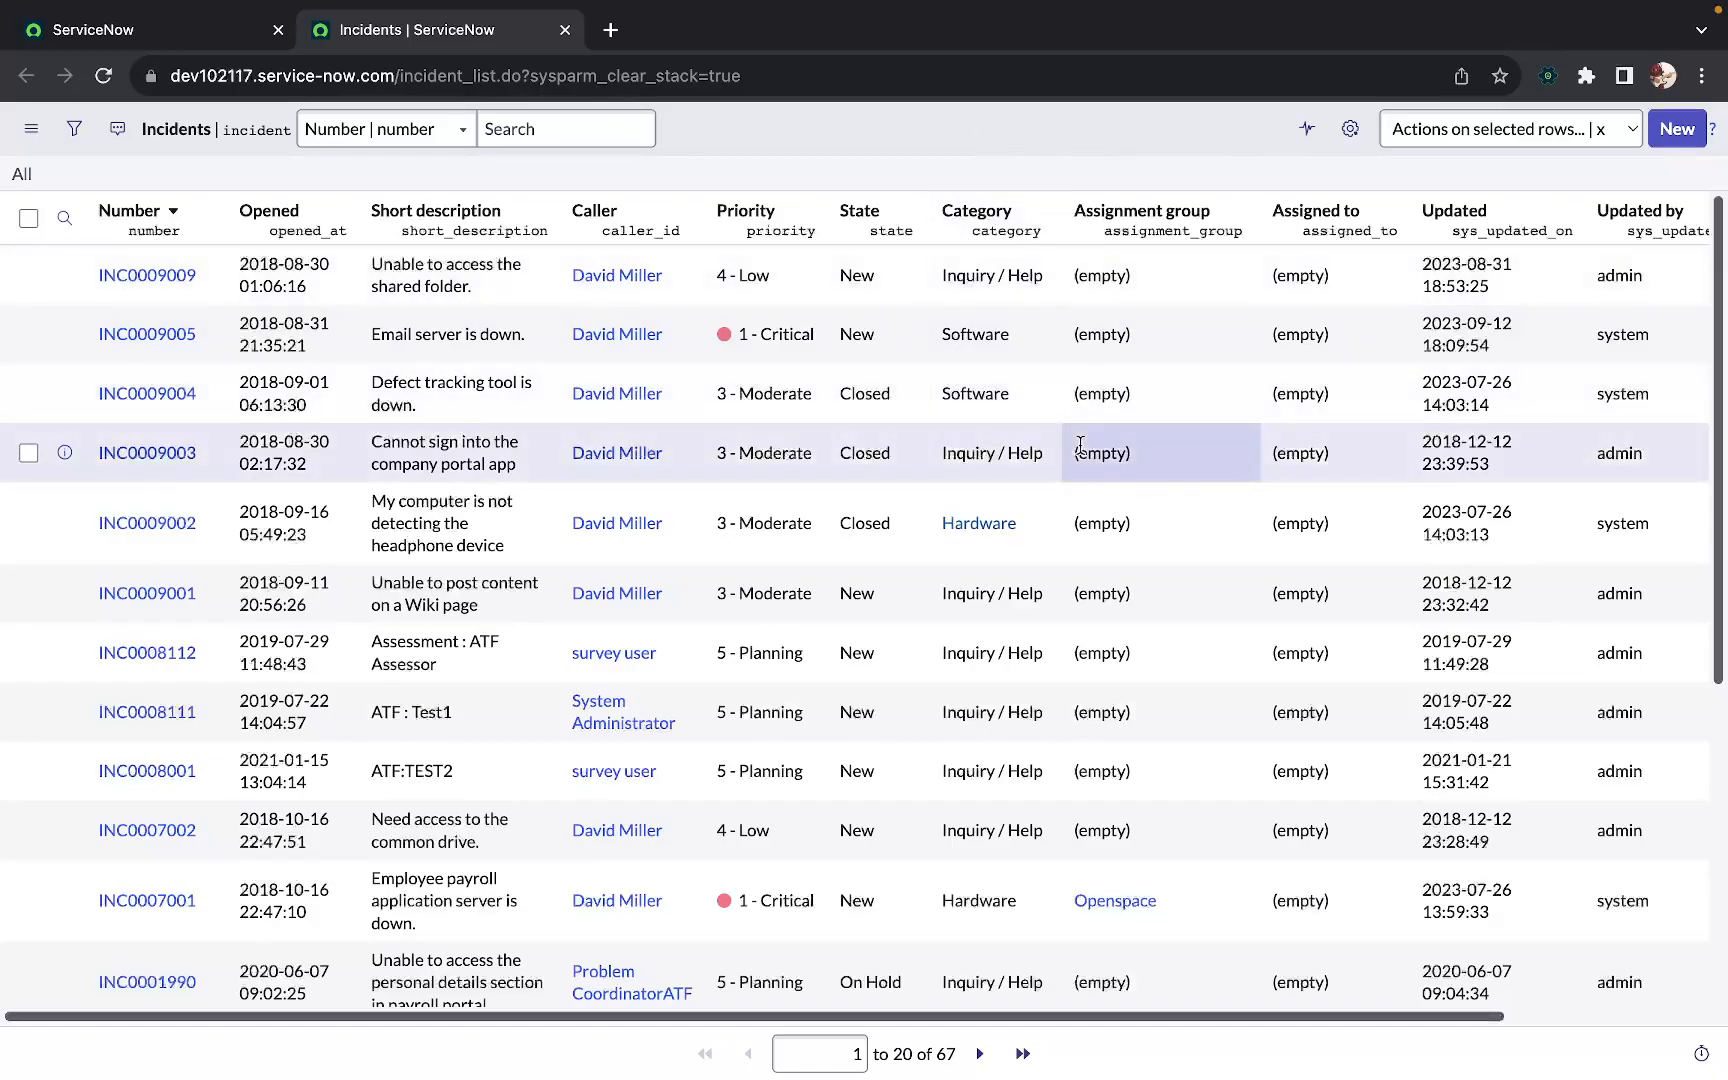
scroll(1133, 344, right, 5)
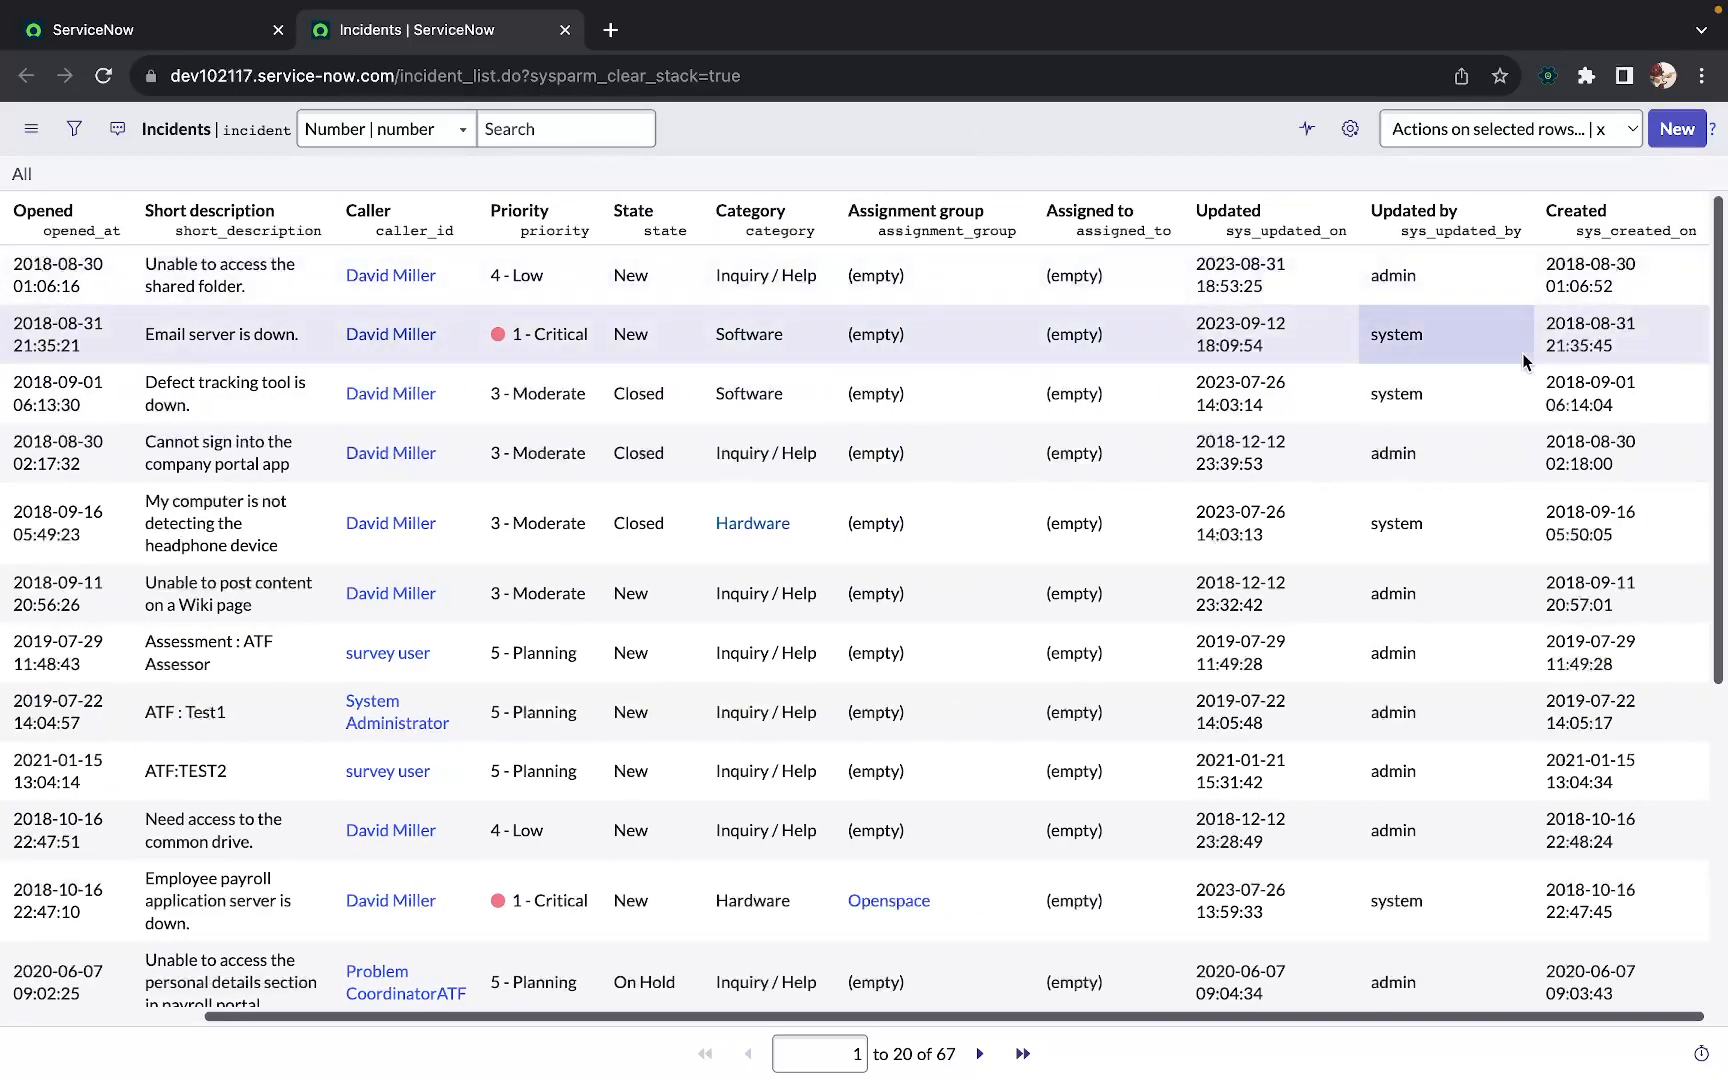
scroll(1219, 346, left, 5)
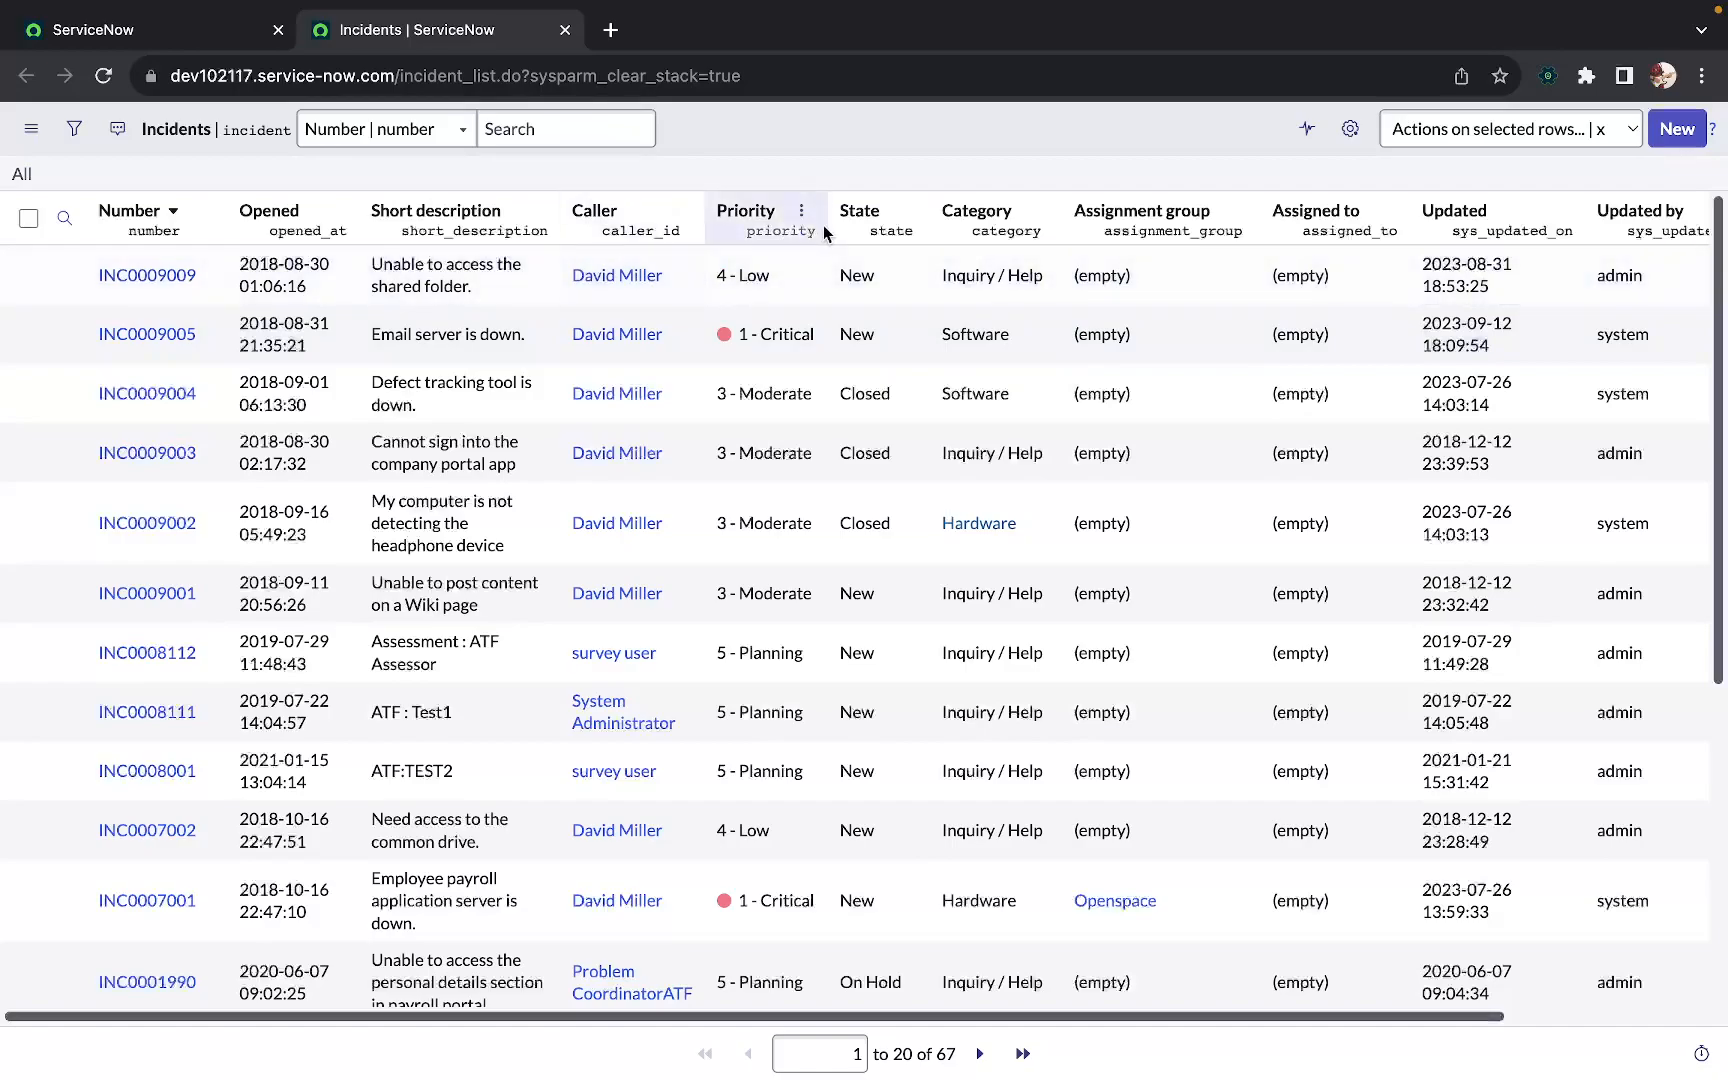
Switch the incident list to the Self Service view
click(29, 132)
mouse_move(90, 152)
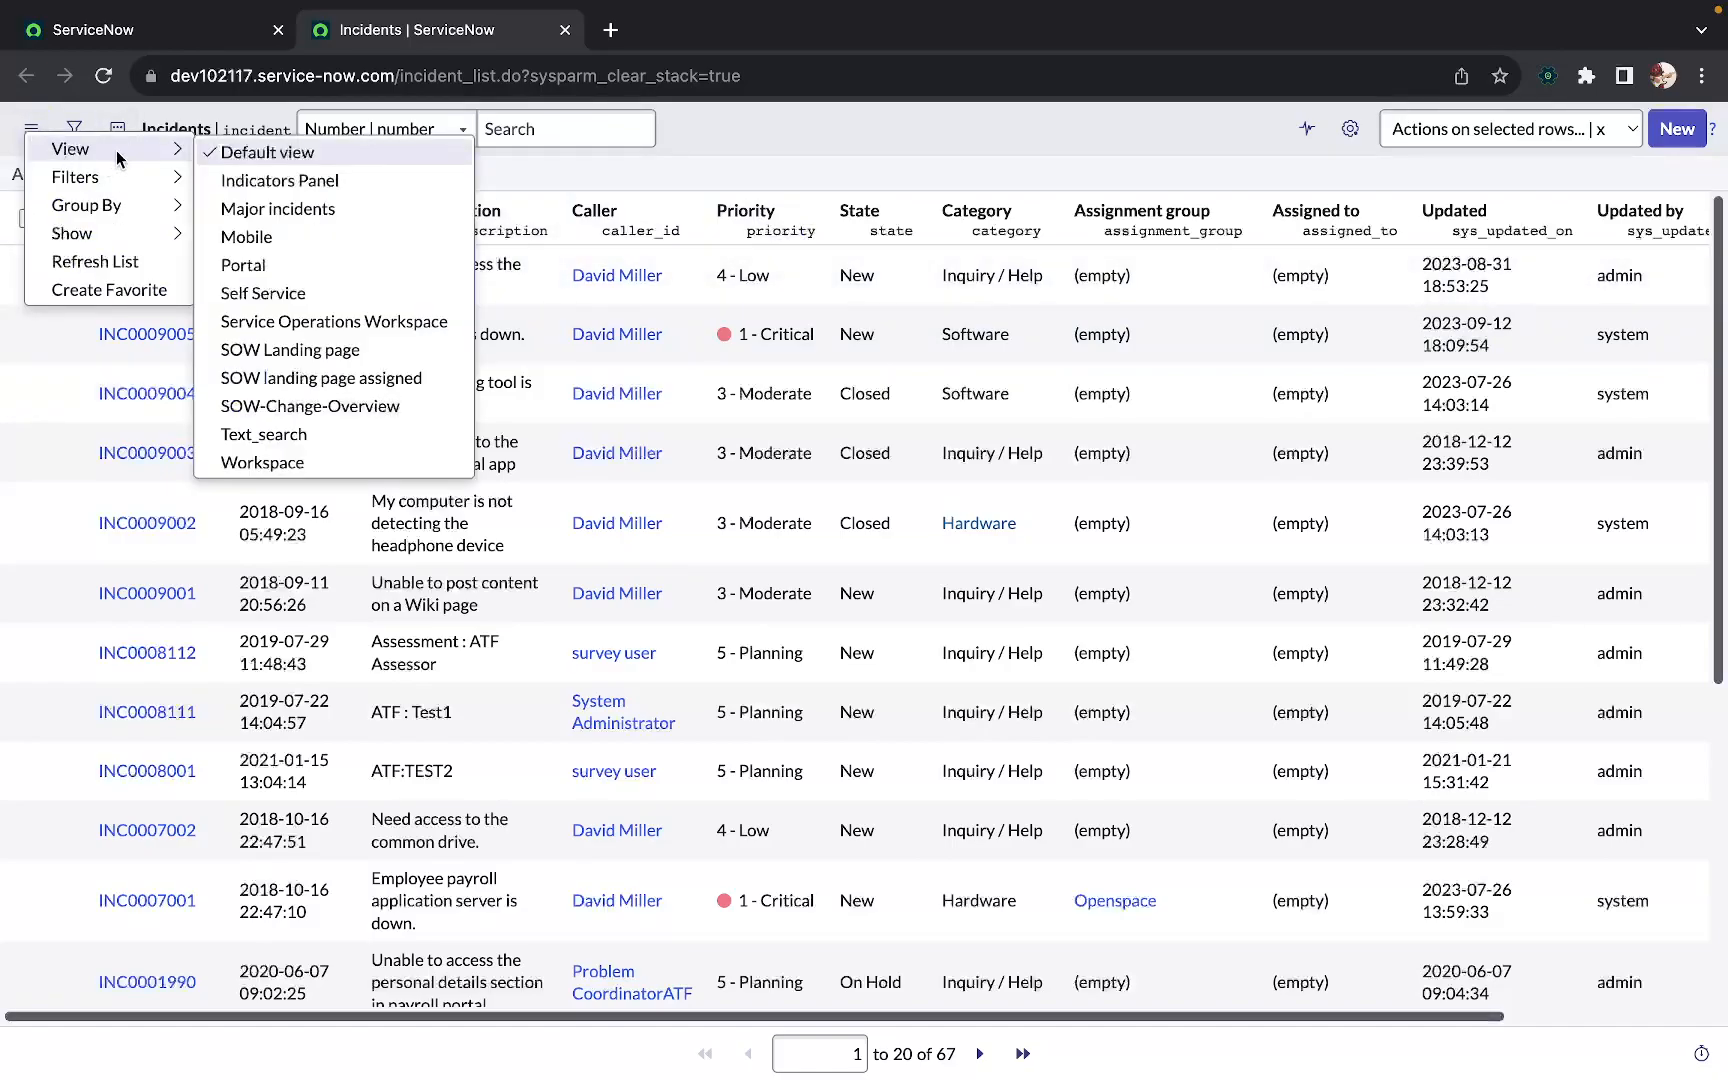
click(287, 294)
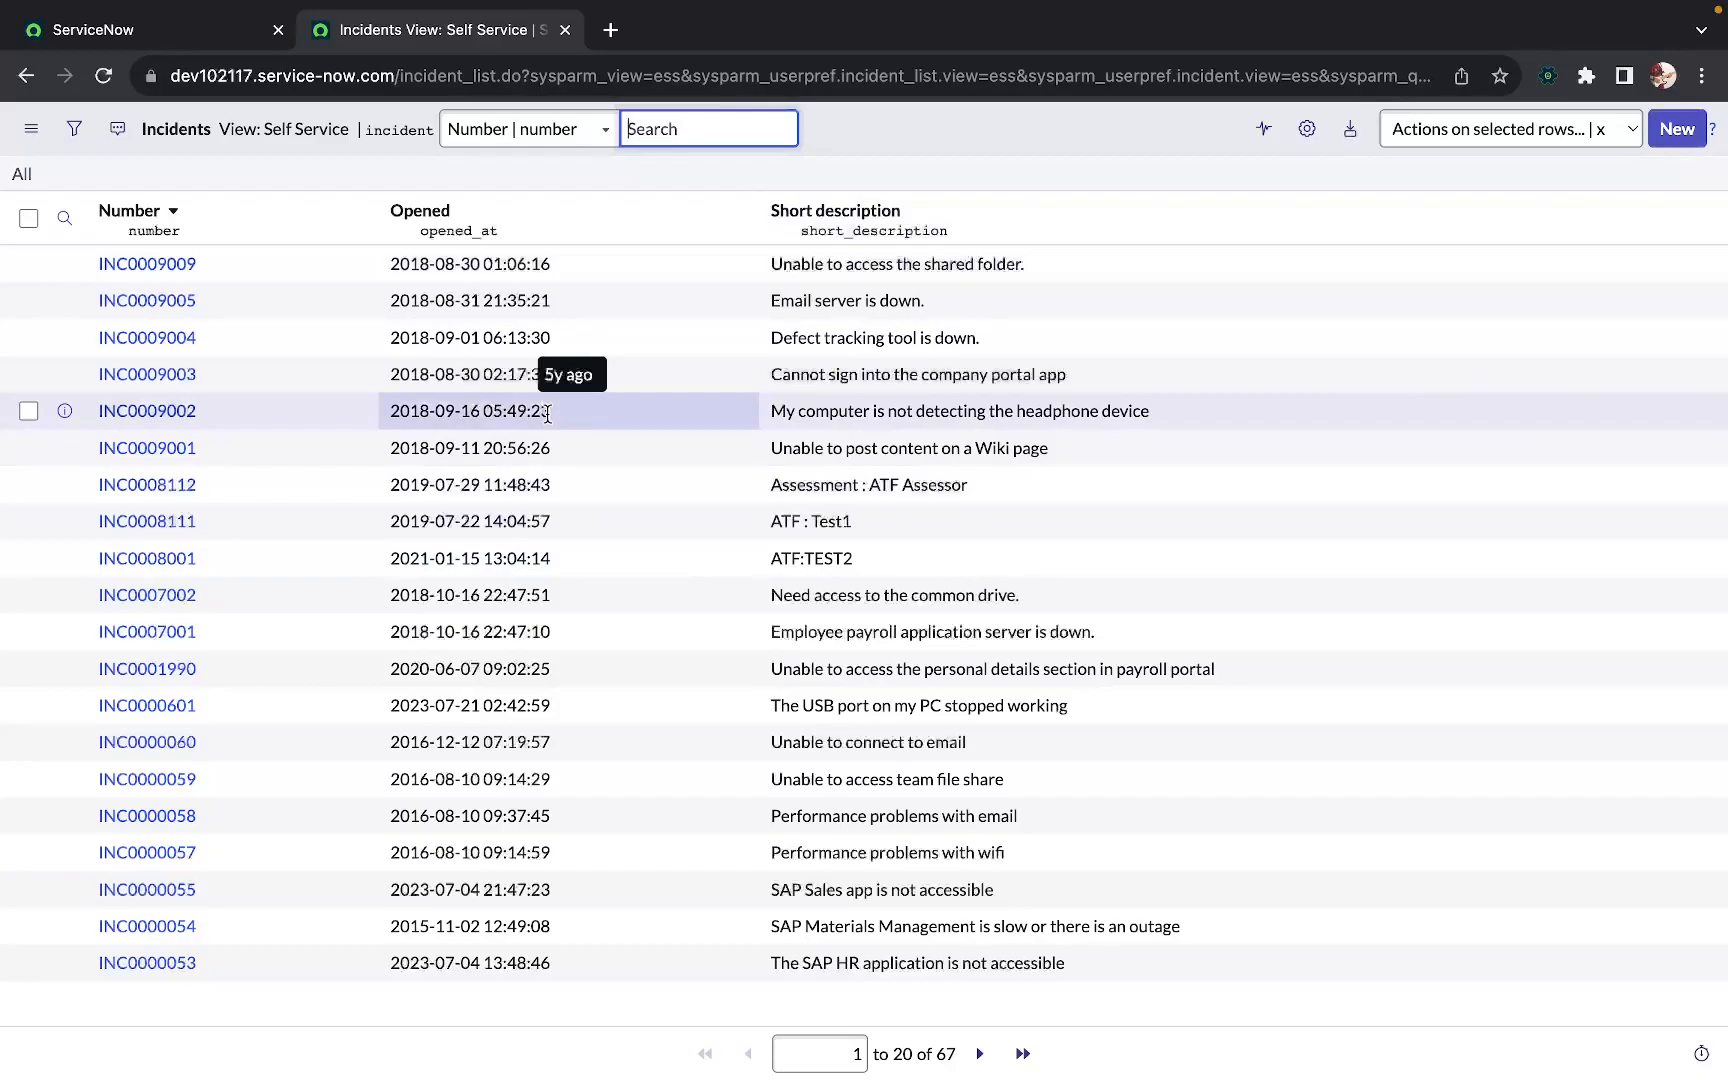
Return the incident list to the Default view
click(24, 128)
mouse_move(109, 138)
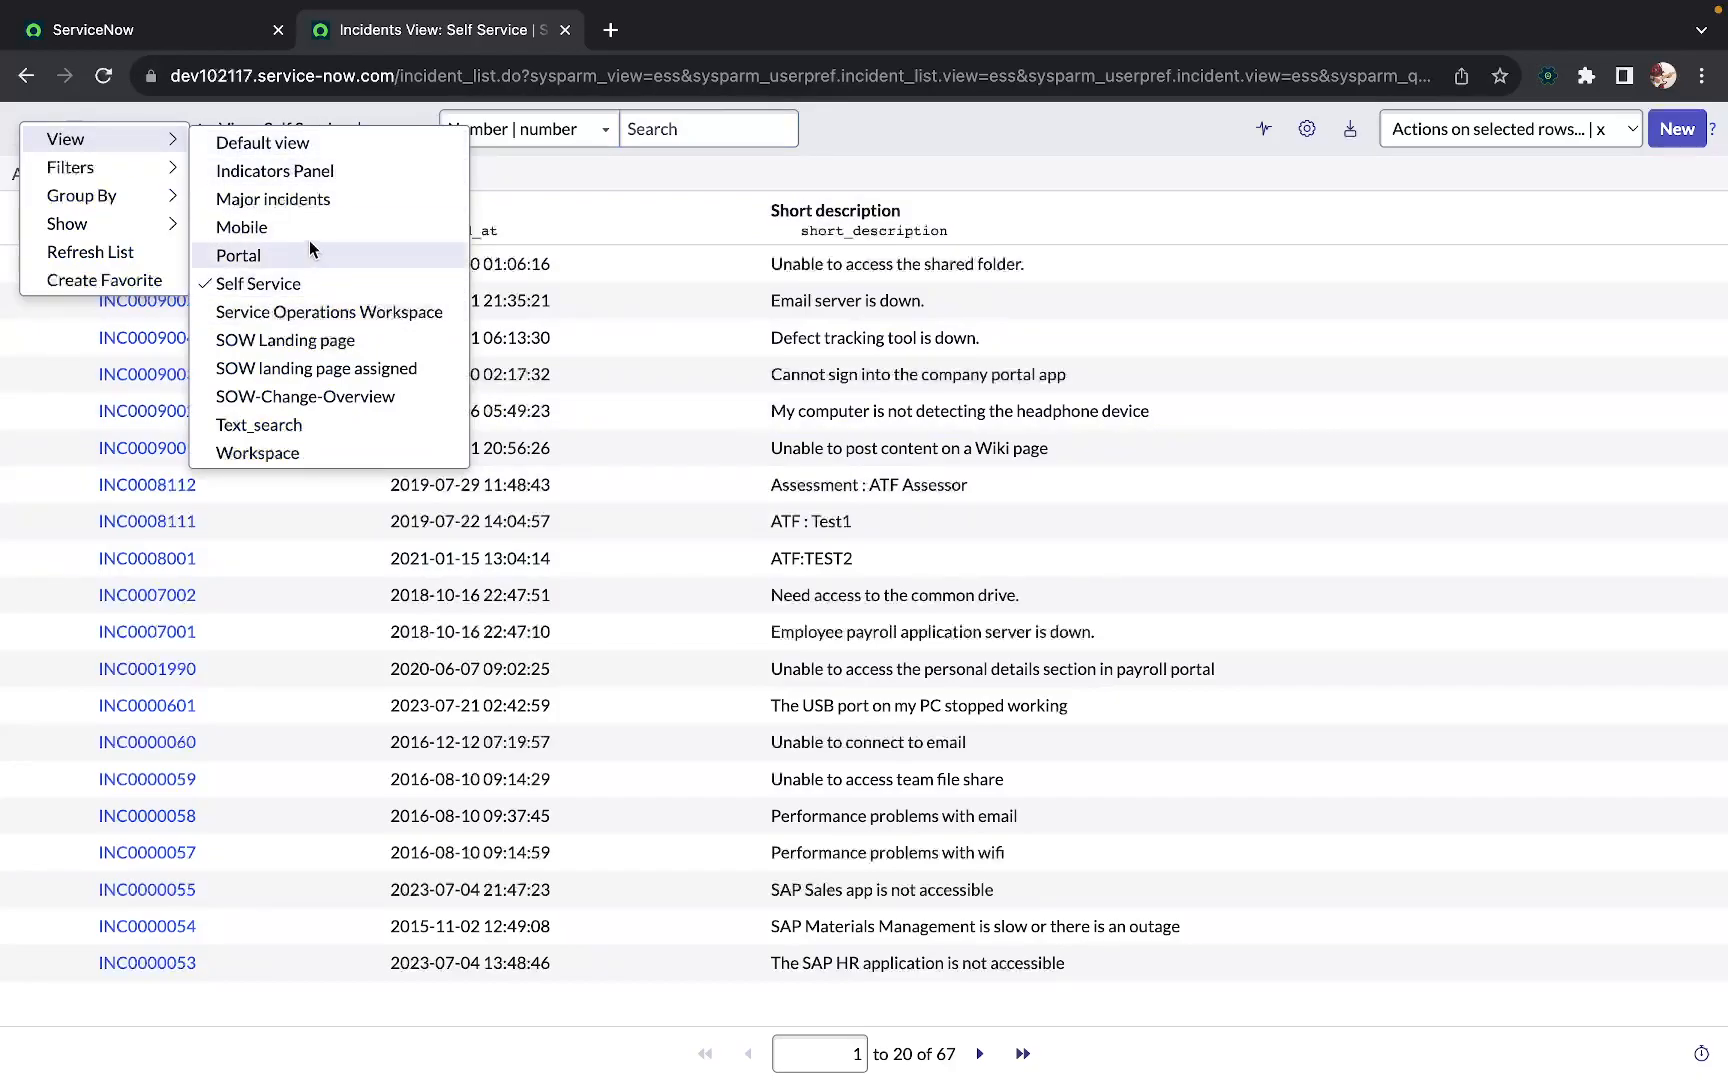
click(268, 146)
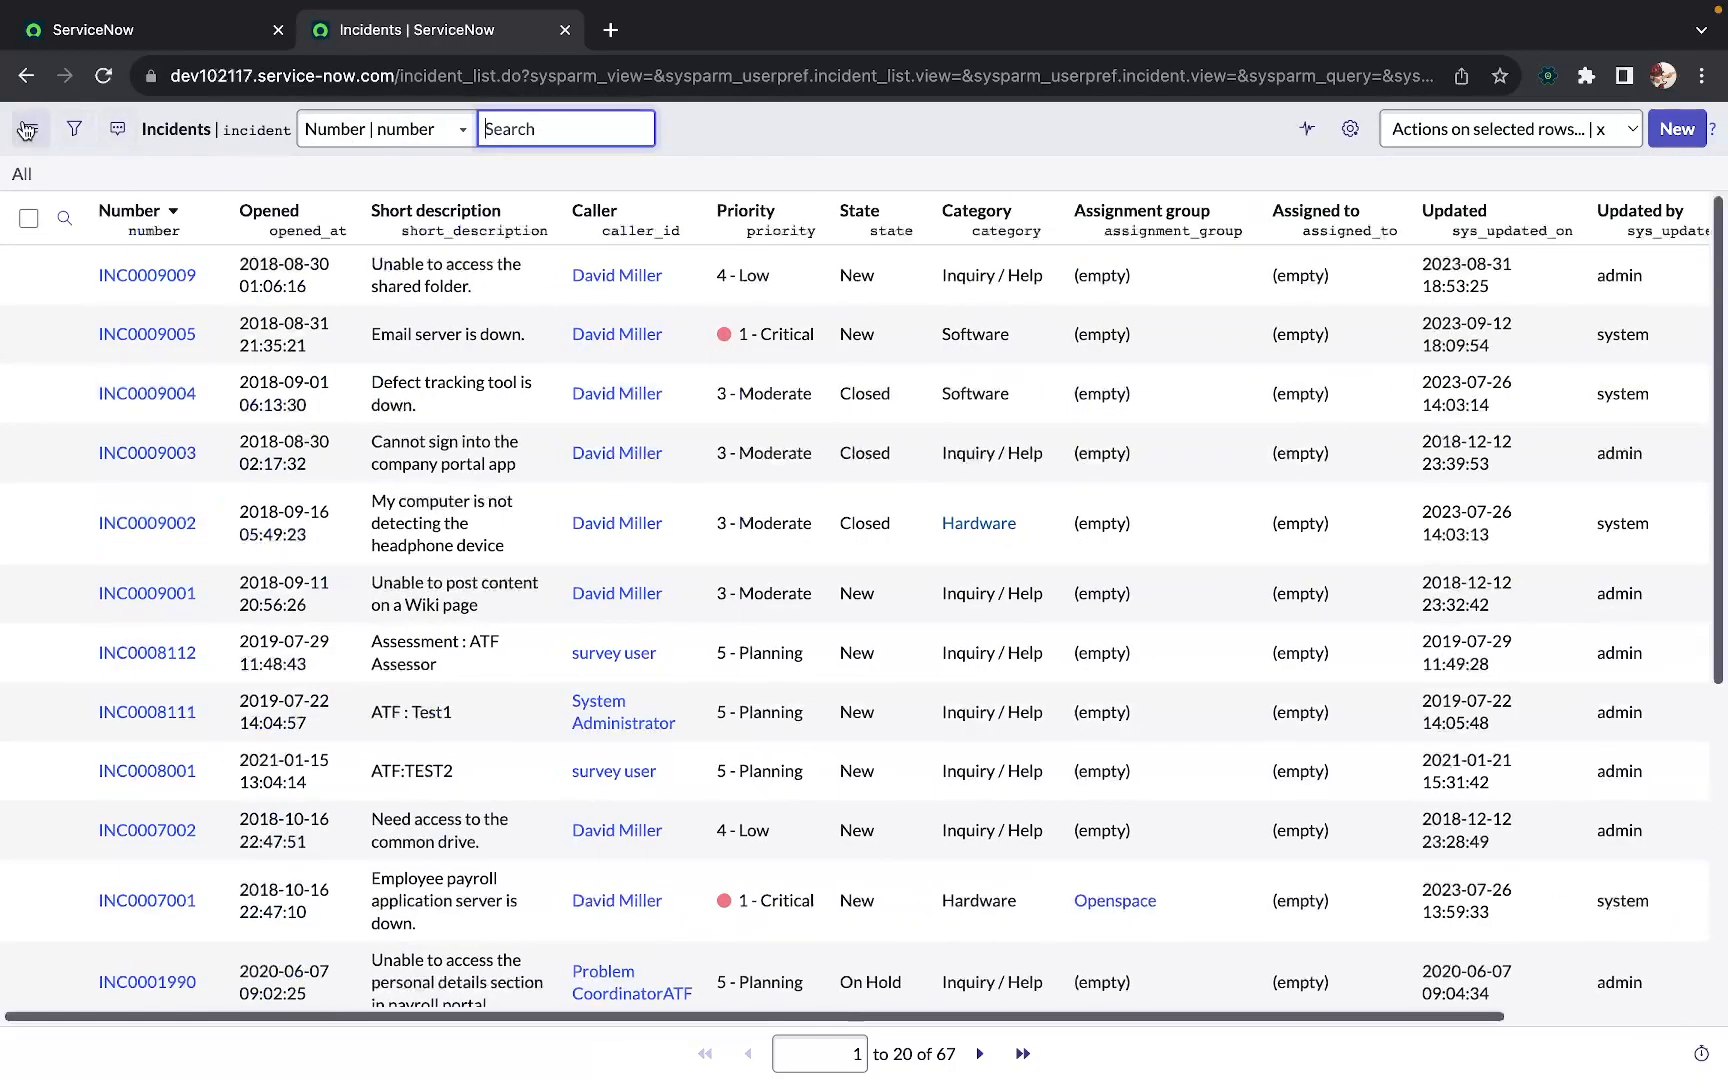
Review the saved filters offered in the incident list's controls and close them without applying any
click(27, 130)
mouse_move(78, 168)
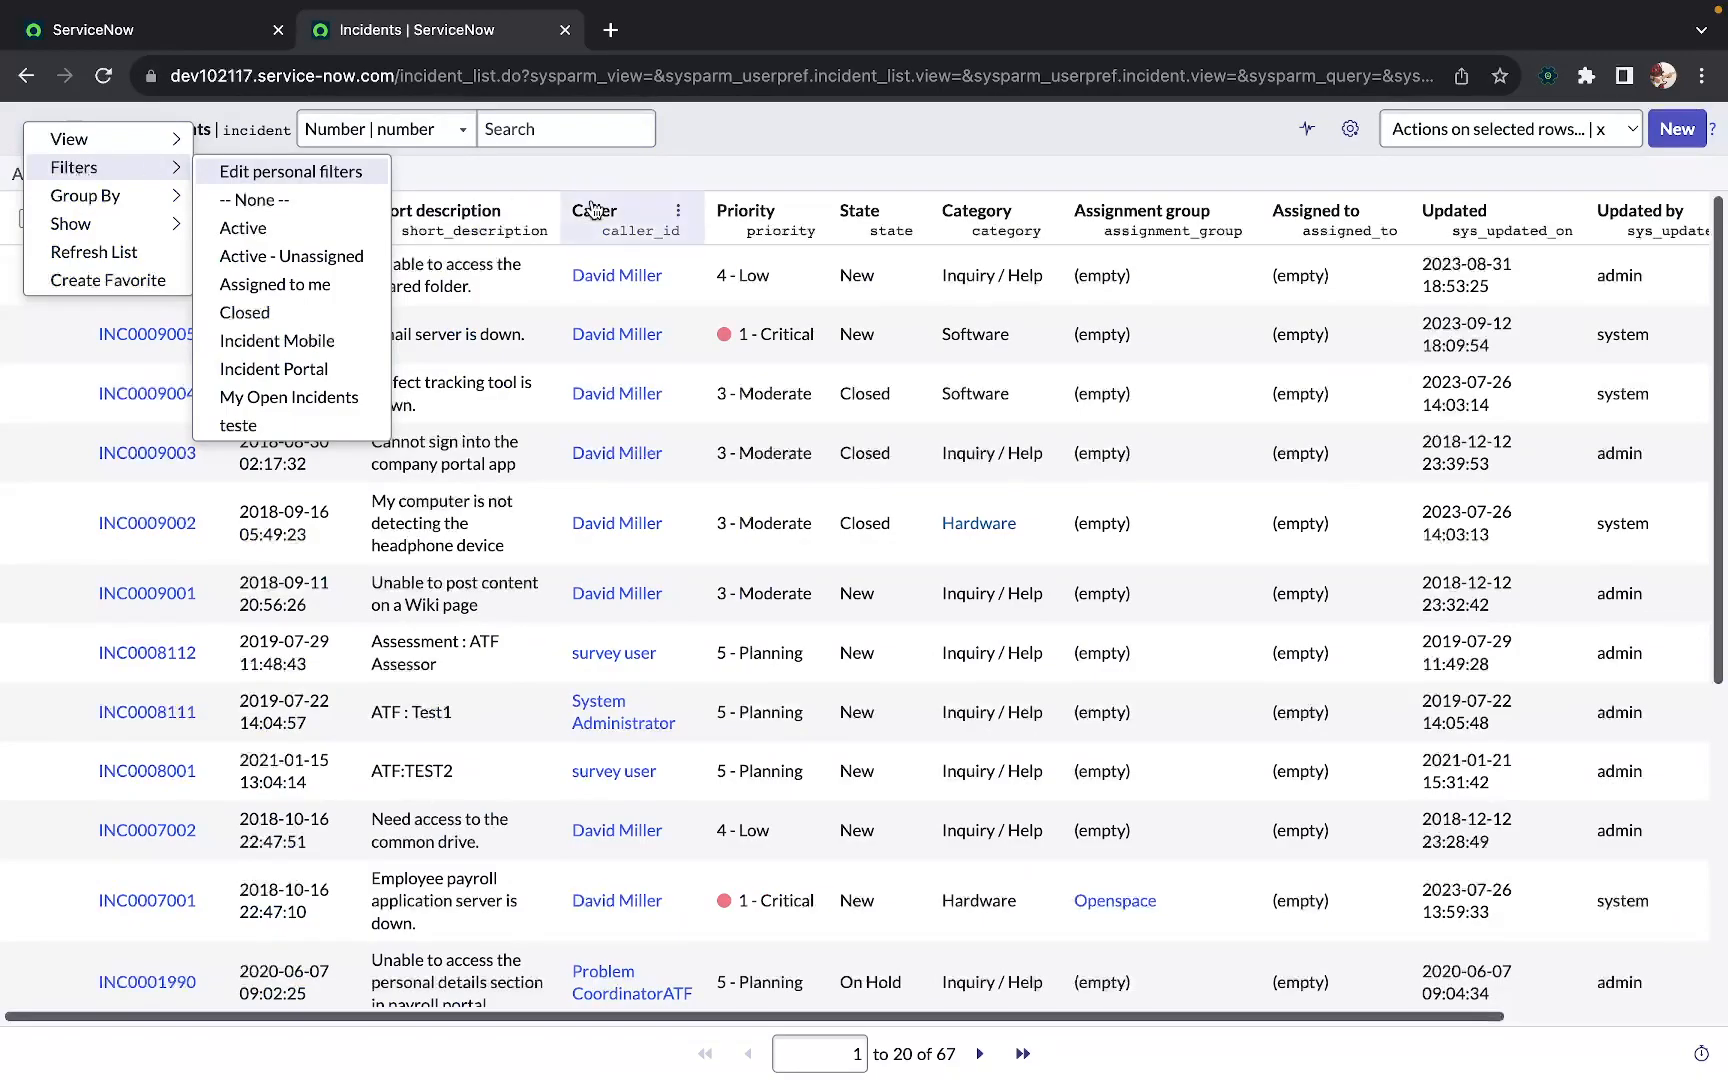
click(772, 139)
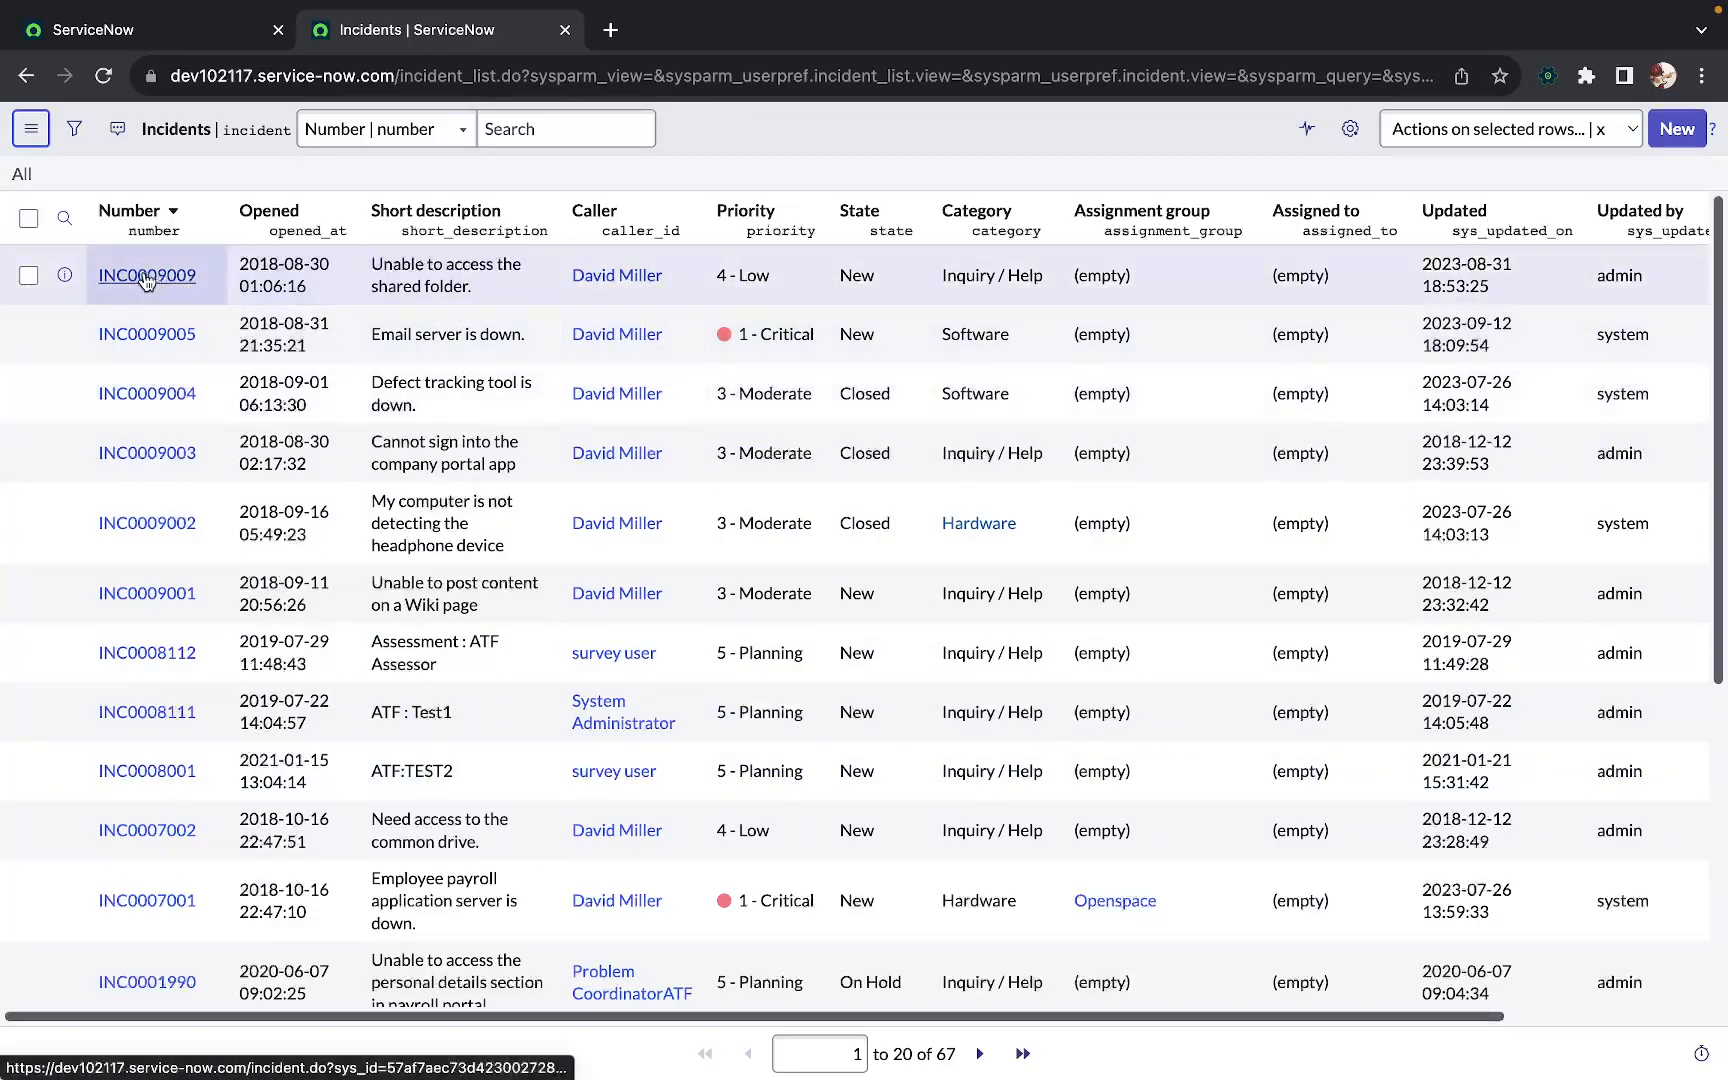
Group the incident list by Priority
click(33, 136)
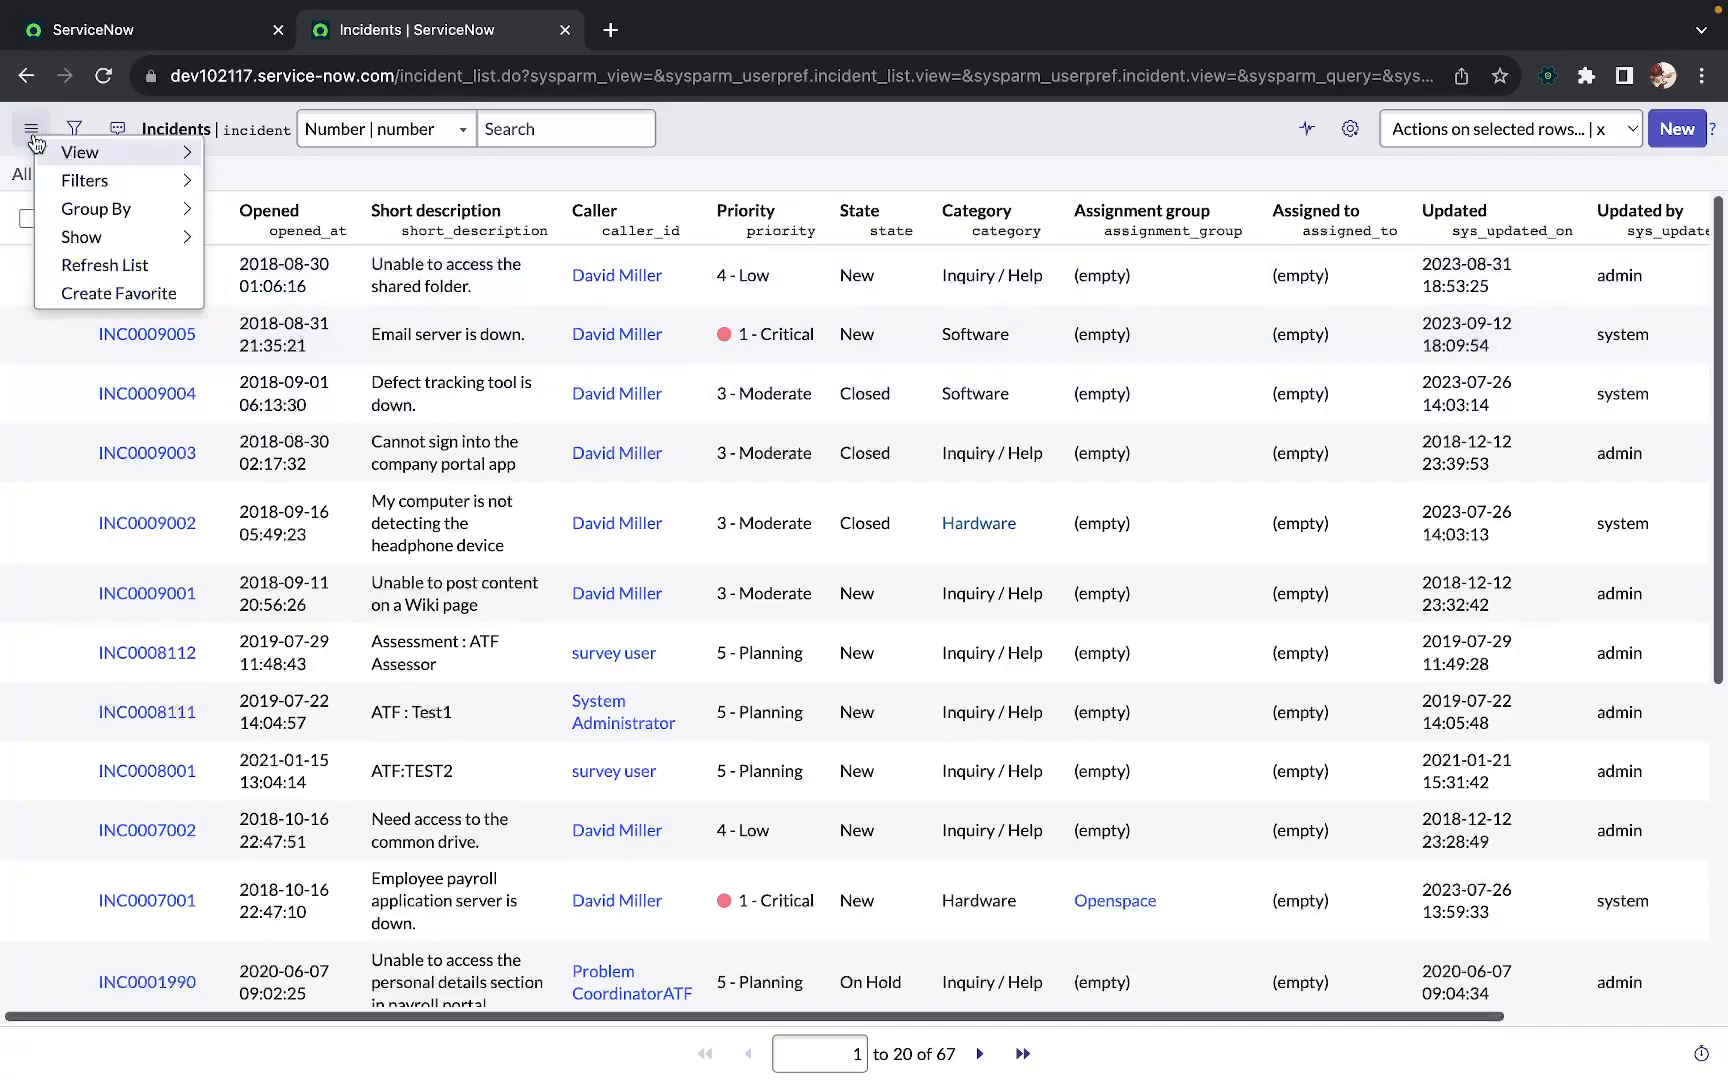
mouse_move(100, 218)
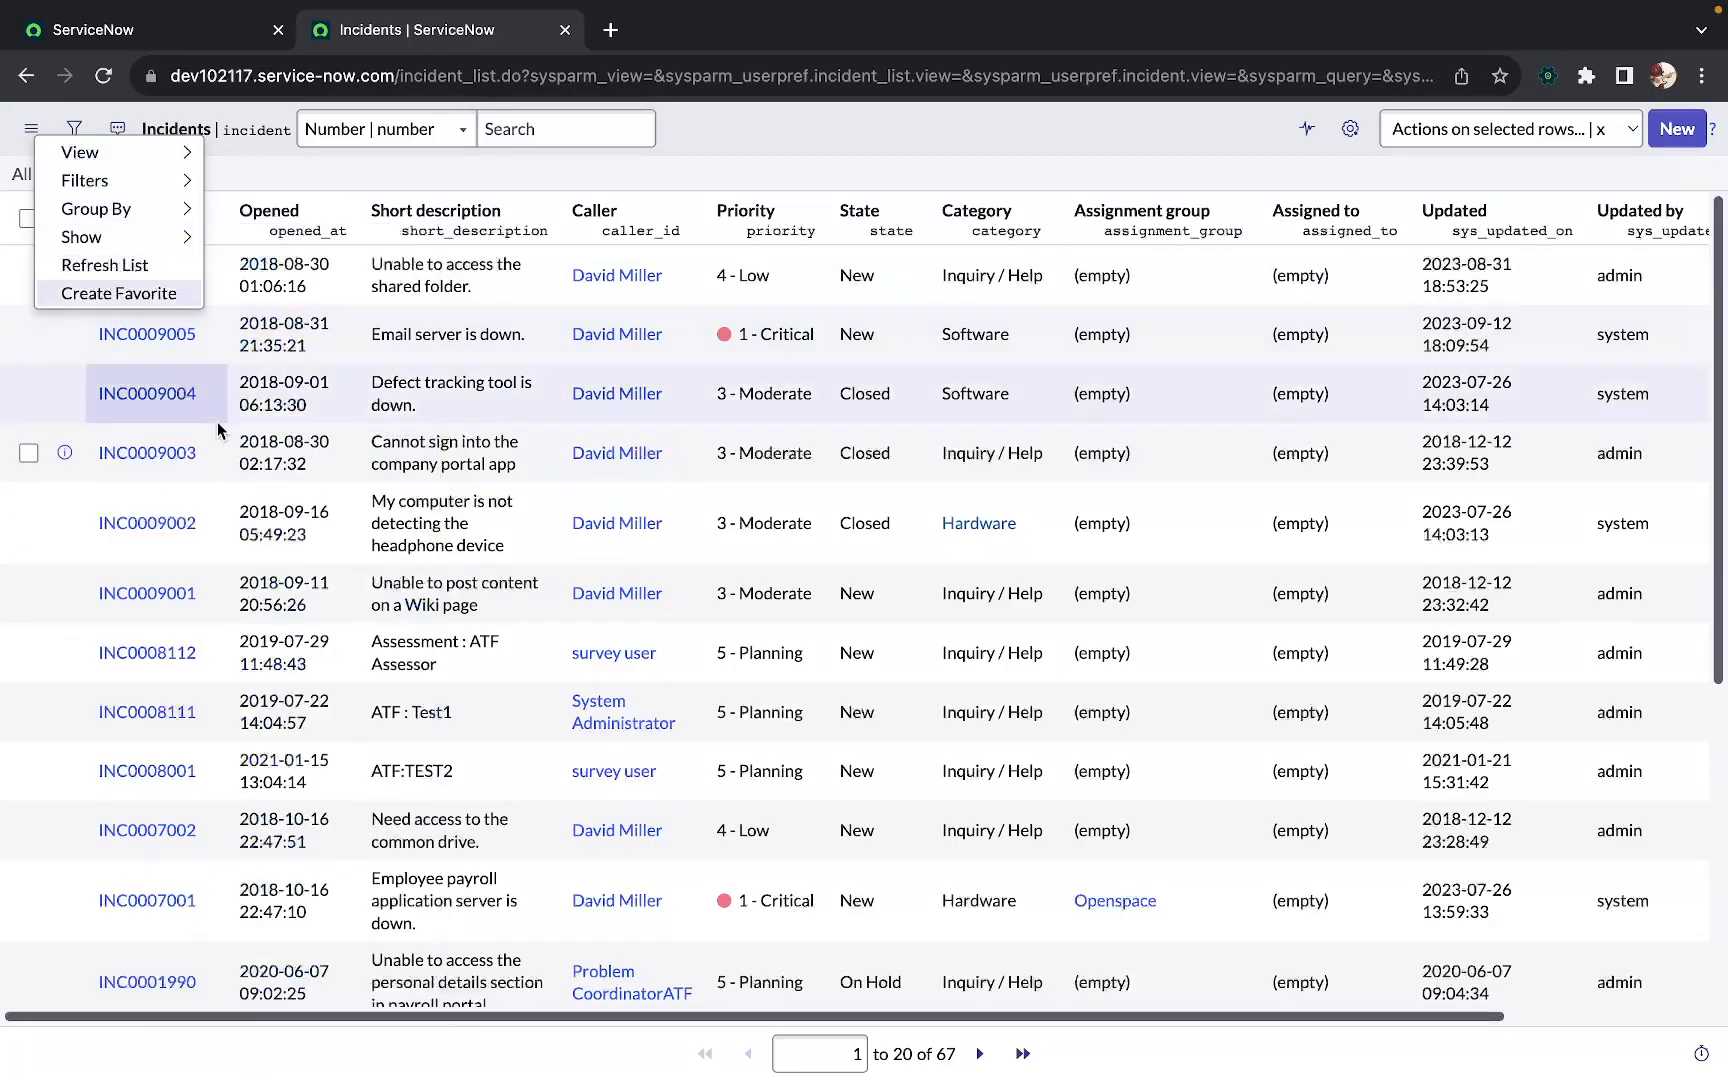
scroll(320, 330, down, 10)
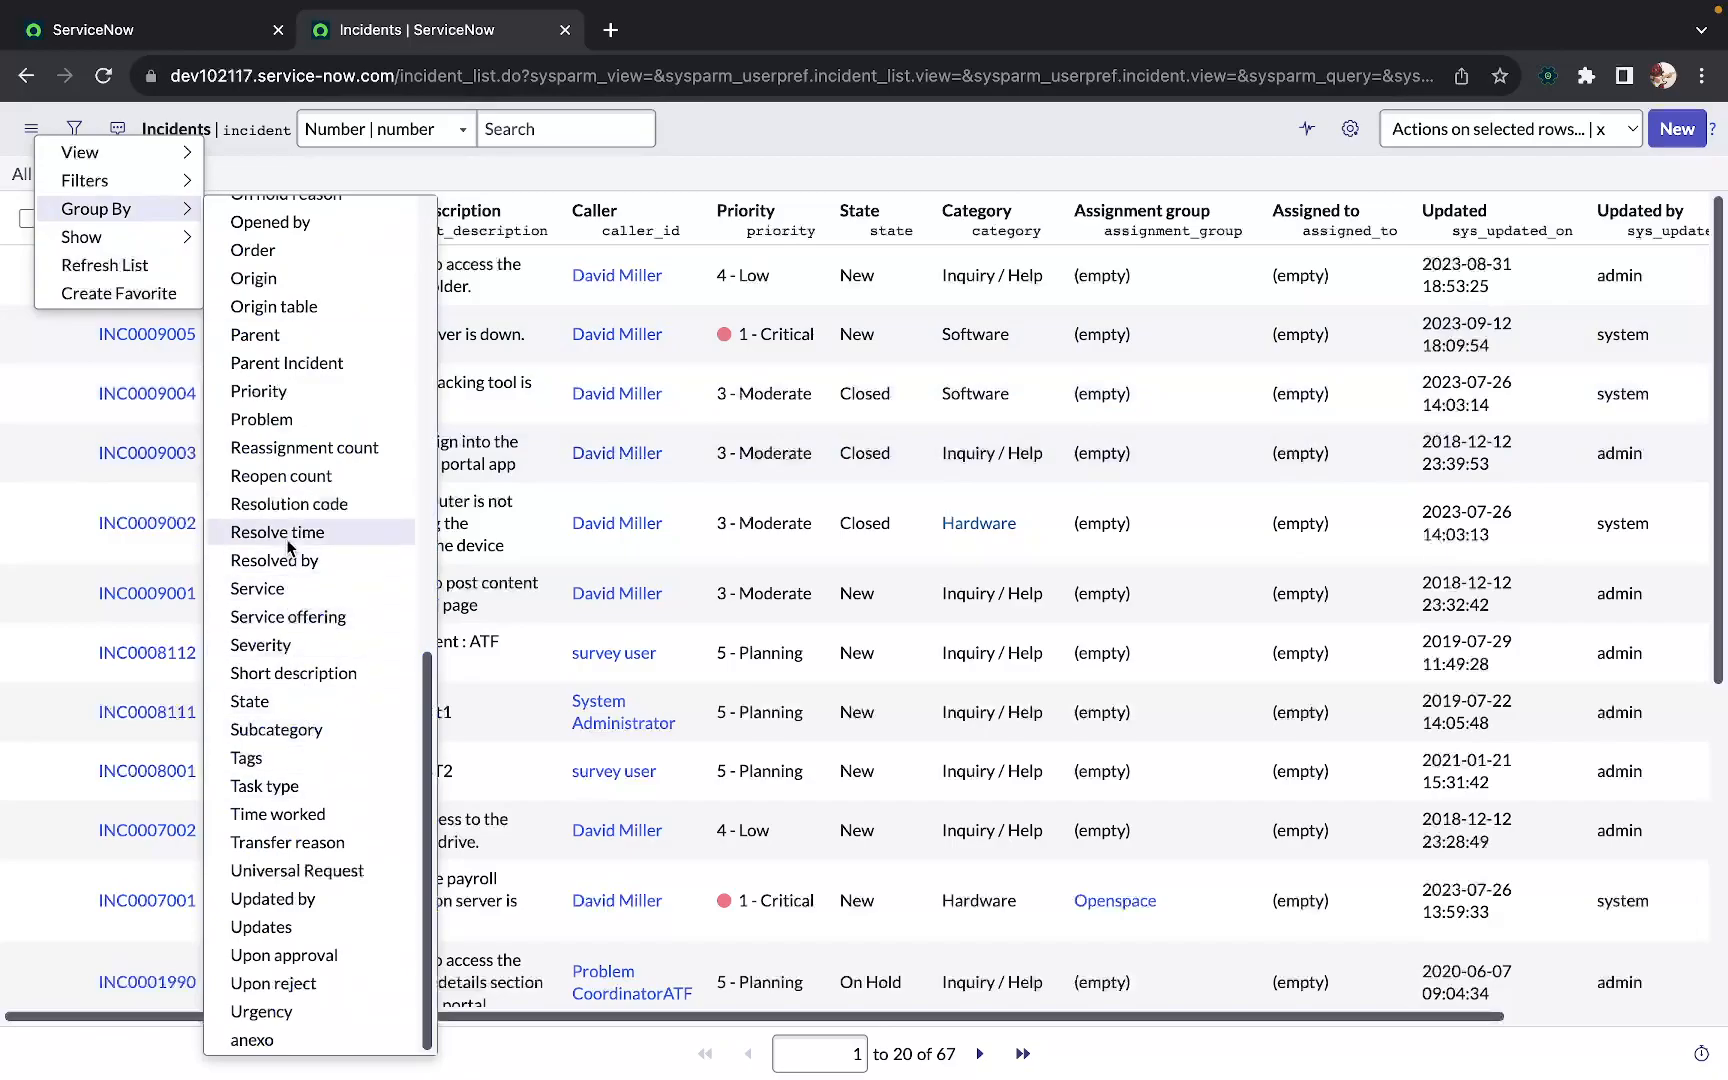
click(285, 390)
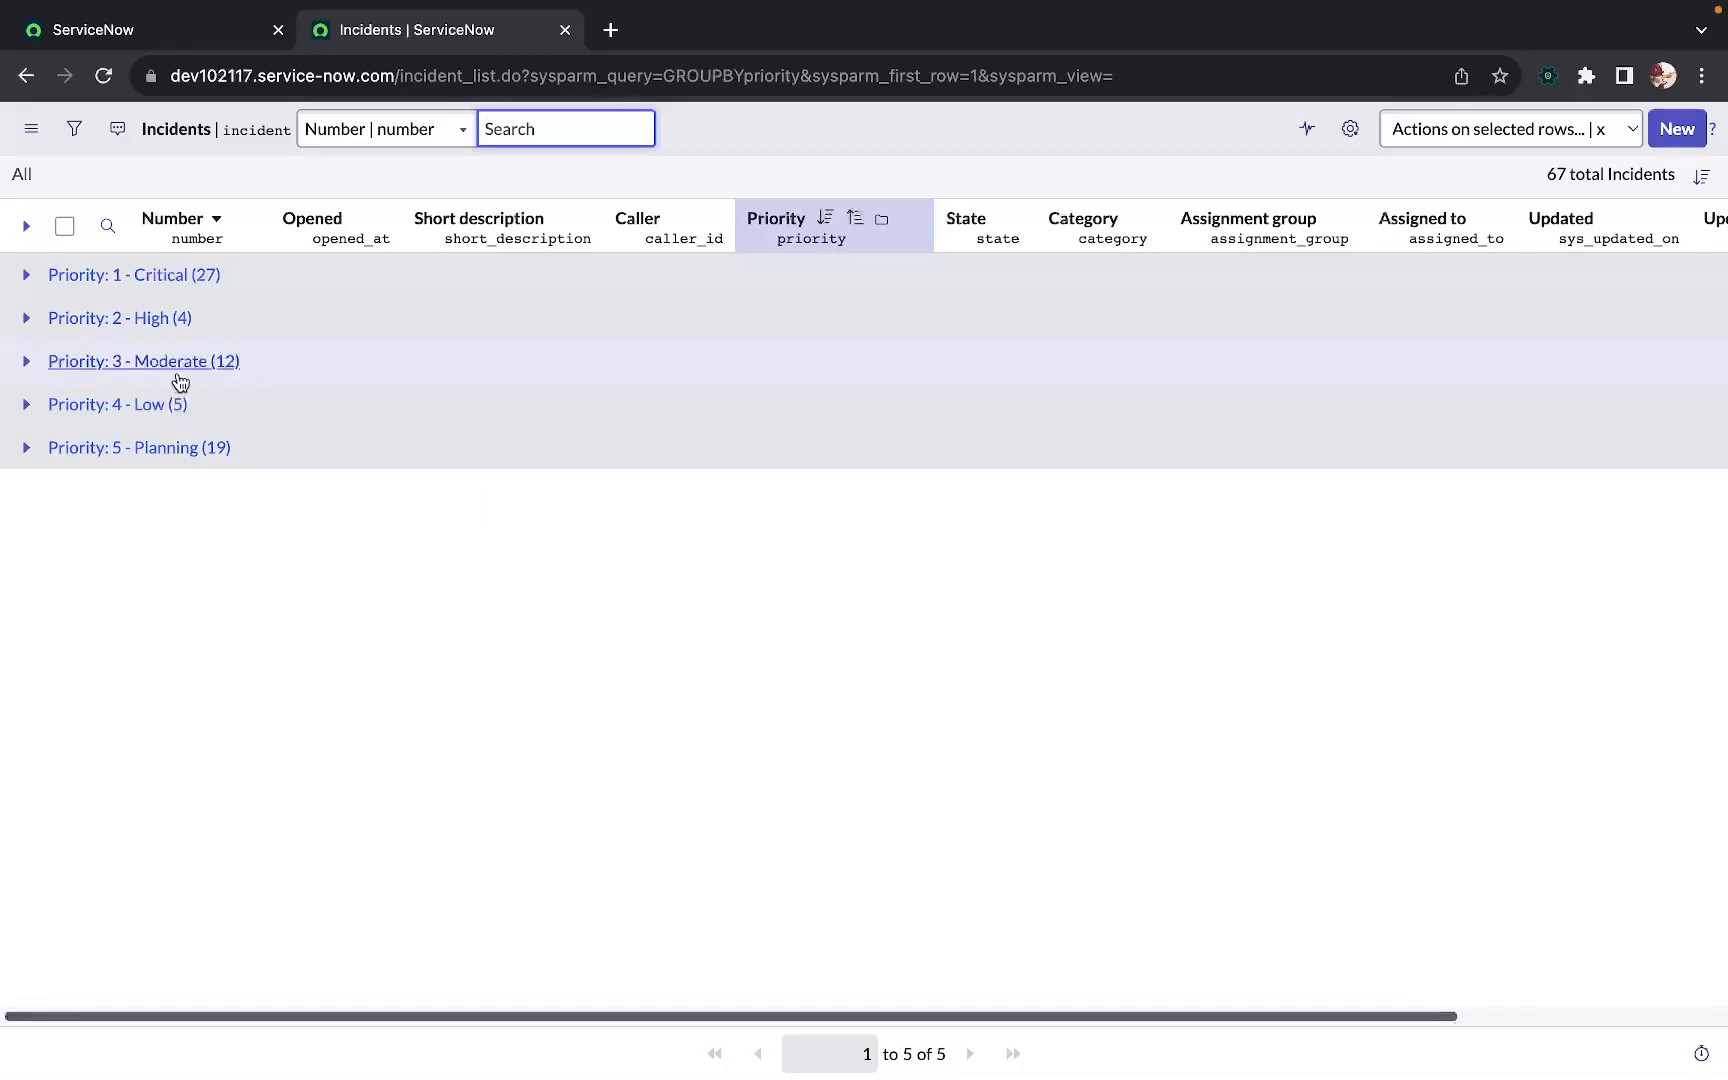
Expand and collapse the 1 - Critical priority group, and remove the grouping from the incident list
click(29, 280)
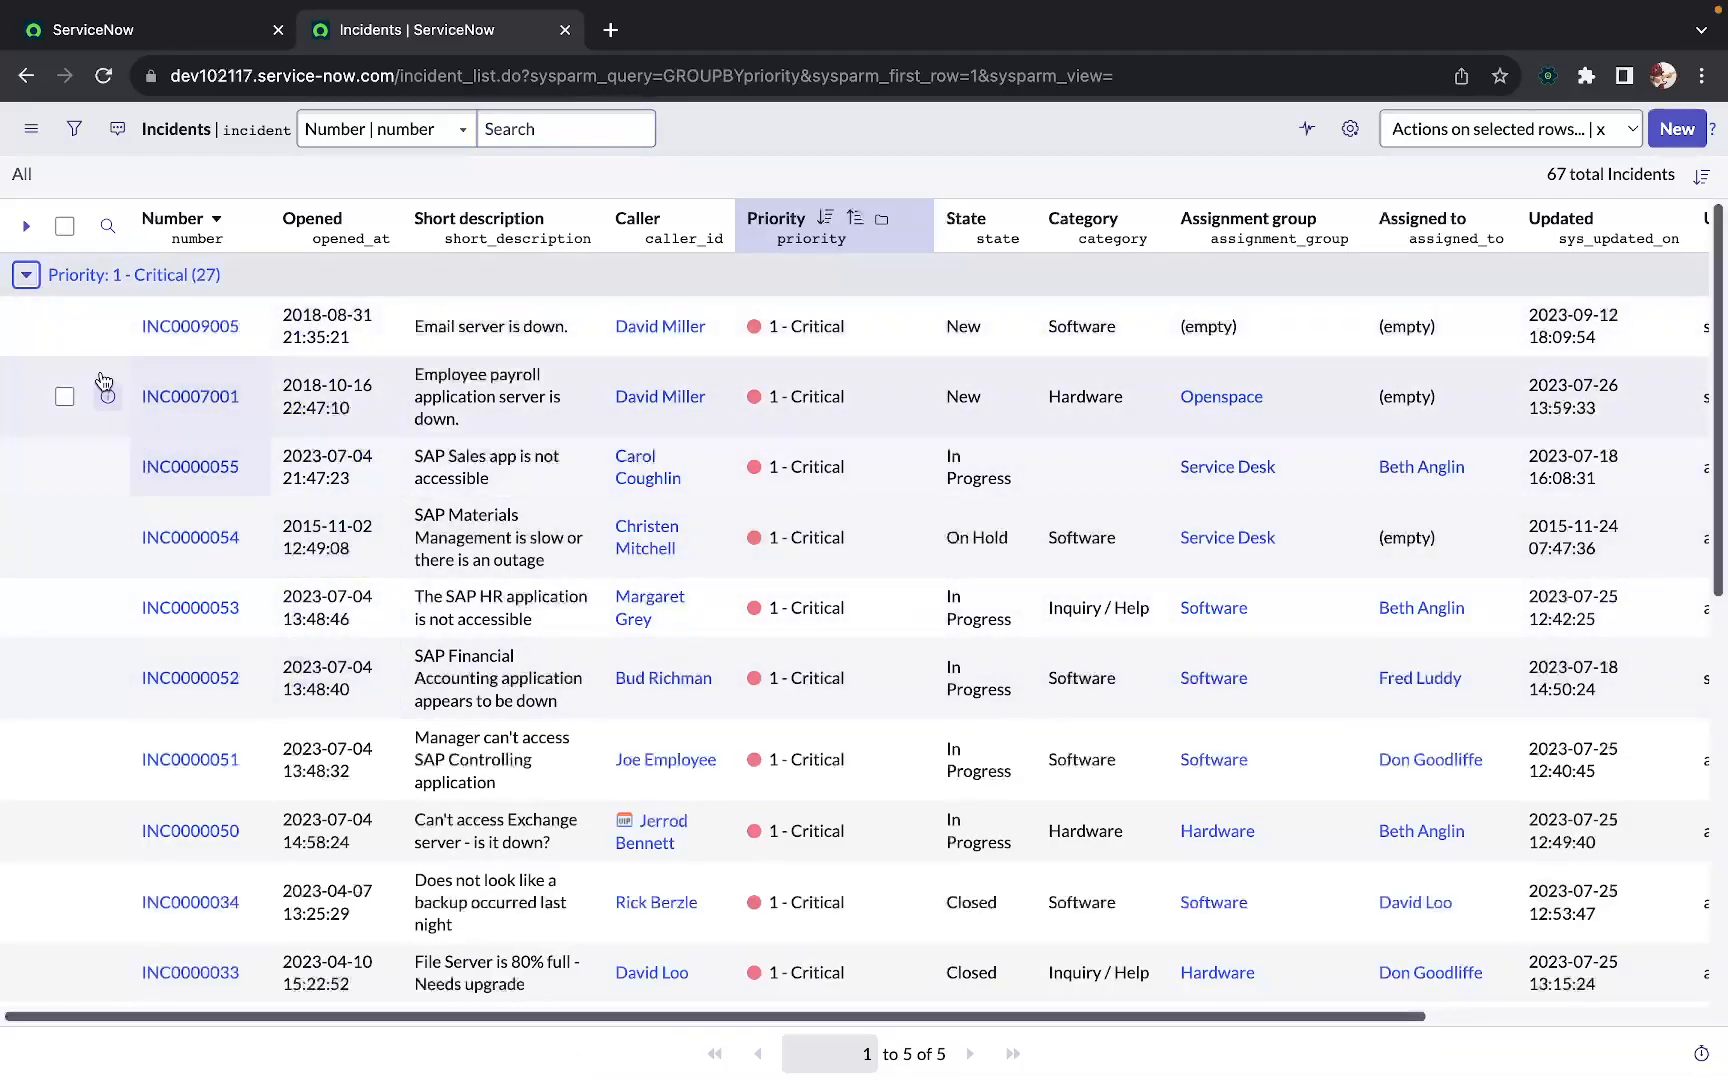
click(27, 277)
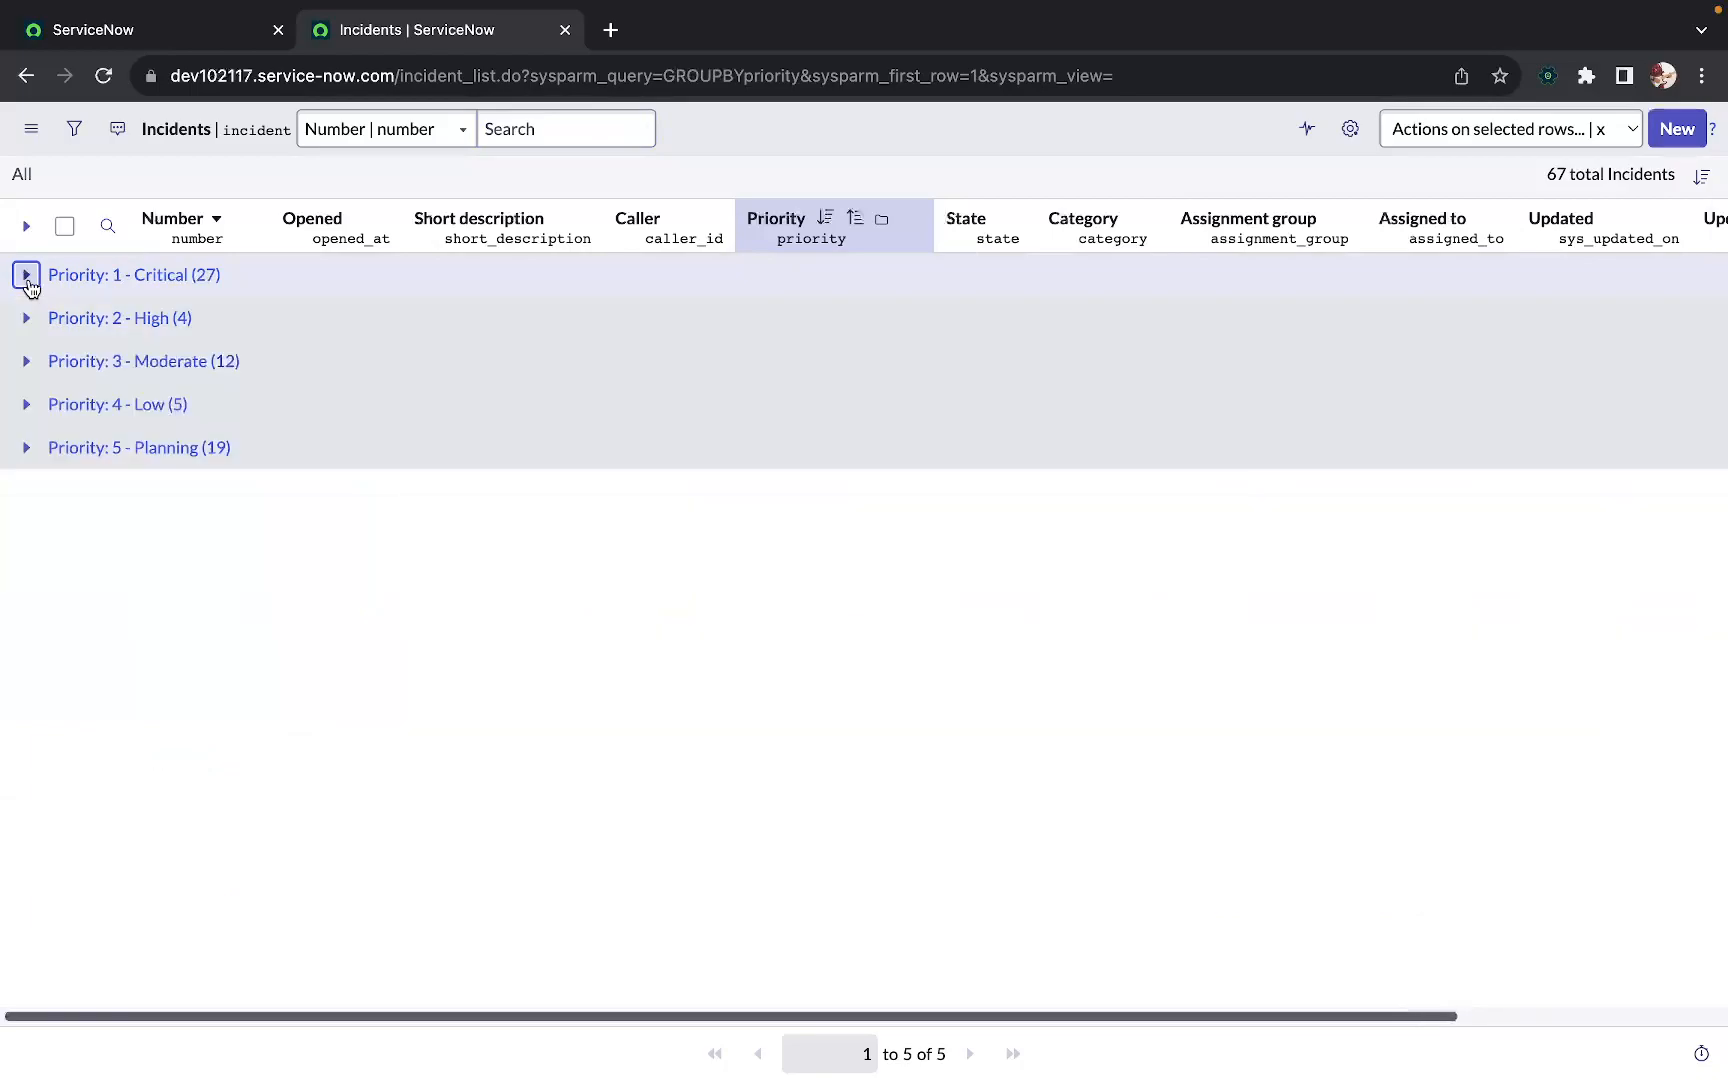
click(36, 140)
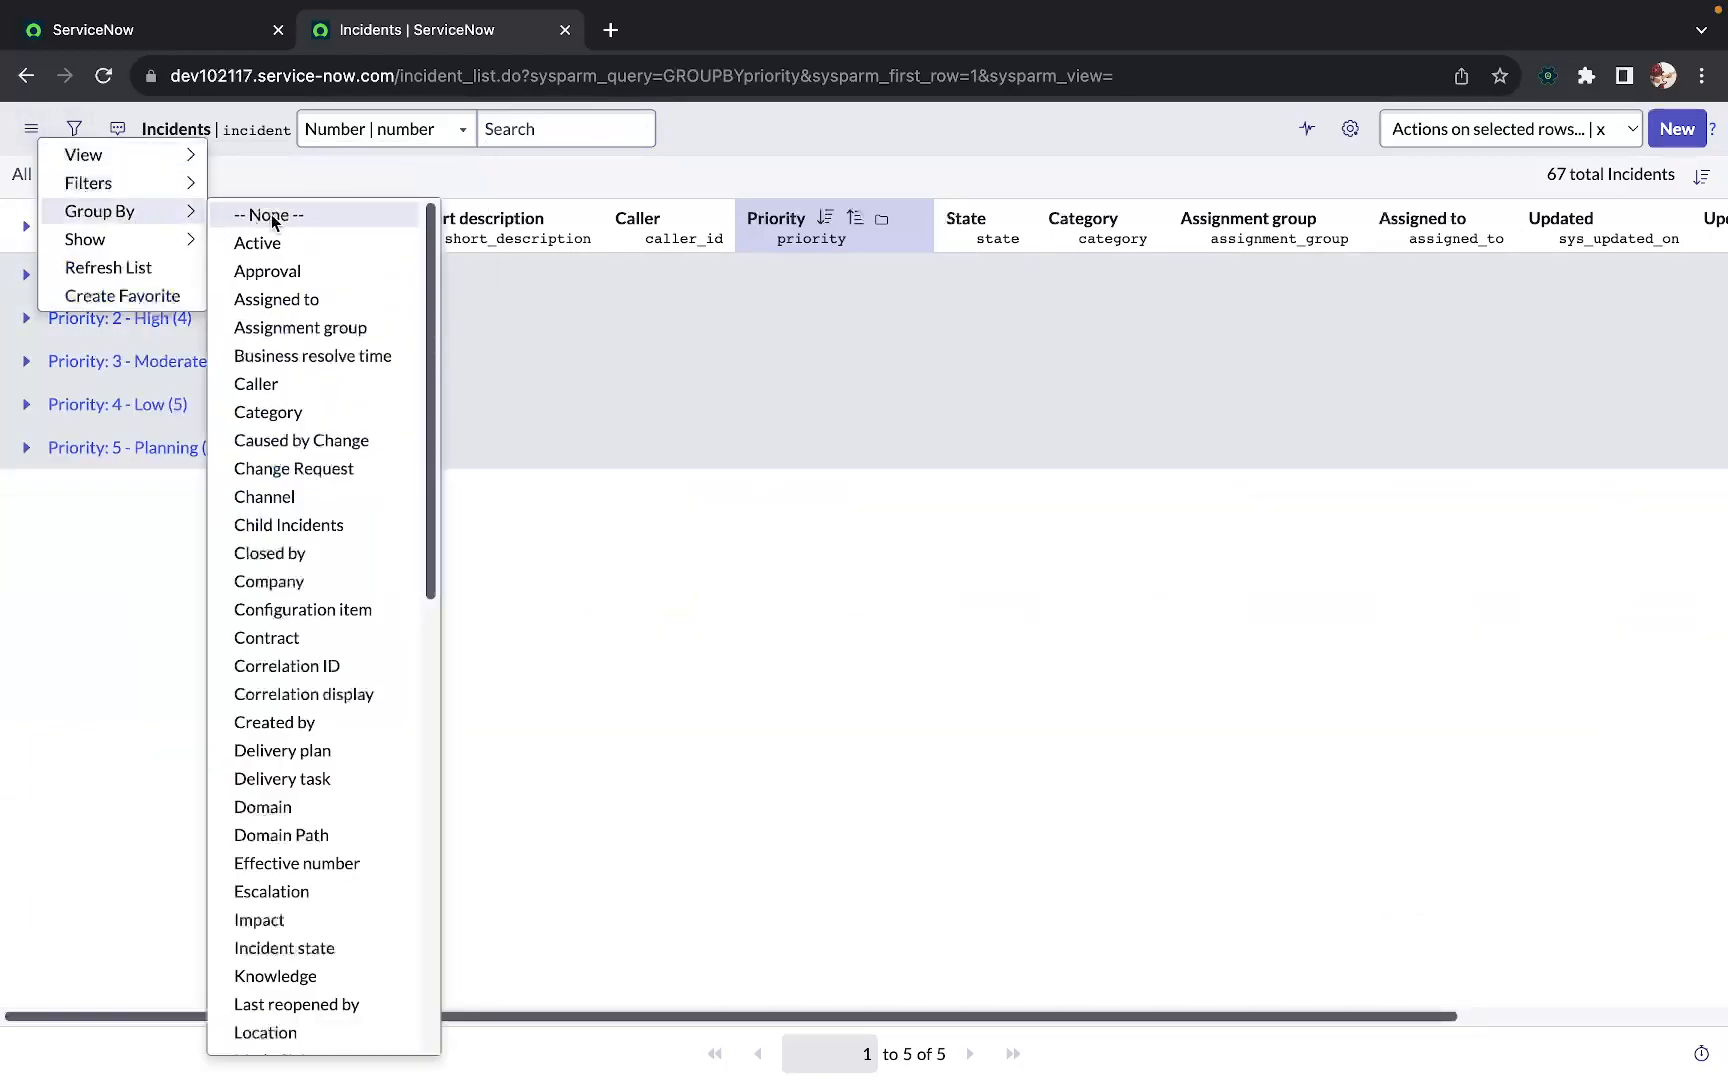
click(279, 215)
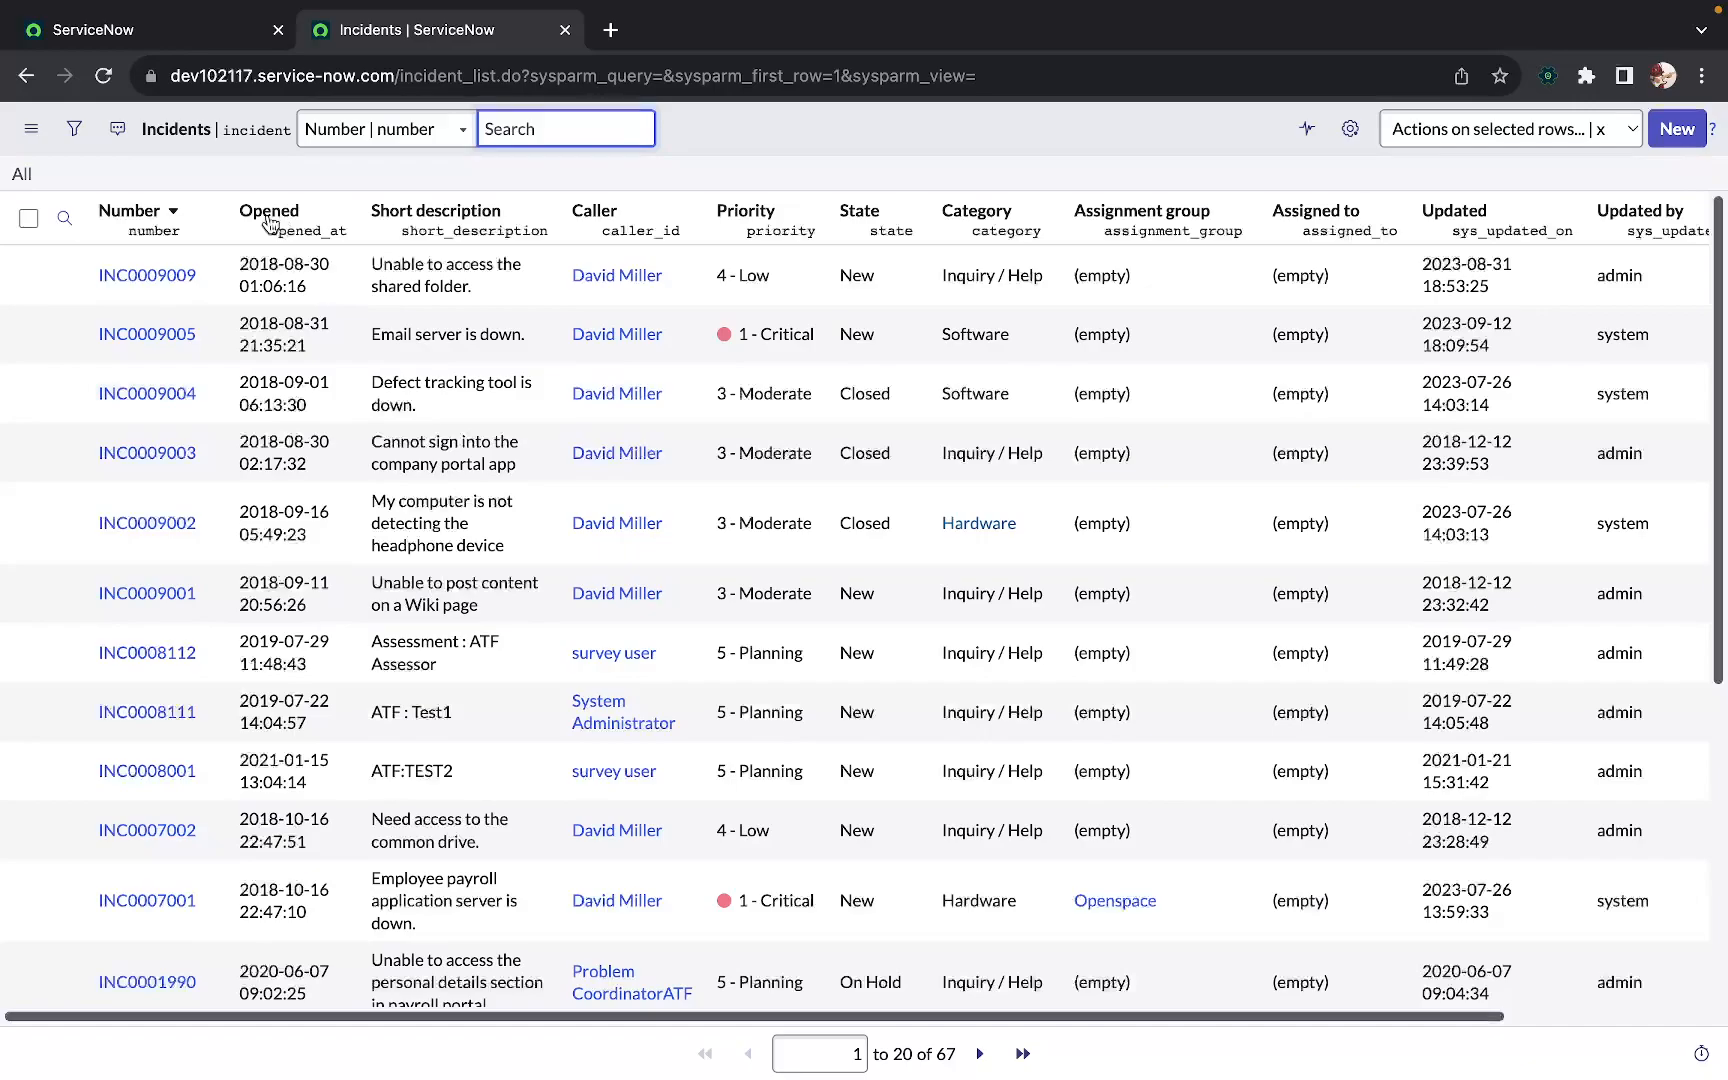
Review the rows-per-page options and refresh the incident list
click(33, 132)
mouse_move(129, 243)
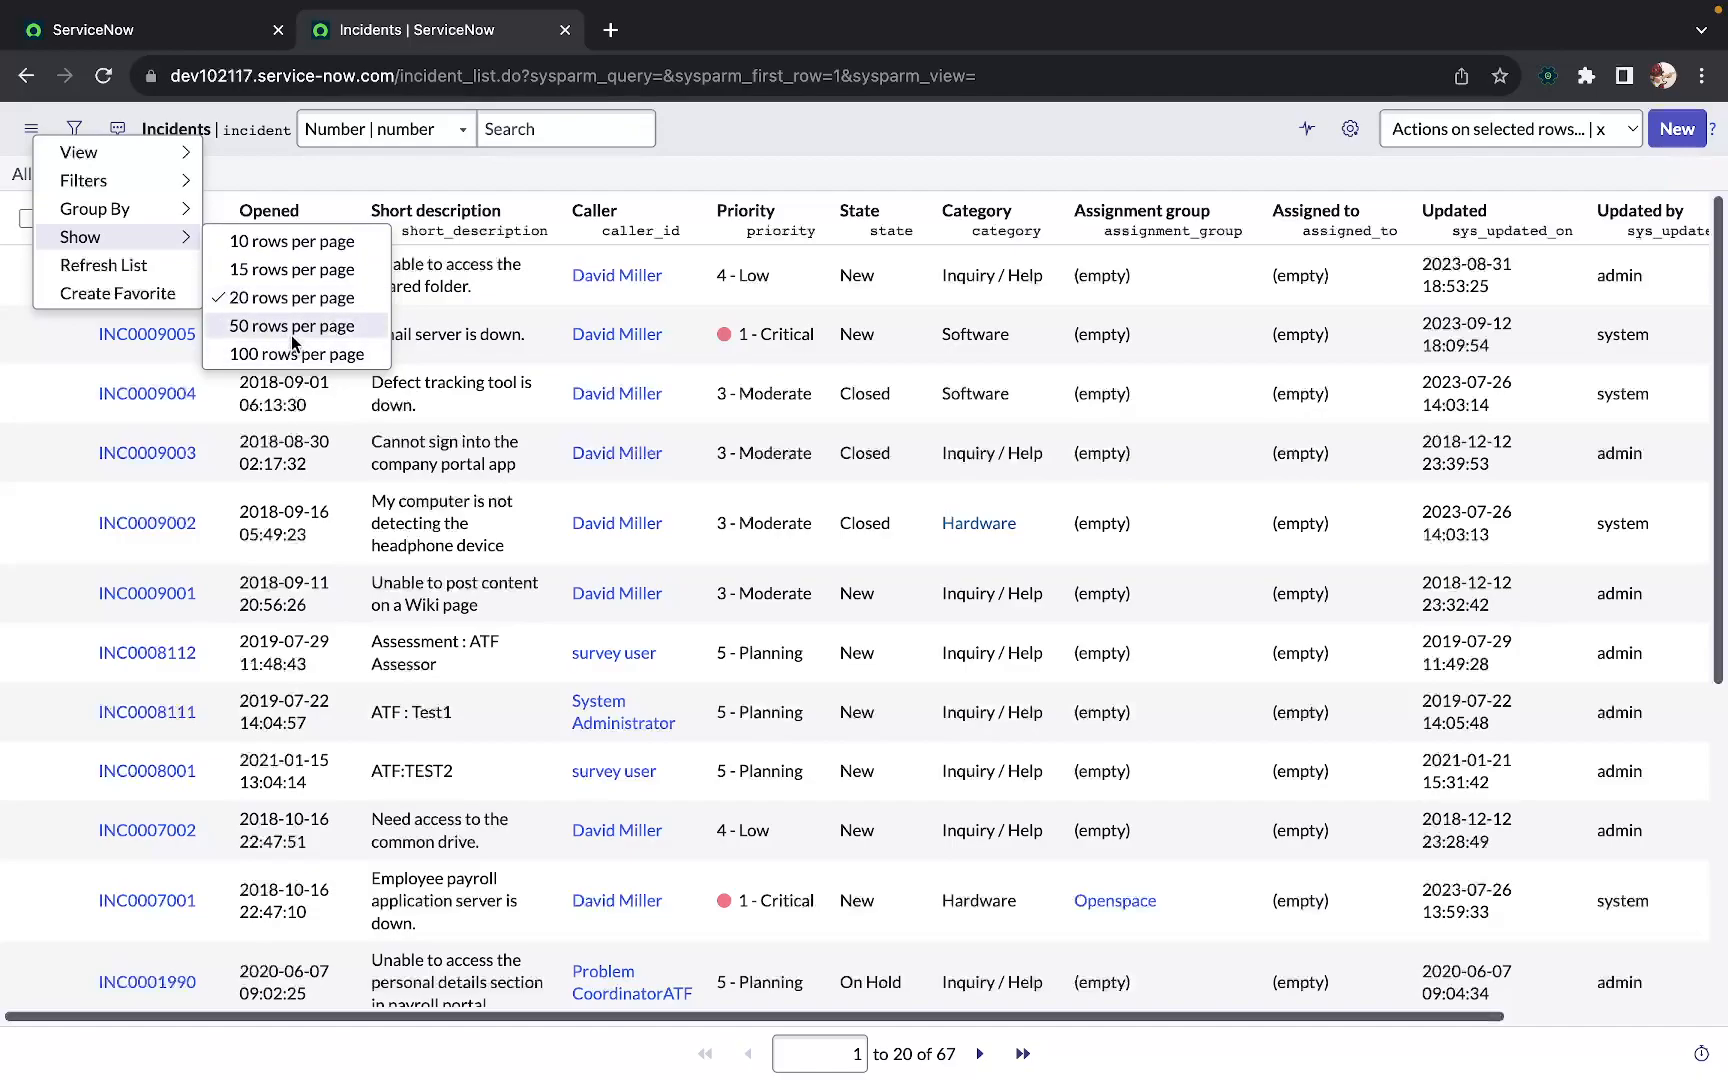
click(109, 266)
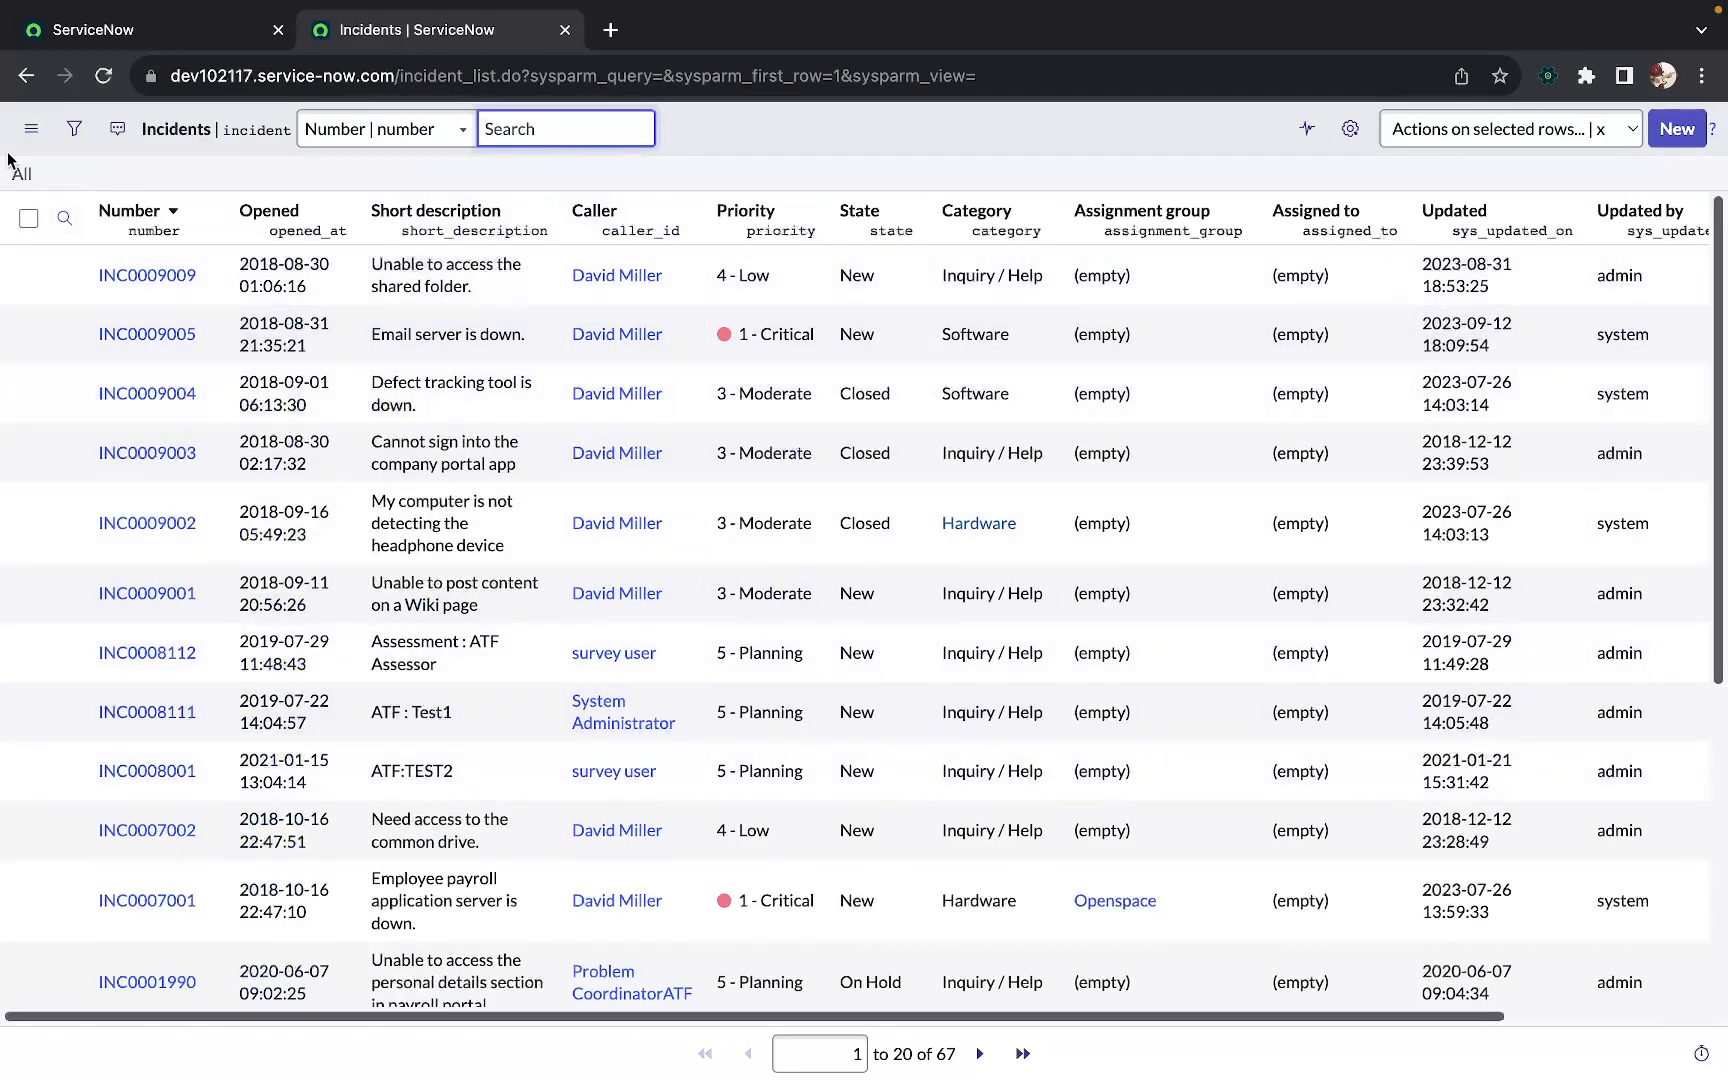
Look at the Create Favorite option and the saved favorites in the main ServiceNow tab, and return to the incident list
click(31, 128)
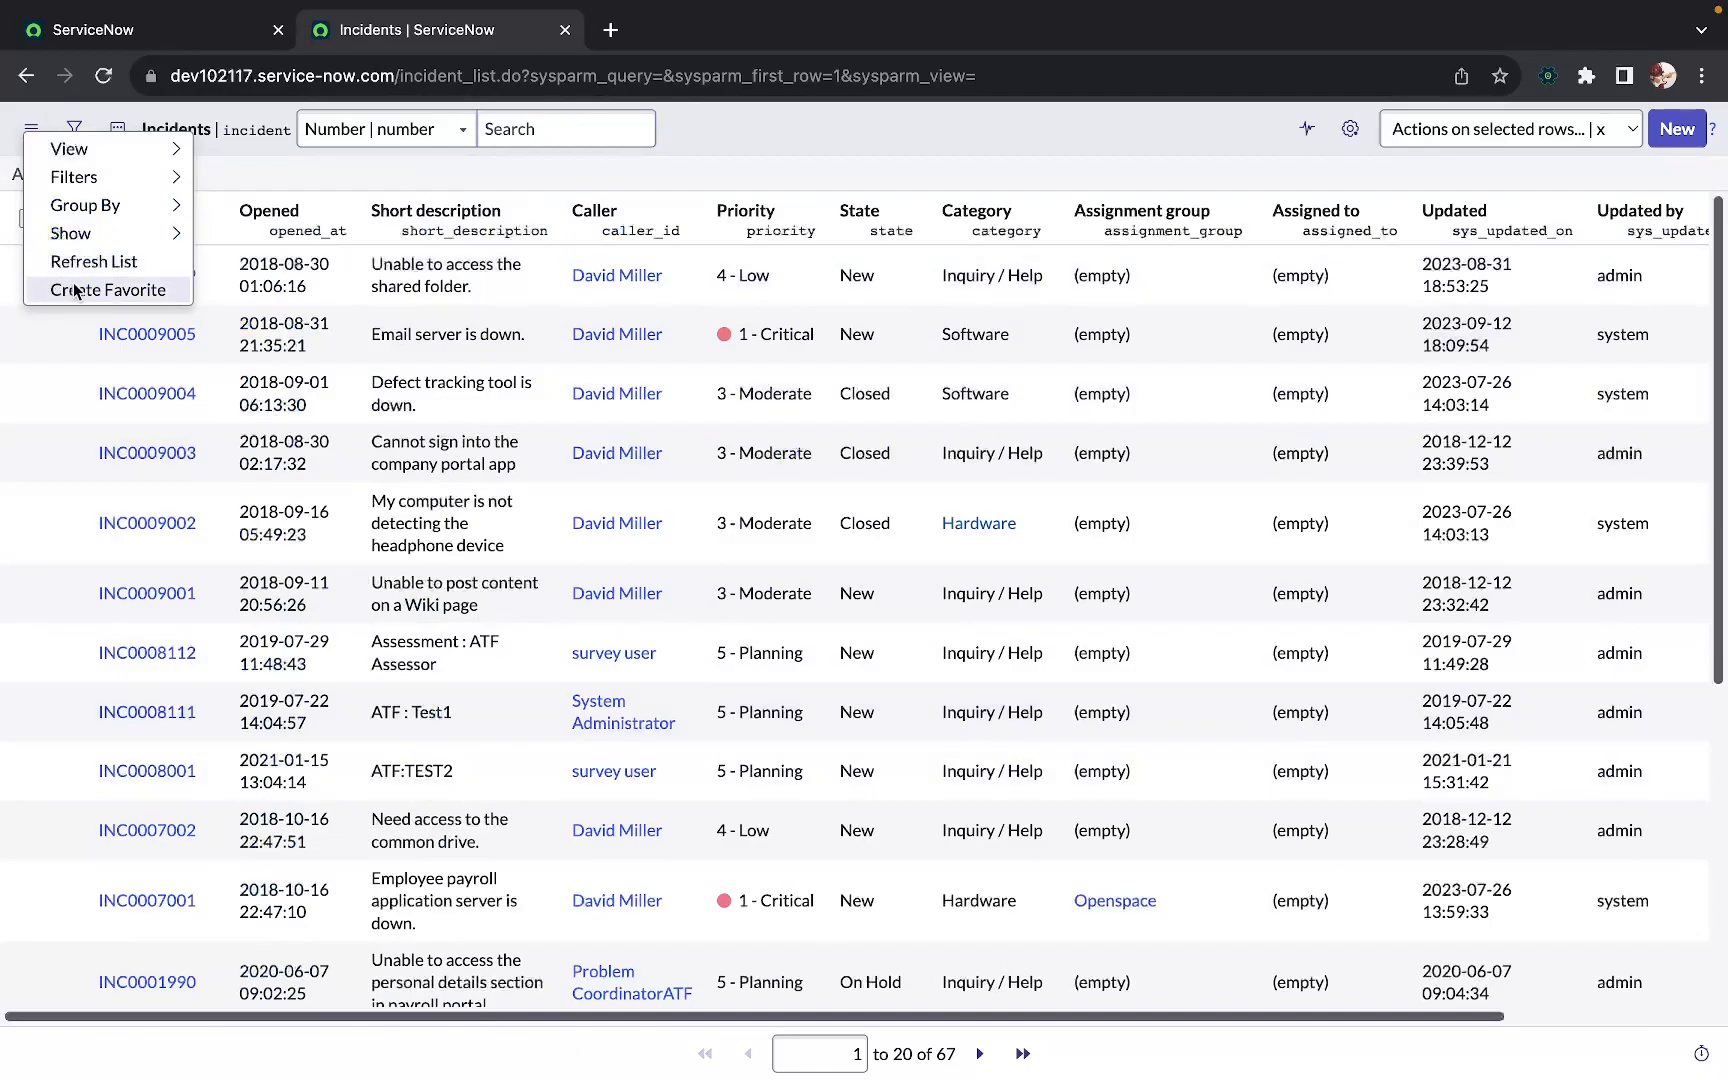
click(120, 30)
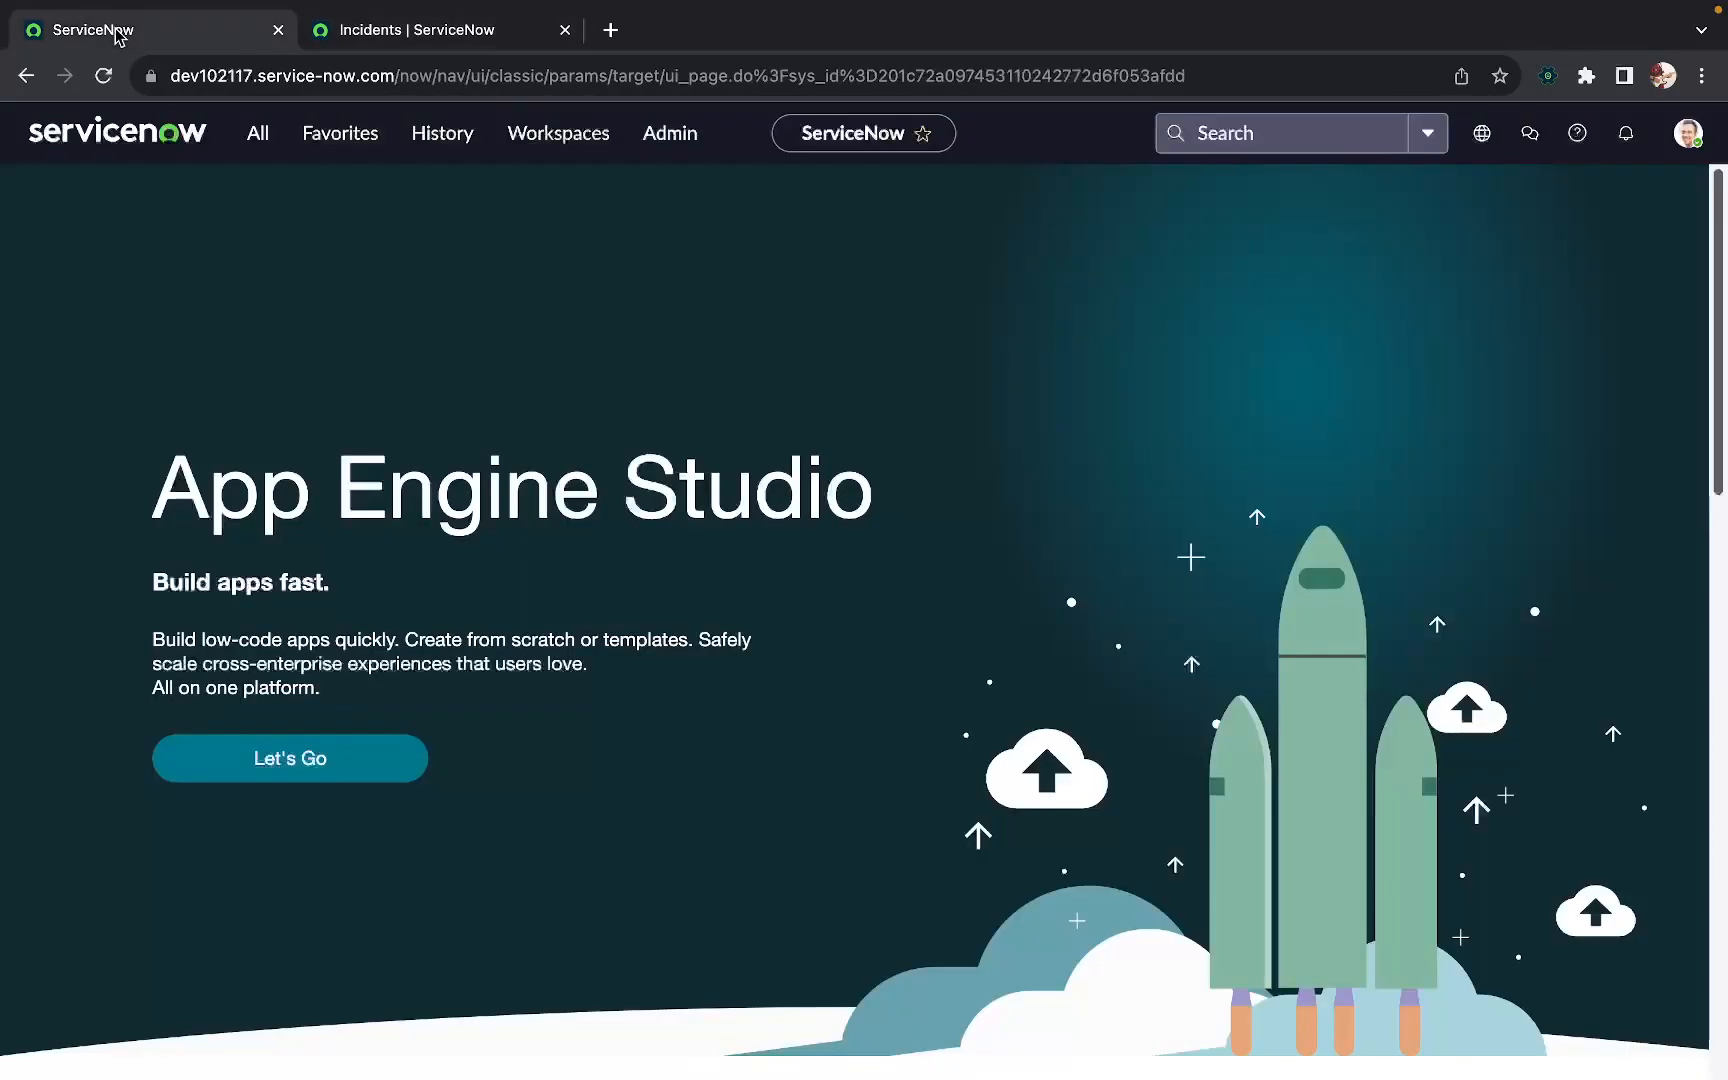
click(330, 143)
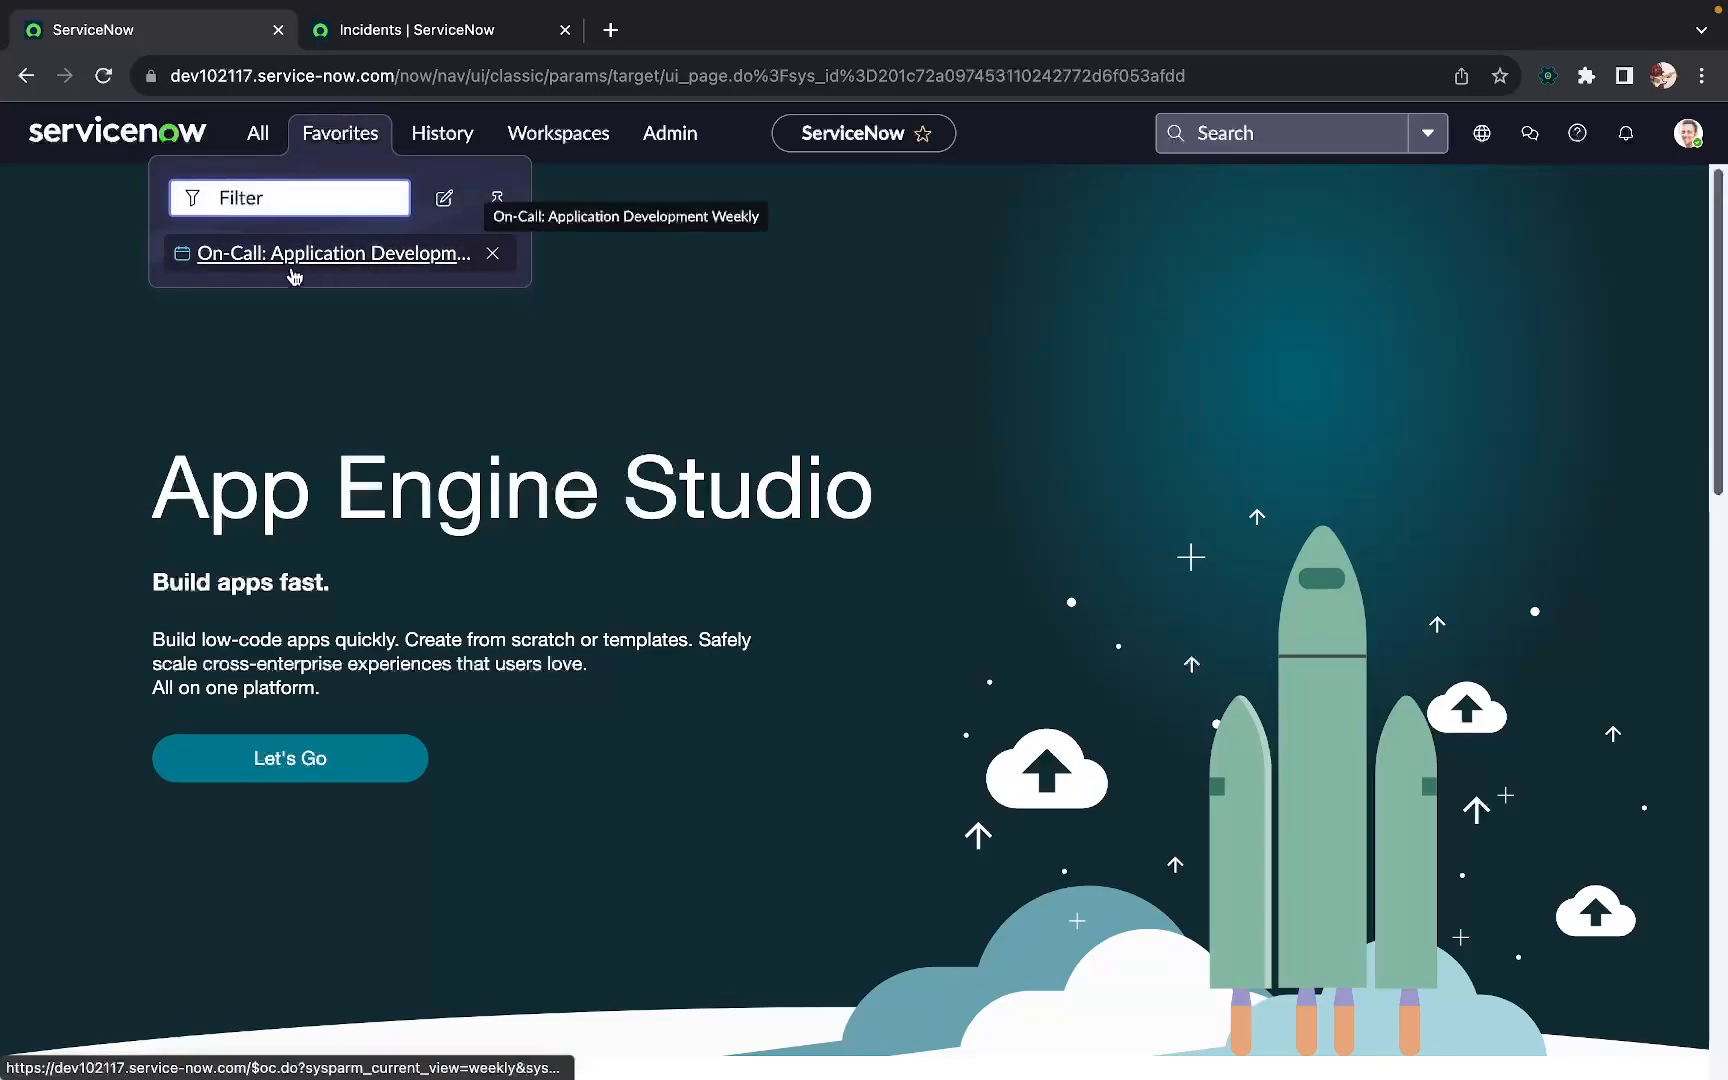
click(688, 390)
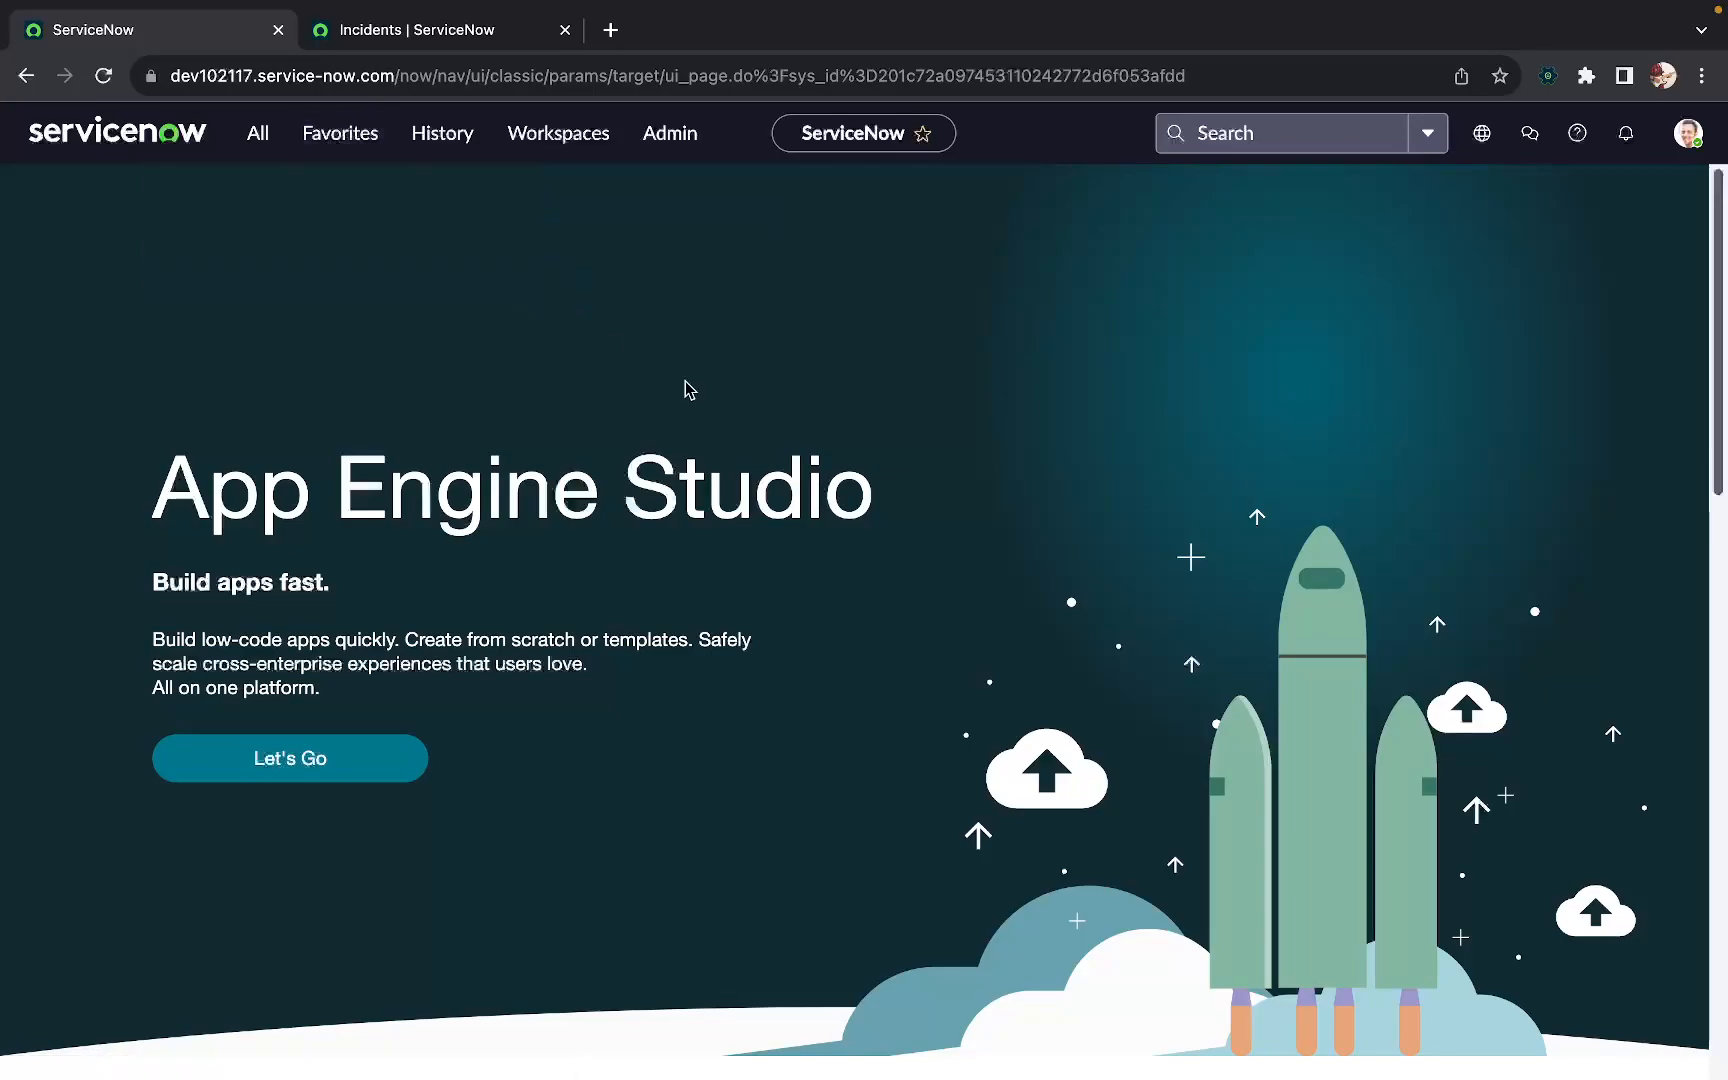
click(423, 47)
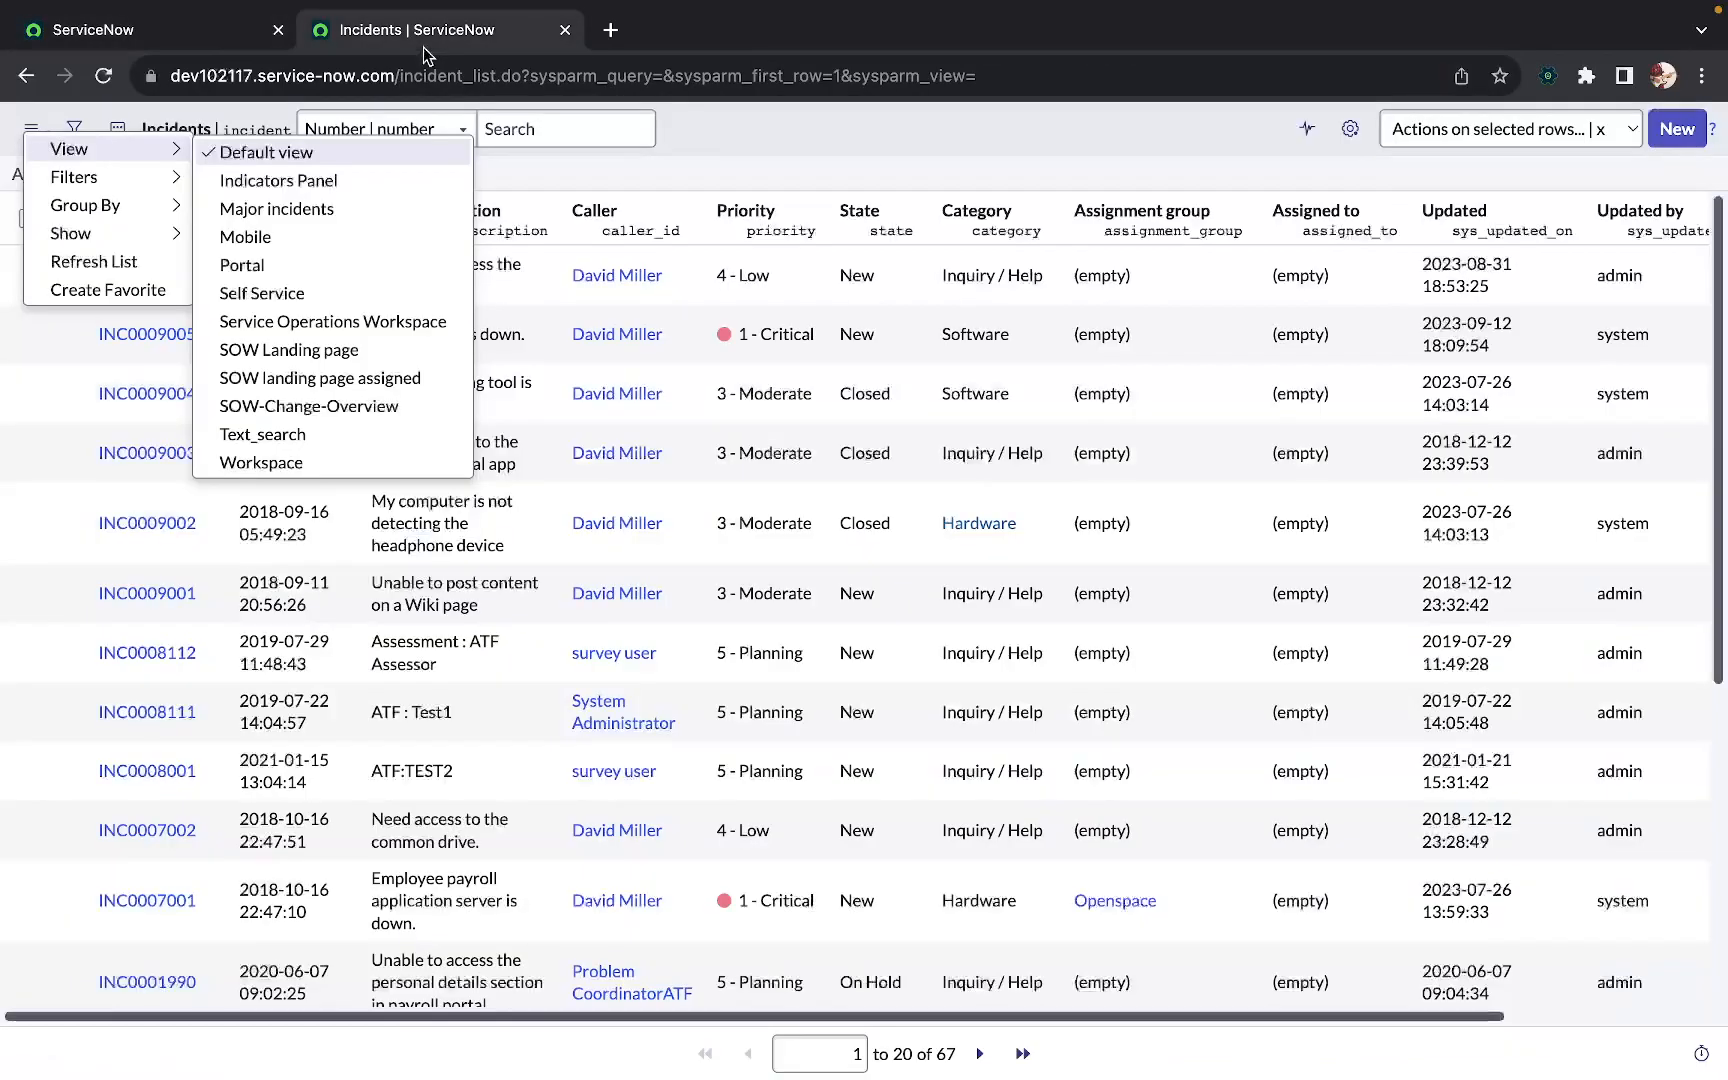
key(Escape)
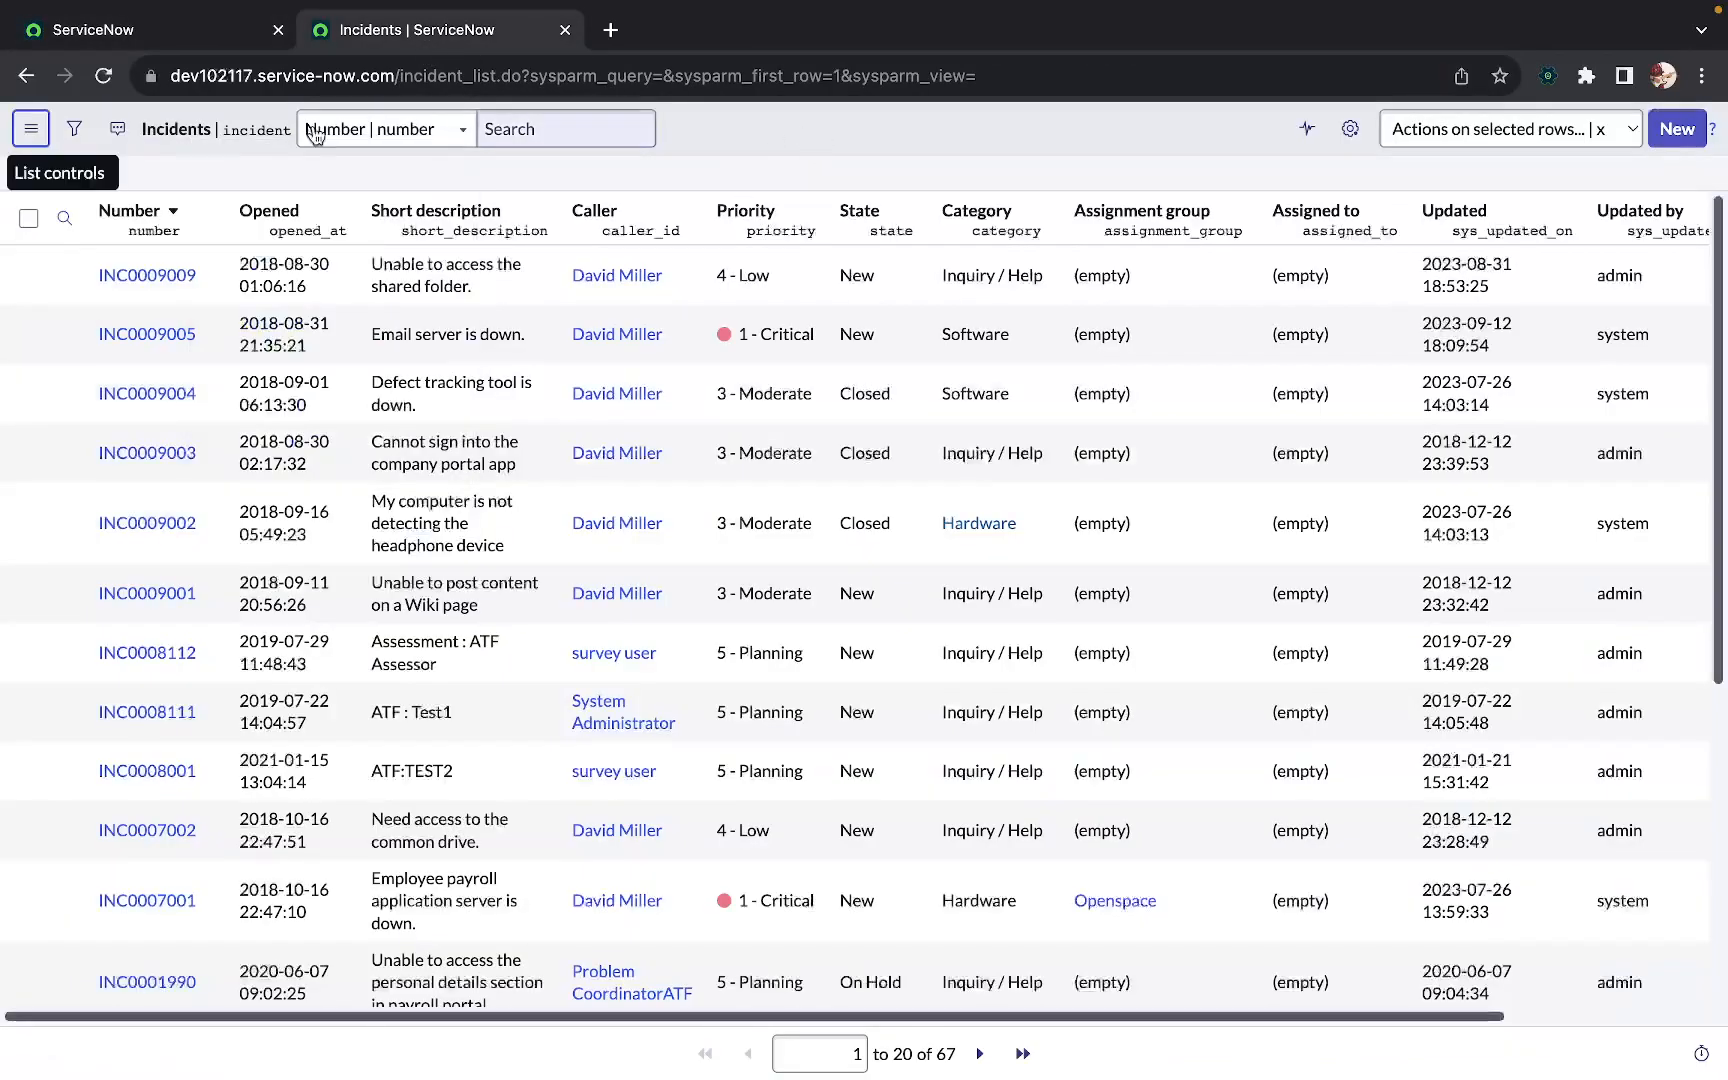
Set up a filter condition on the incident list: Priority is 1 - Critical
click(70, 136)
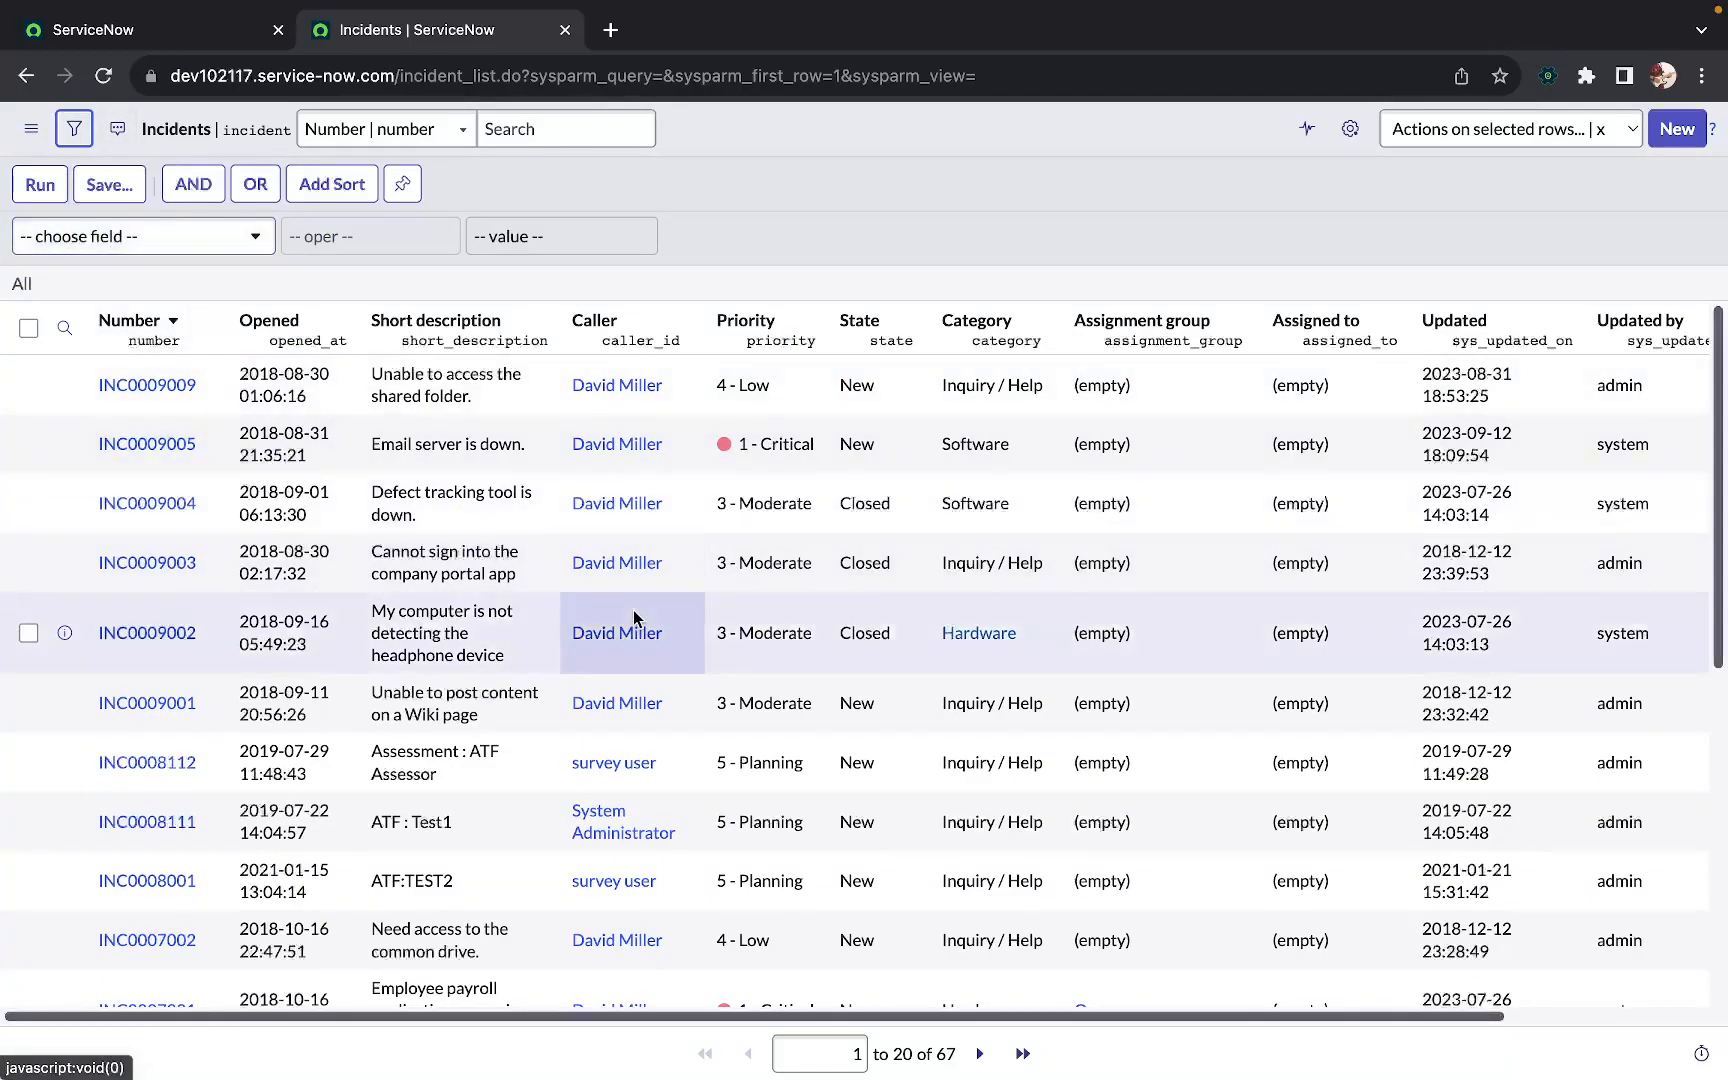
mouse_move(968, 990)
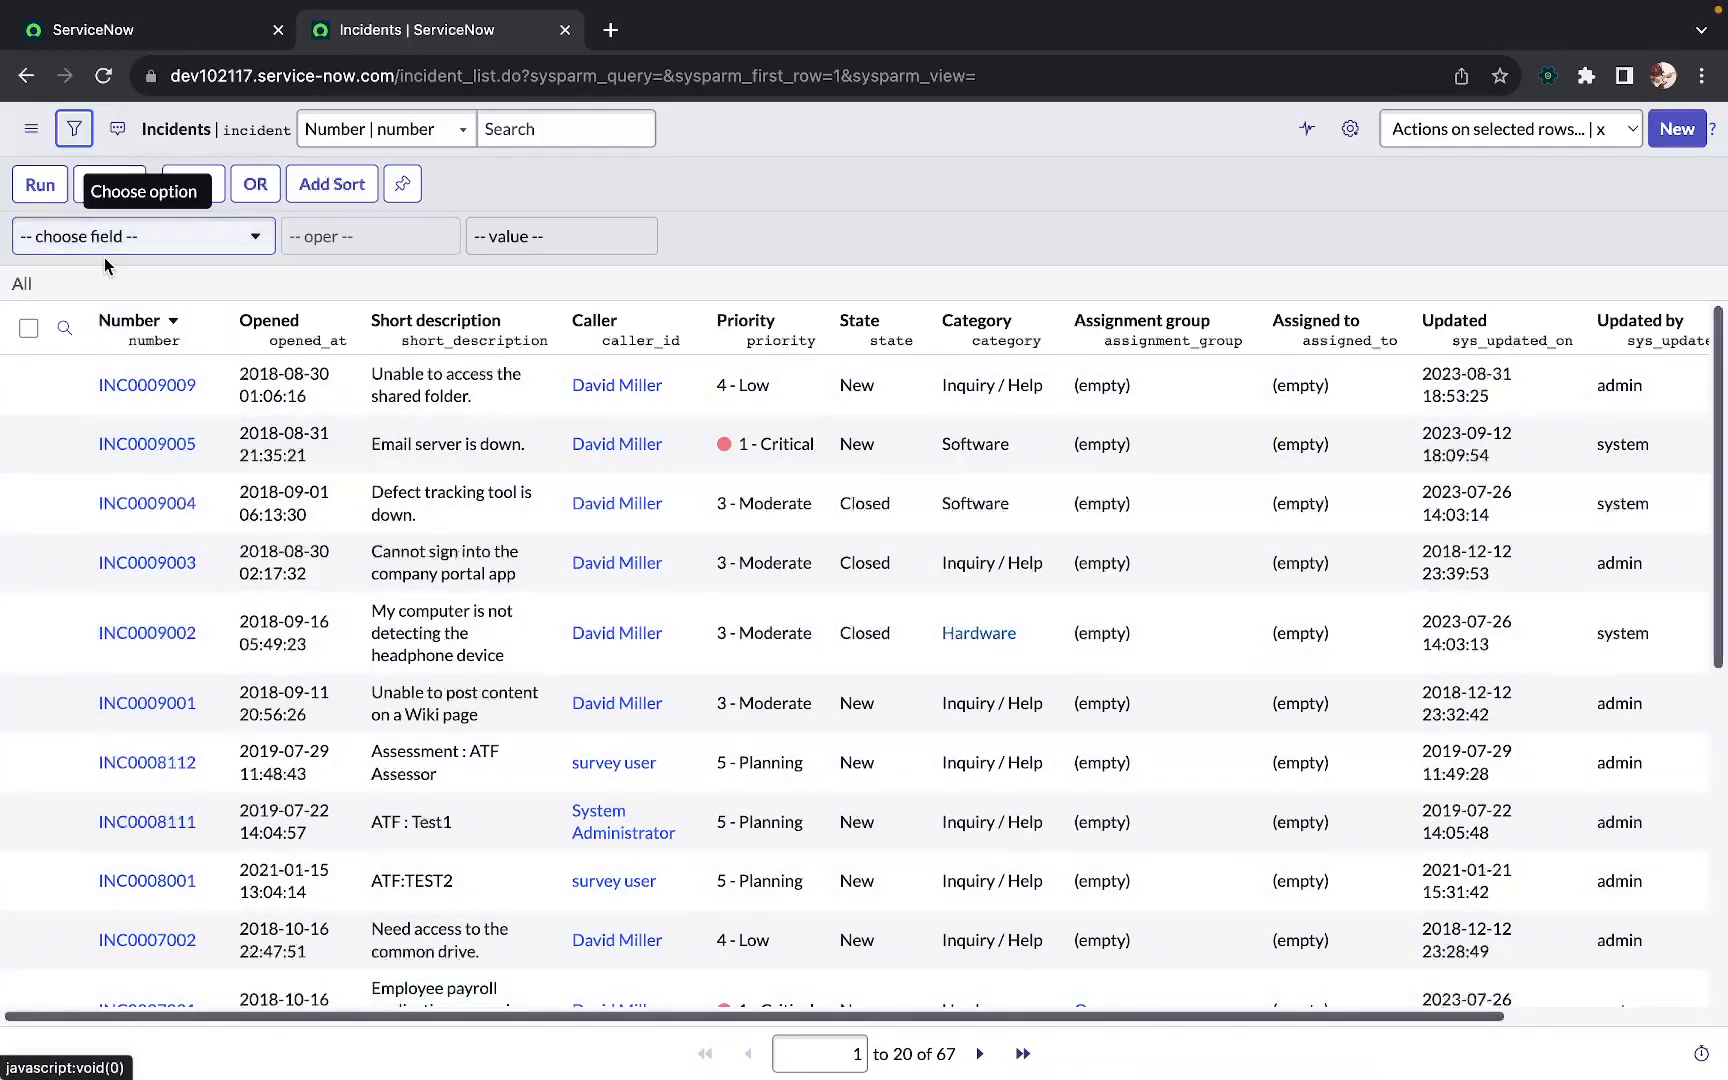
click(80, 234)
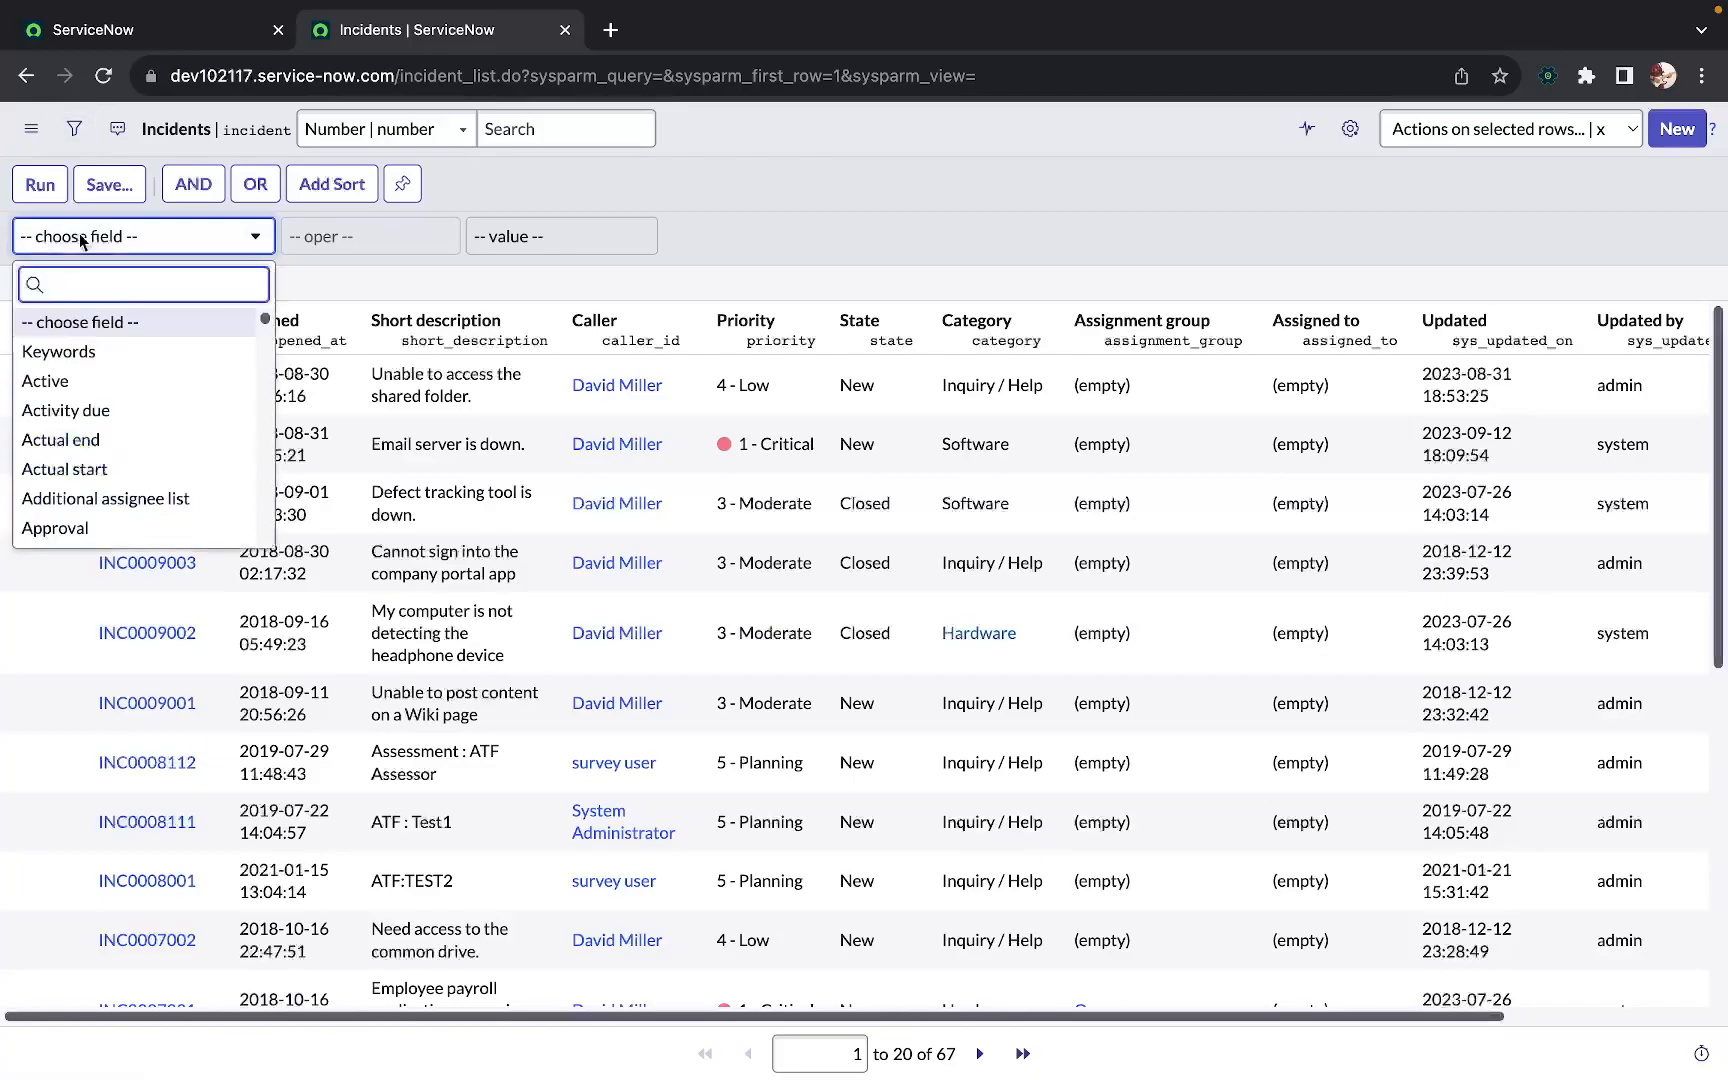
text(prio)
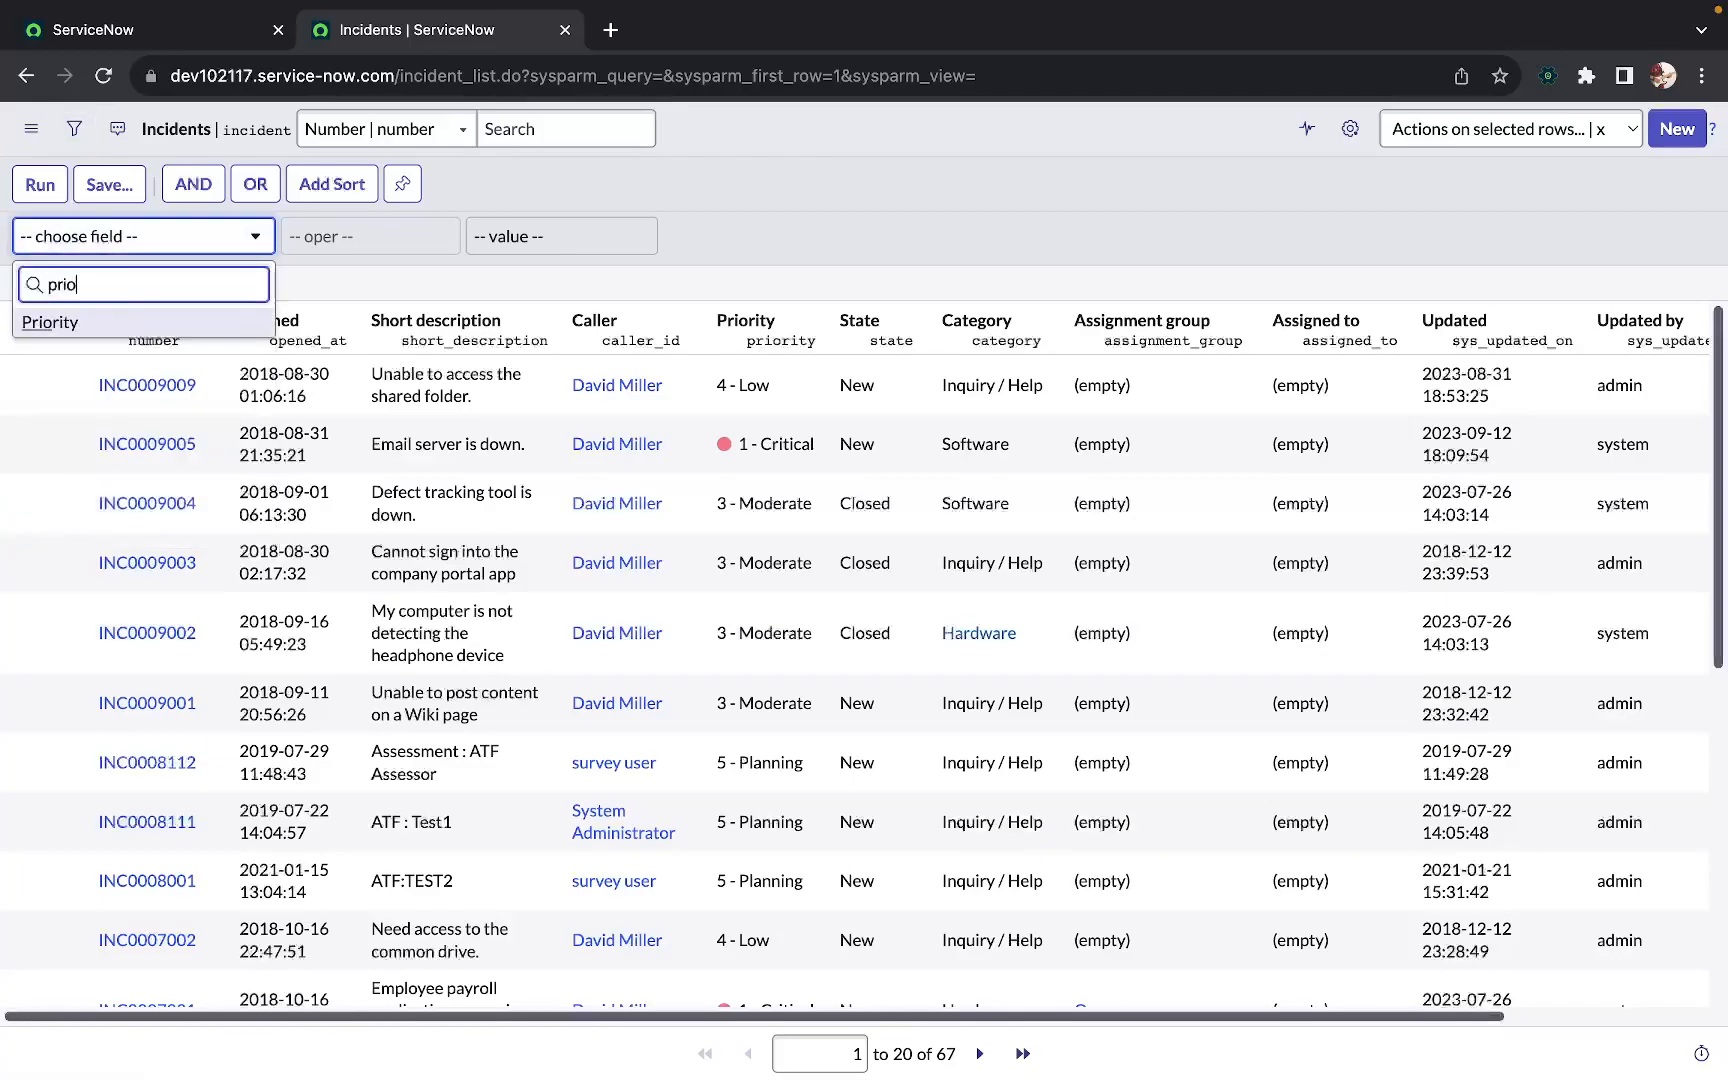
click(106, 316)
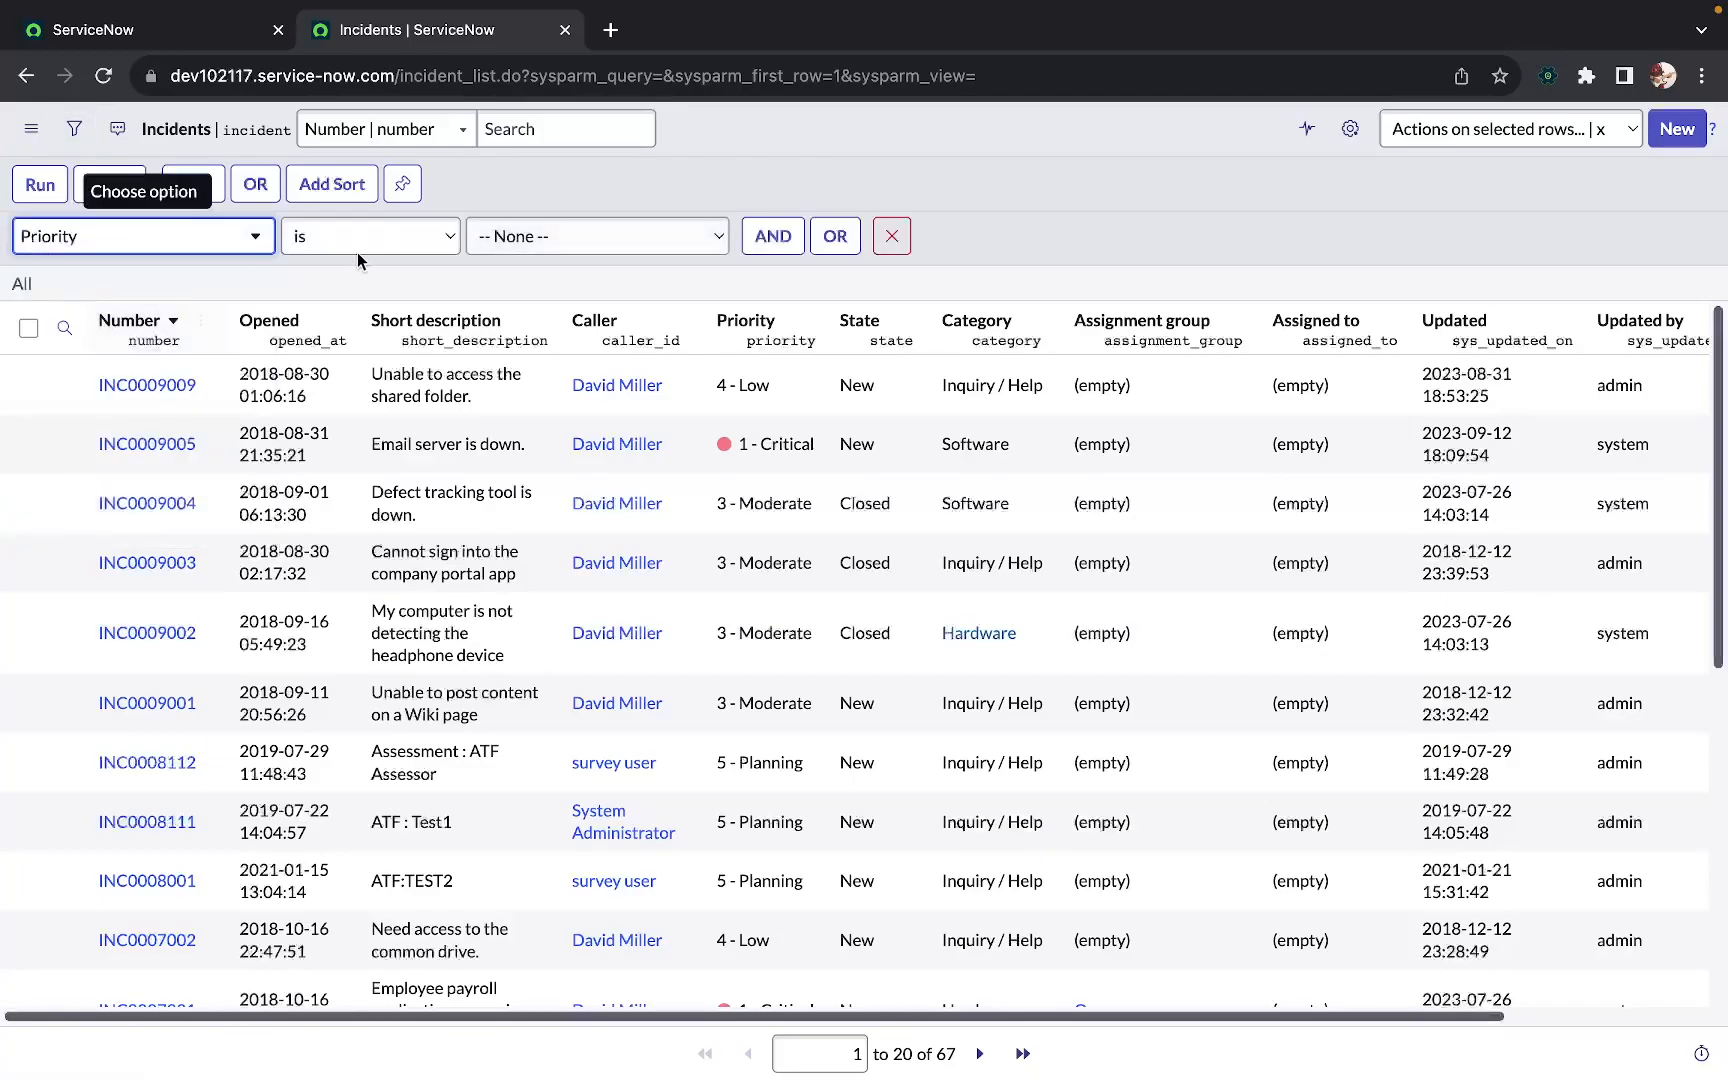
click(572, 240)
click(552, 265)
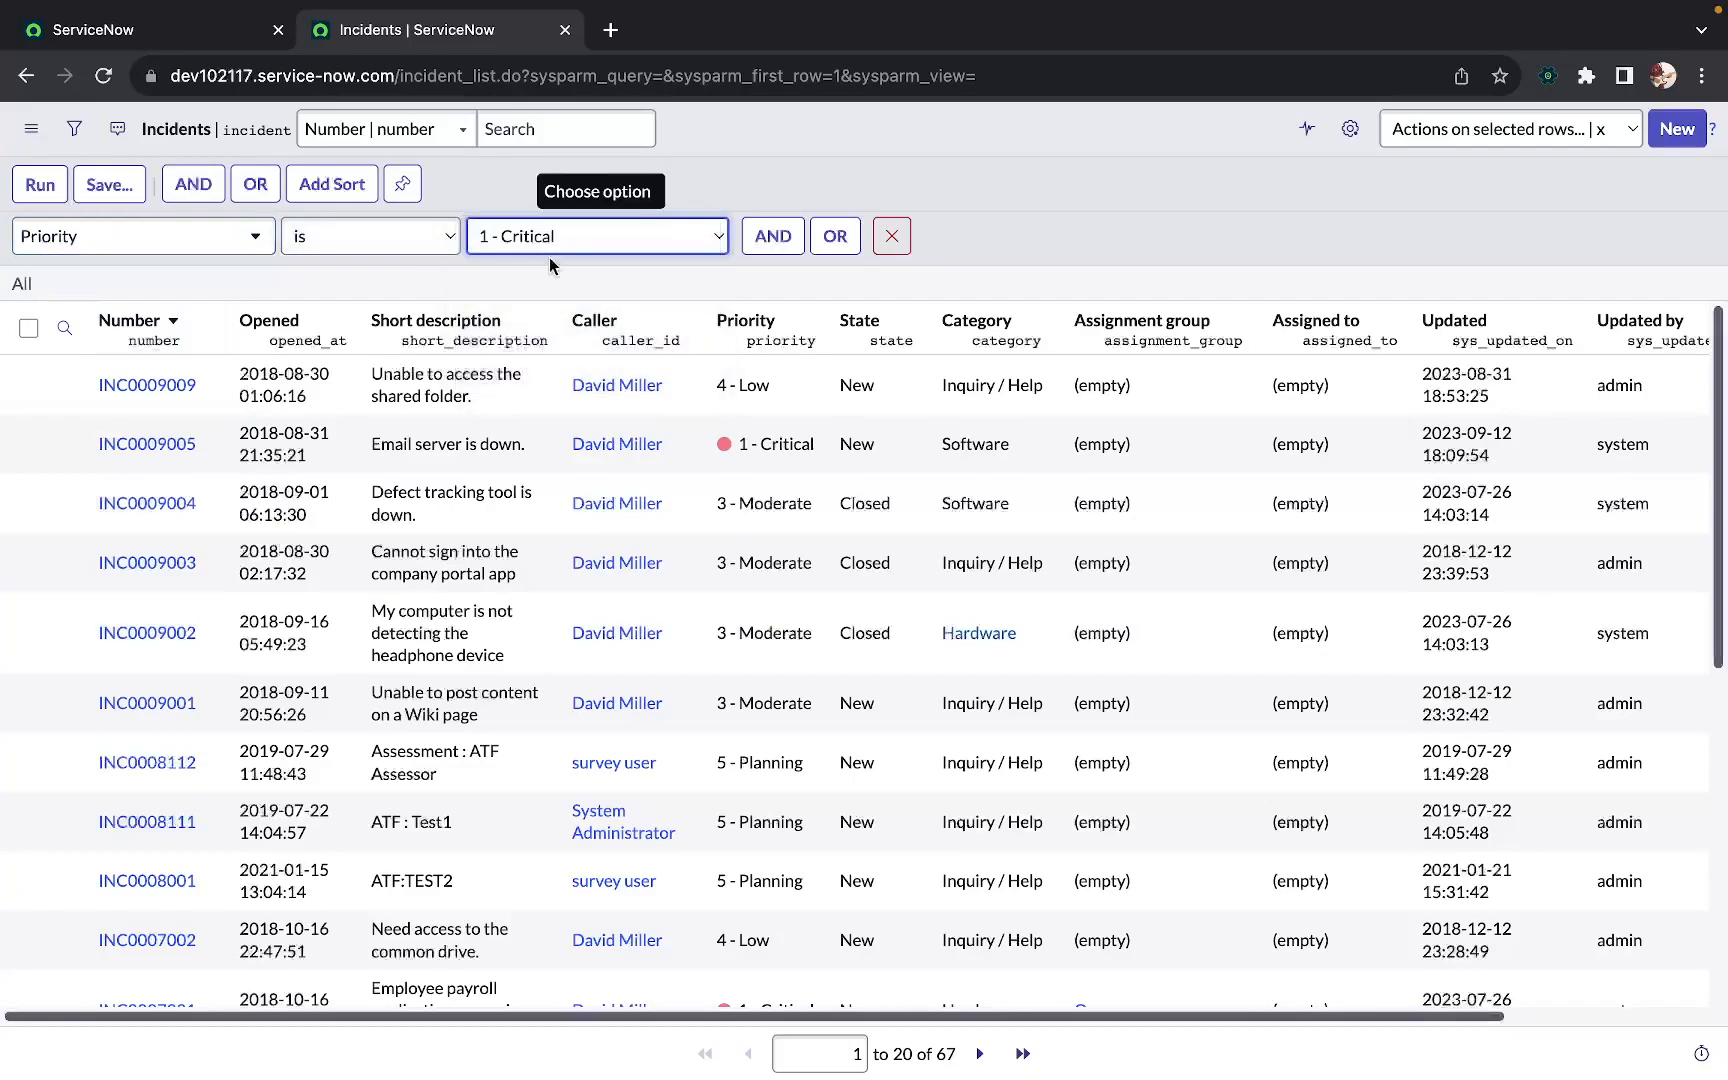
Review the comparison operators for the Priority condition, keep "is", and run the filter
click(405, 252)
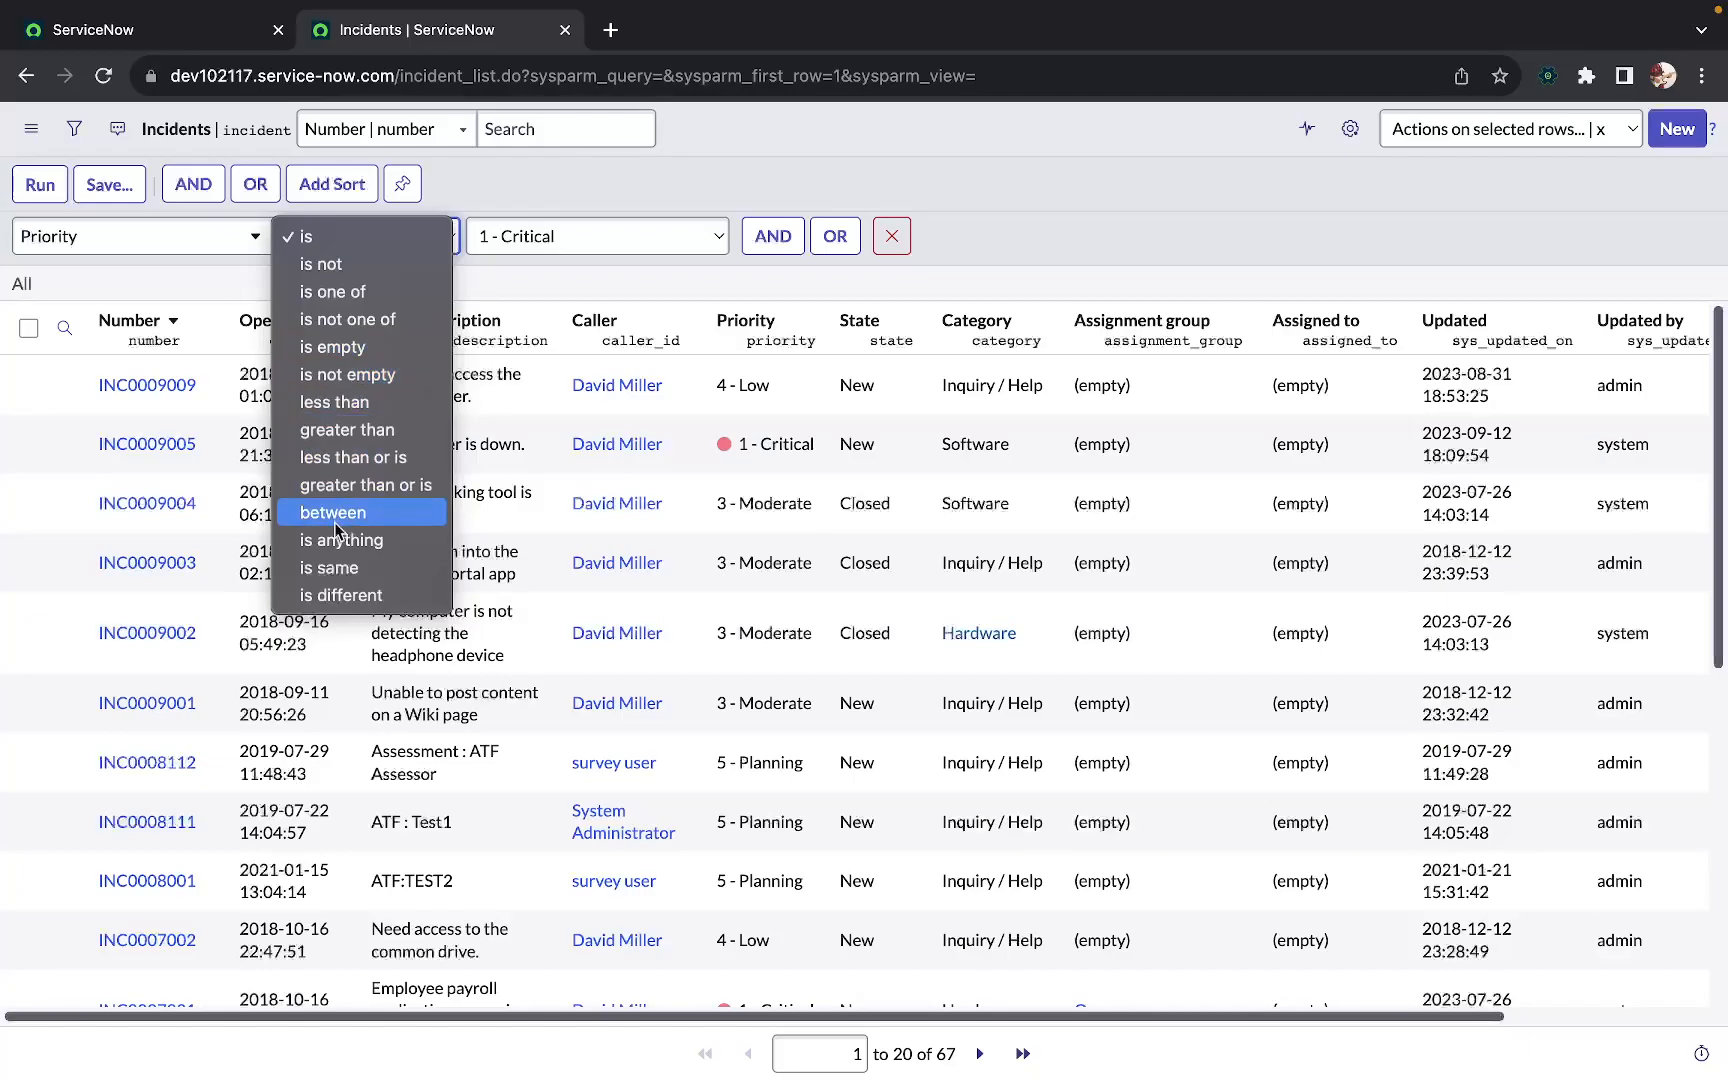
click(360, 237)
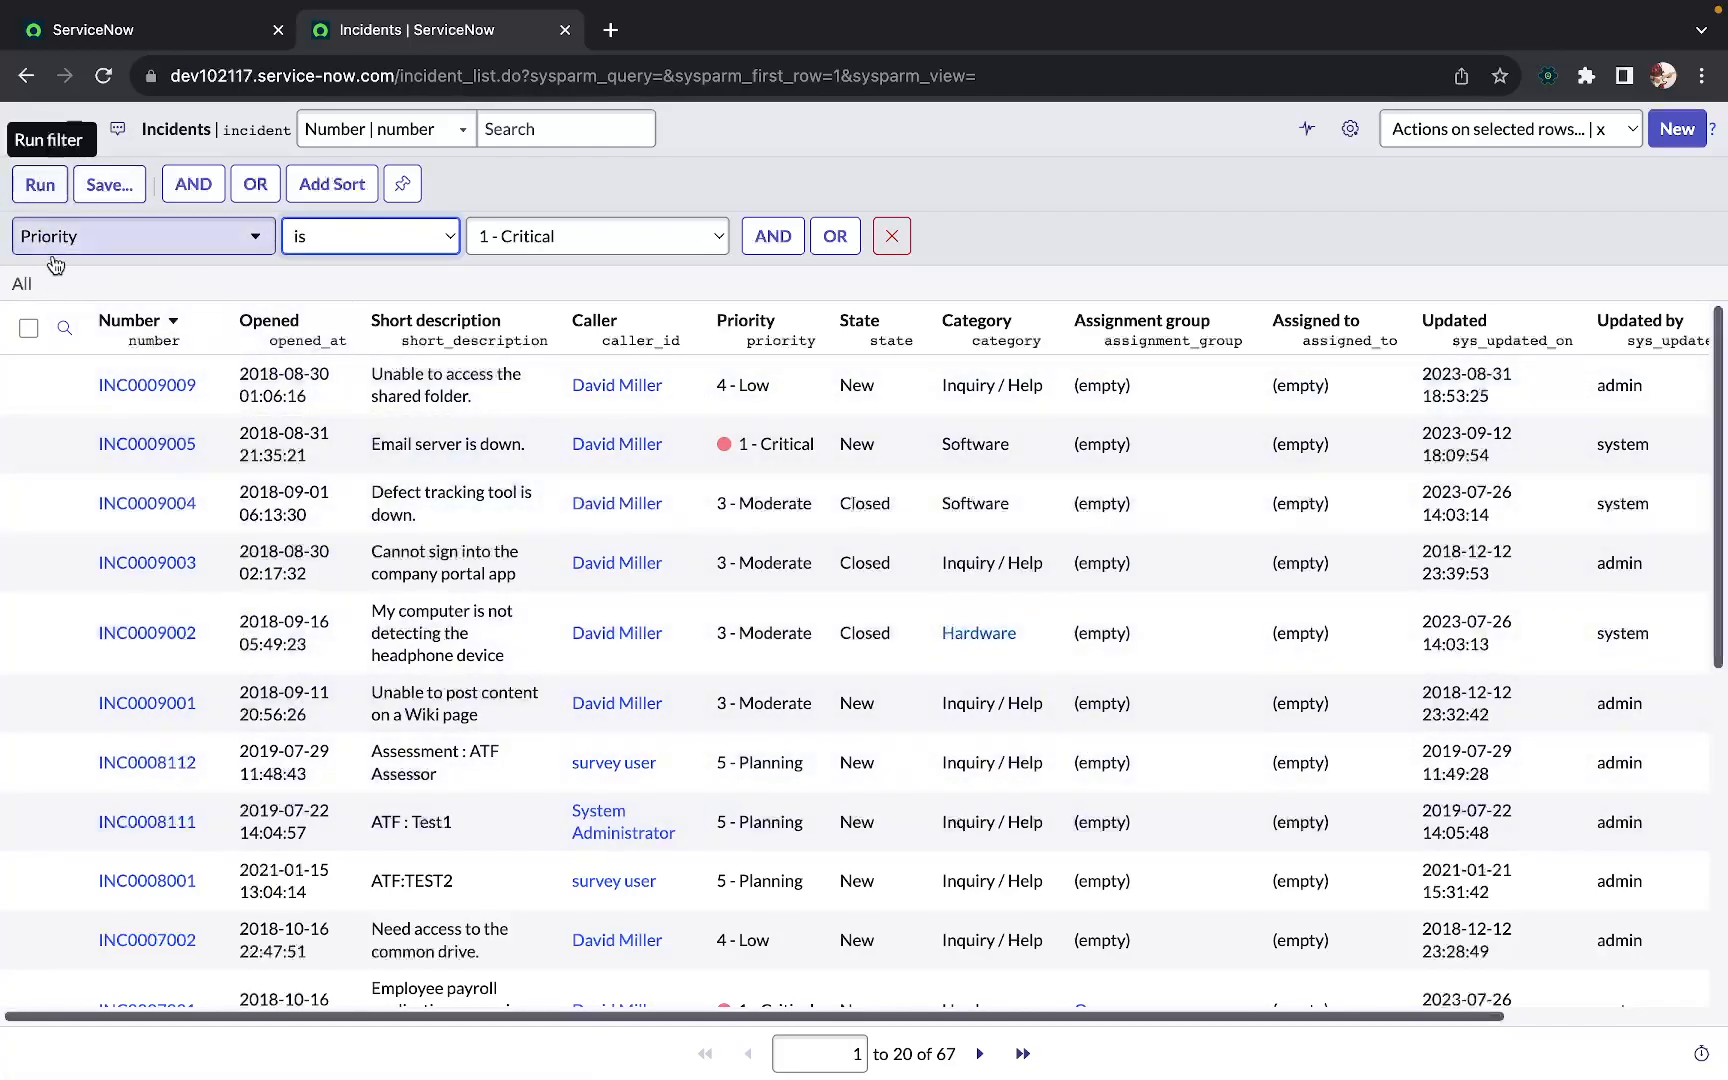
click(40, 197)
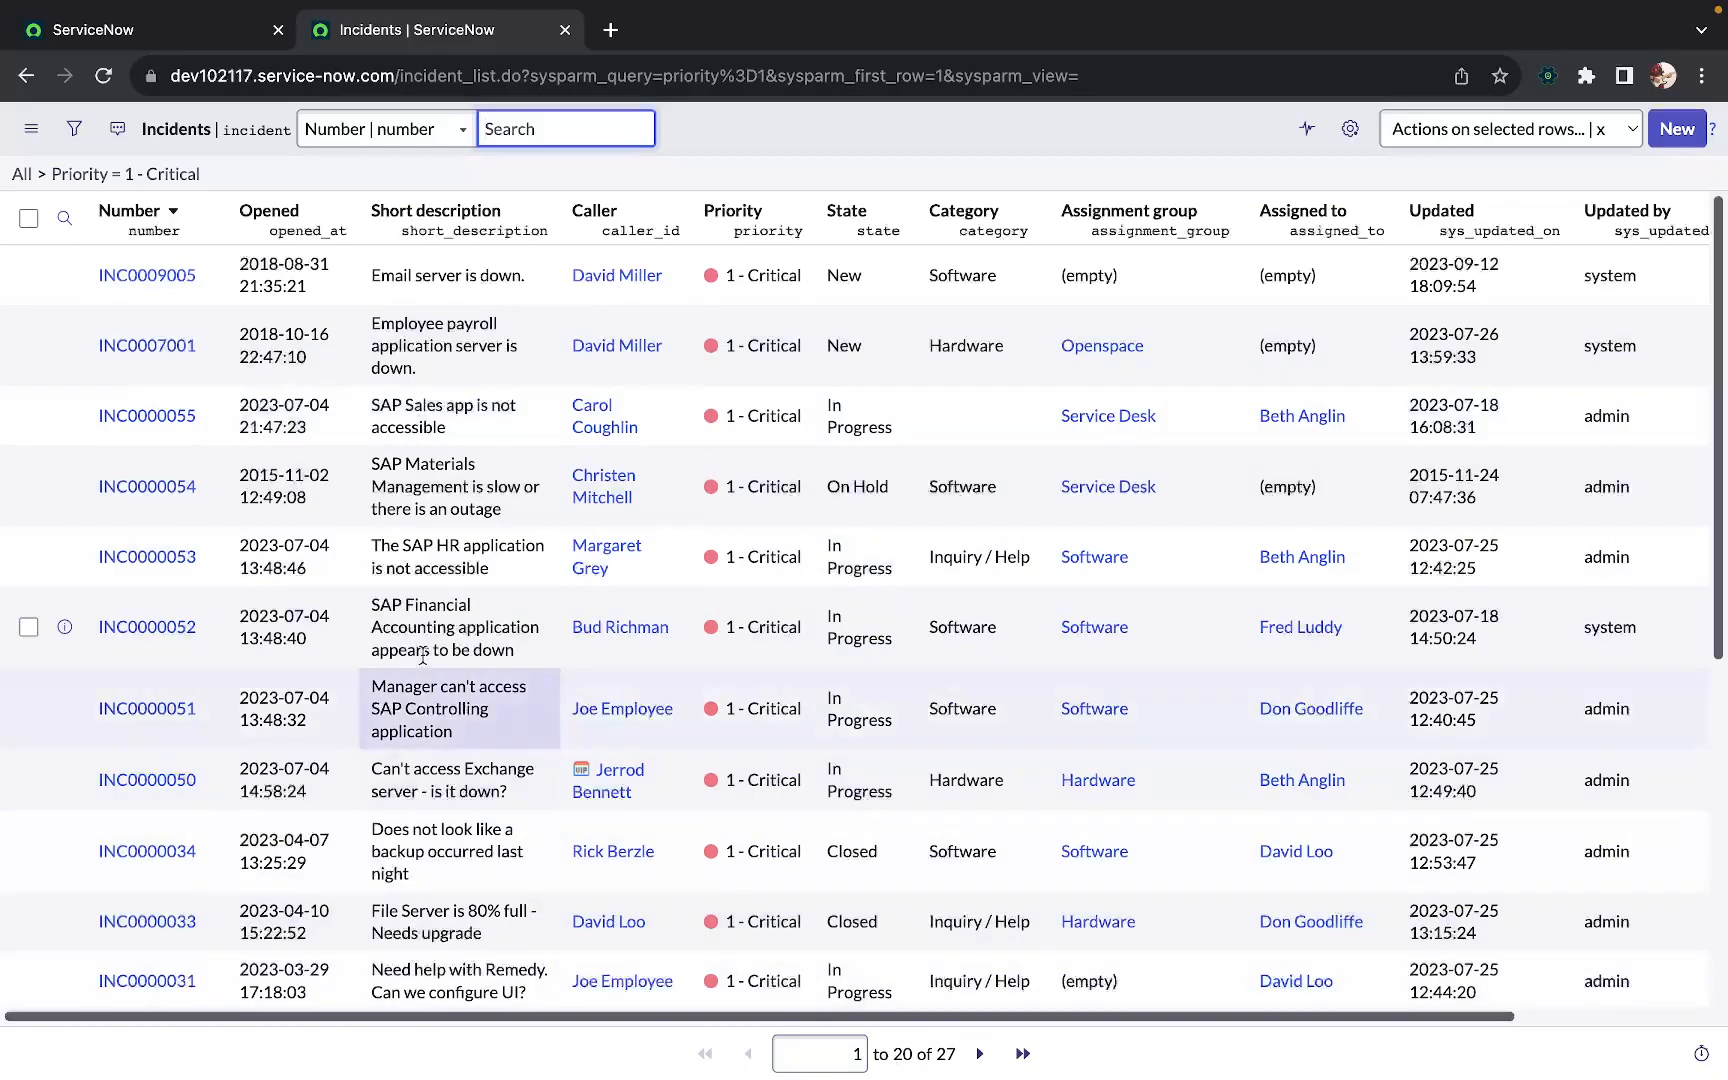
Add an AND condition, State is New, to the Priority filter and run it
click(80, 129)
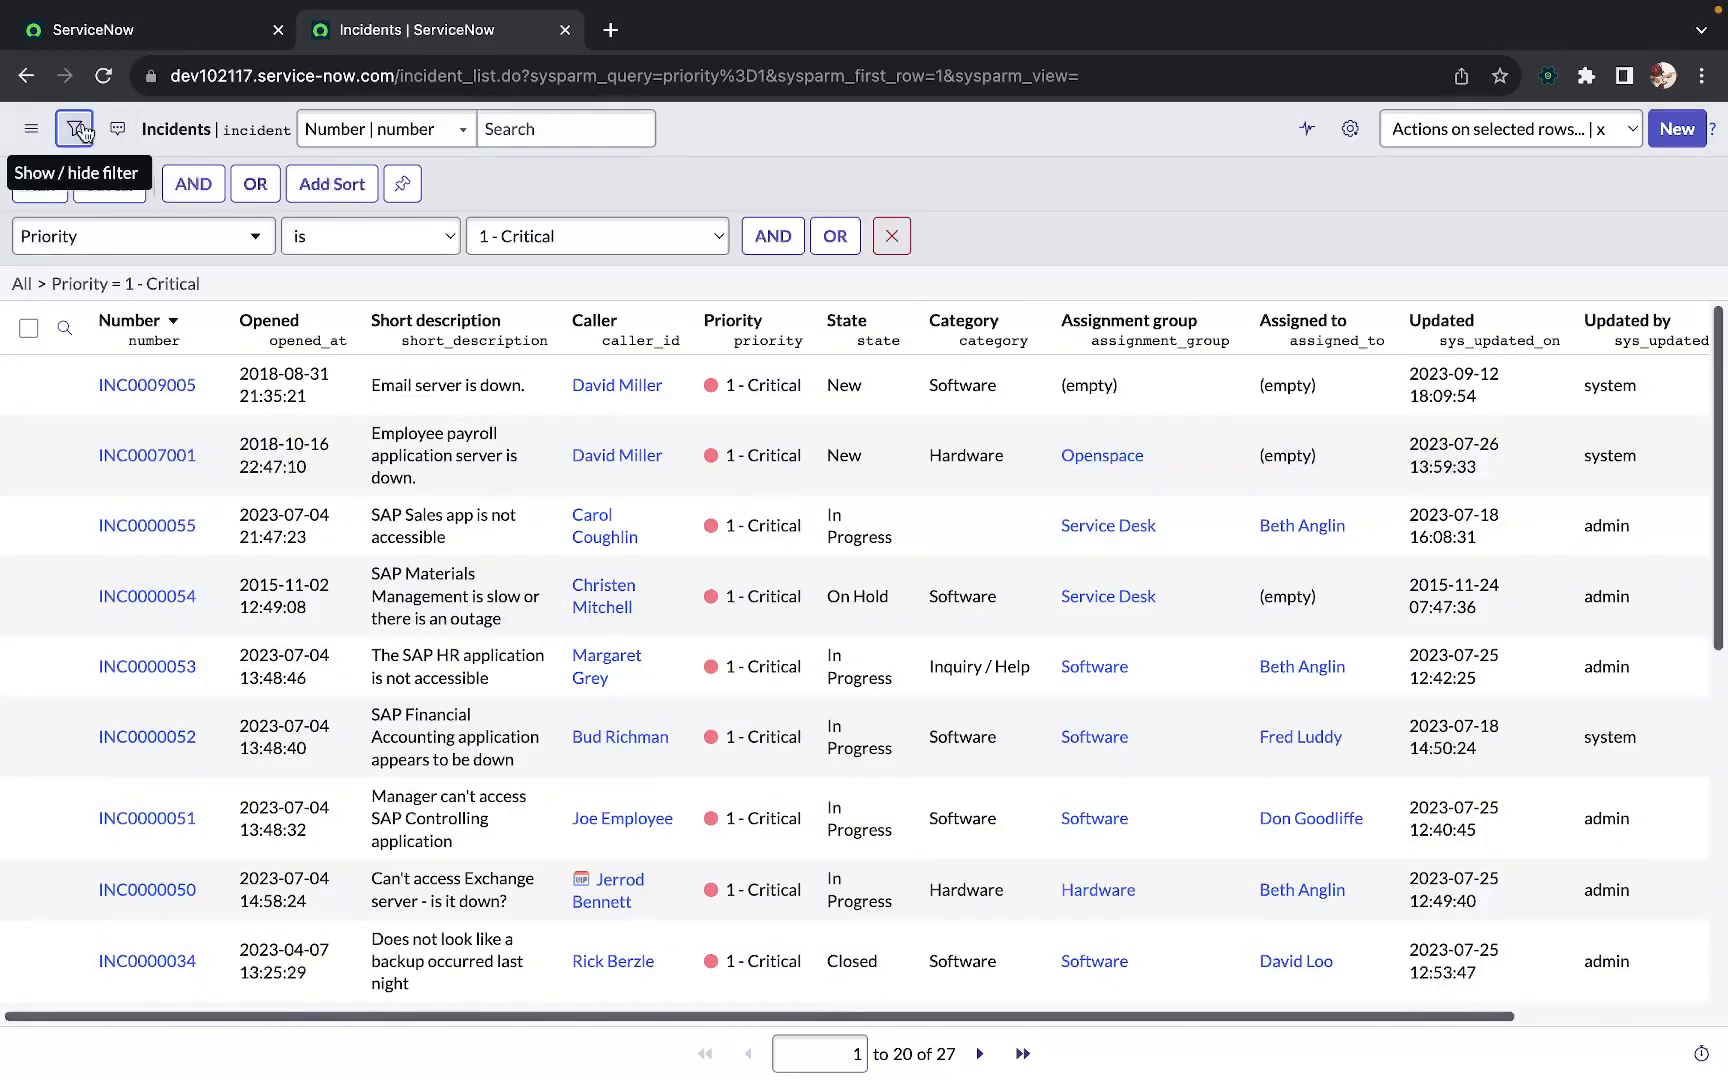
click(771, 241)
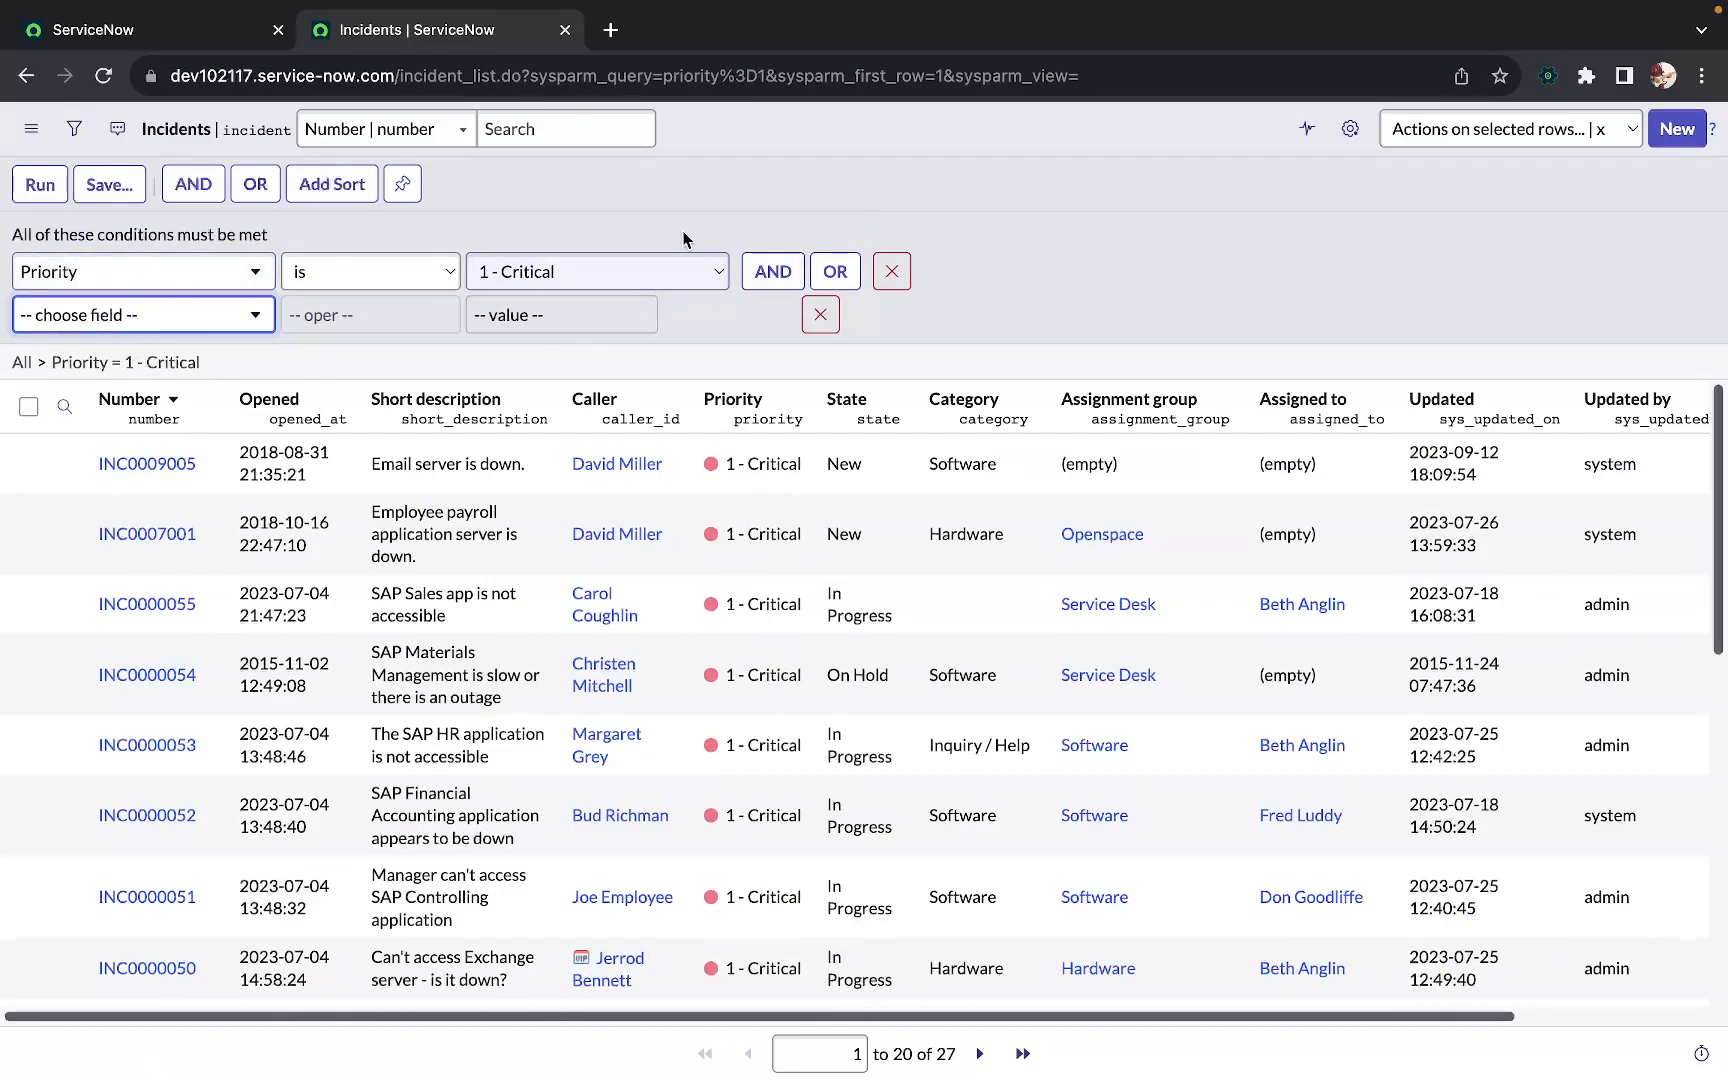
click(231, 326)
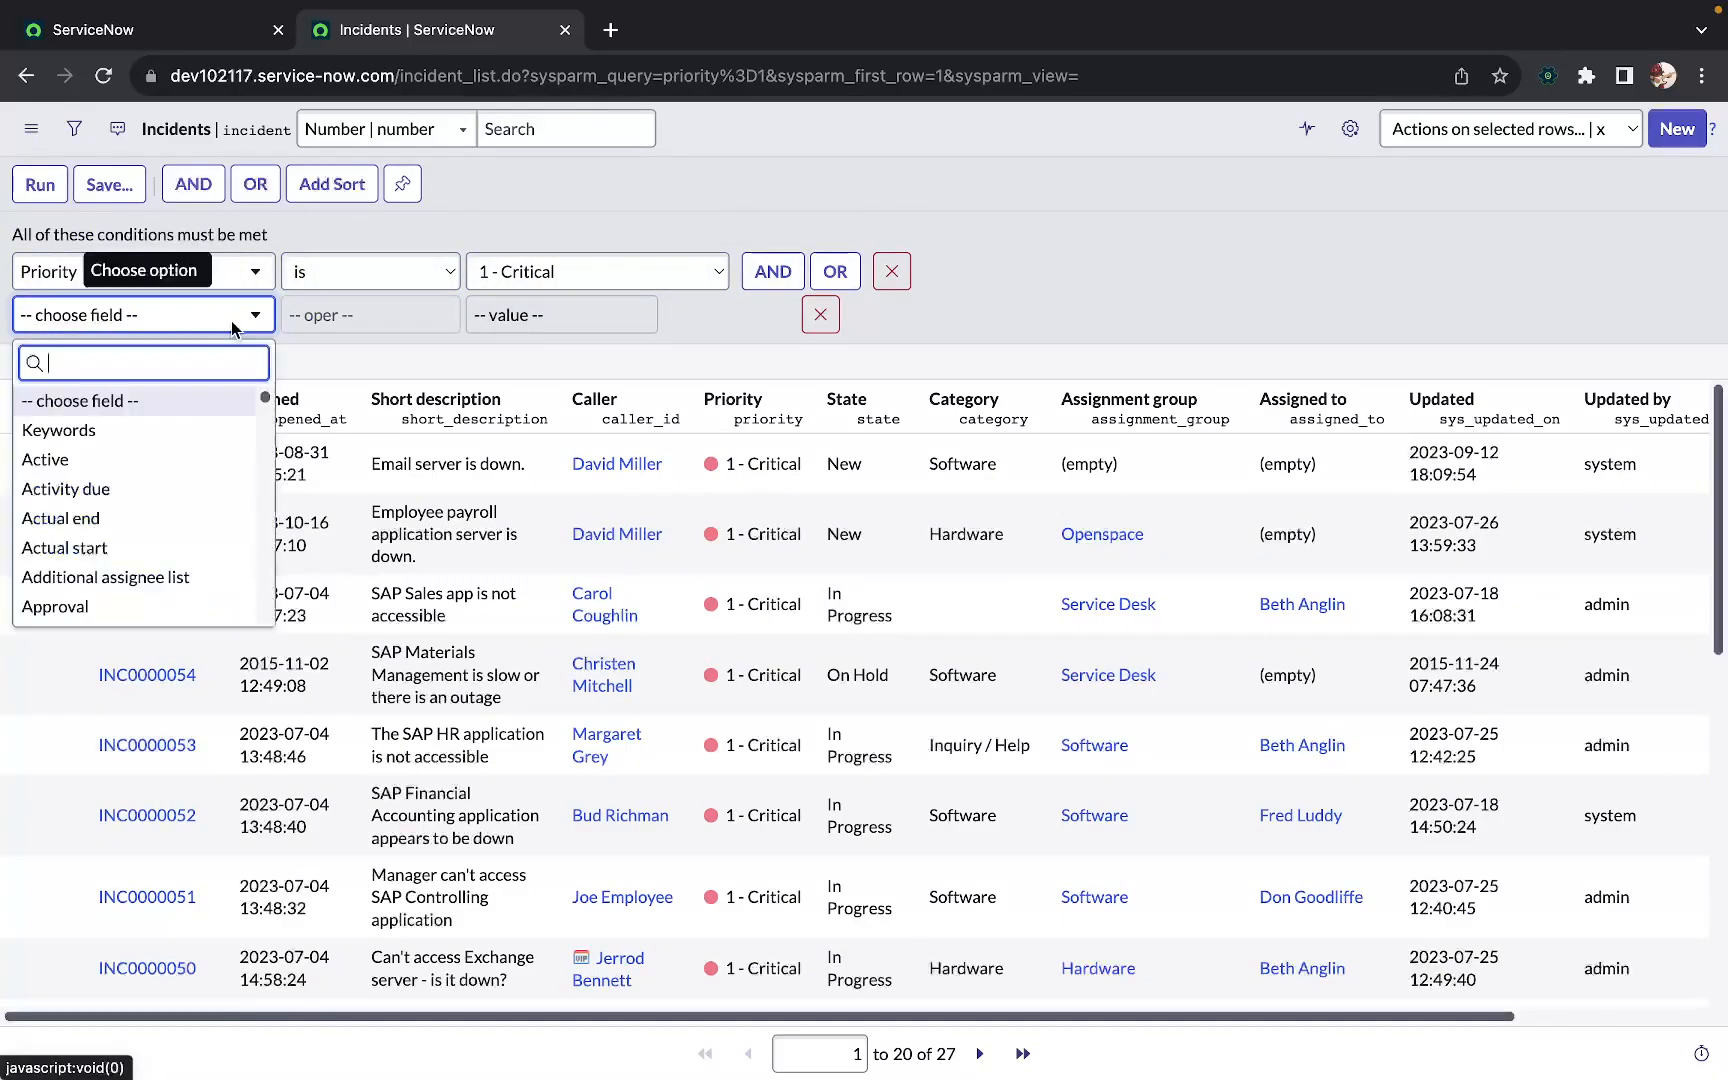
text(stat)
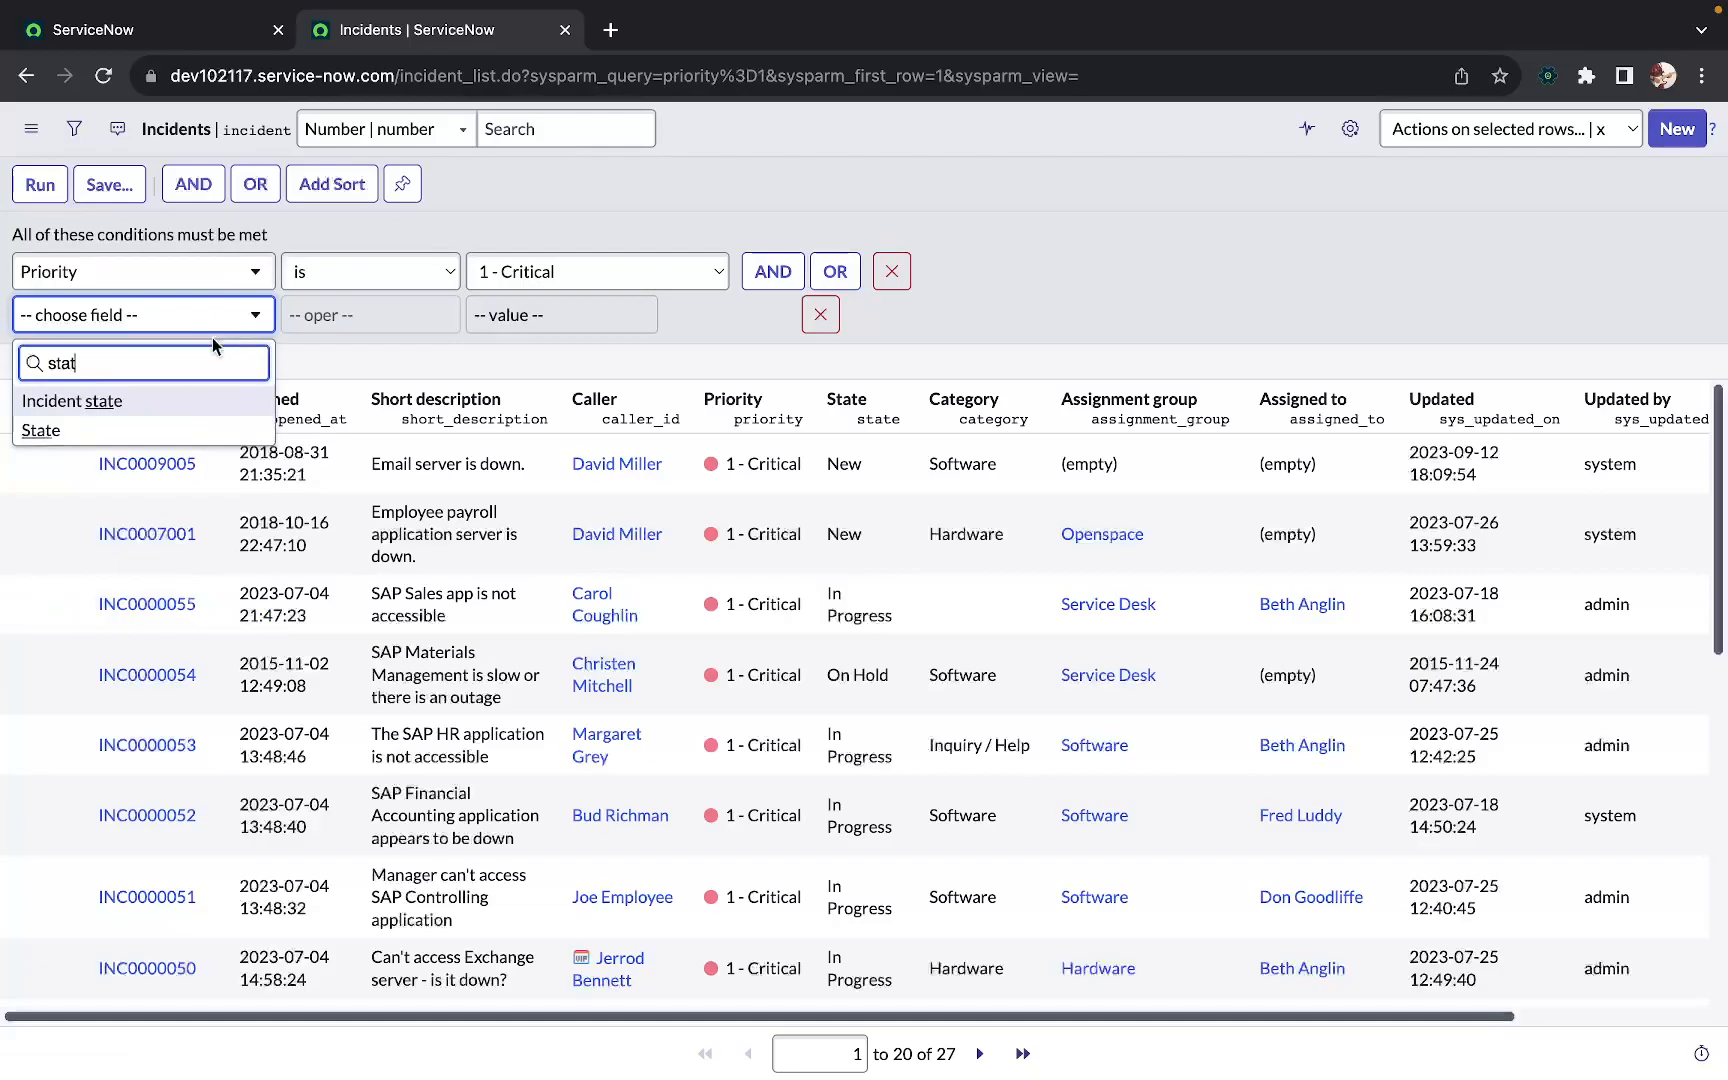
click(183, 429)
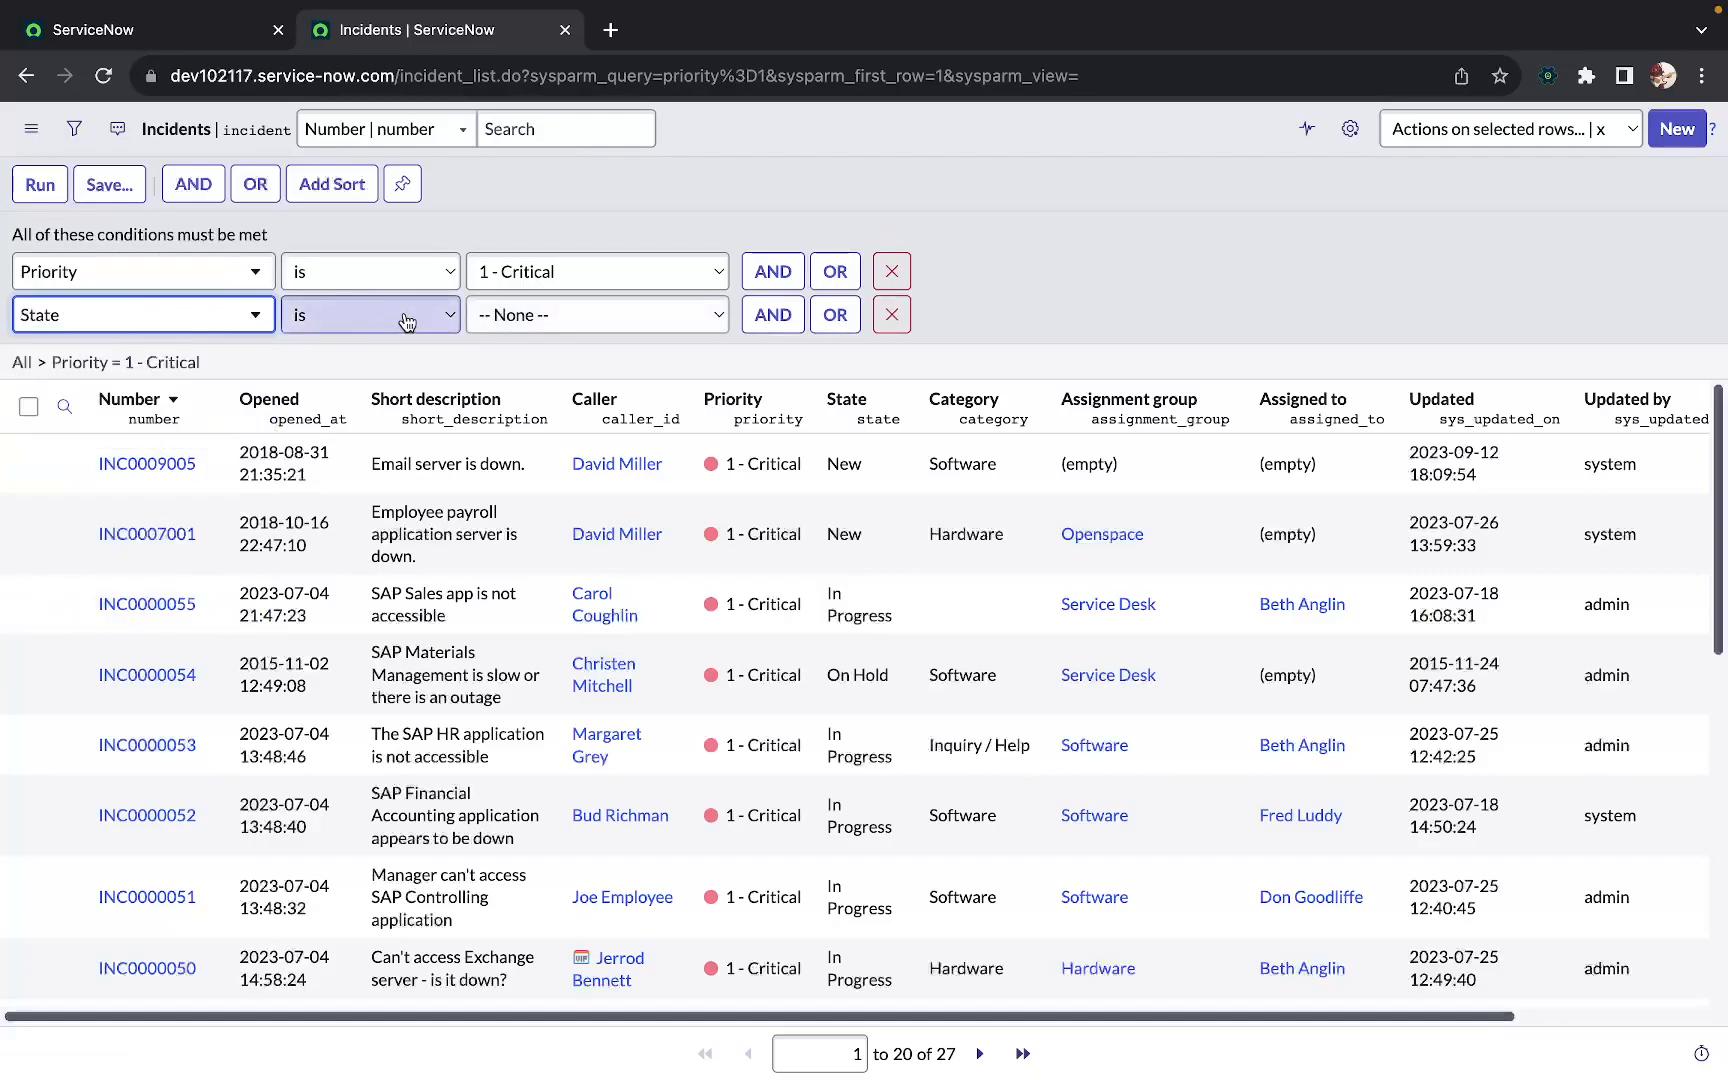
click(503, 316)
click(533, 342)
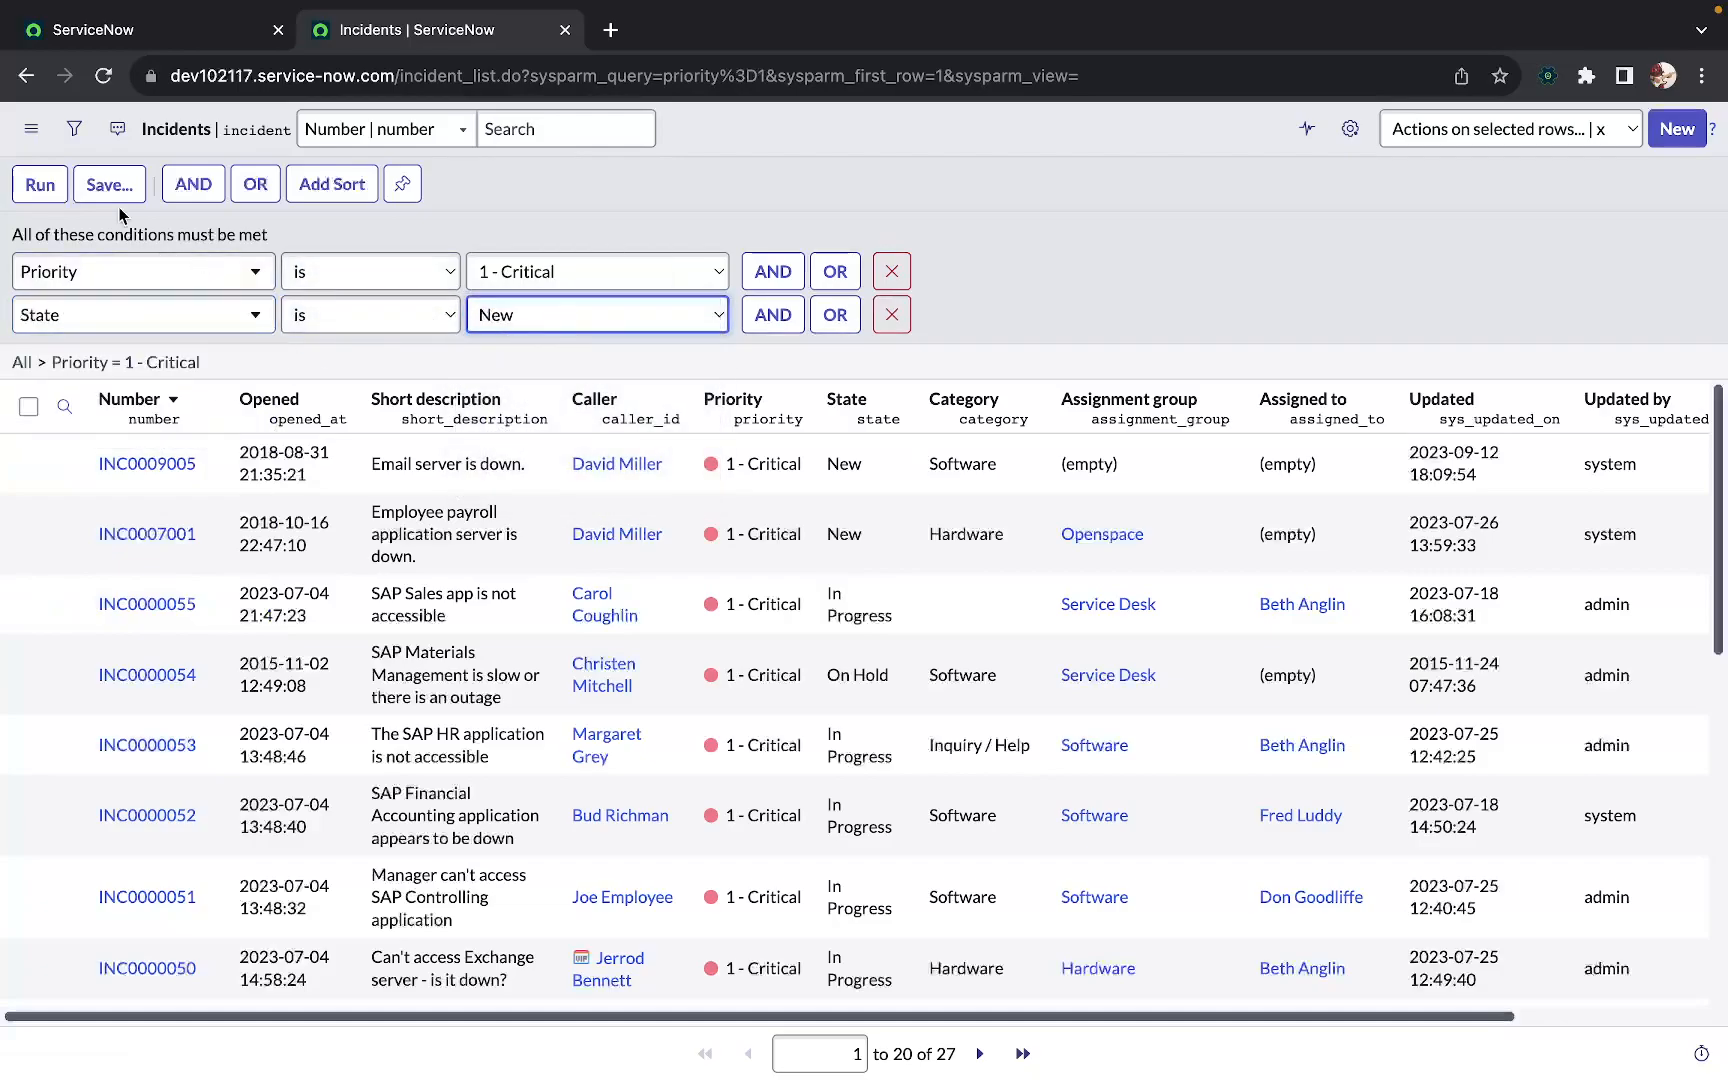
click(42, 185)
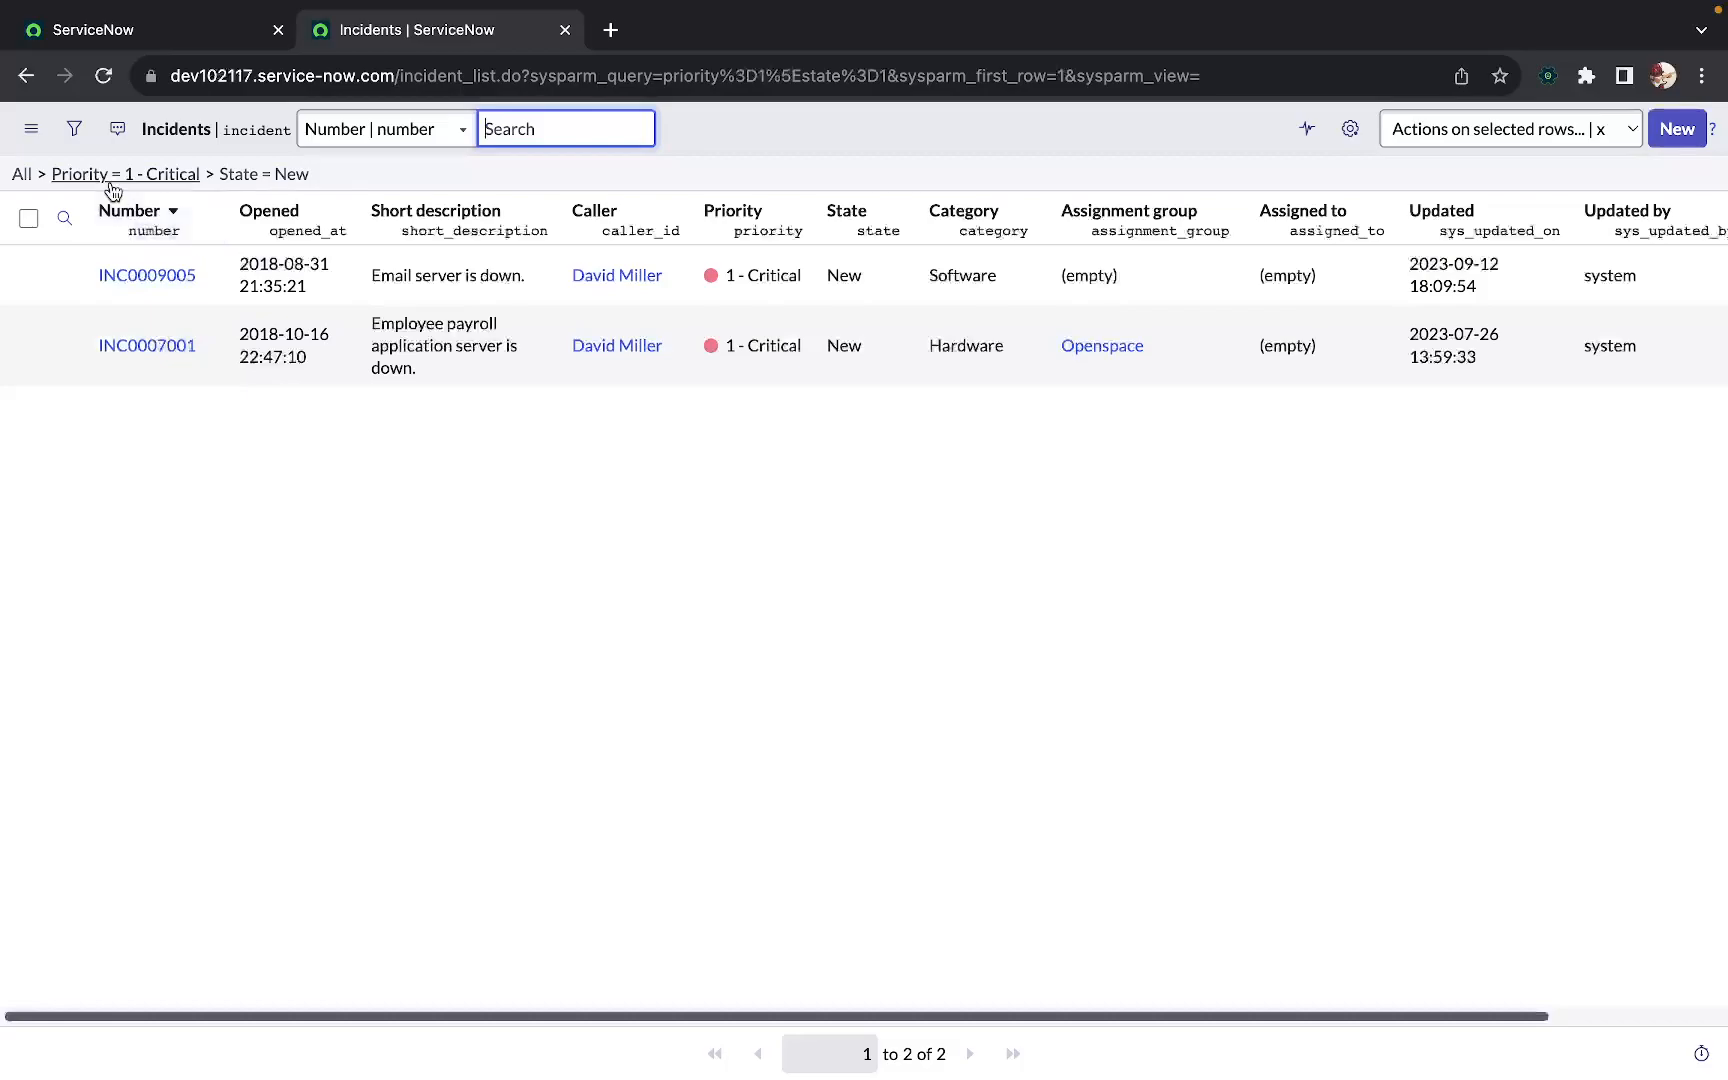
Replace the State condition with an OR condition, Priority is 3 - Moderate, and run the filter
click(74, 128)
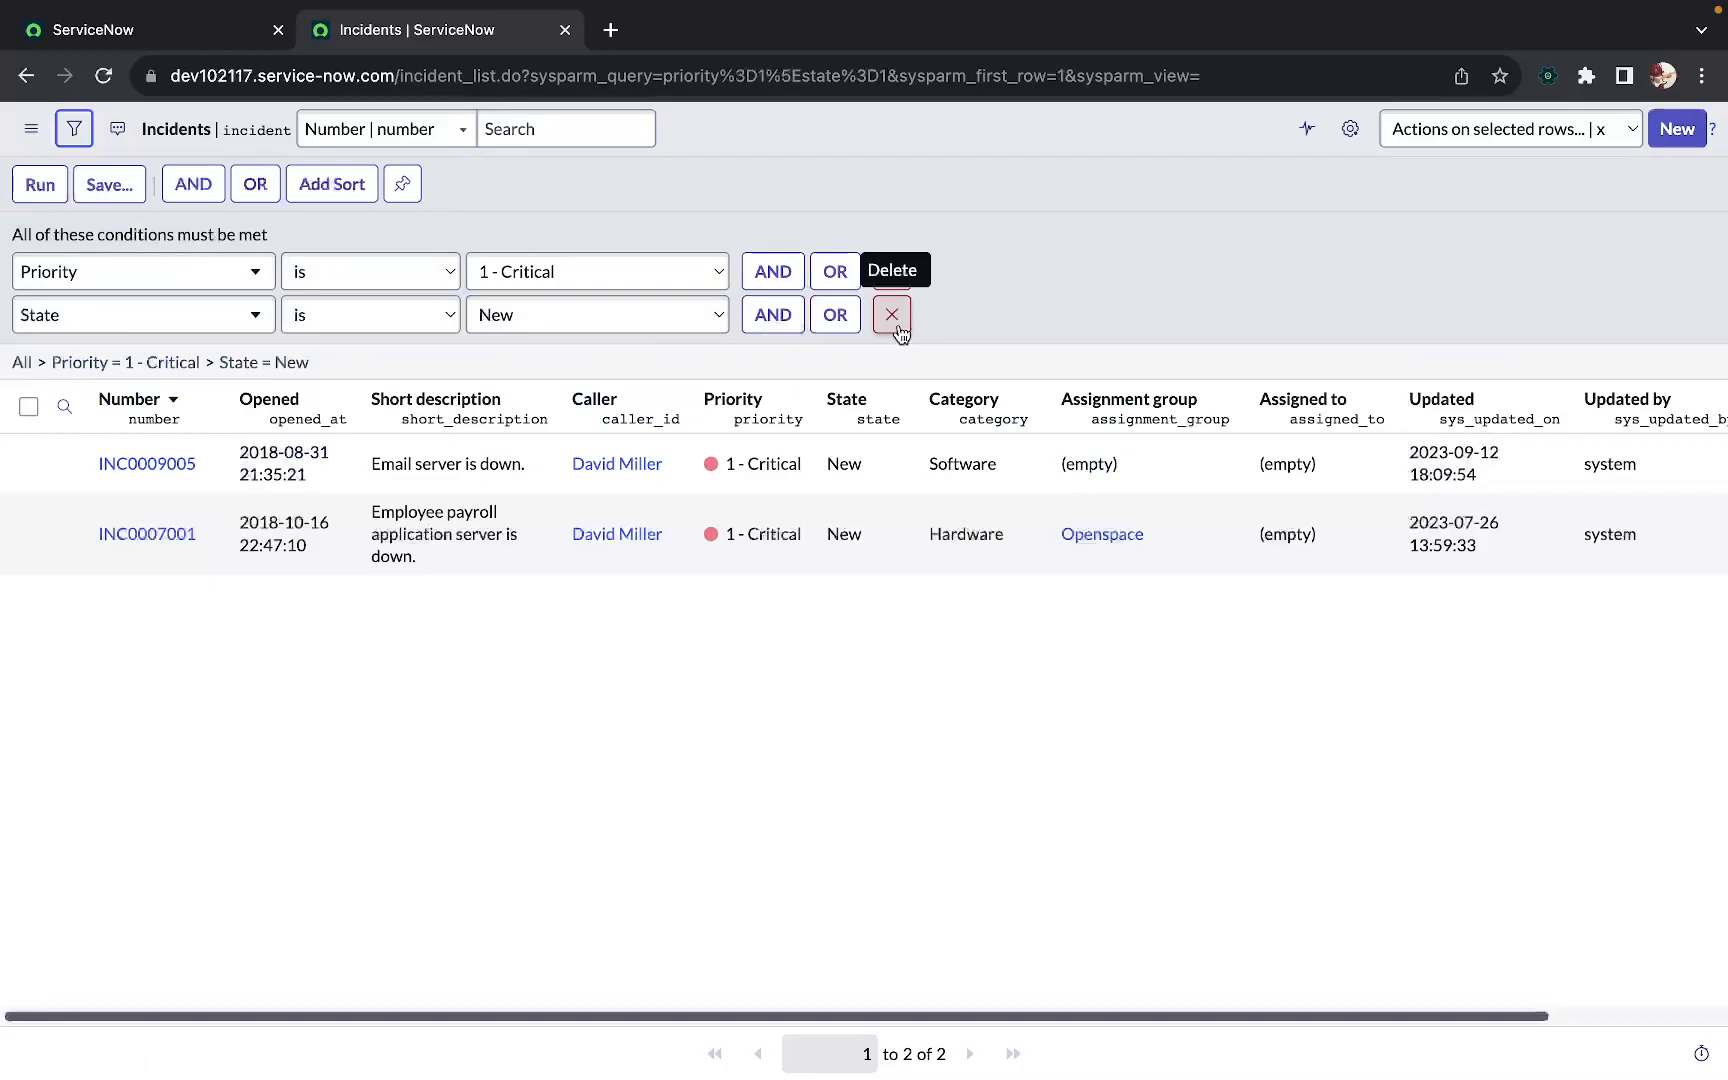
click(895, 320)
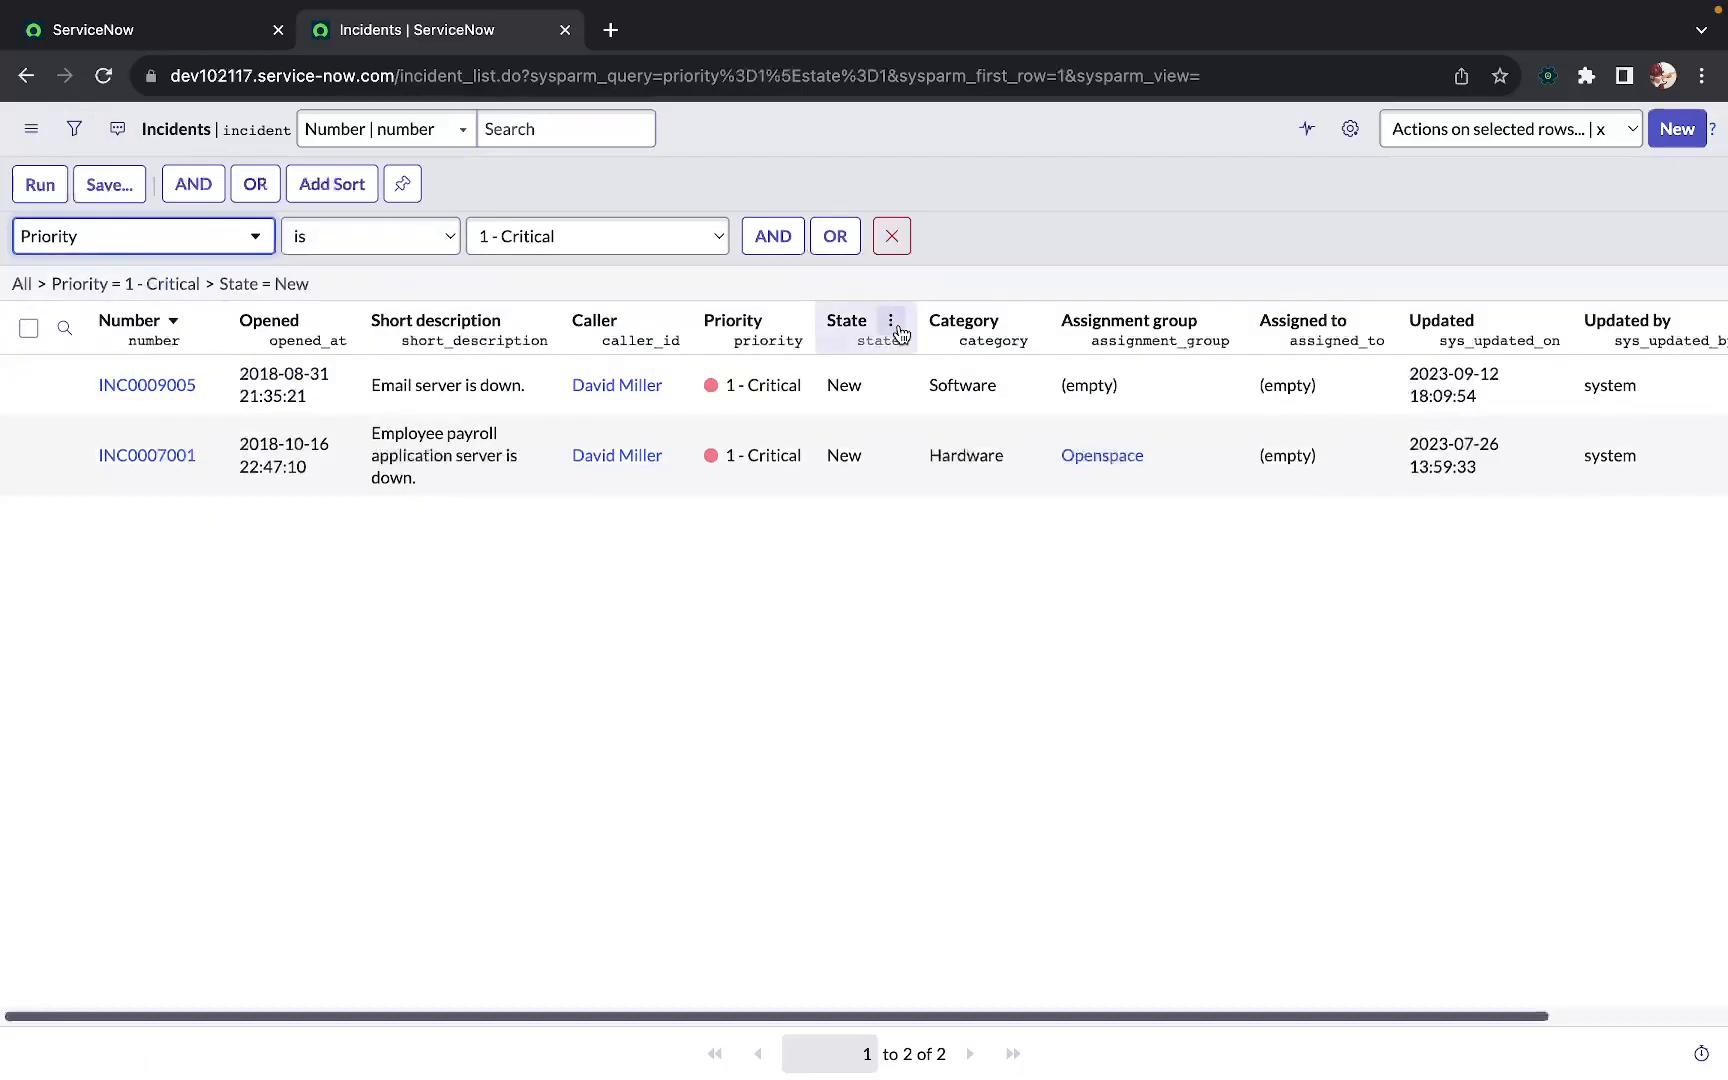
click(838, 240)
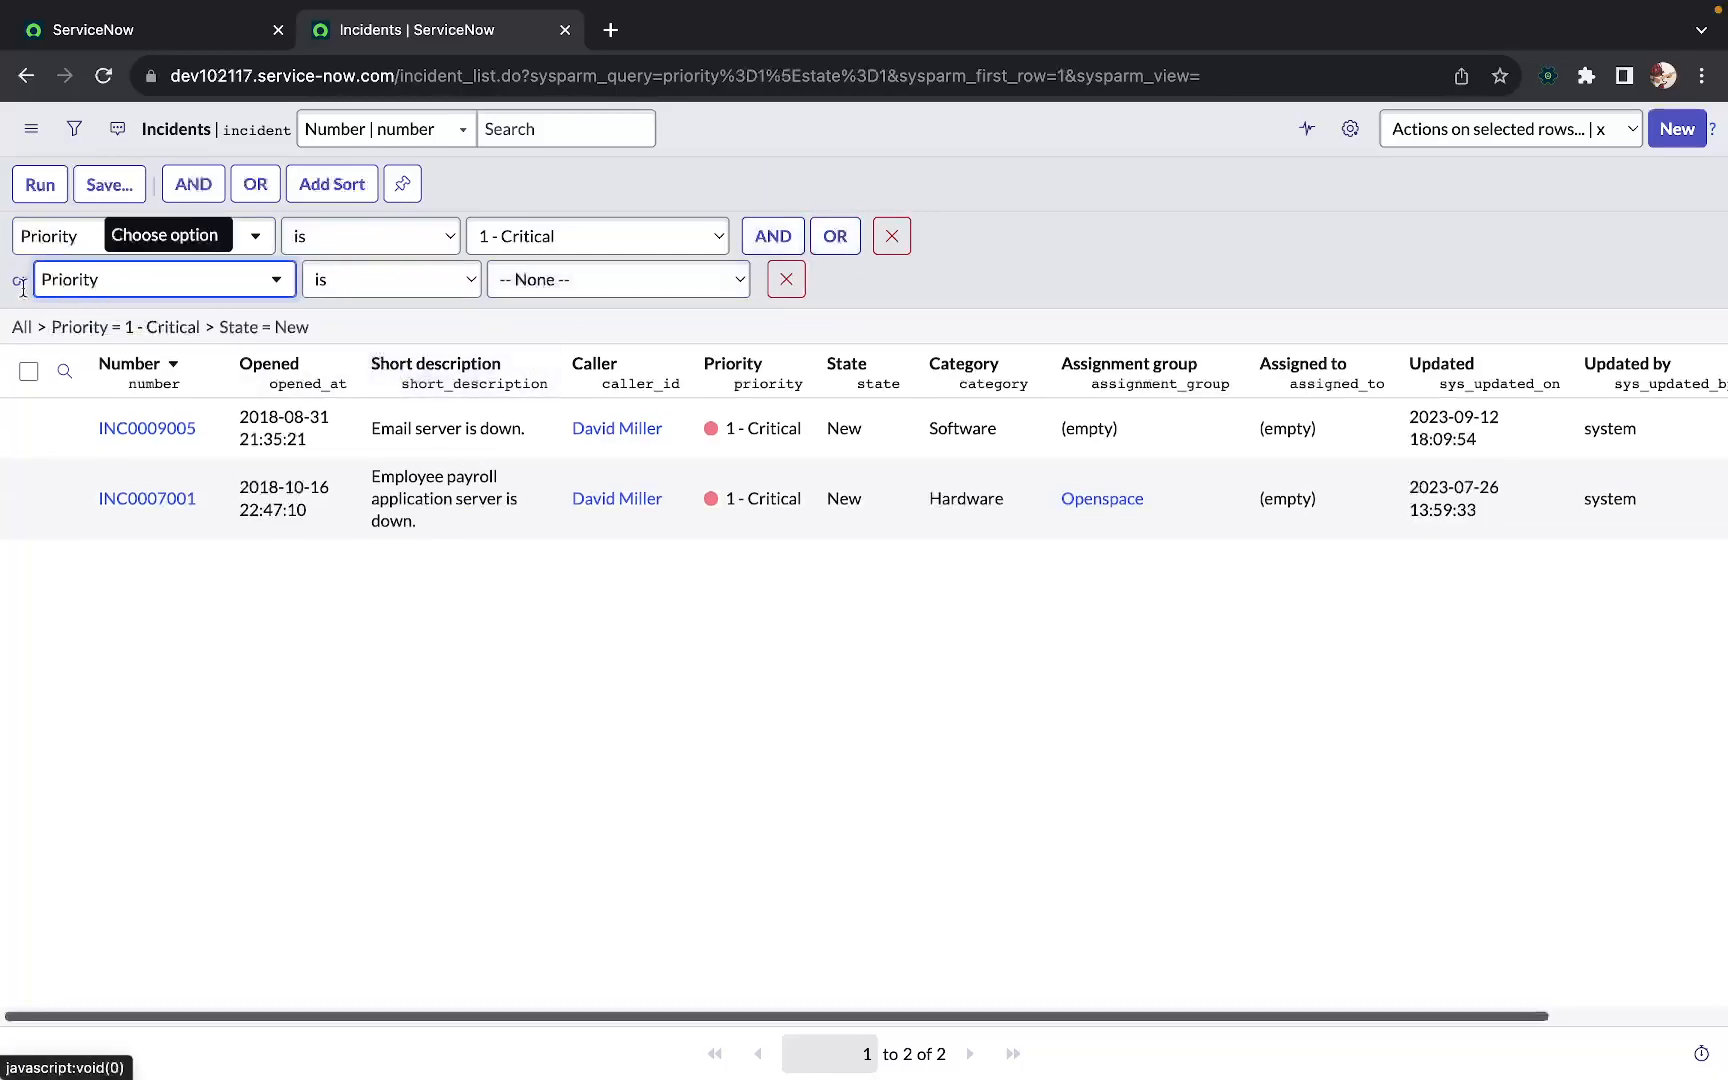
click(594, 280)
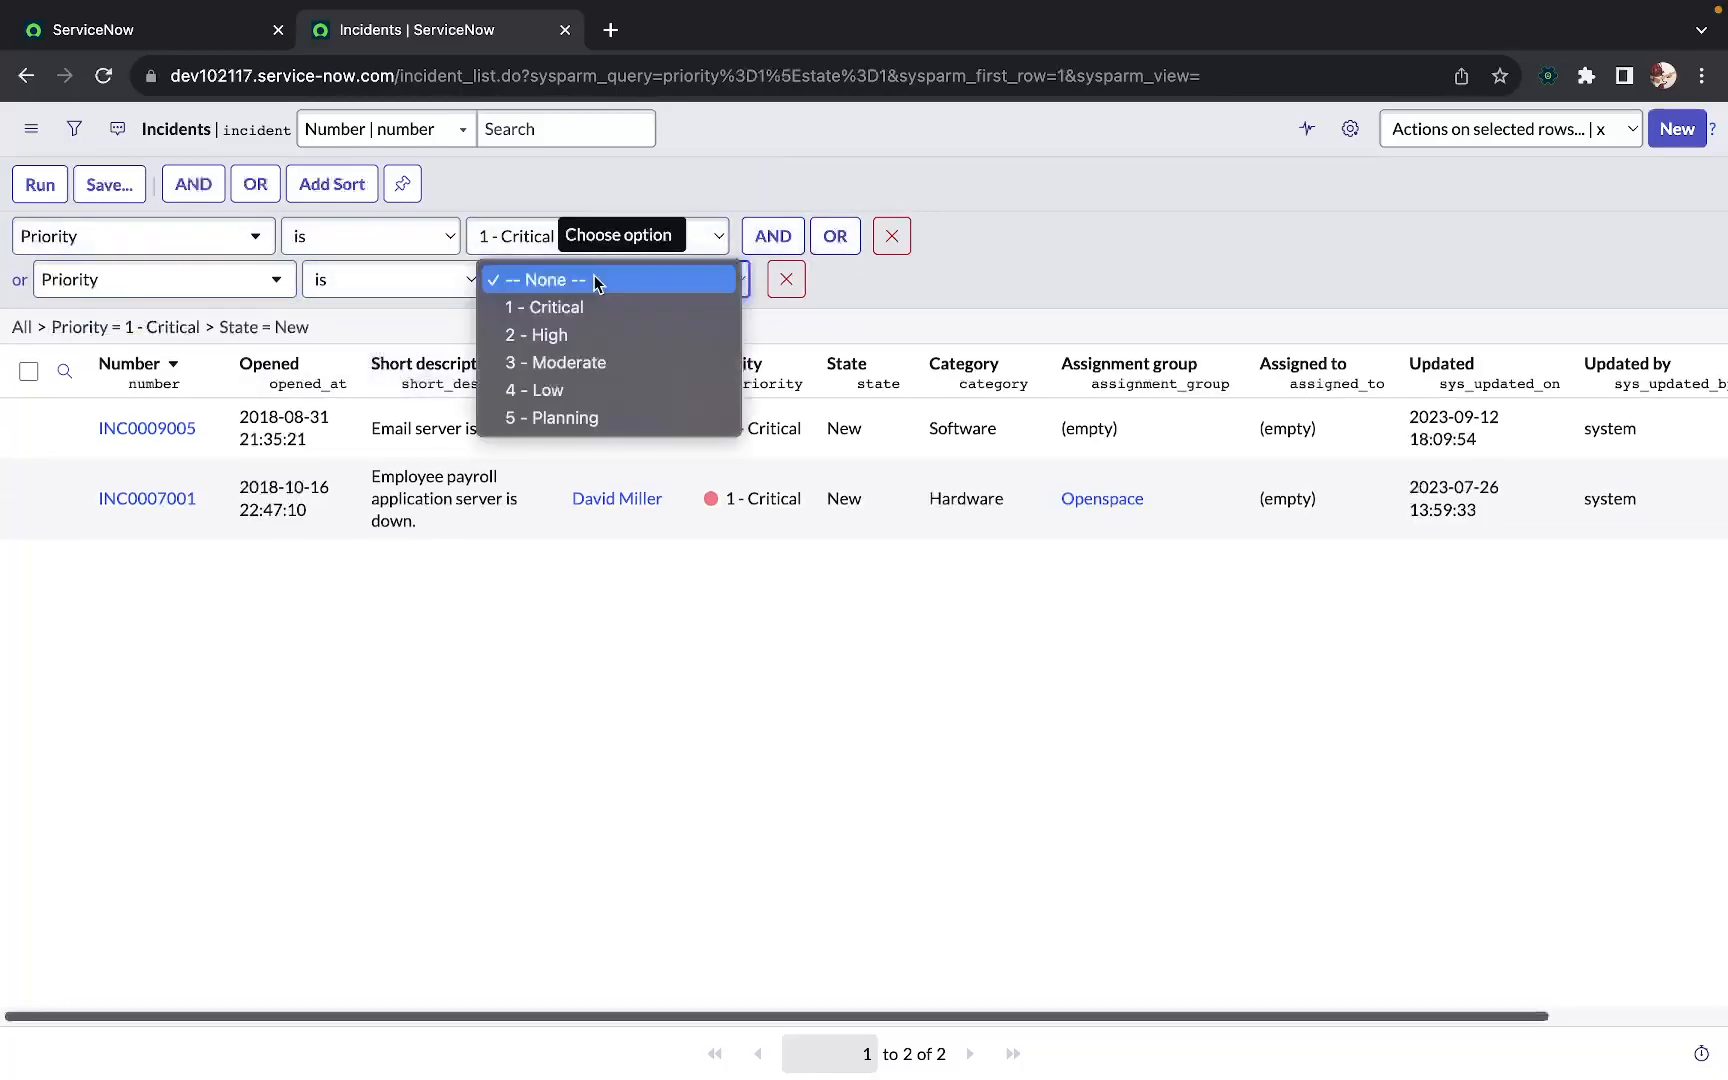
click(583, 362)
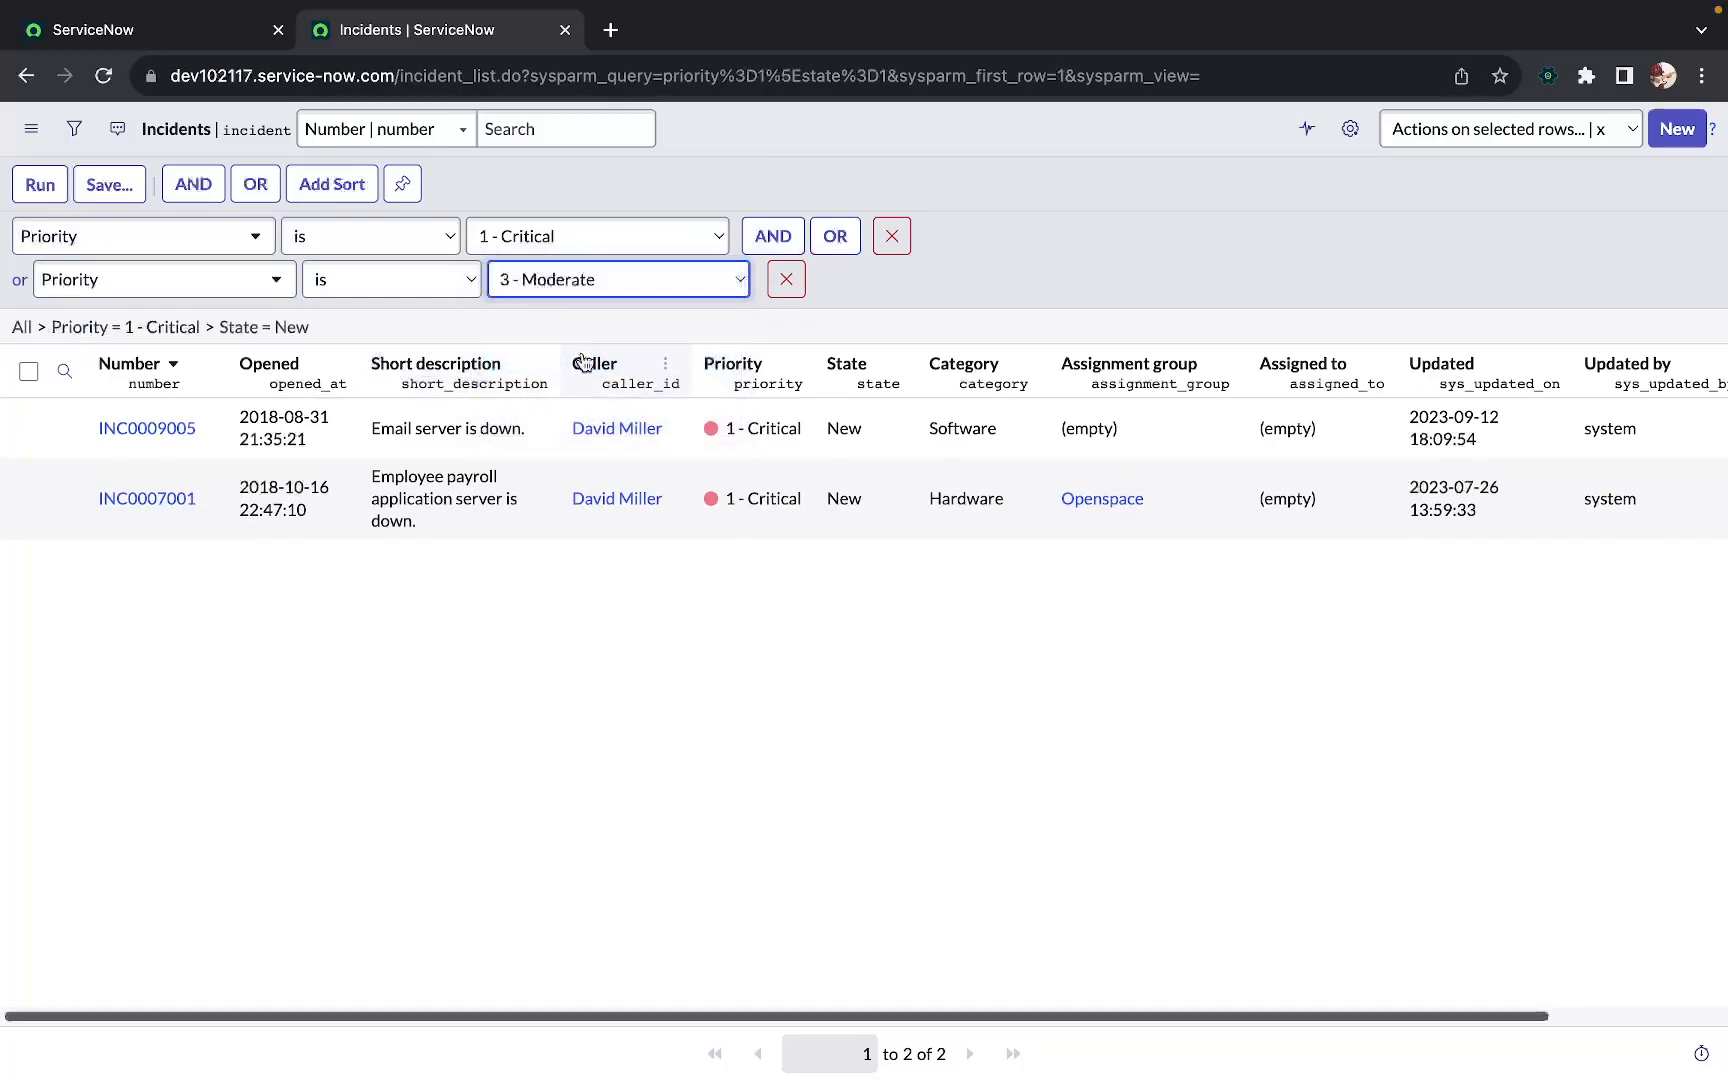
click(38, 184)
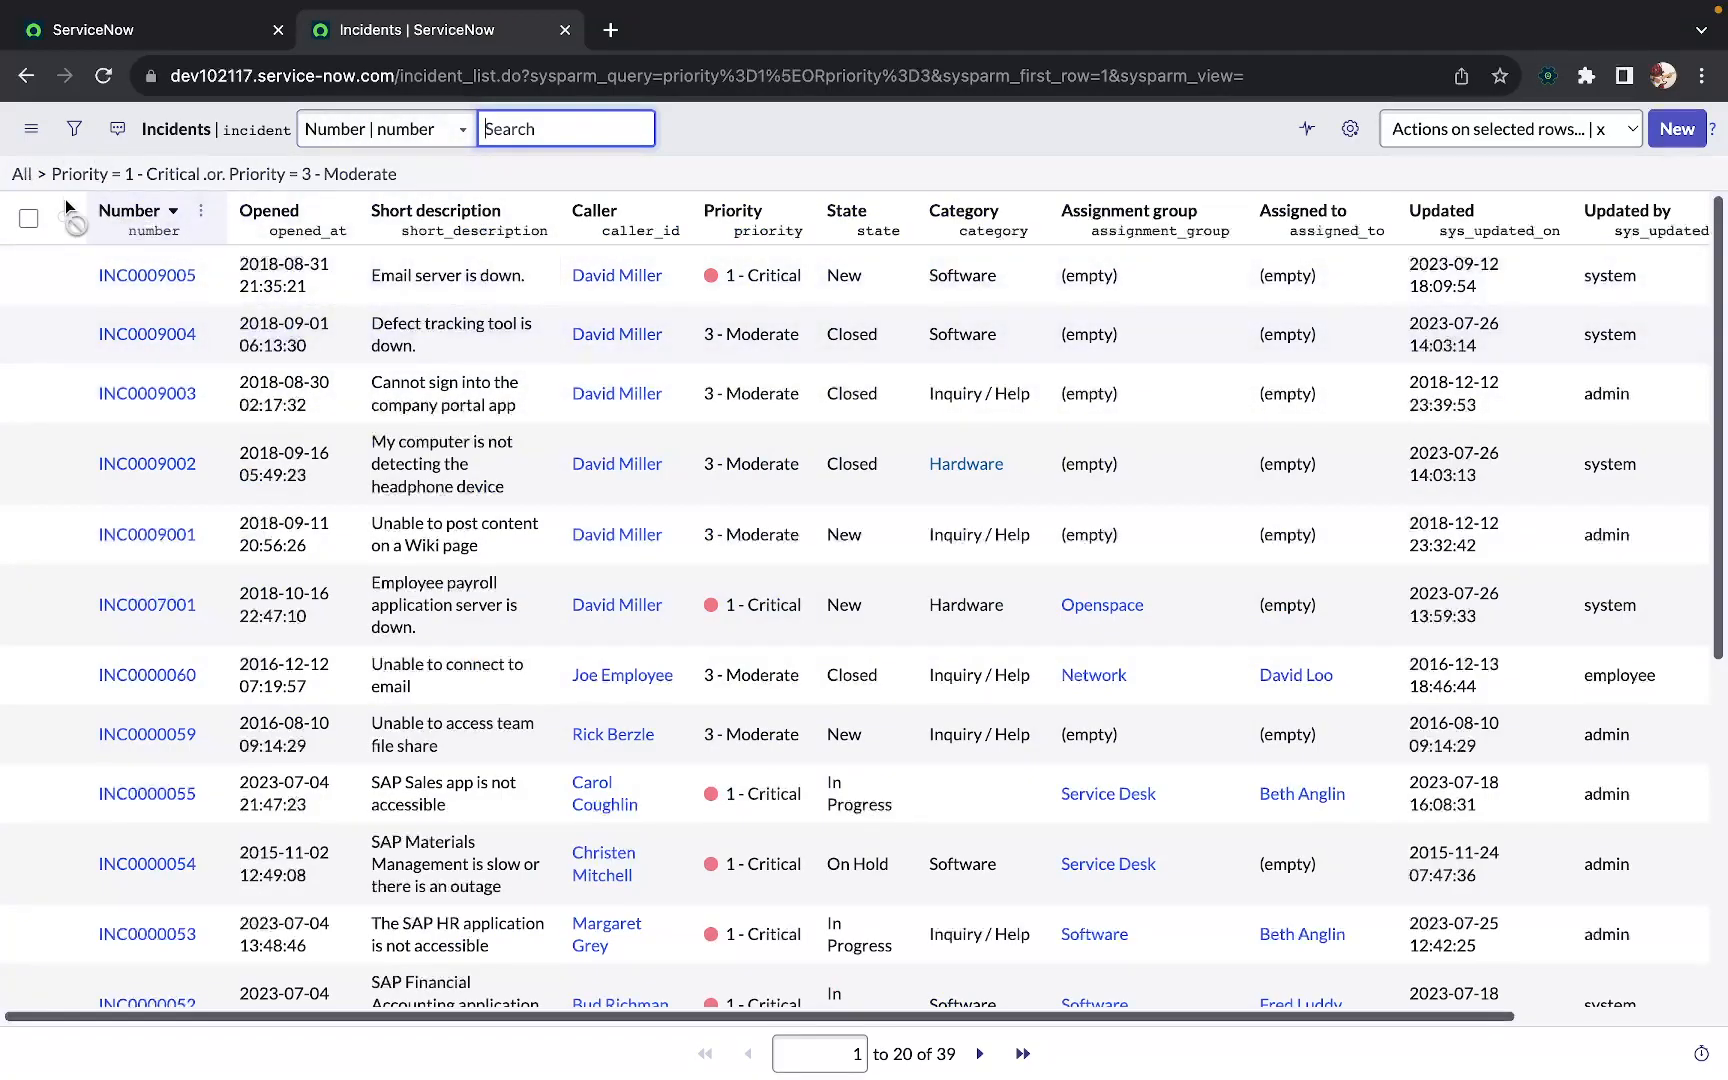
Remove the 3 - Moderate OR condition, add the AND condition State is New, and run the filter
click(74, 128)
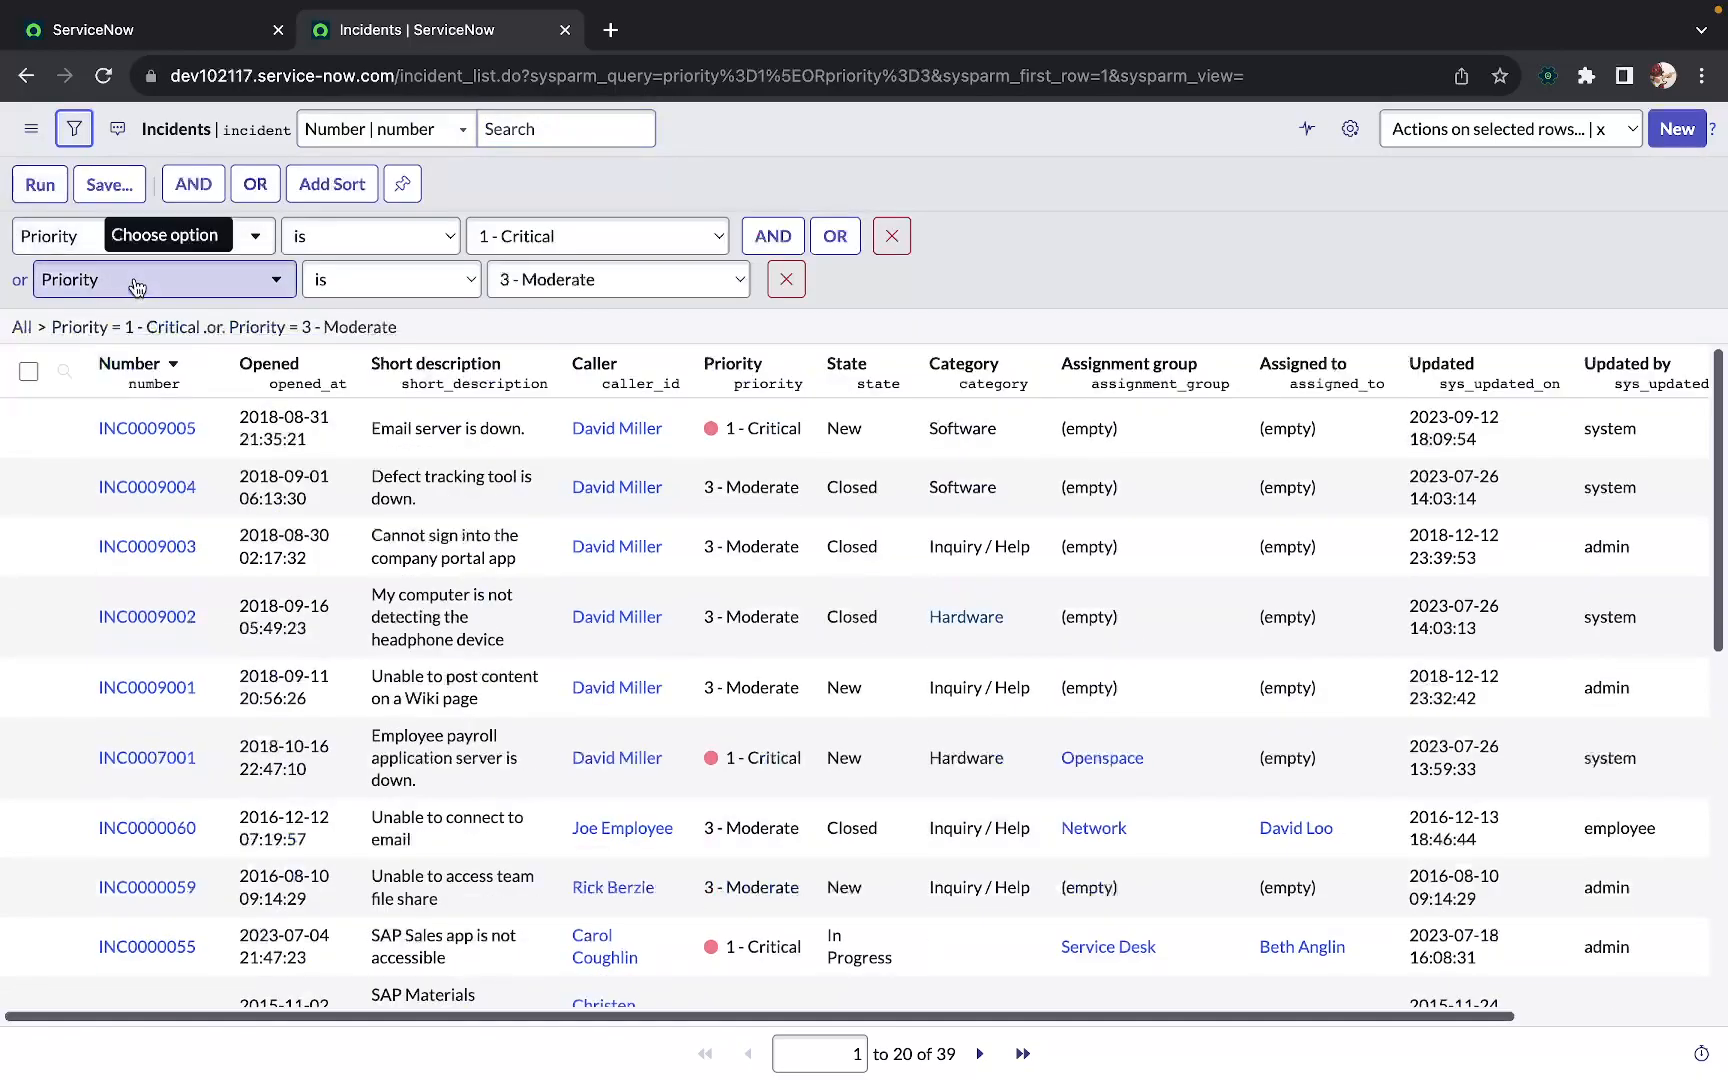
click(787, 280)
click(773, 236)
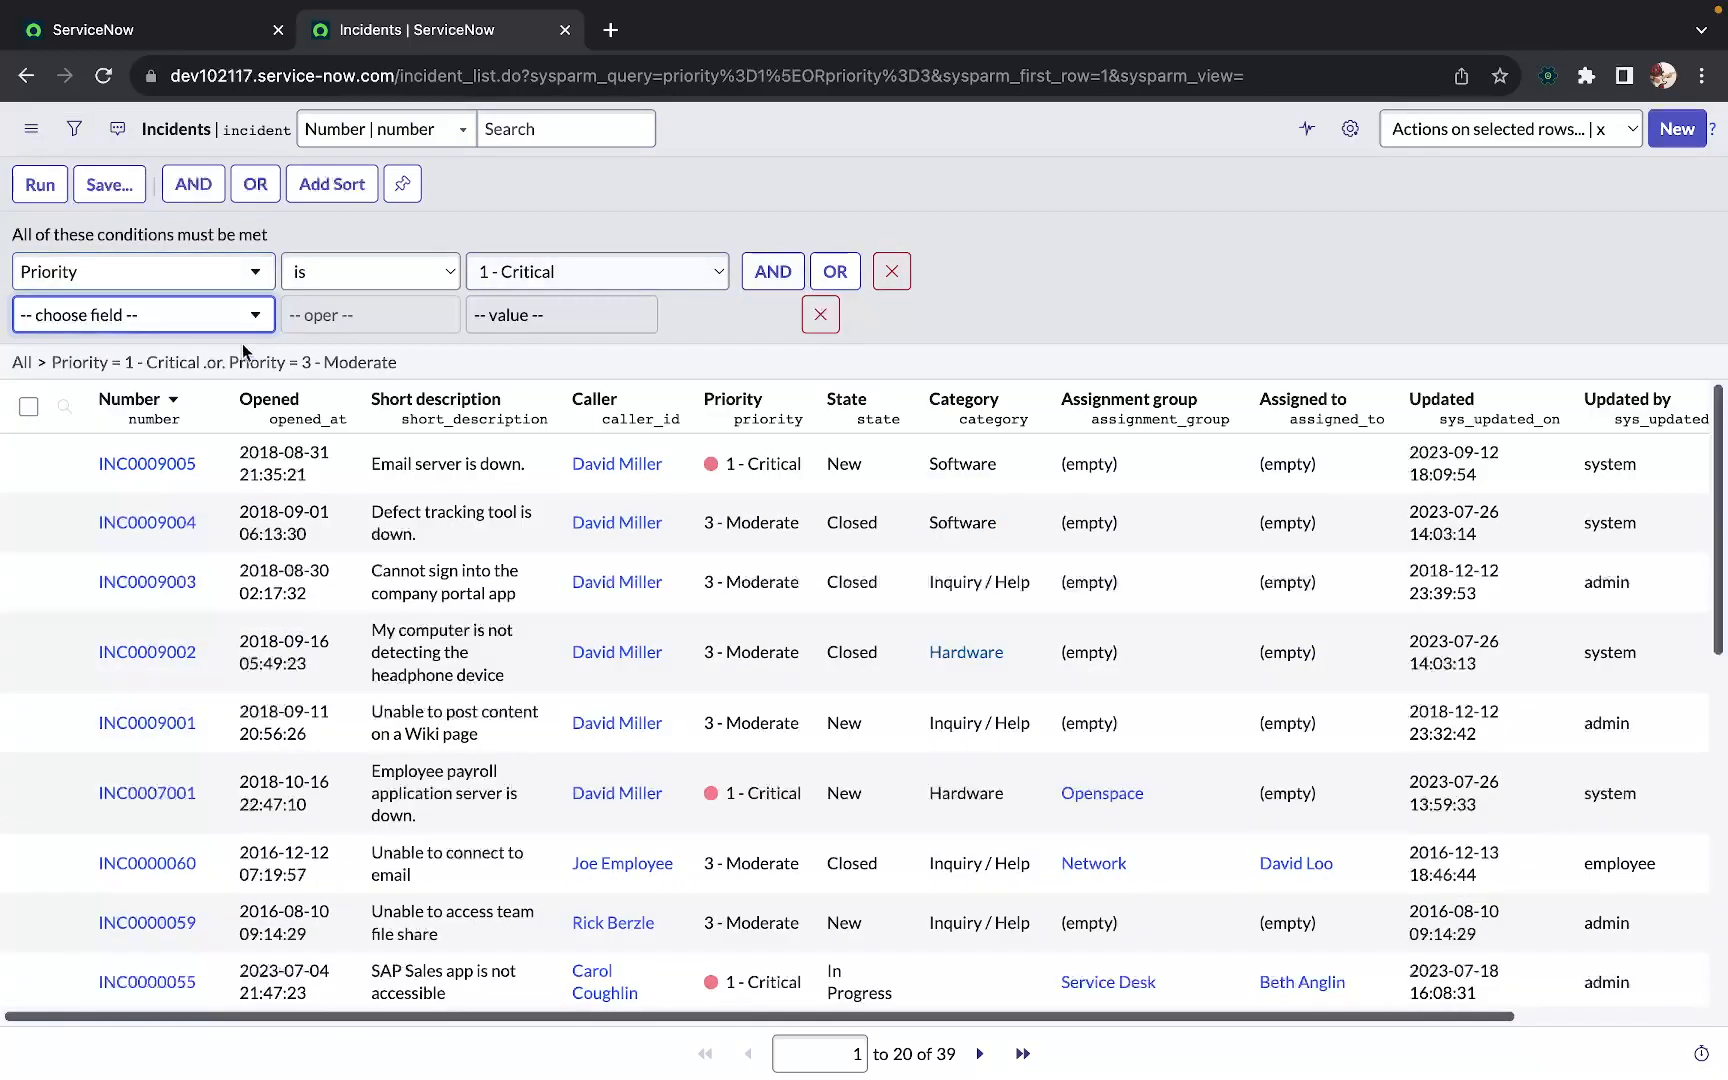
click(214, 315)
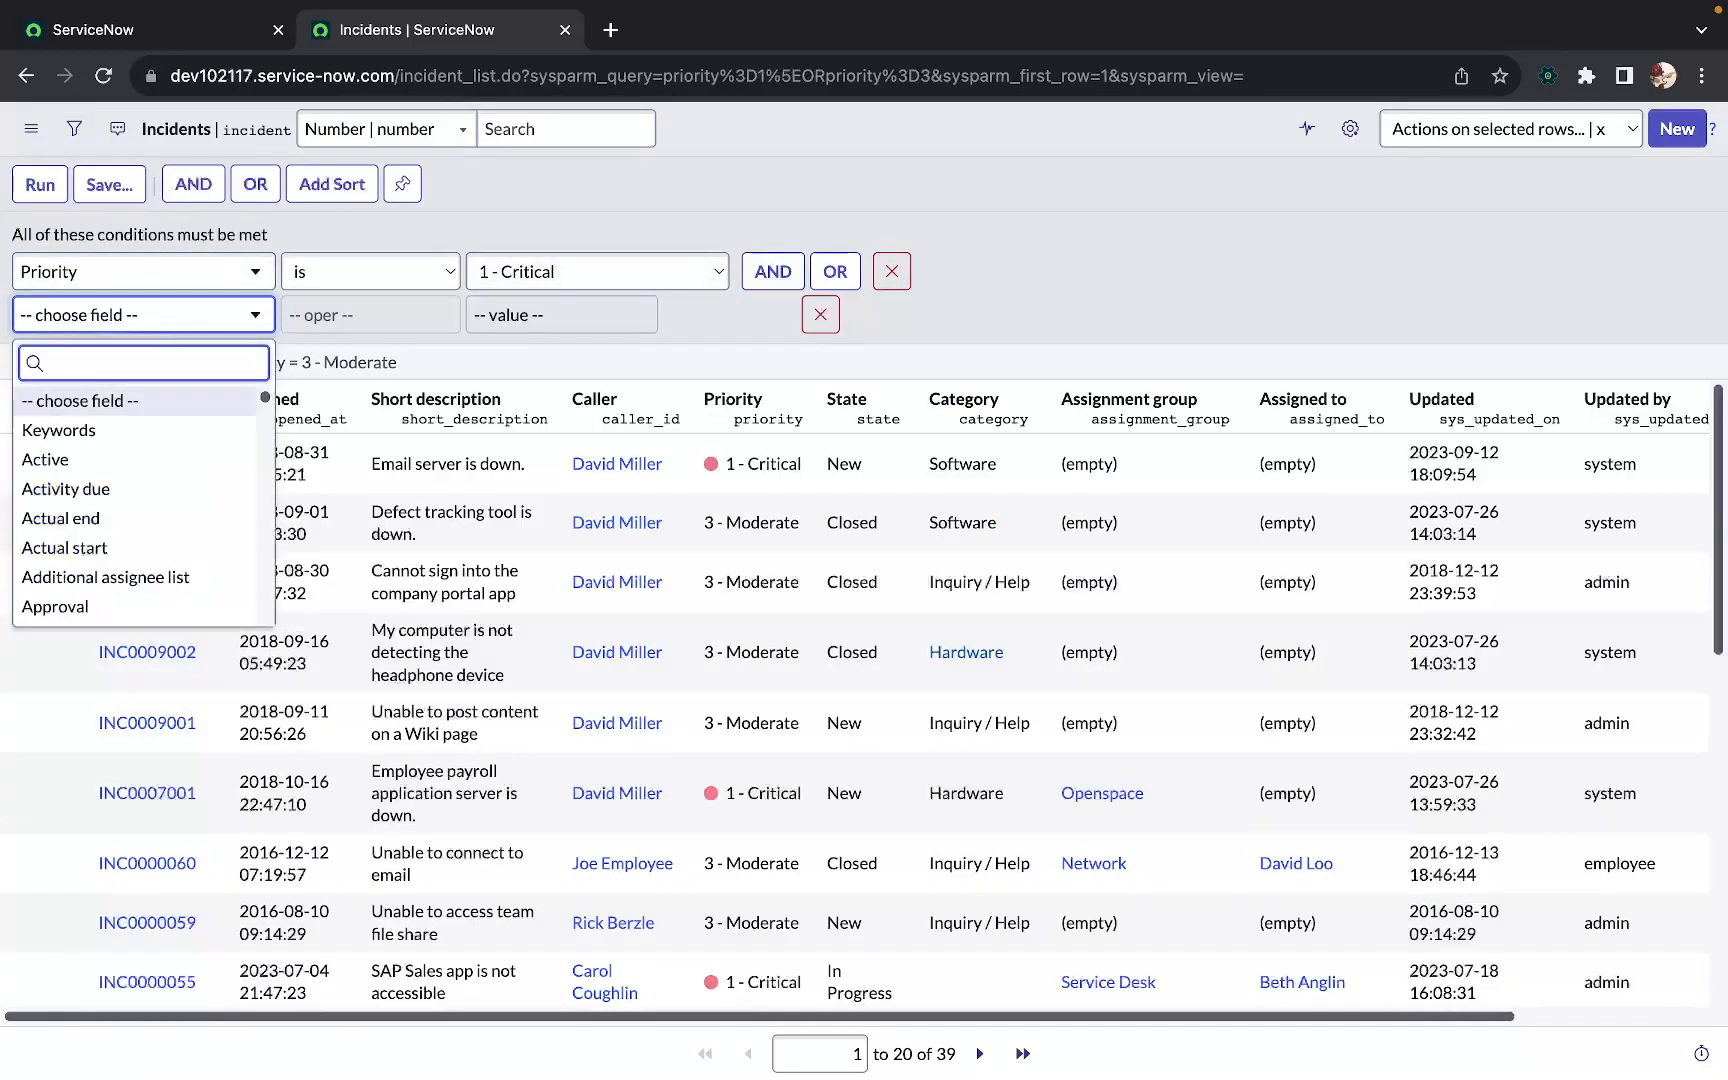
text(stat)
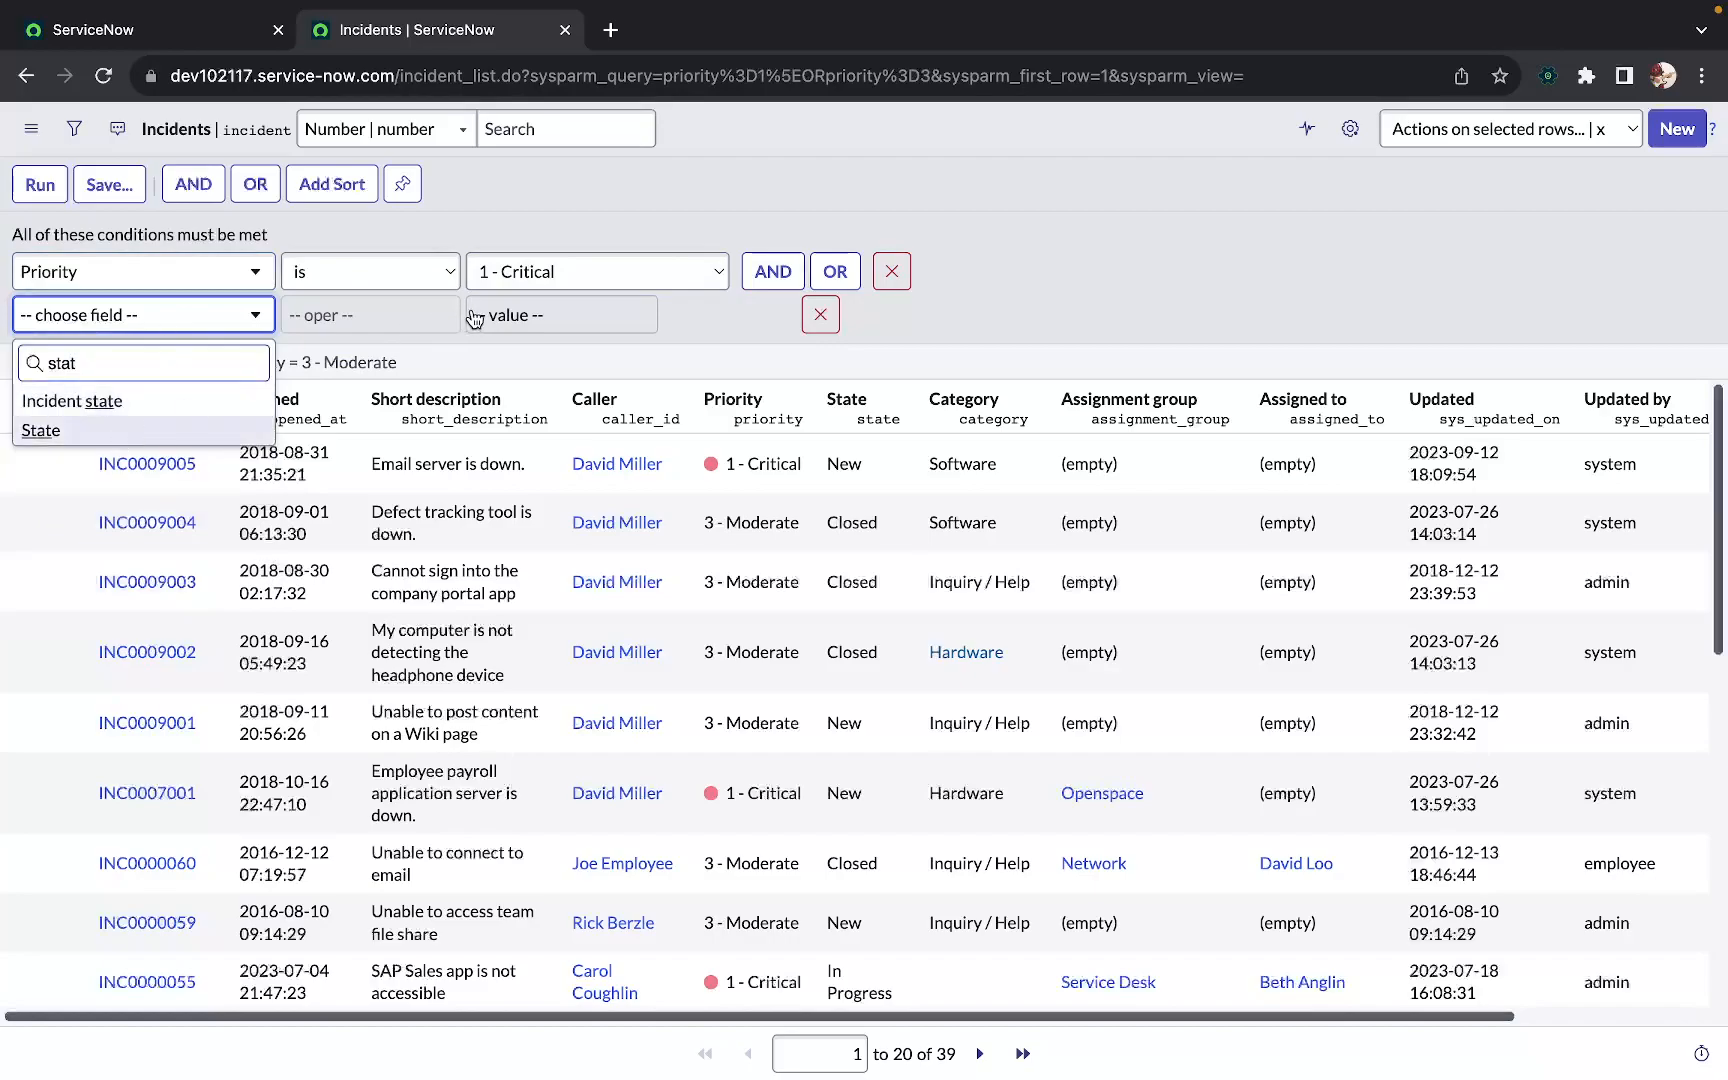
click(60, 430)
click(530, 315)
click(537, 348)
click(40, 184)
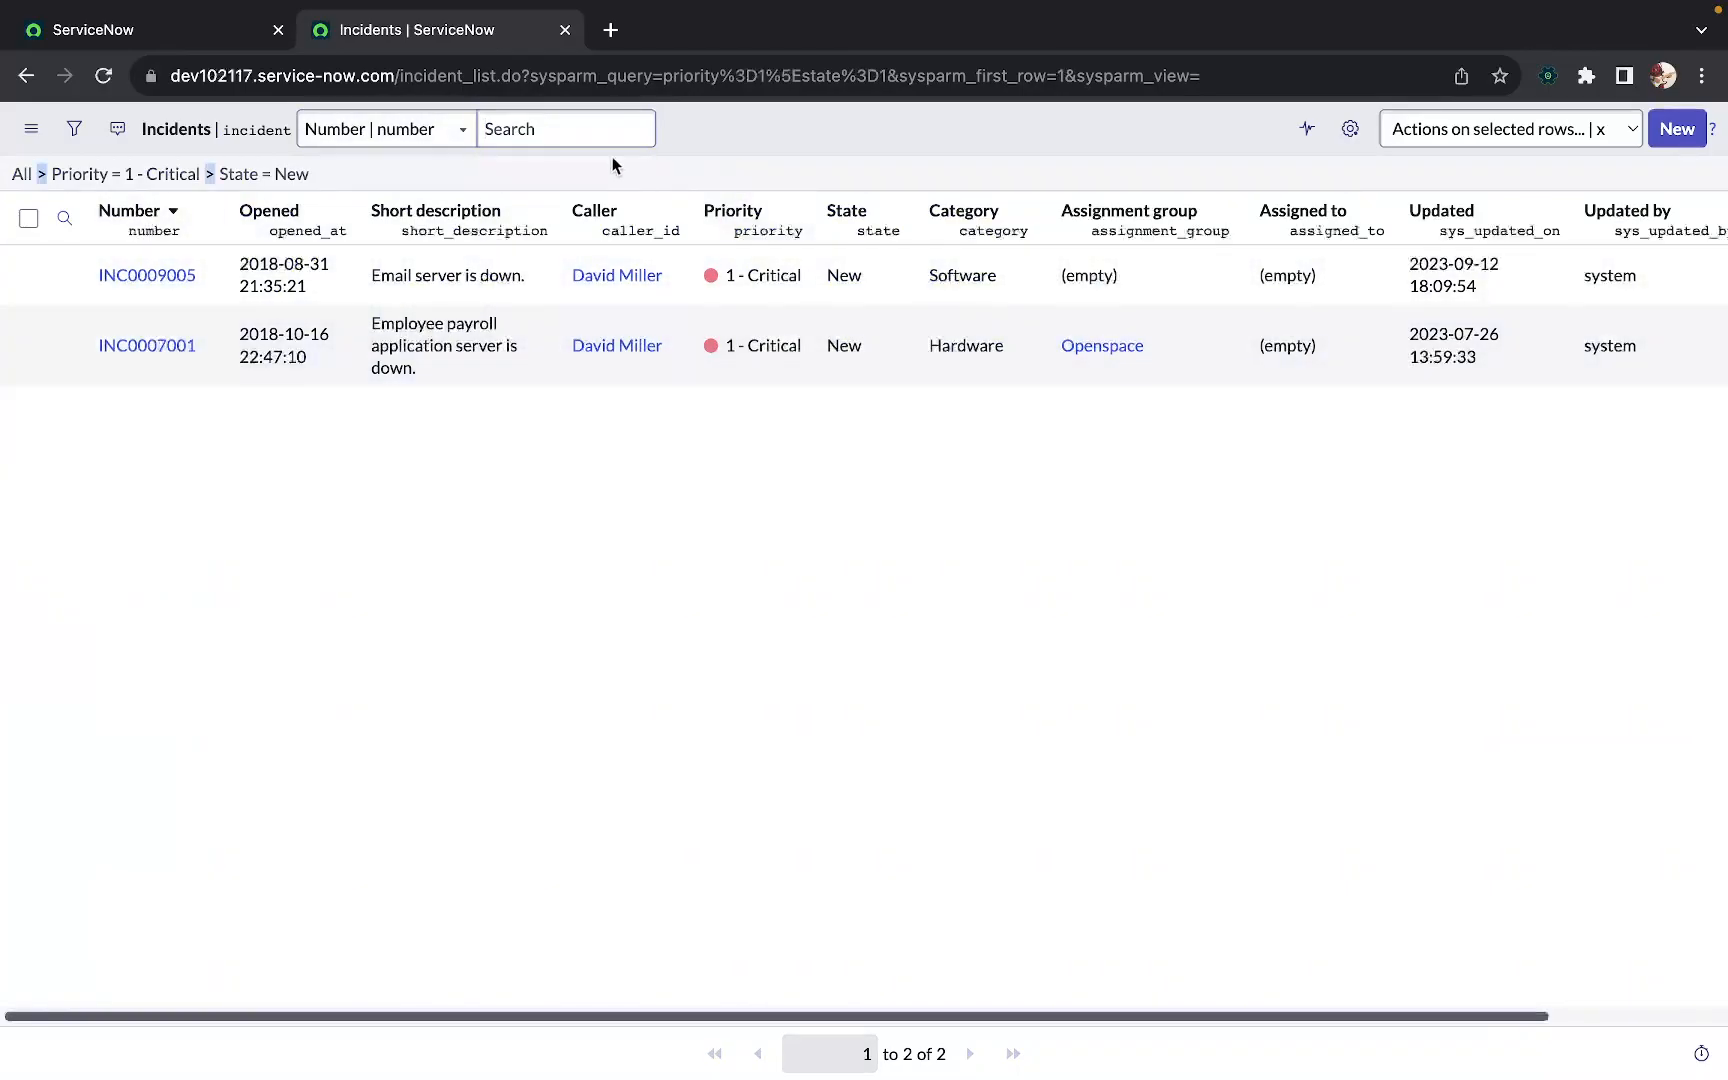
Save the current filter as "P1 New incidents", visible to Me only
click(76, 132)
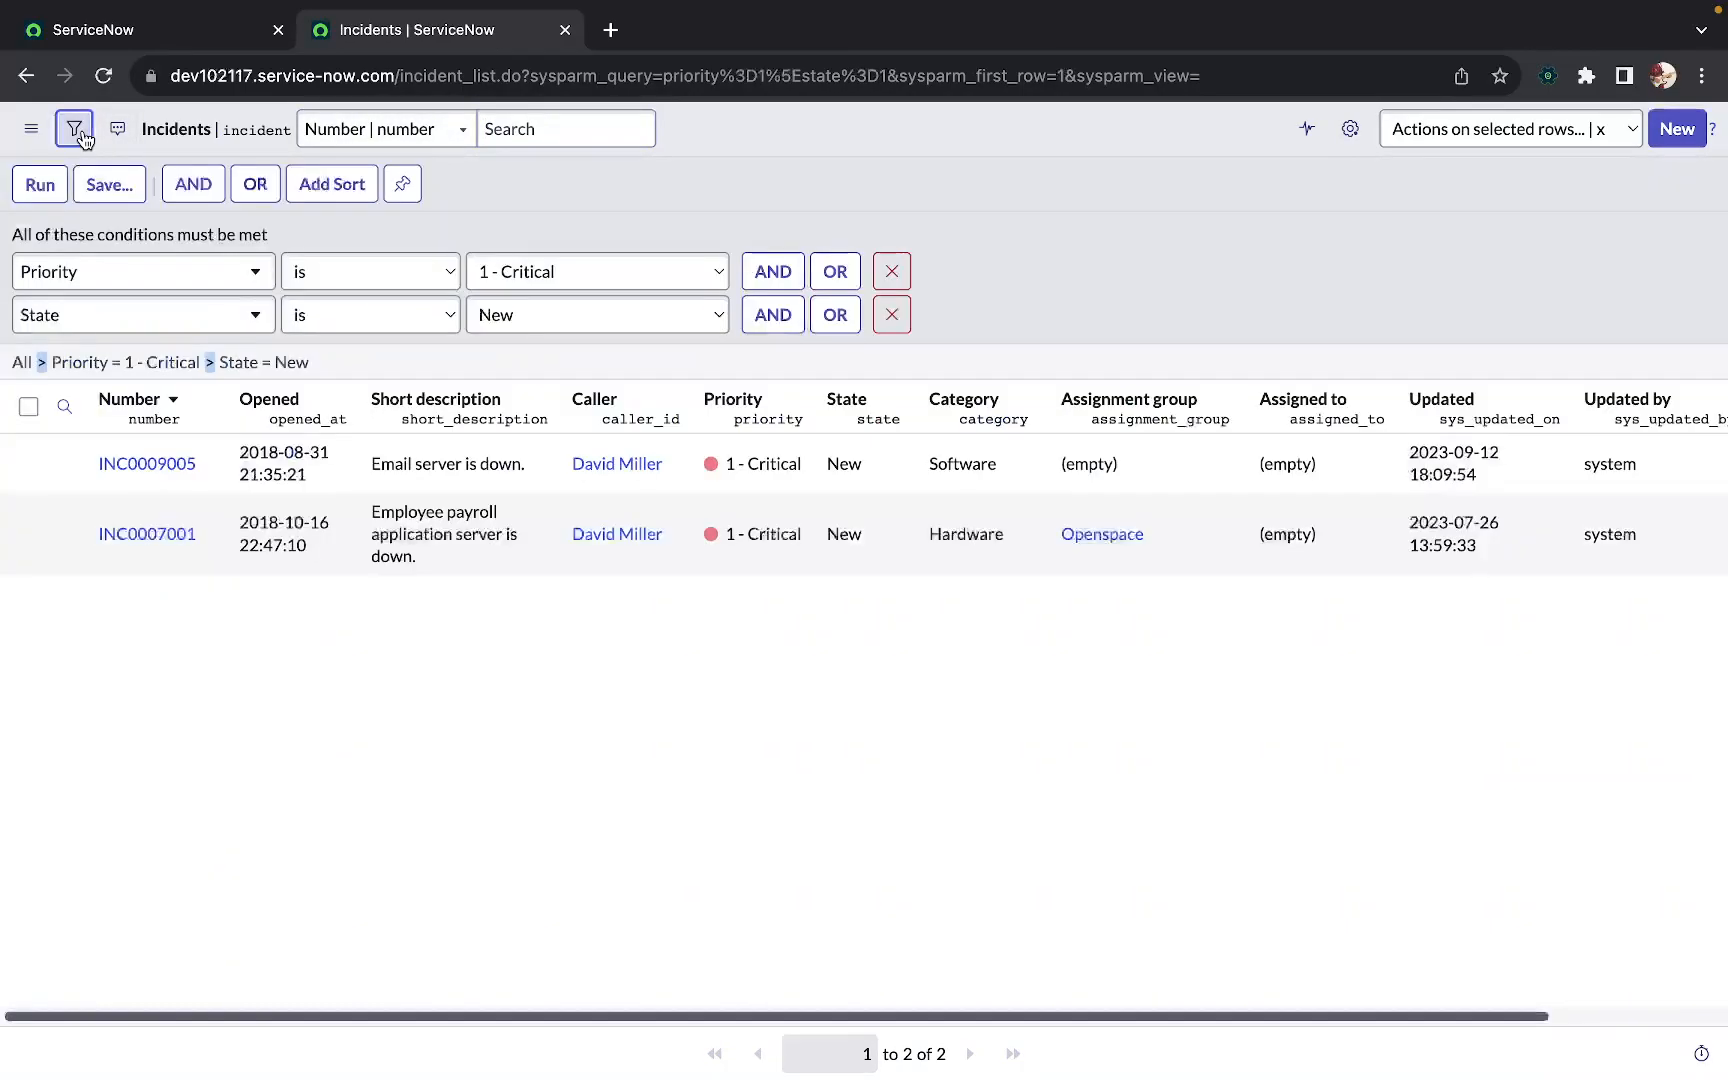
click(122, 187)
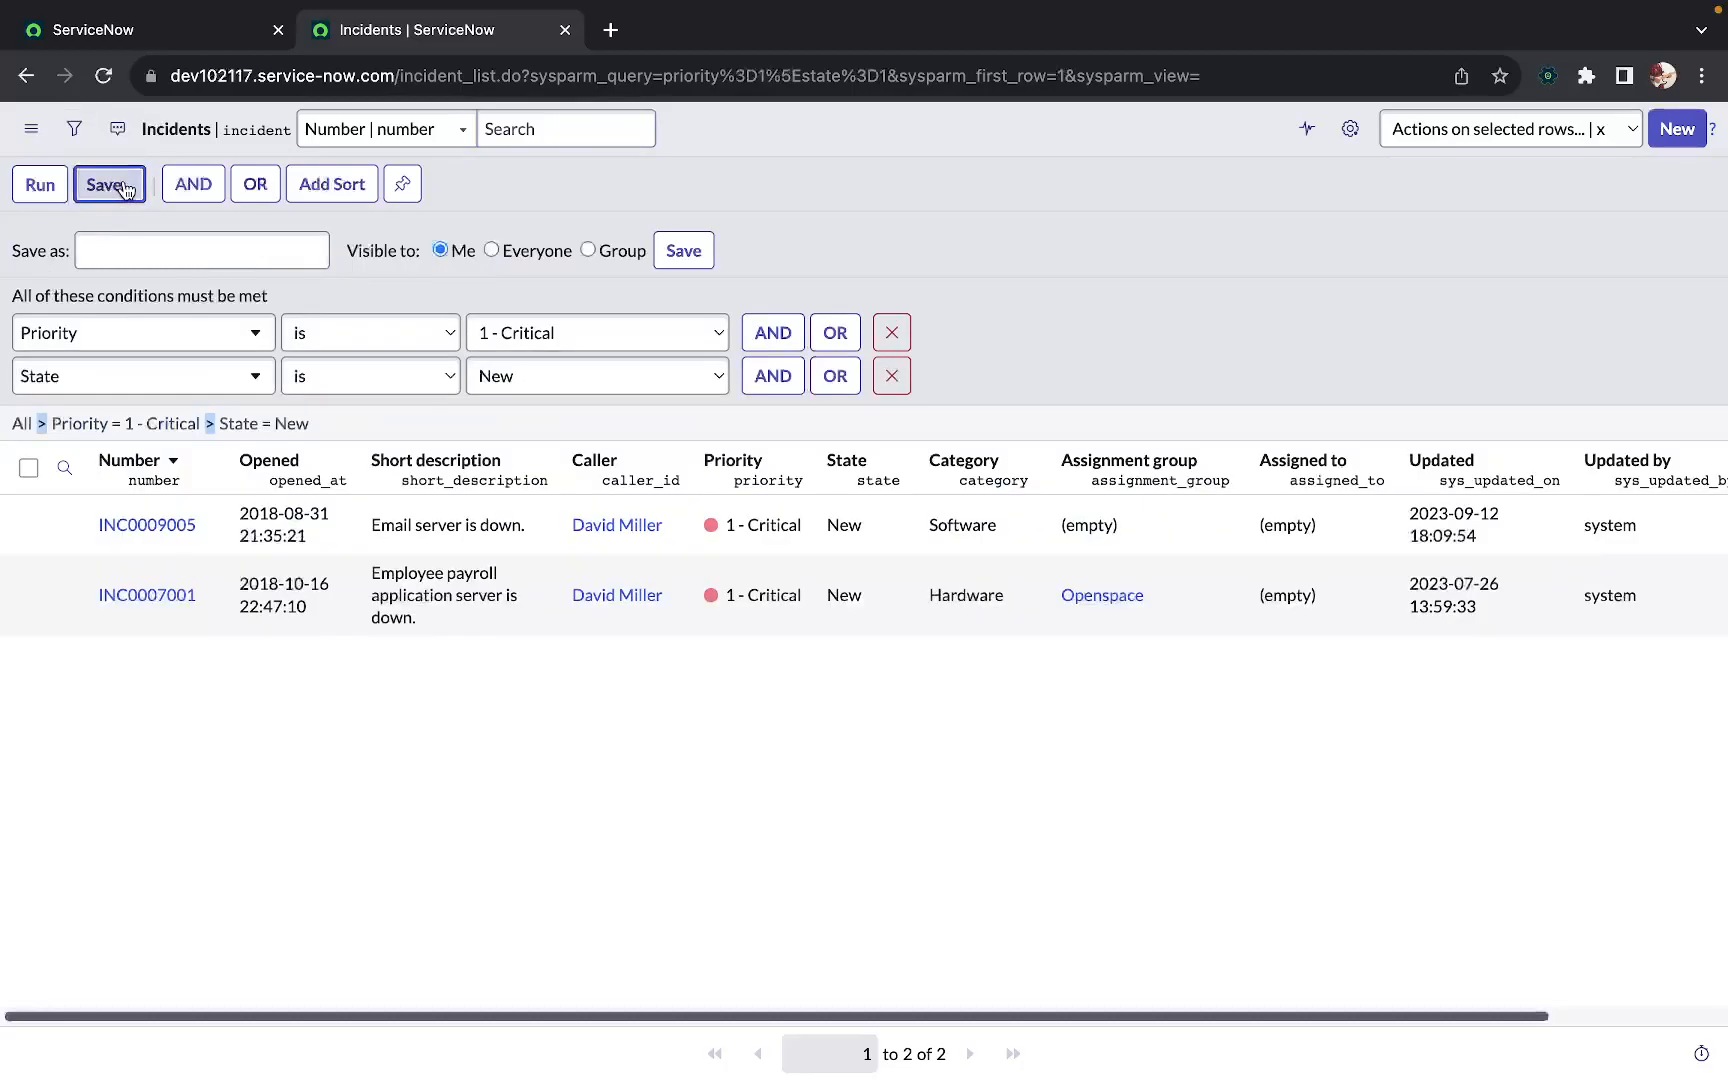
click(171, 256)
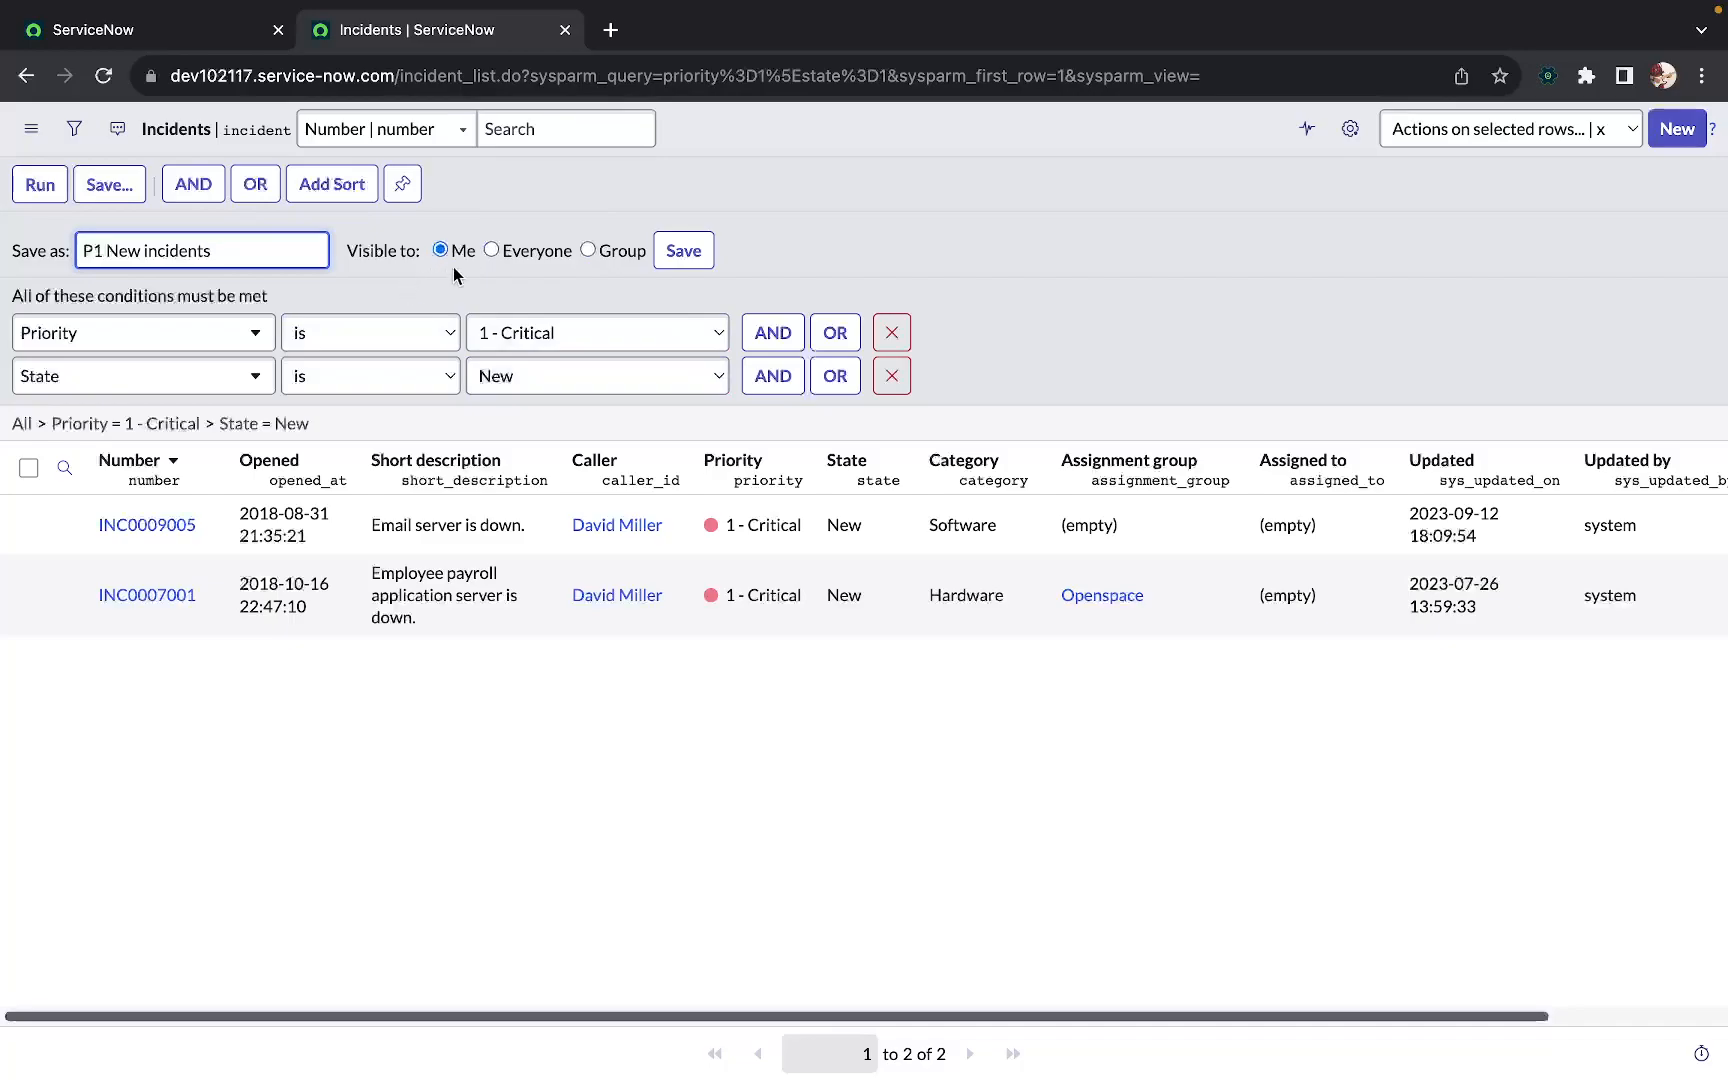
click(684, 251)
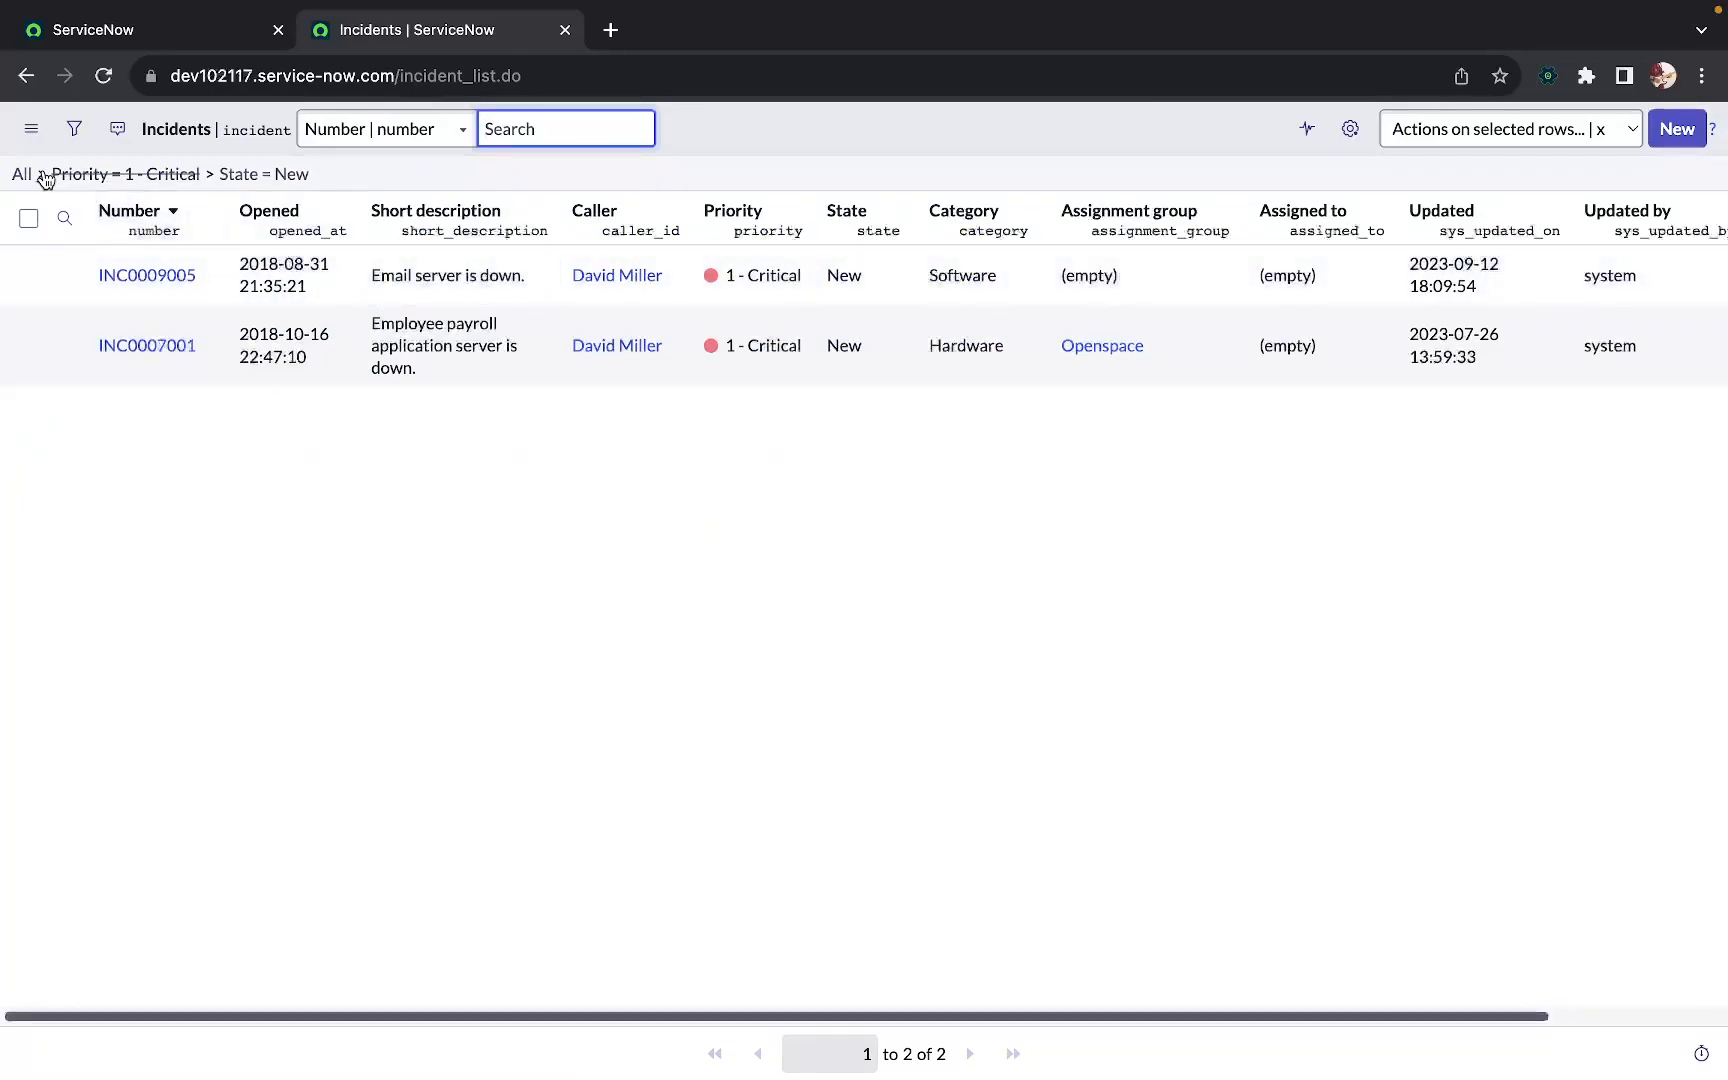
Delete both the Priority and State conditions and run the empty filter to list all incidents
click(76, 138)
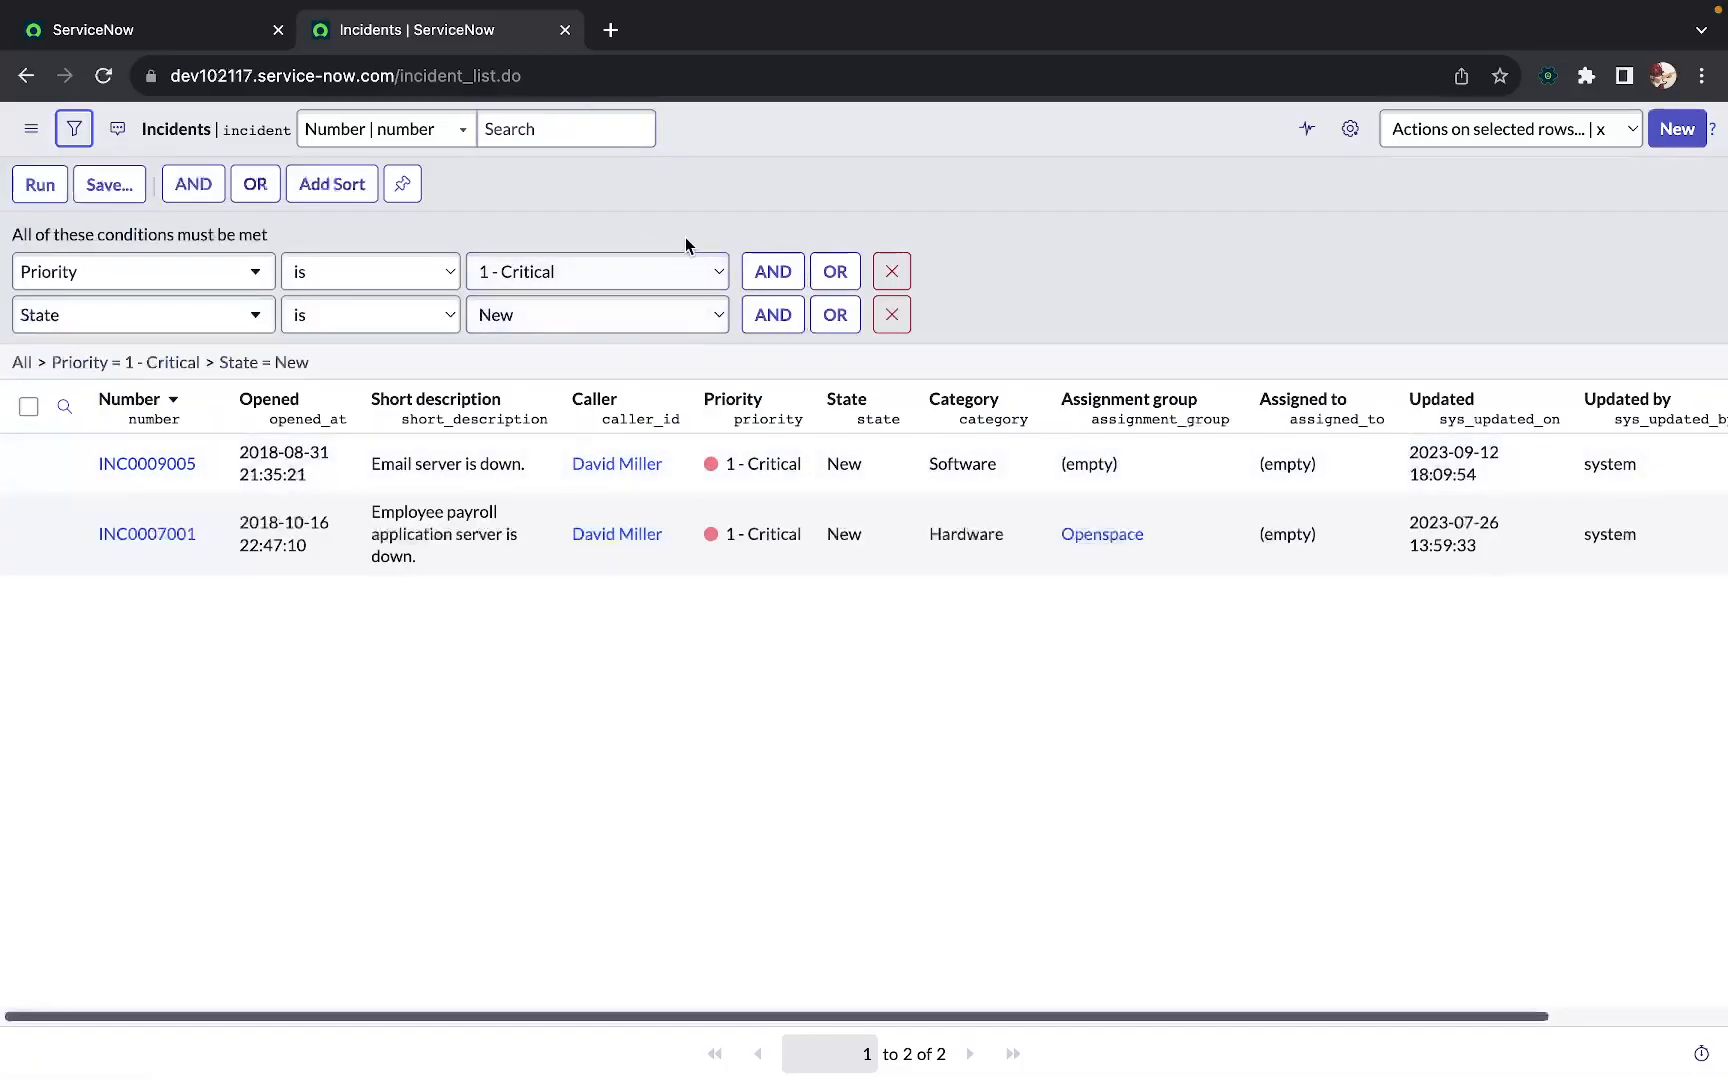
click(892, 272)
click(891, 236)
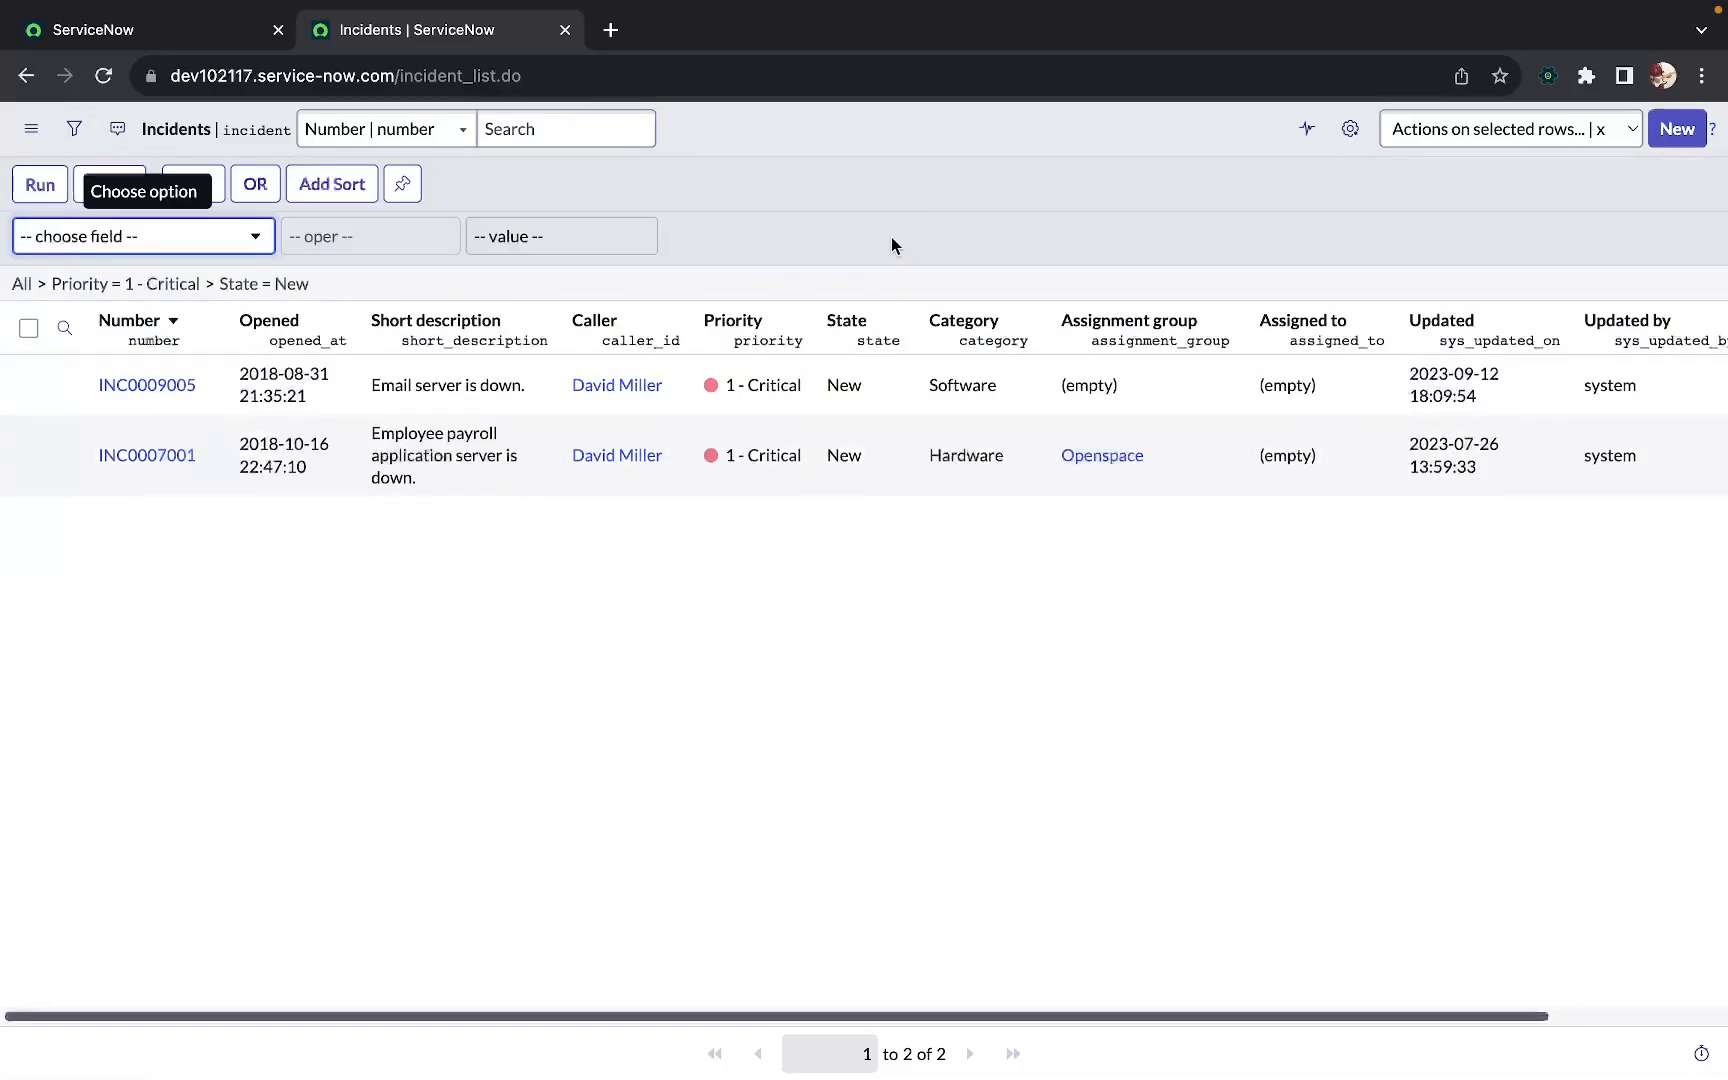
click(58, 186)
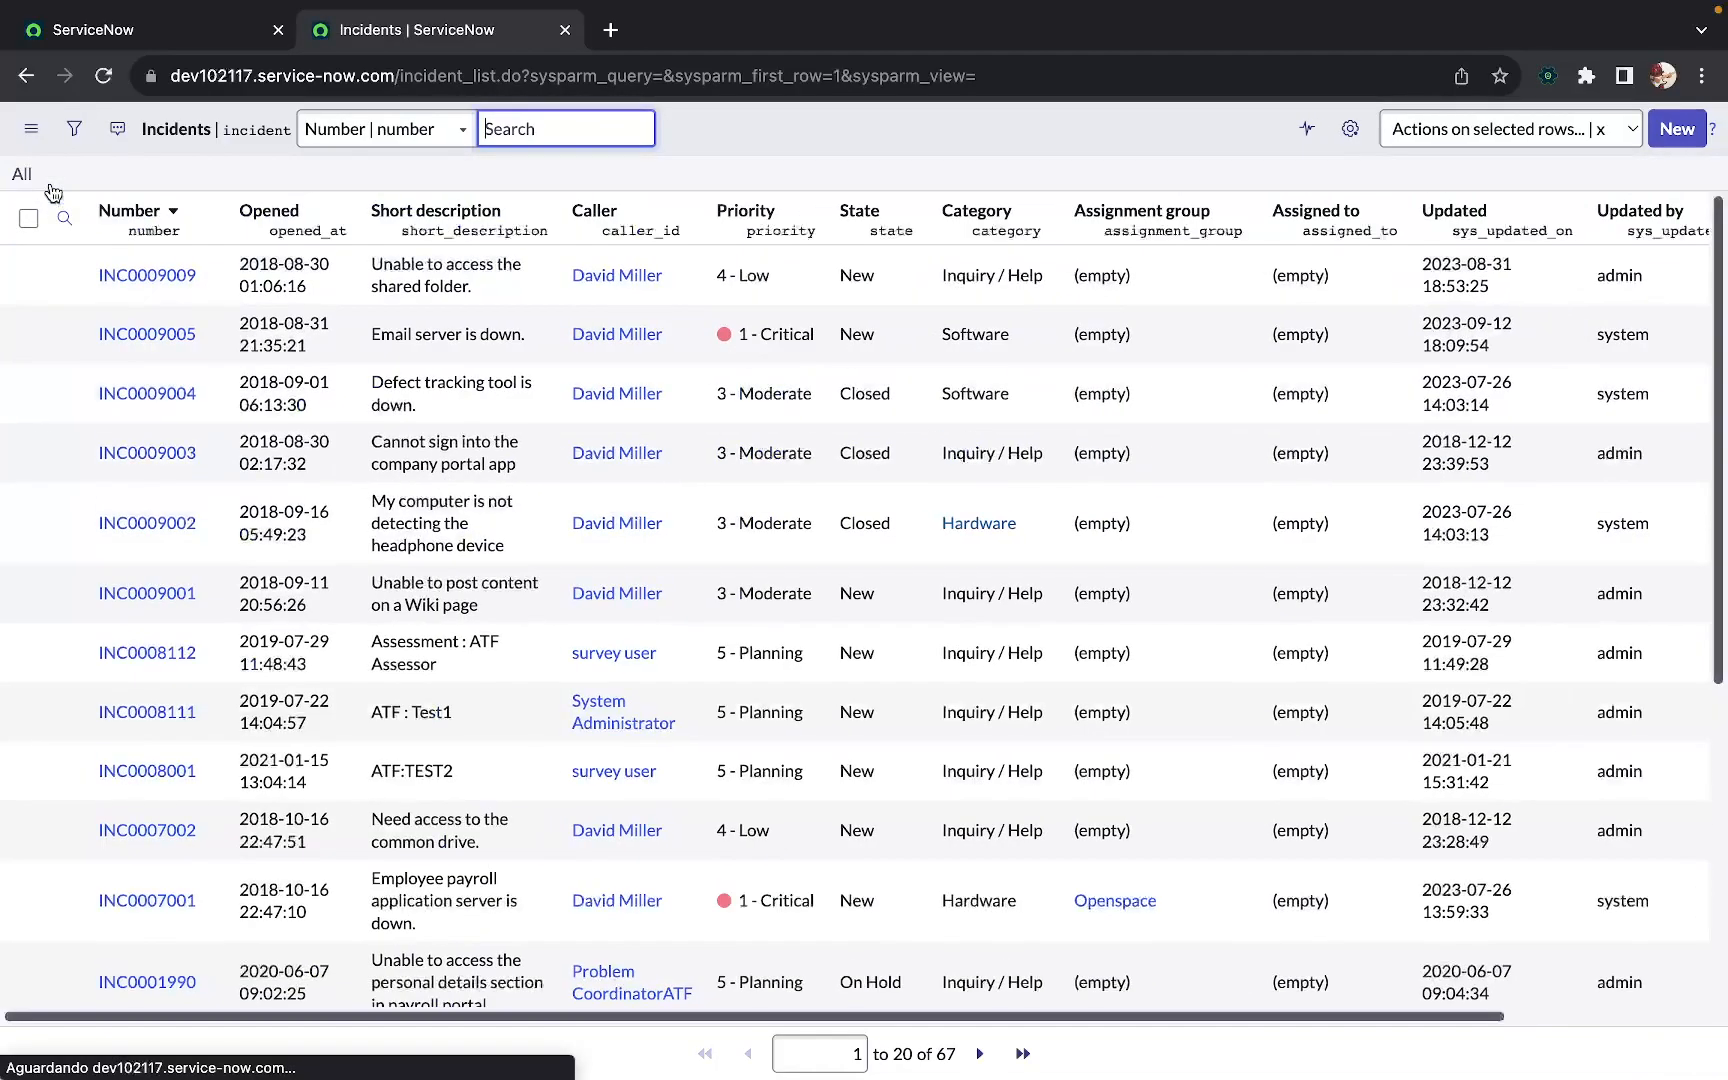
Apply the saved "P1 New incidents" filter to the incident list
click(33, 135)
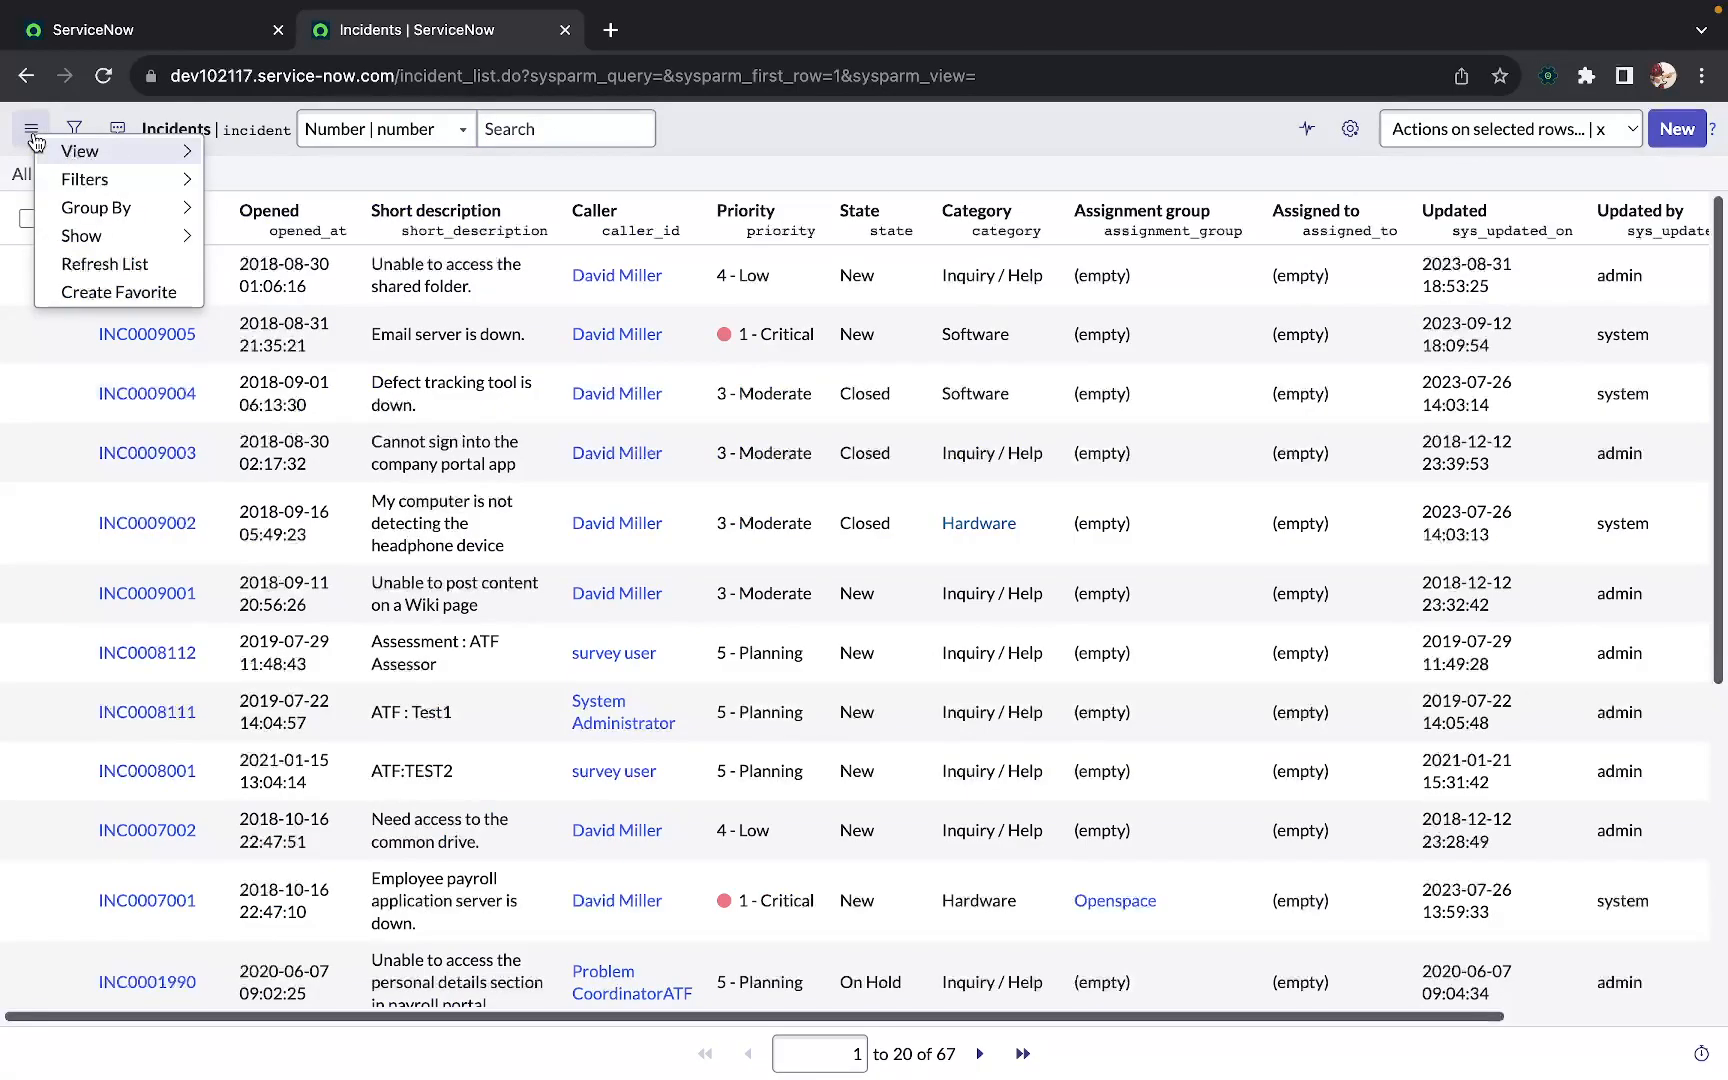
mouse_move(103, 184)
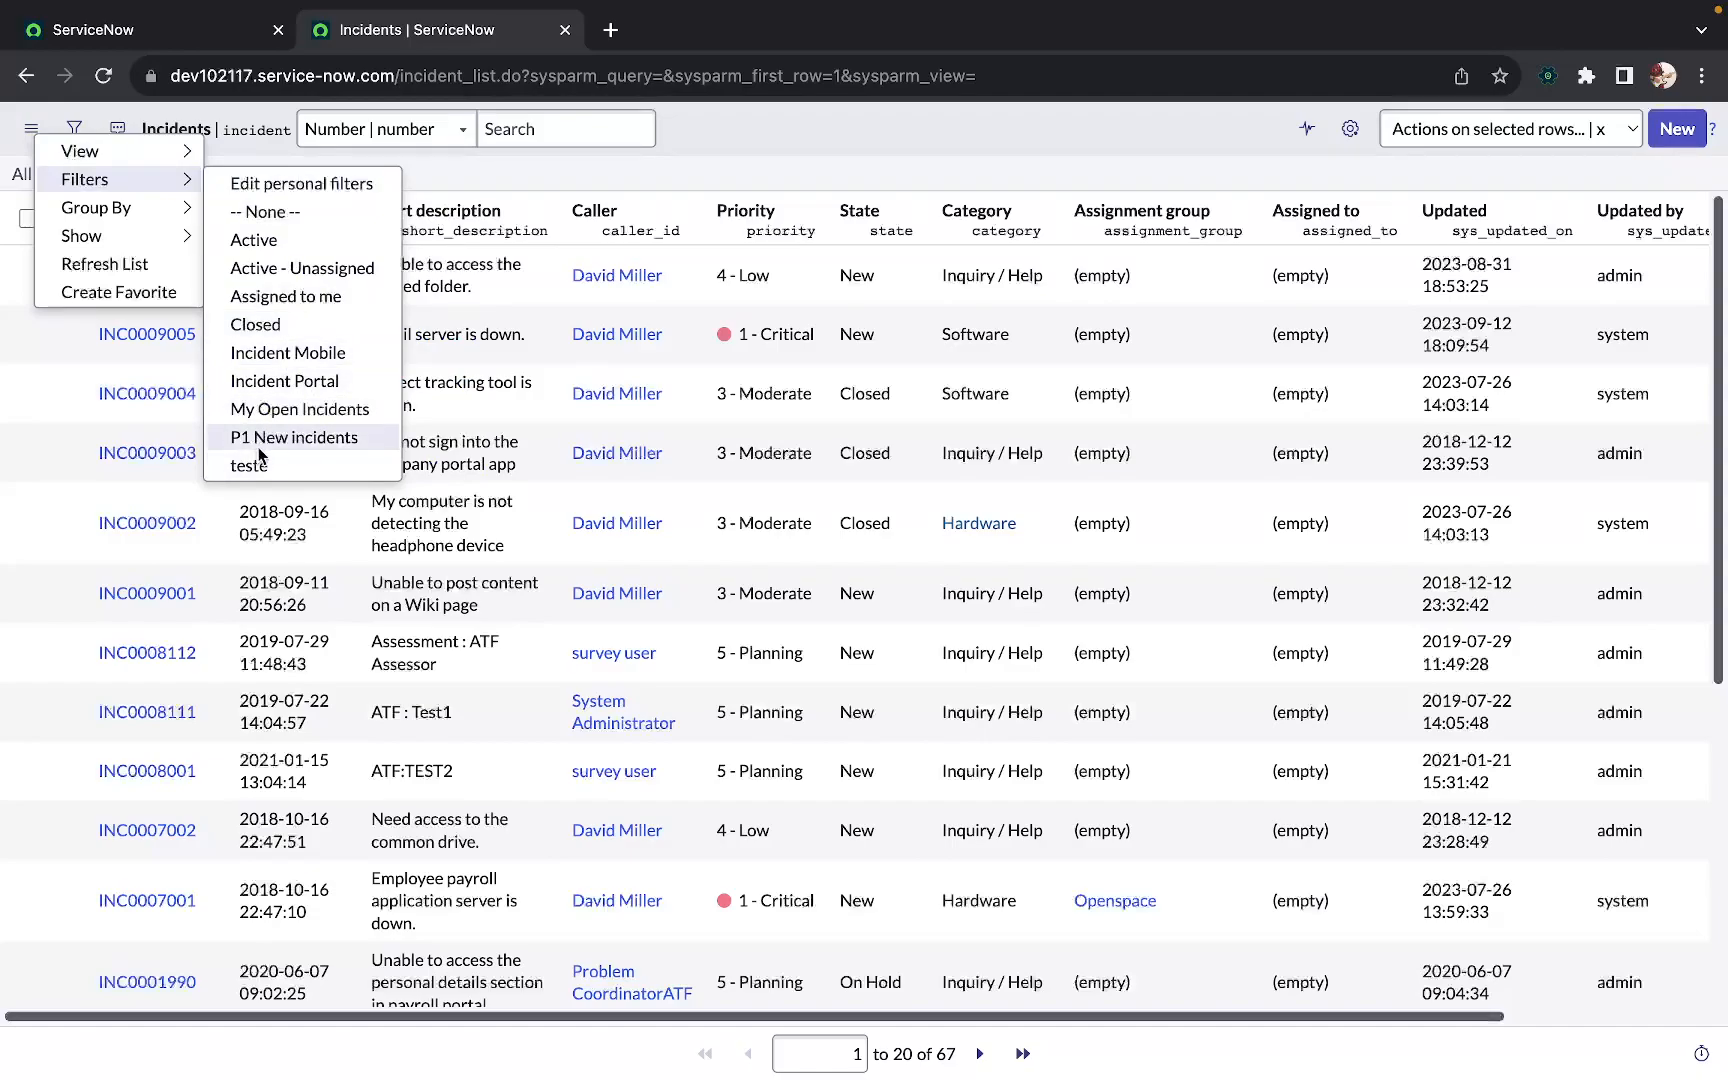
click(309, 436)
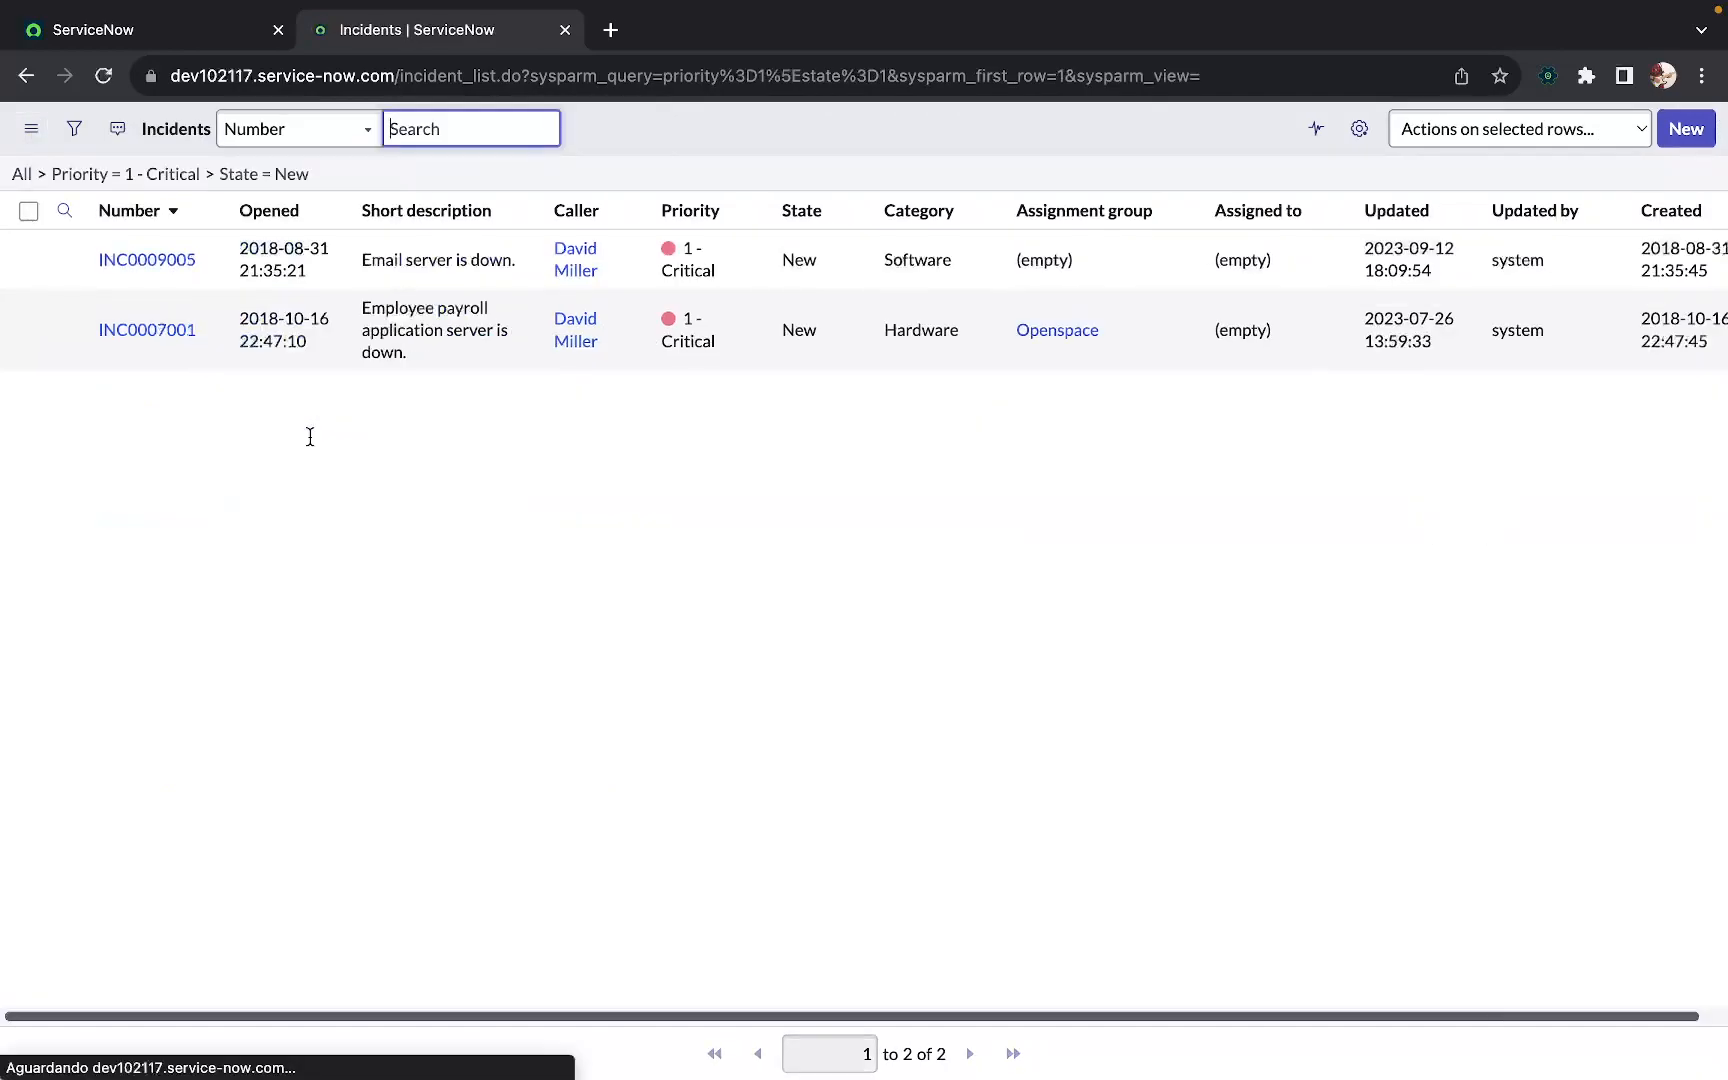
click(338, 545)
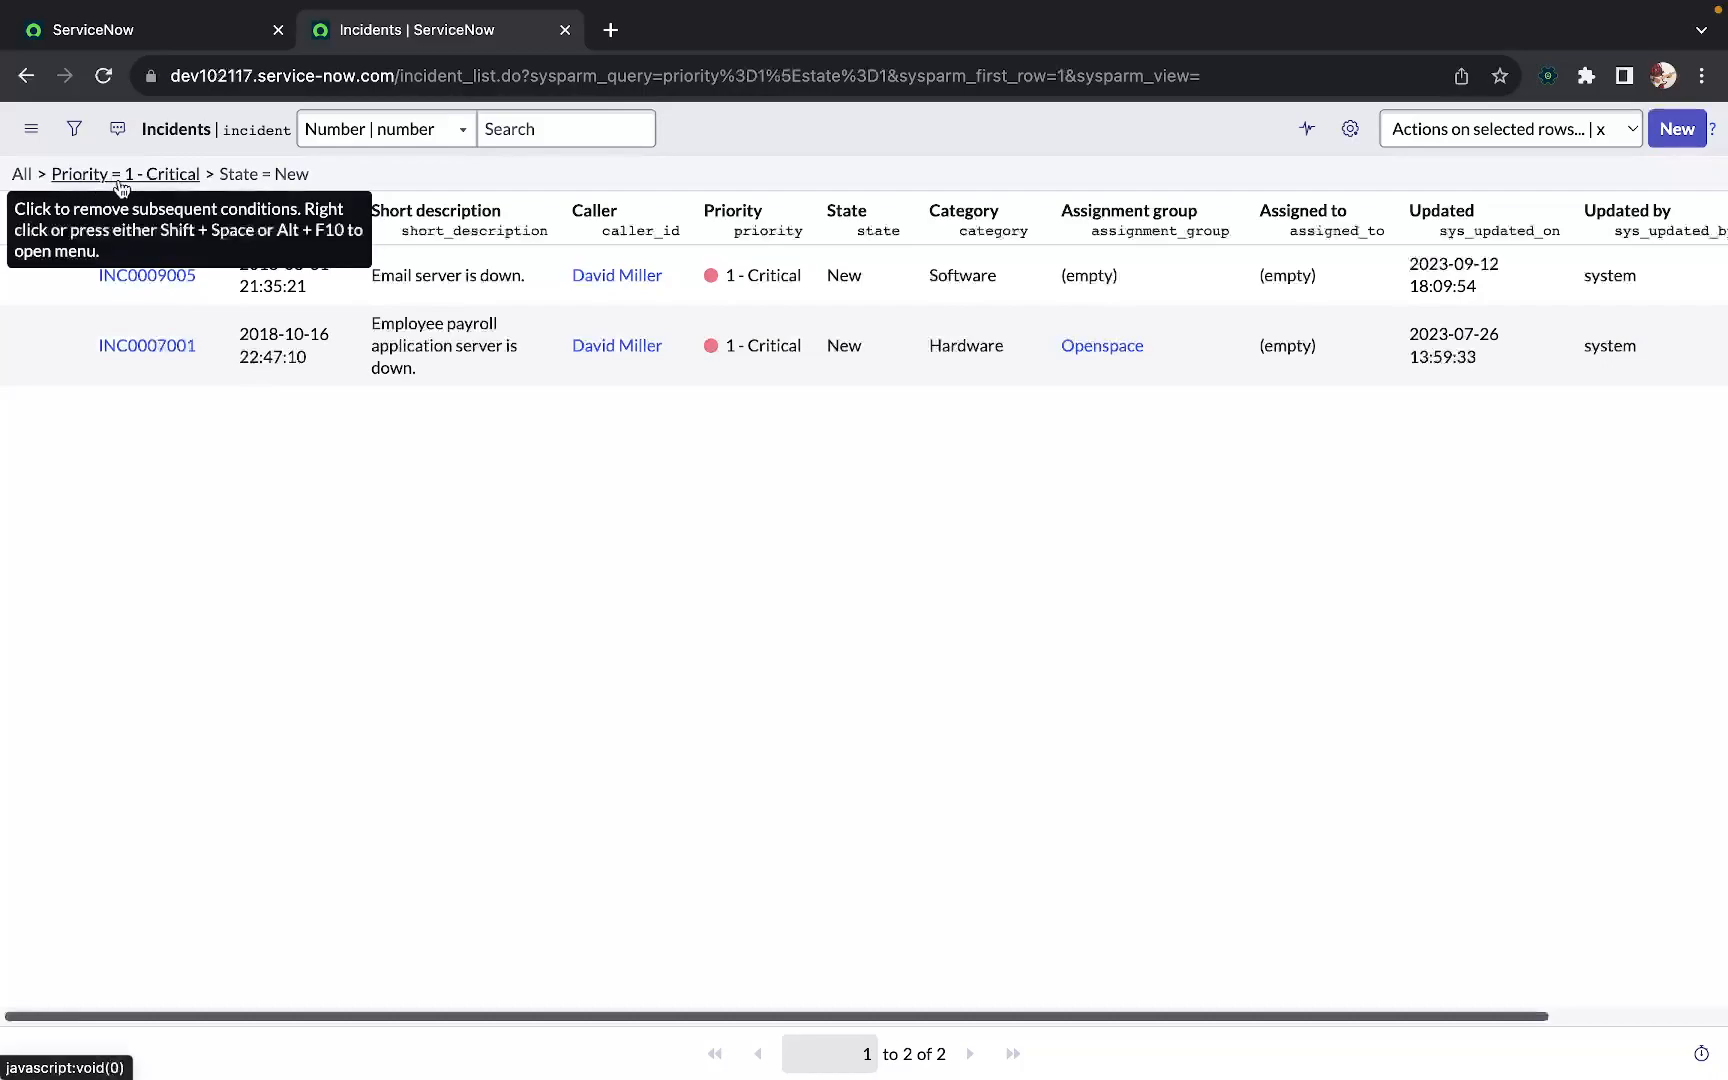
Try removing only the Priority condition and clearing all conditions through the breadcrumb, going back to the filtered list each time
click(43, 176)
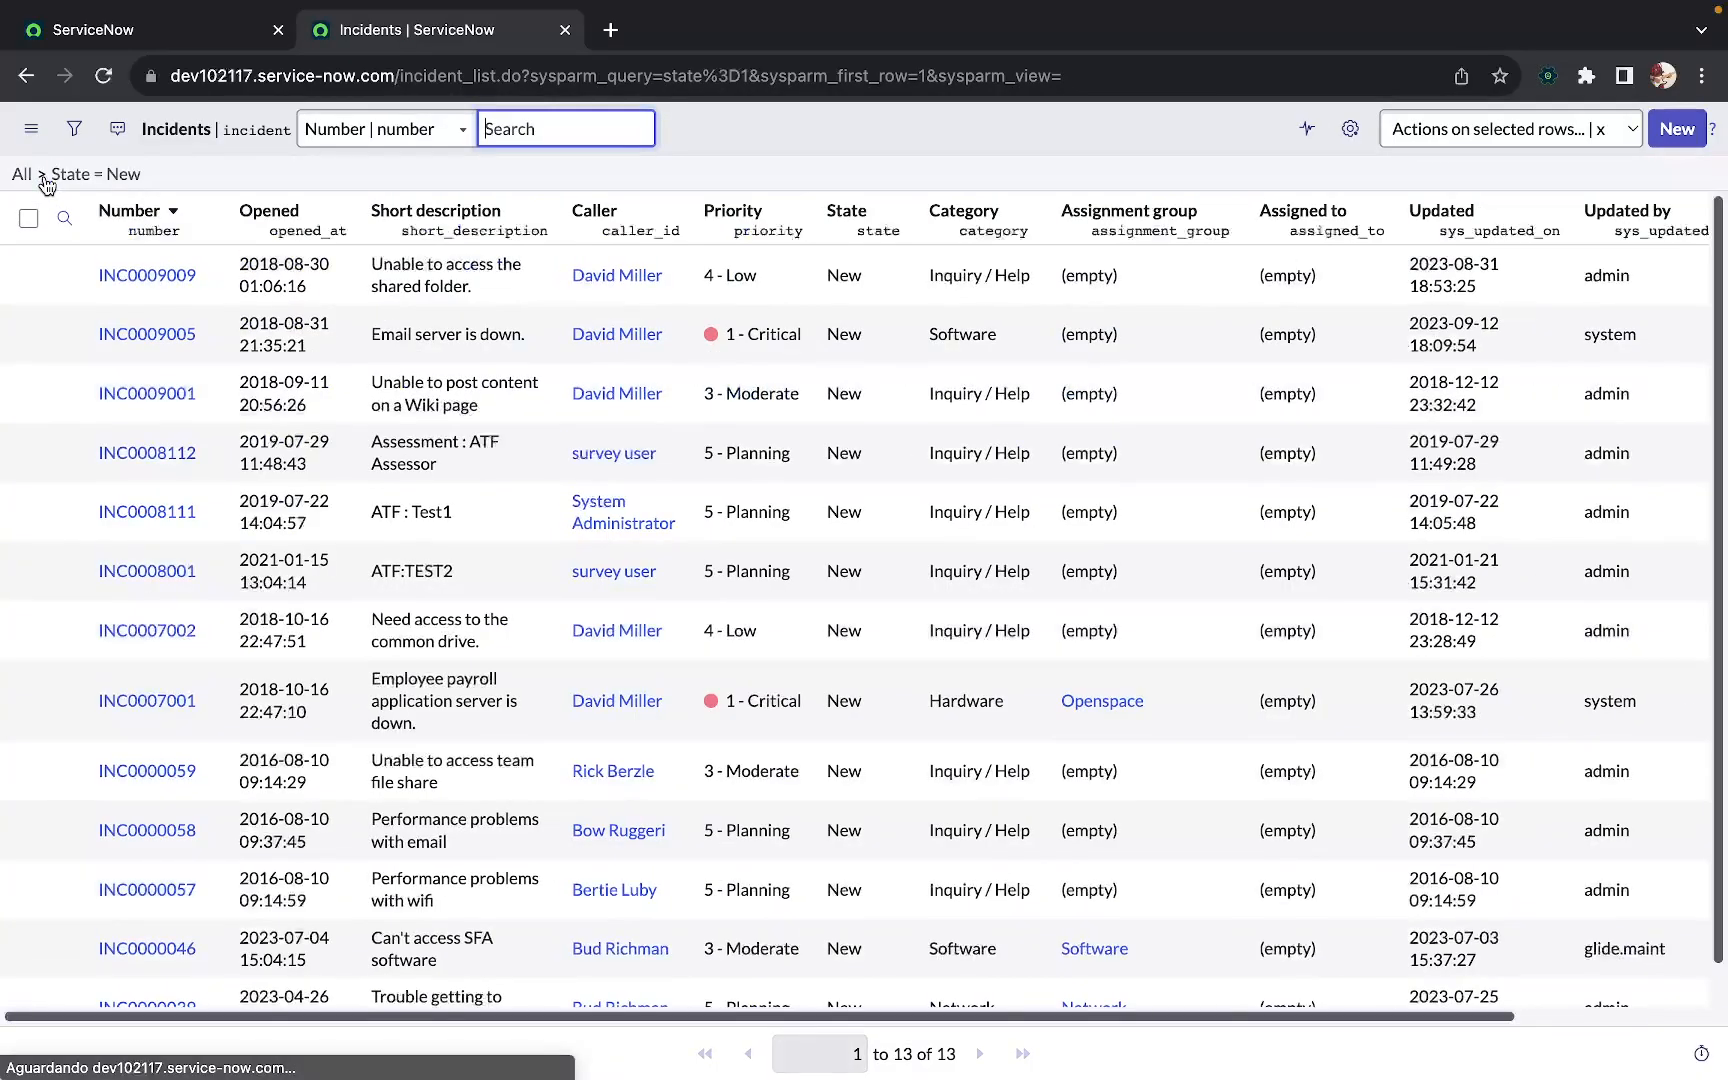
click(27, 76)
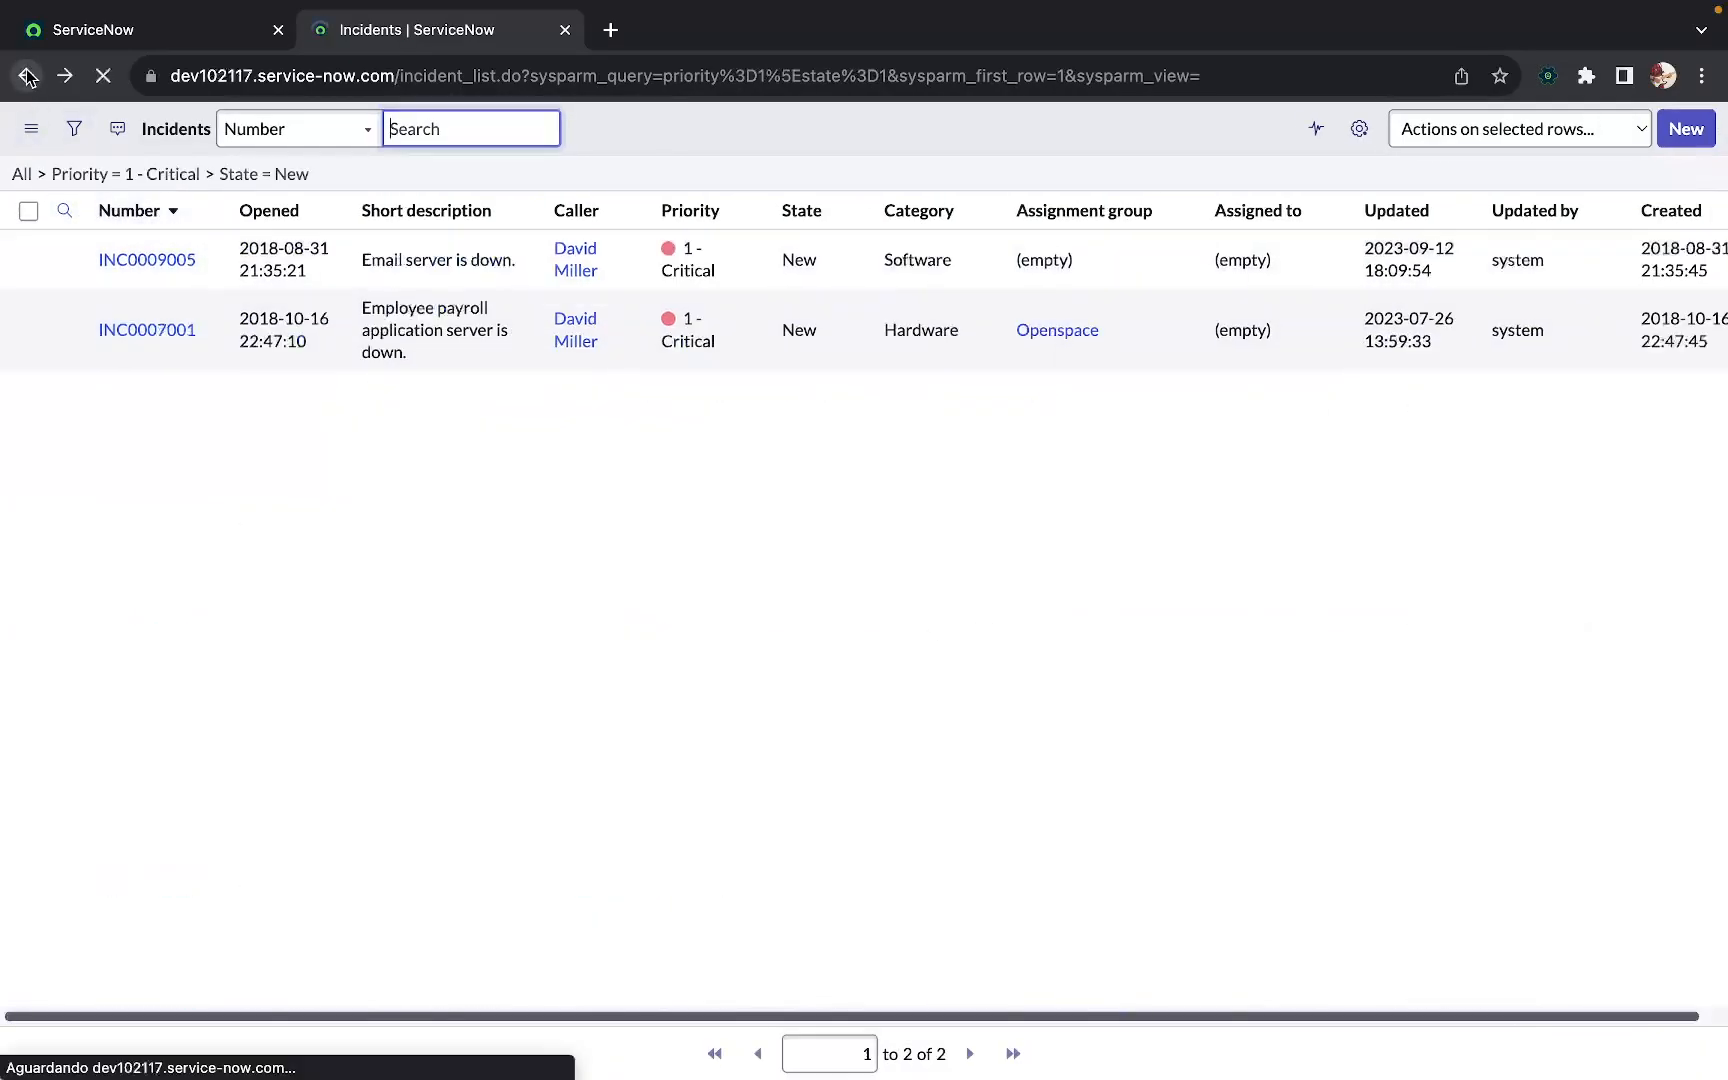
click(20, 176)
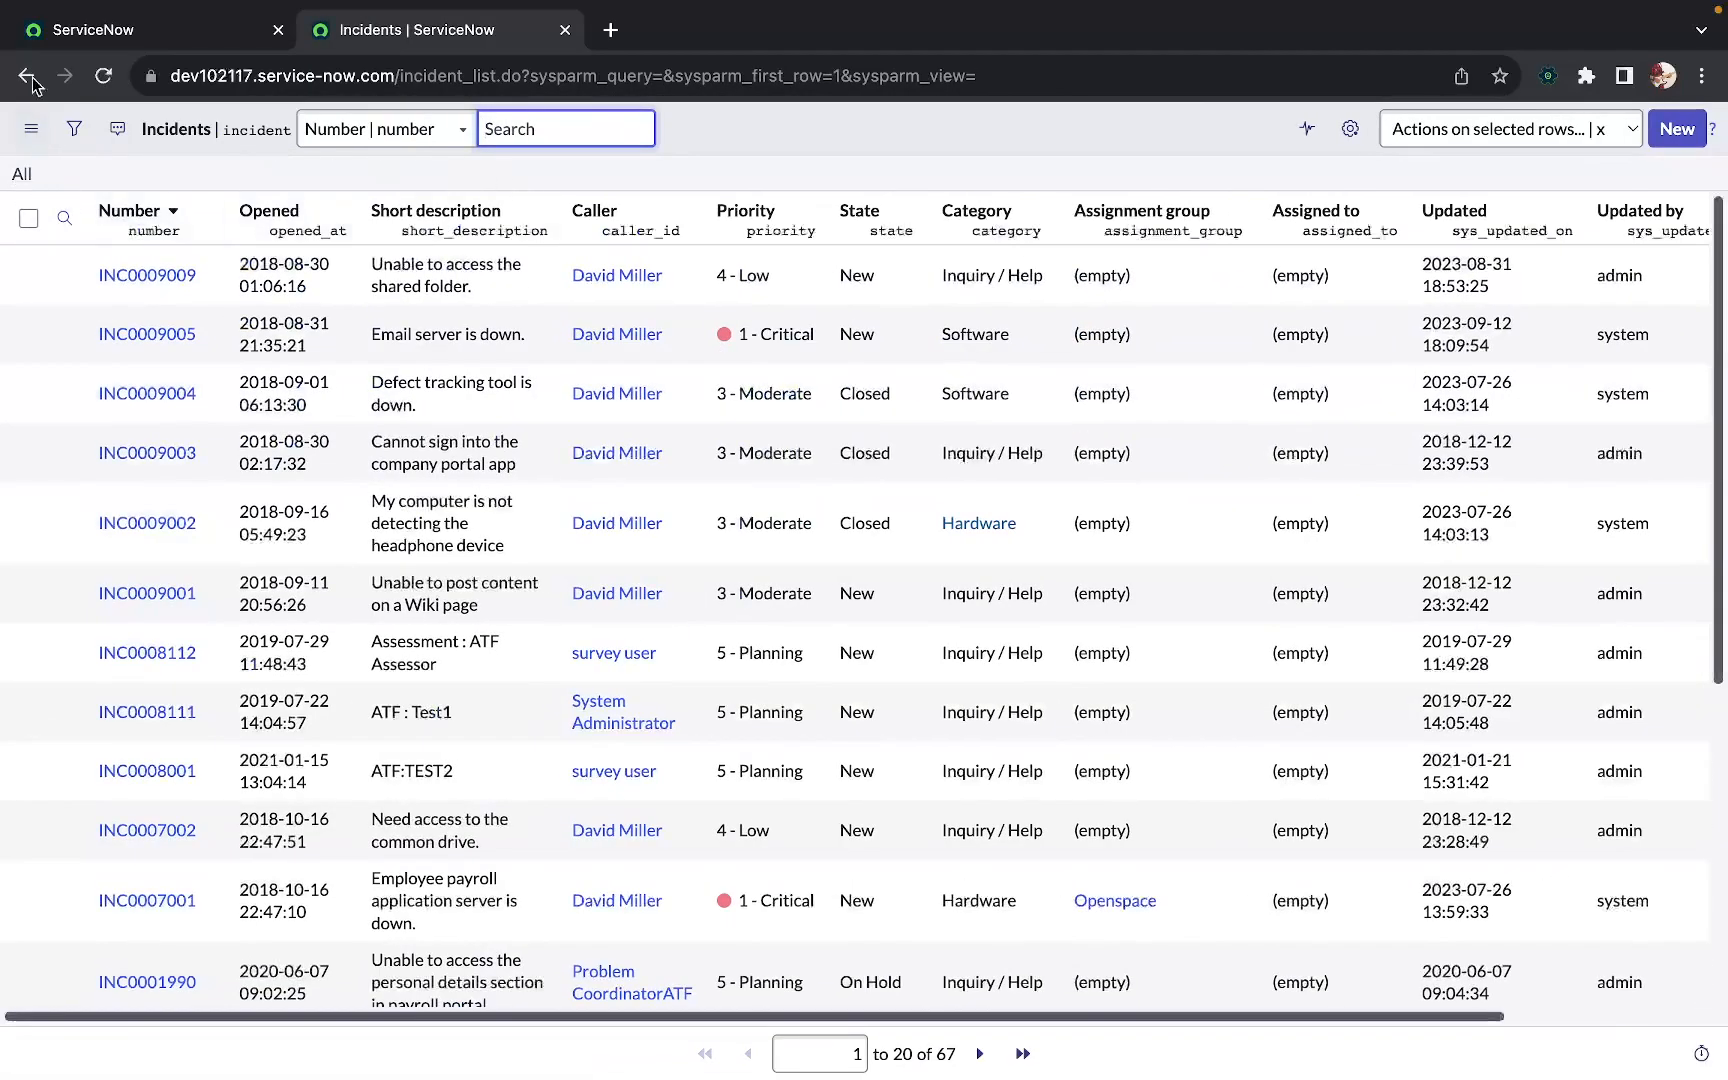
click(24, 78)
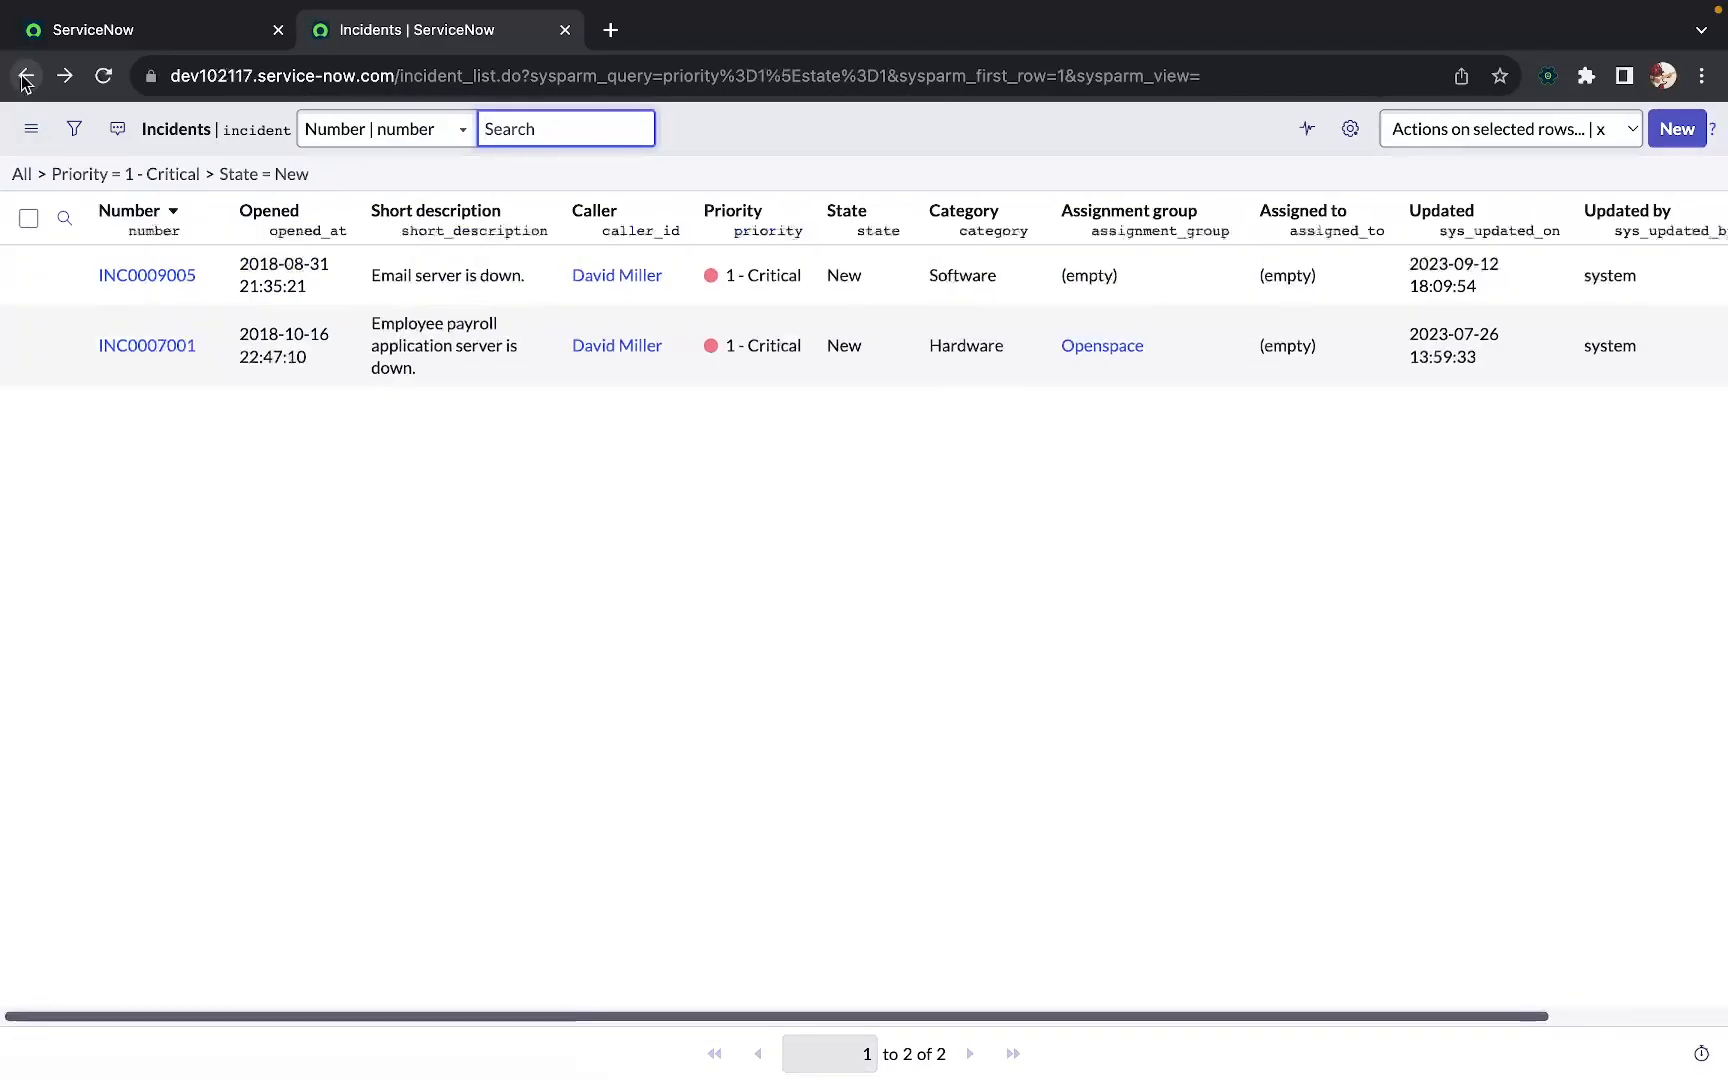
click(738, 120)
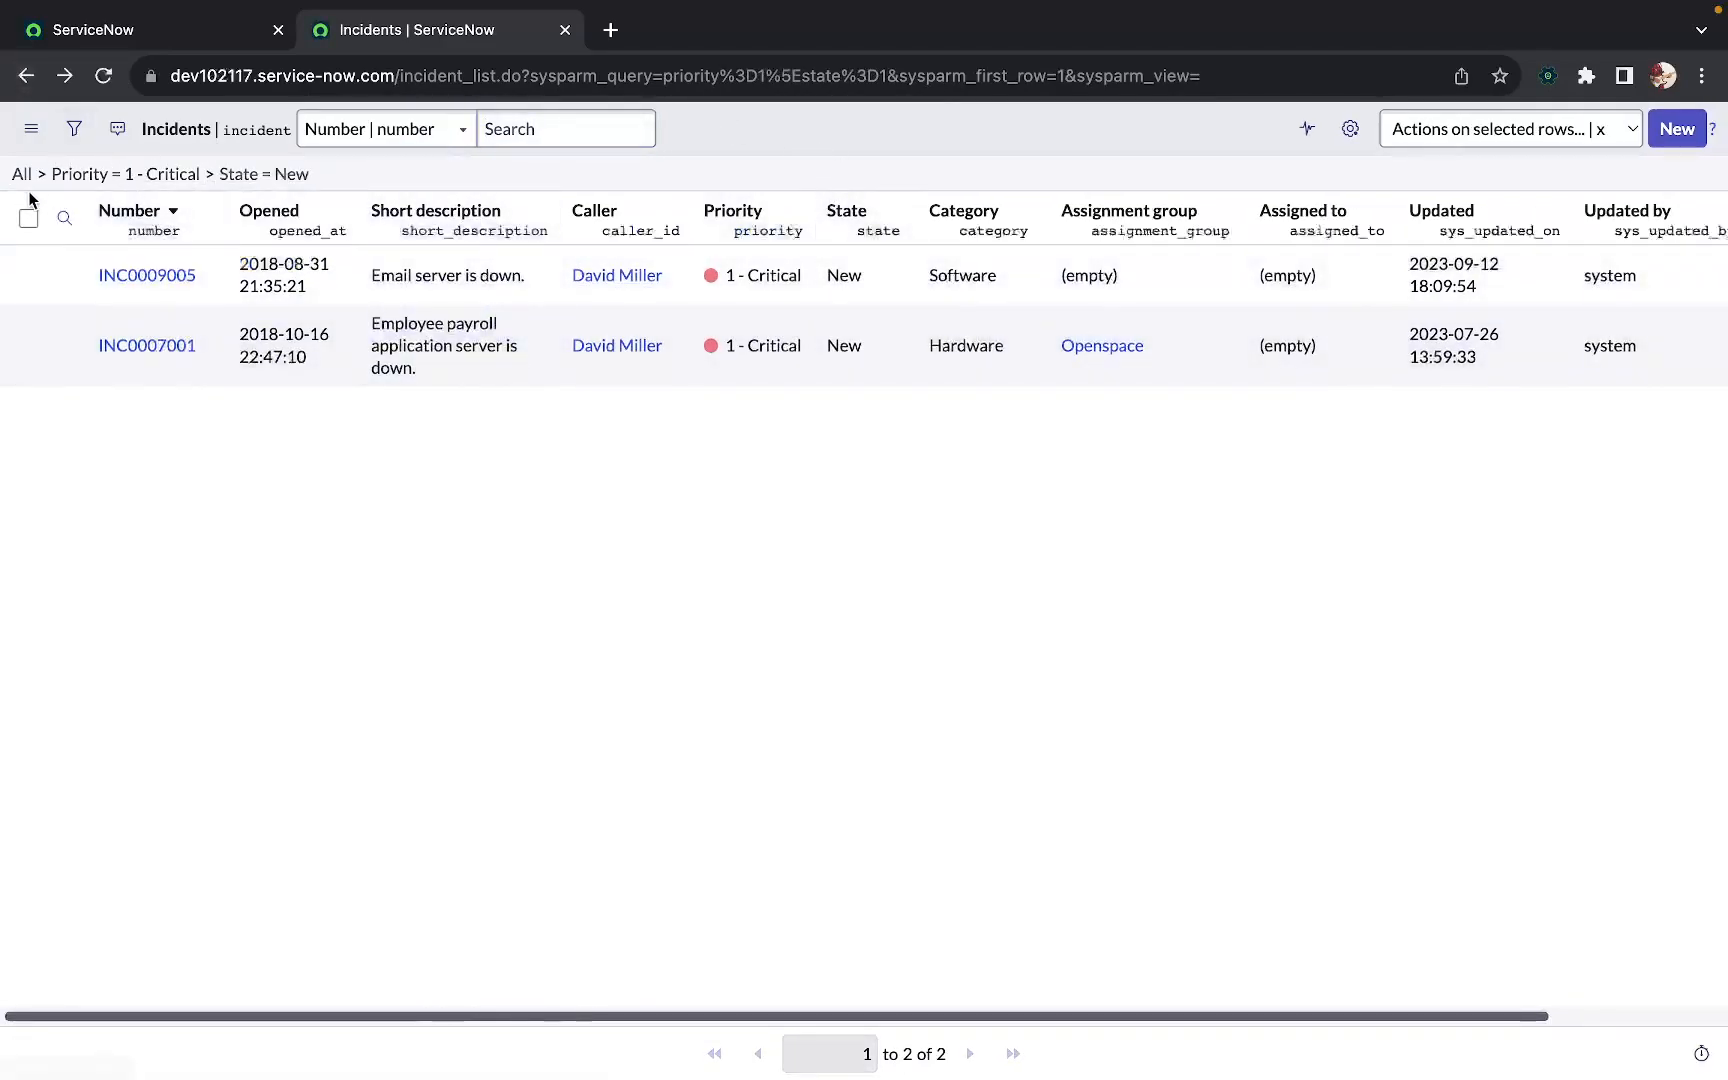
Examine the copy options of the State = New breadcrumb and the encoded query in the page address
right_click(279, 181)
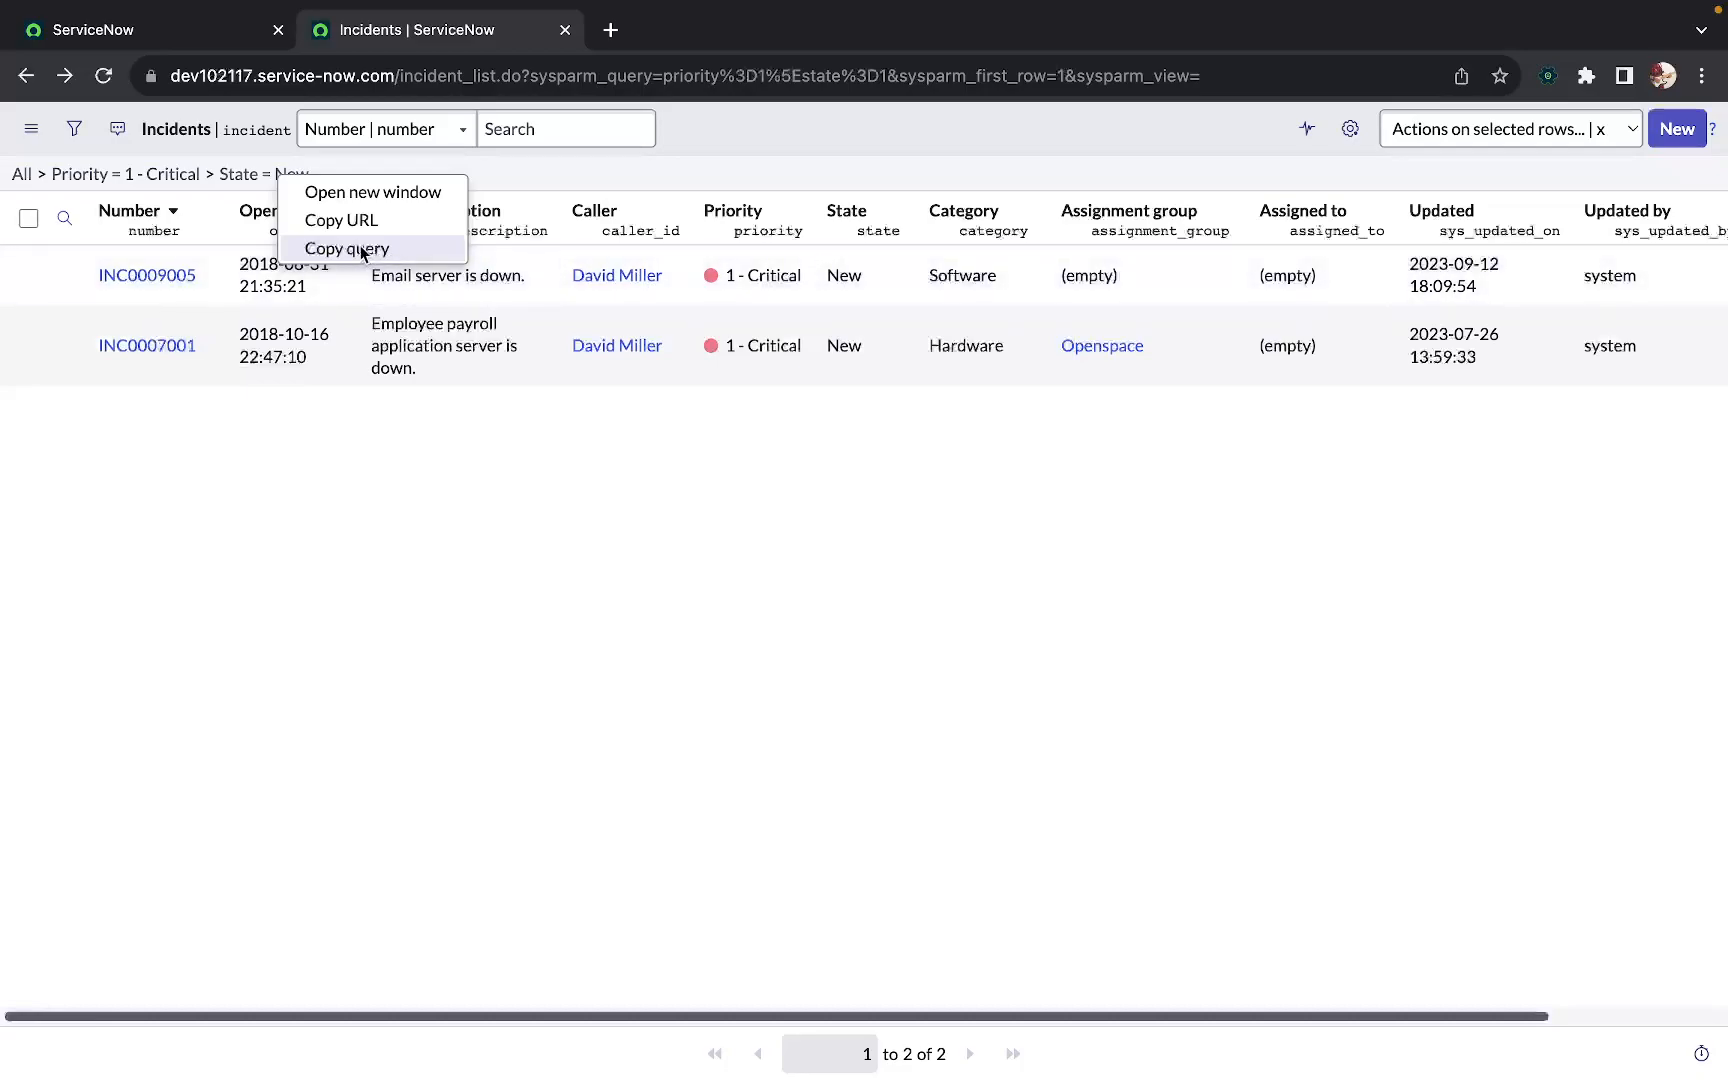
click(783, 134)
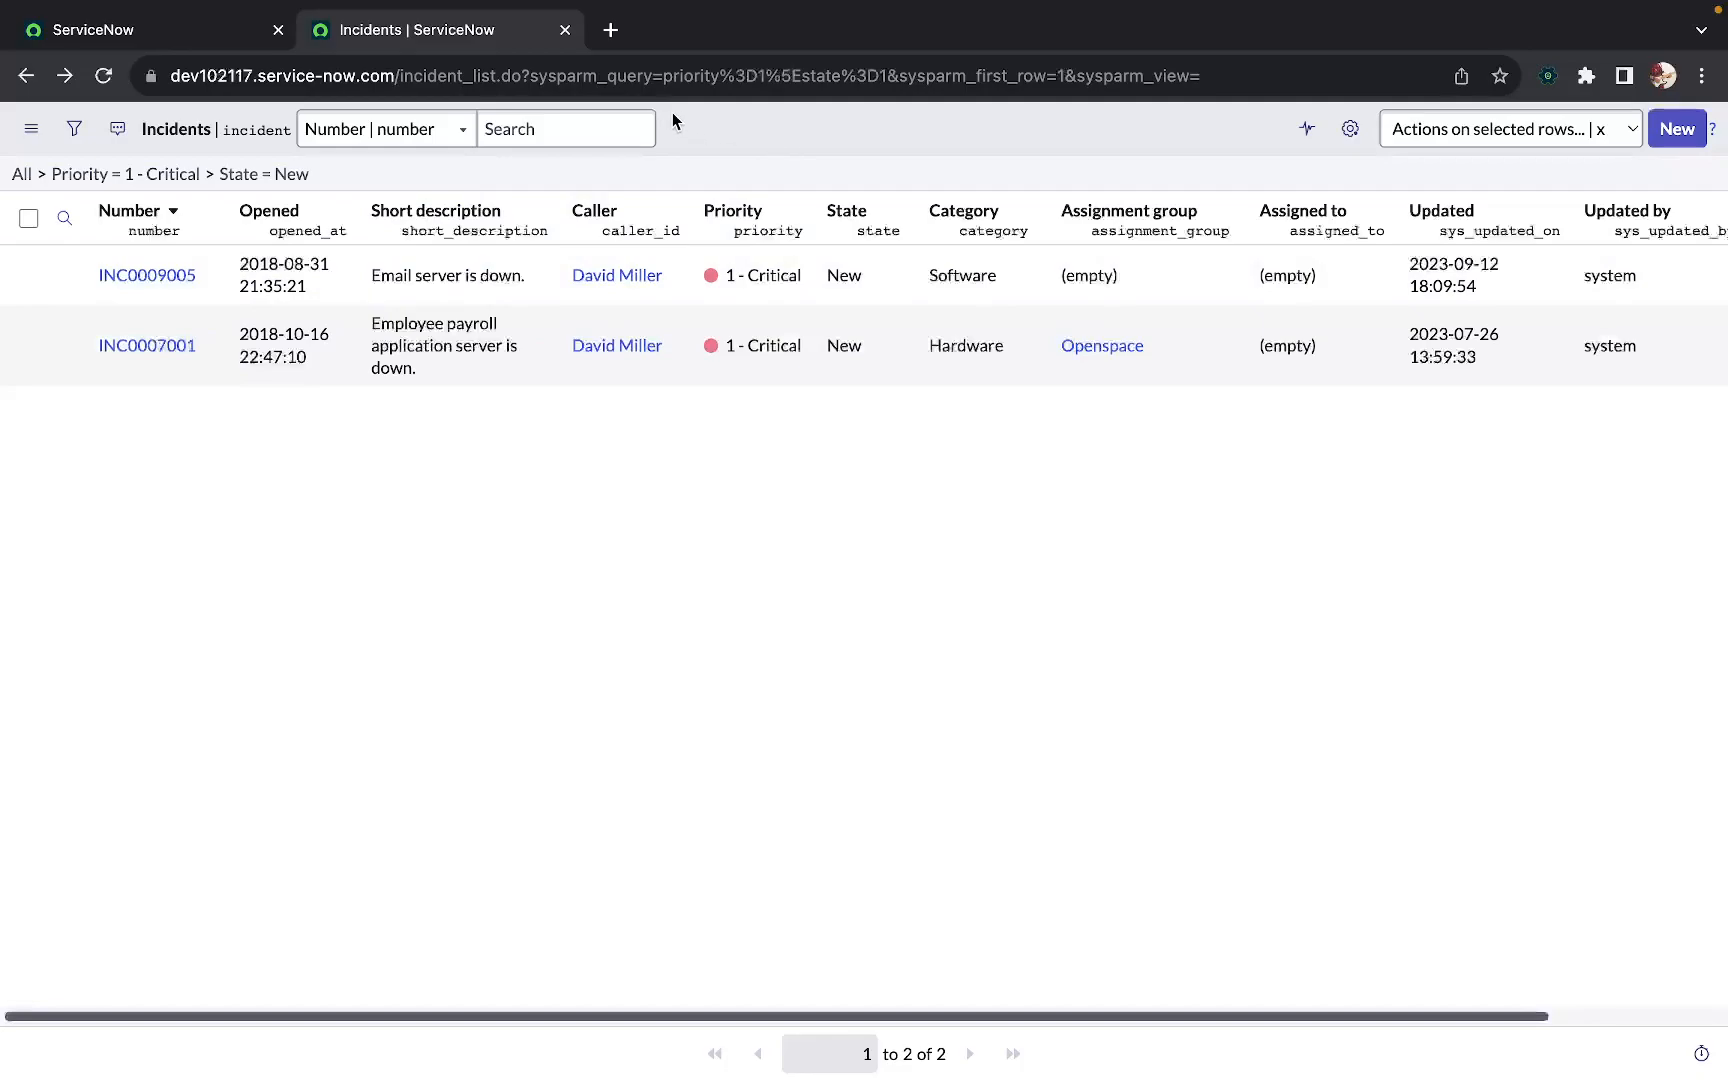
drag(666, 85, 768, 89)
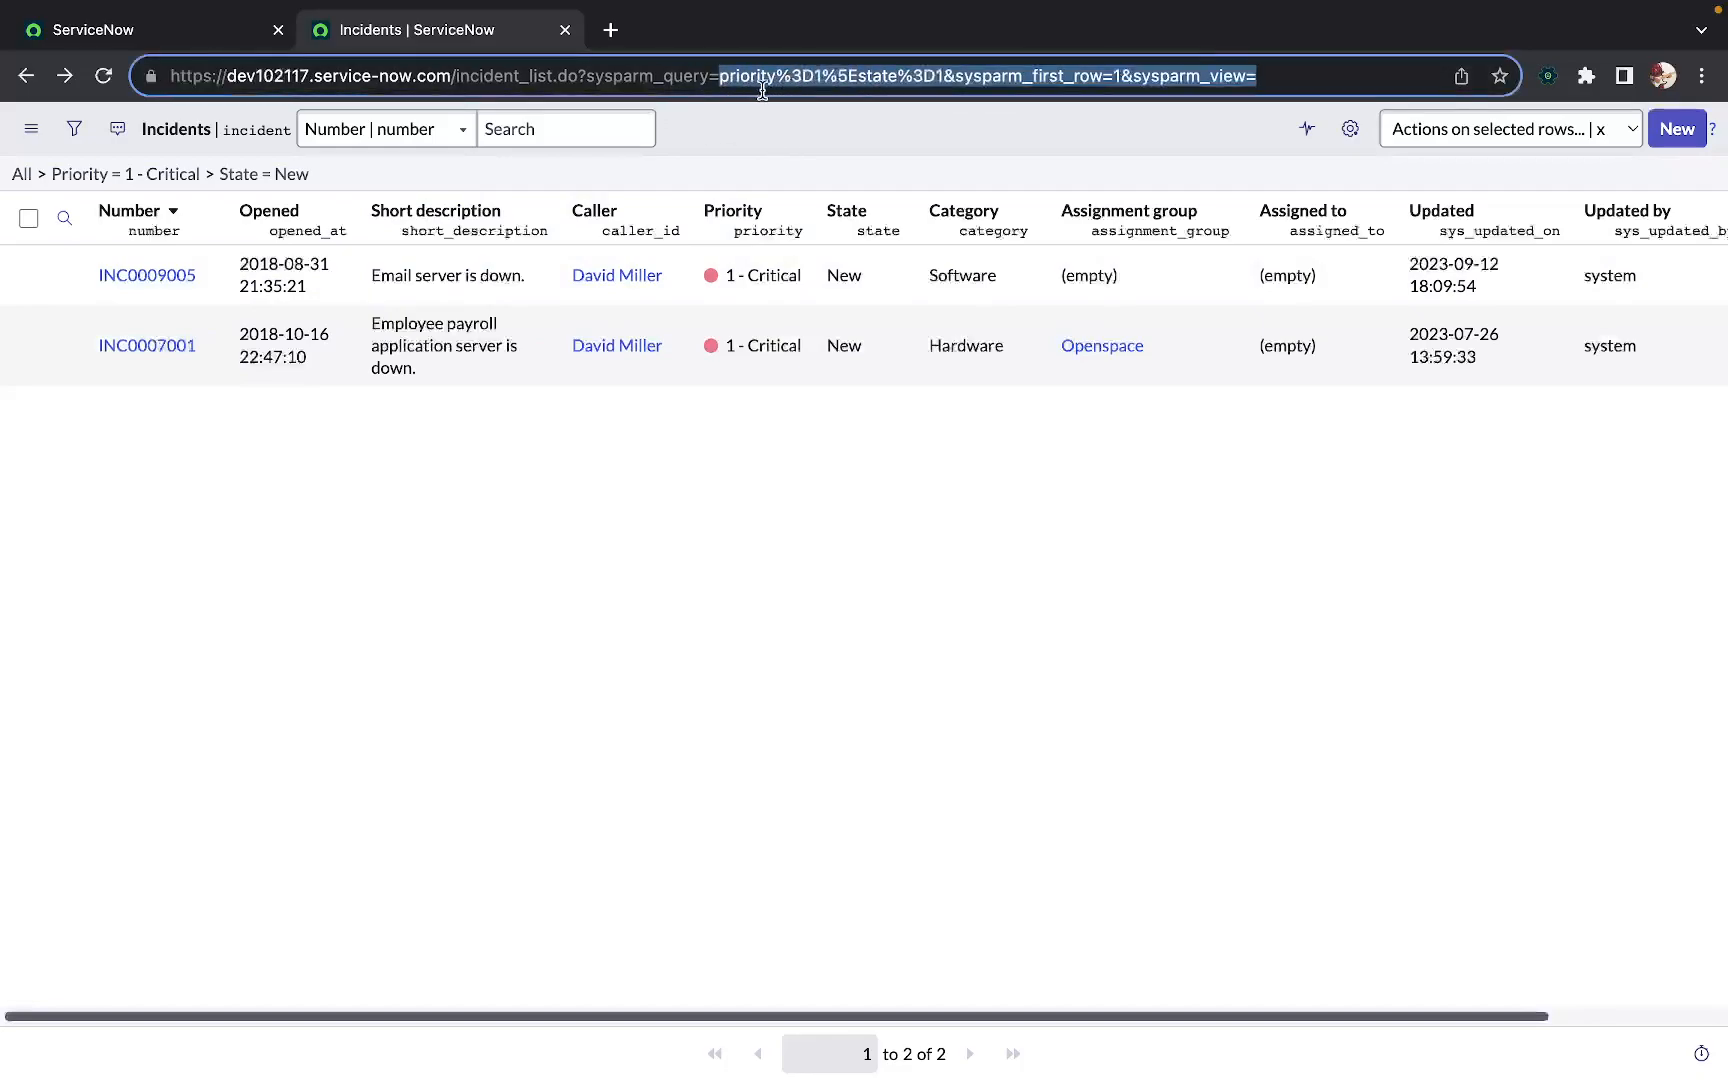
click(788, 84)
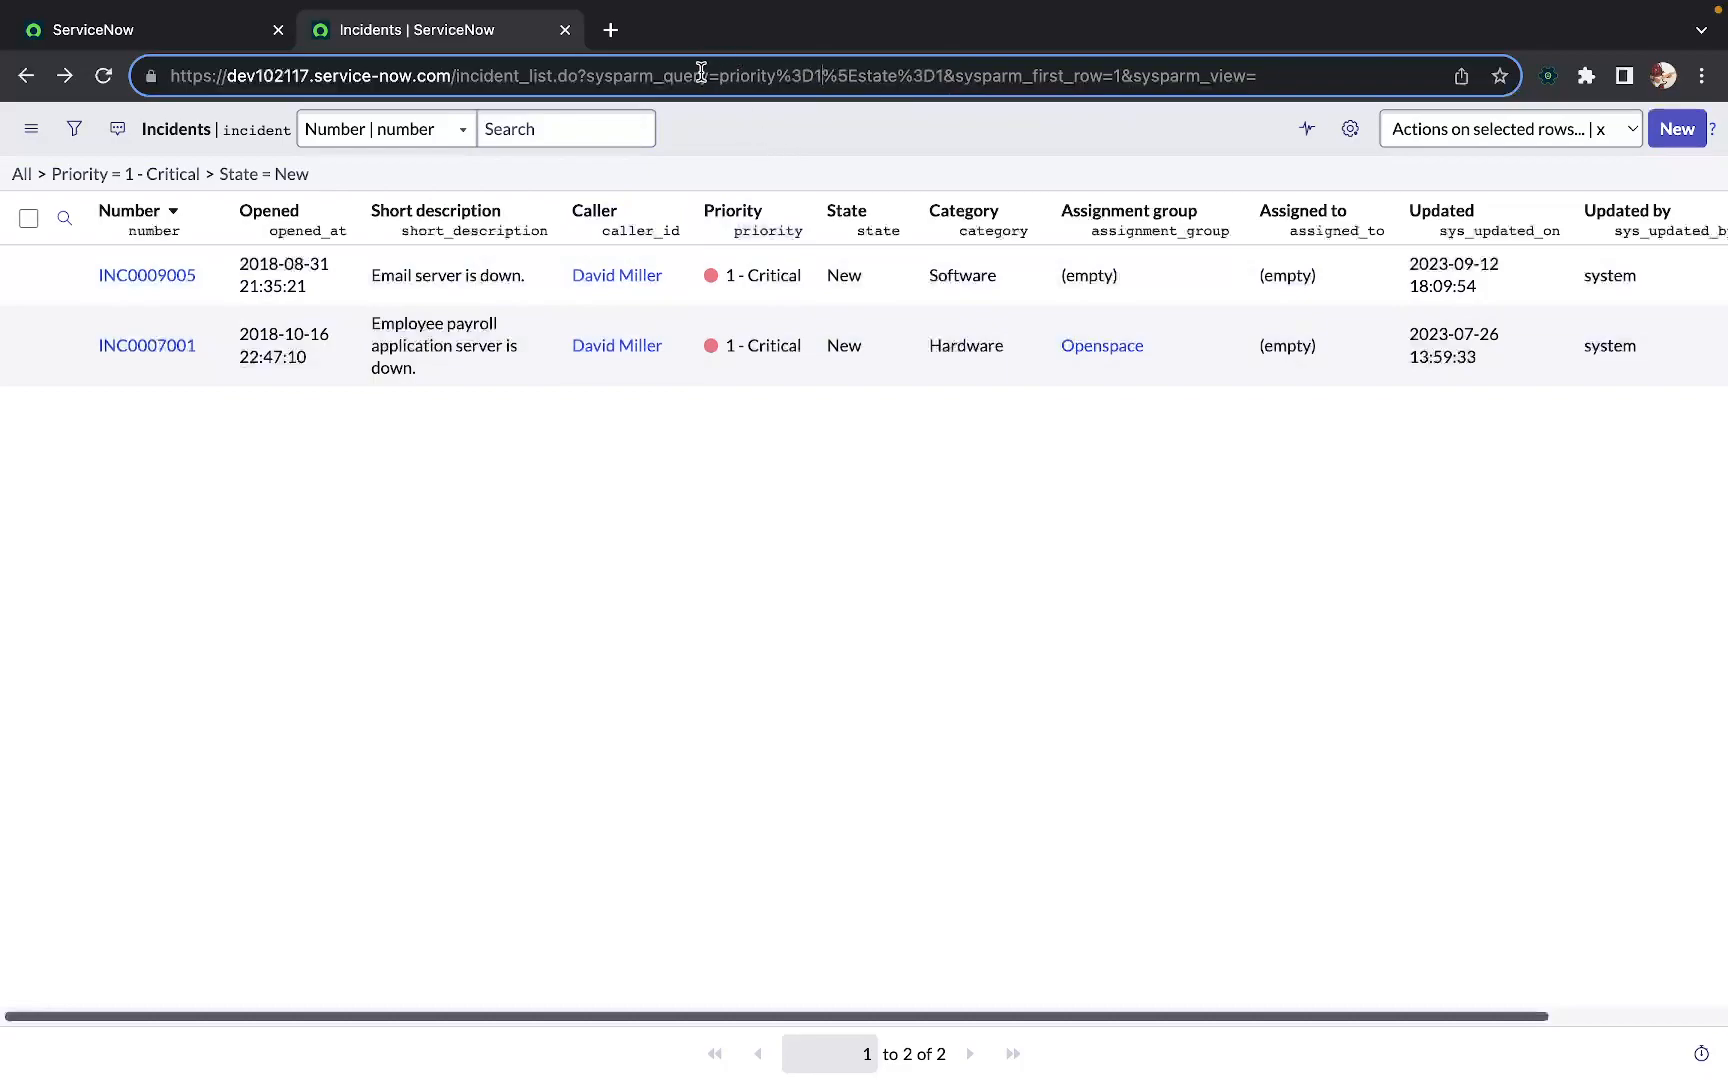
drag(740, 80, 881, 80)
click(783, 140)
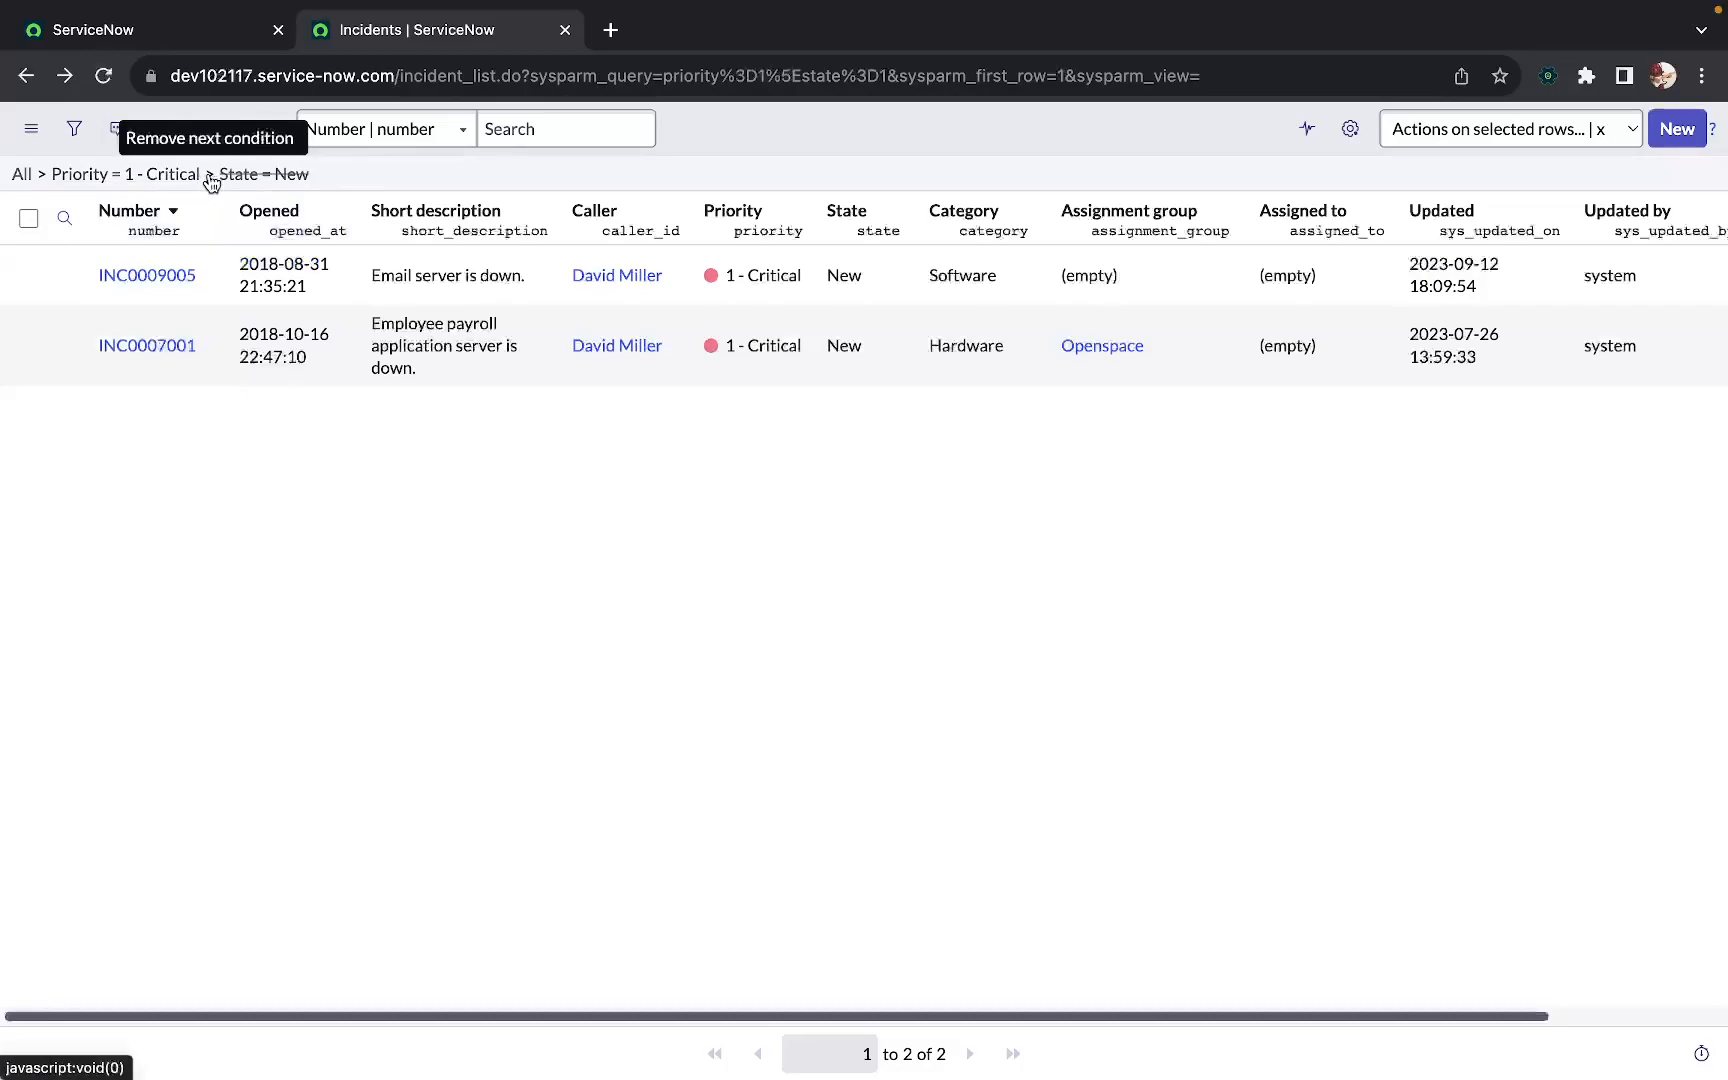
Remove the Priority condition through the breadcrumb and save the list as a favorite named "Incidents = New"
click(41, 174)
click(876, 131)
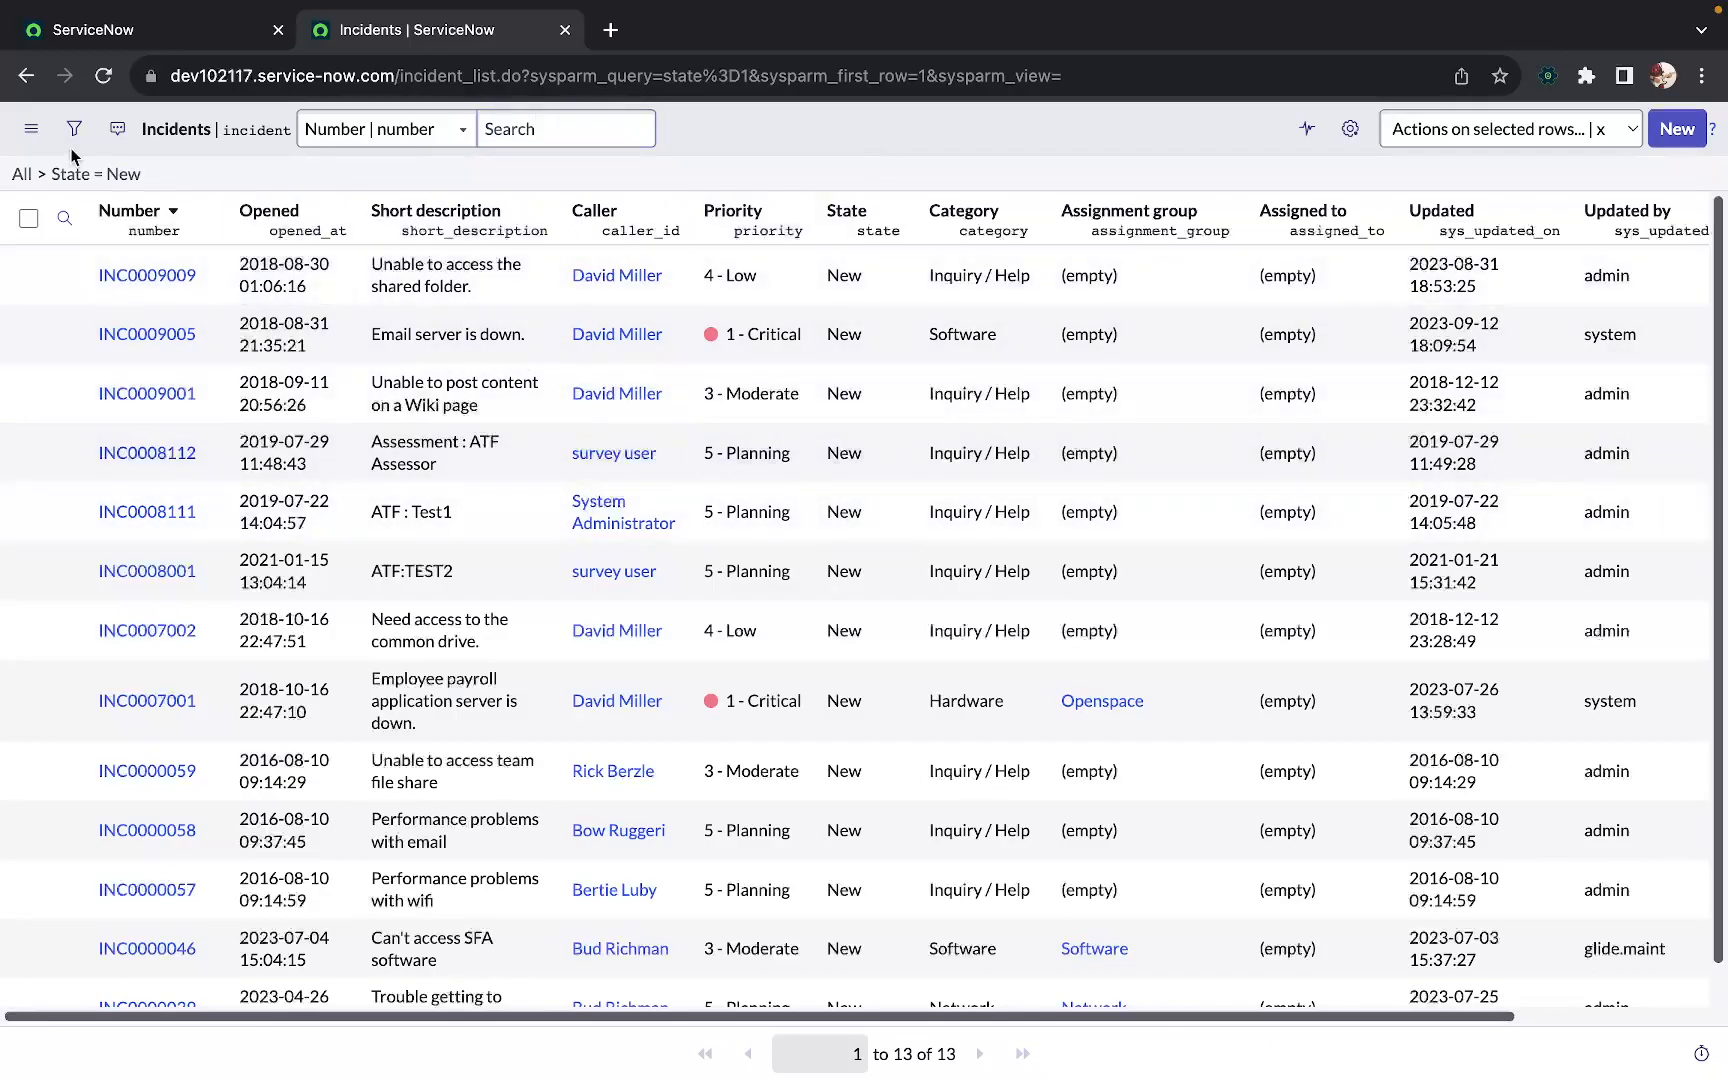
click(29, 134)
click(100, 289)
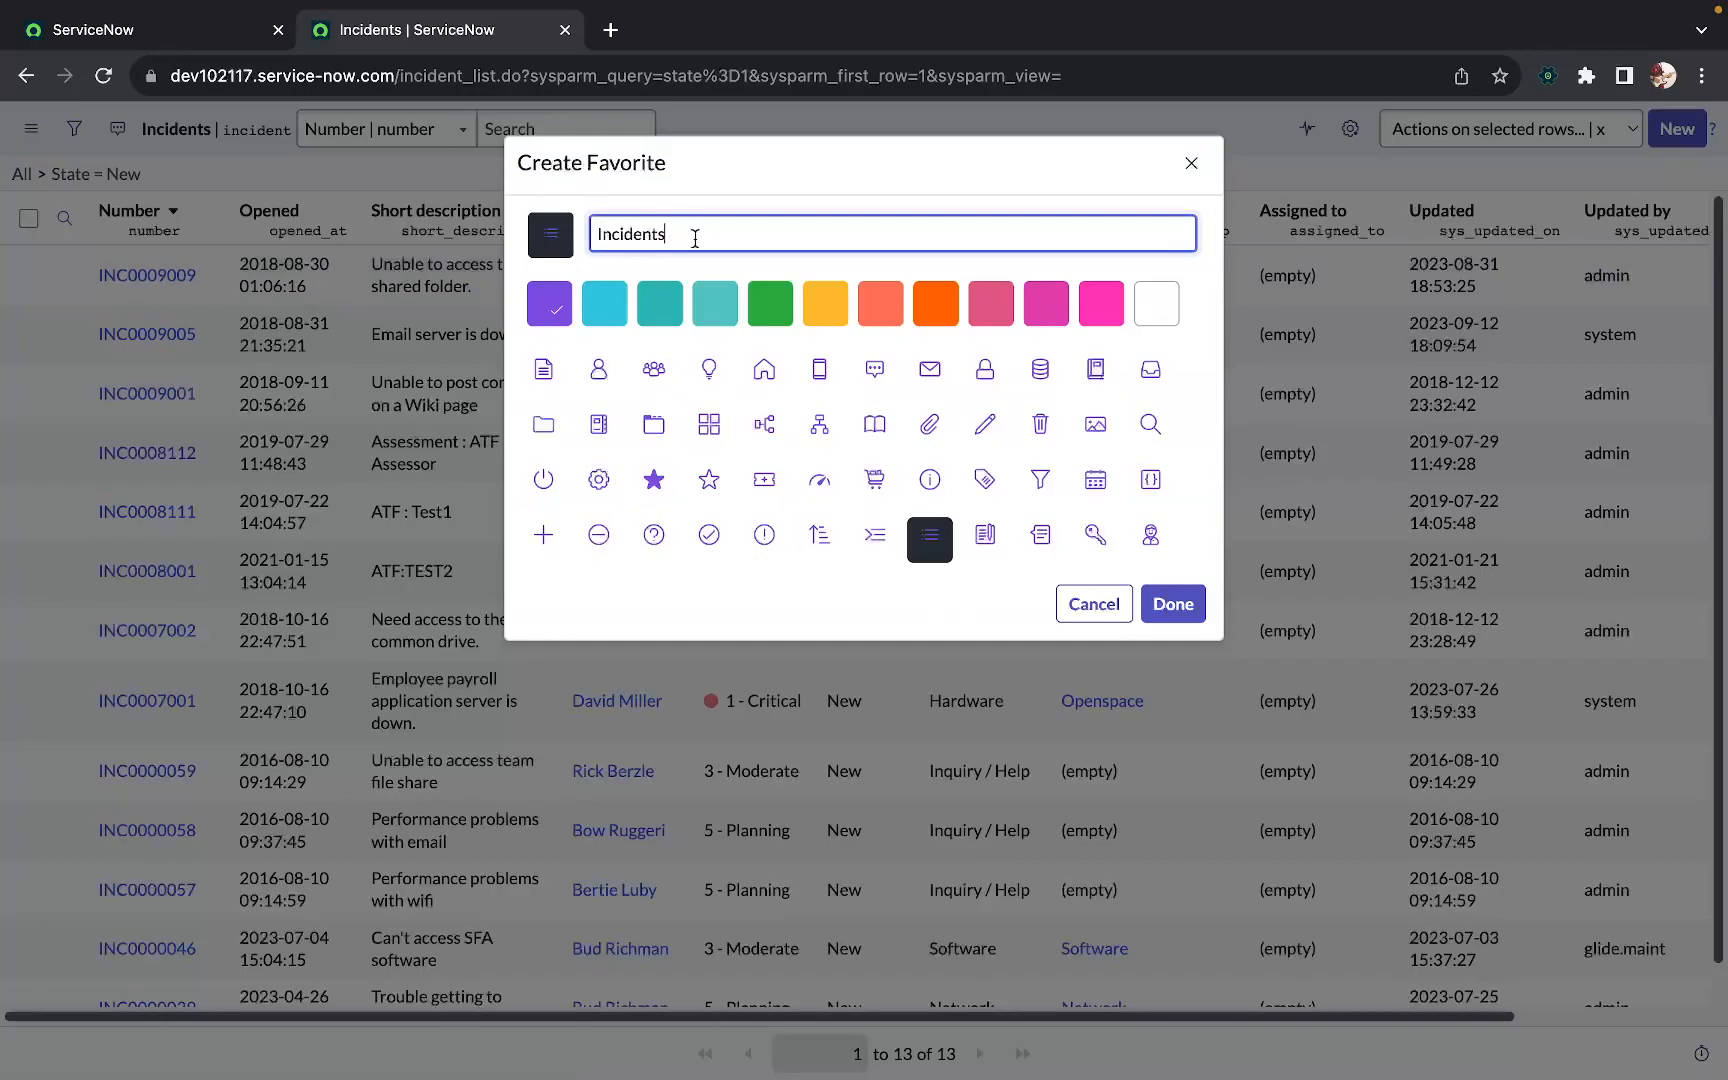
text(= New)
click(1173, 603)
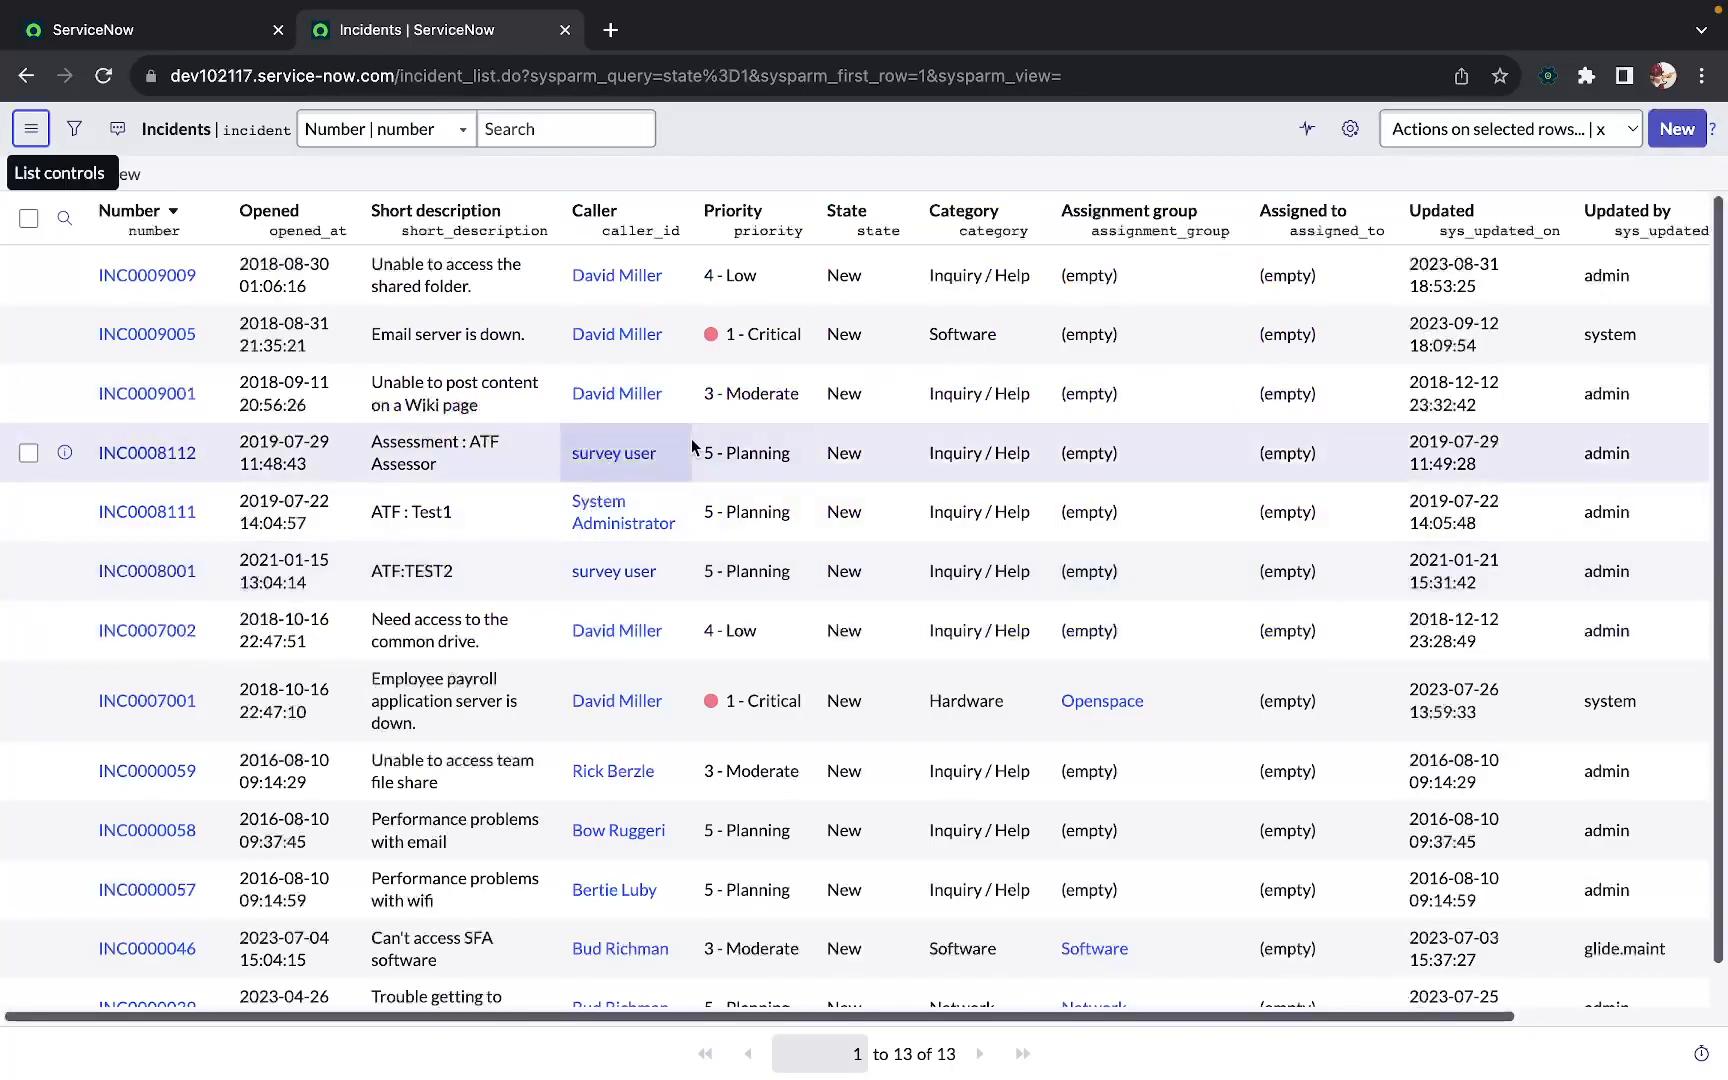
Reload the ServiceNow home page, open the "Incidents = New" favorite to check it, and return to the home page
click(150, 30)
click(364, 148)
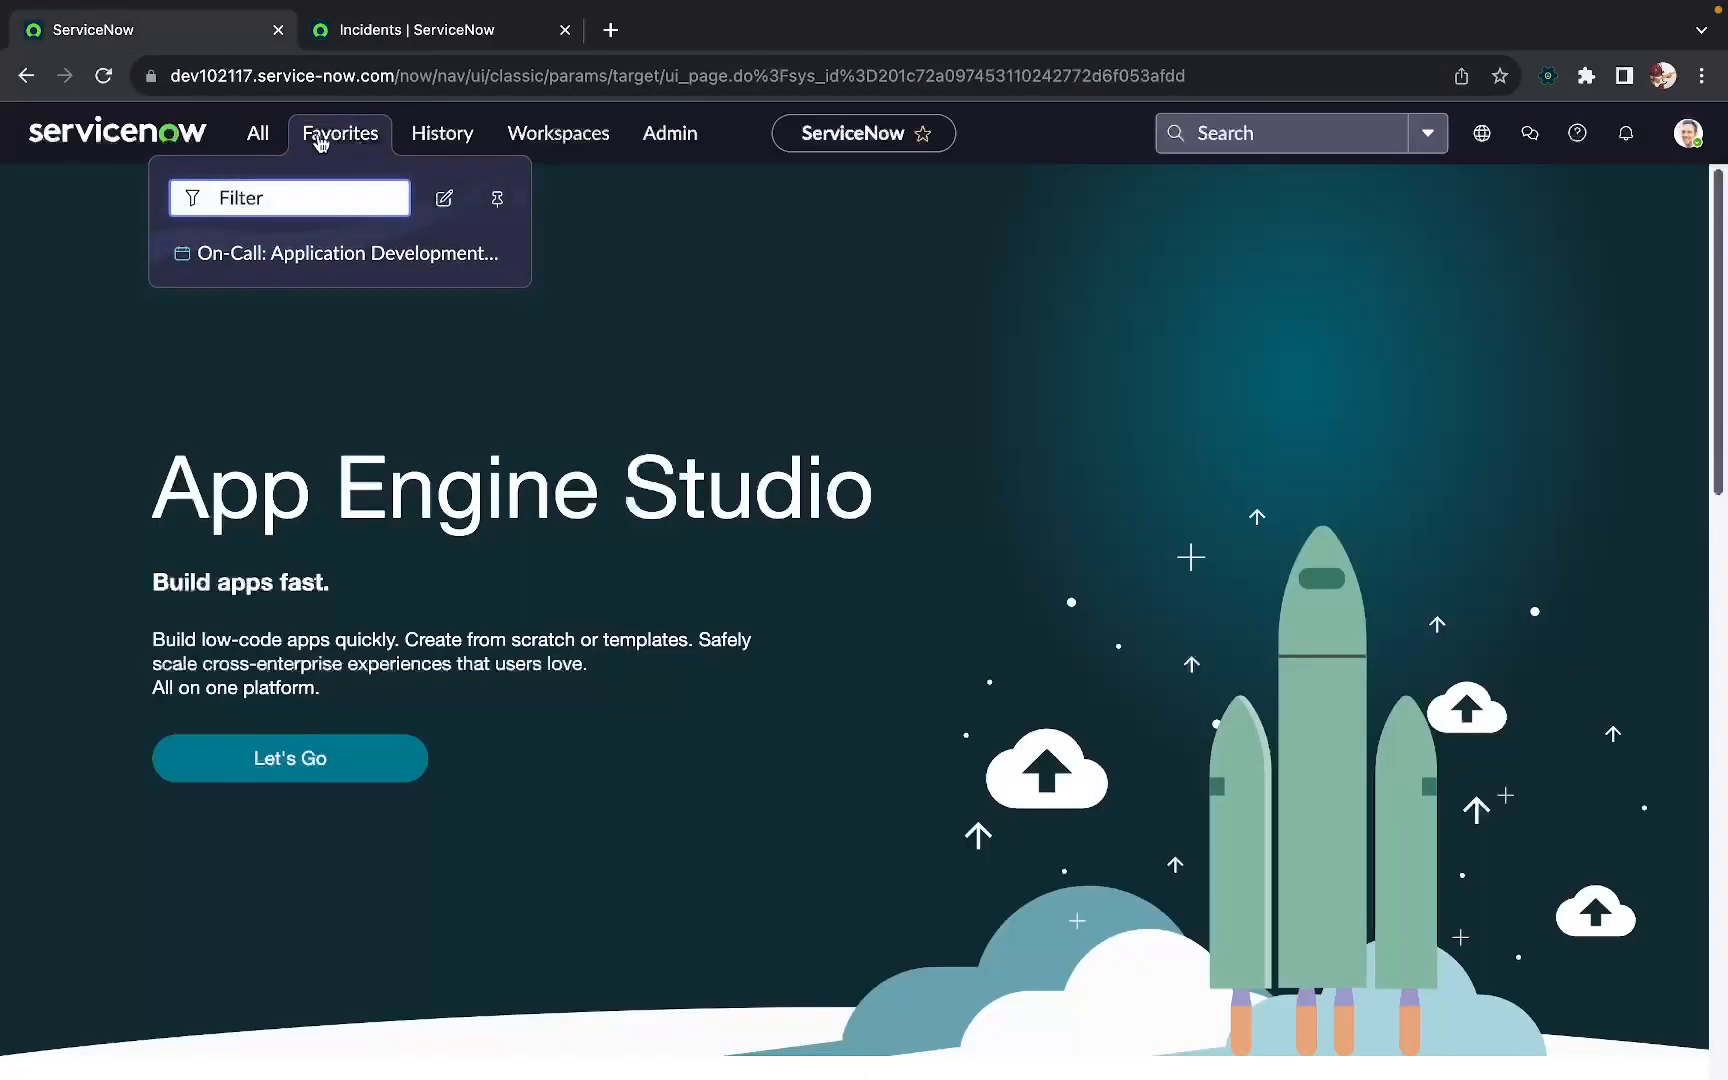
click(106, 78)
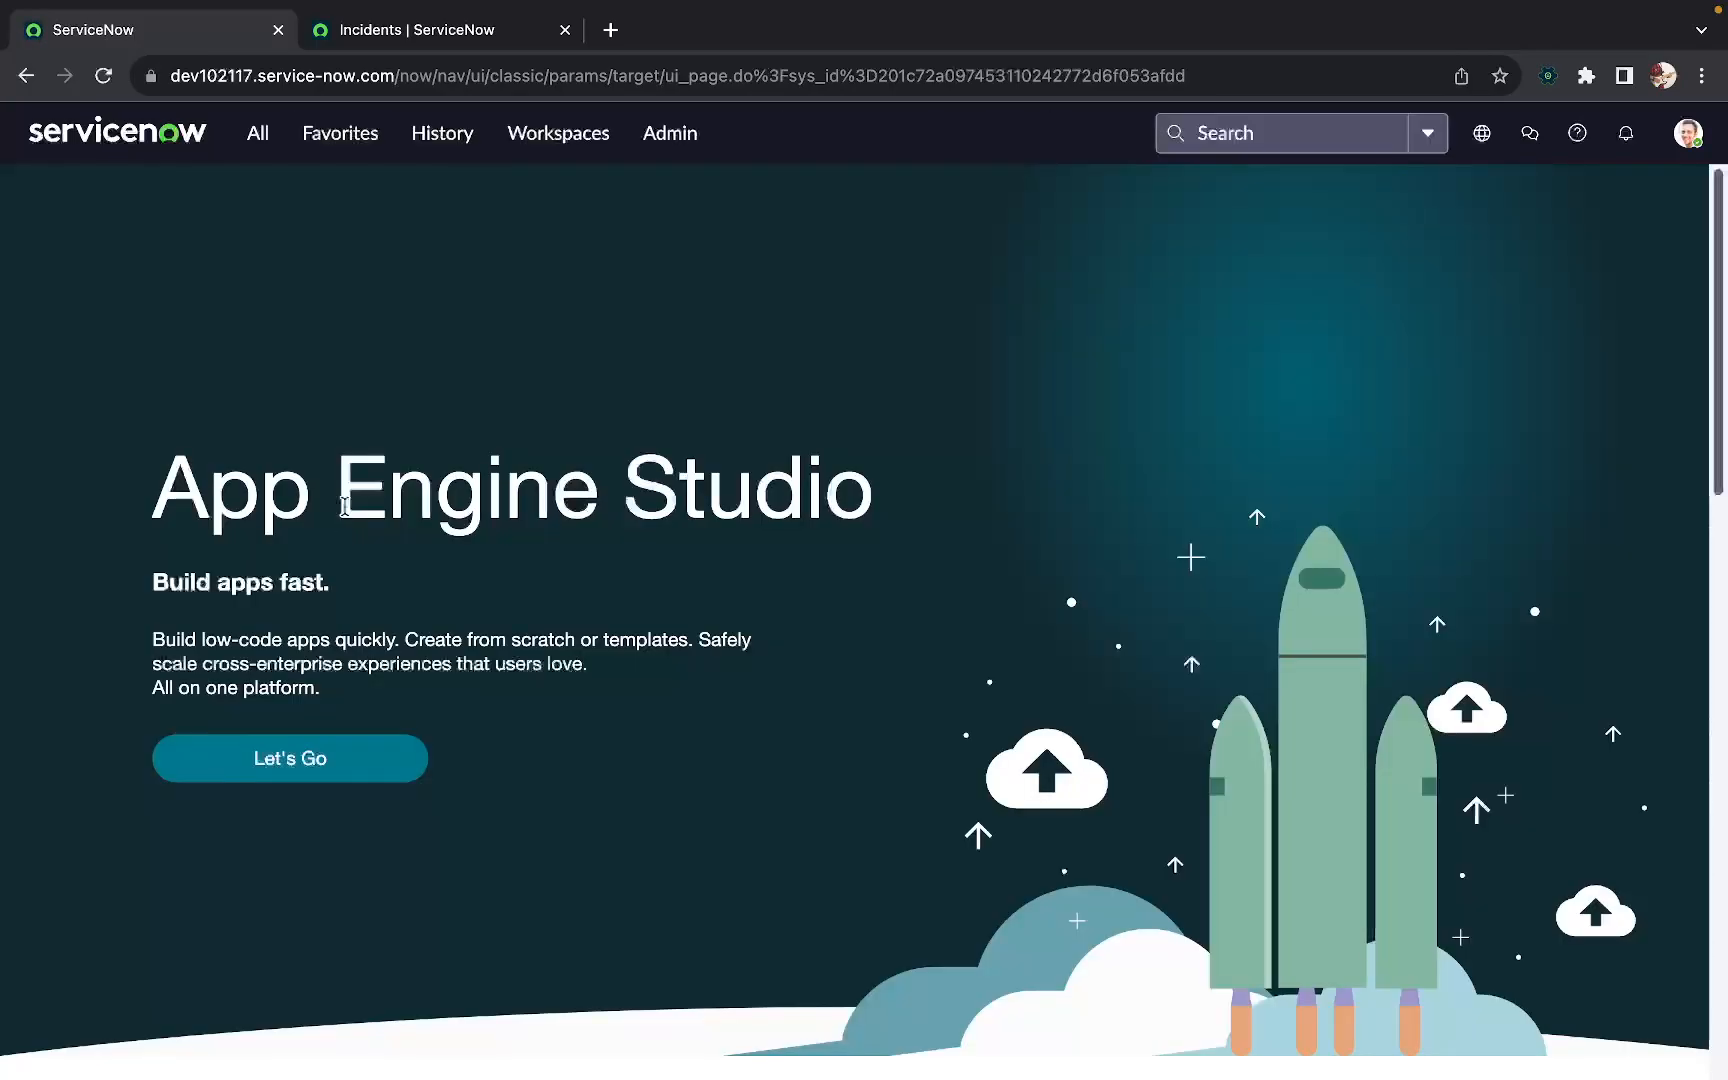
click(350, 147)
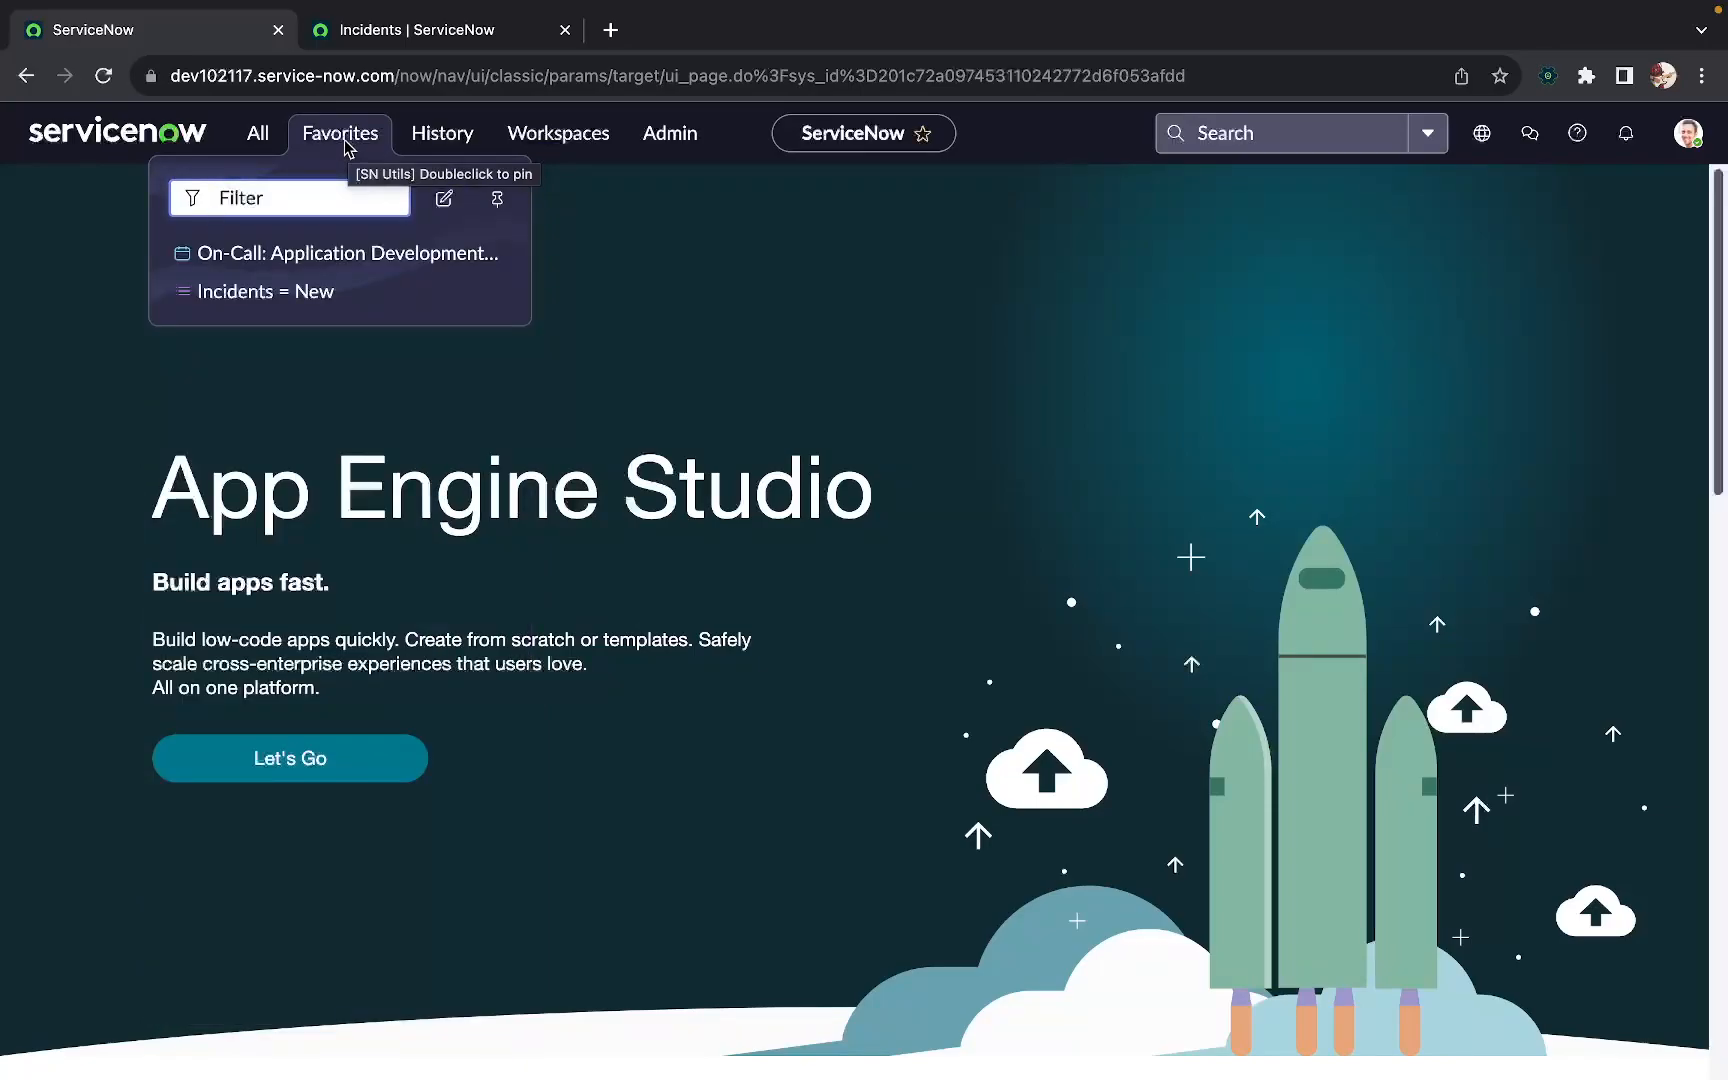
click(287, 299)
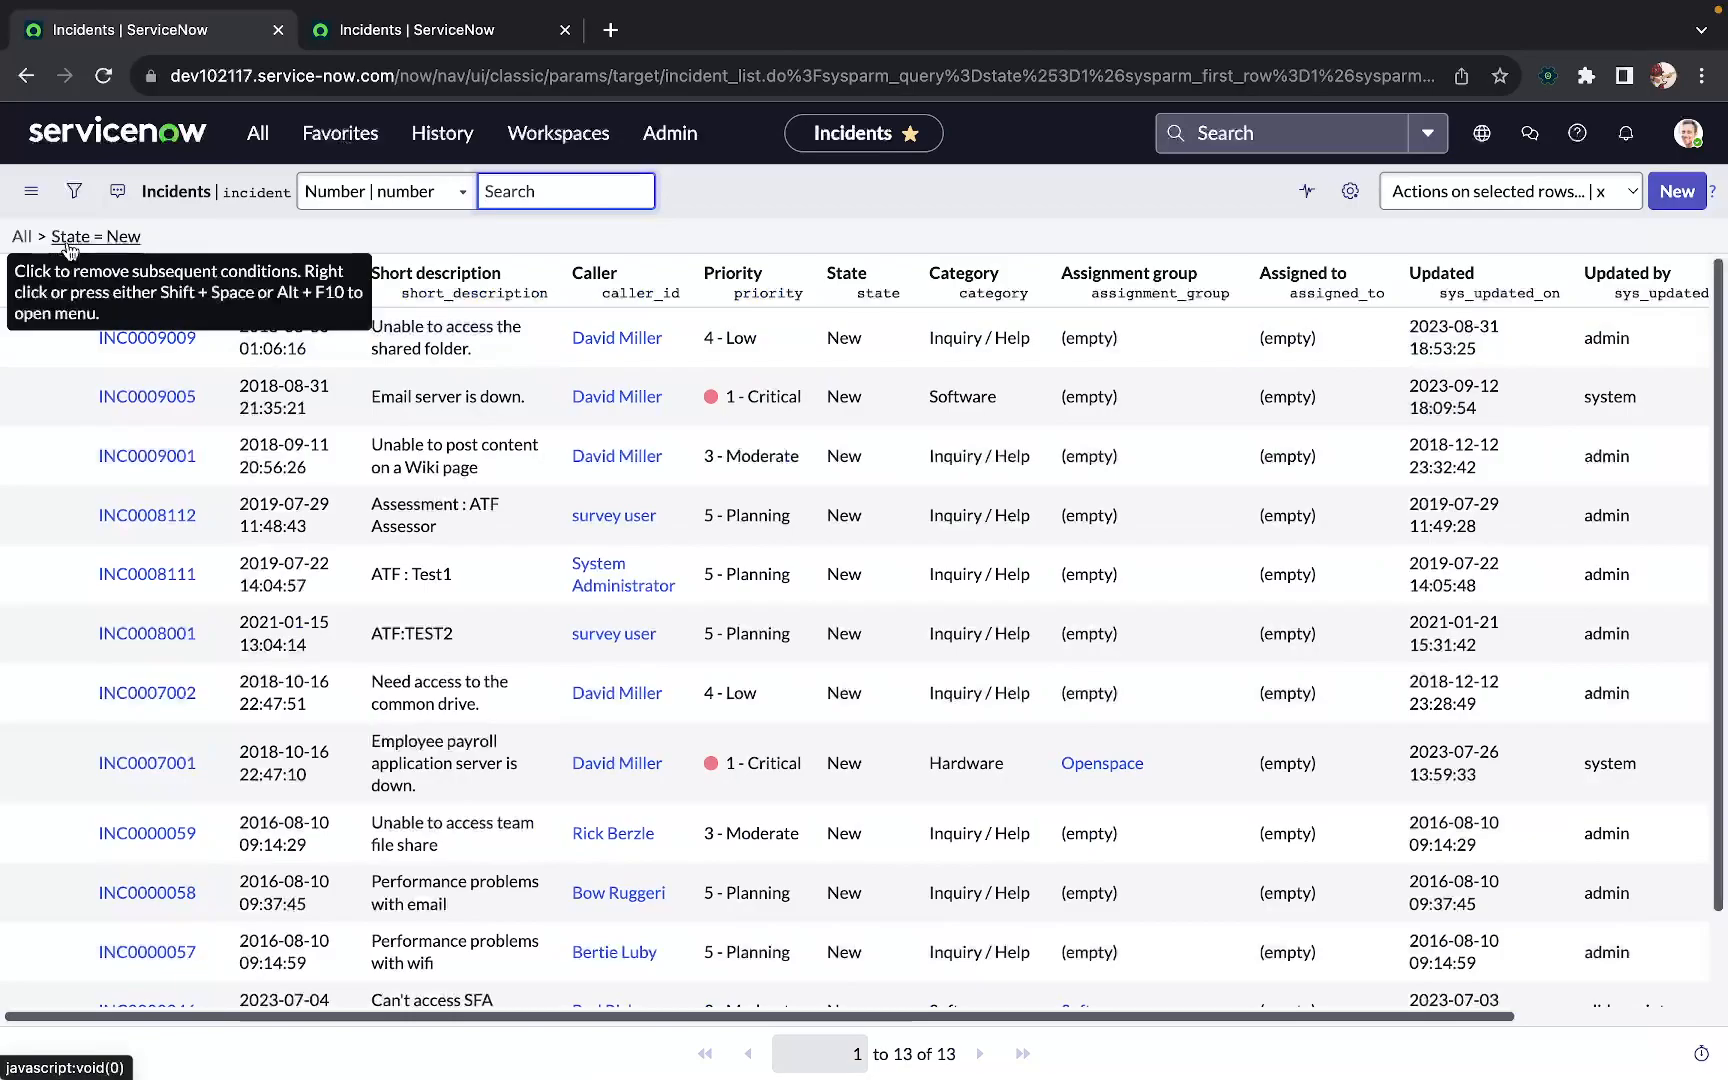
click(170, 118)
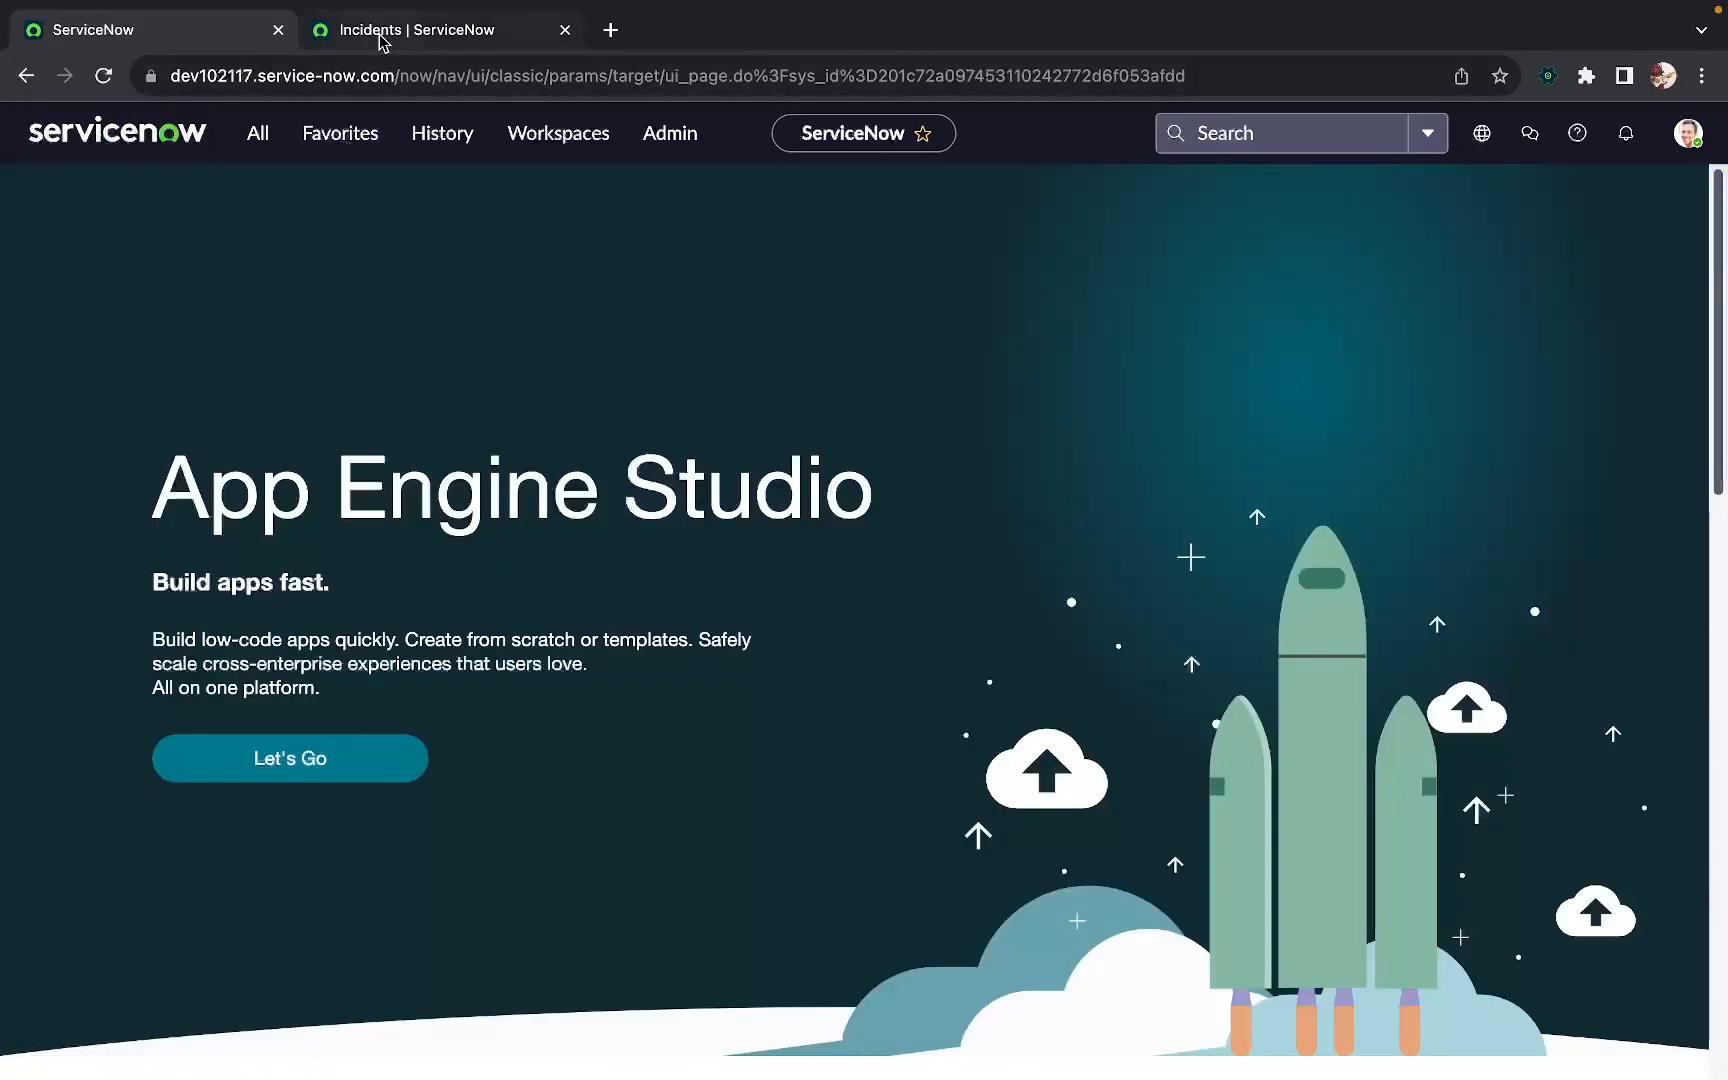
Switch back to the standalone incident list and examine its rows-per-page options
click(400, 29)
click(33, 136)
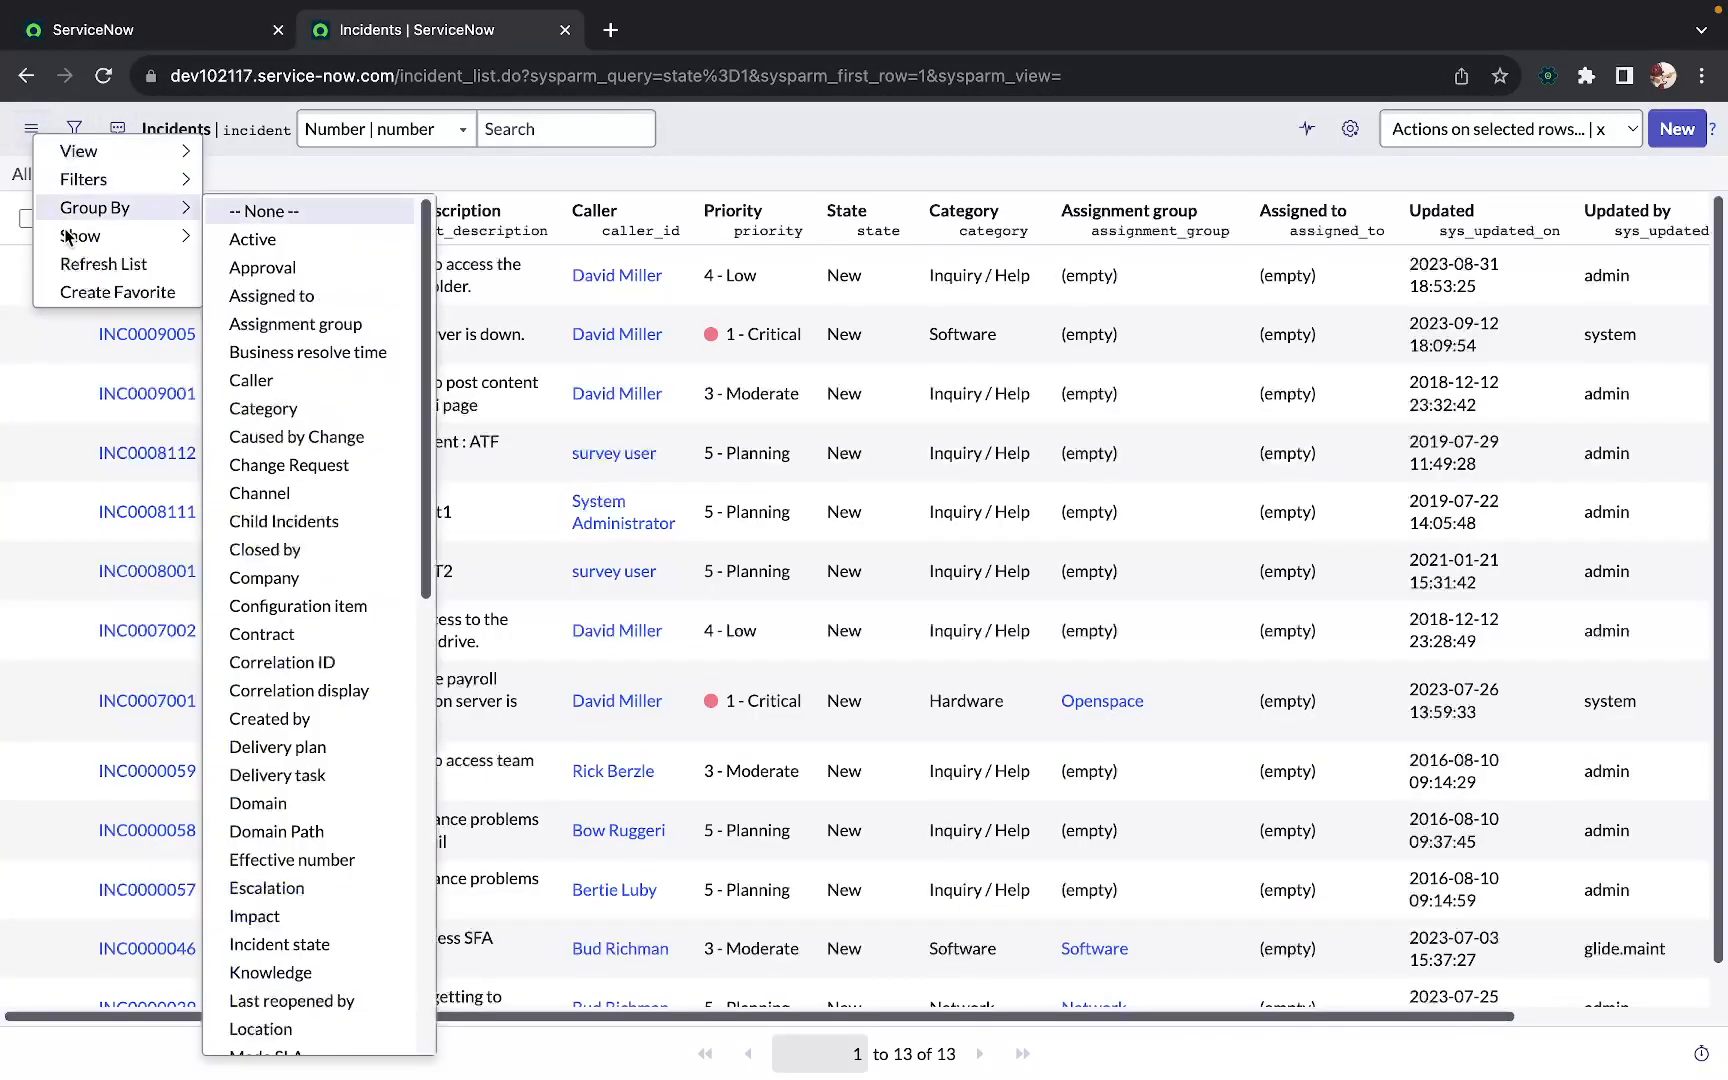
mouse_move(120, 236)
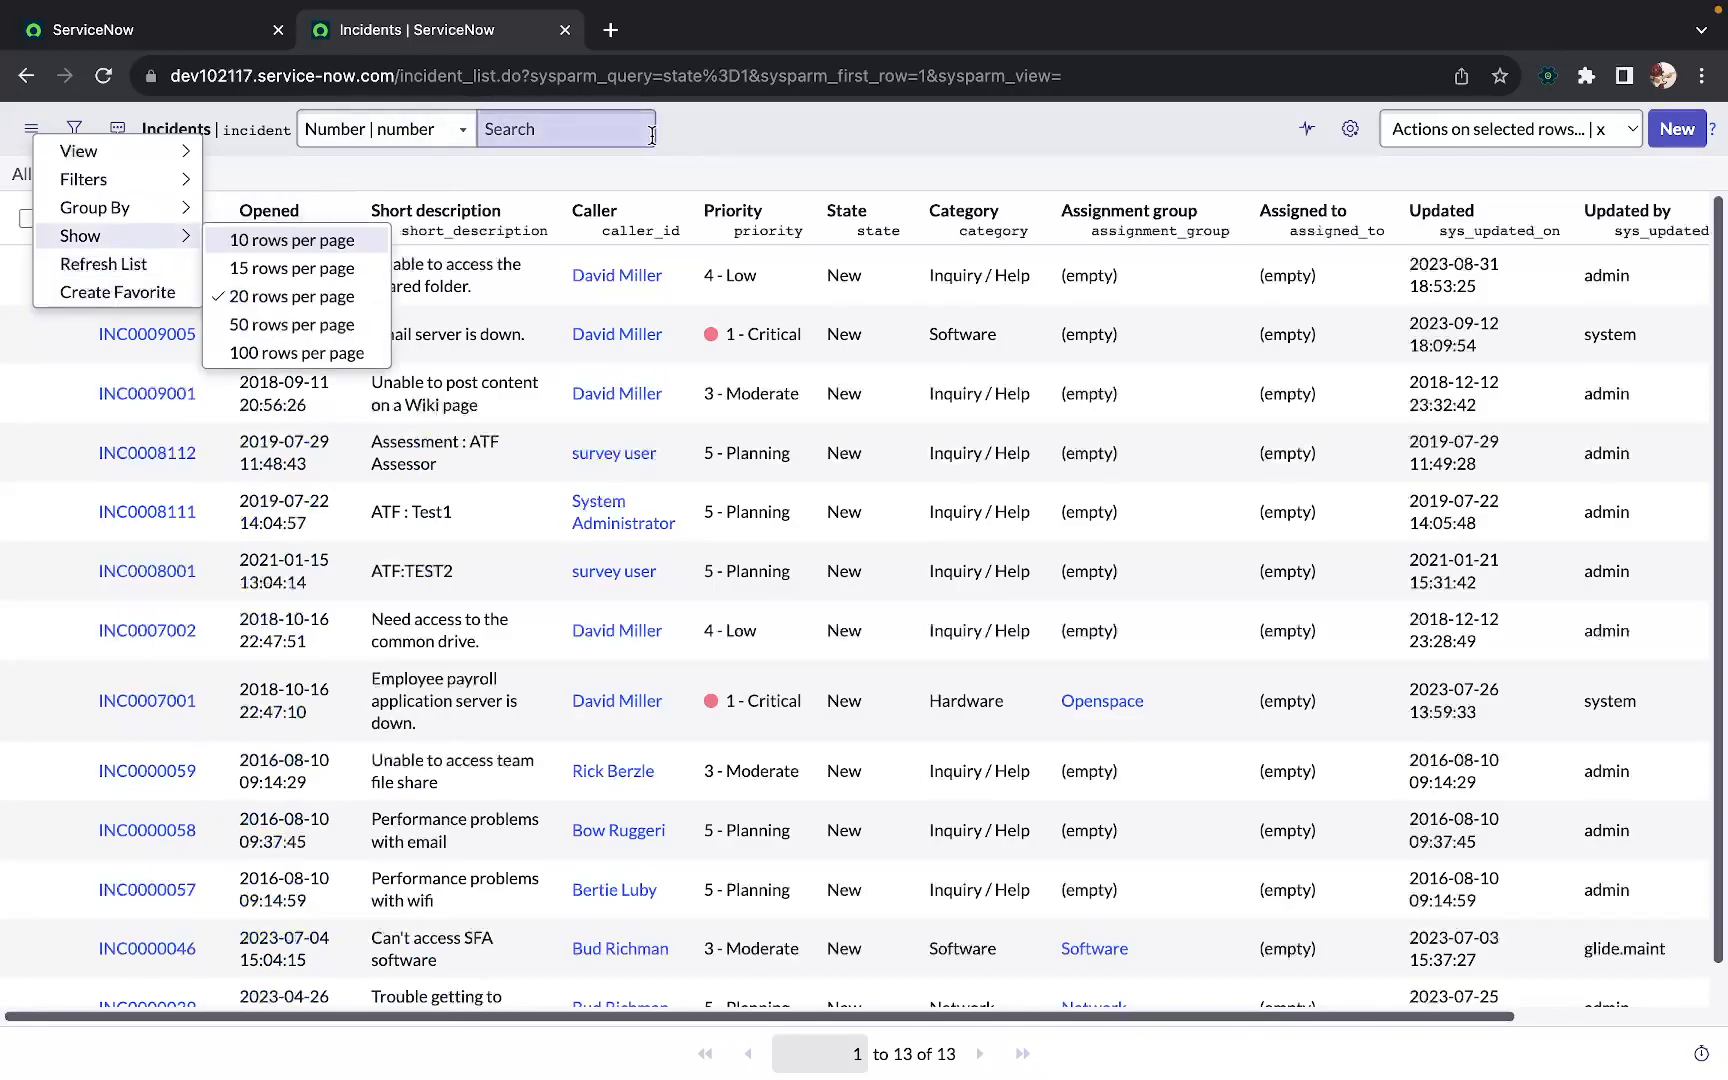
click(824, 150)
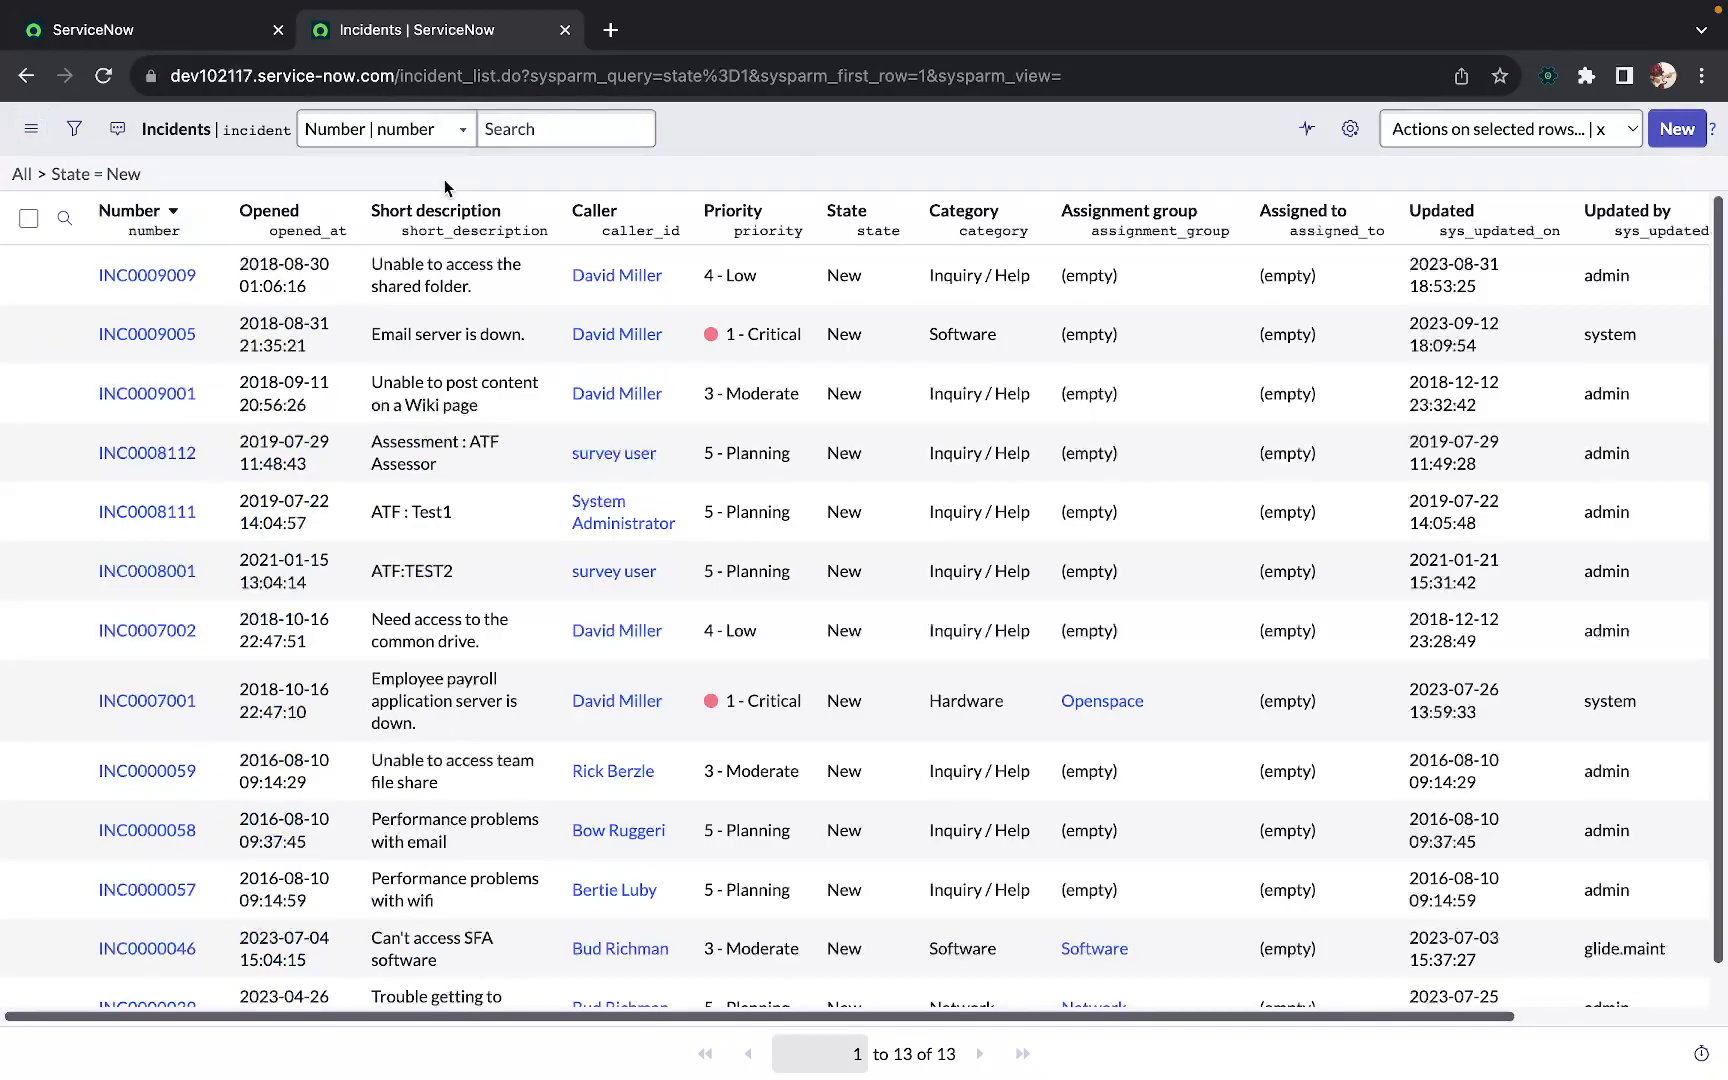
Remove the State = New condition through the breadcrumb to list all incidents
click(42, 178)
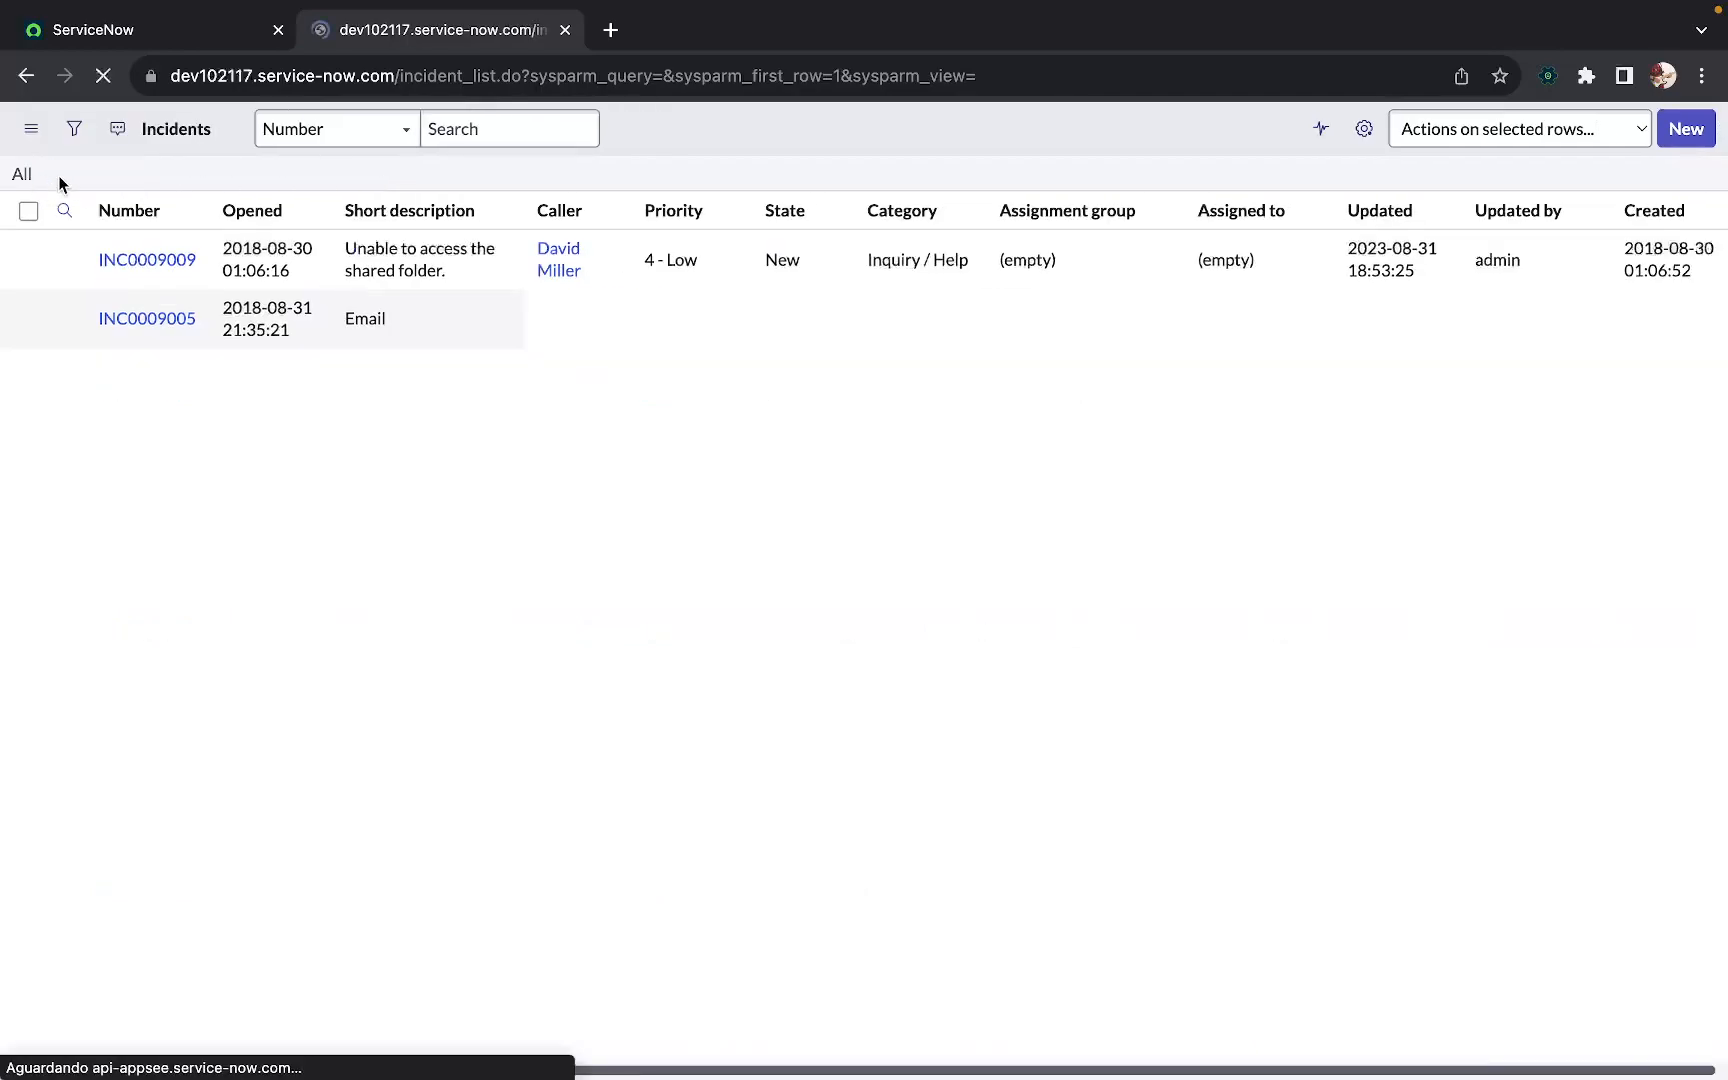
click(97, 137)
Show and hide the condition builder and the natural language filter above the incident list
click(73, 129)
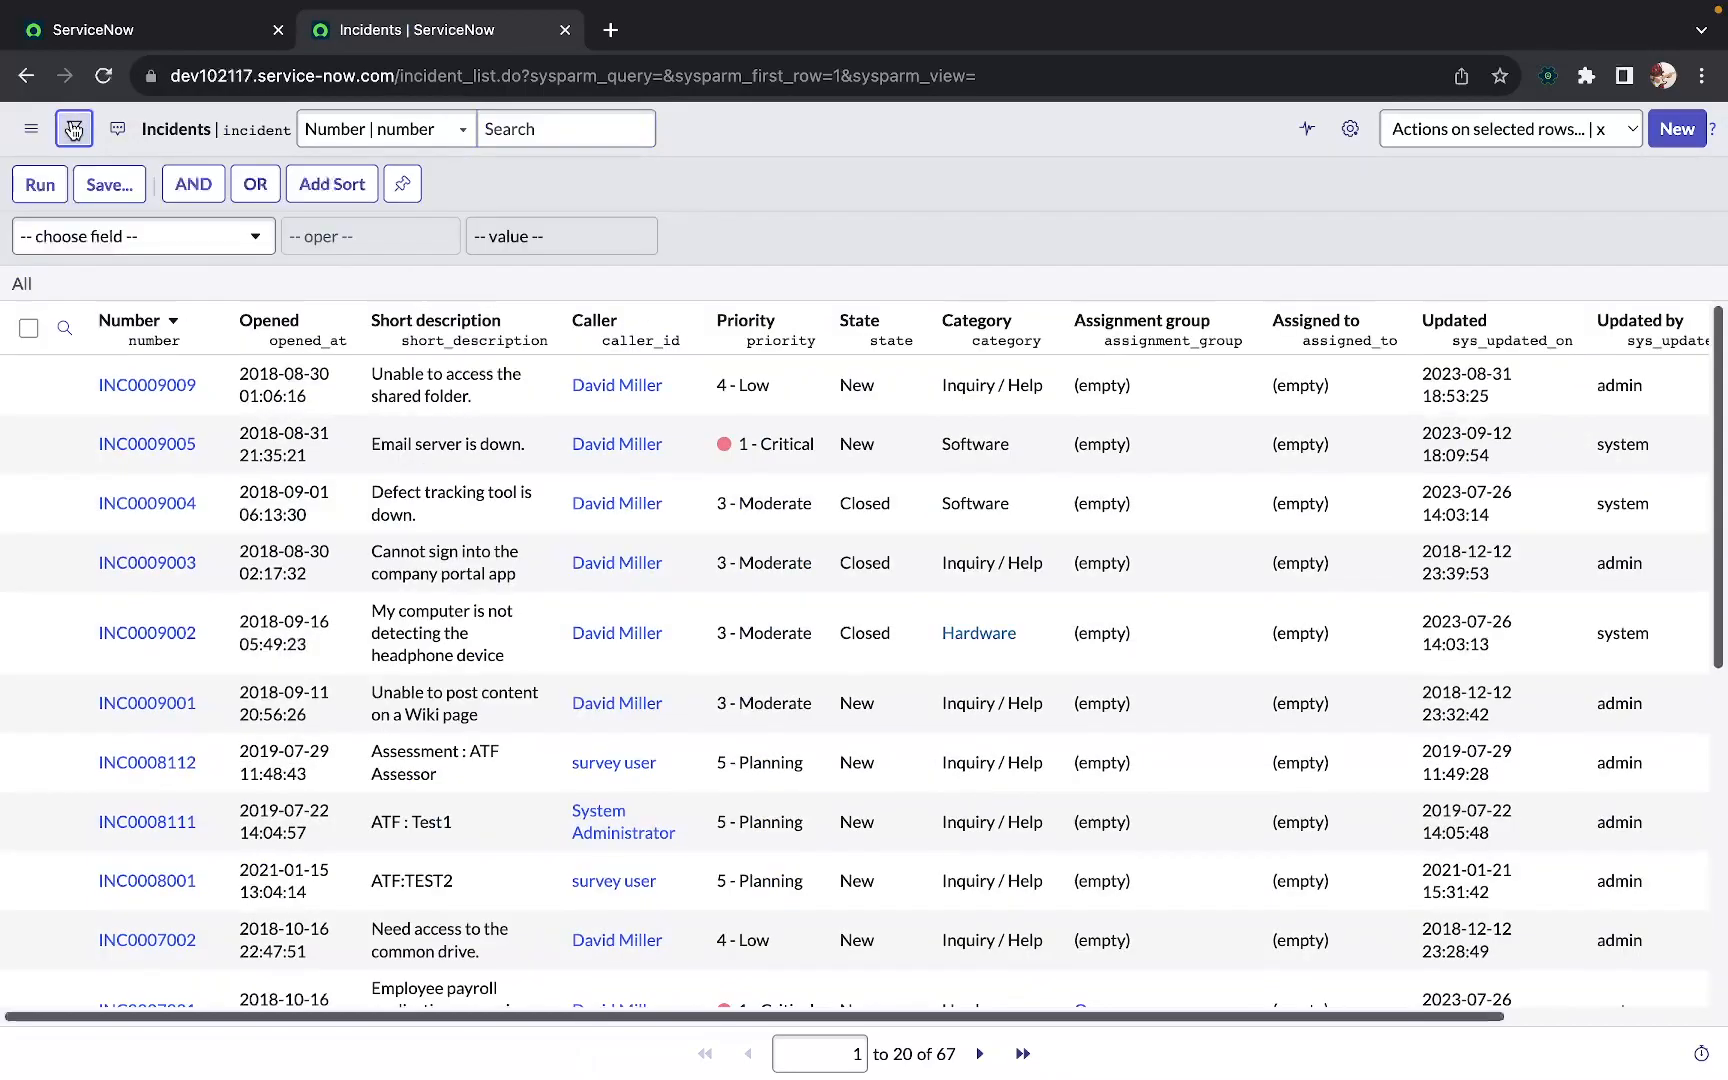
click(74, 128)
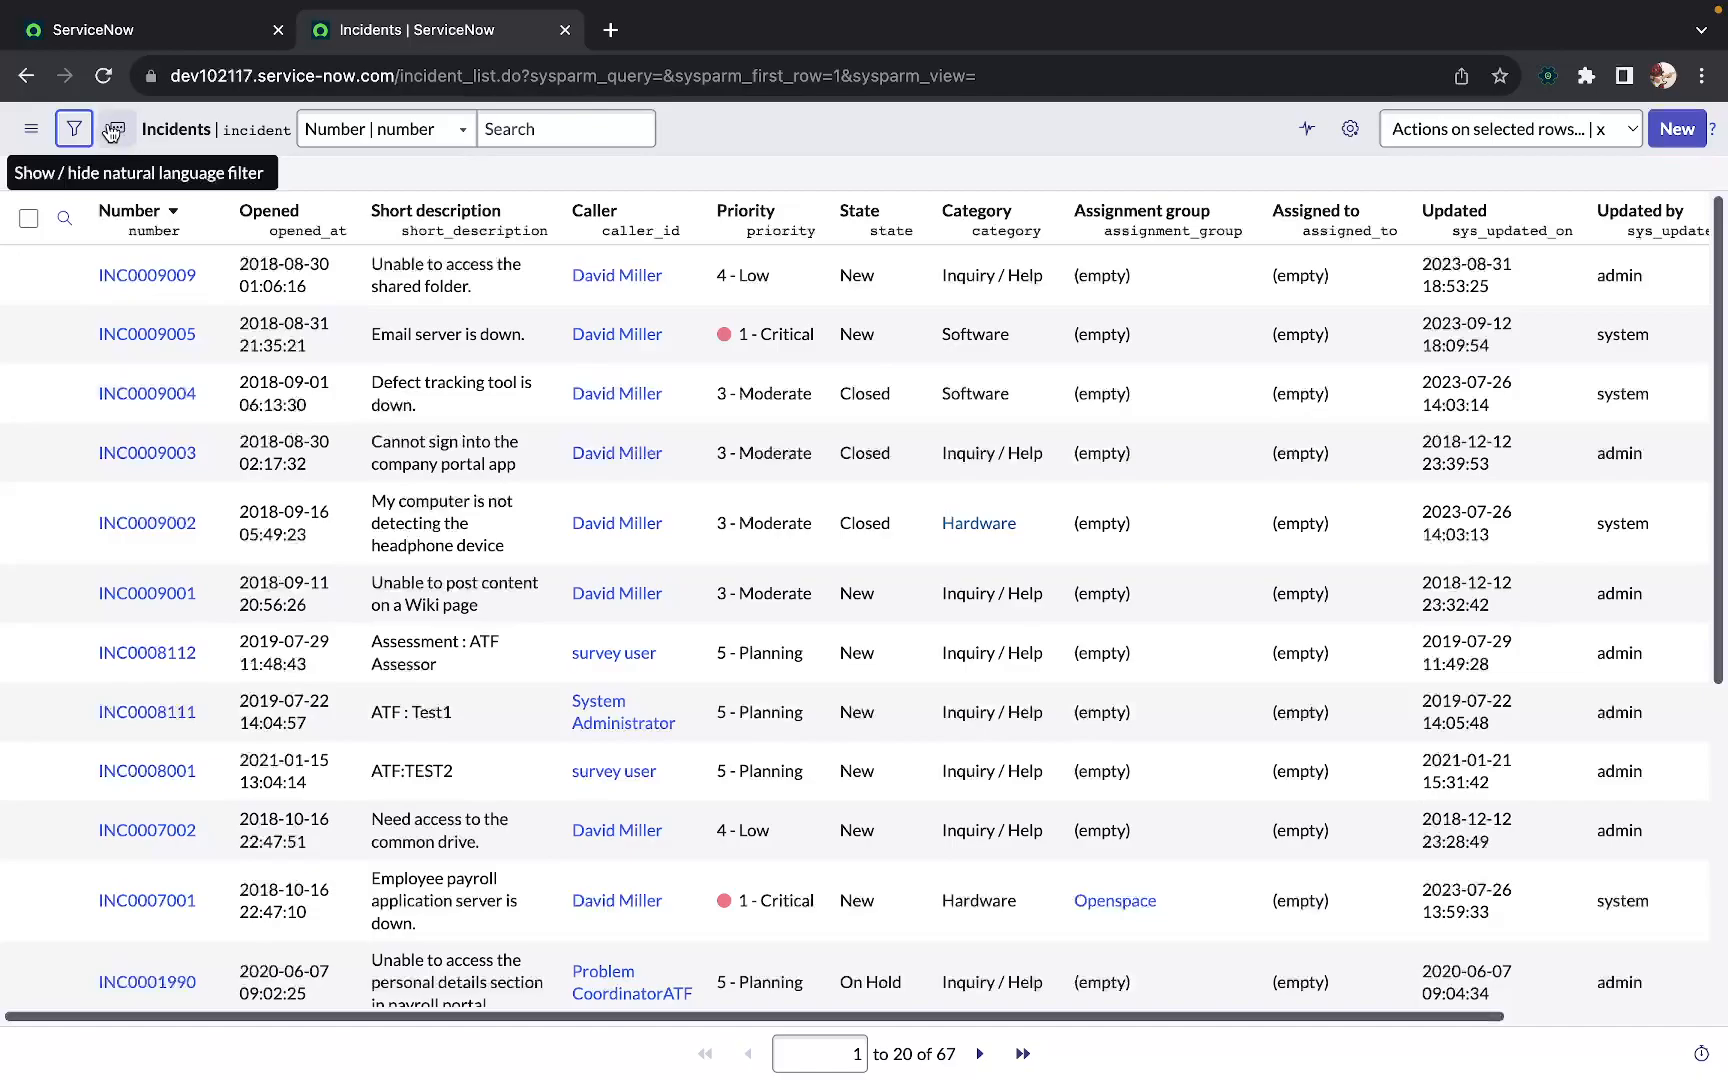
click(113, 130)
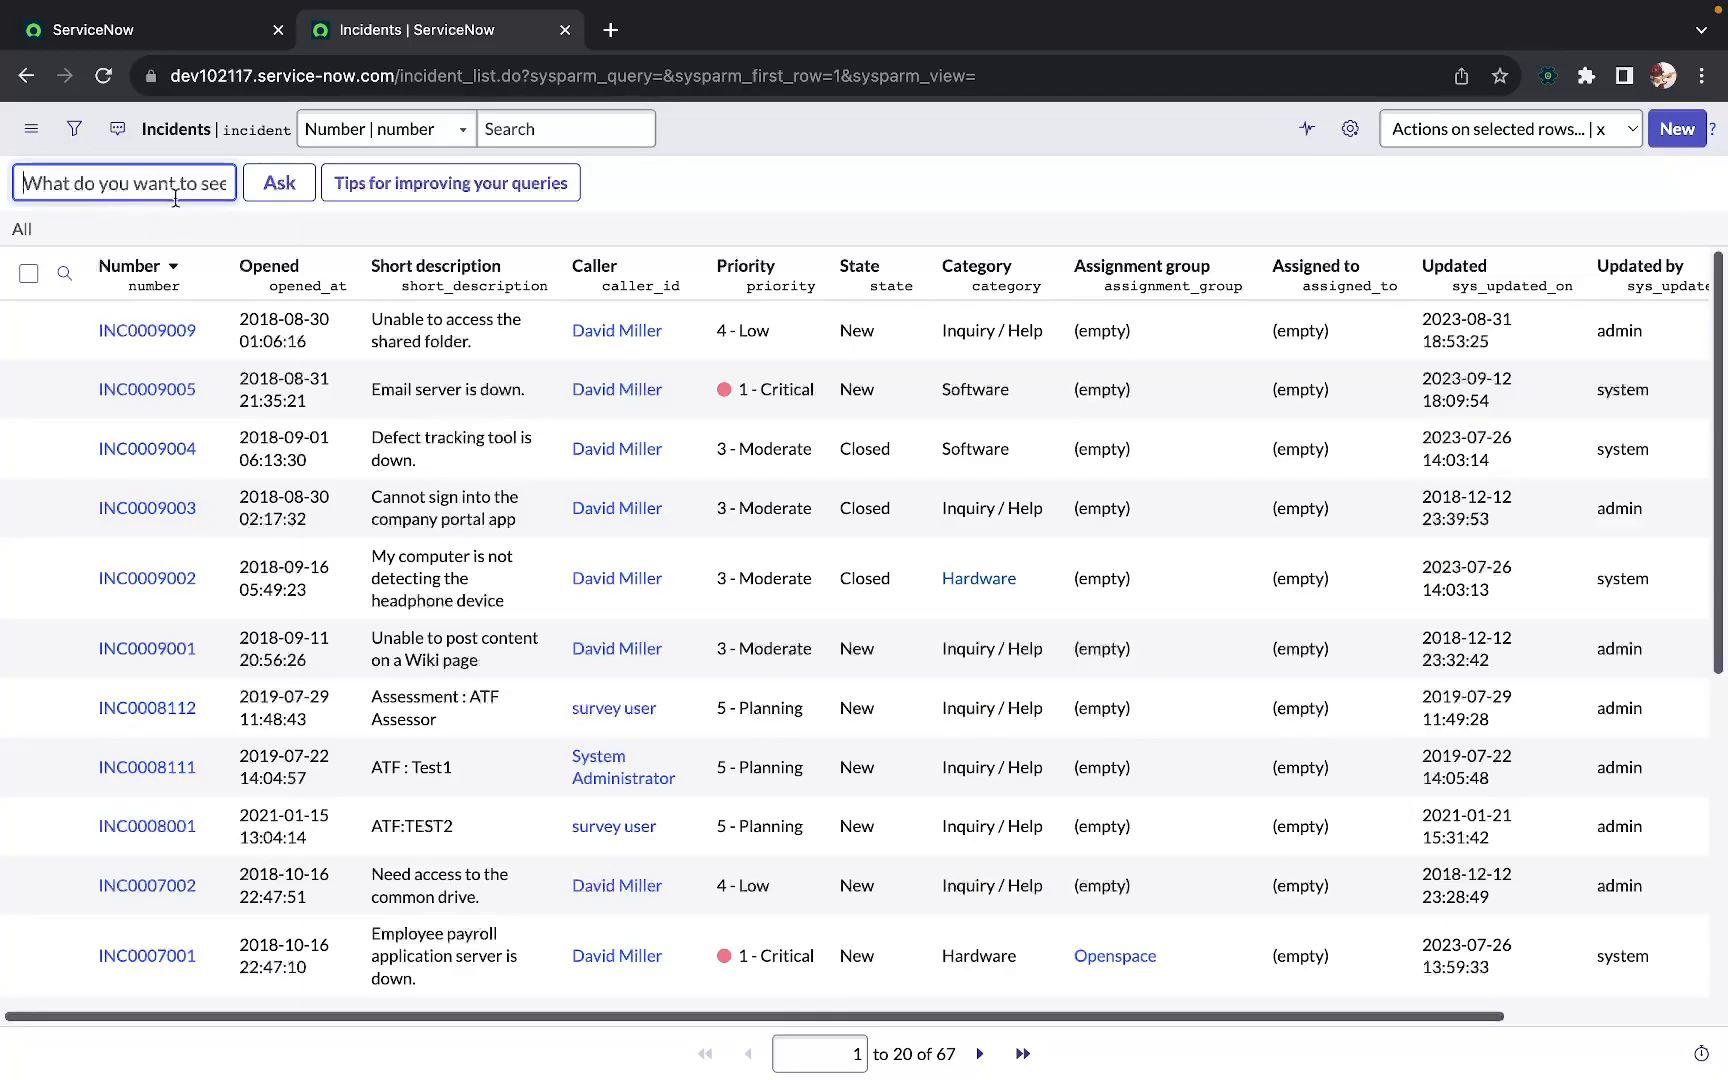
click(113, 136)
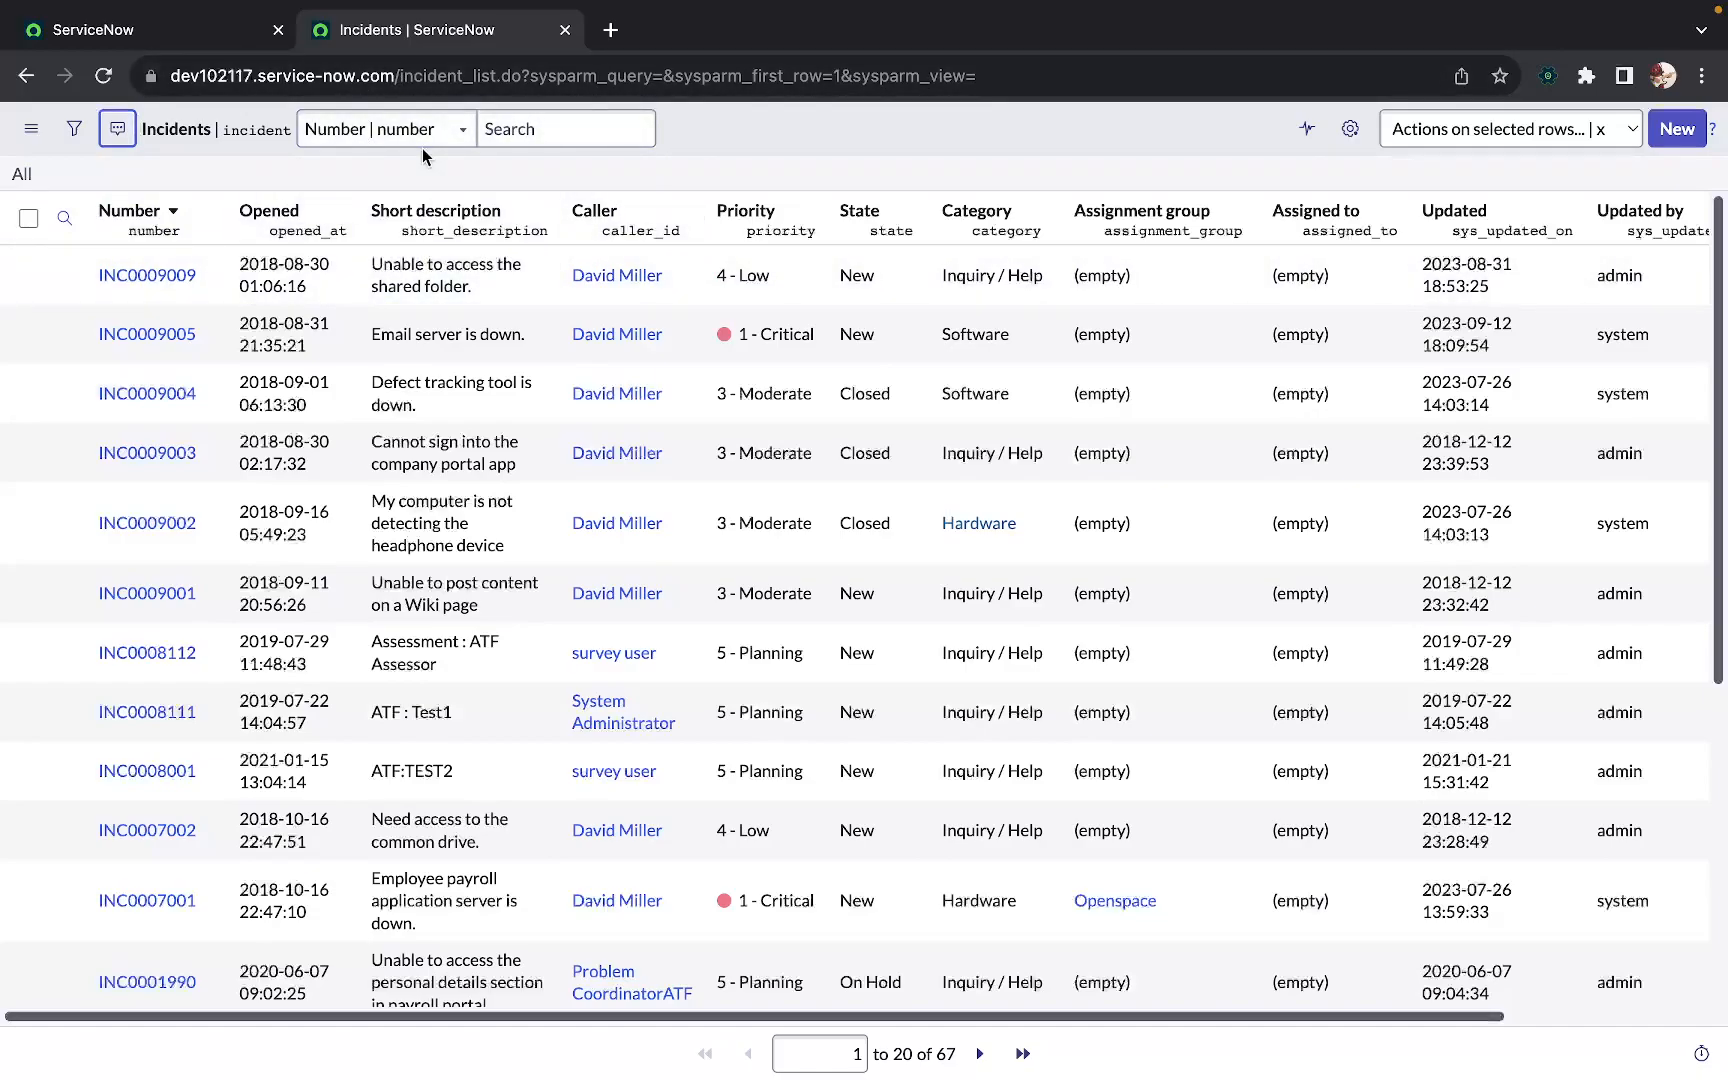
Set the list's search field to "for text" and review the other searchable fields
click(394, 138)
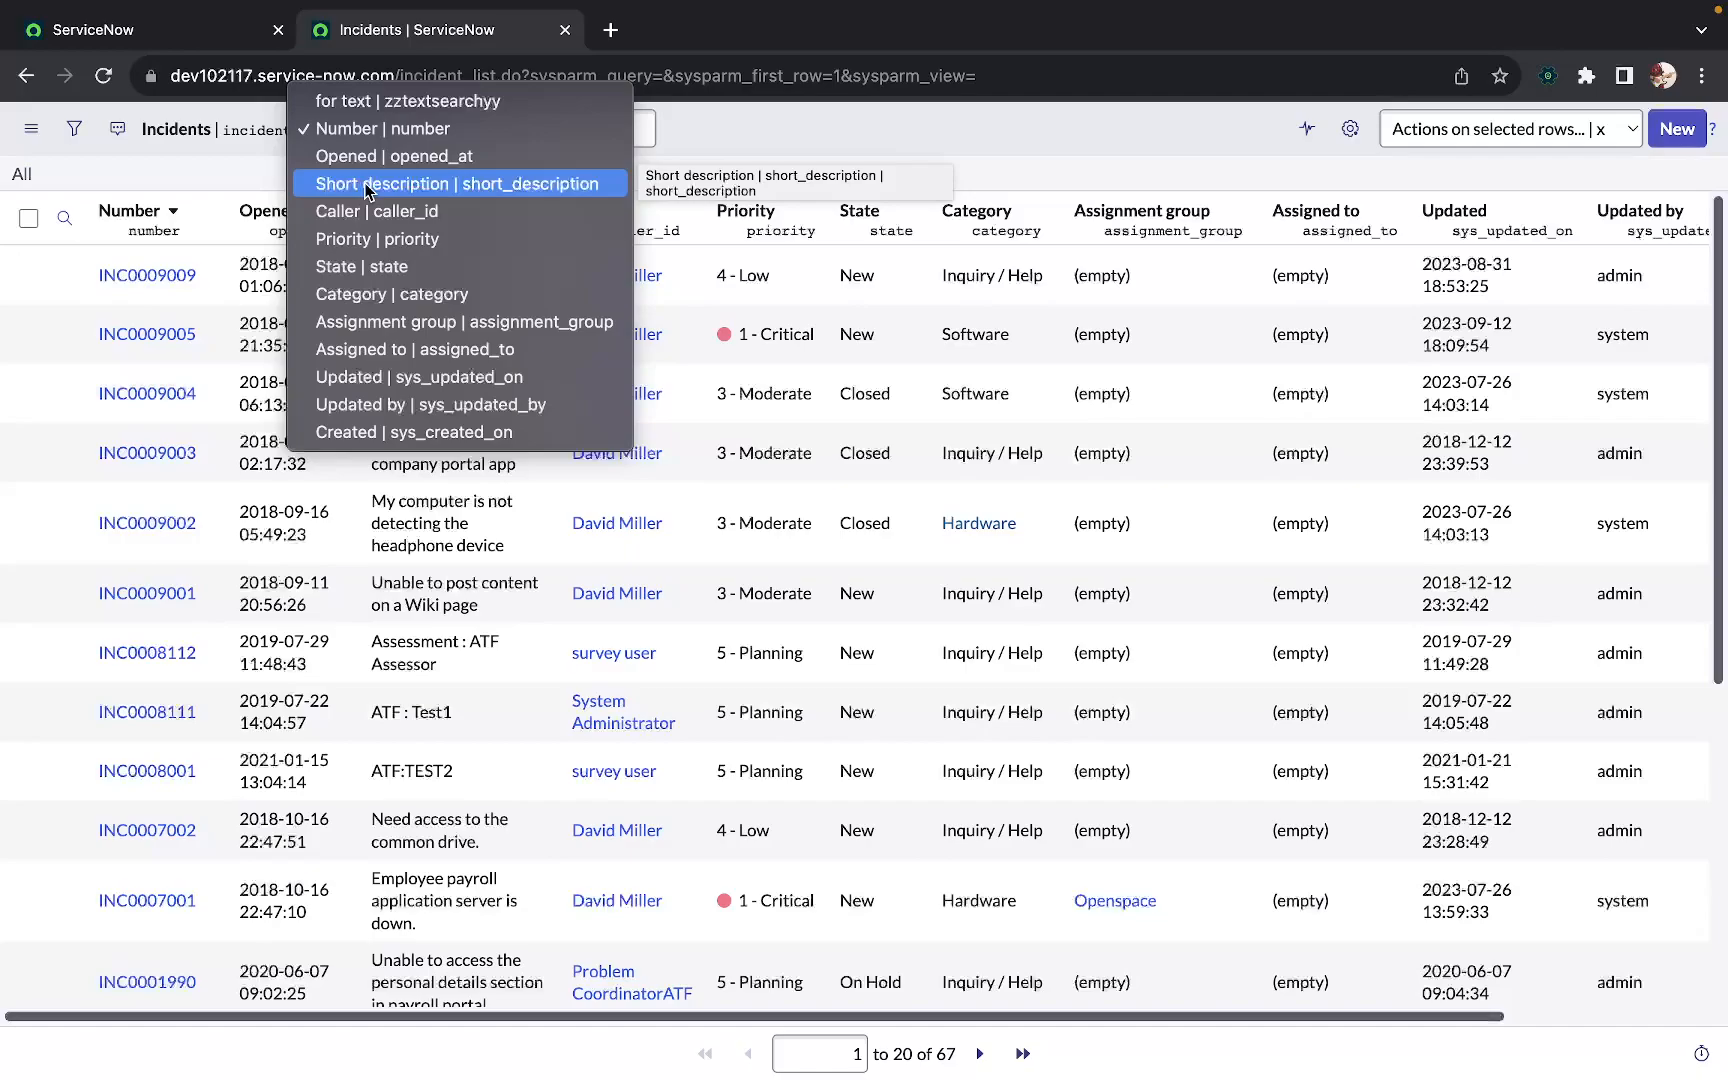
click(362, 104)
click(541, 126)
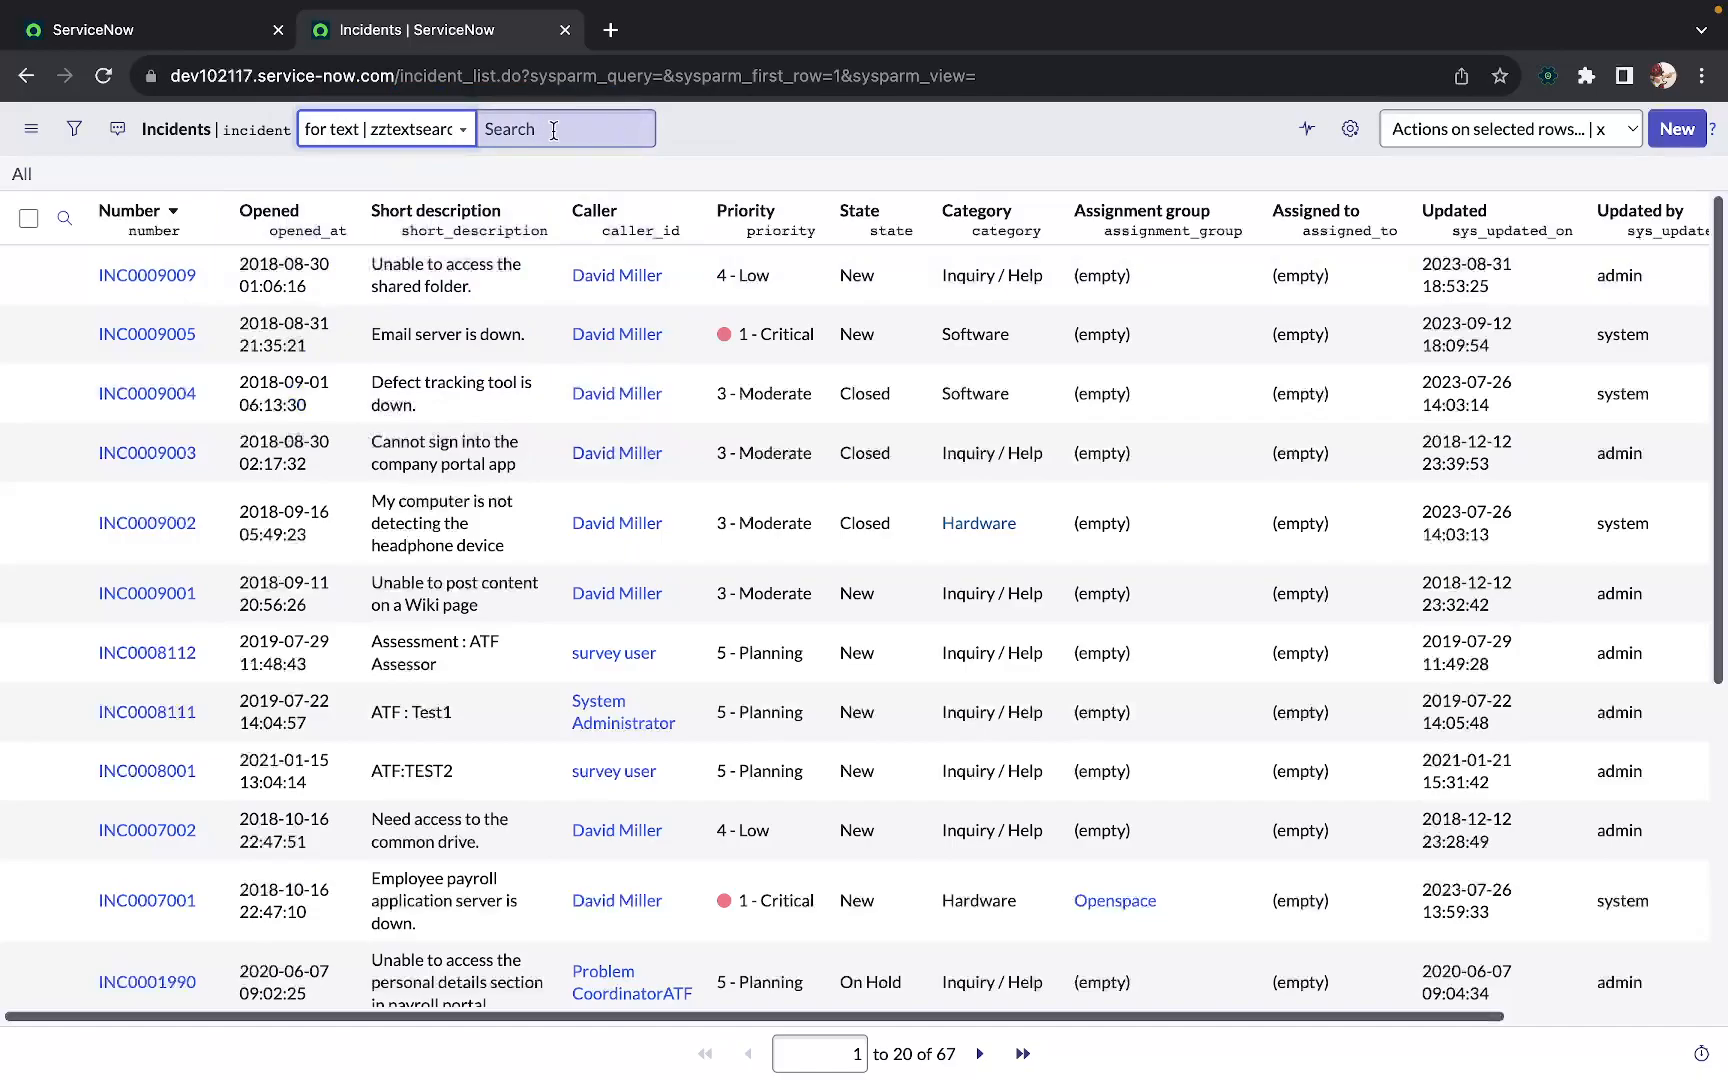
click(383, 132)
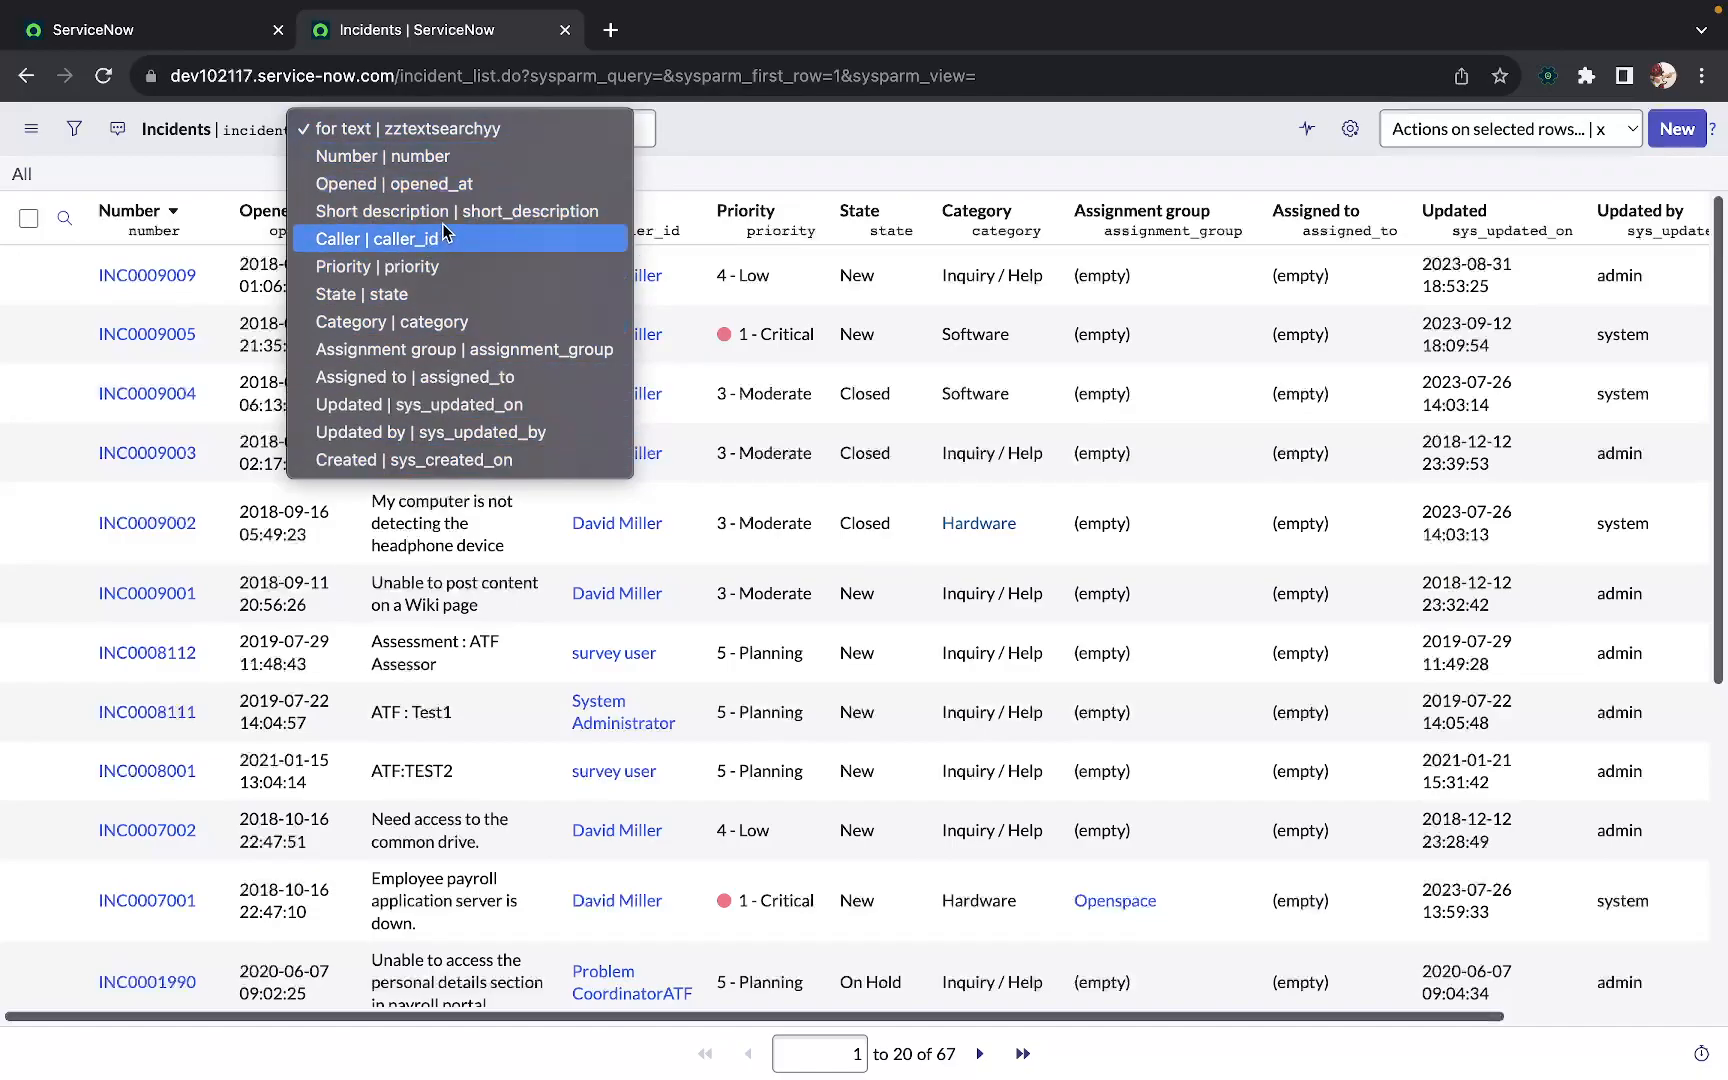
click(944, 127)
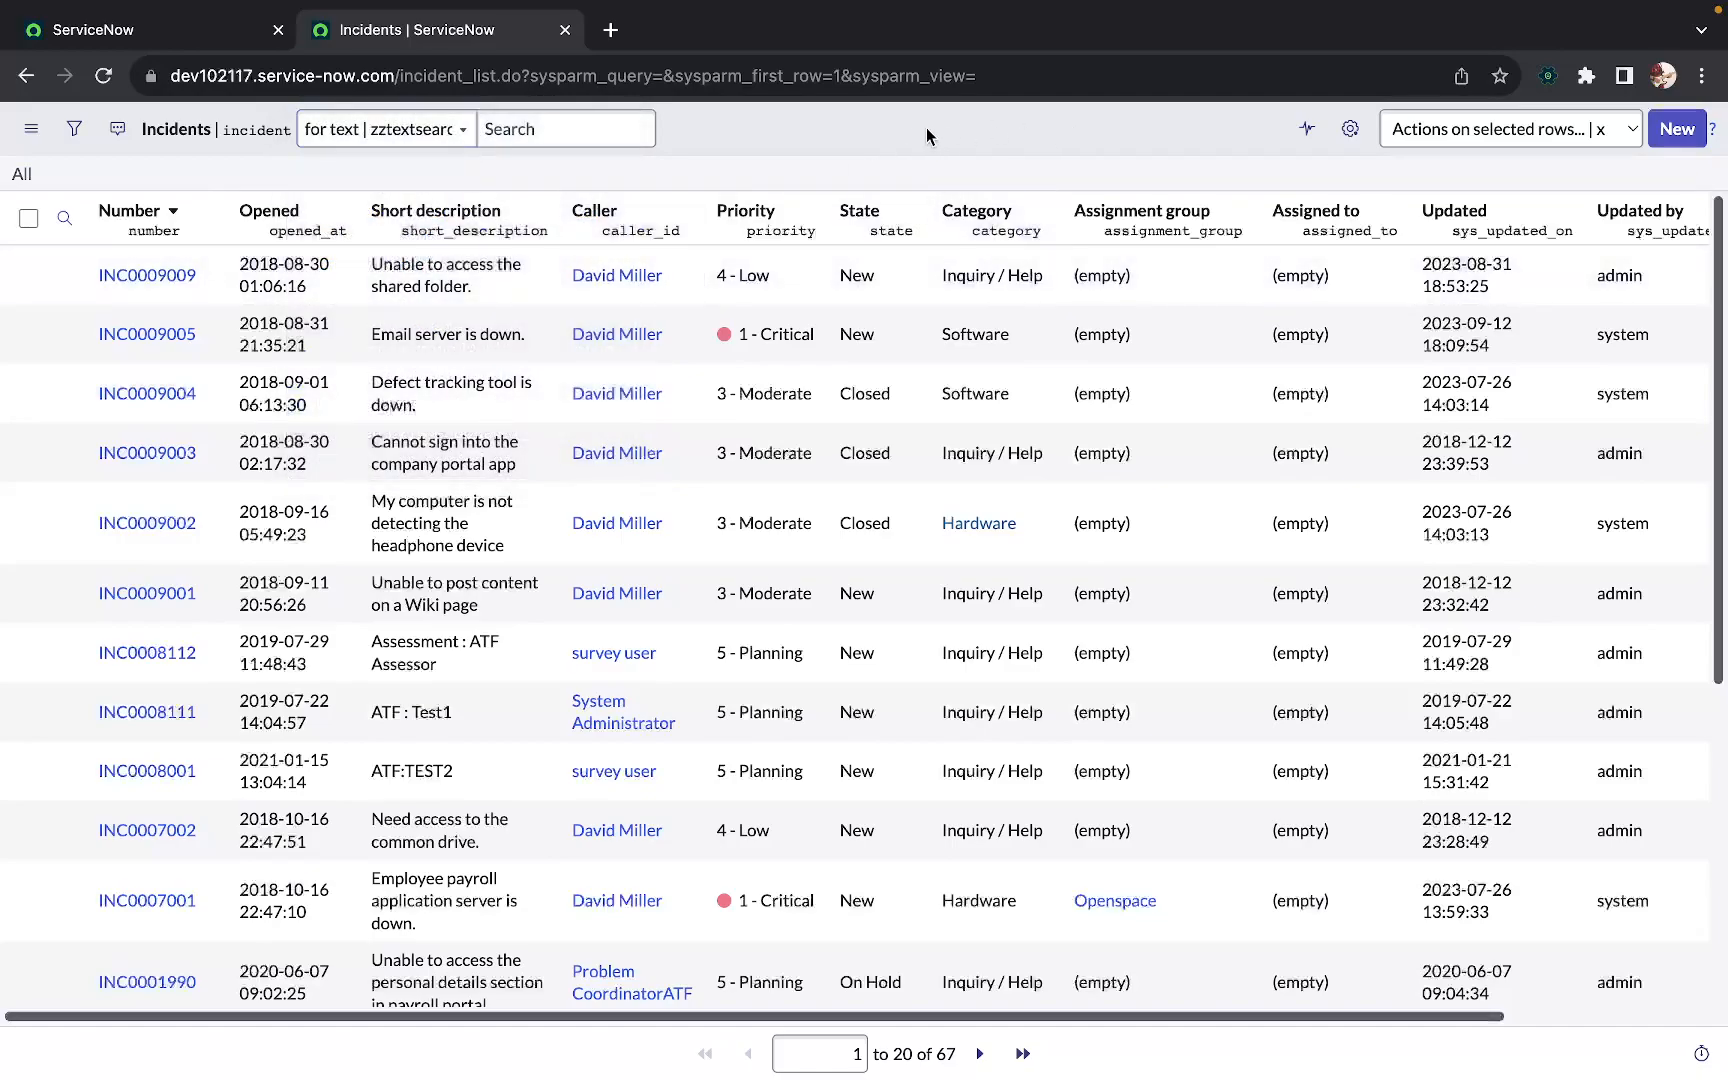
Open the Activity Stream for the incident list
click(1307, 129)
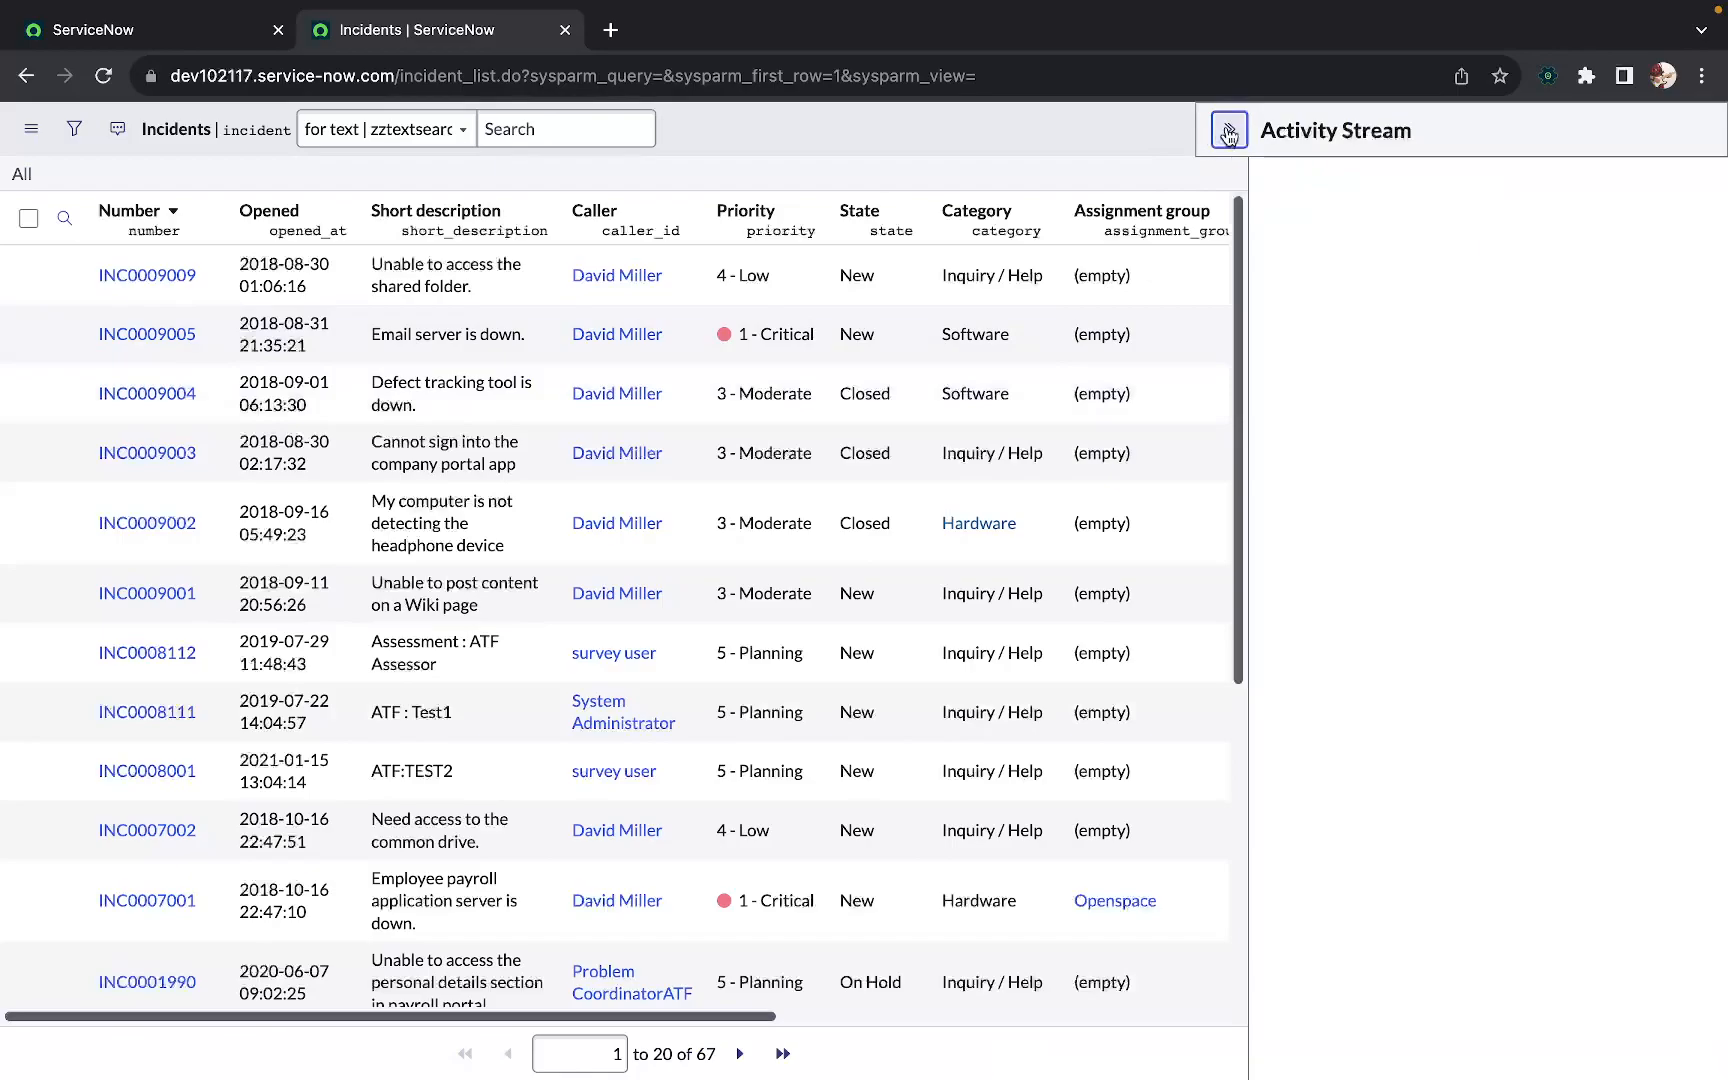
Look through the recent incident updates and attachments in the Activity Stream, and close it
scroll(1545, 525, down, 3)
scroll(1545, 525, down, 1)
scroll(1545, 525, up, 3)
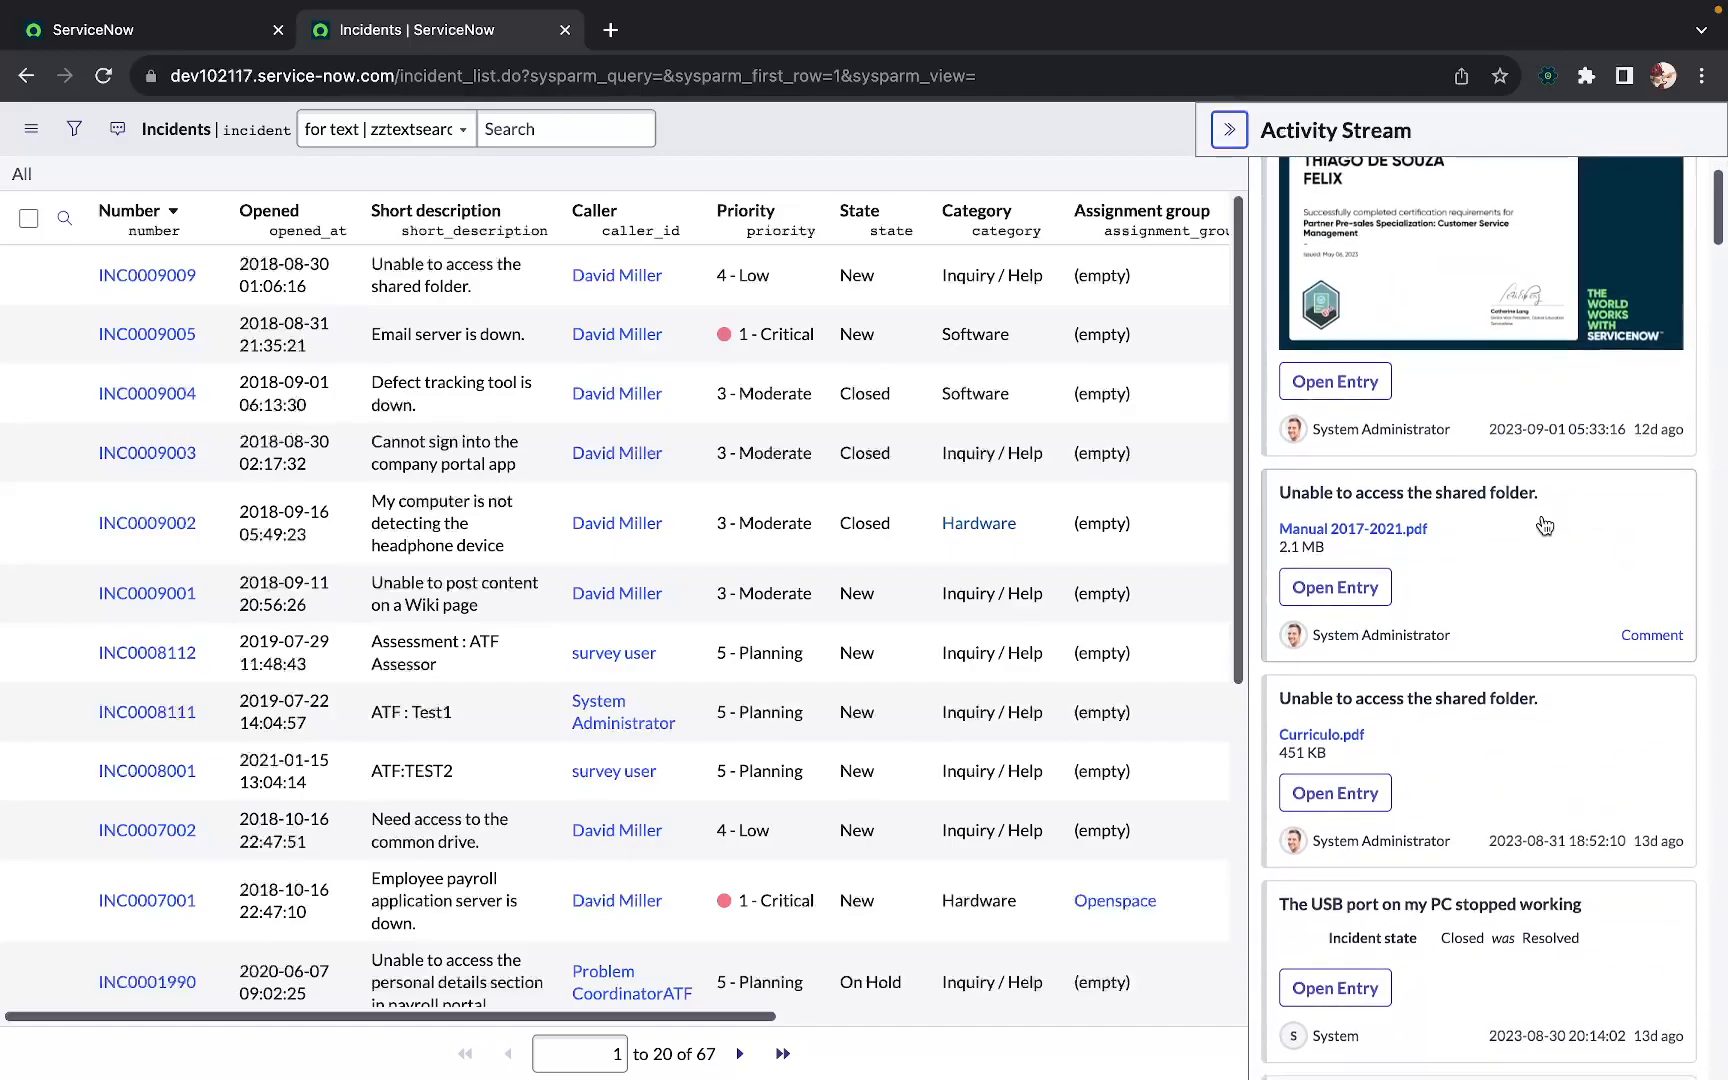
scroll(1545, 525, down, 2)
scroll(1545, 525, down, 4)
scroll(1545, 525, down, 3)
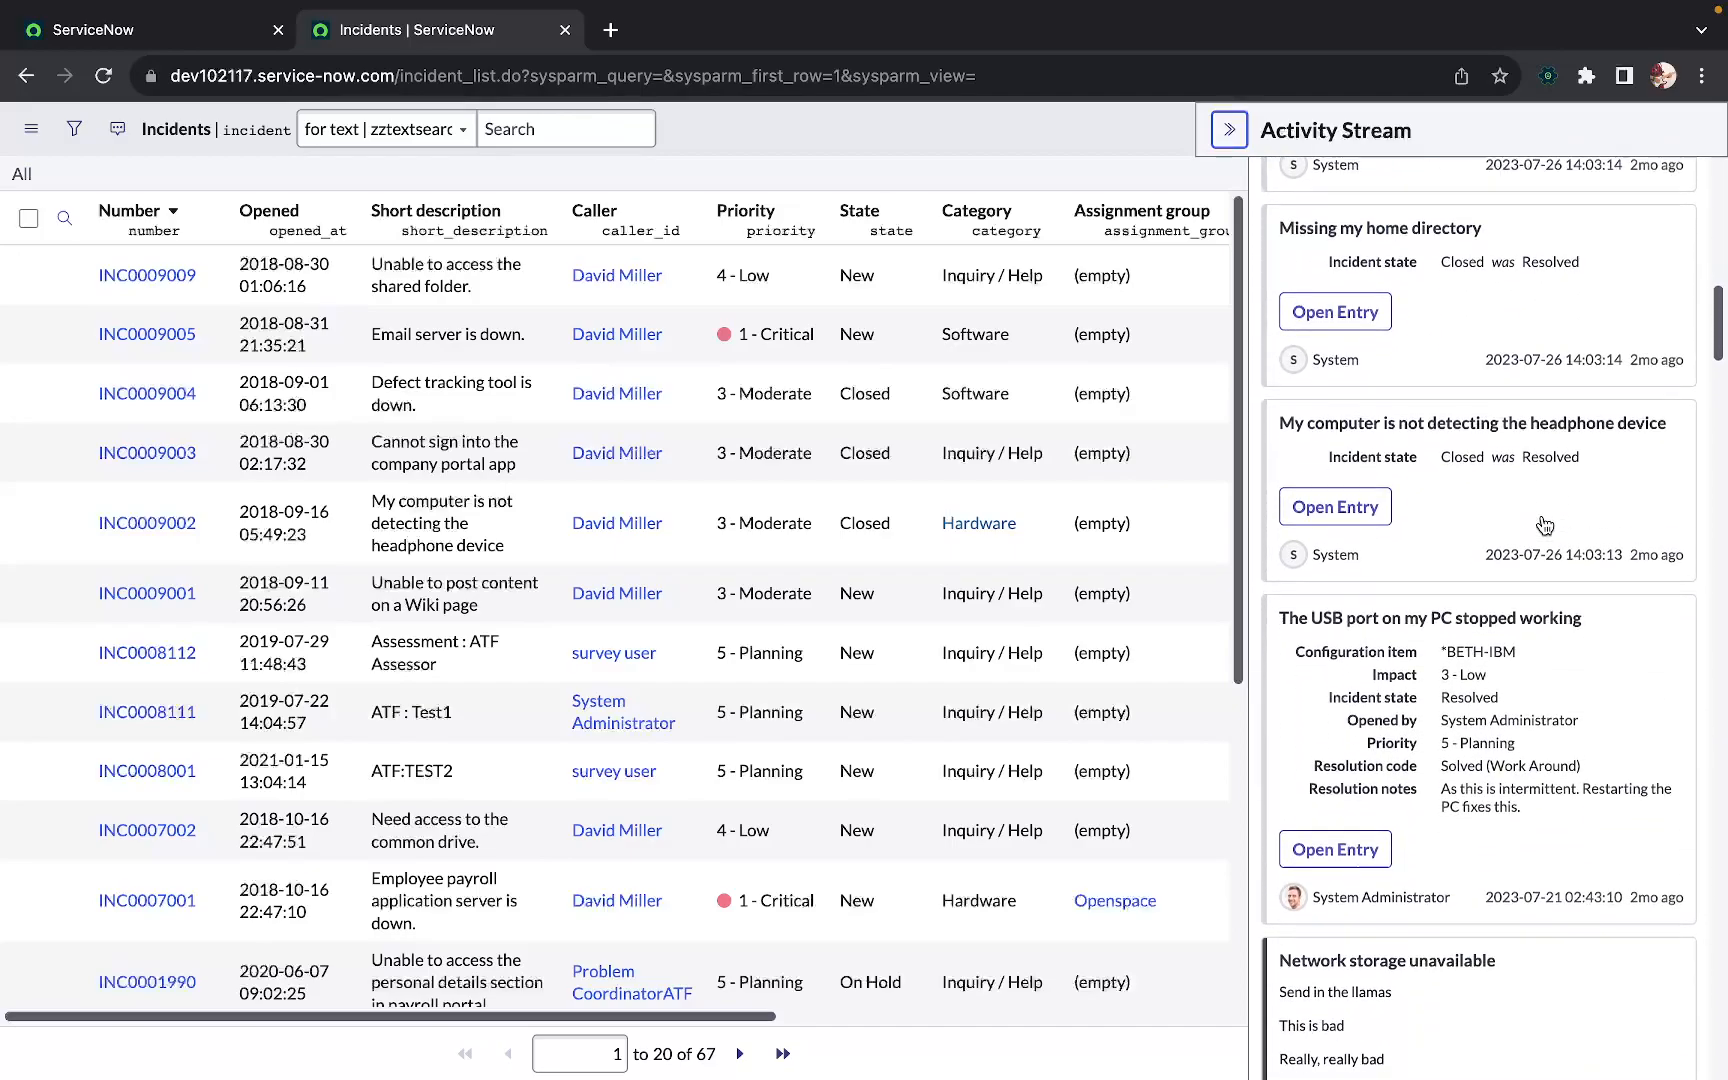
scroll(1545, 525, up, 8)
click(1229, 129)
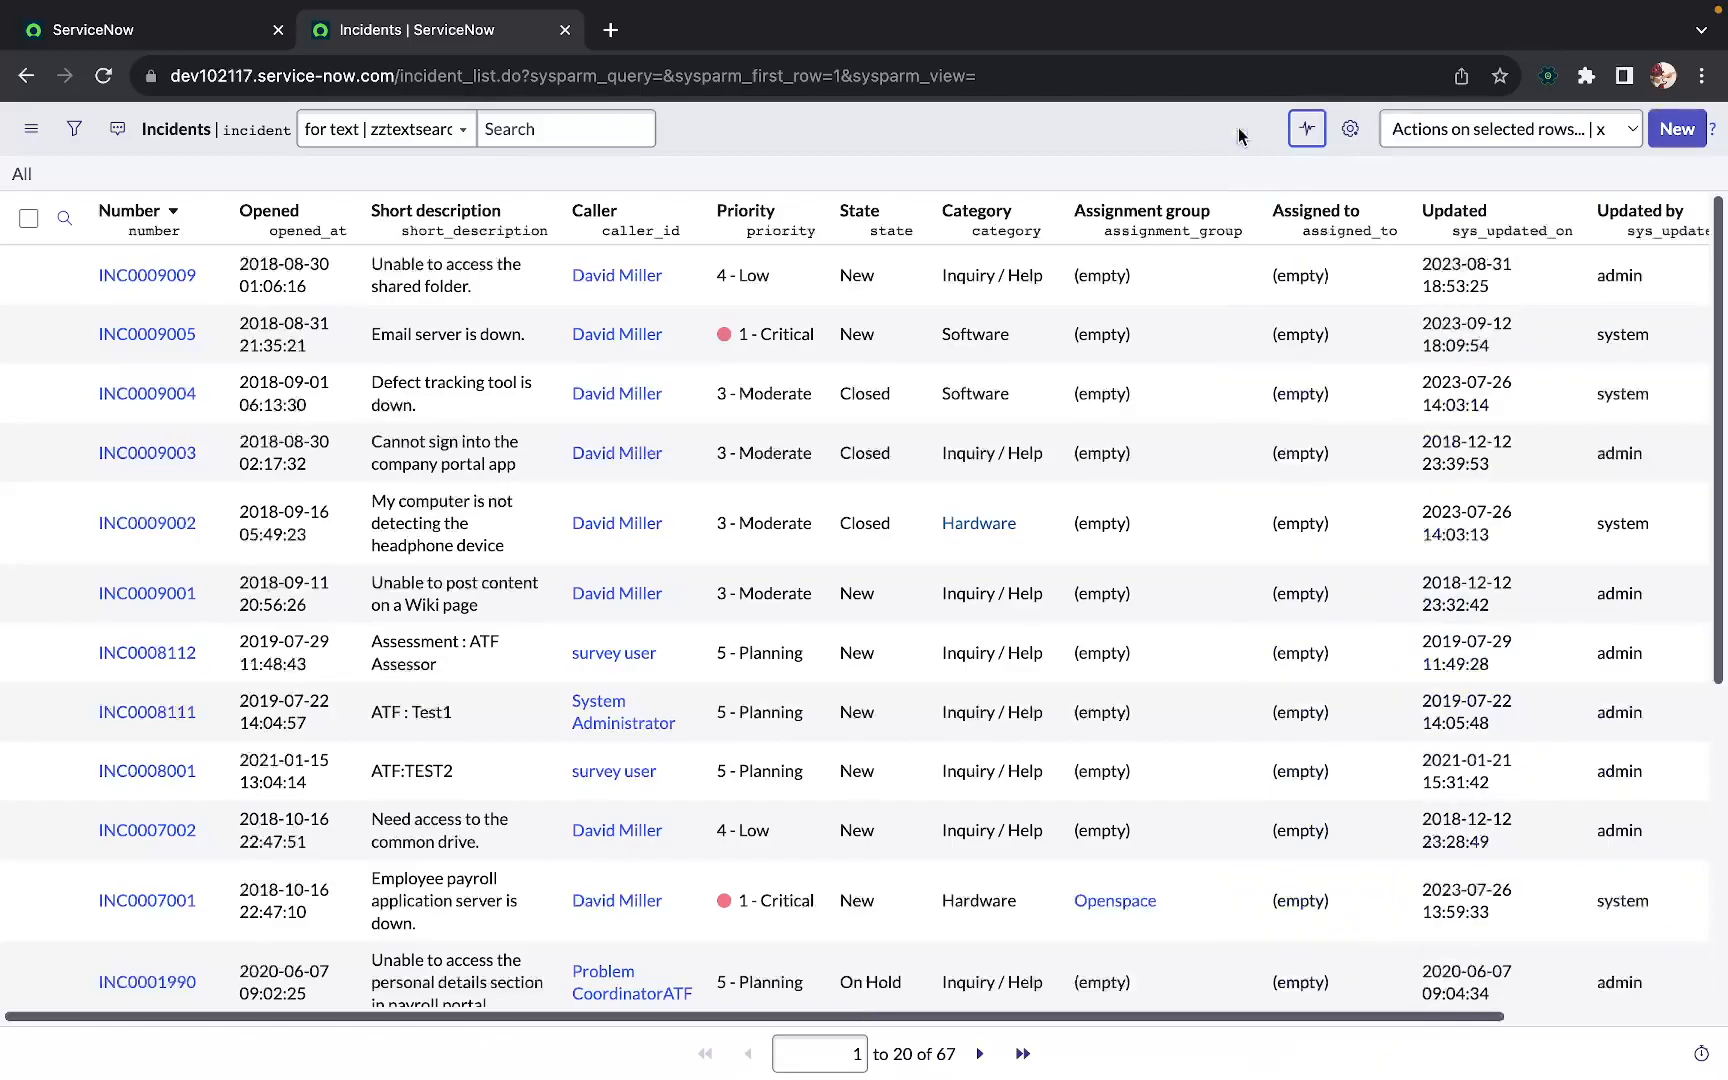
Remove the Priority column from the incident list's personalized columns
click(1351, 131)
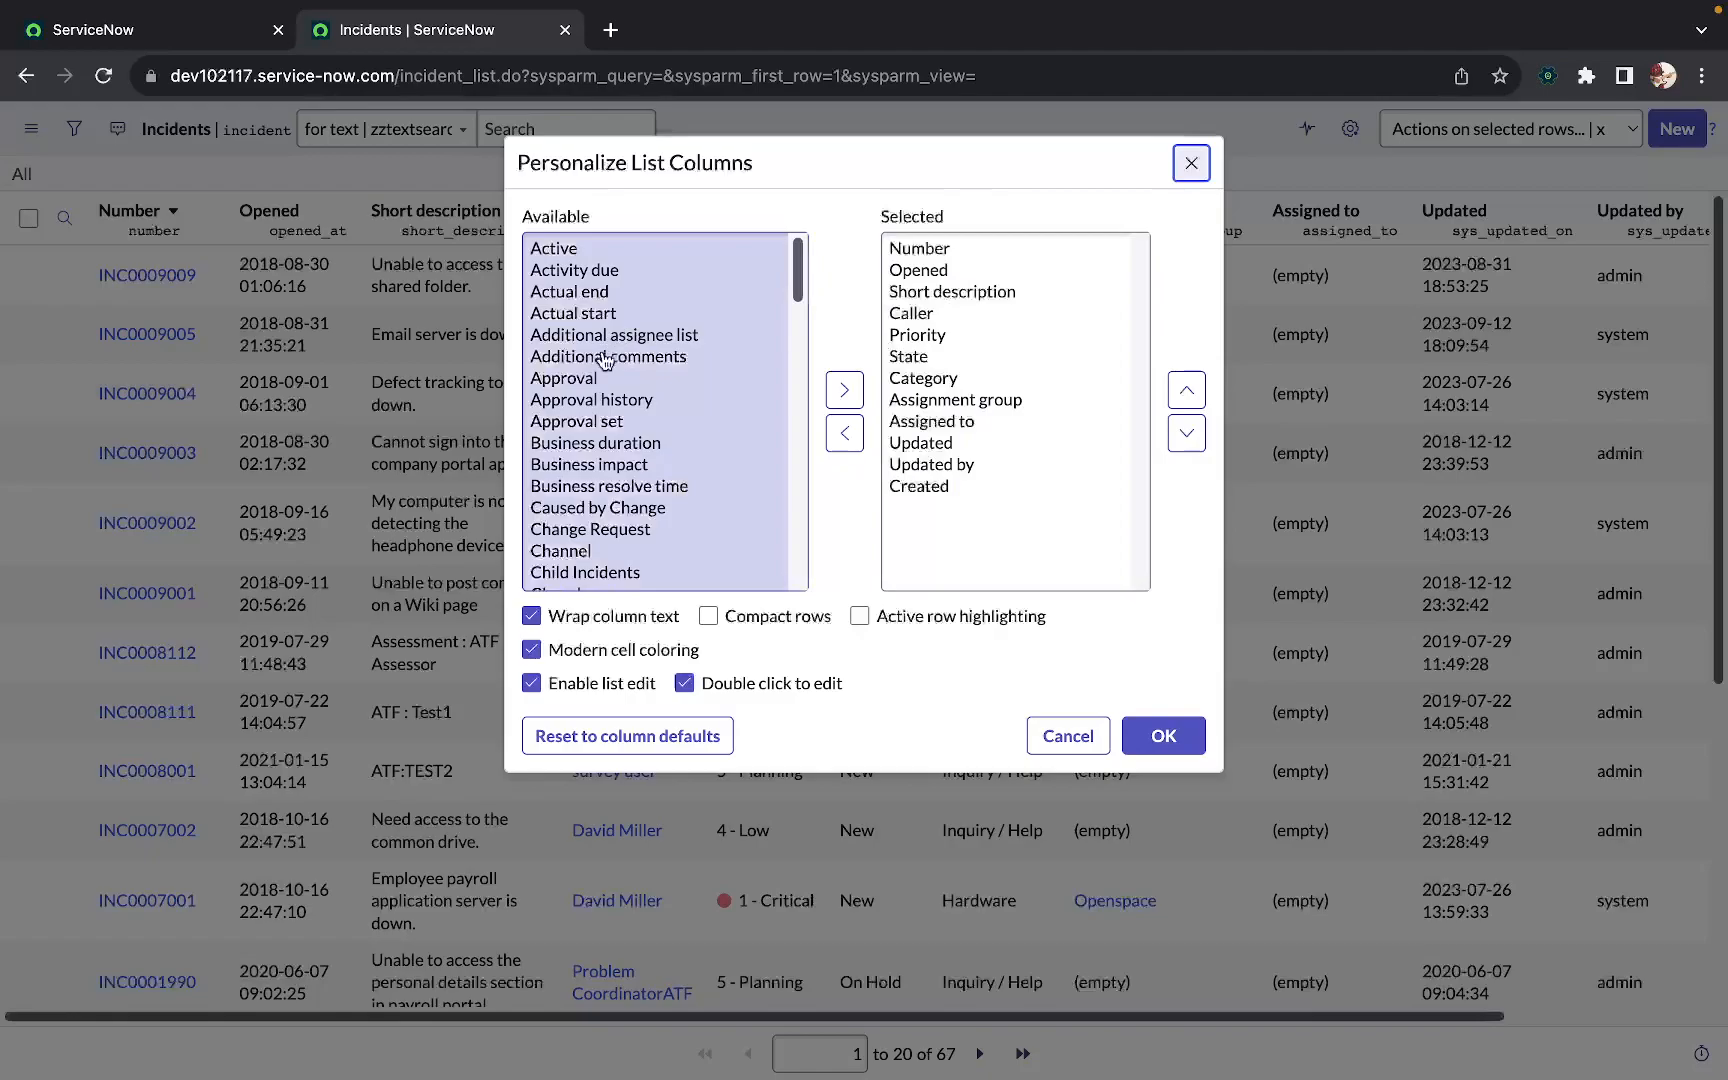
click(945, 336)
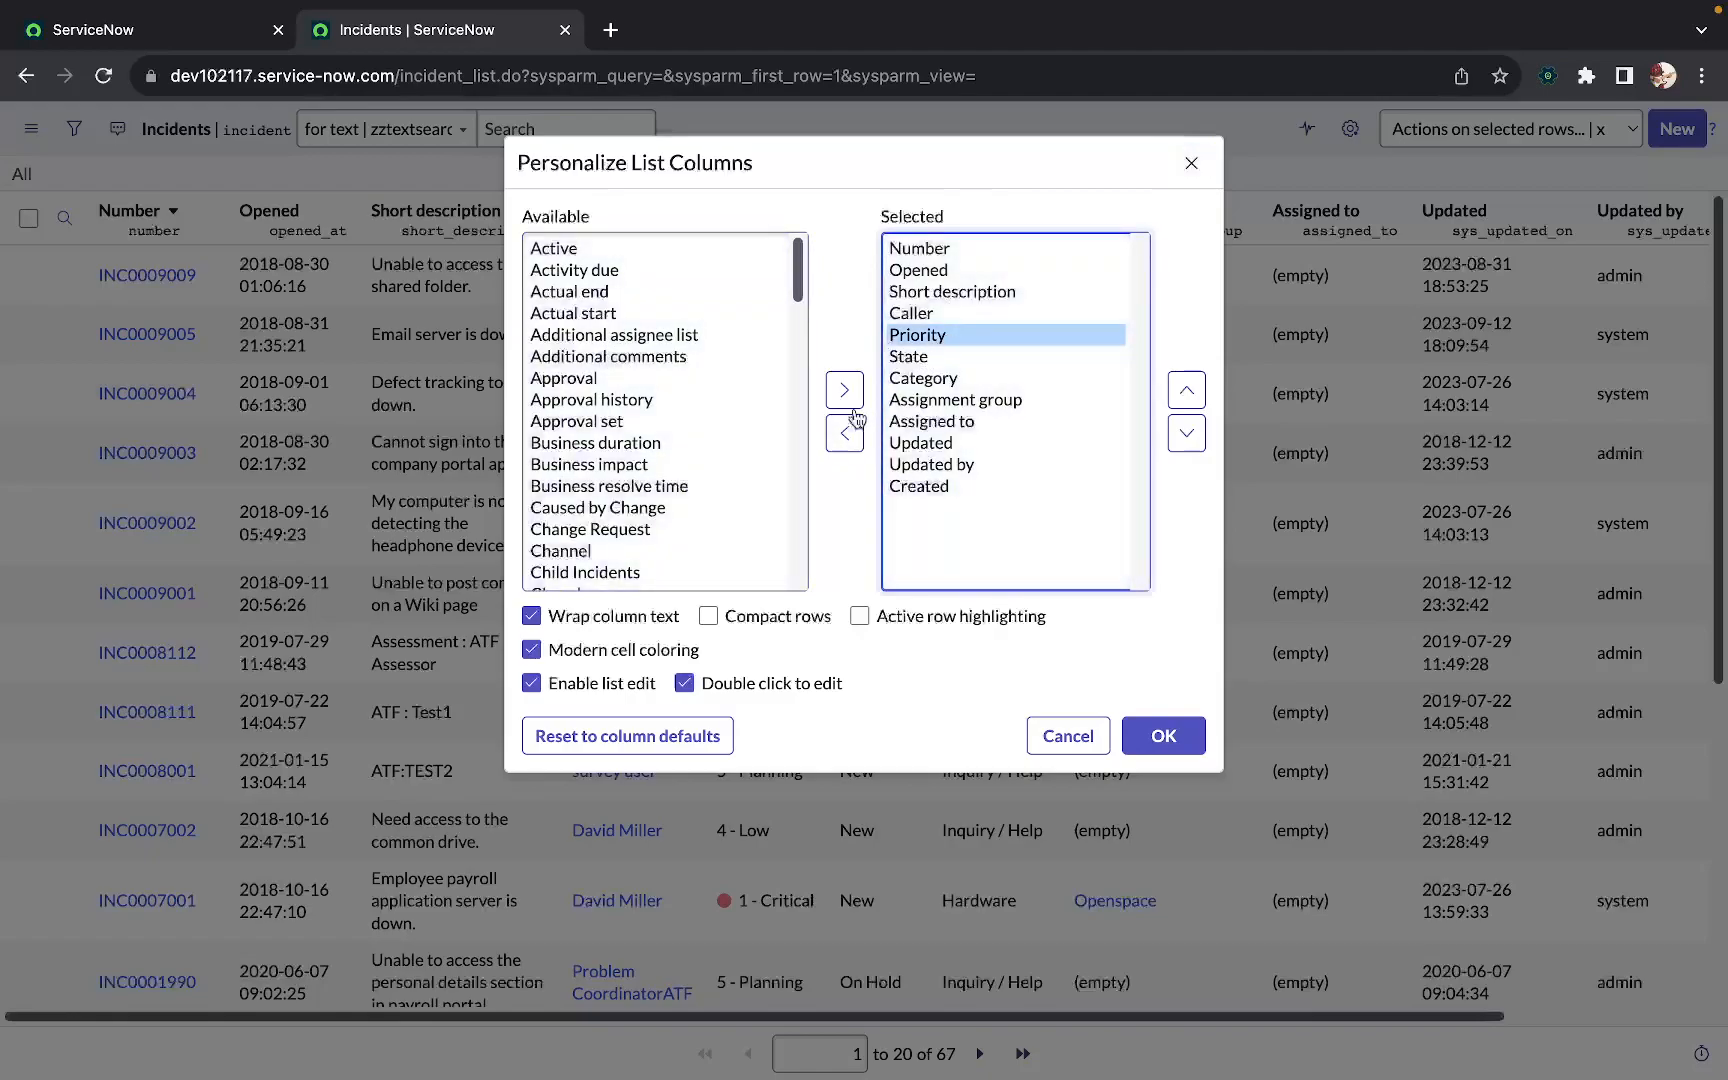
click(844, 433)
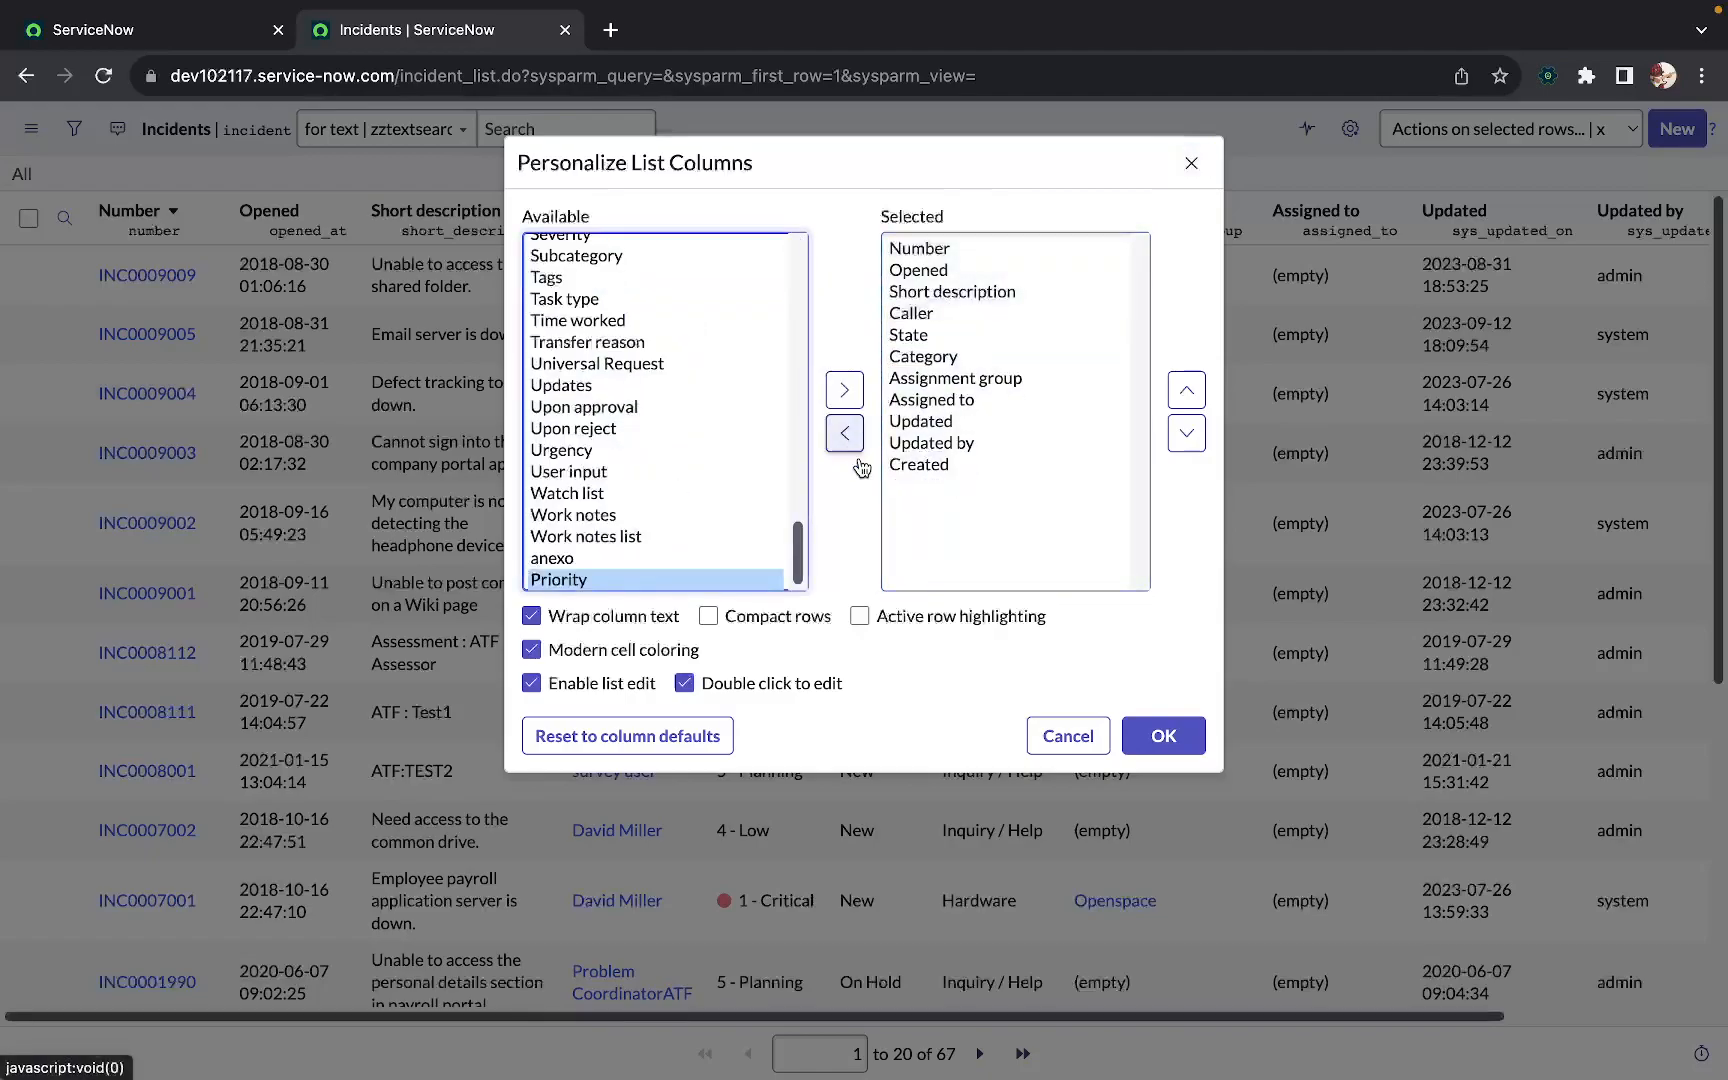
click(1157, 737)
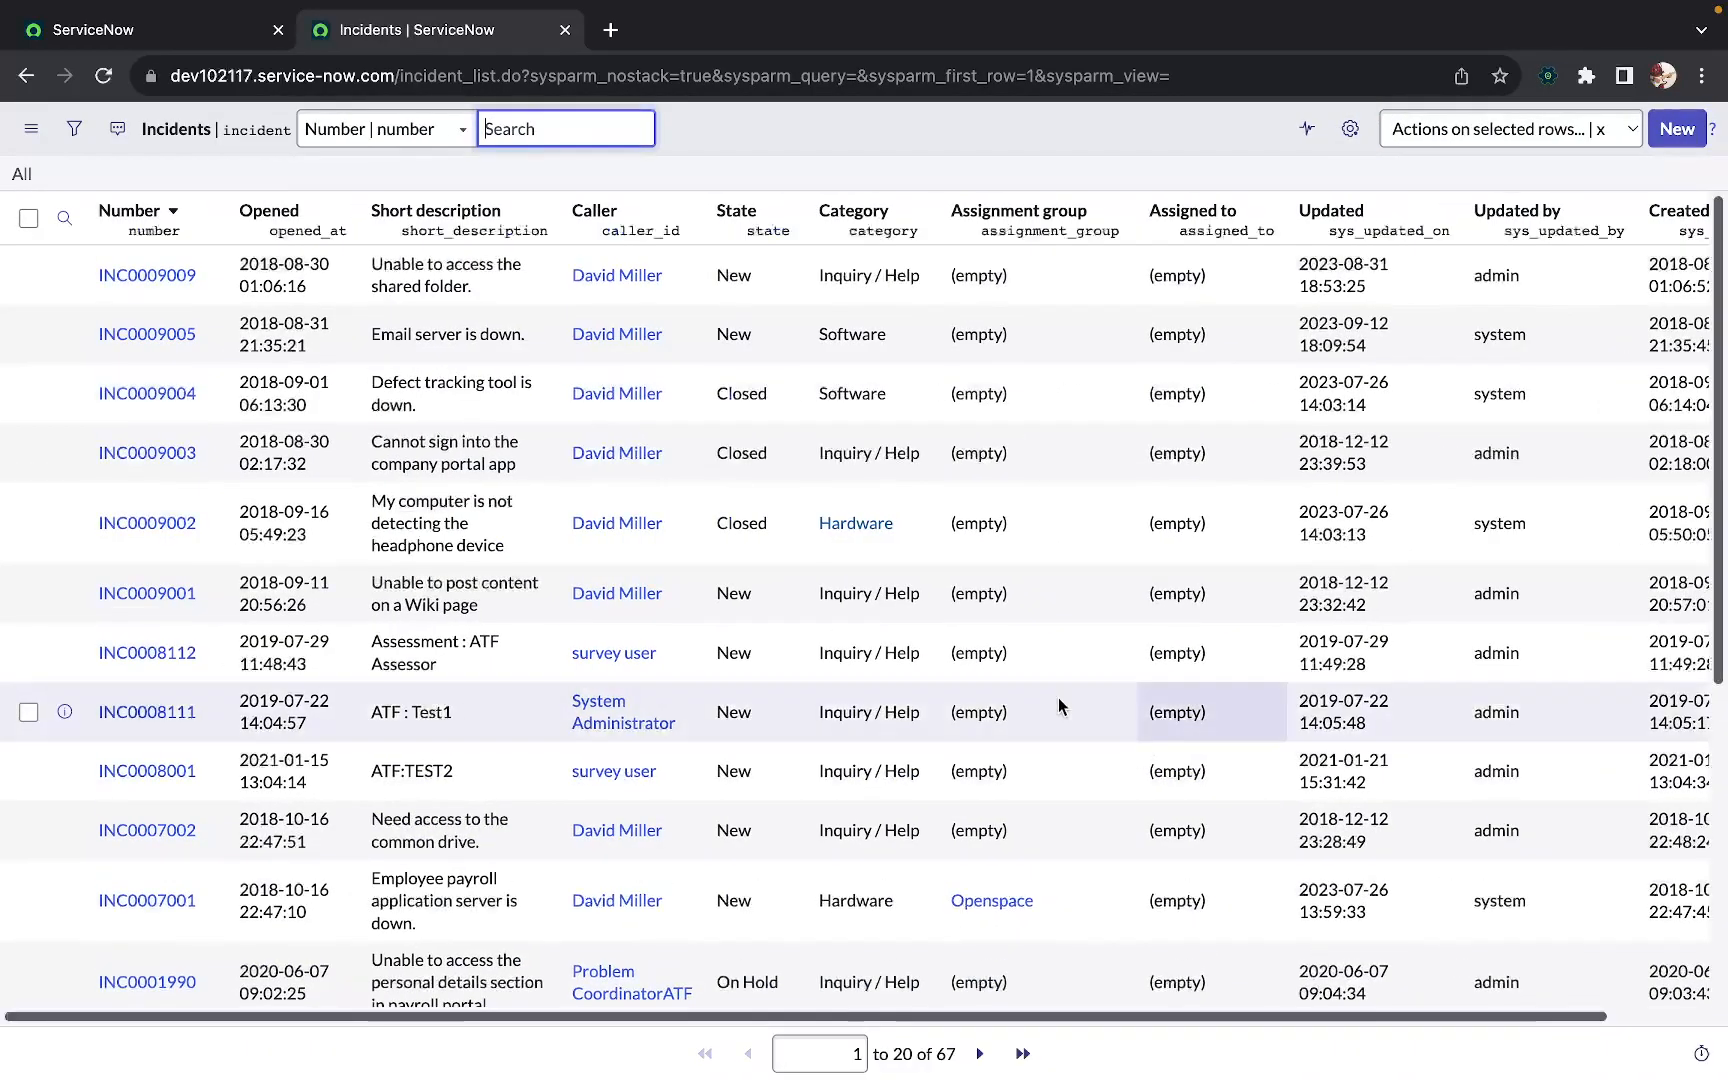
Review the available incident list views and the column personalization settings without changing them
click(31, 128)
mouse_move(42, 148)
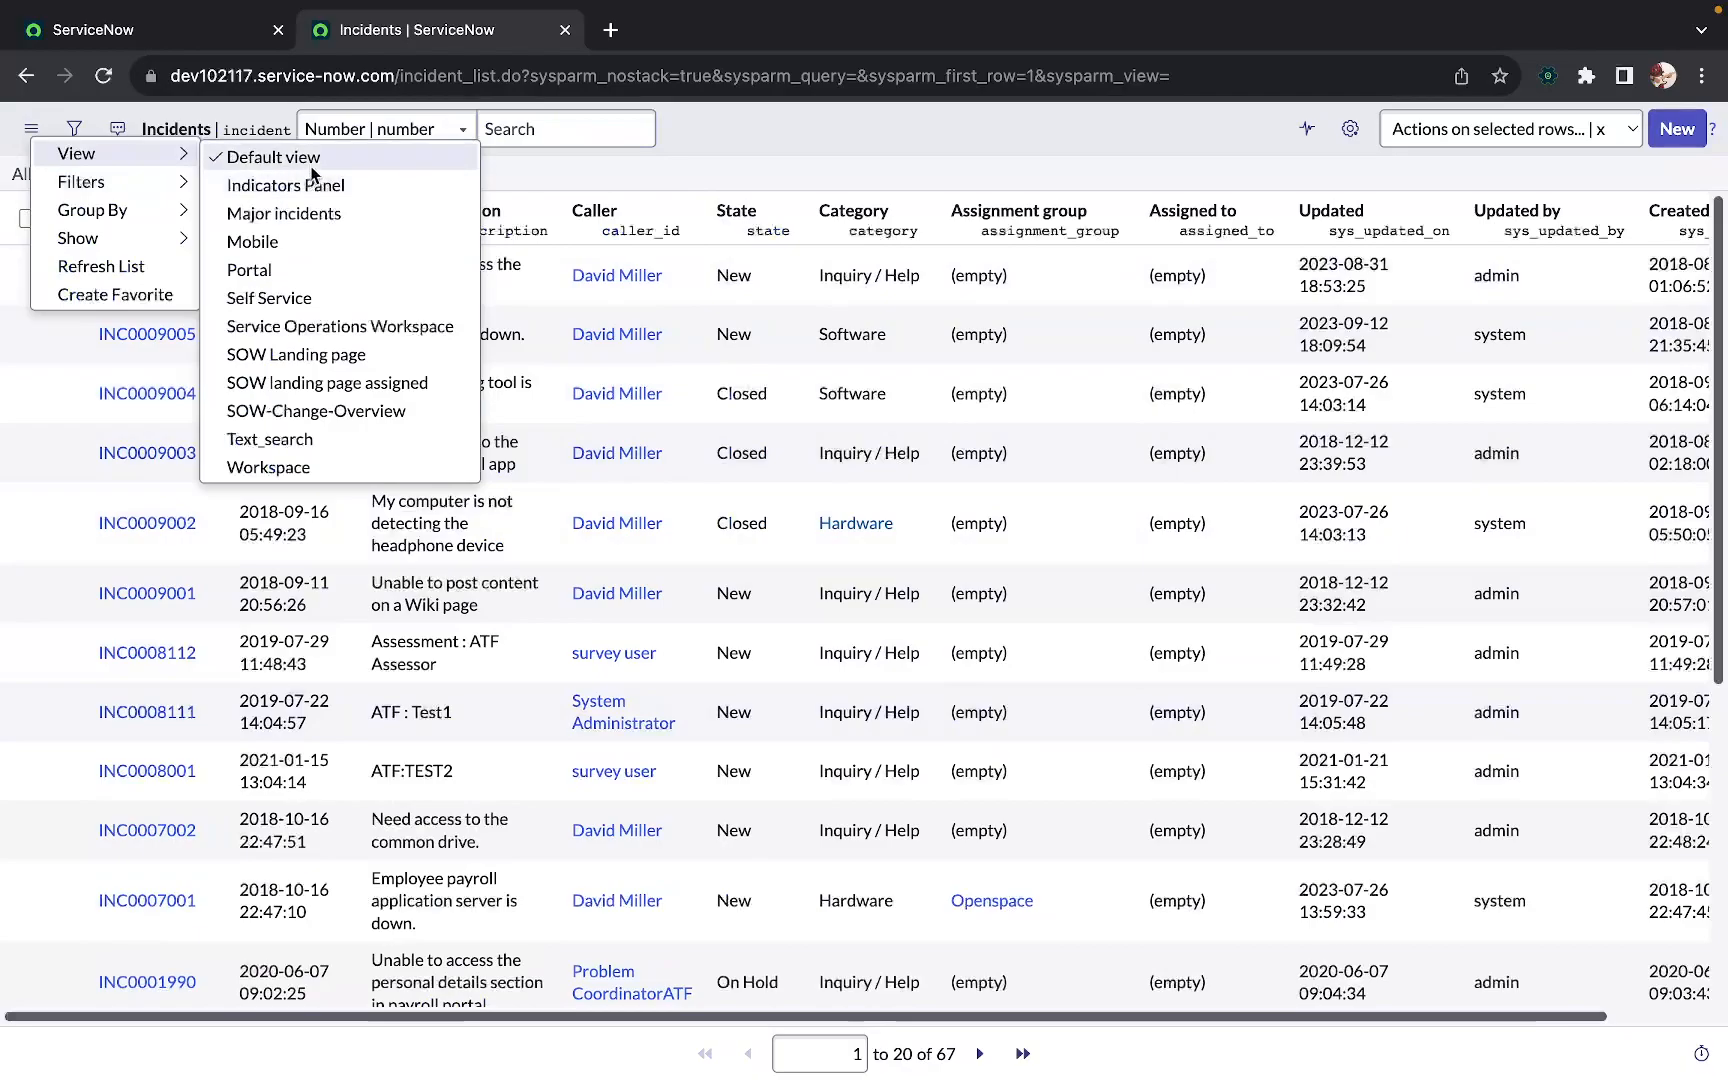
key(Escape)
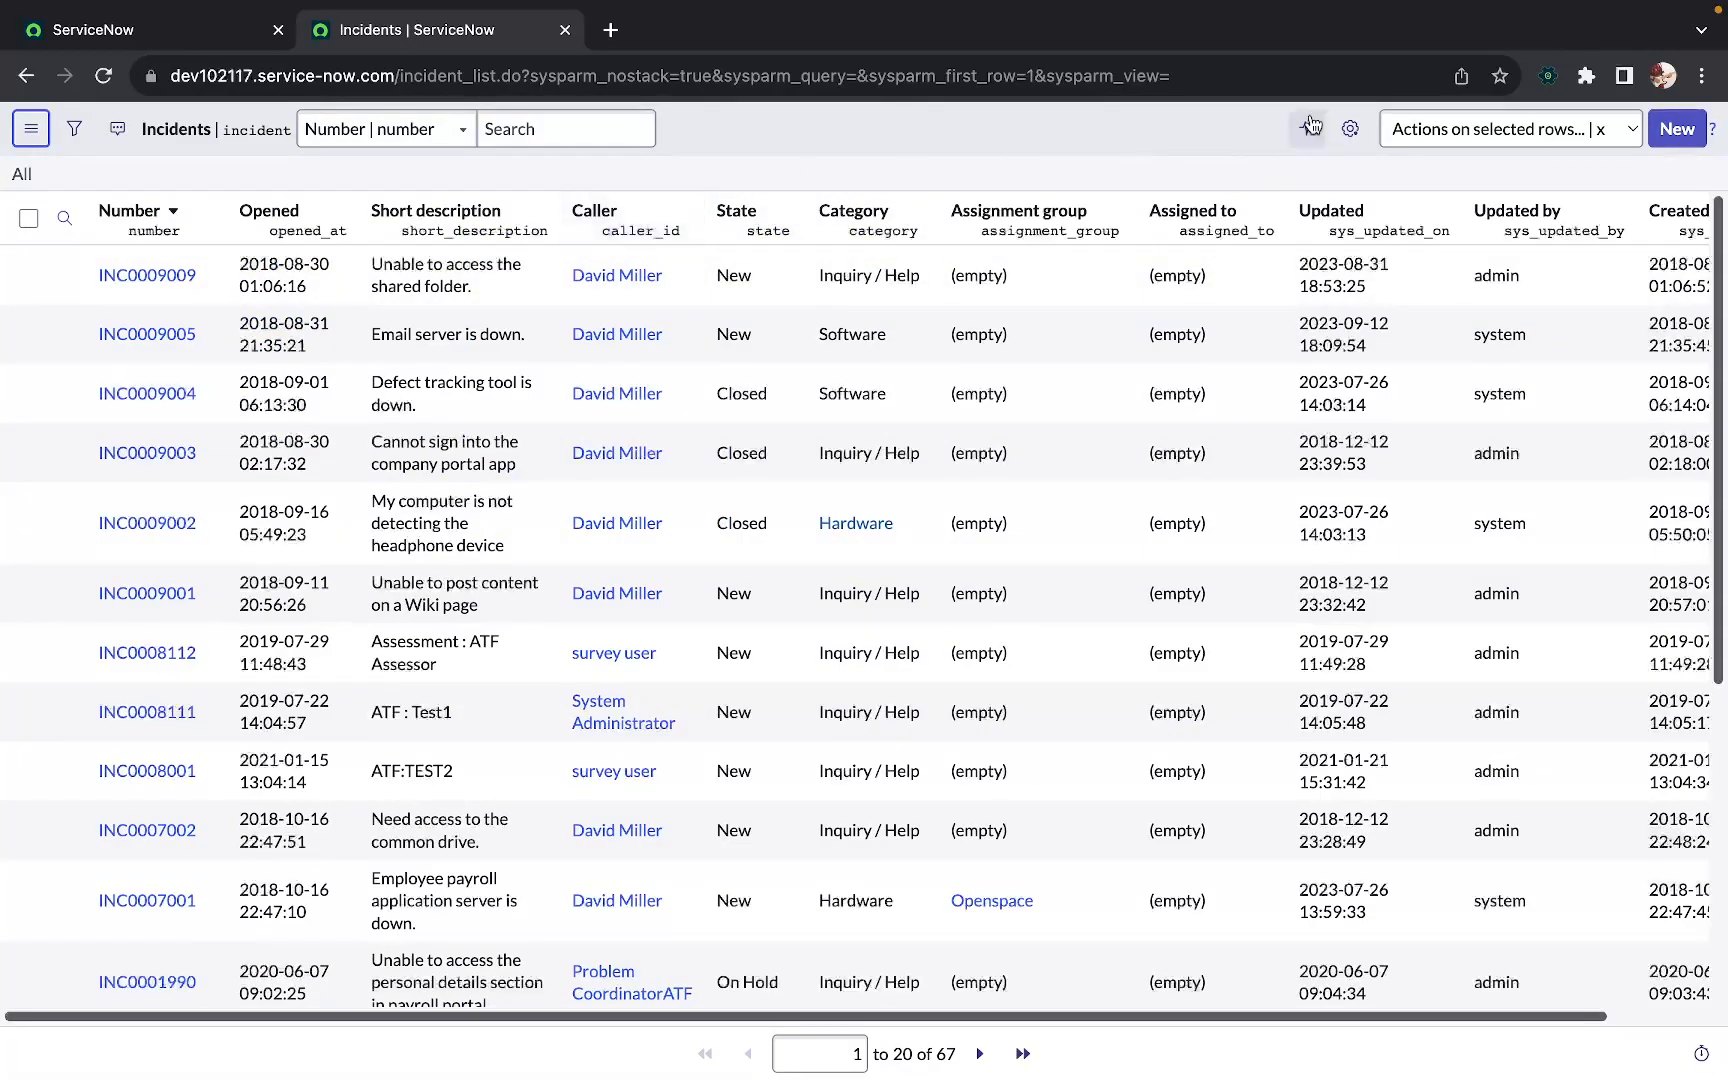
click(1350, 129)
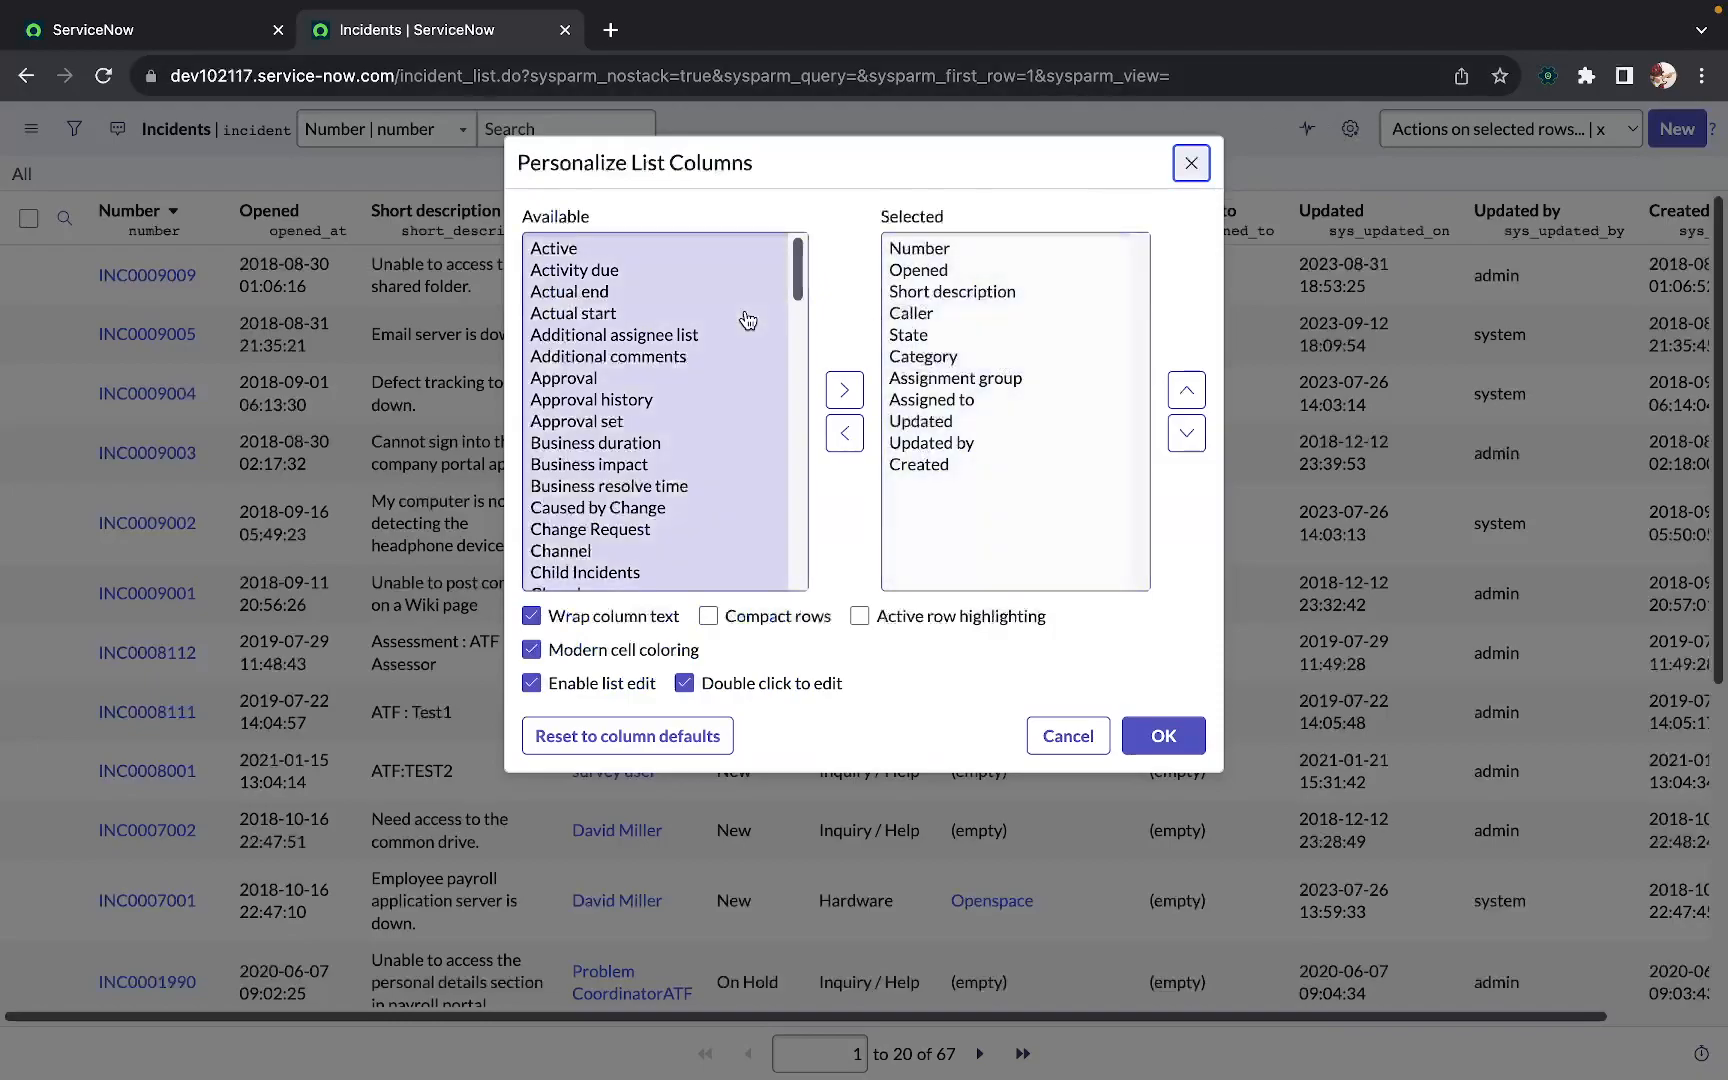
click(1192, 163)
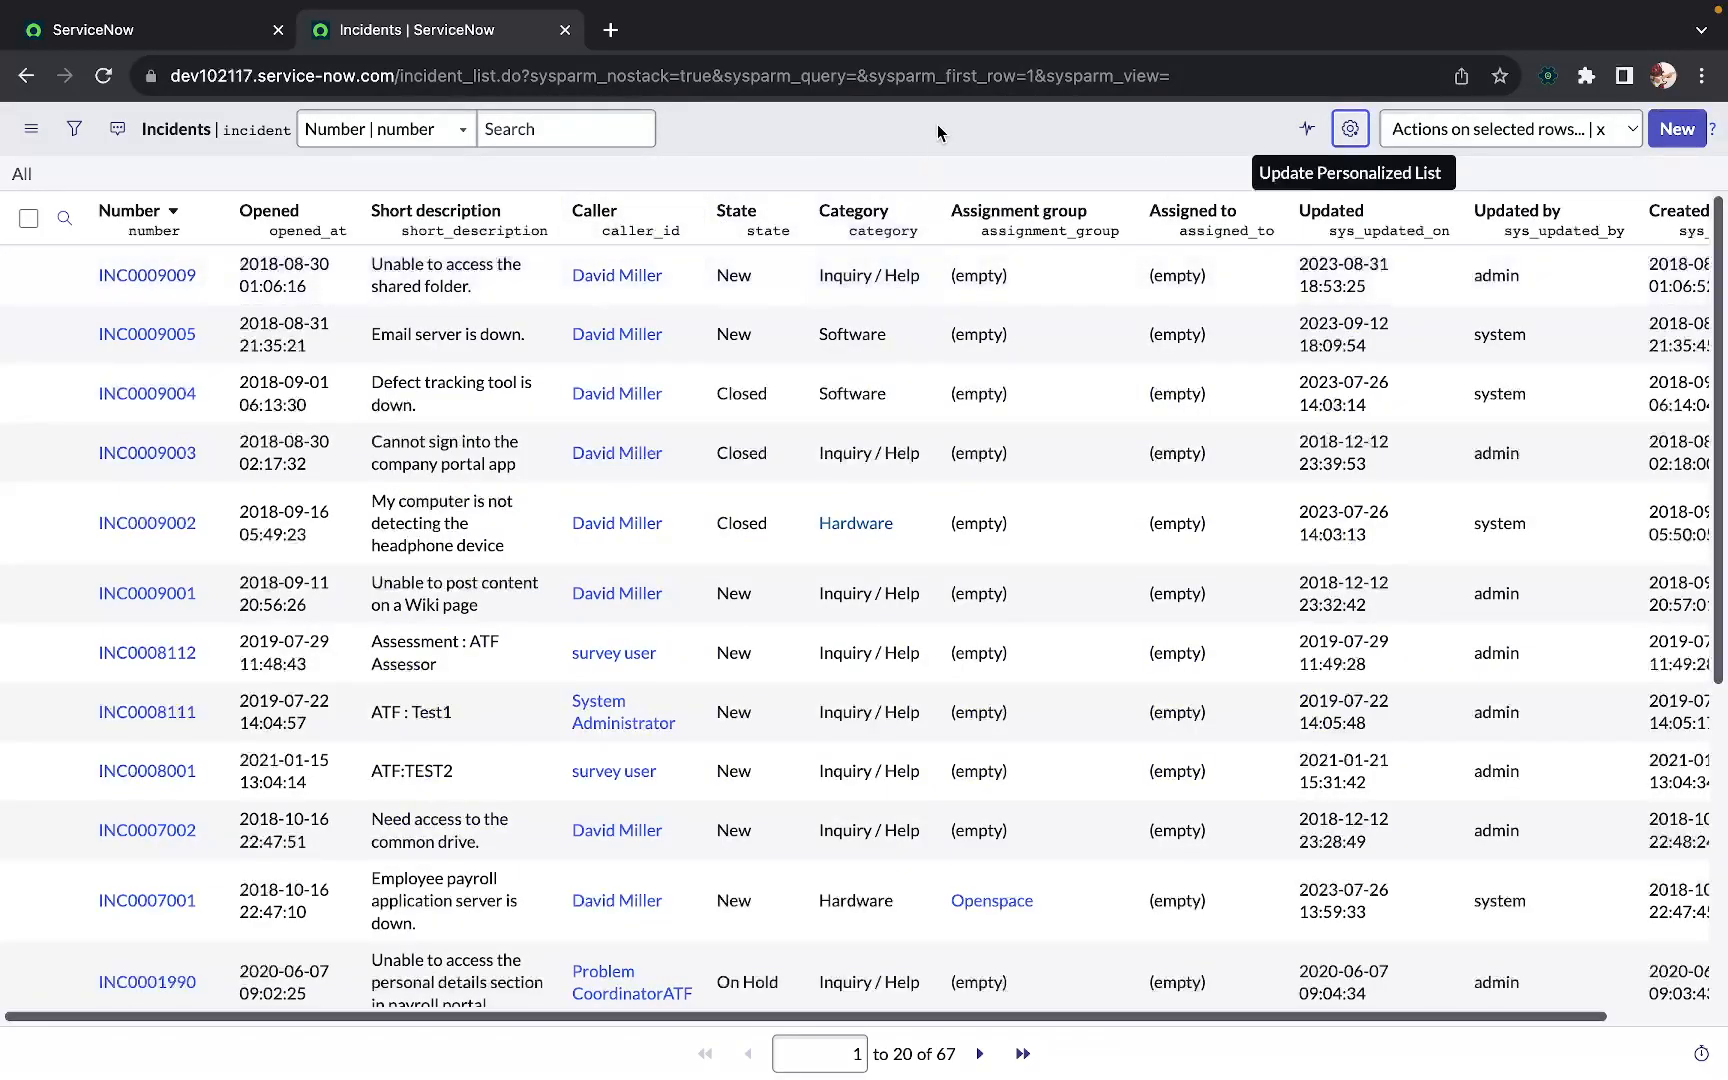
click(31, 128)
mouse_move(136, 154)
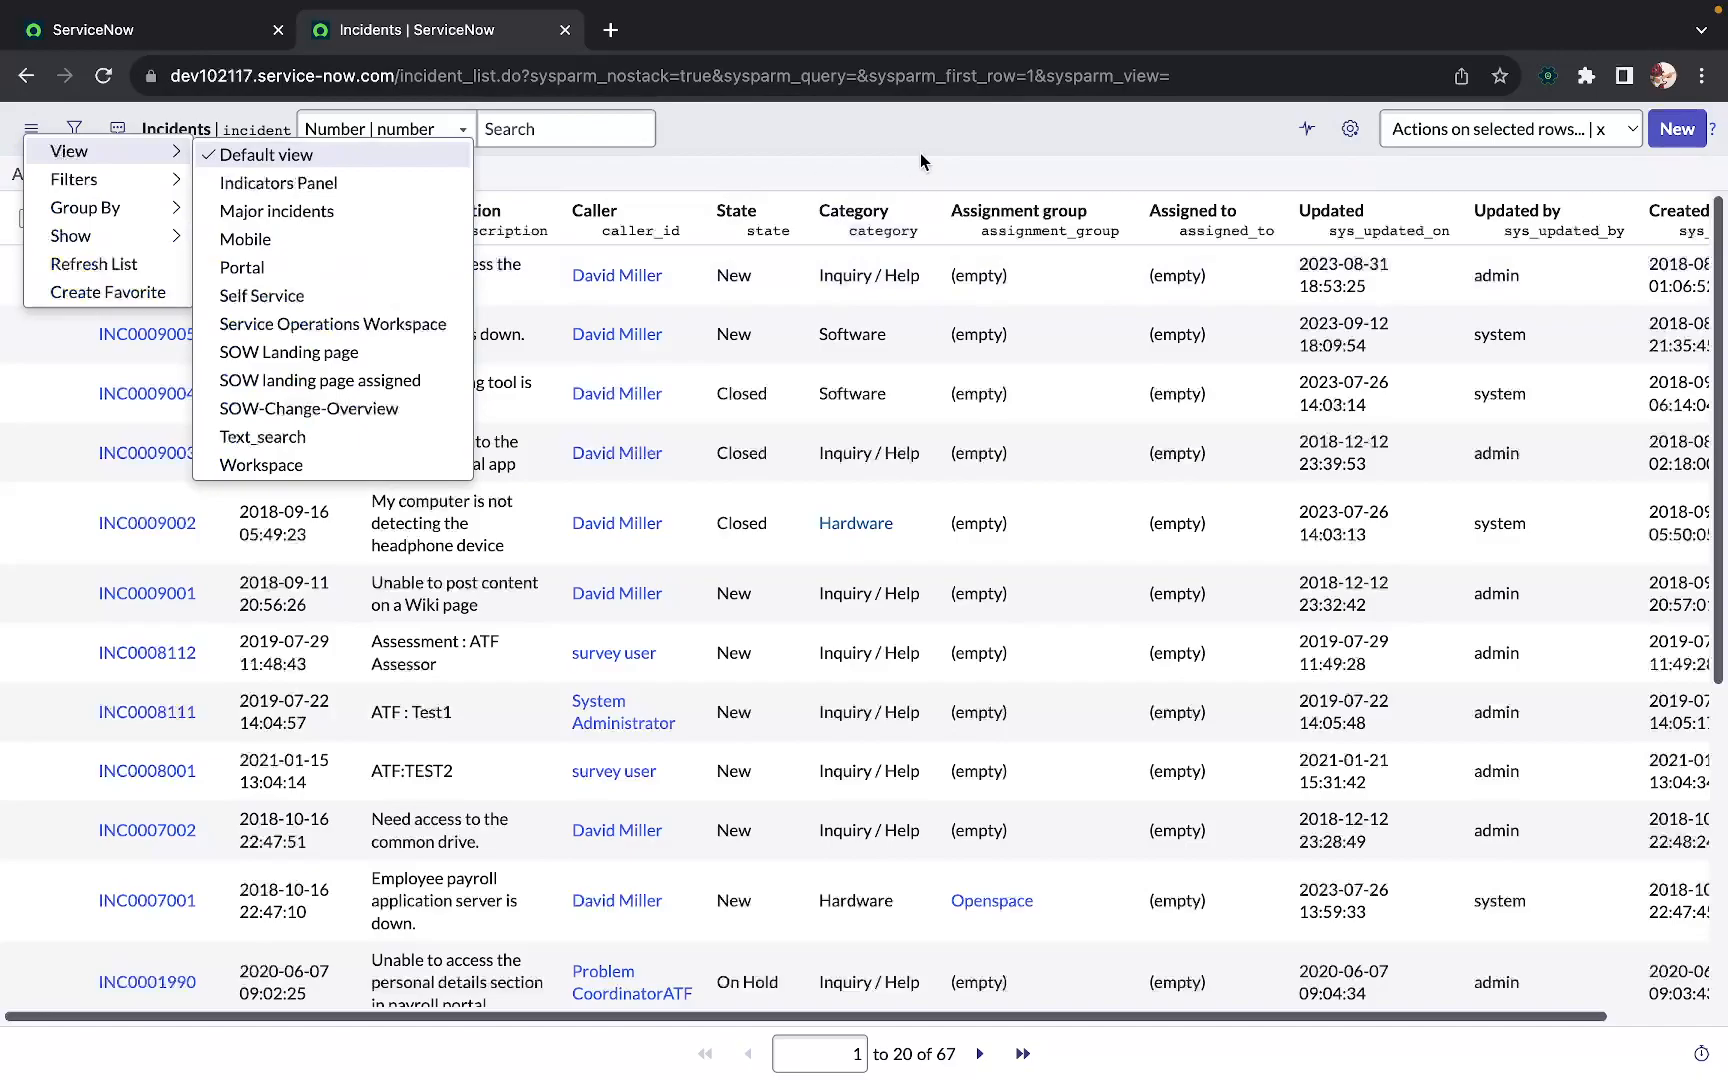
key(Escape)
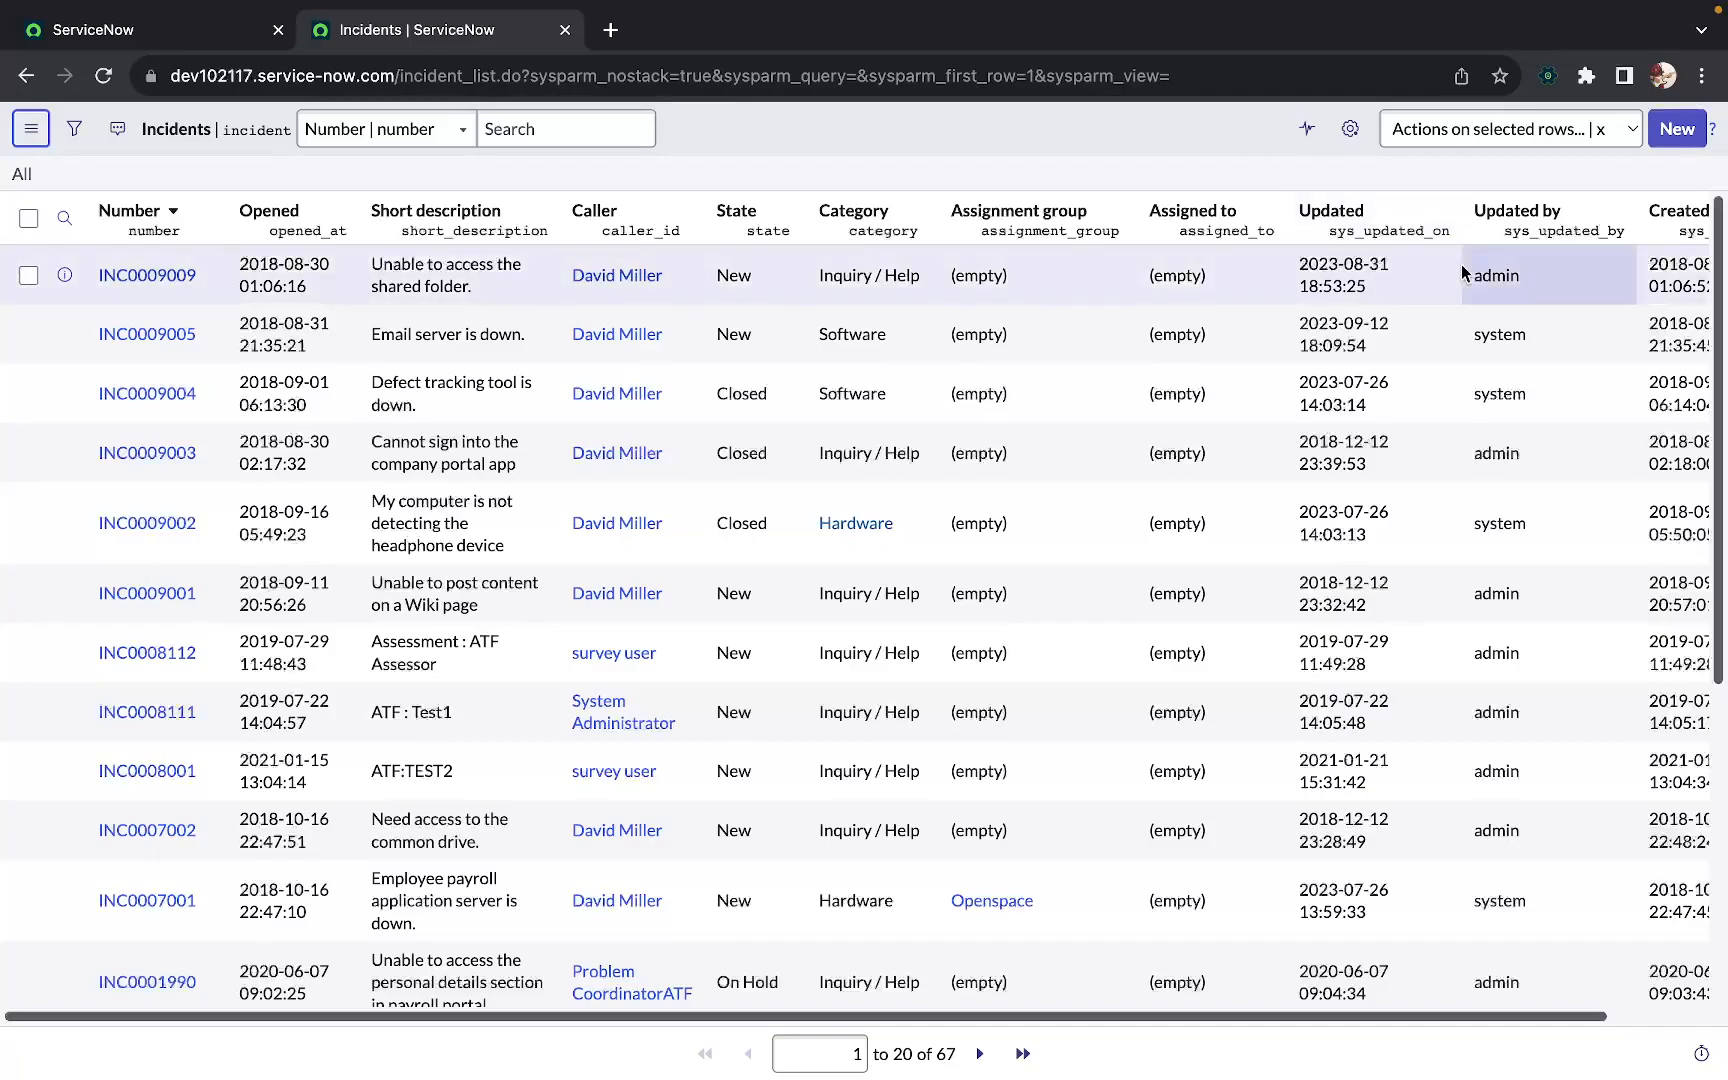
Compare the row actions offered with no incidents selected and with the first two incidents selected
click(1506, 141)
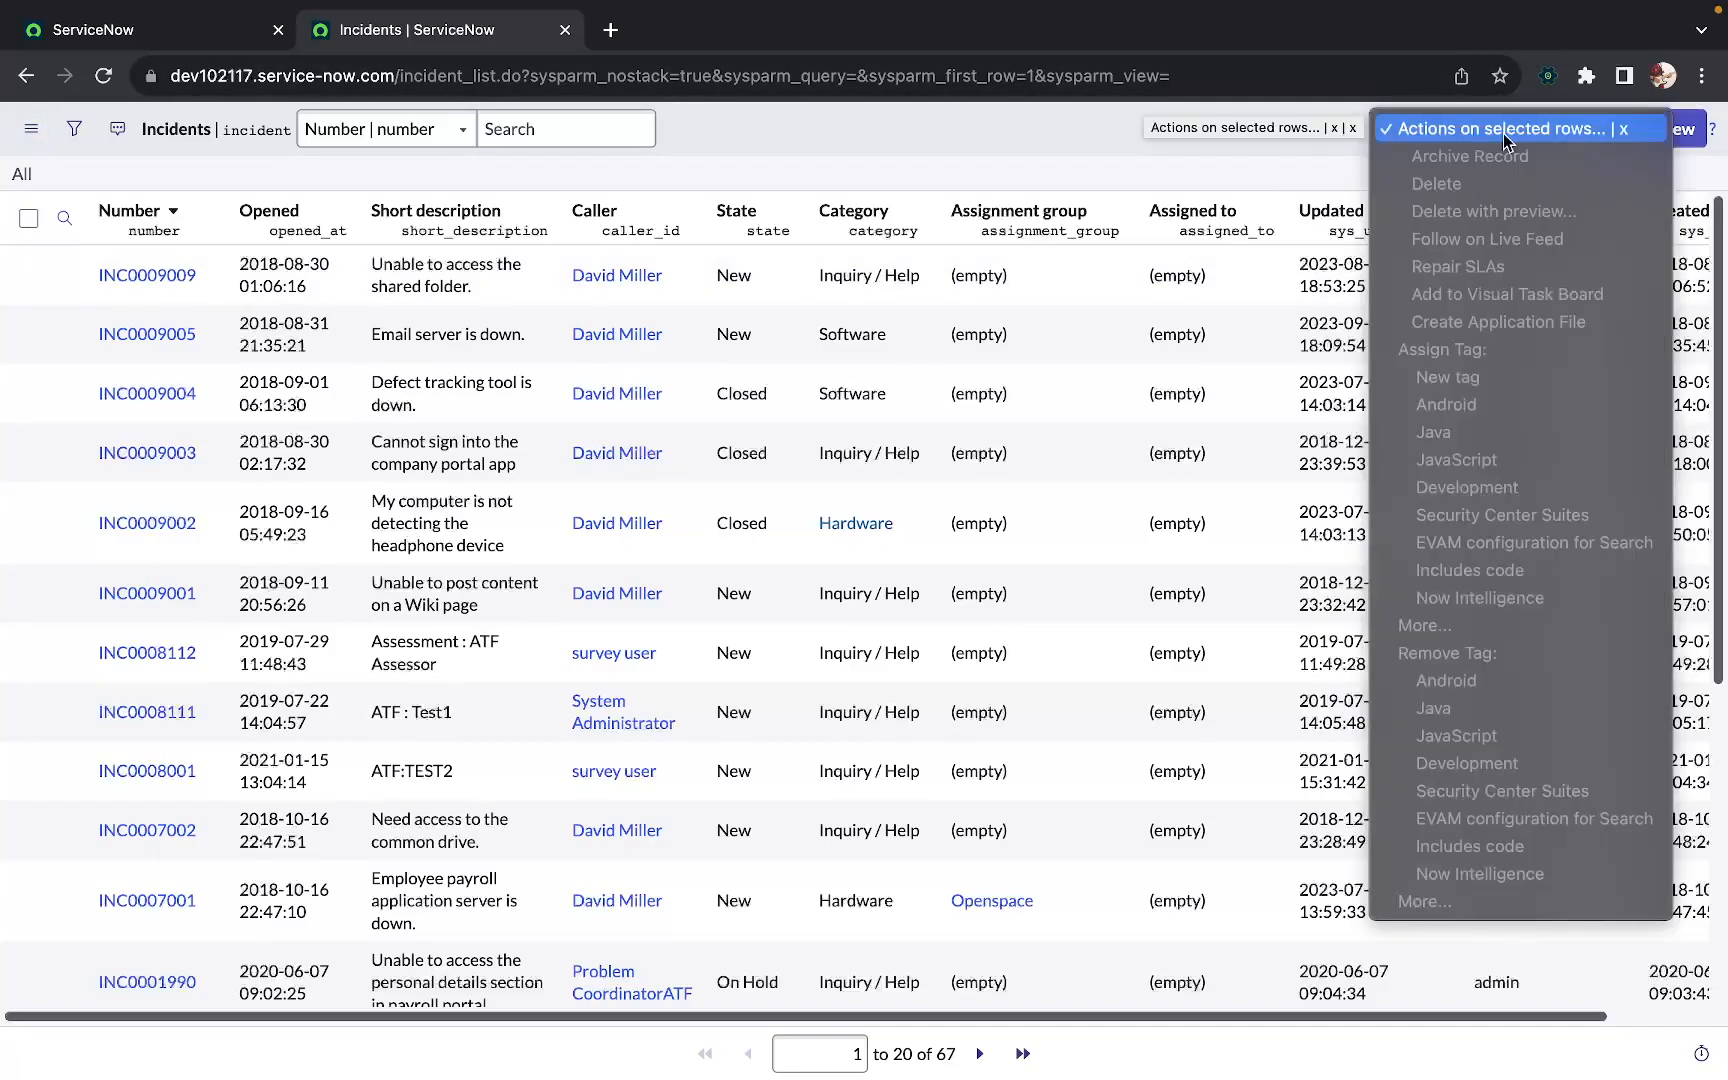
click(1503, 134)
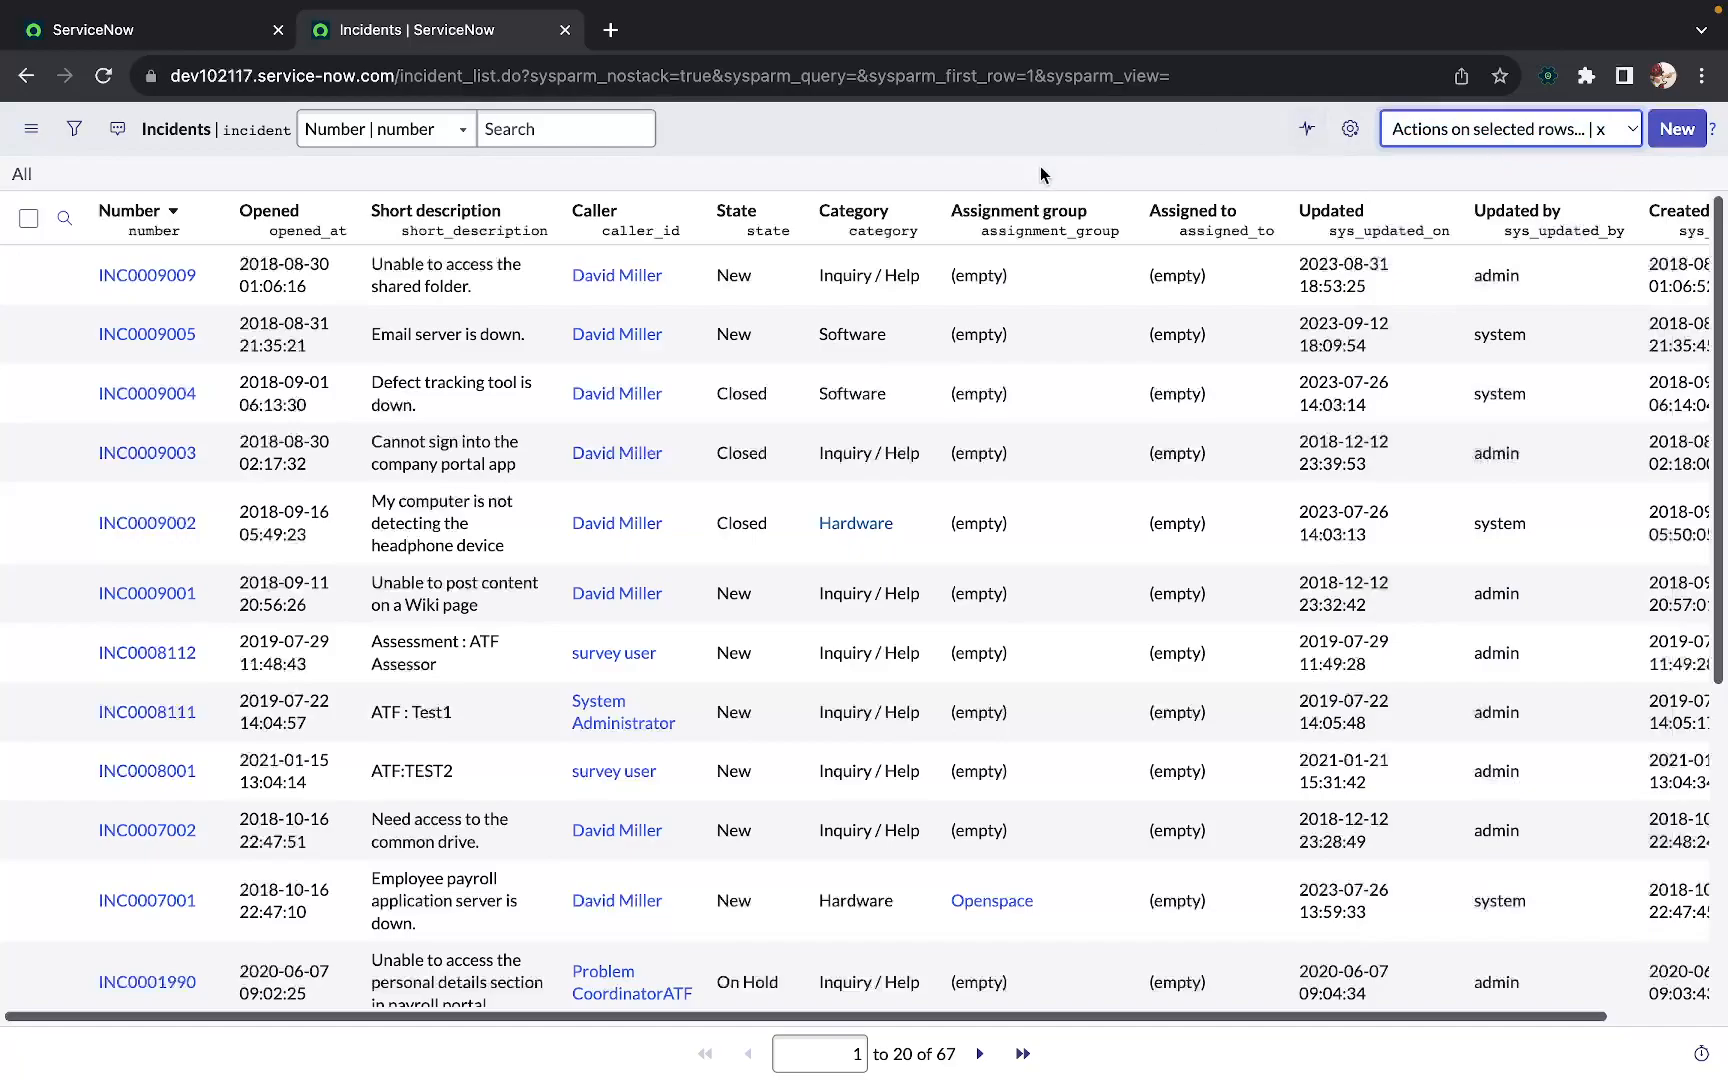
click(28, 275)
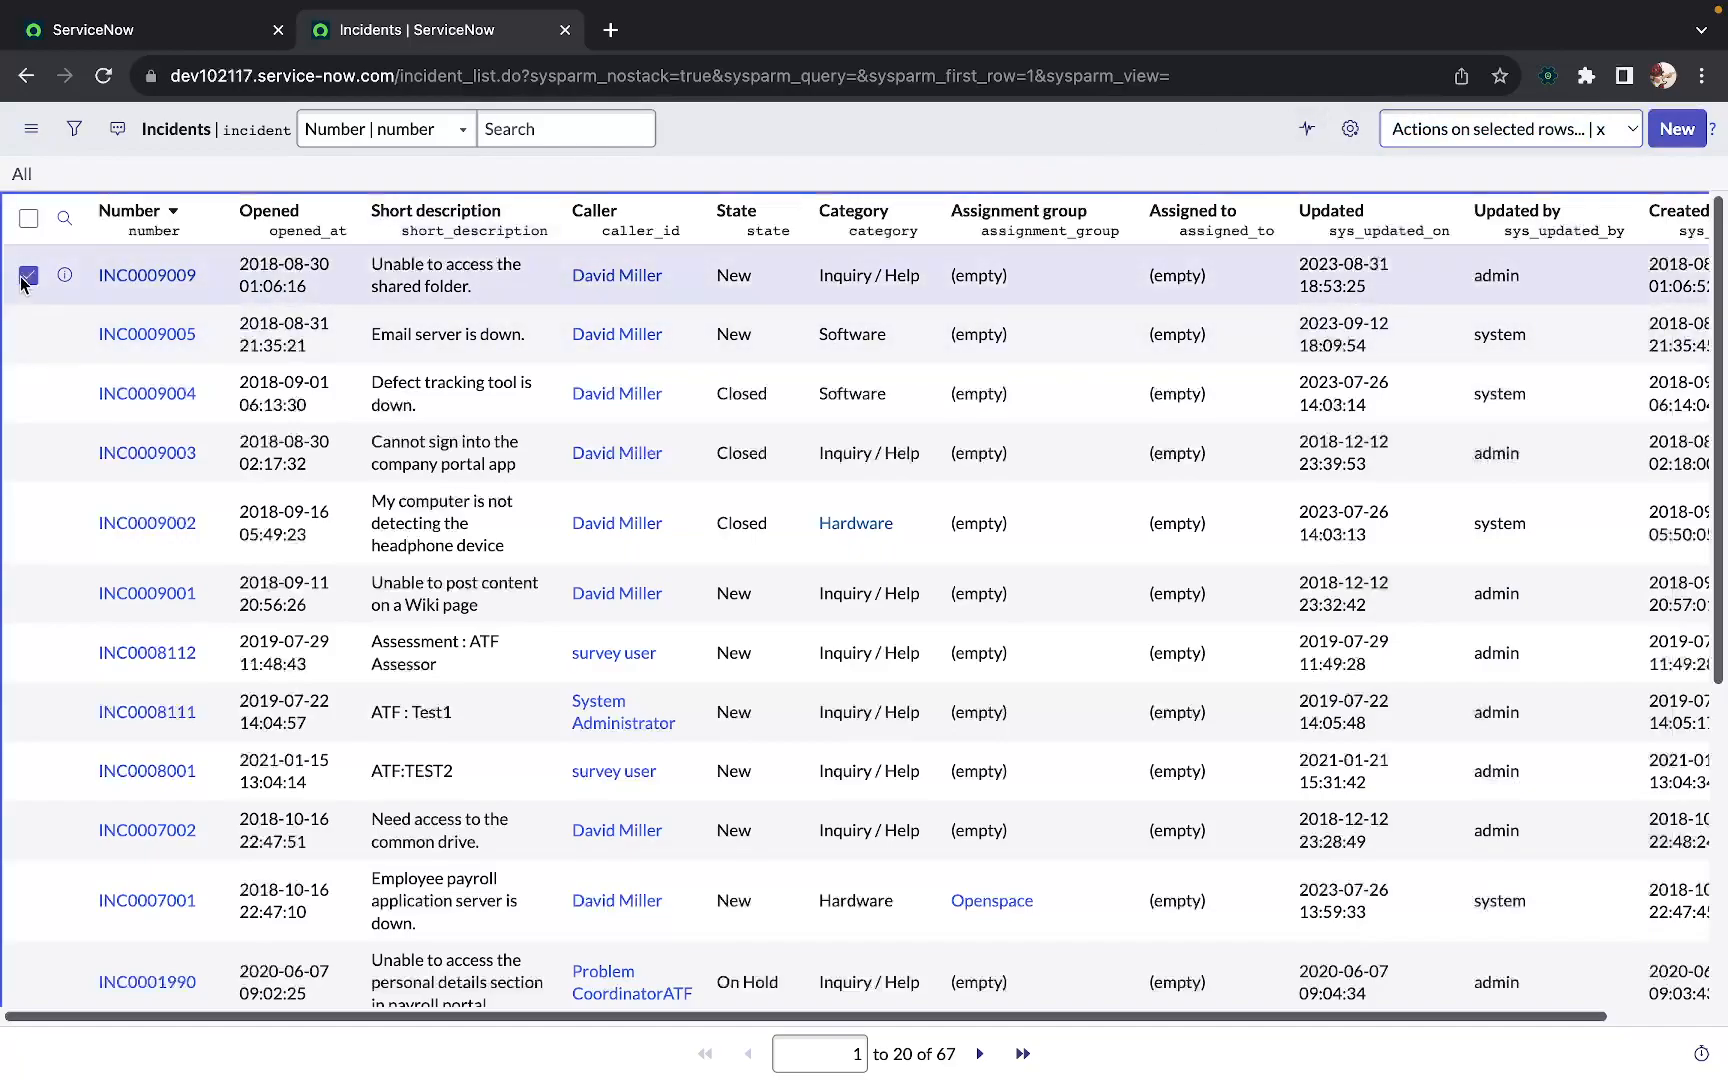
click(28, 333)
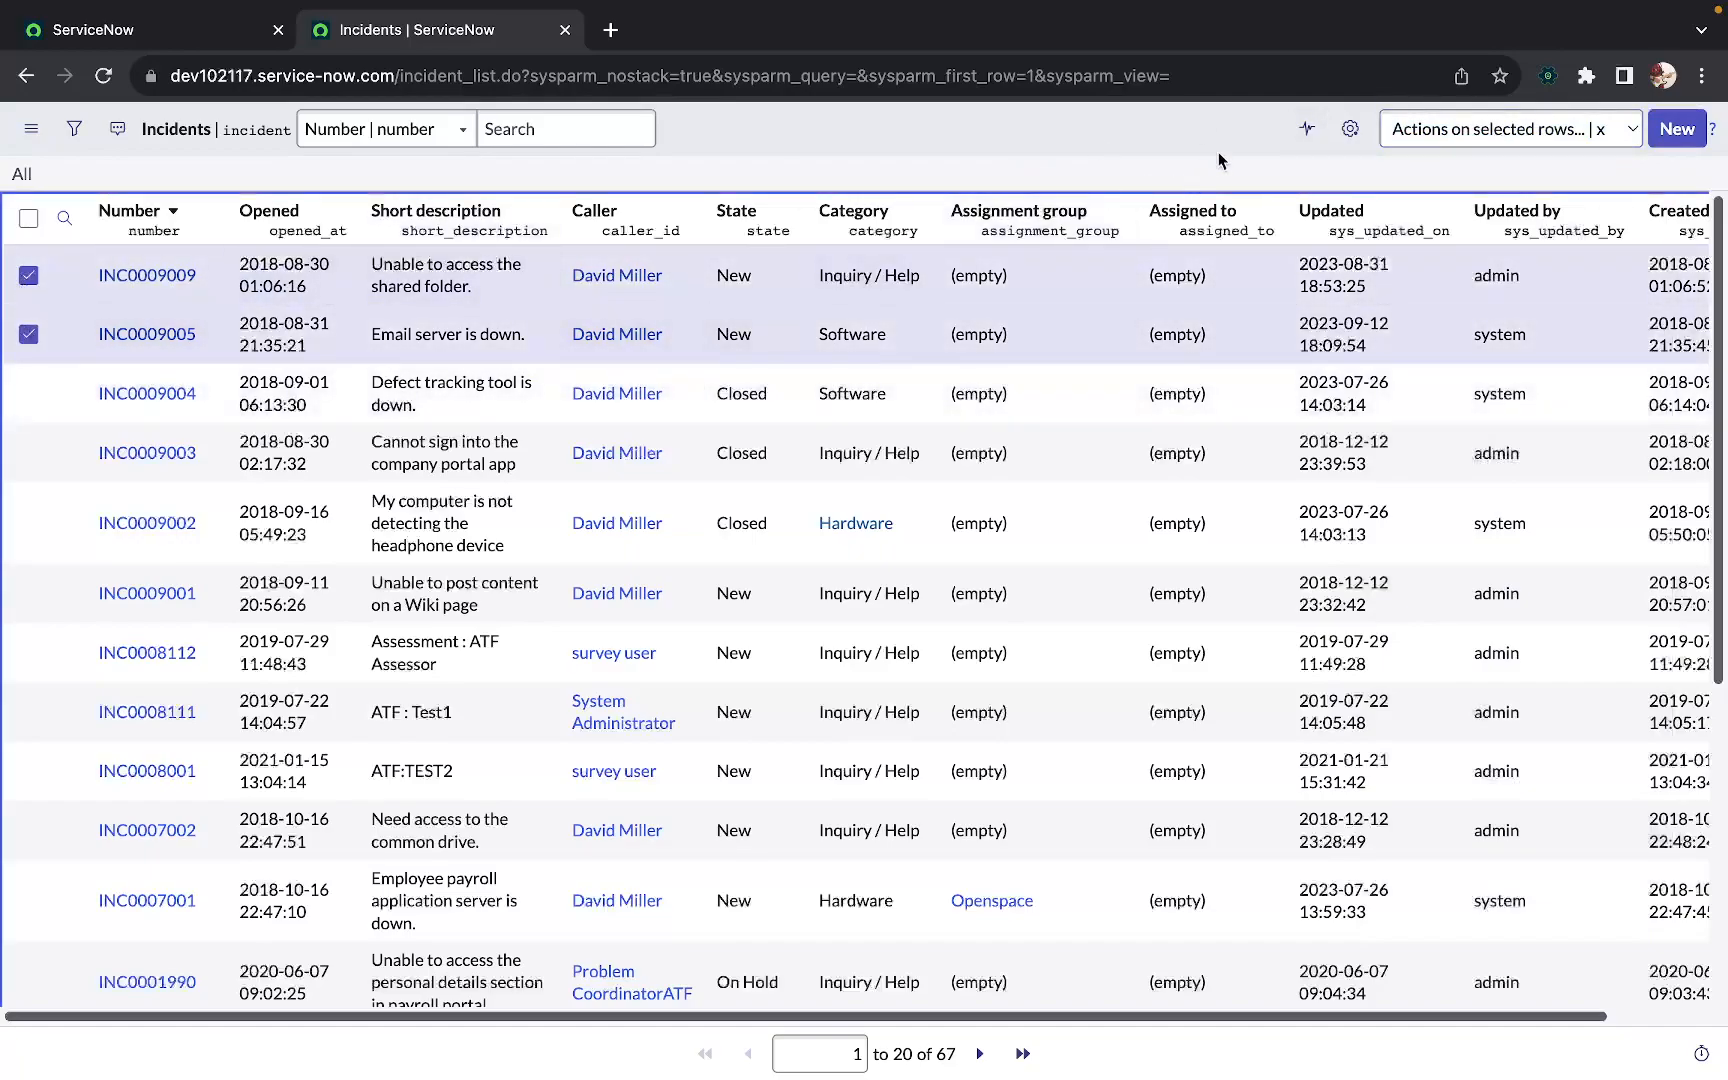
click(1458, 135)
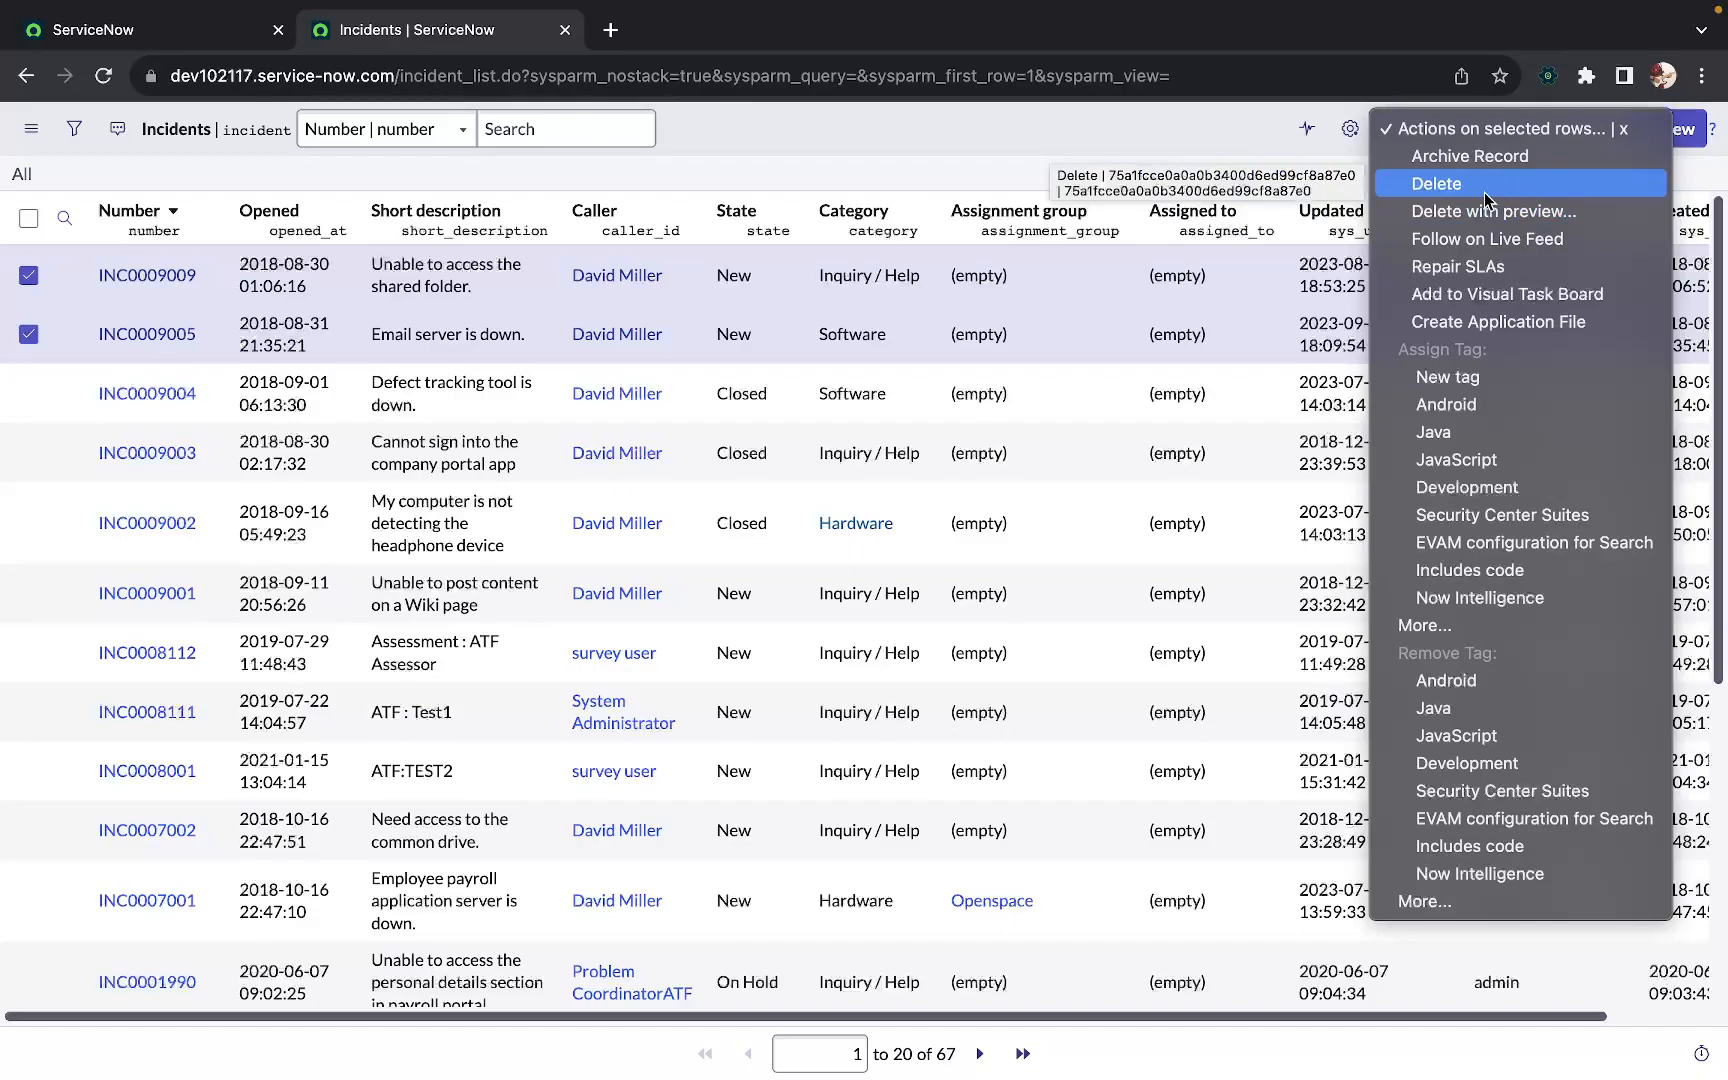
click(1125, 122)
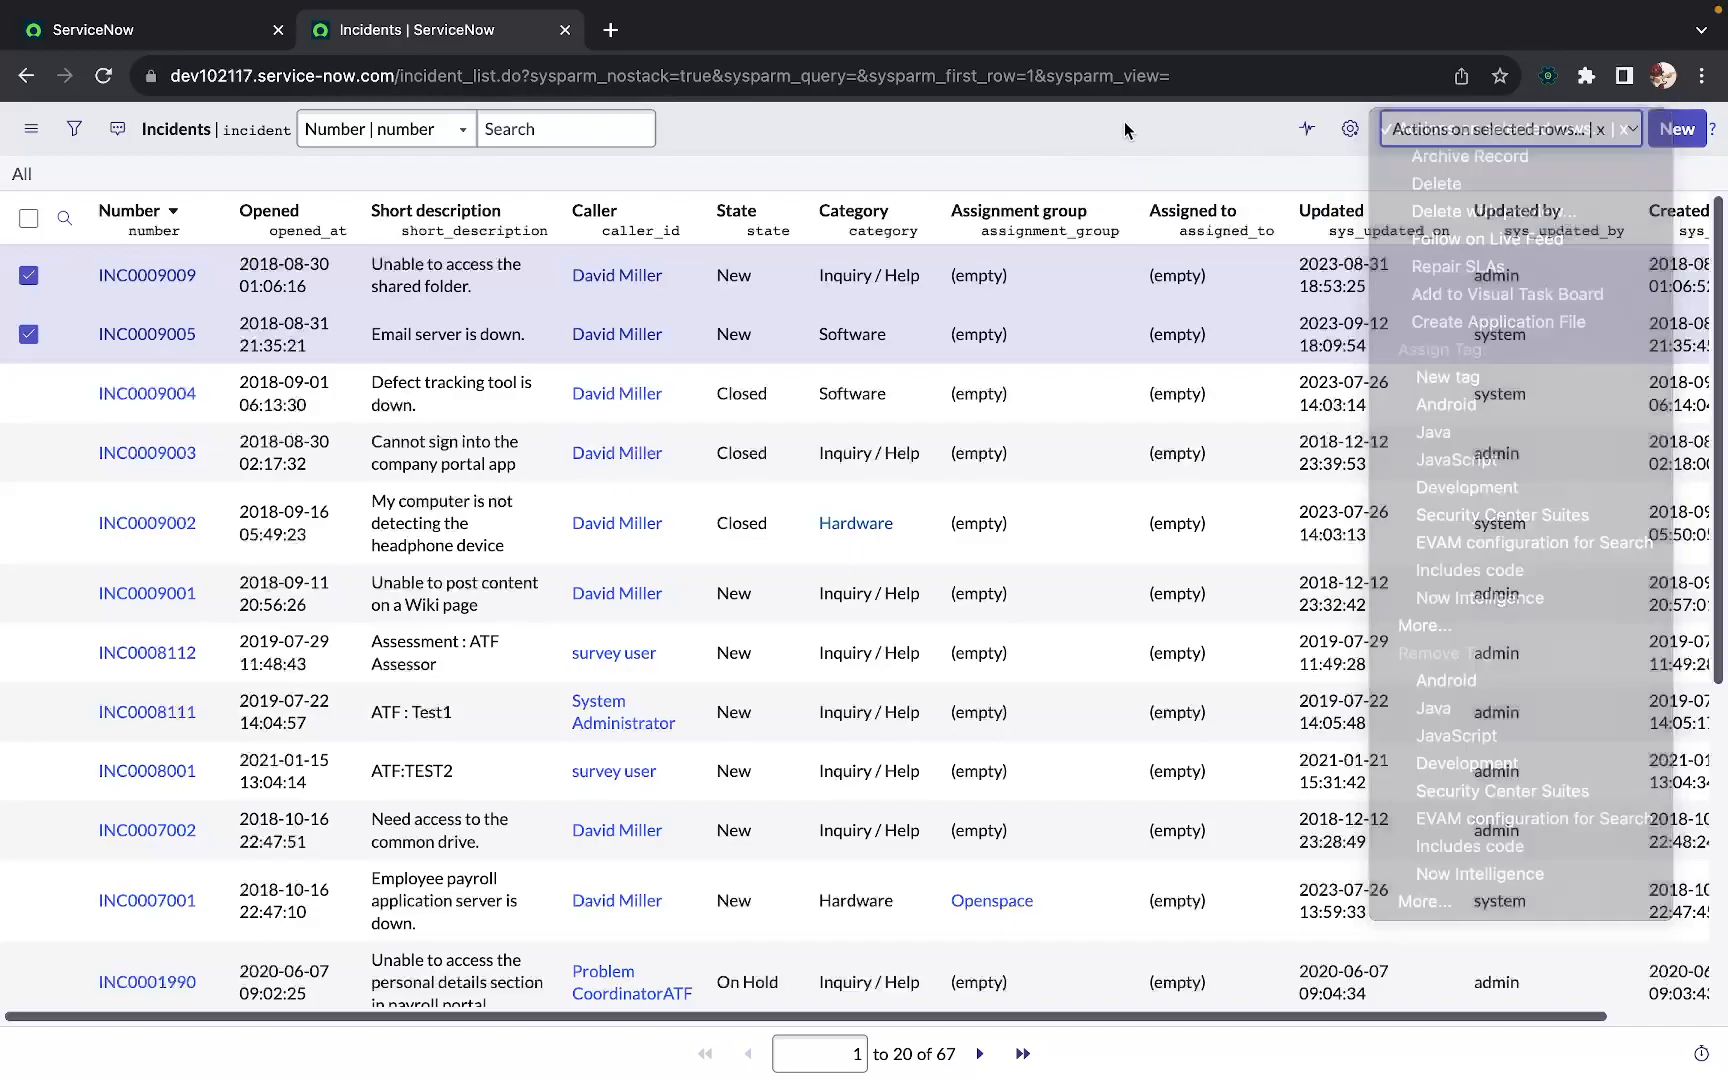
Deselect the two incidents, and try selecting and clearing all rows on the page at once
click(28, 276)
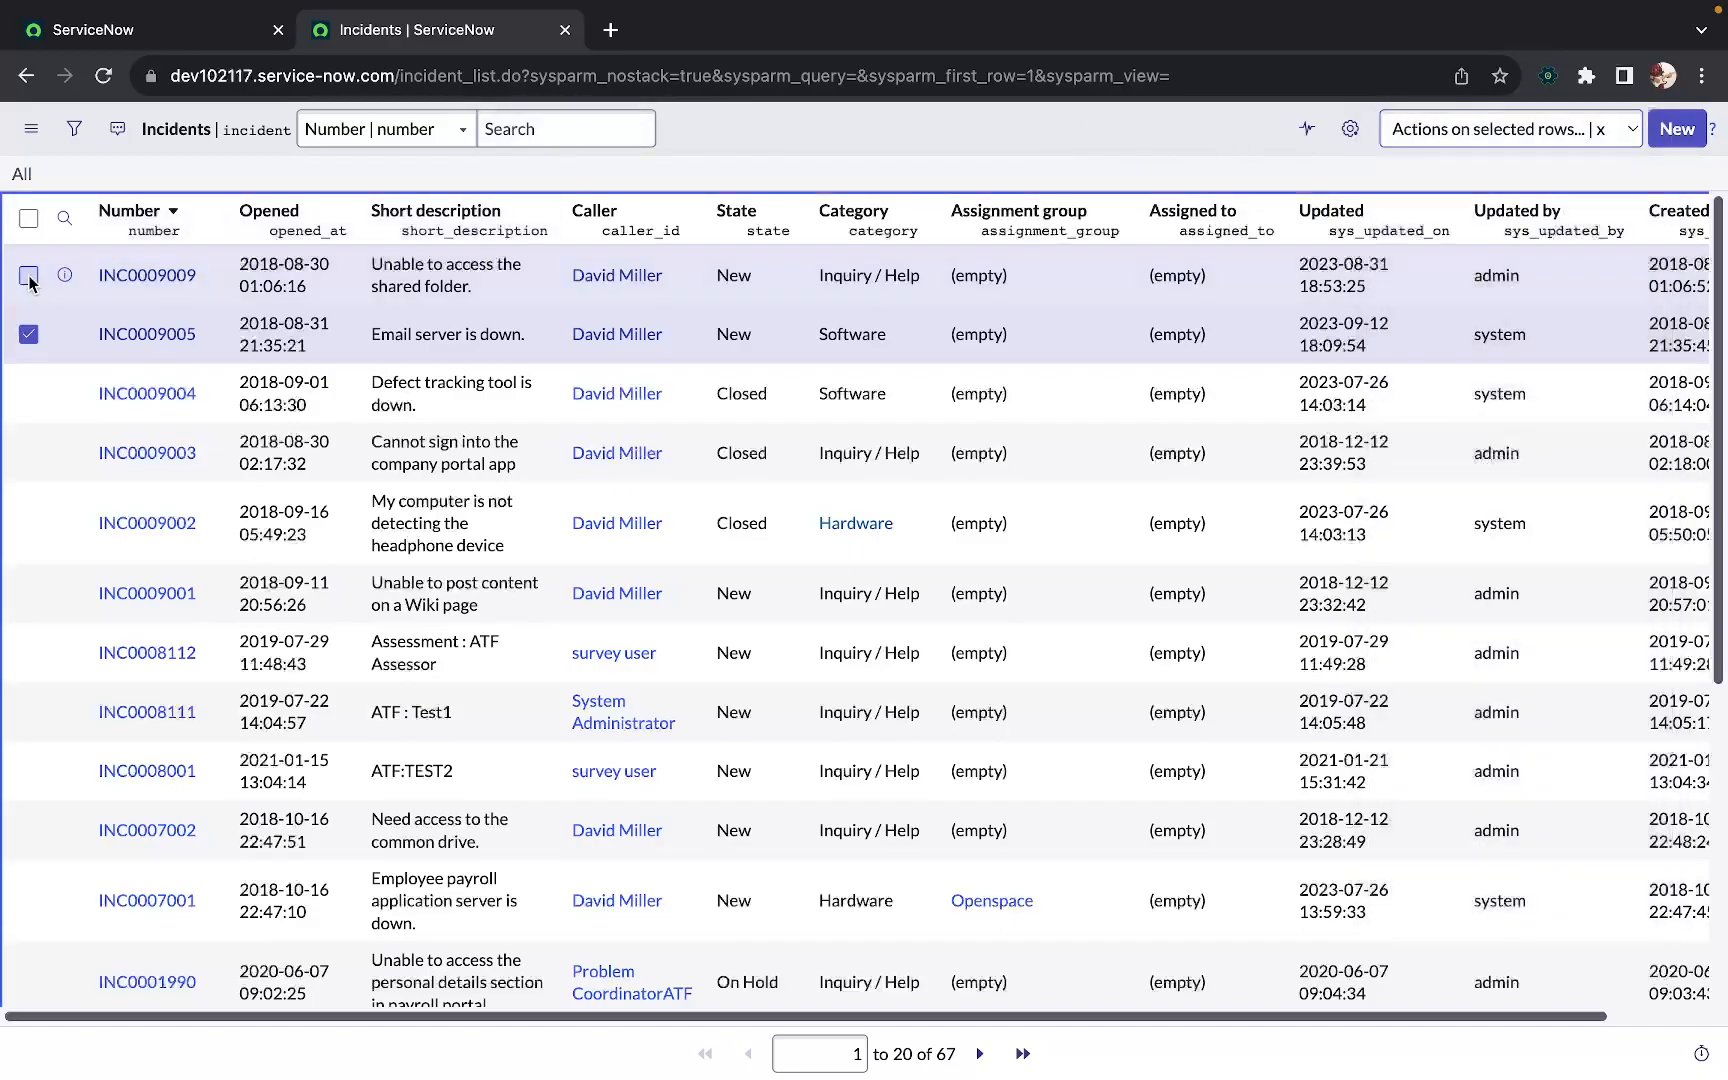
click(28, 334)
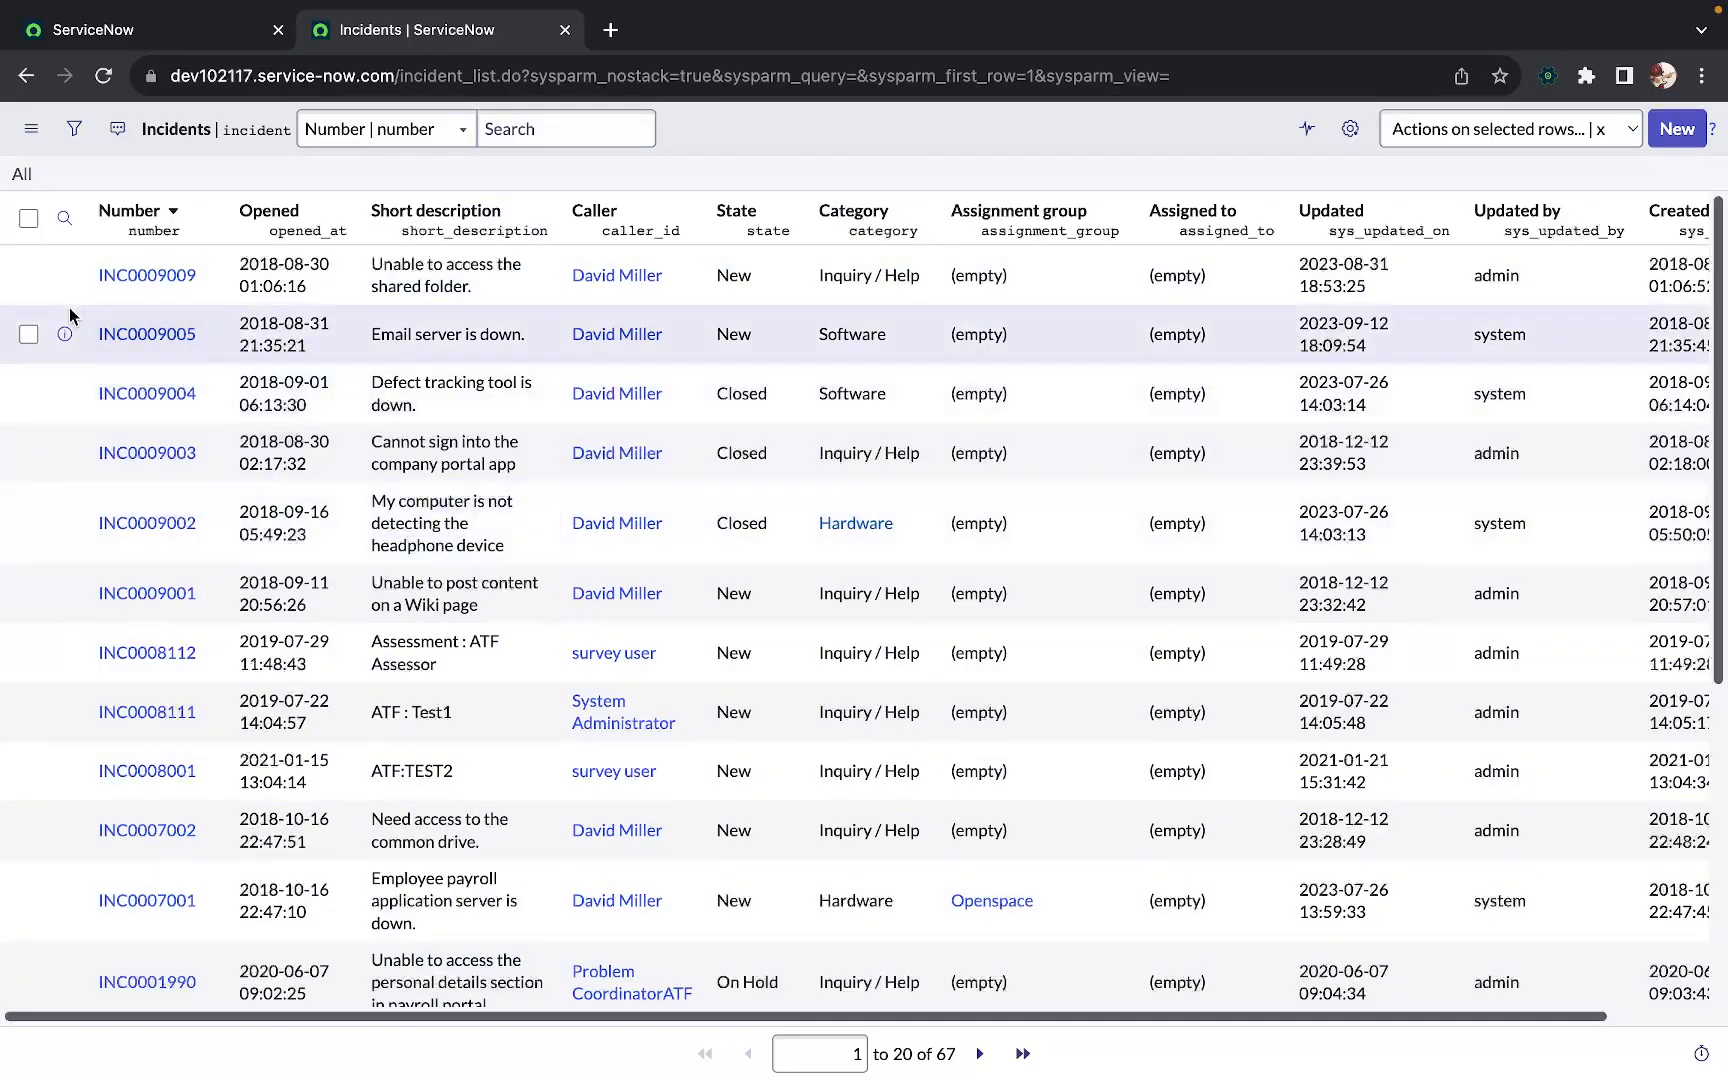
click(28, 219)
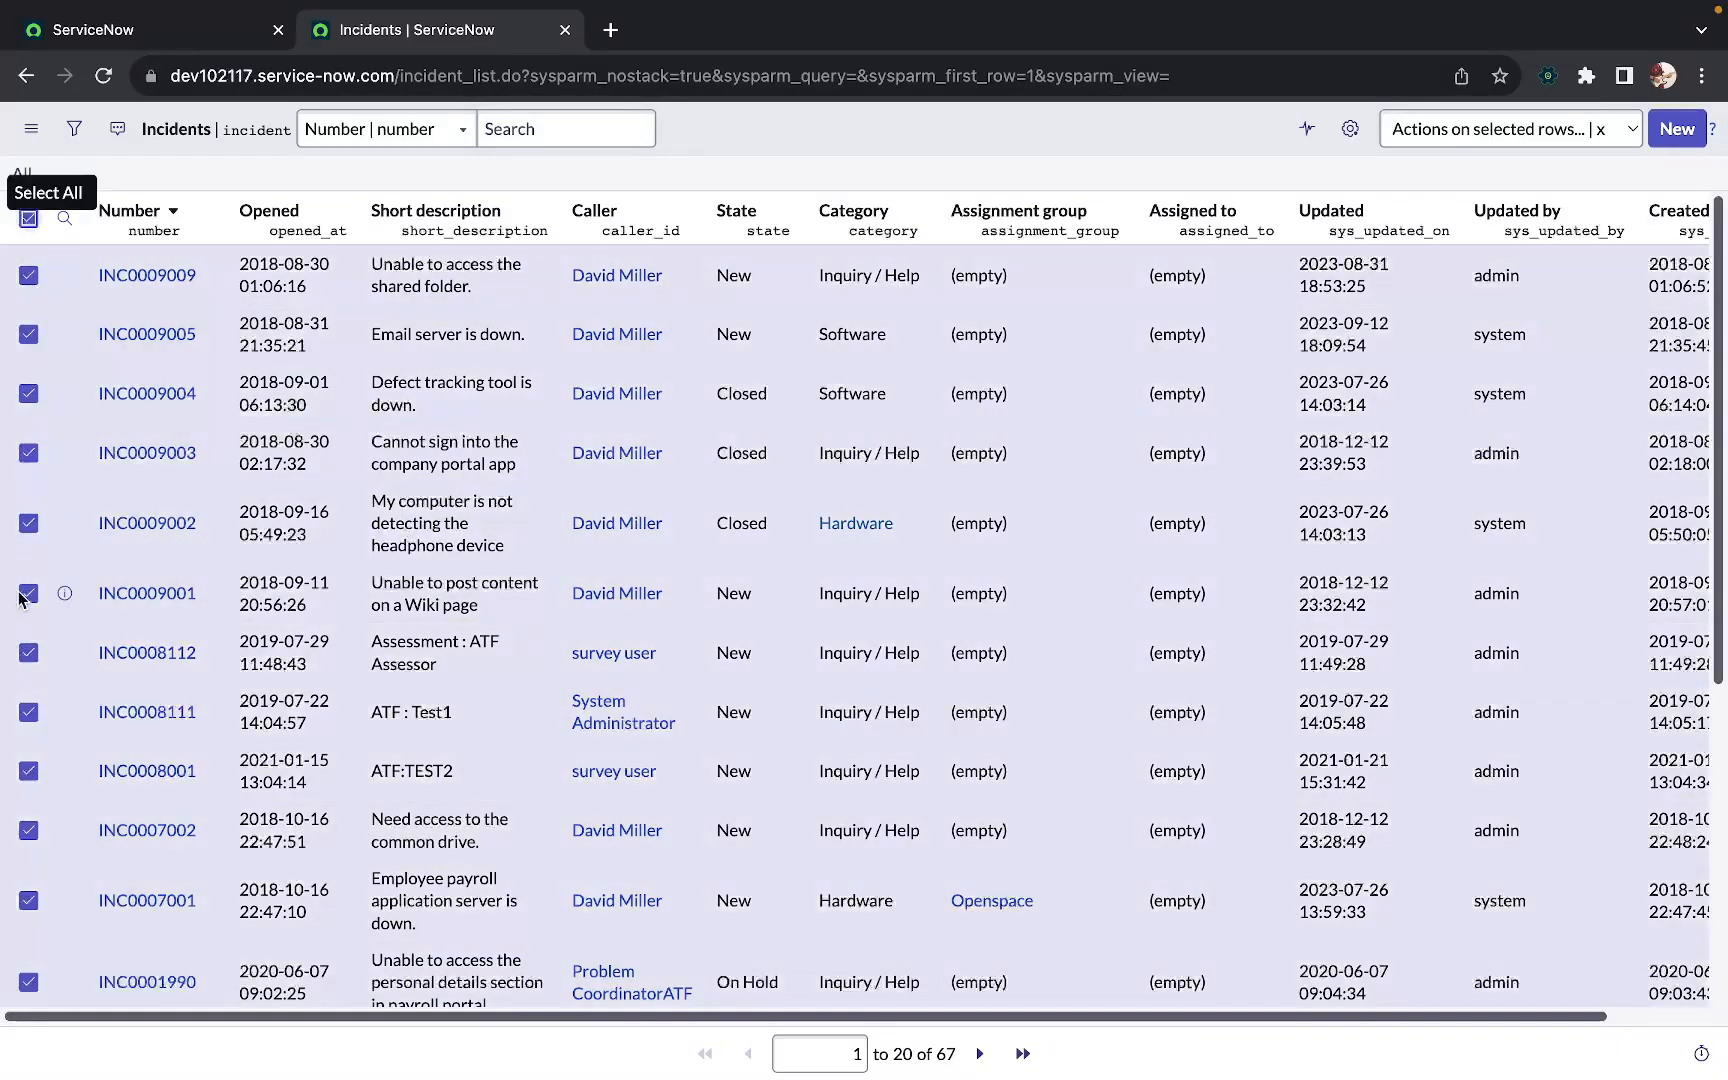
click(28, 226)
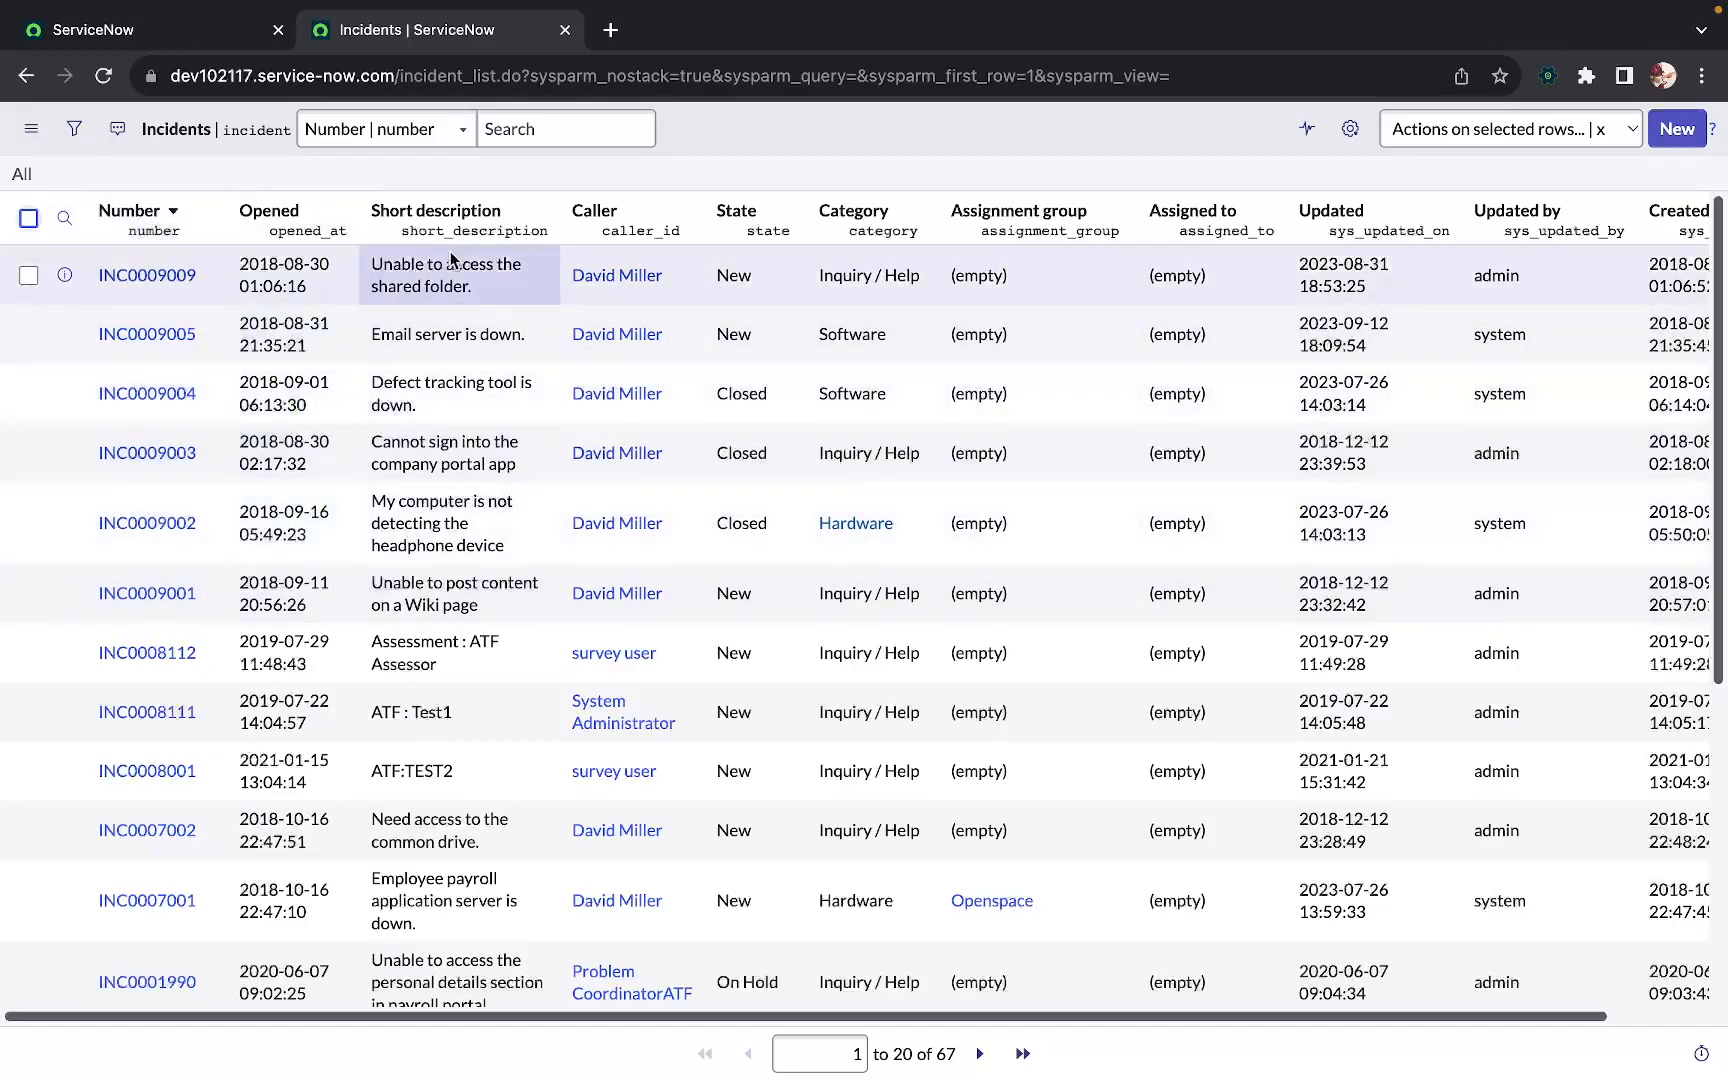
Show the column search row, search the Number column for "PR", and return to all incidents through the breadcrumb
click(66, 220)
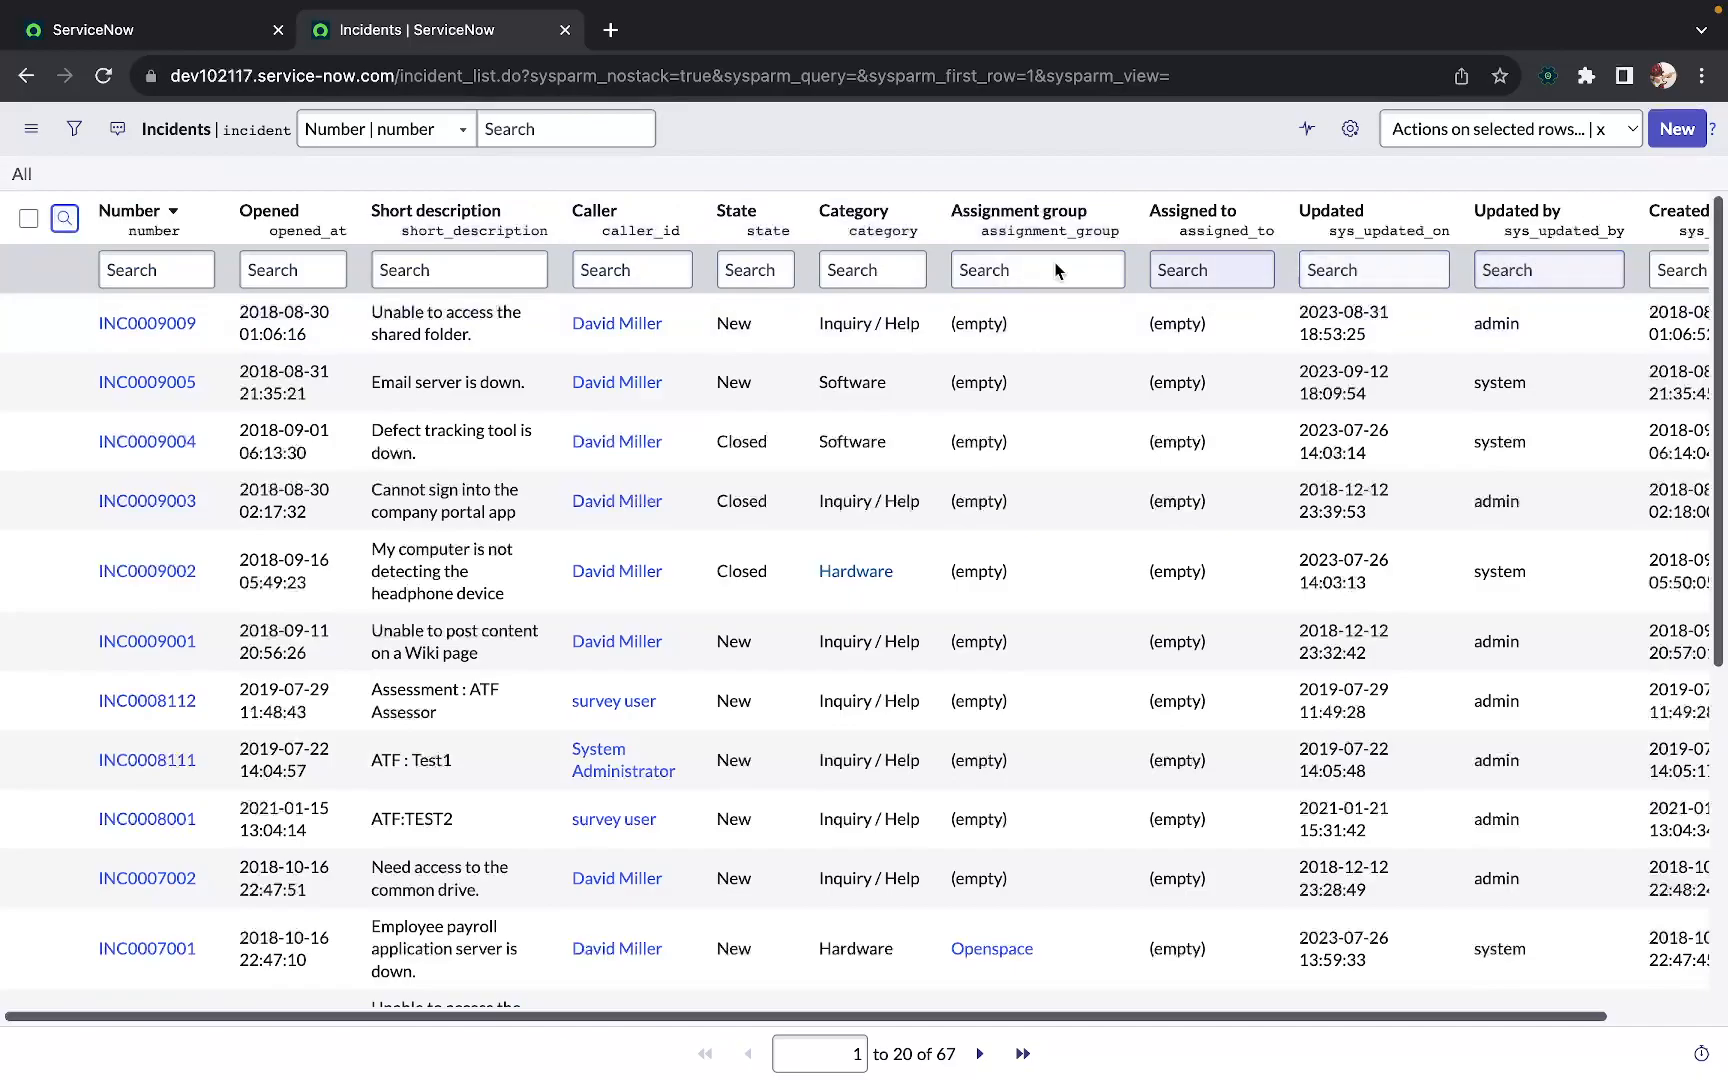
click(161, 256)
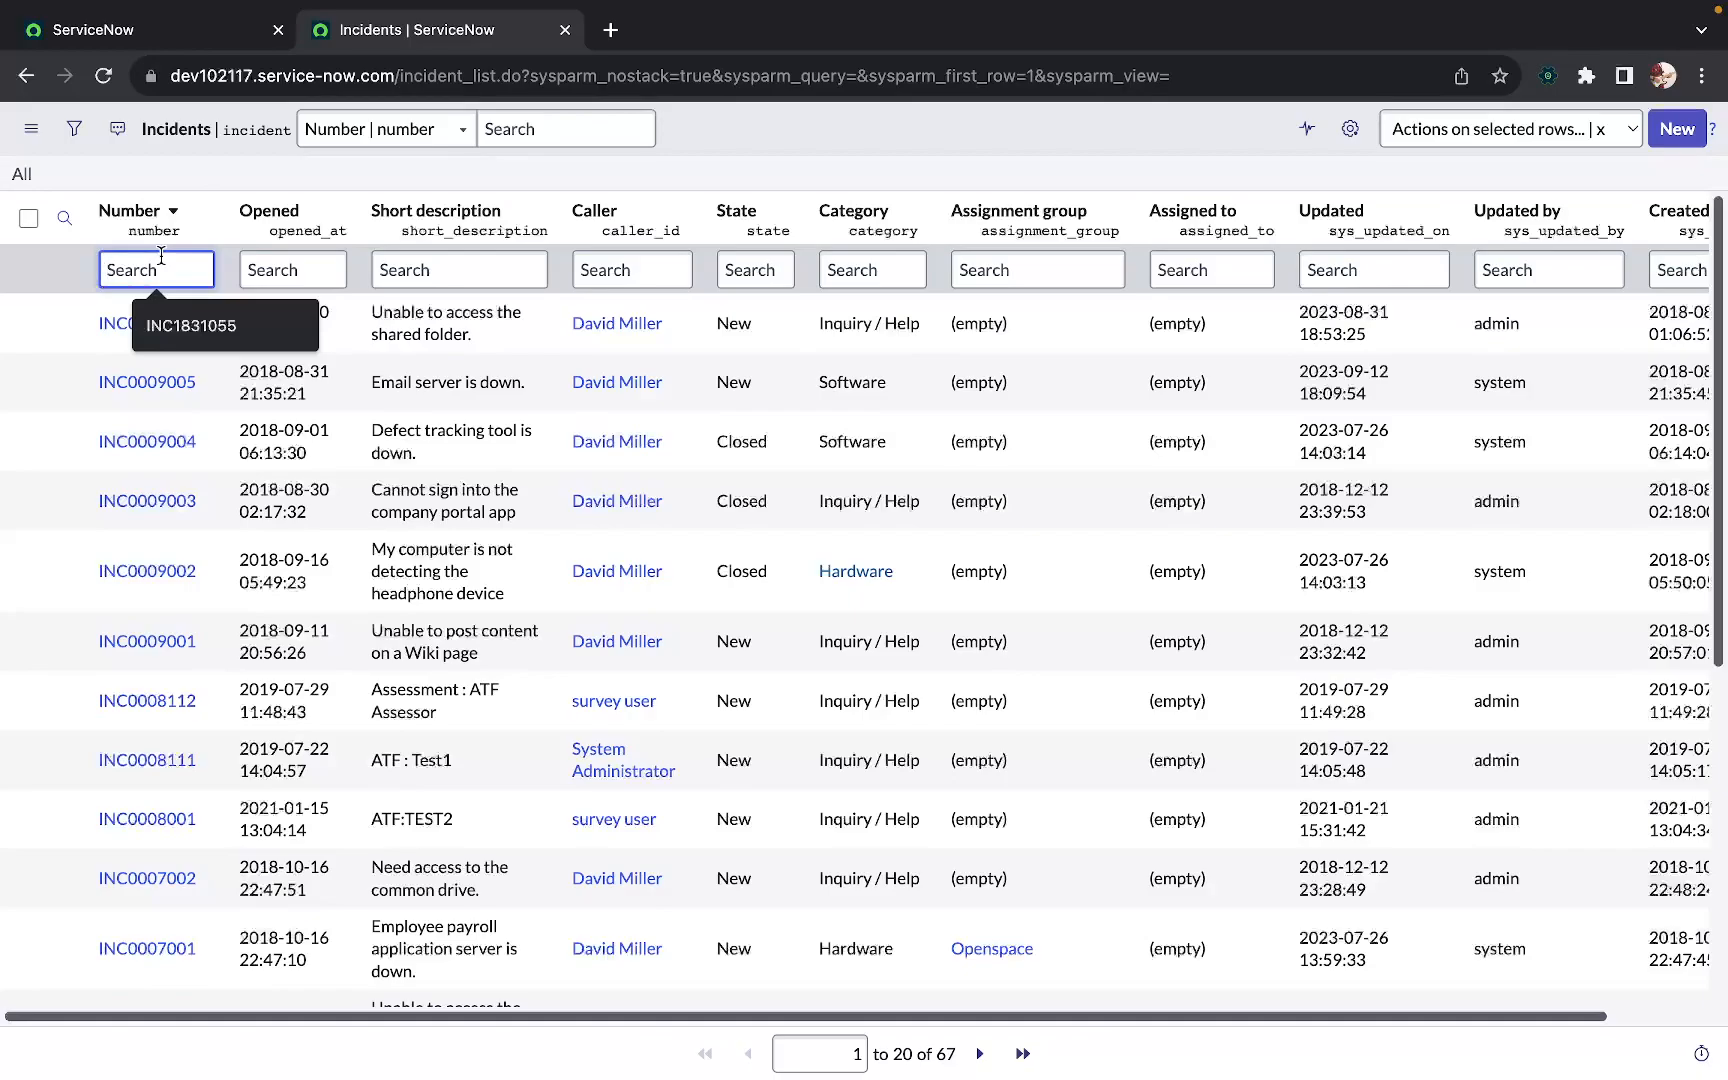
text(PR)
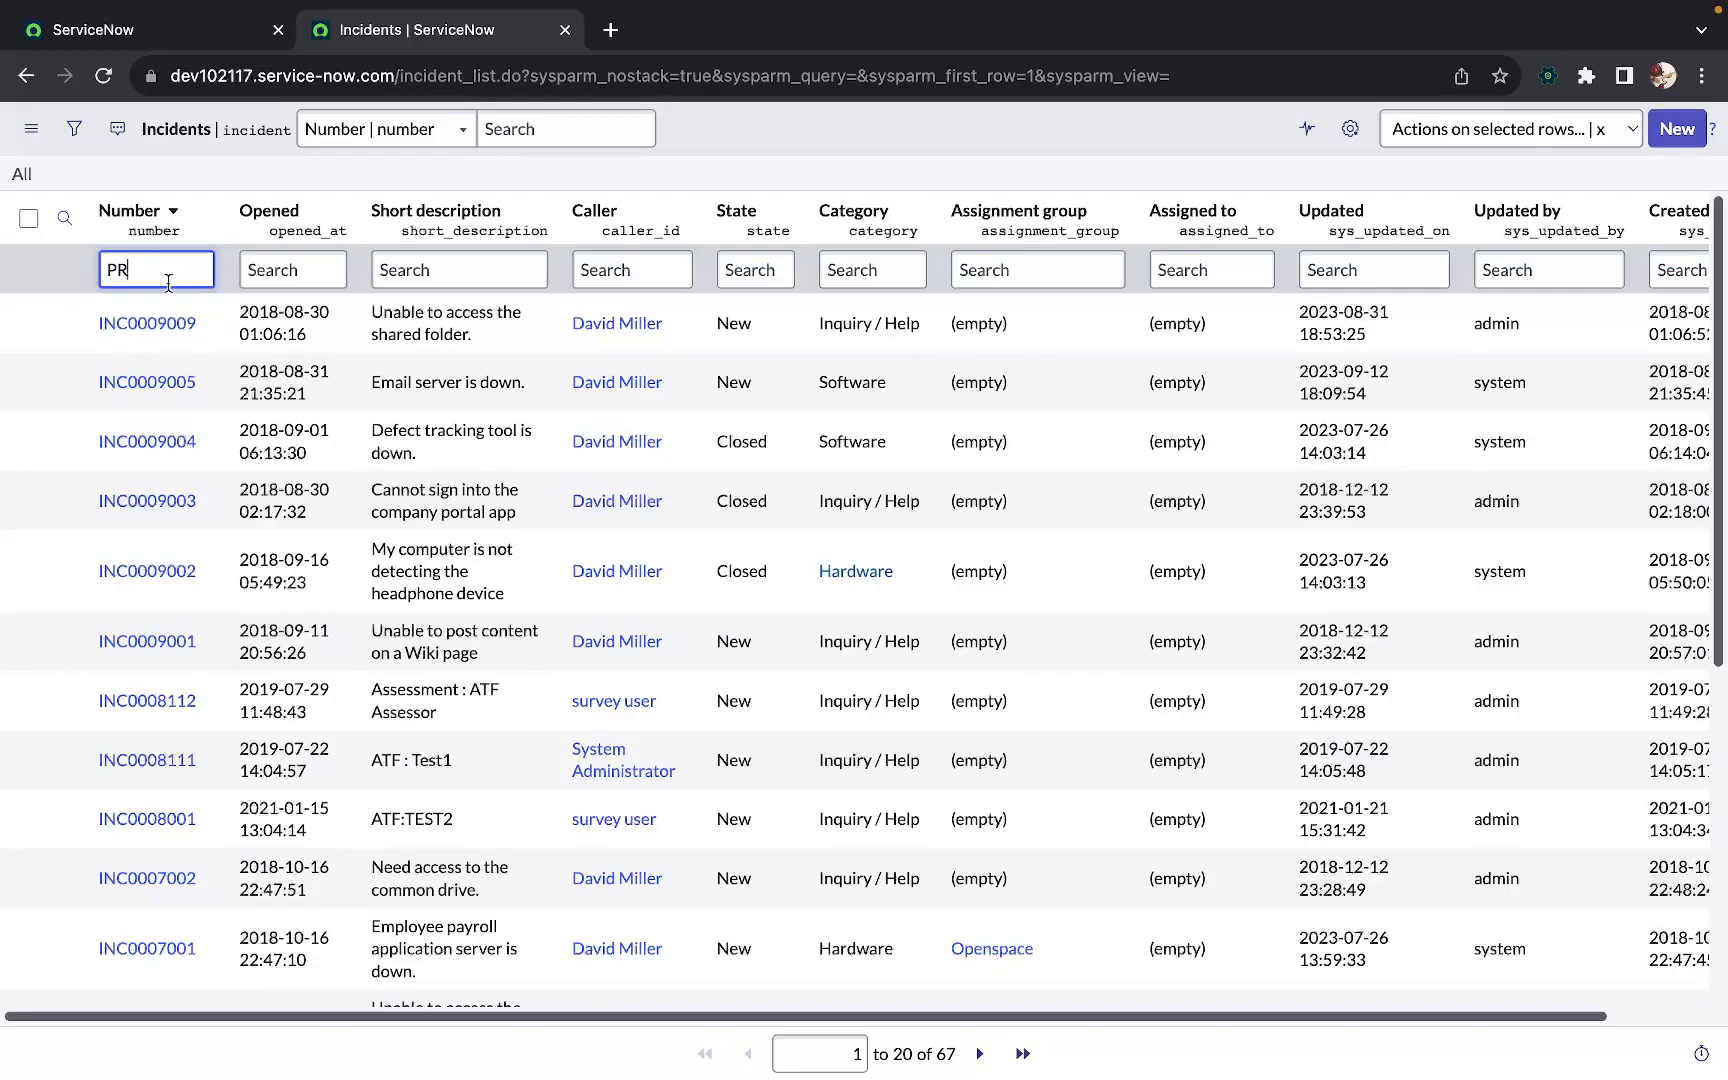
key(Return)
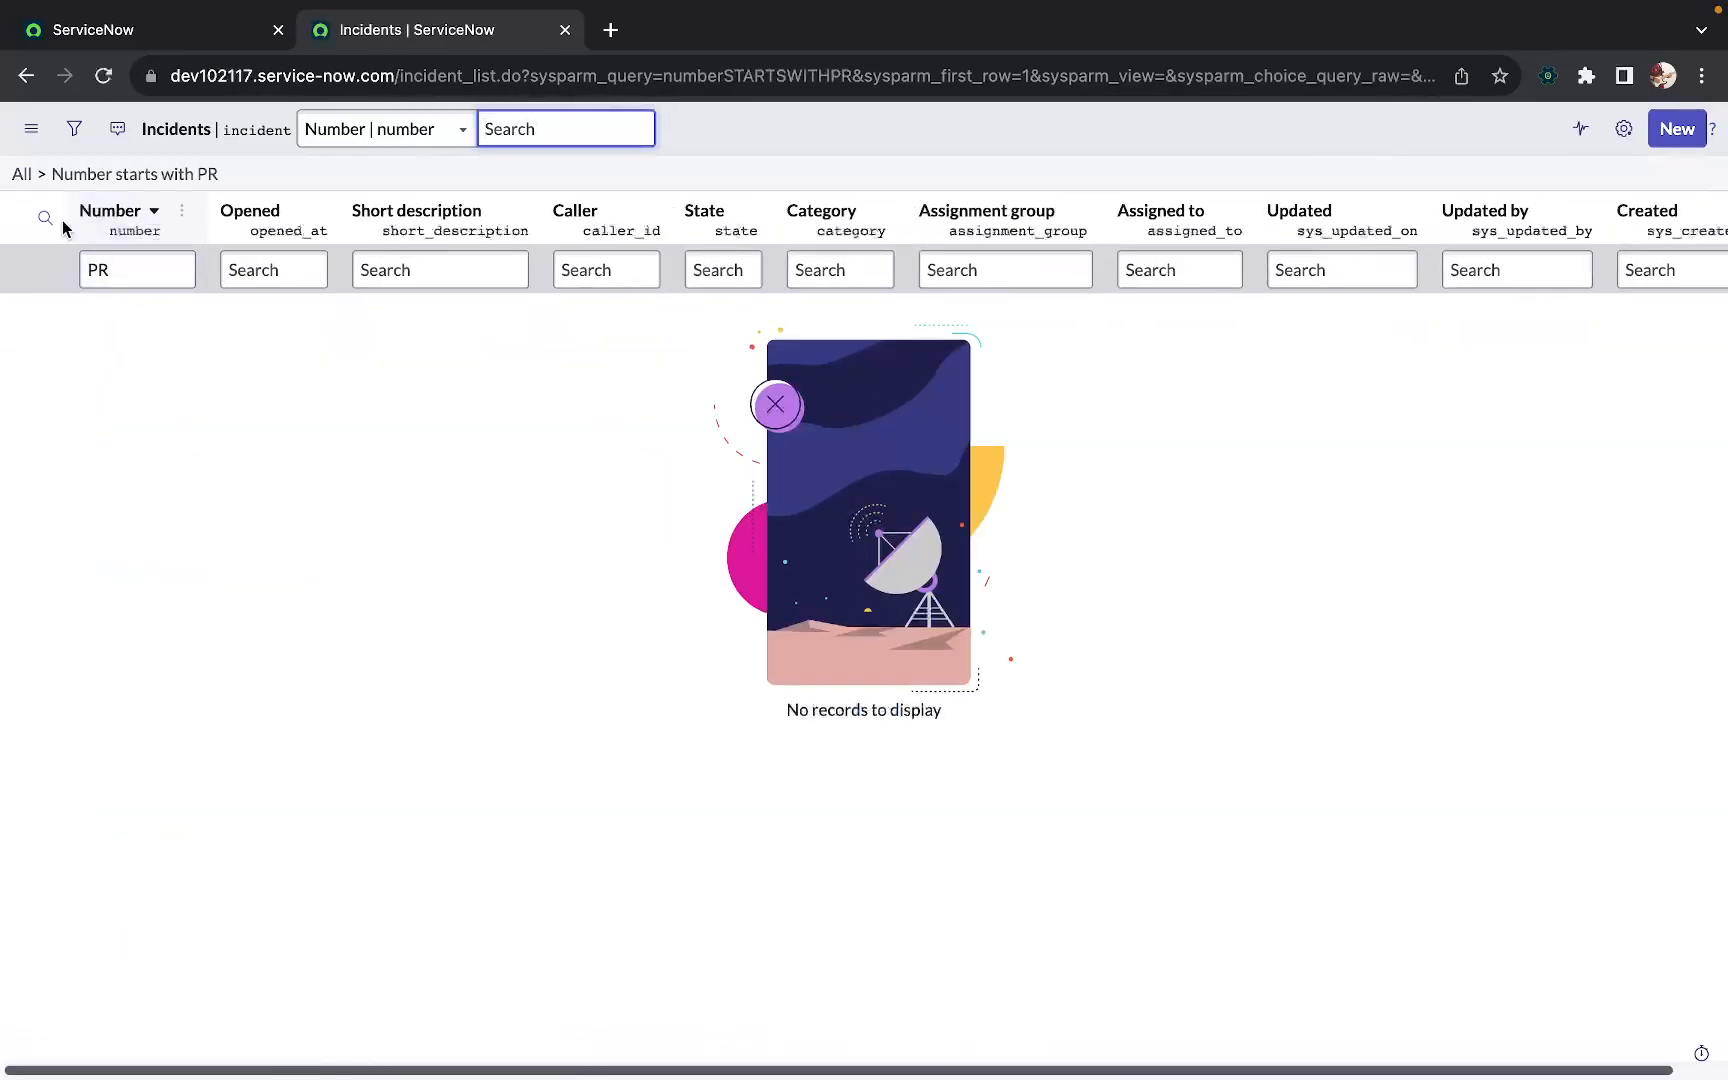
click(25, 174)
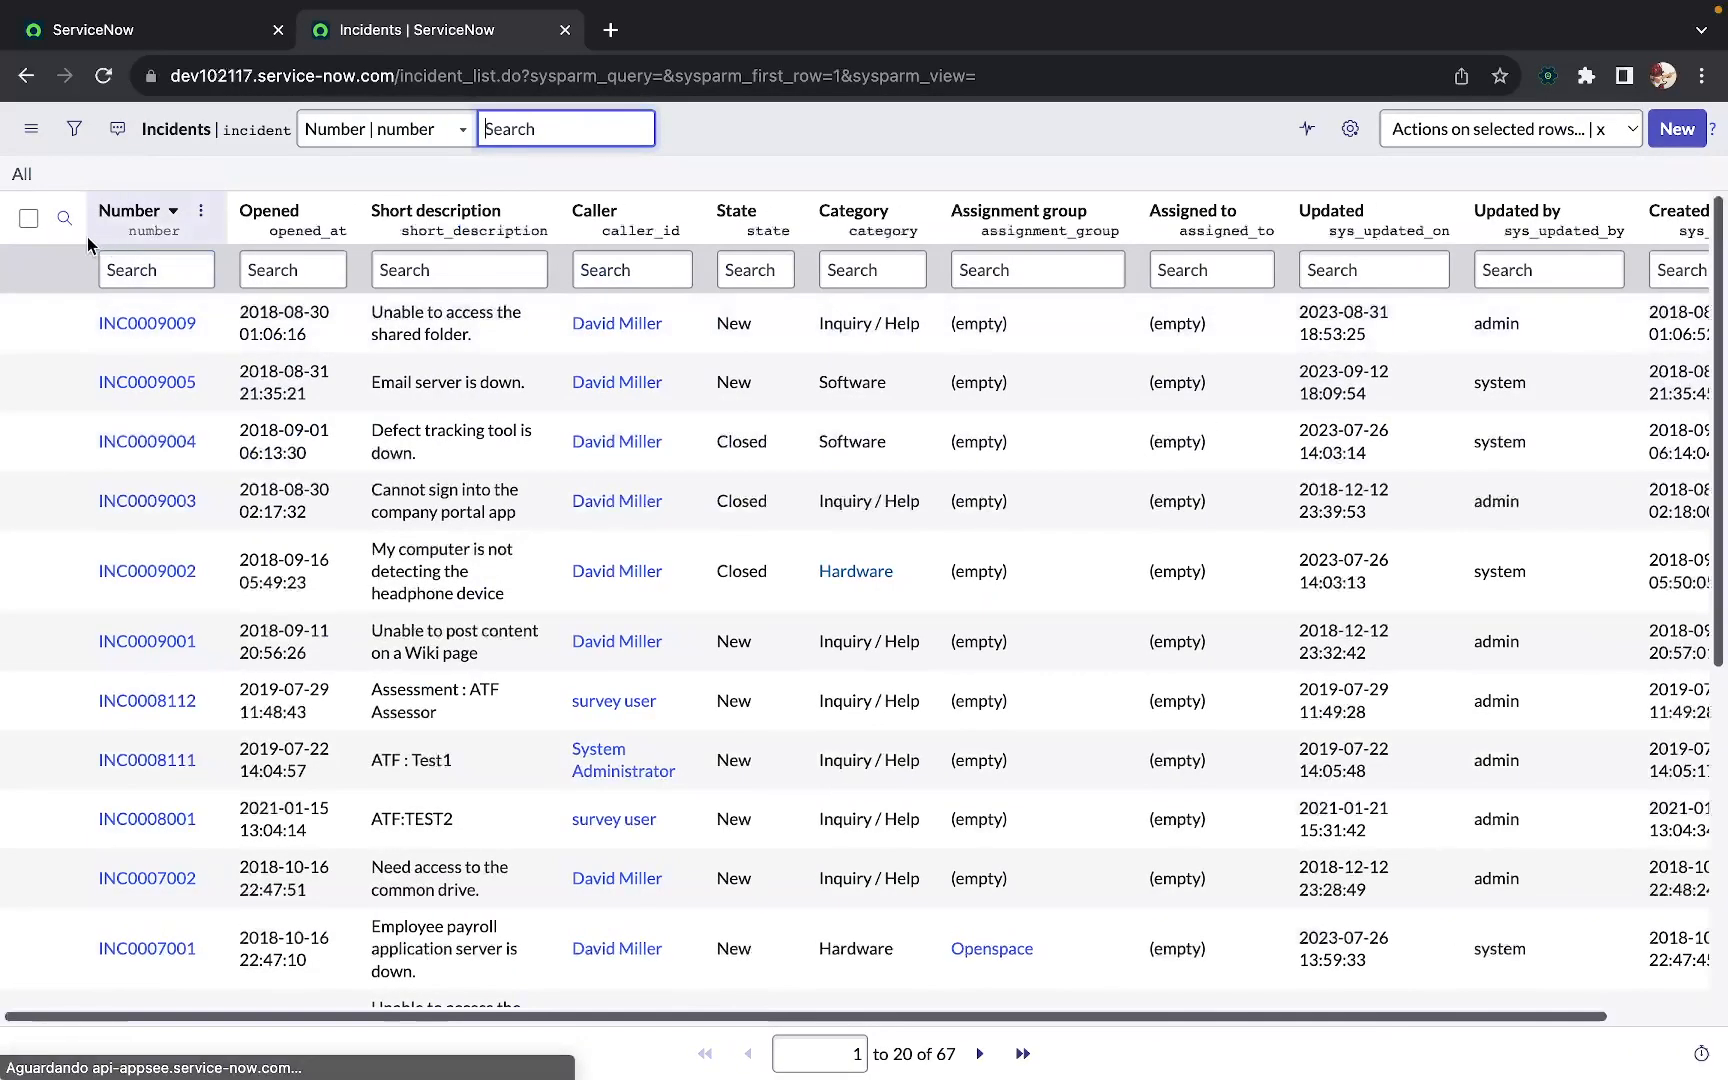
Search the Number column for "inc" and remove that condition through the breadcrumb
click(115, 271)
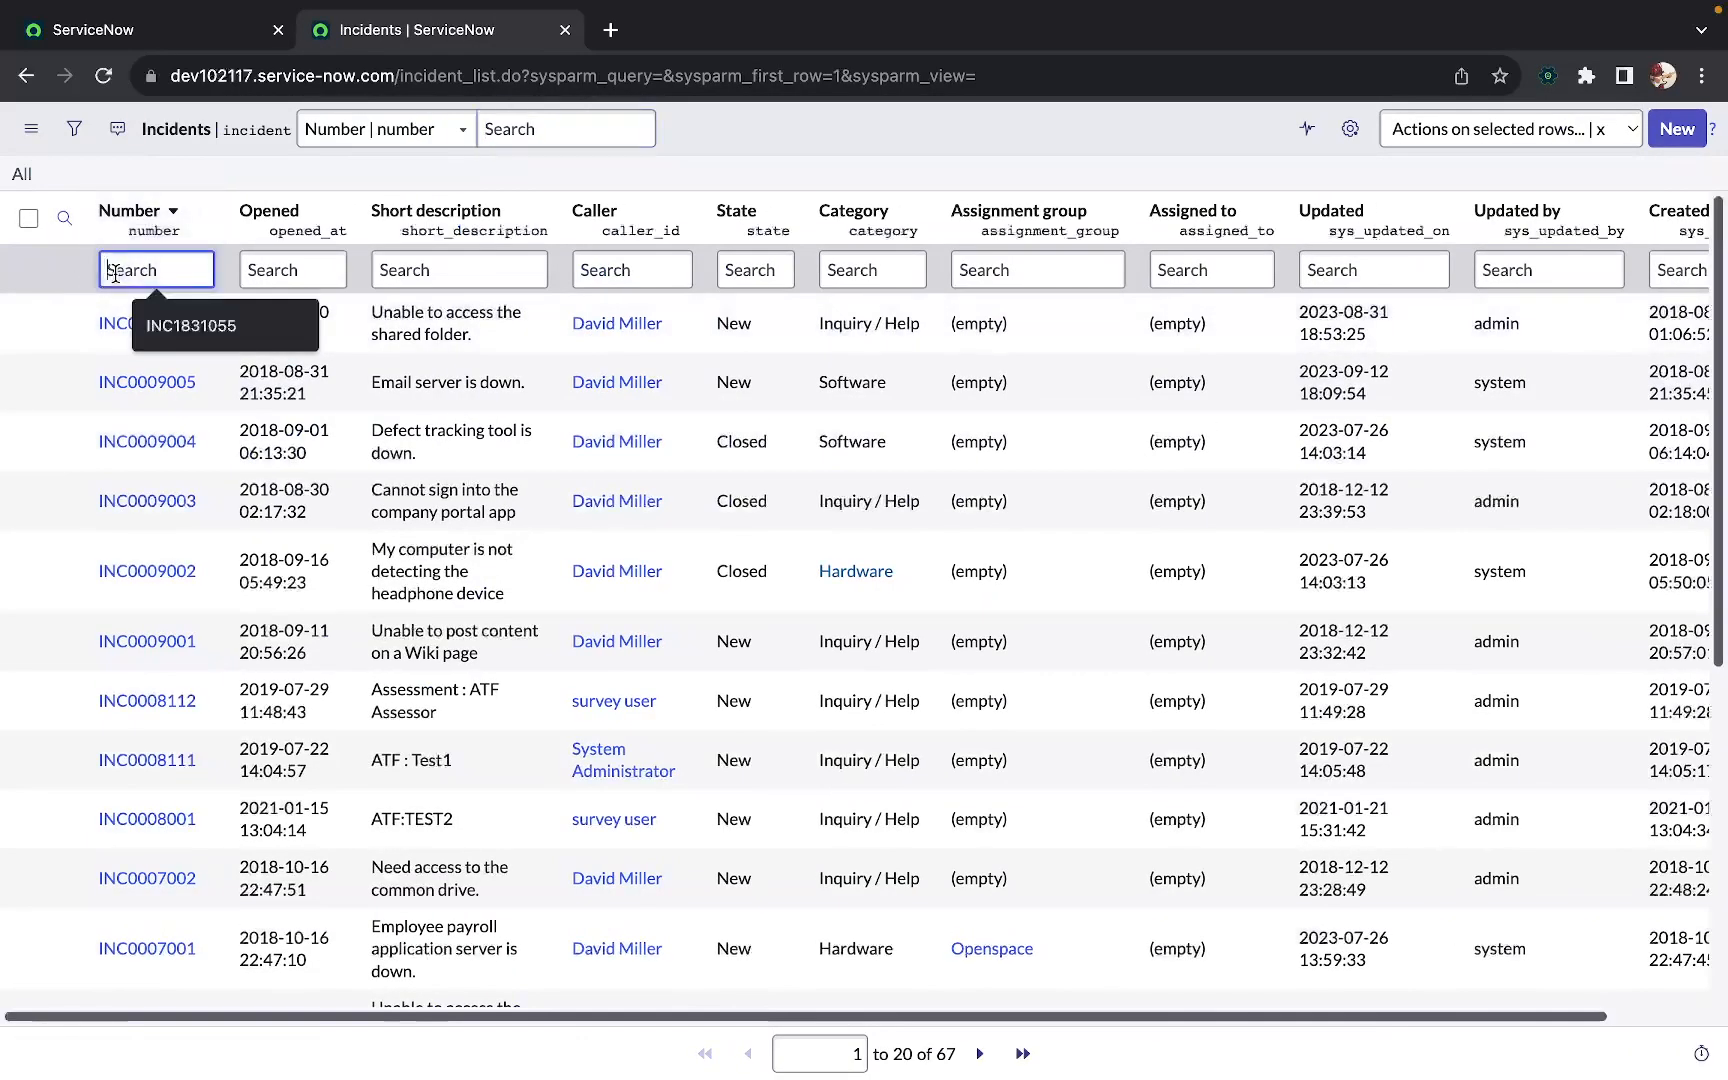
text(inc)
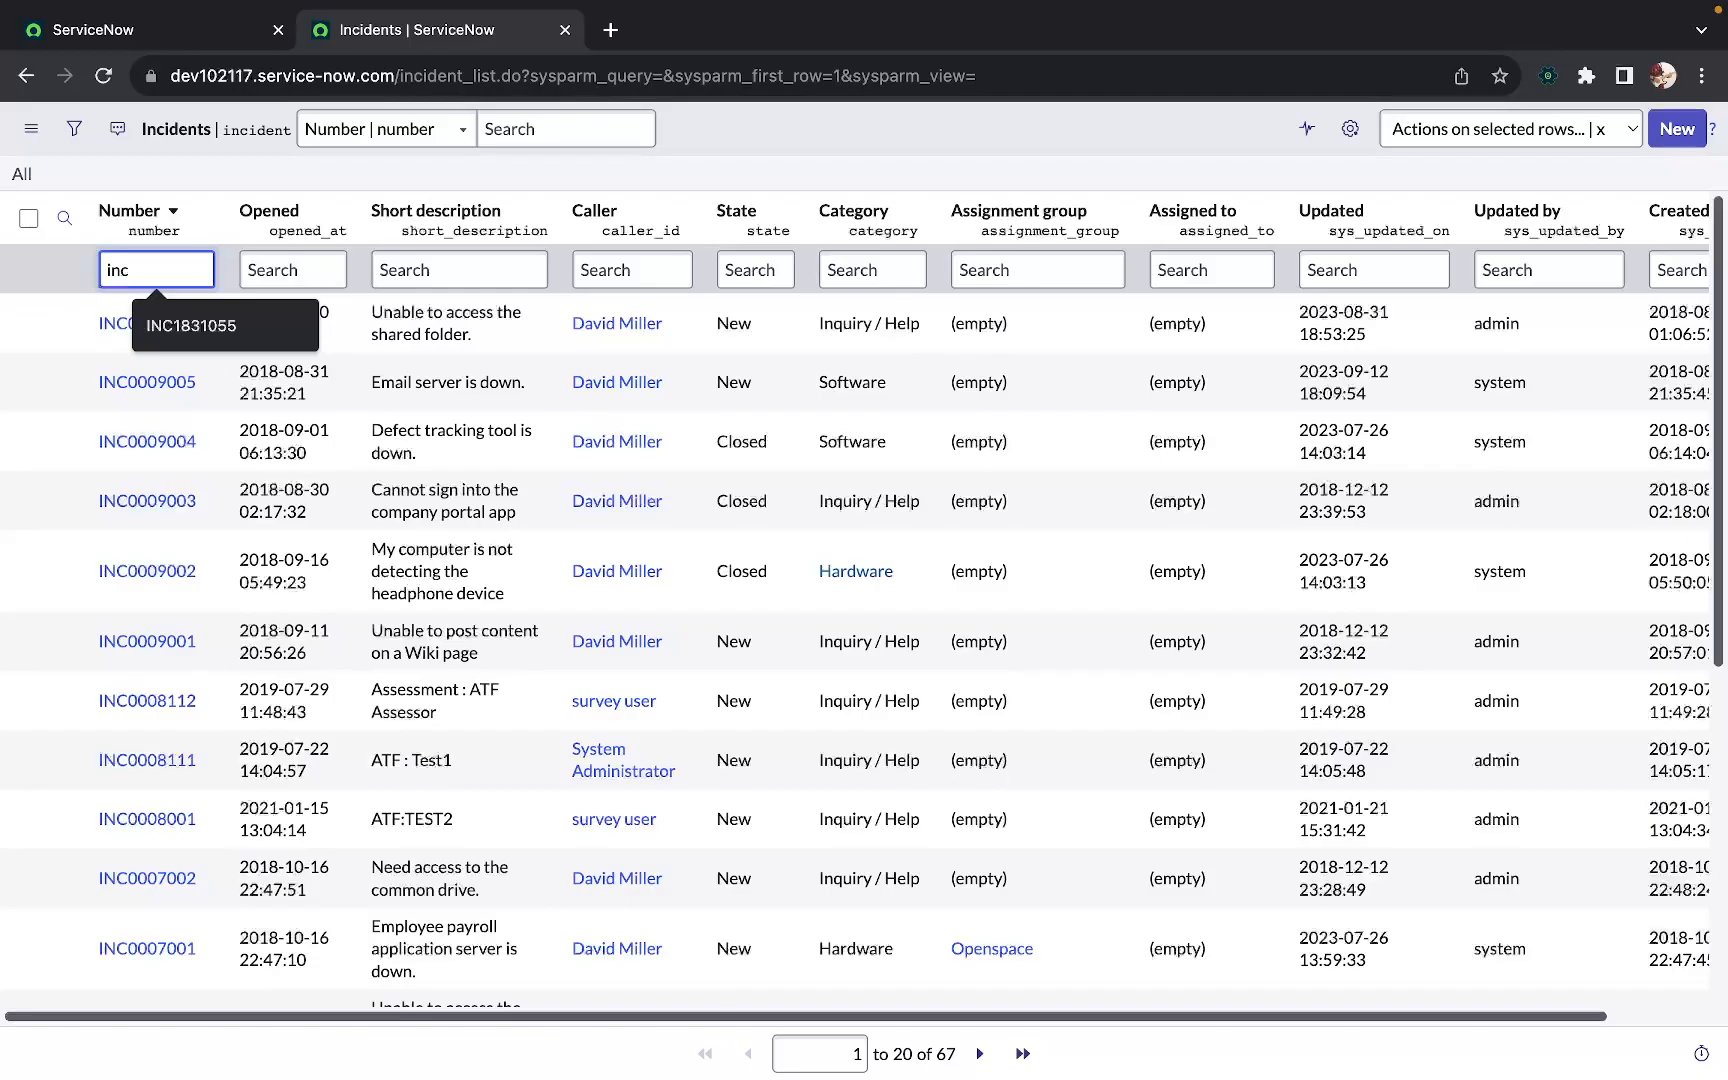
key(Return)
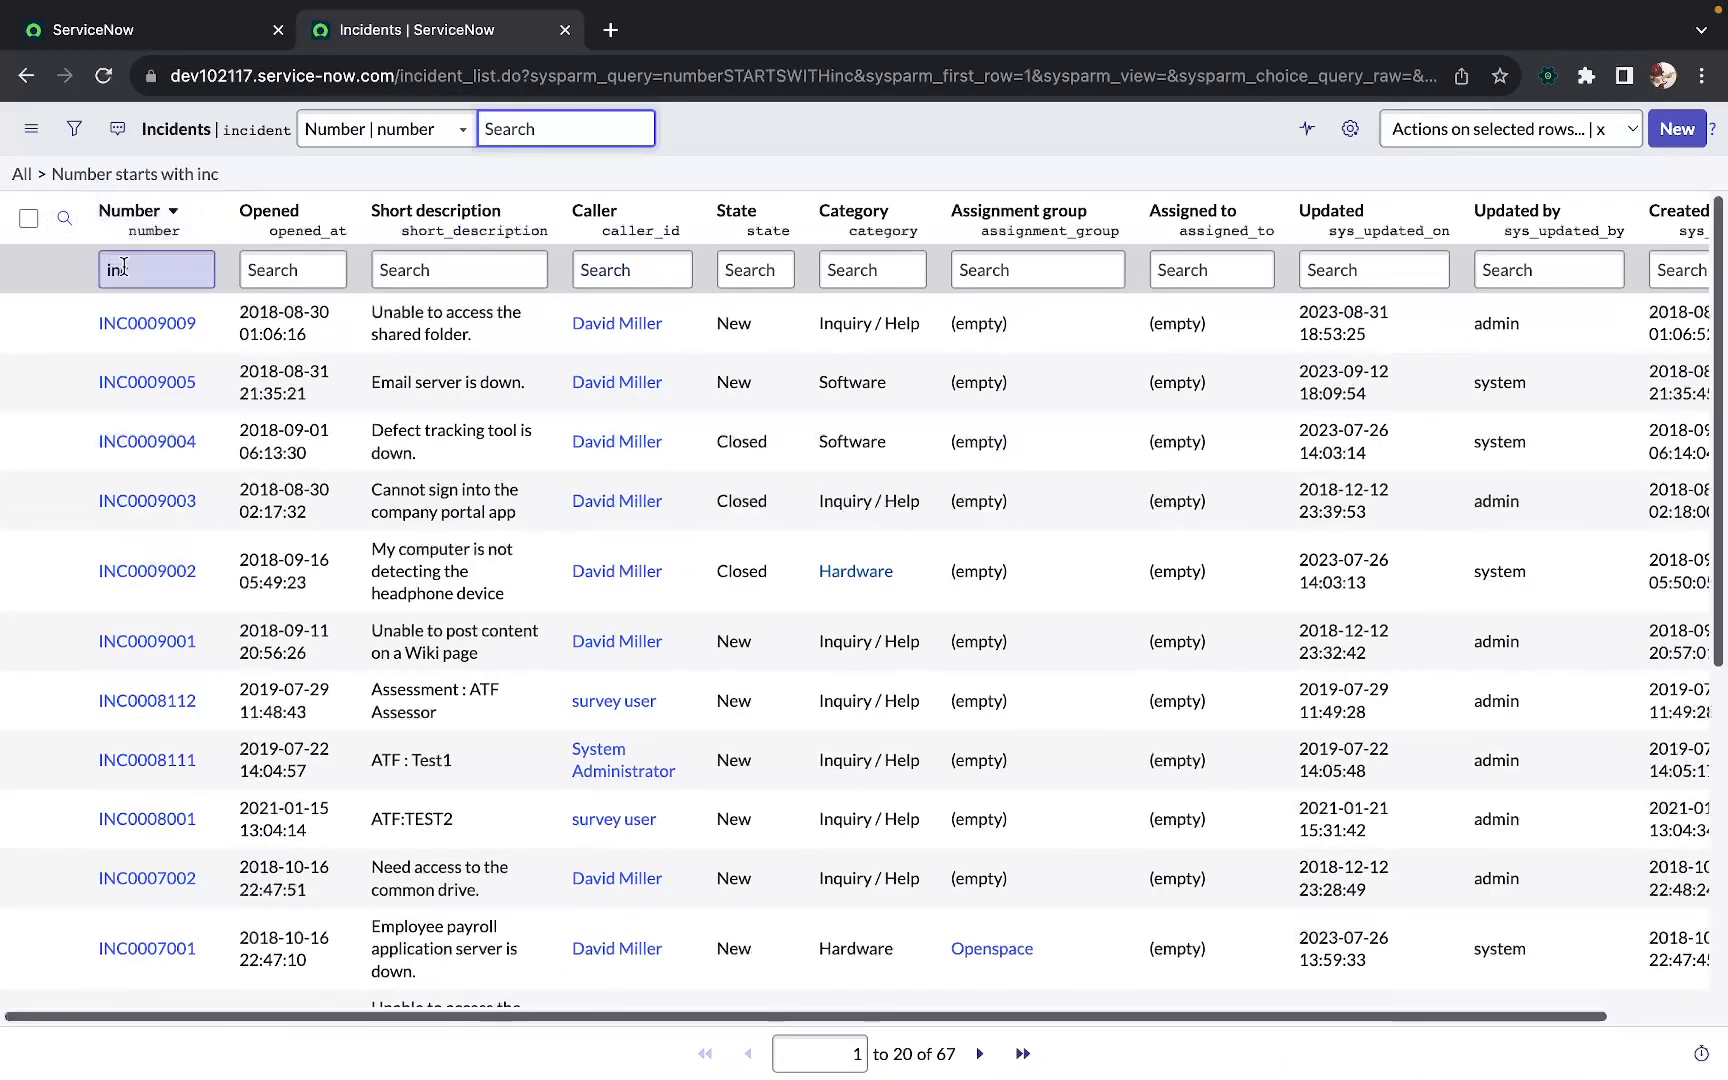
click(44, 178)
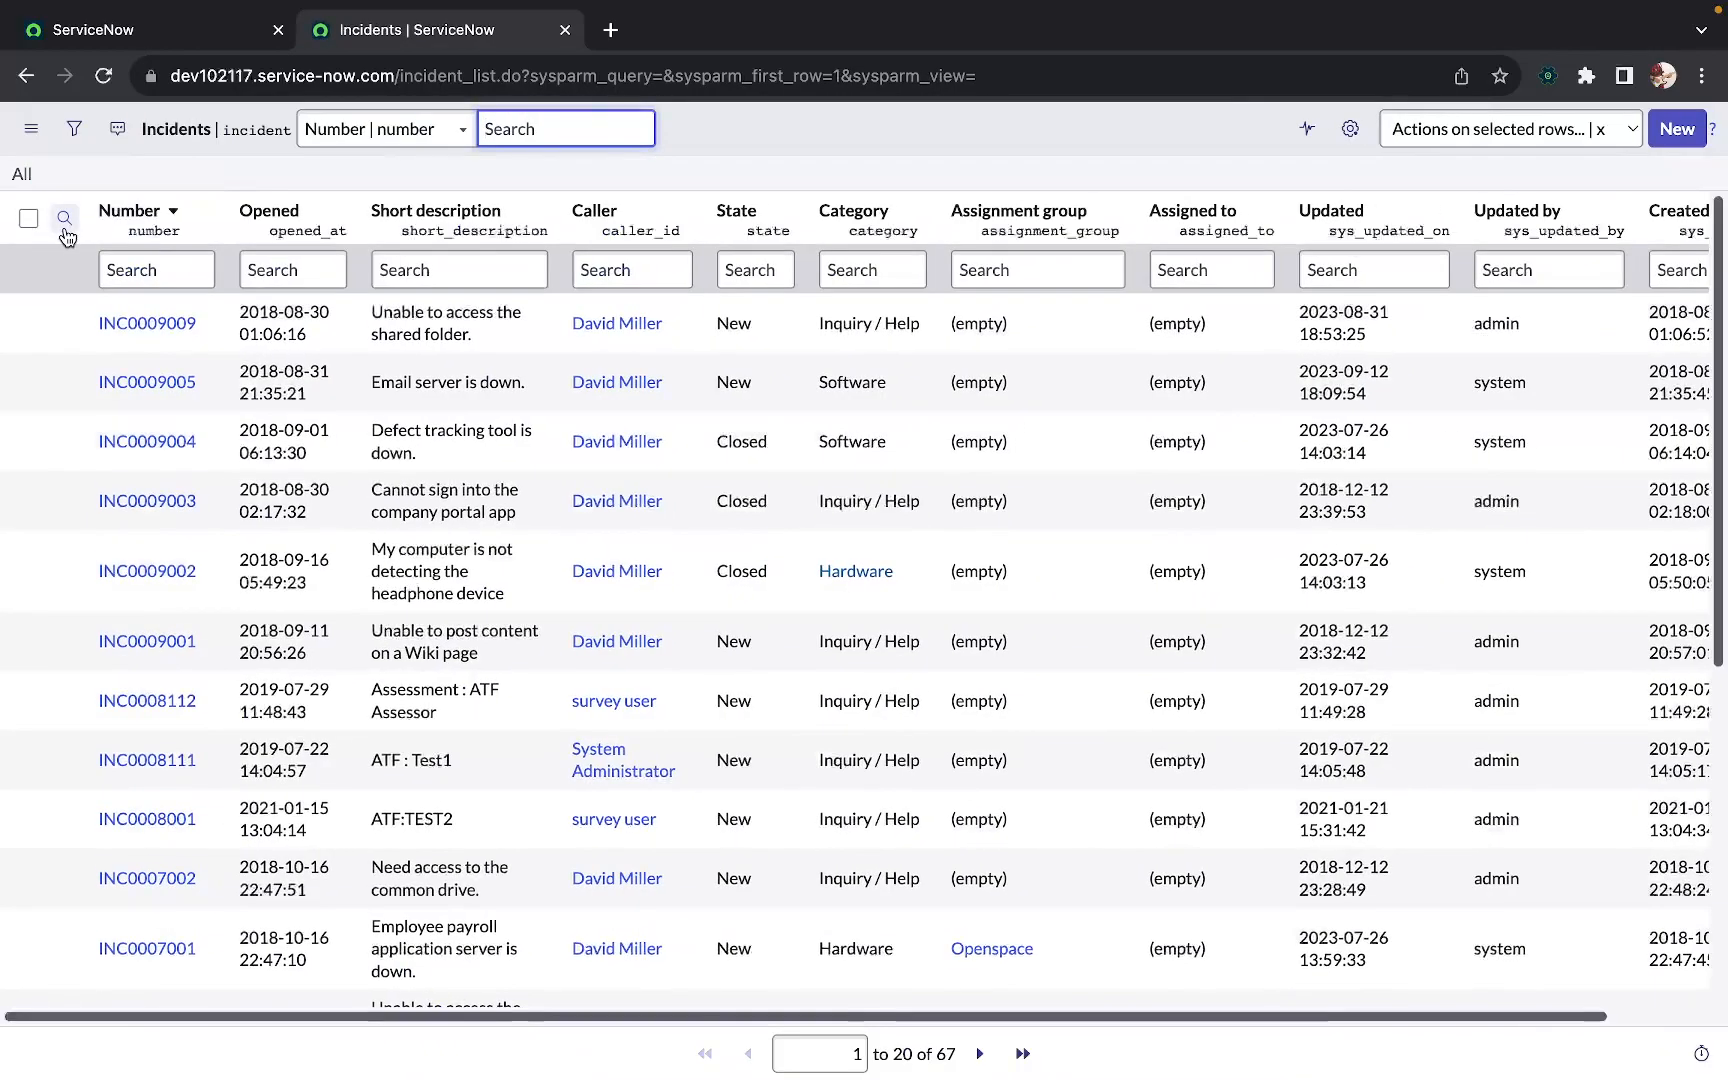
Filter the Number column for an exact match using "=INC0009009"
click(118, 271)
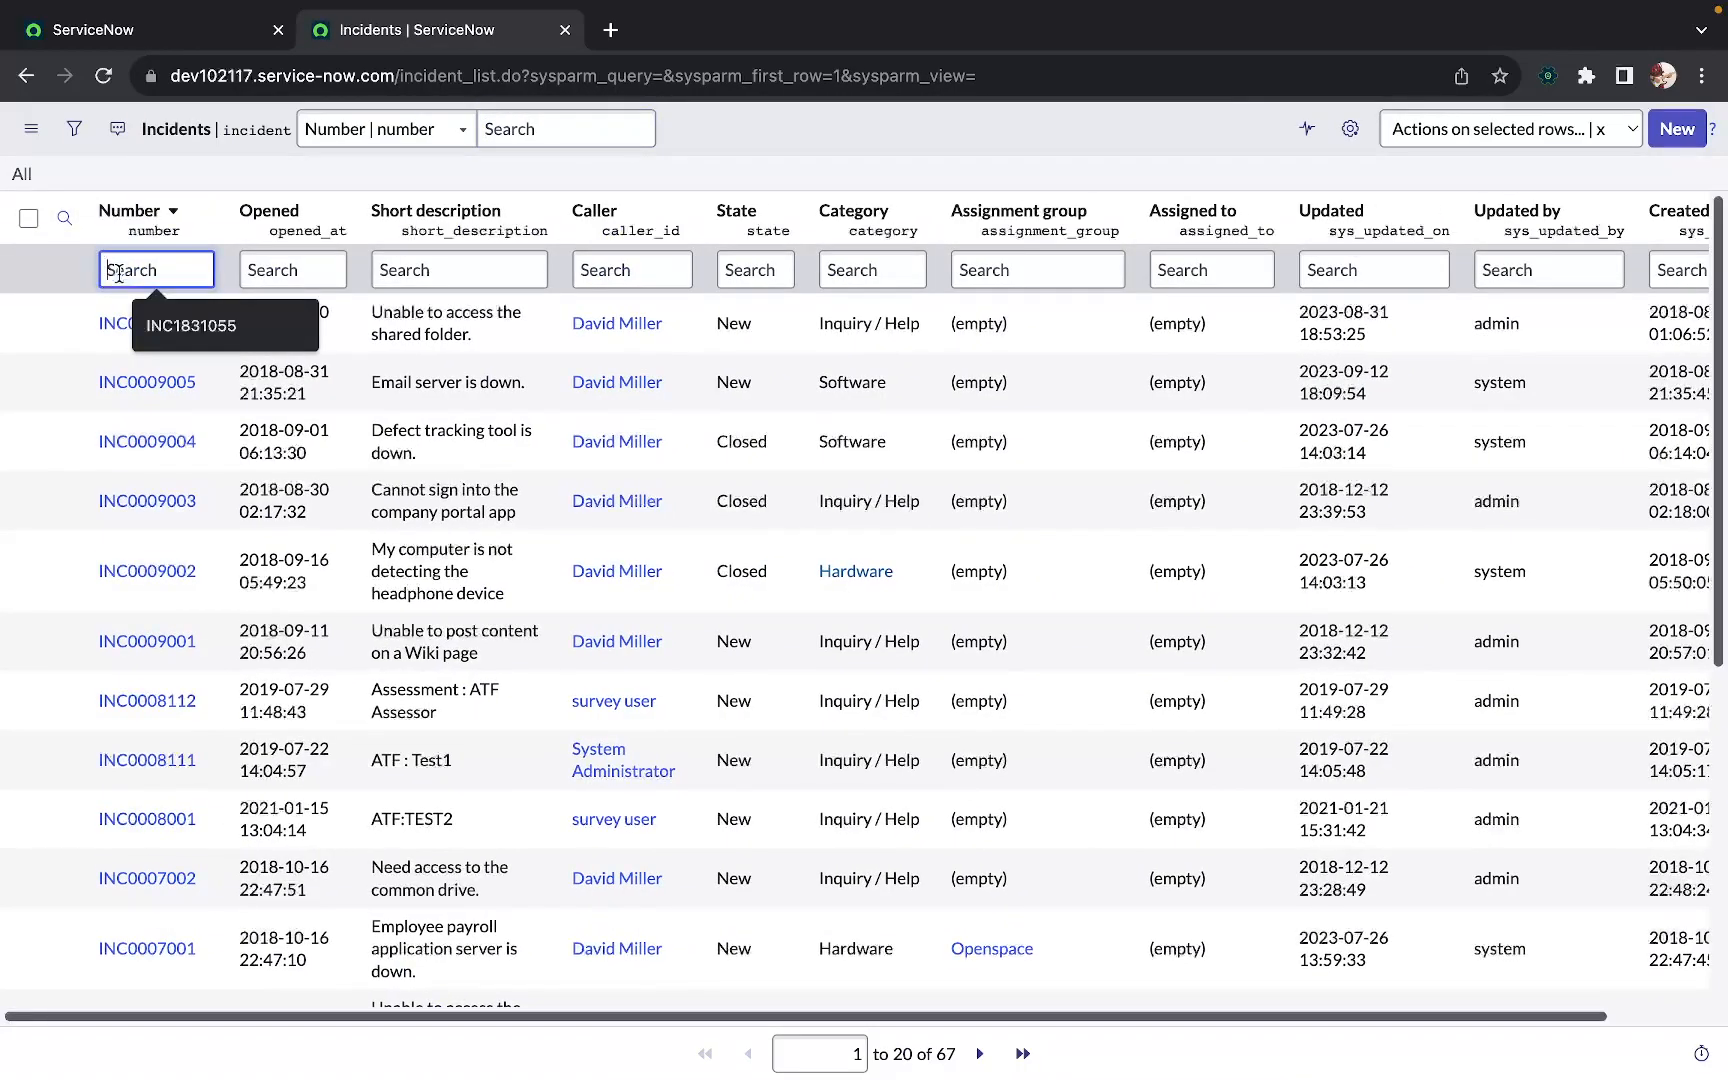
text(=IN)
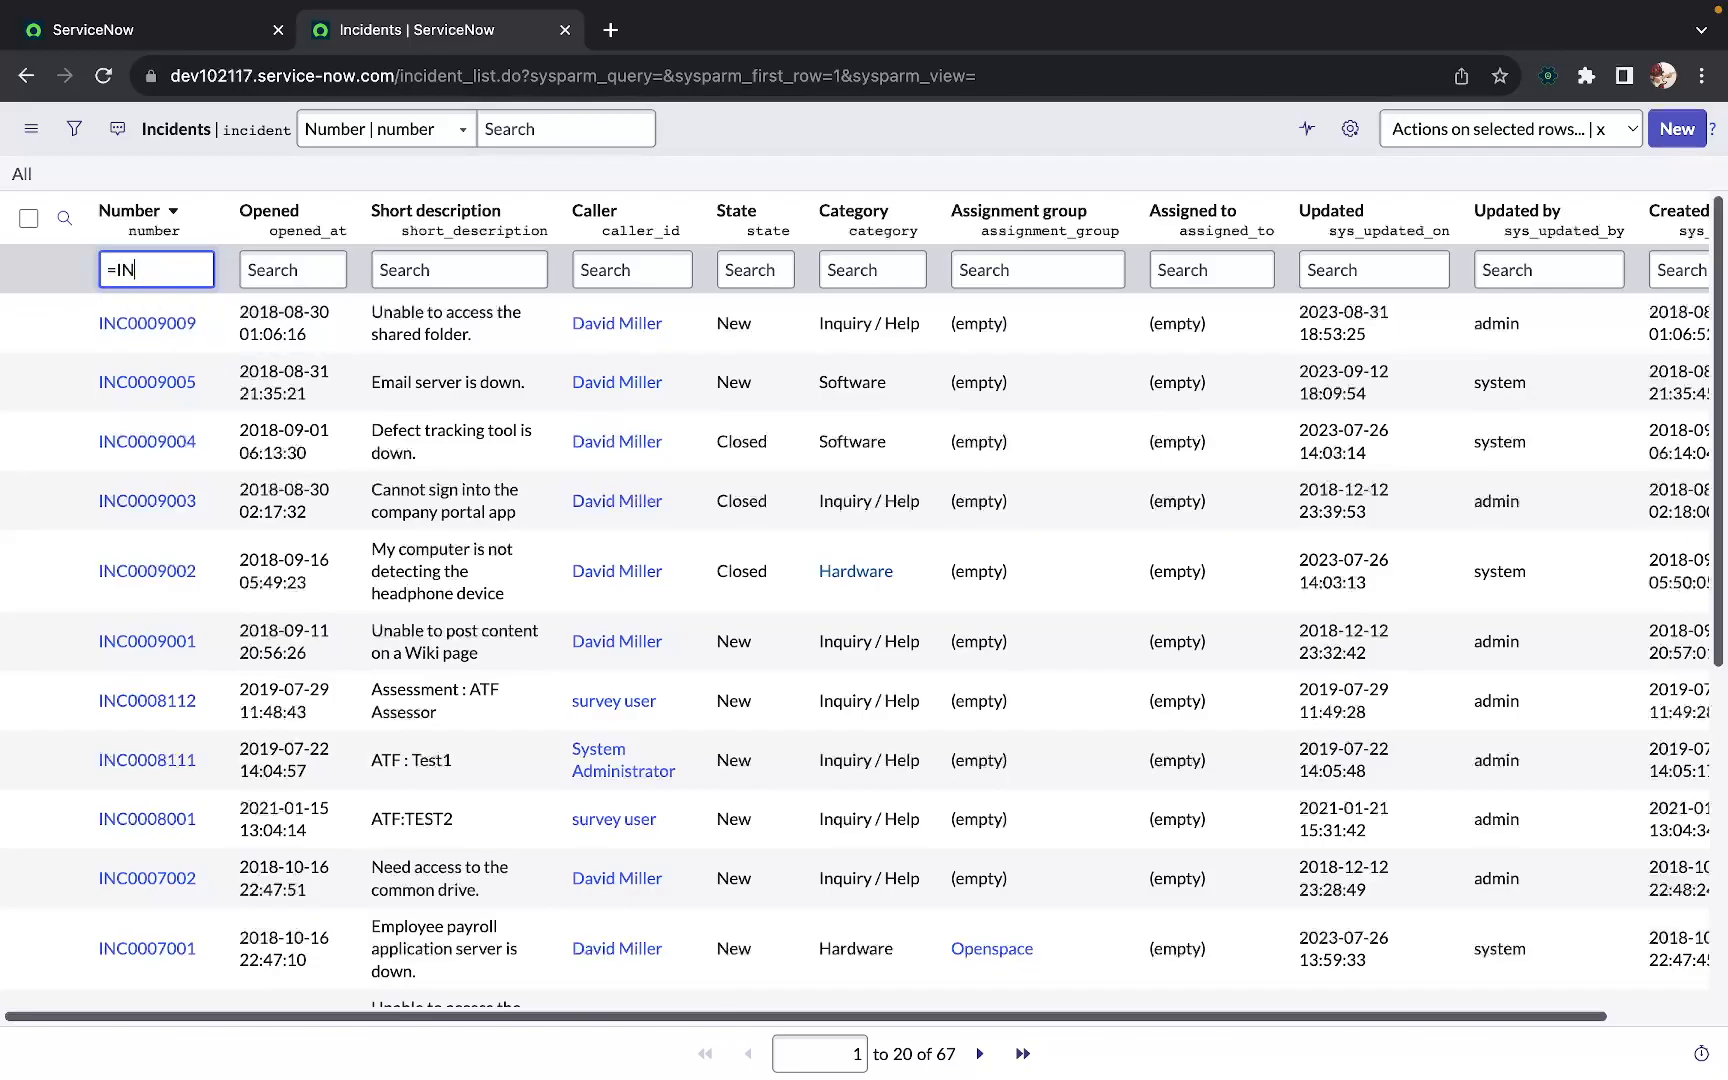
text(C0009009)
key(Return)
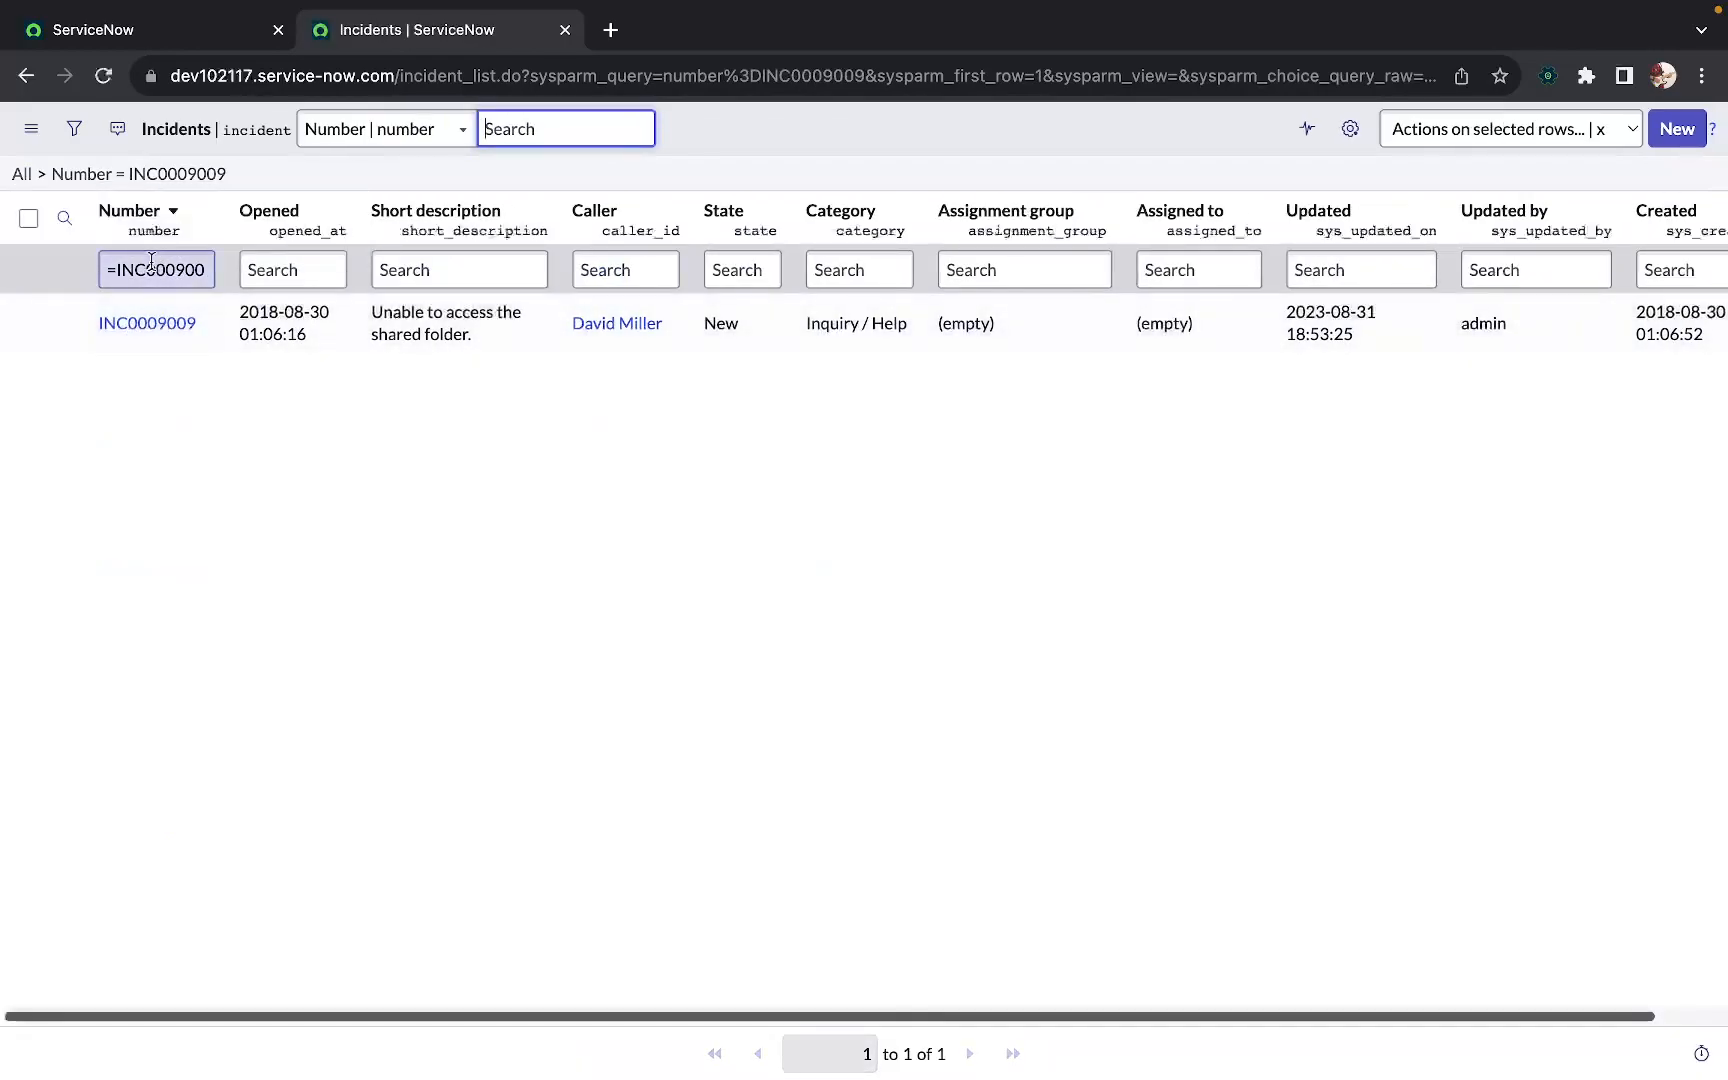
Return to all incidents through the breadcrumb and search the Number column for values containing 0009 using "*0009"
click(30, 174)
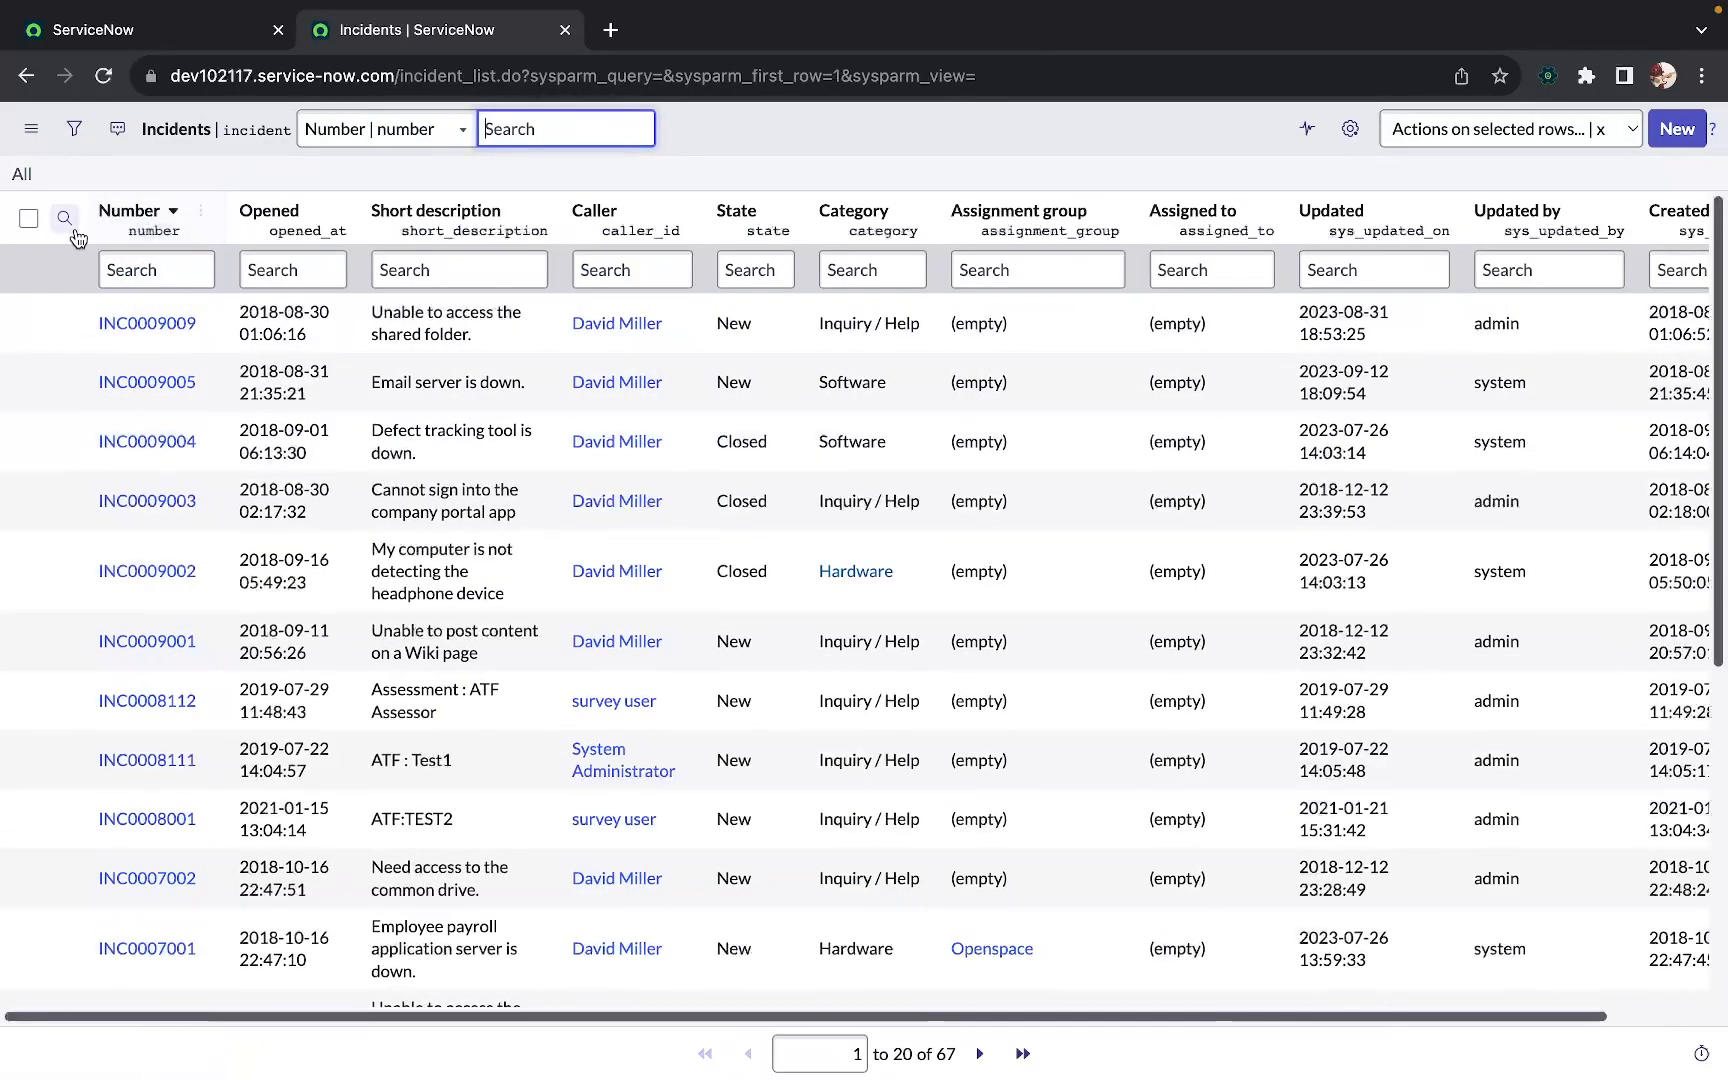
click(140, 252)
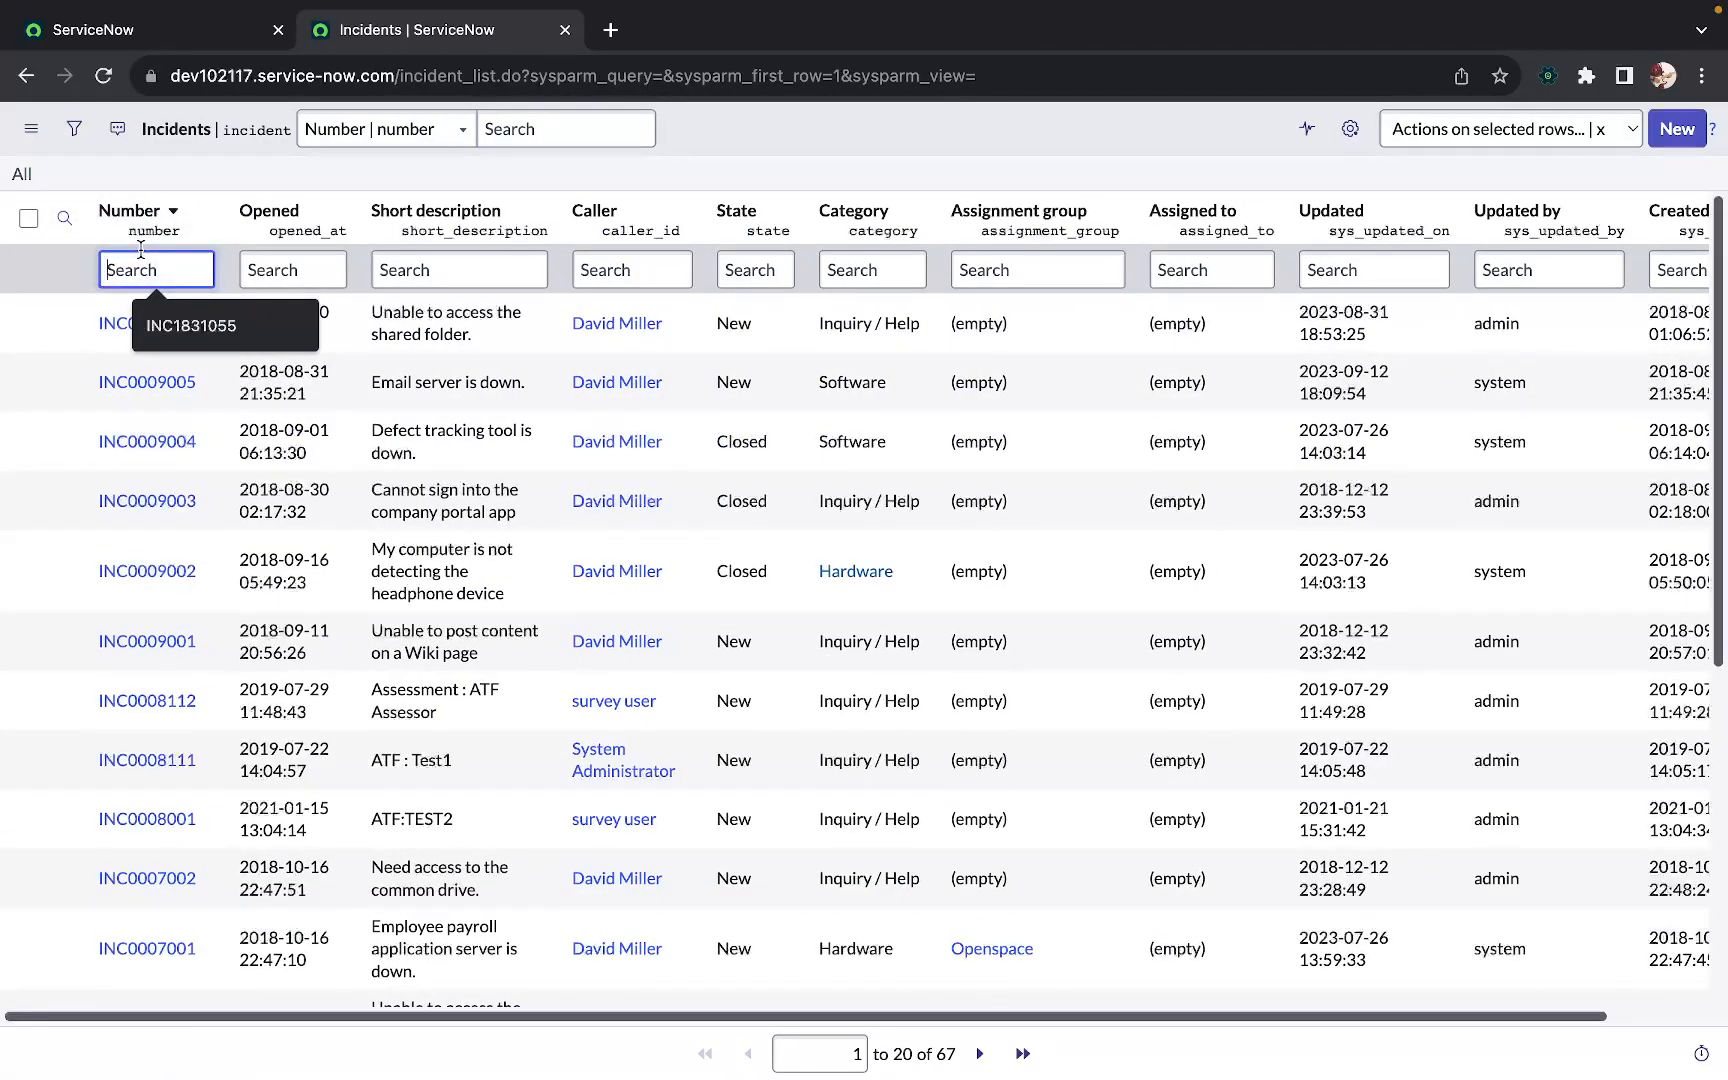
text(*)
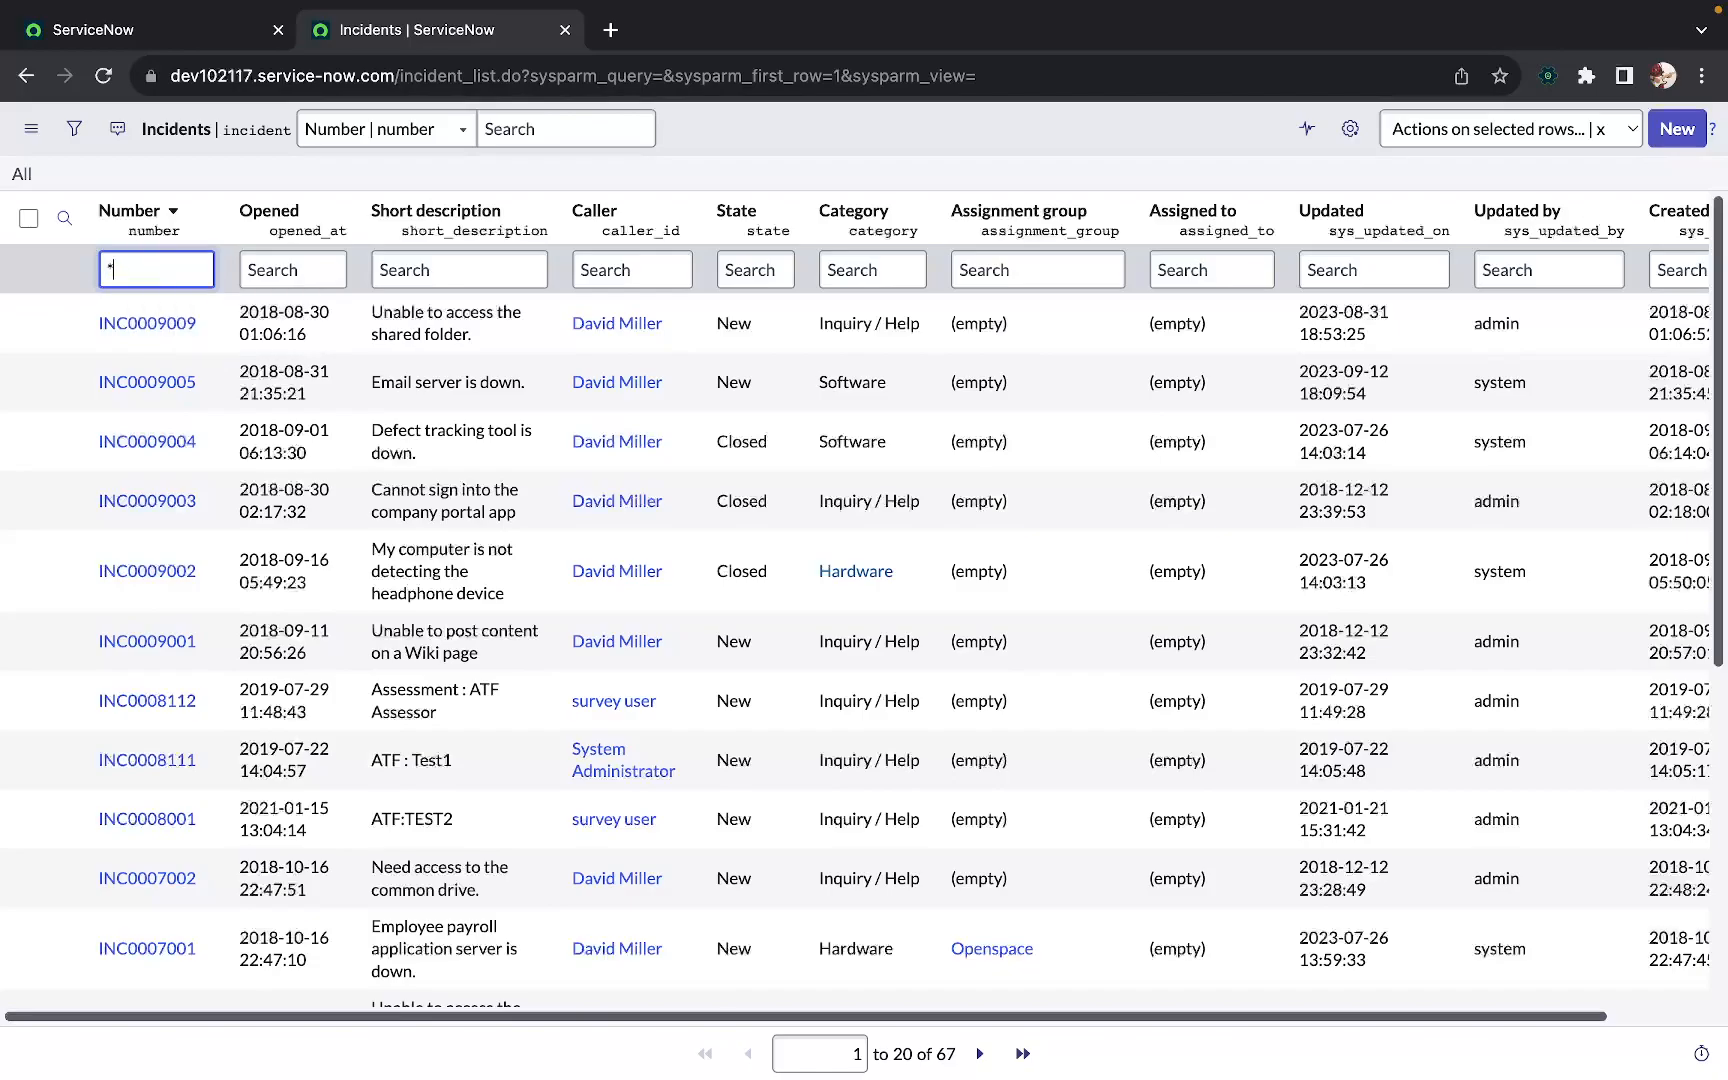
text(0009)
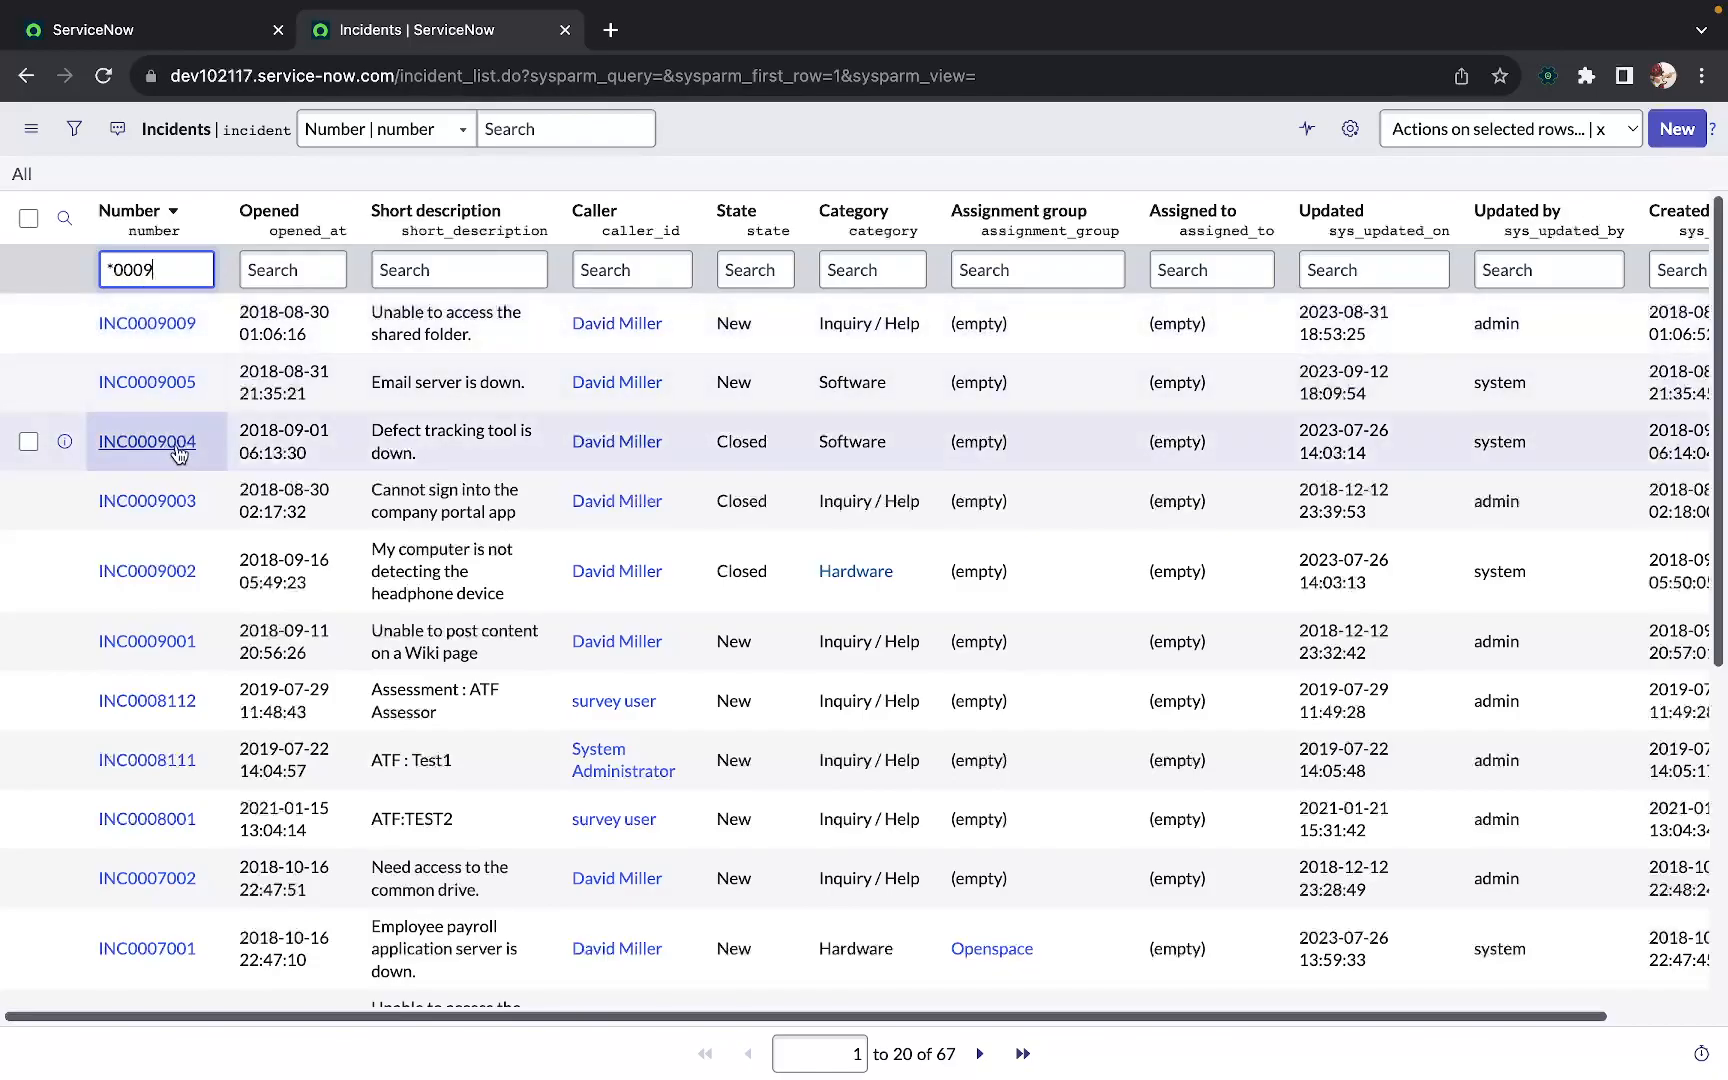
key(Return)
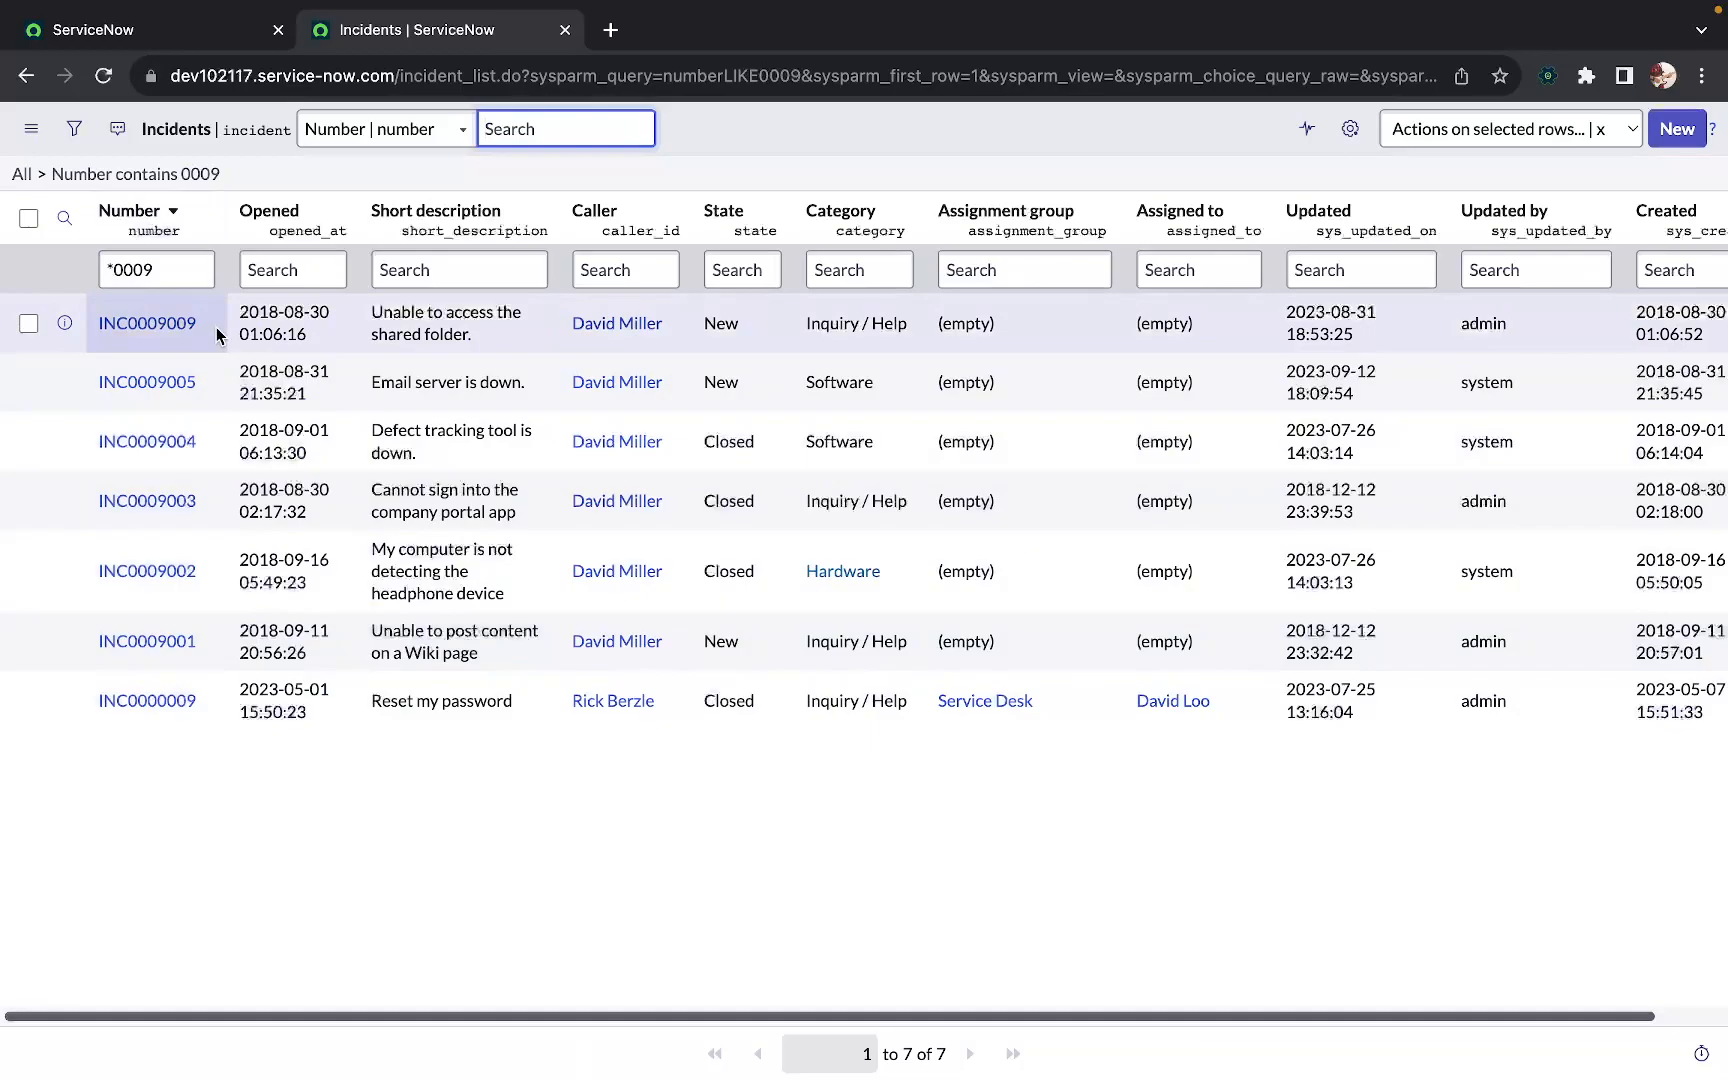
Clear the Number search, return to all incidents through the breadcrumb, and hide the column search row
click(176, 268)
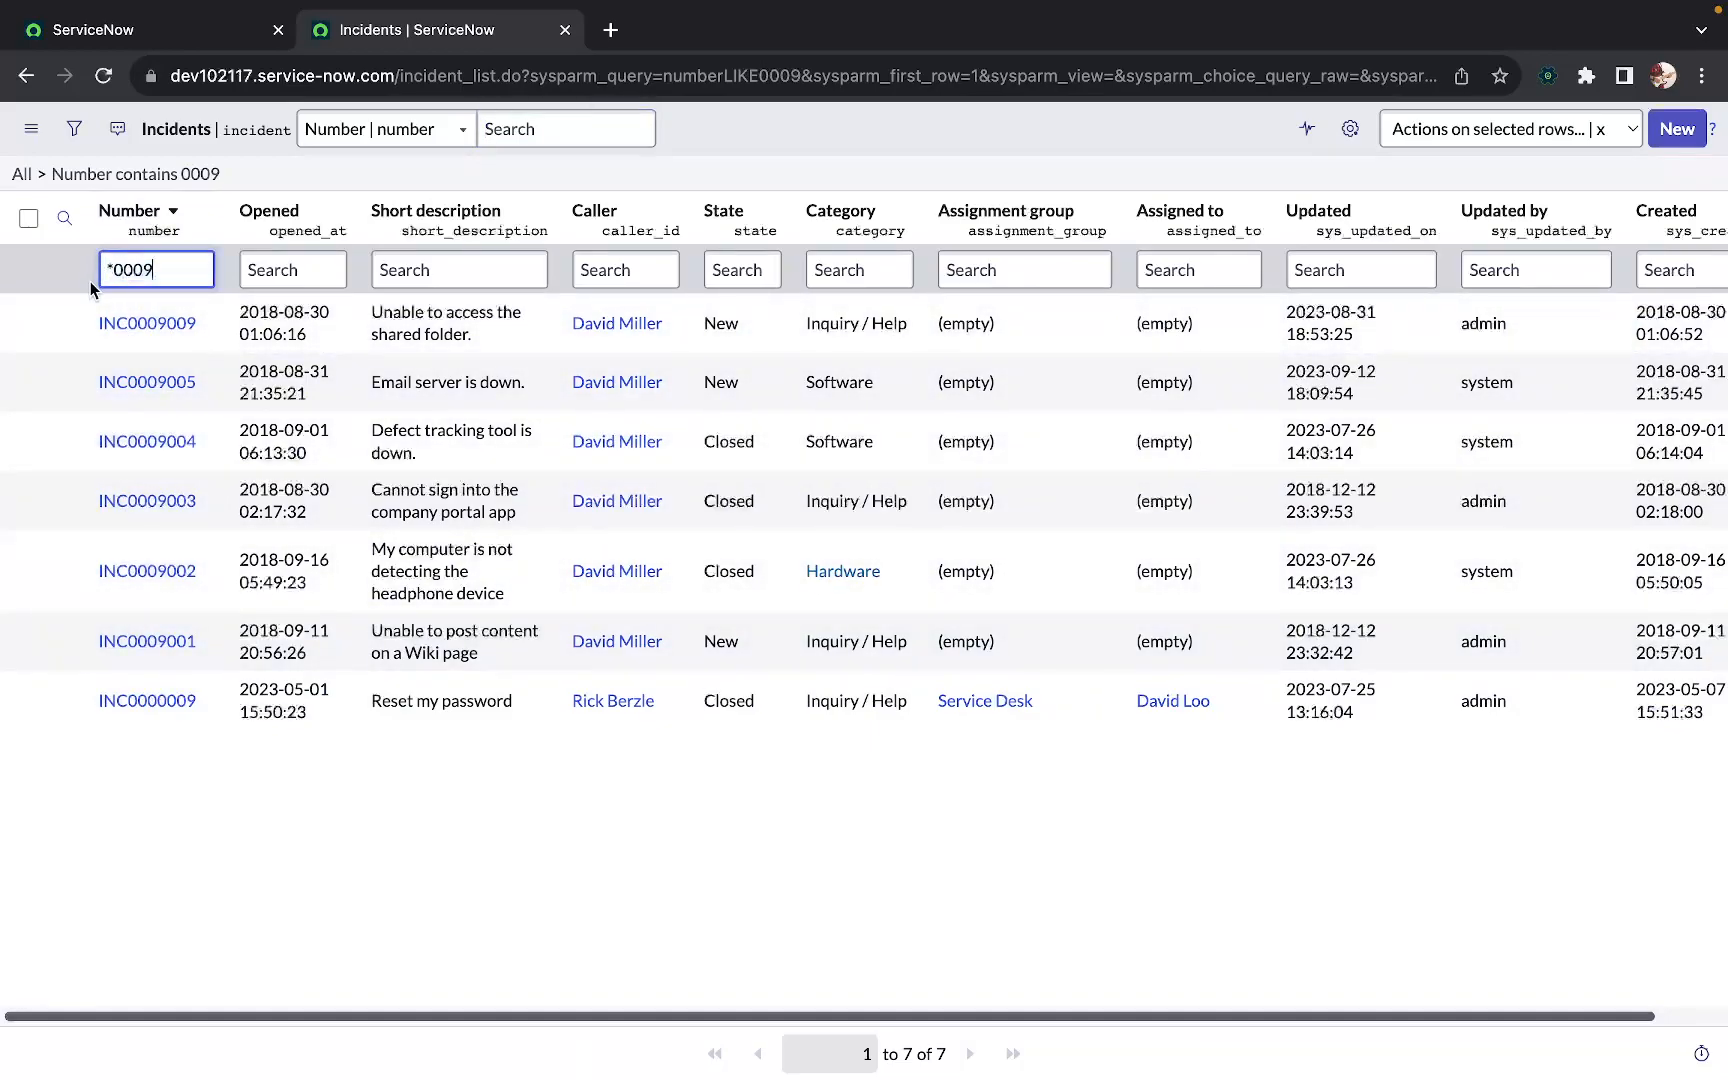
key(BackSpace)
key(BackSpace)
key(BackSpace)
key(BackSpace)
key(BackSpace)
click(48, 175)
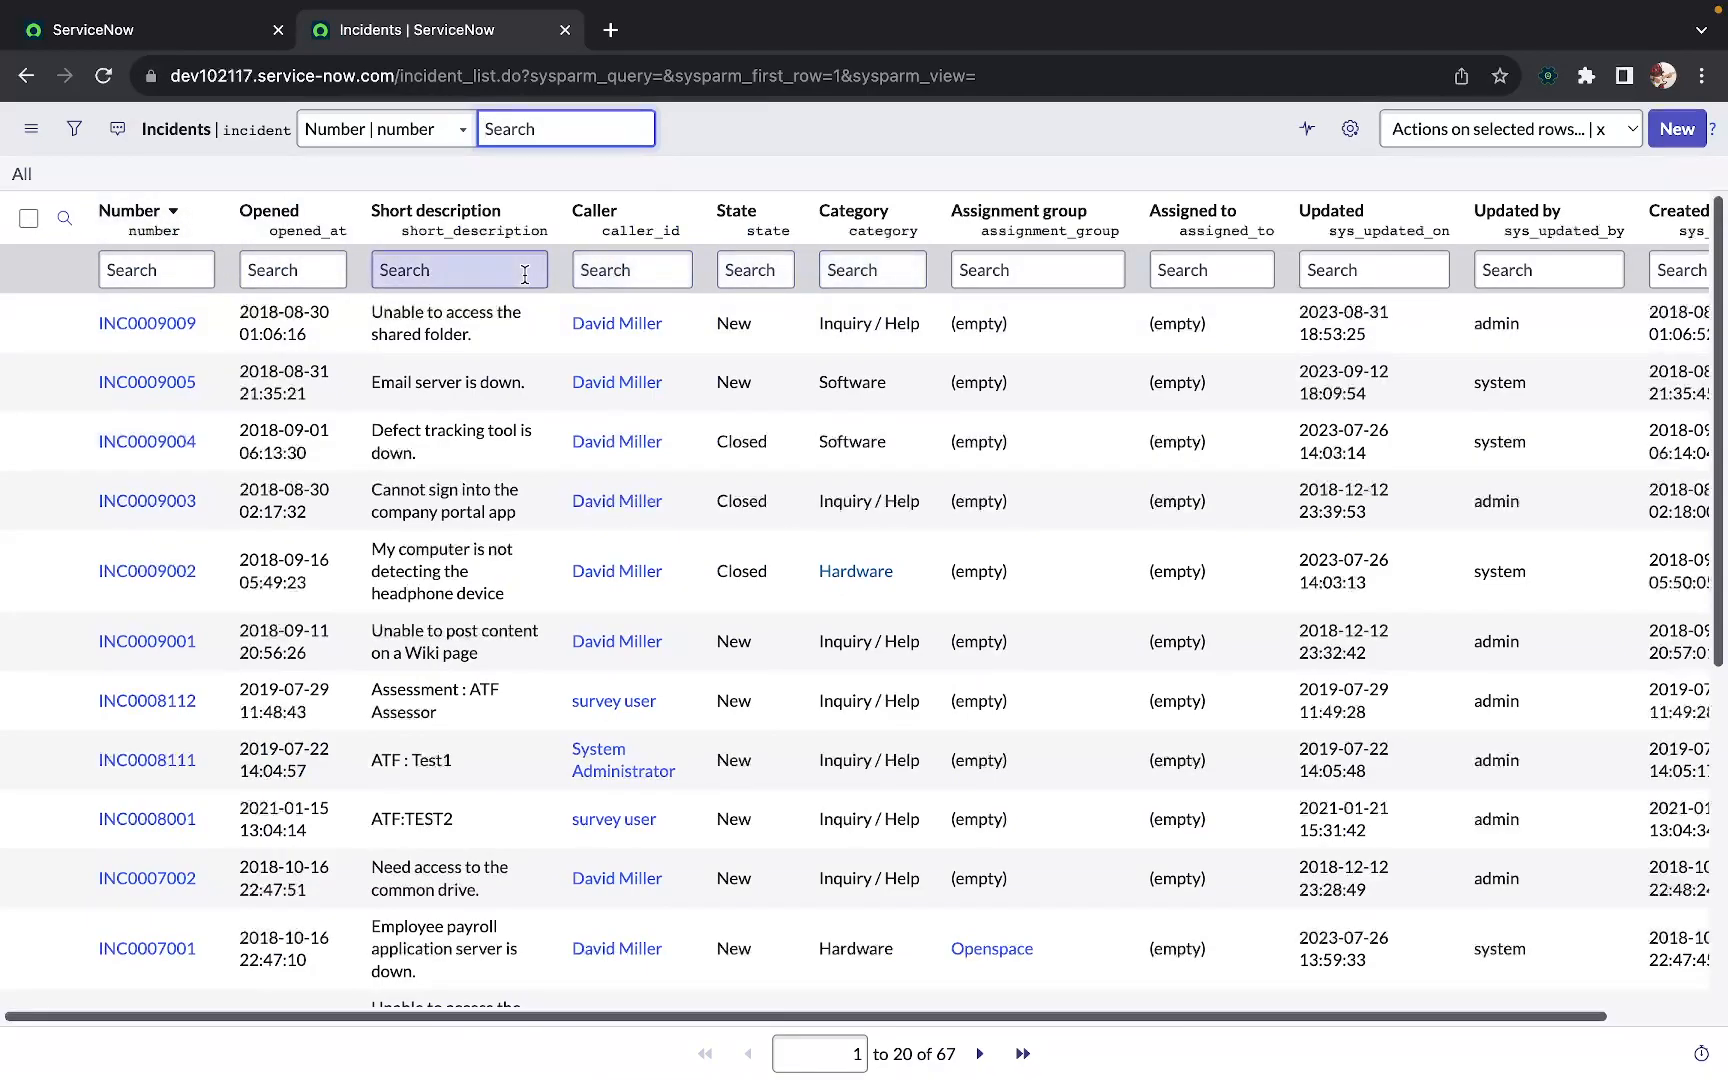
click(65, 218)
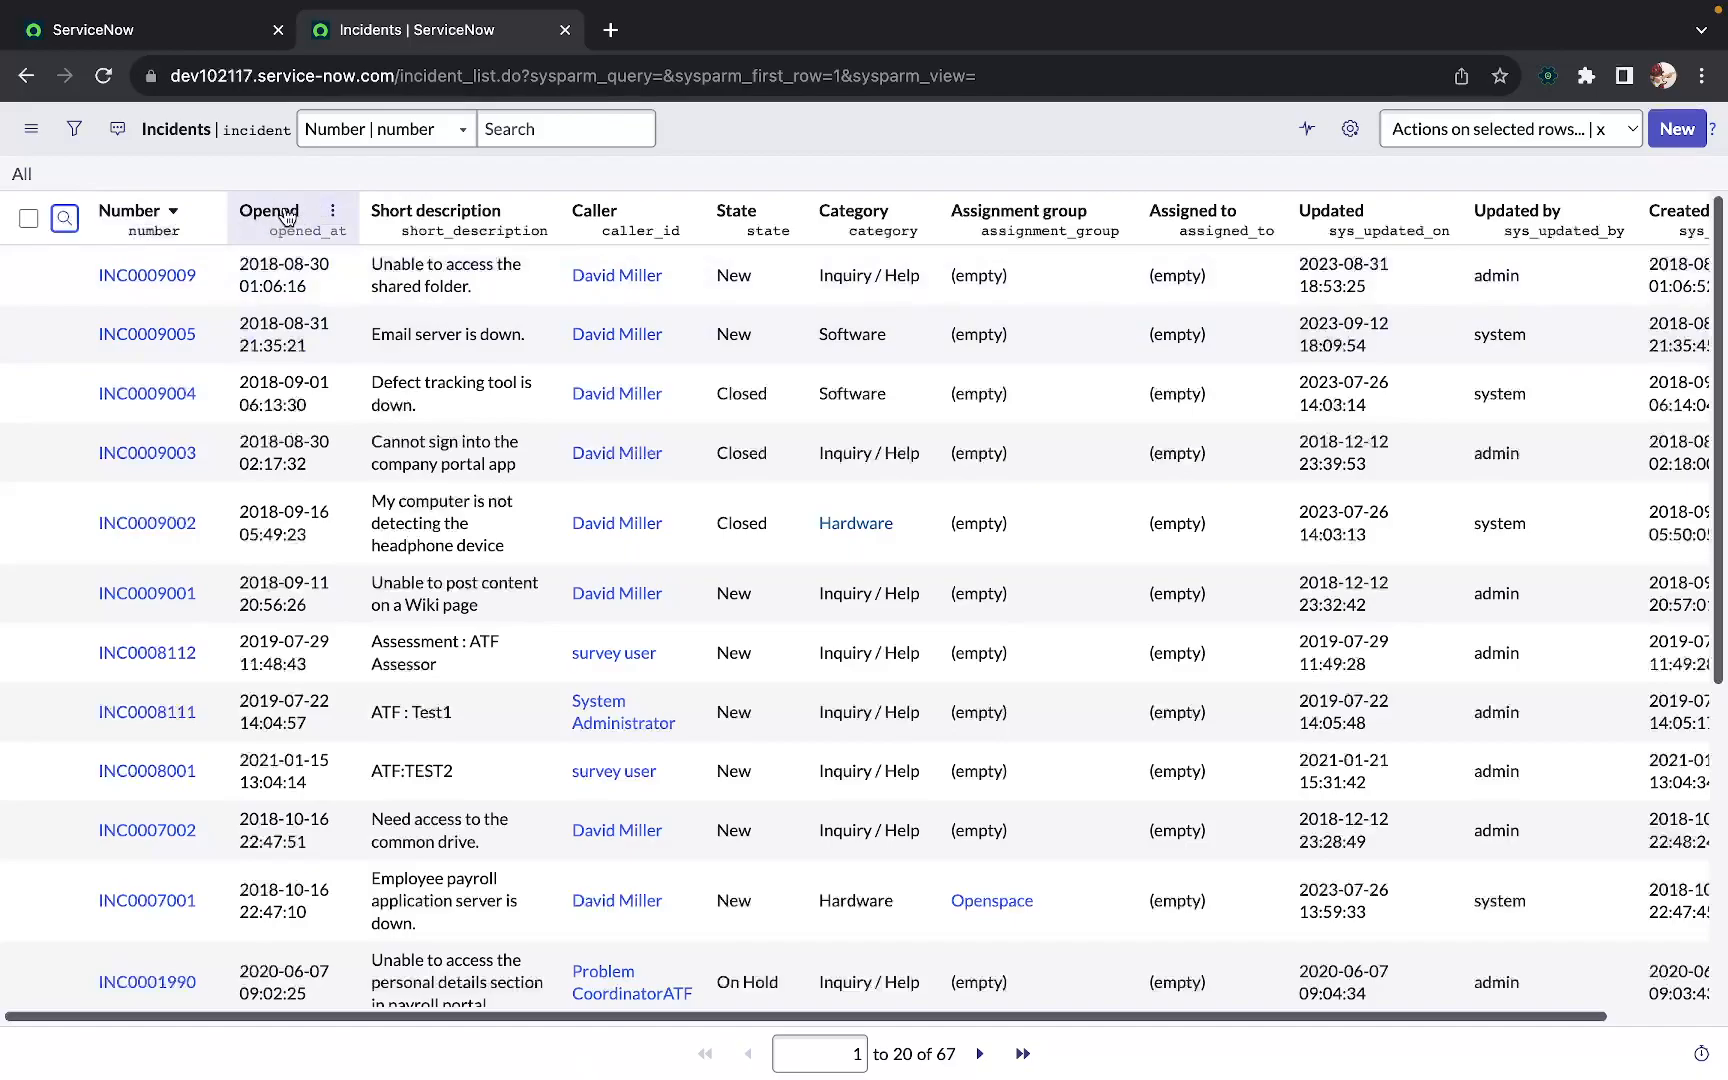
Sort the incidents by Opened, switching to ascending order and back to descending
click(287, 218)
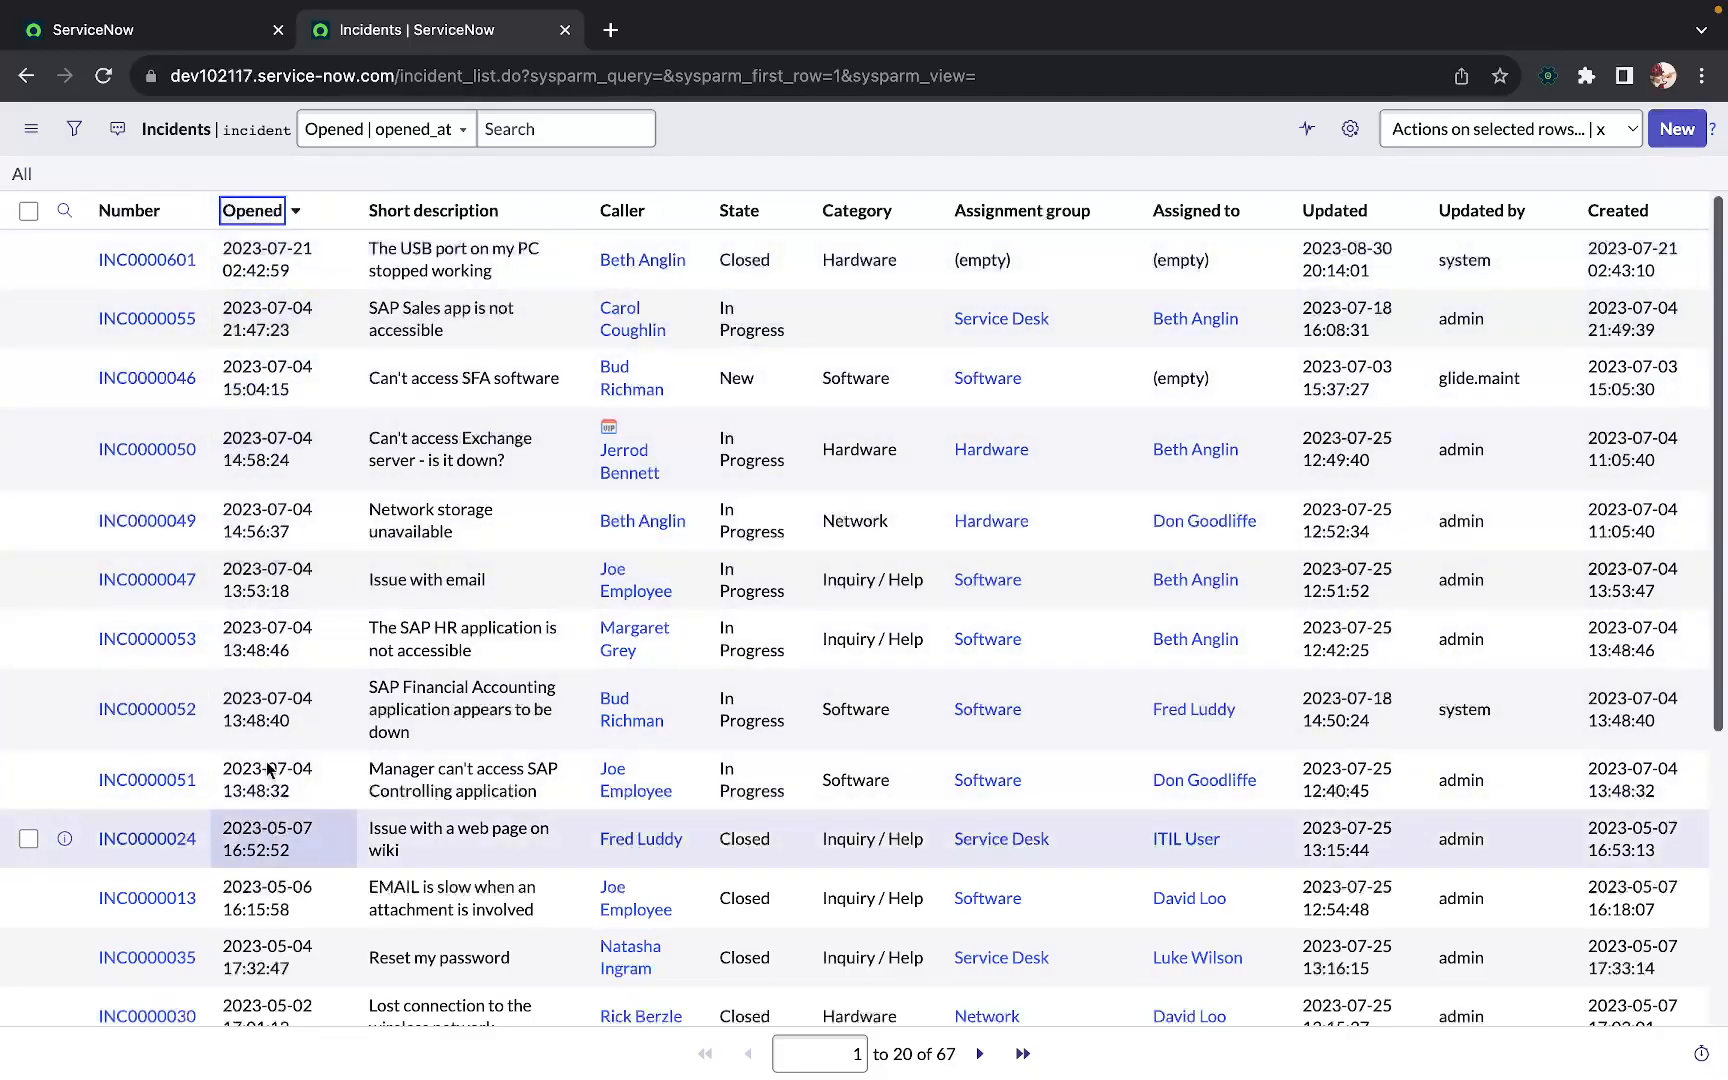
click(255, 213)
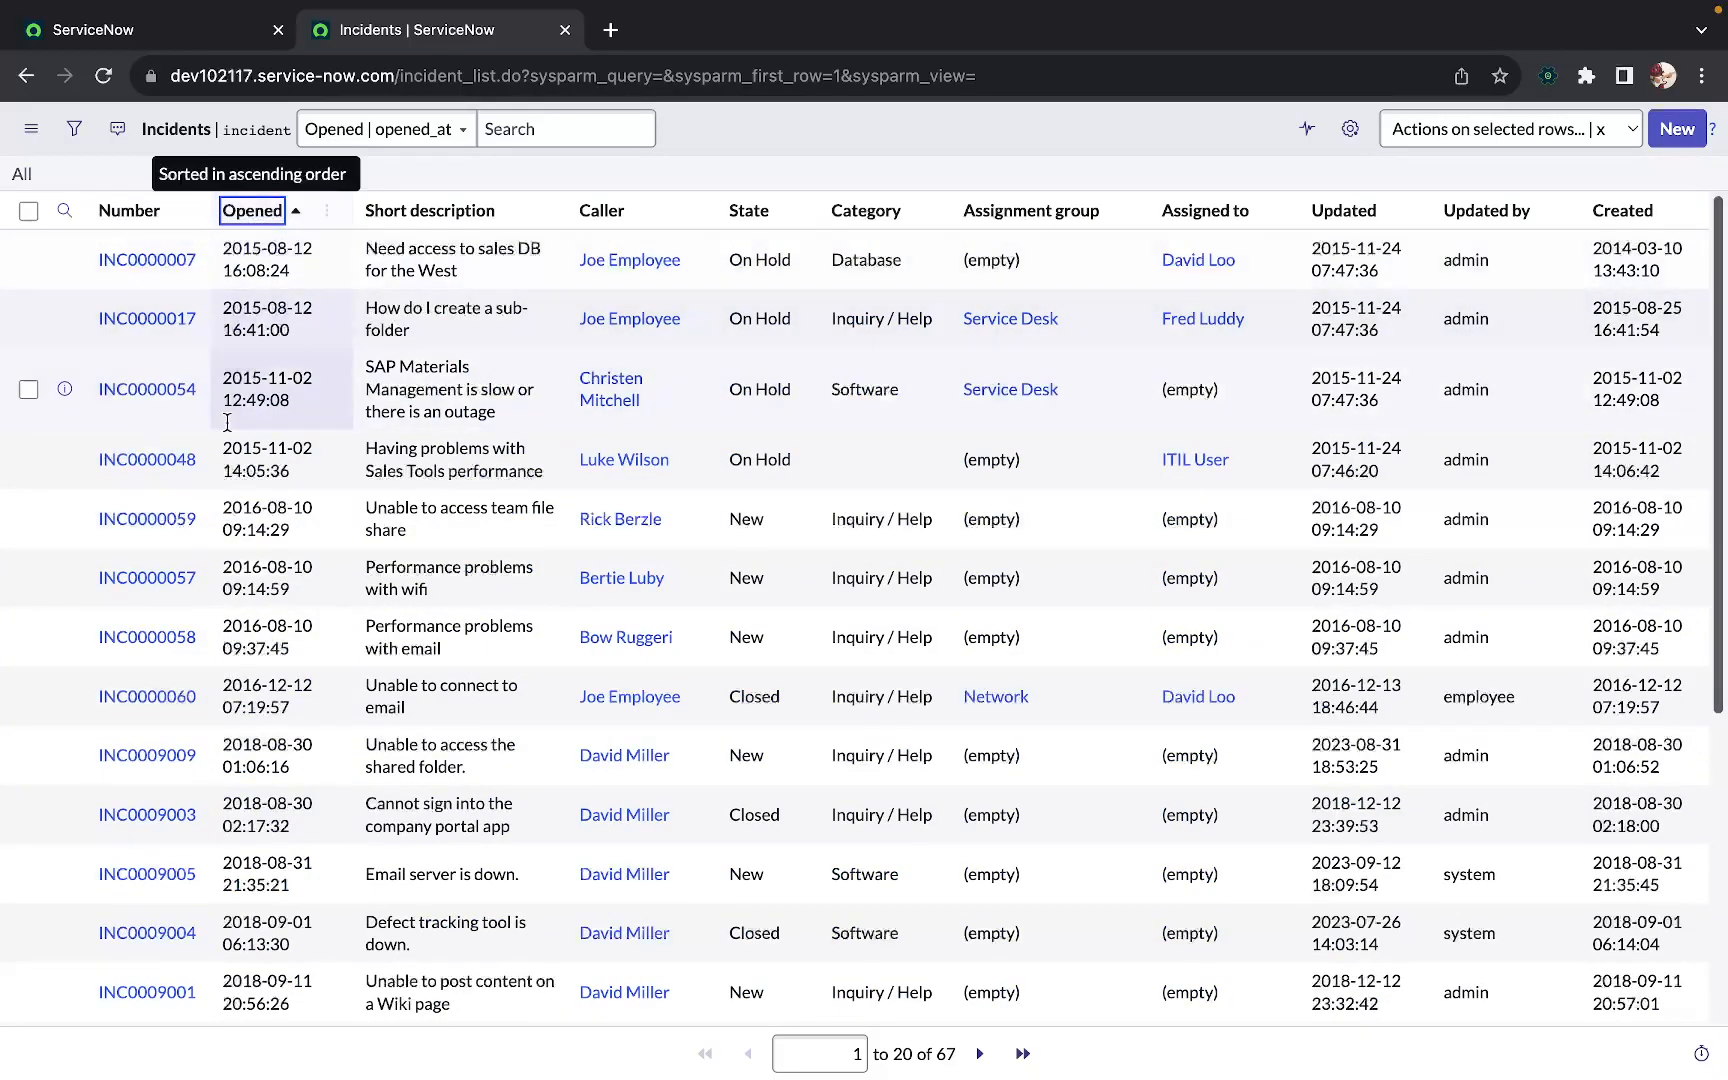
click(248, 213)
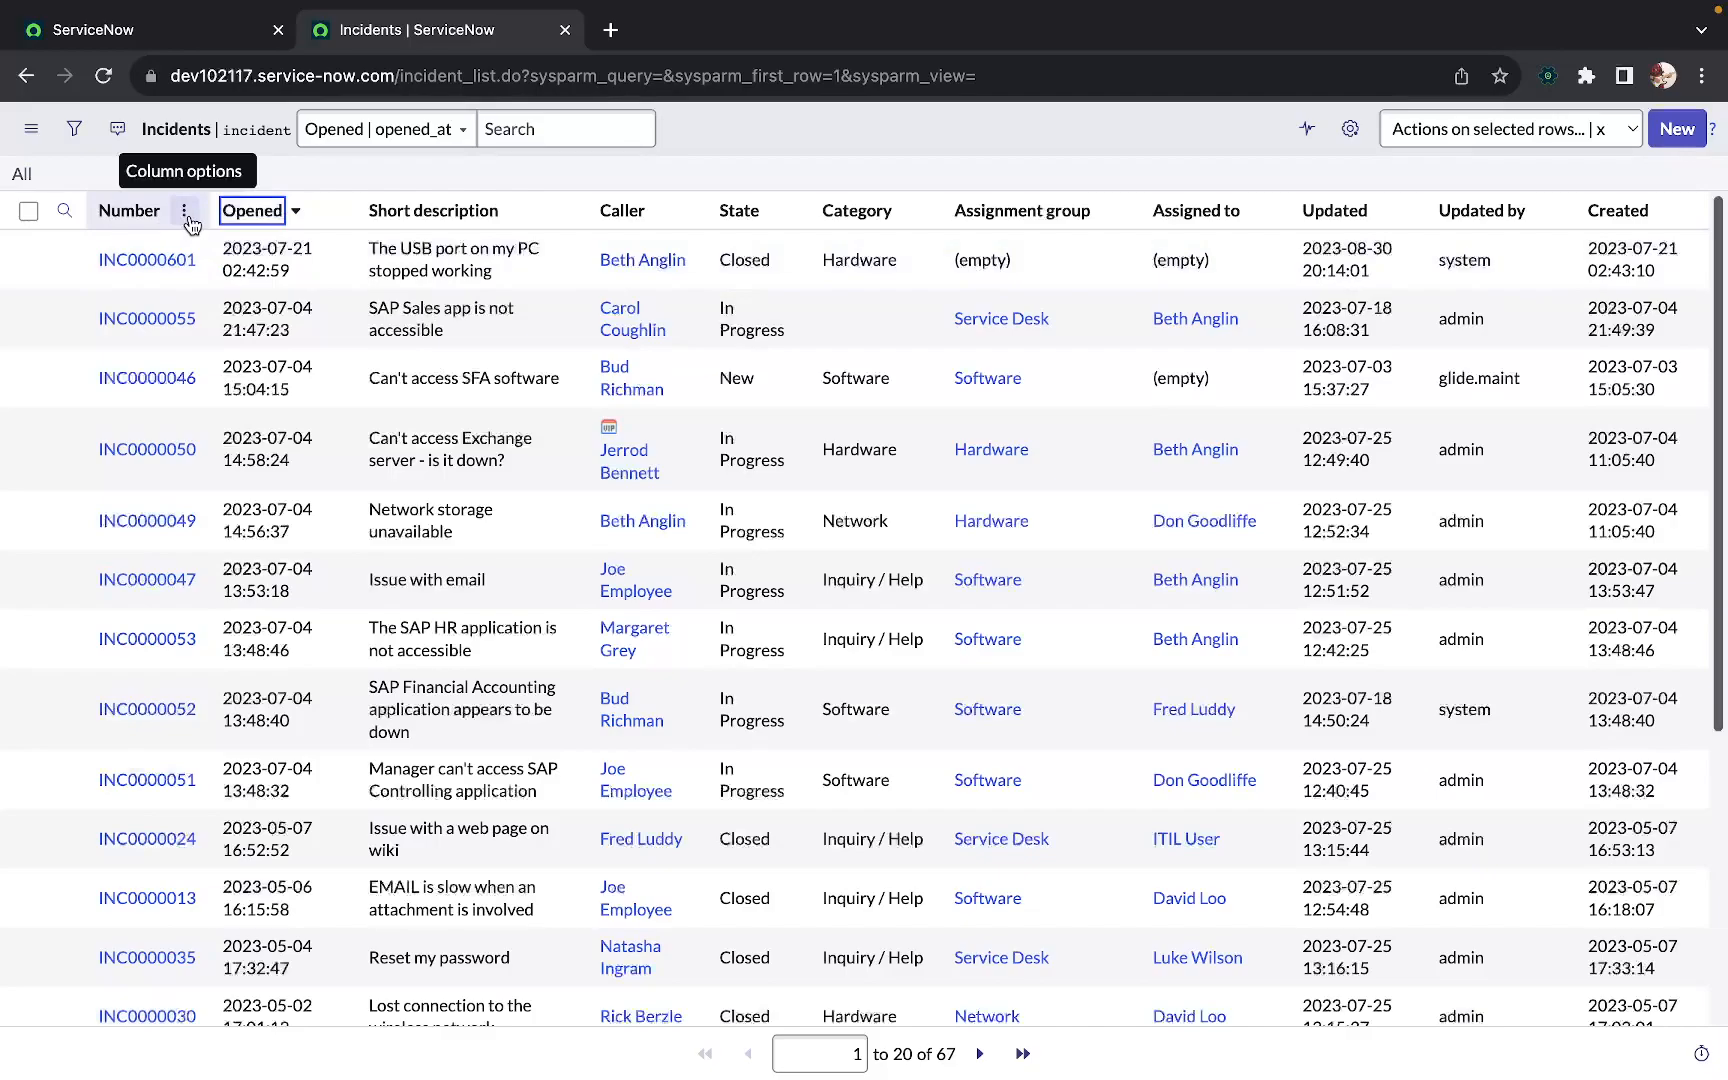
Look through the Number column's options and the fields offered for grouping in the list controls
click(186, 214)
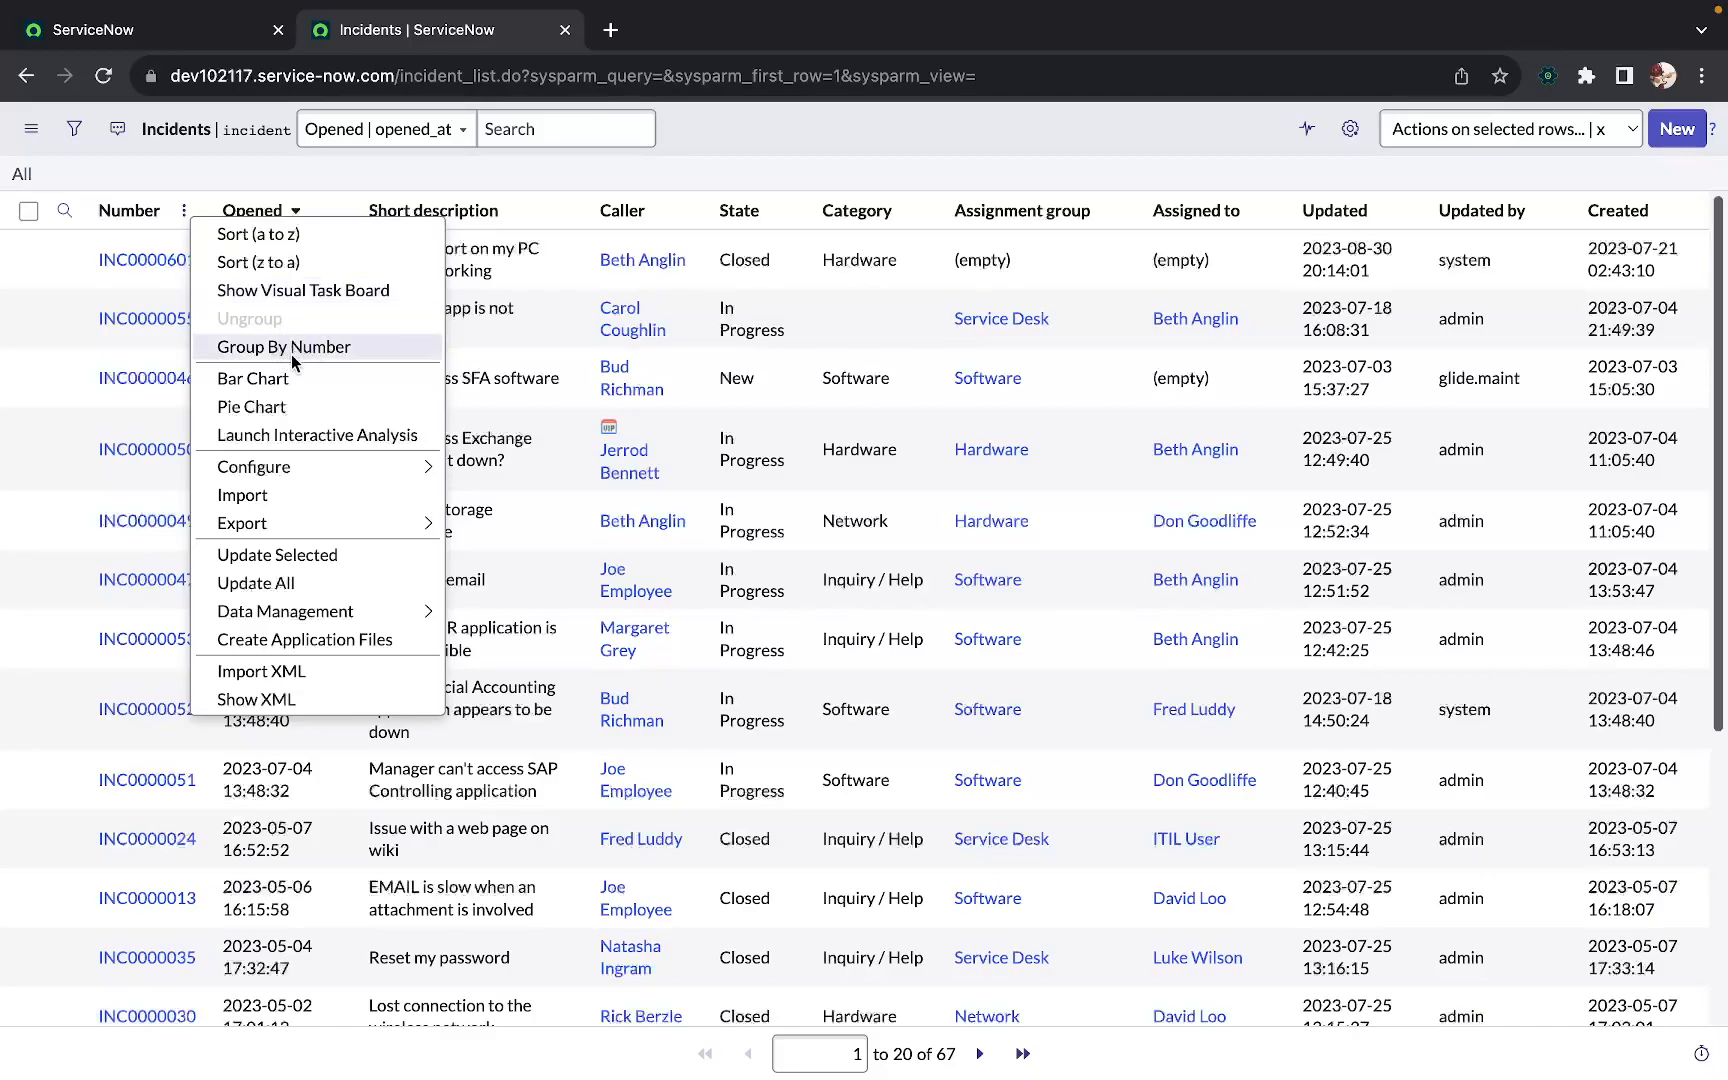
click(30, 130)
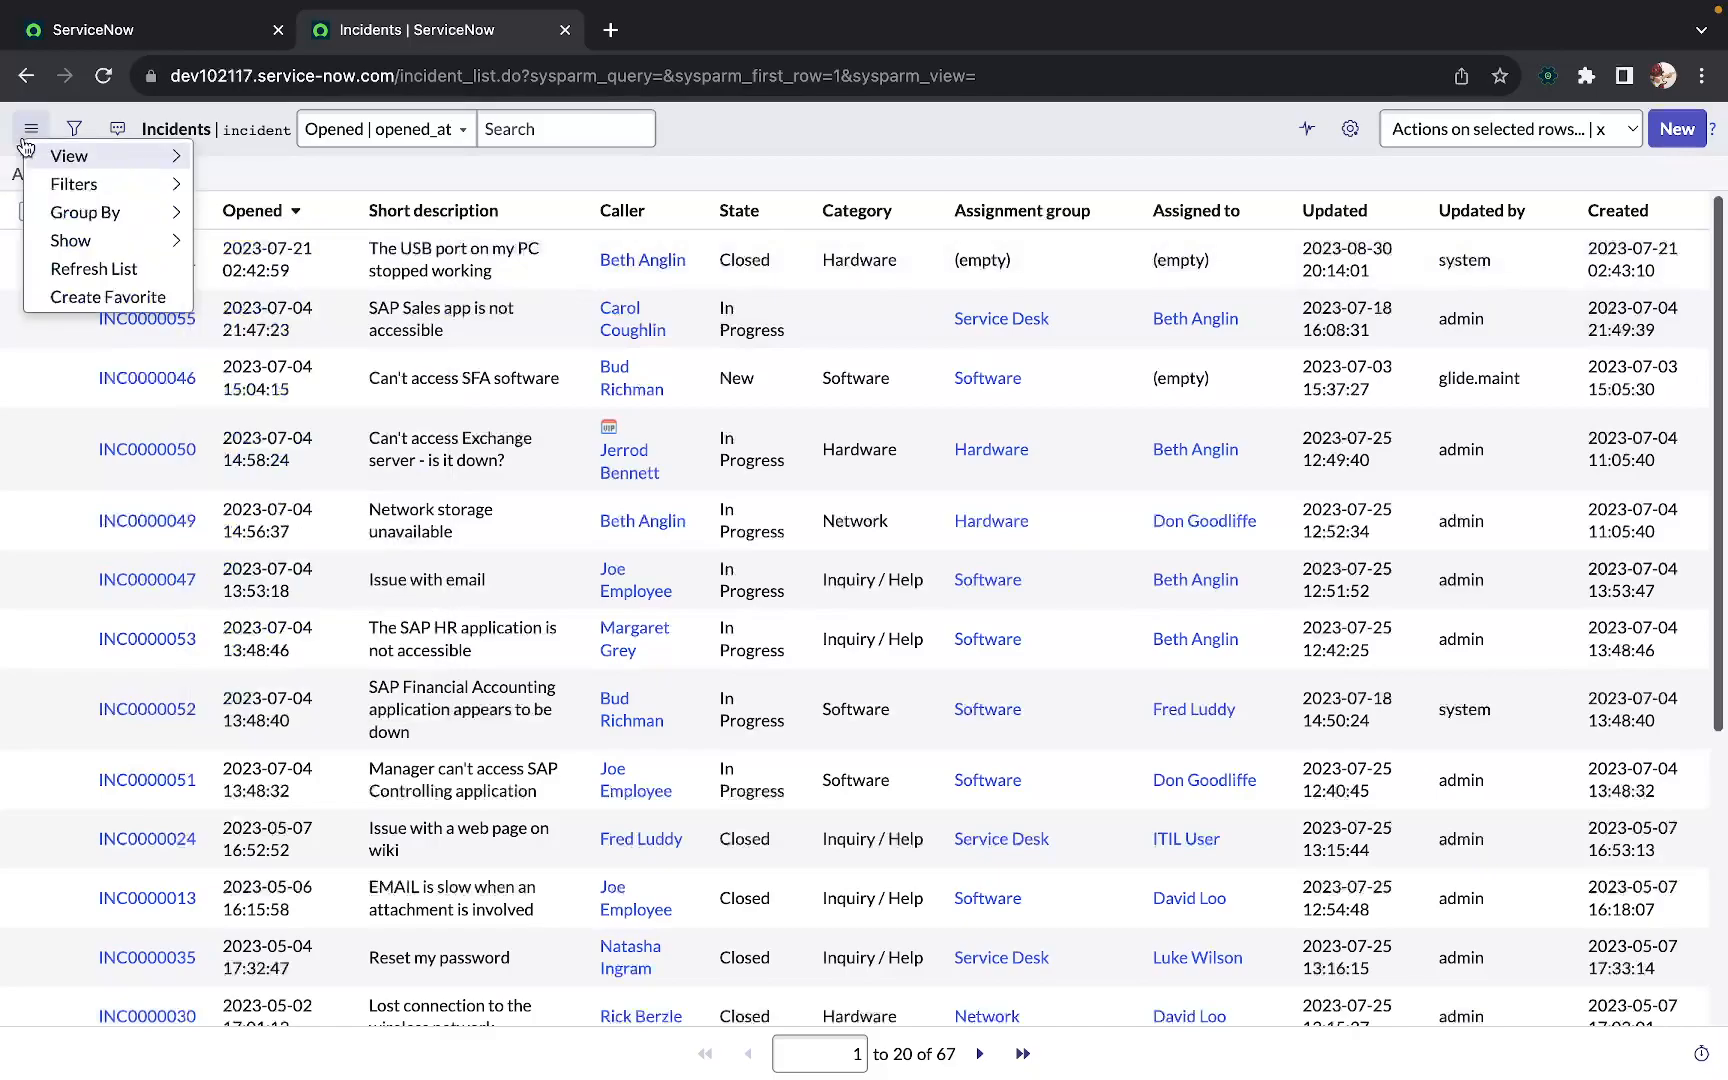
mouse_move(113, 229)
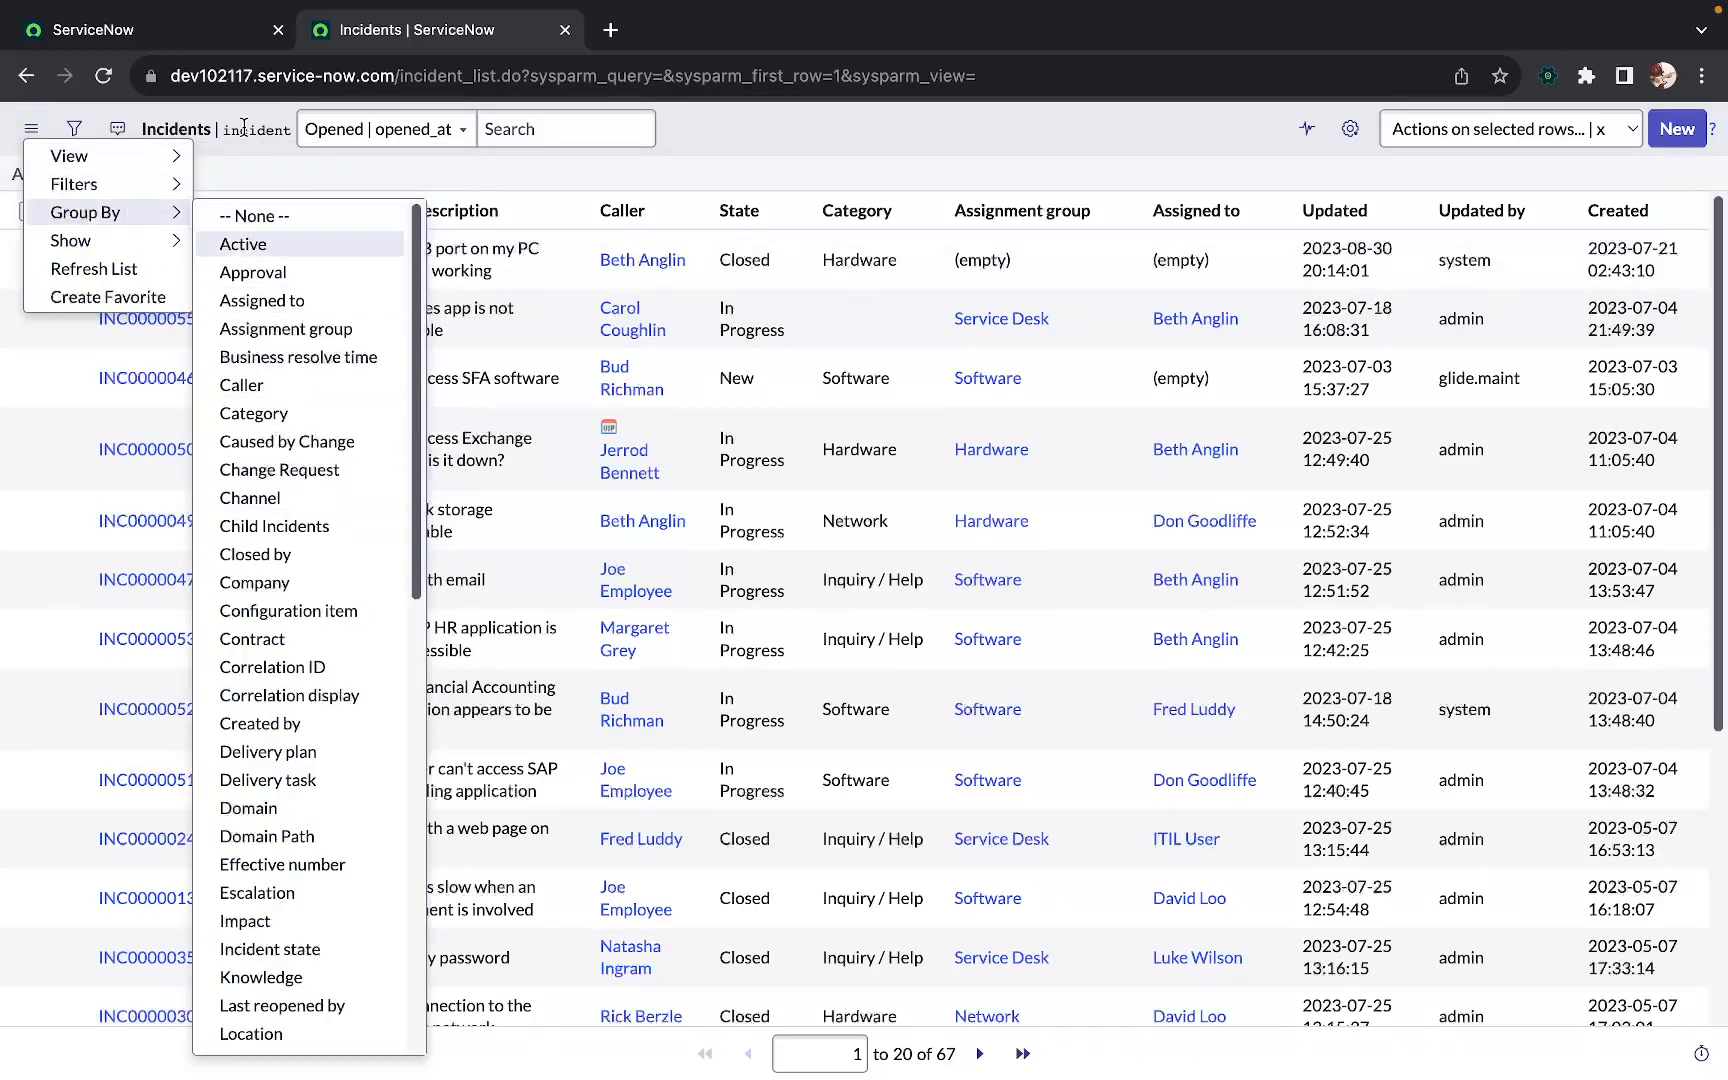
click(716, 160)
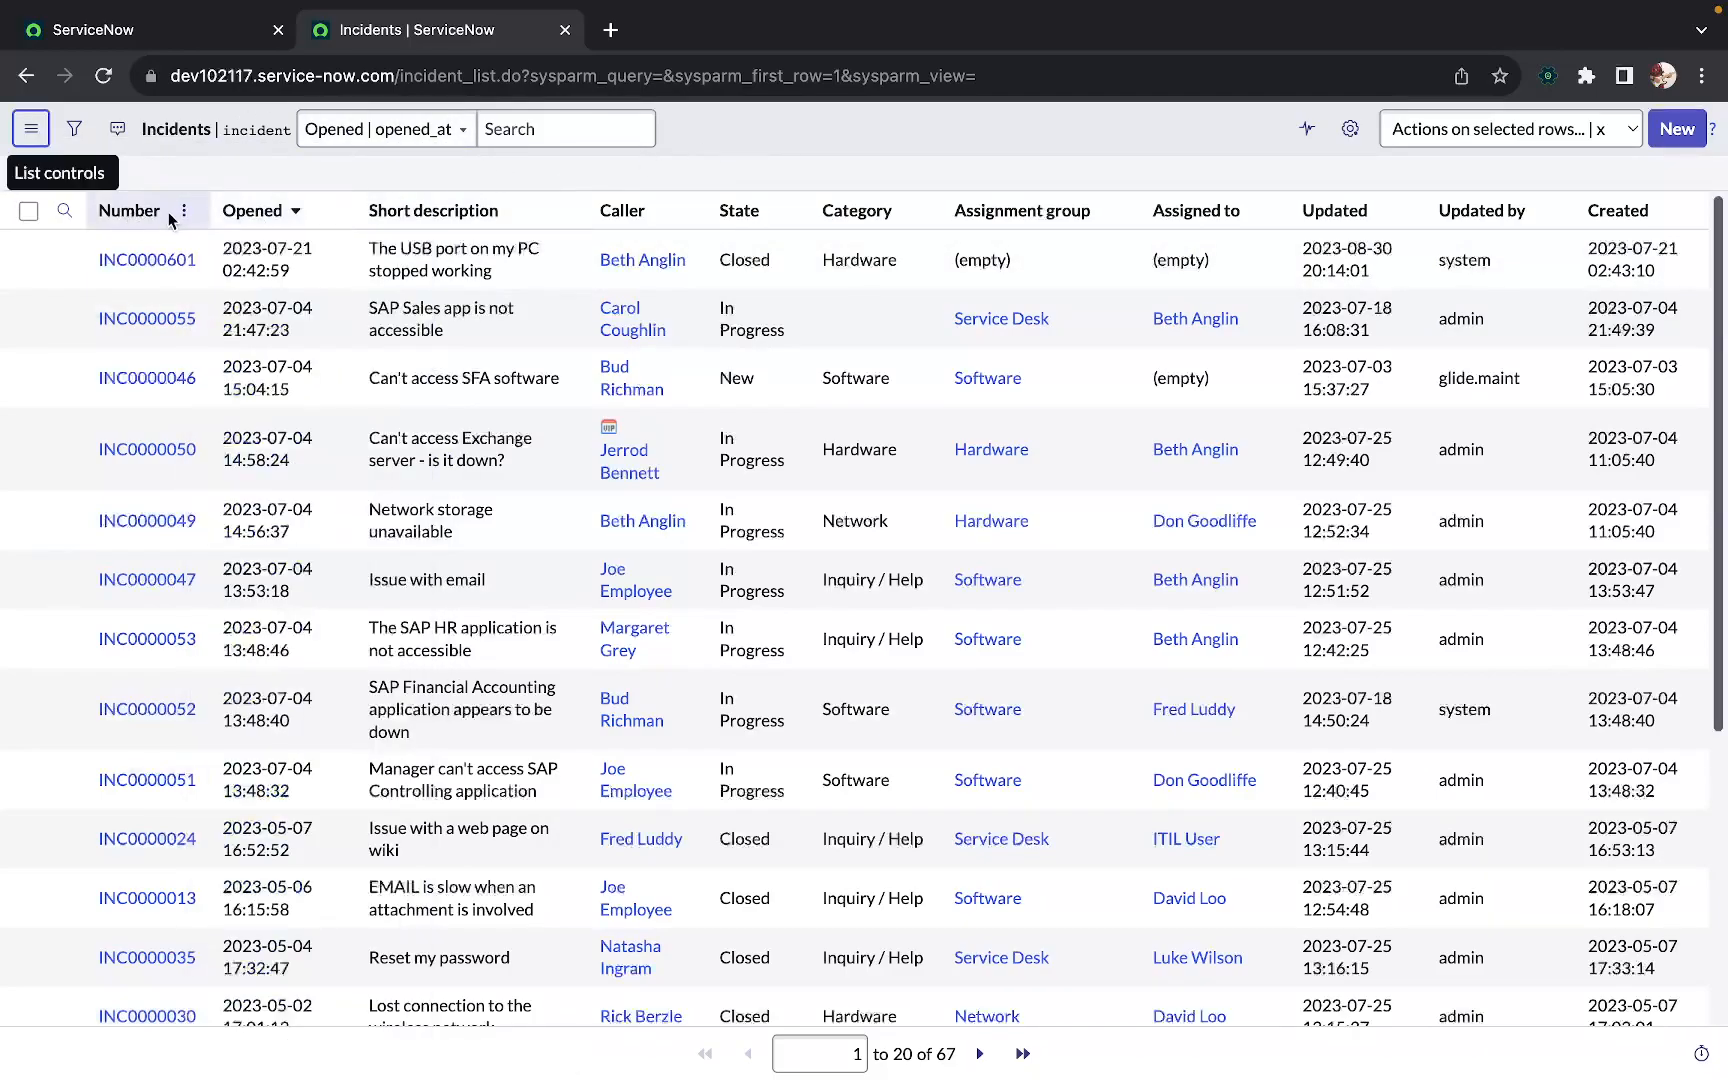
Group the incidents by Number using the column options, and ungroup the list again
click(184, 212)
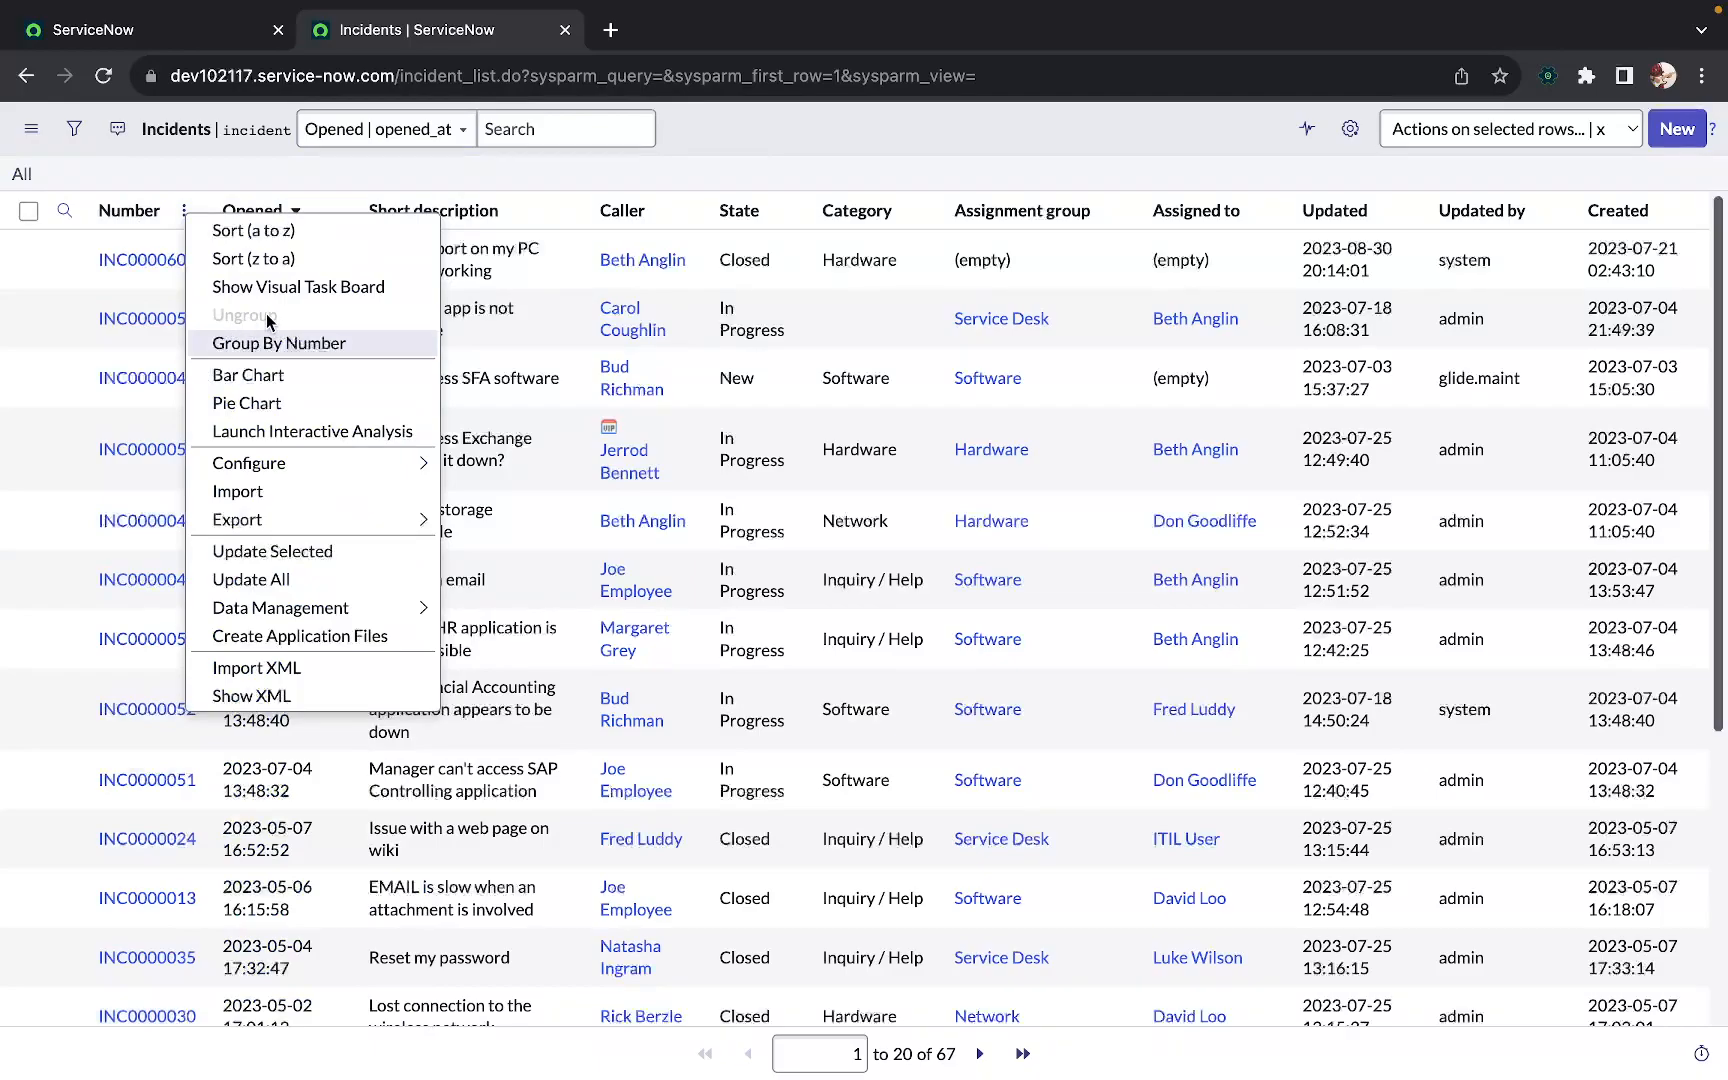
click(240, 341)
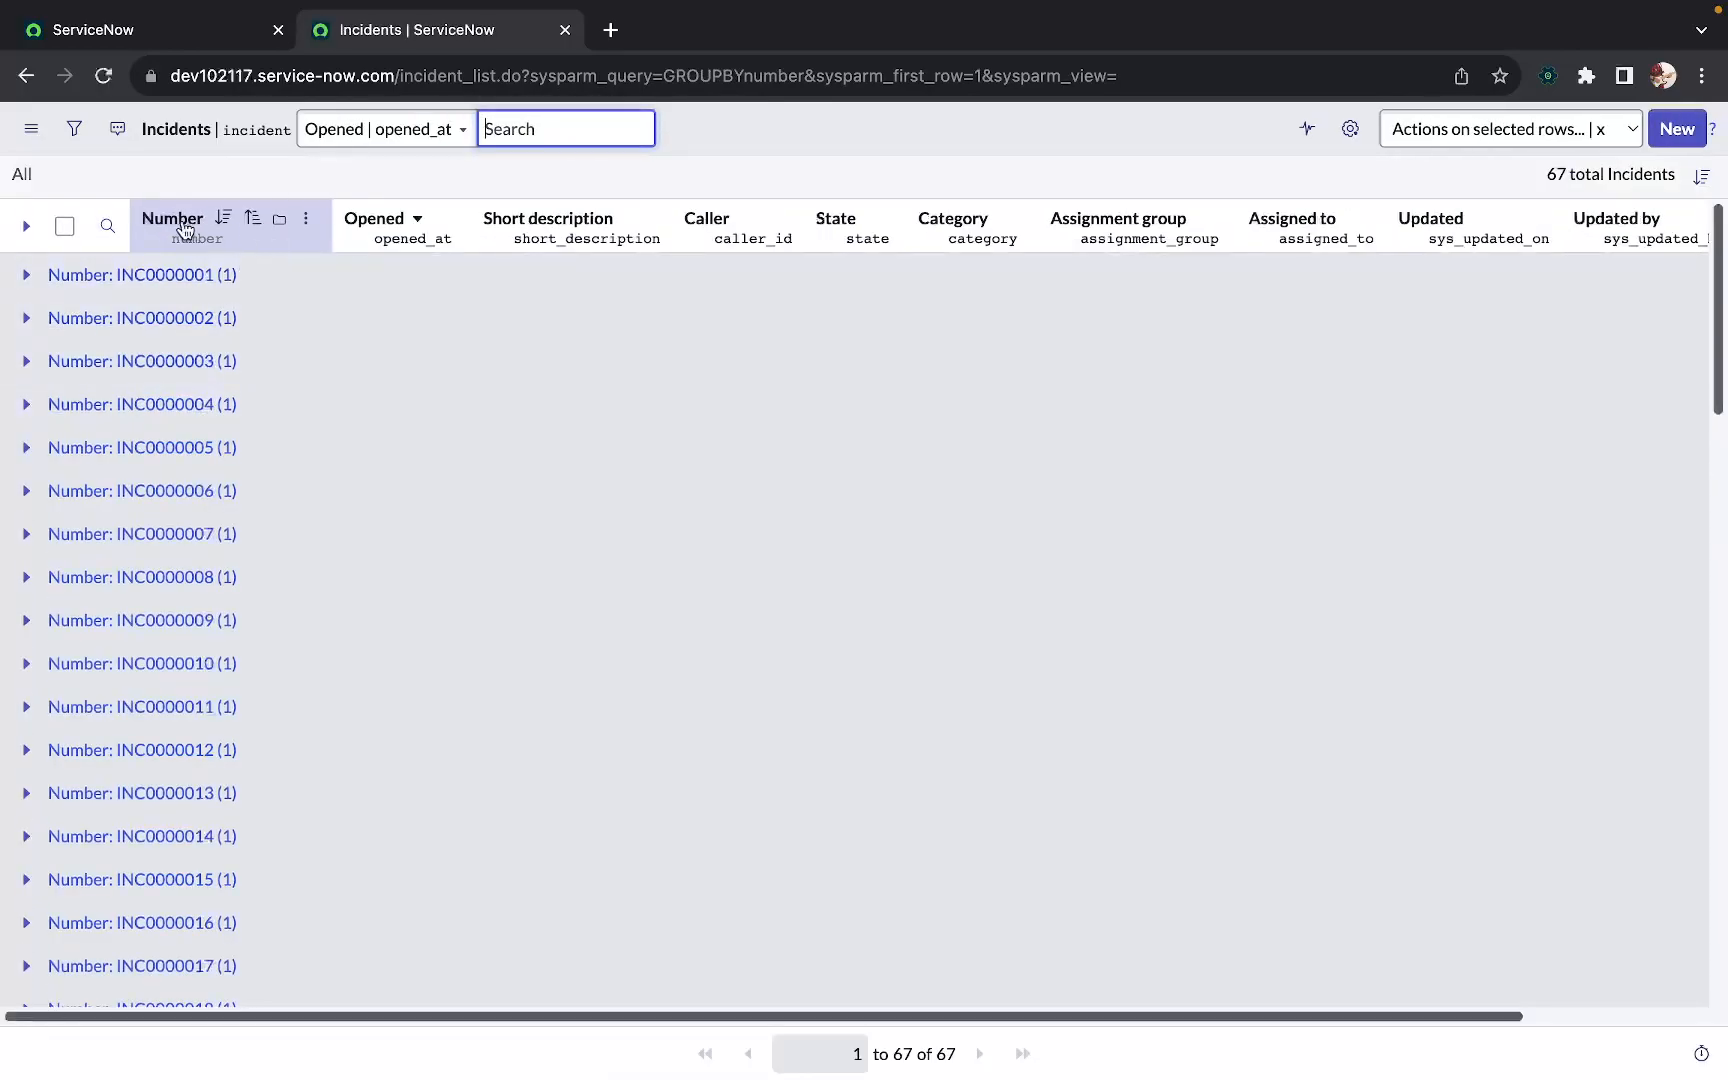
click(307, 222)
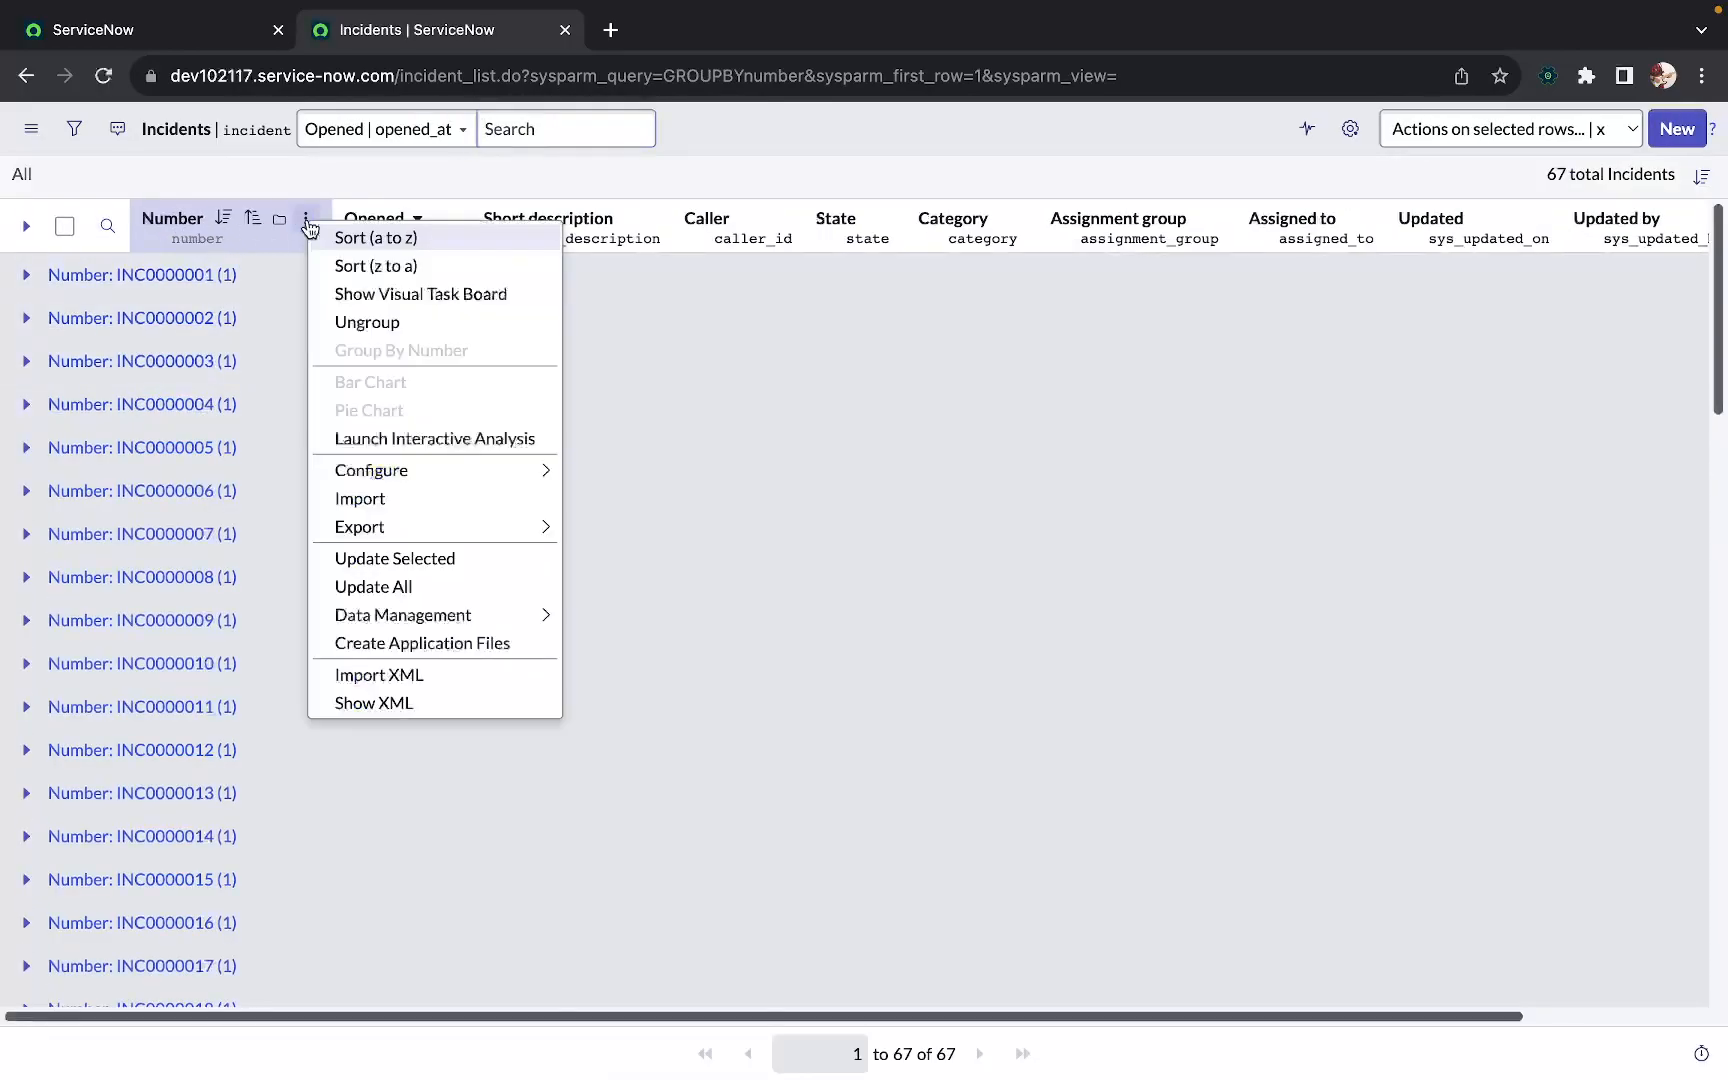
click(346, 320)
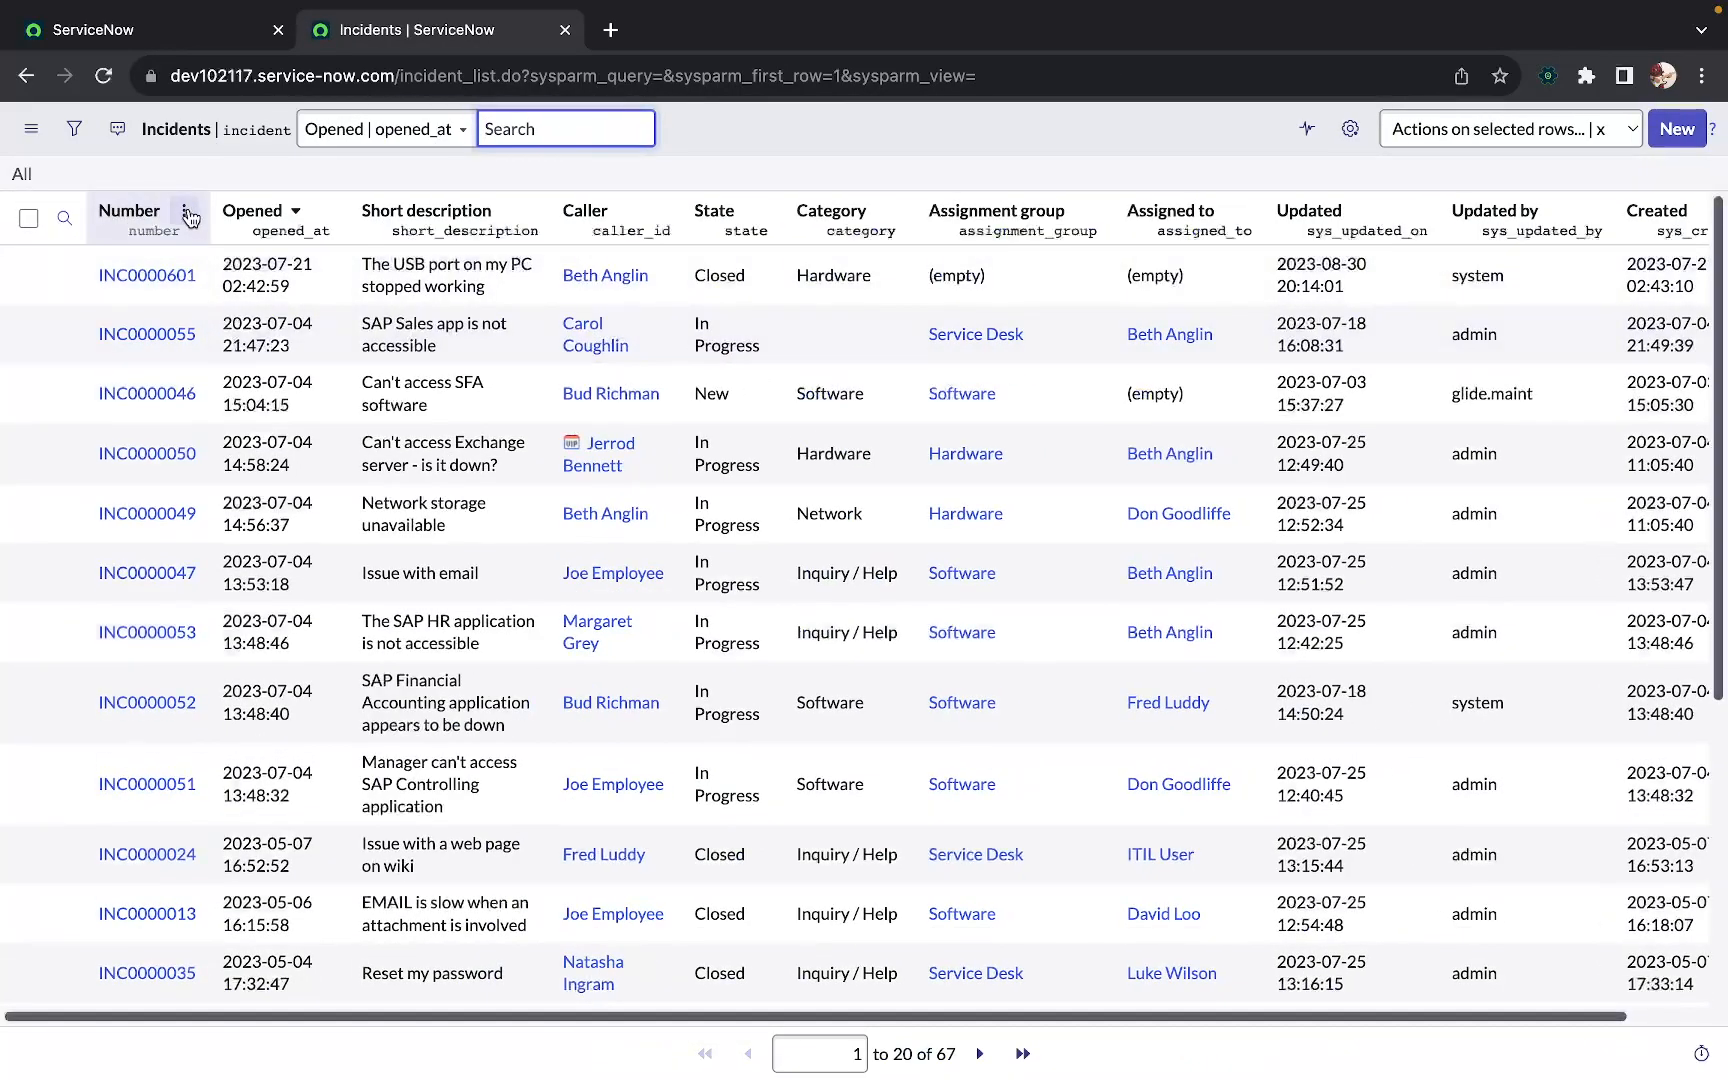
View the incident list's layout configuration from the Number column's options, and return to the list without saving
click(185, 214)
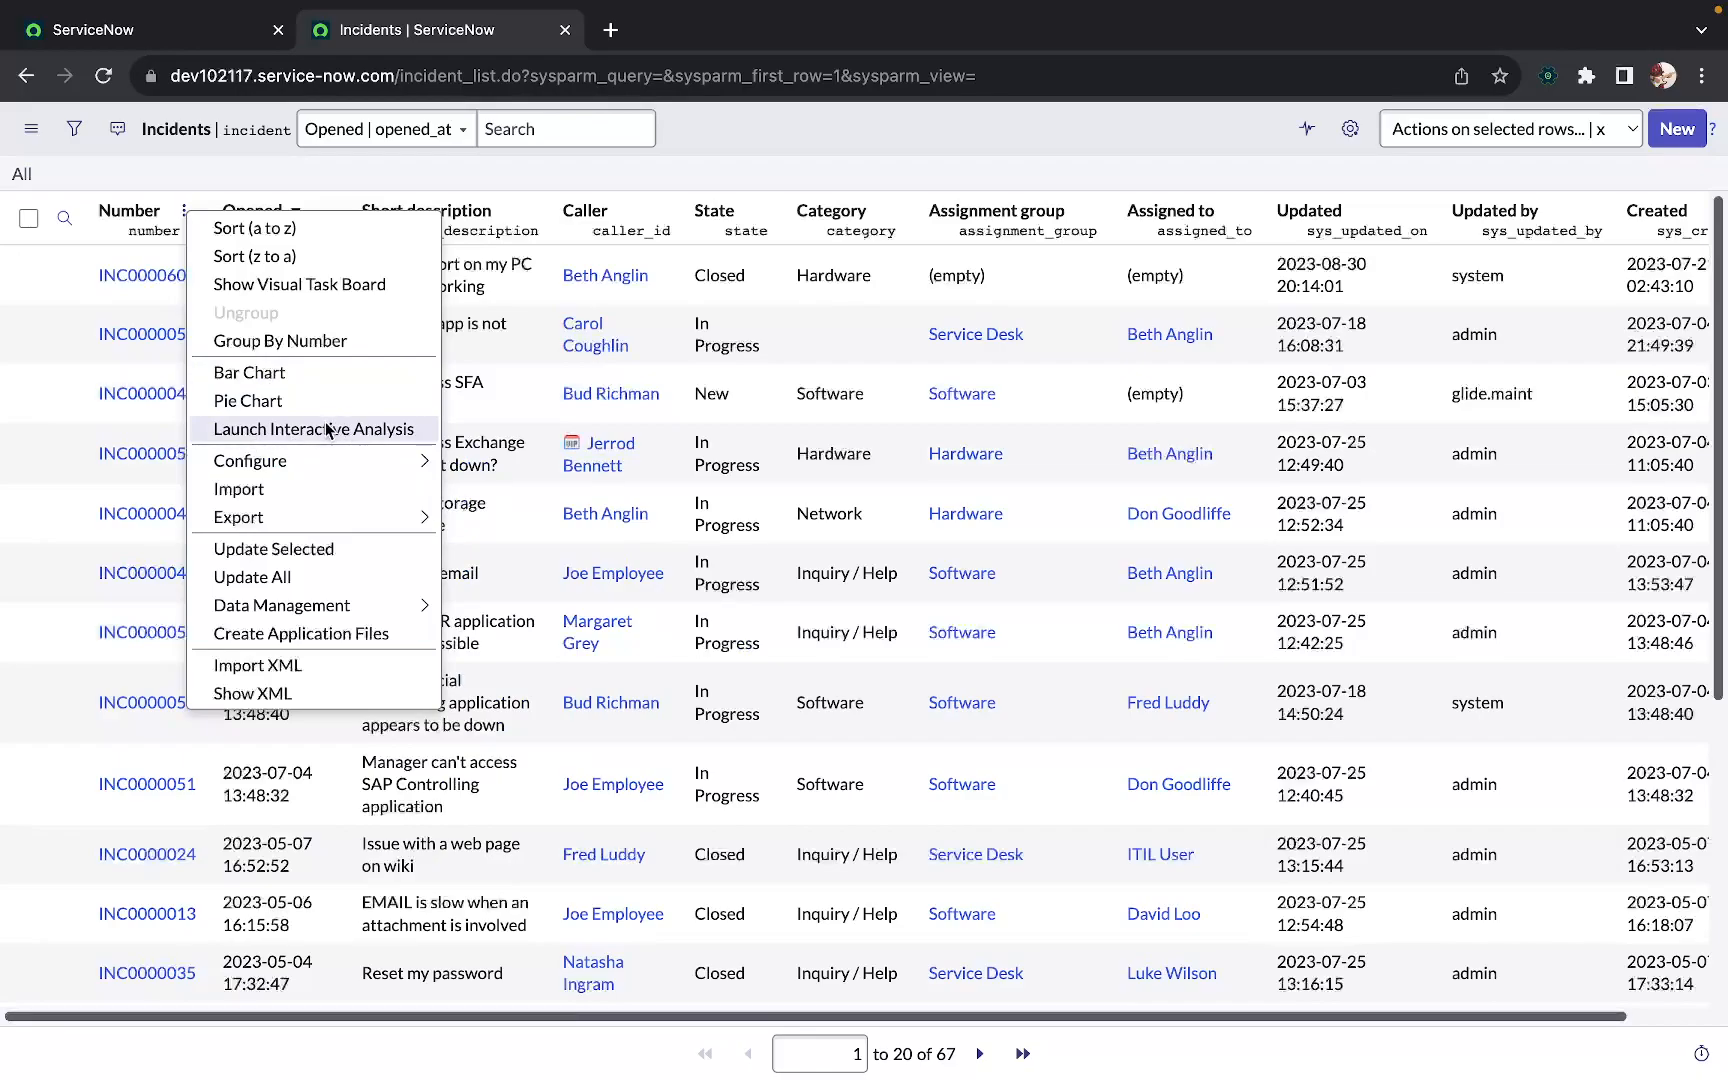
mouse_move(303, 466)
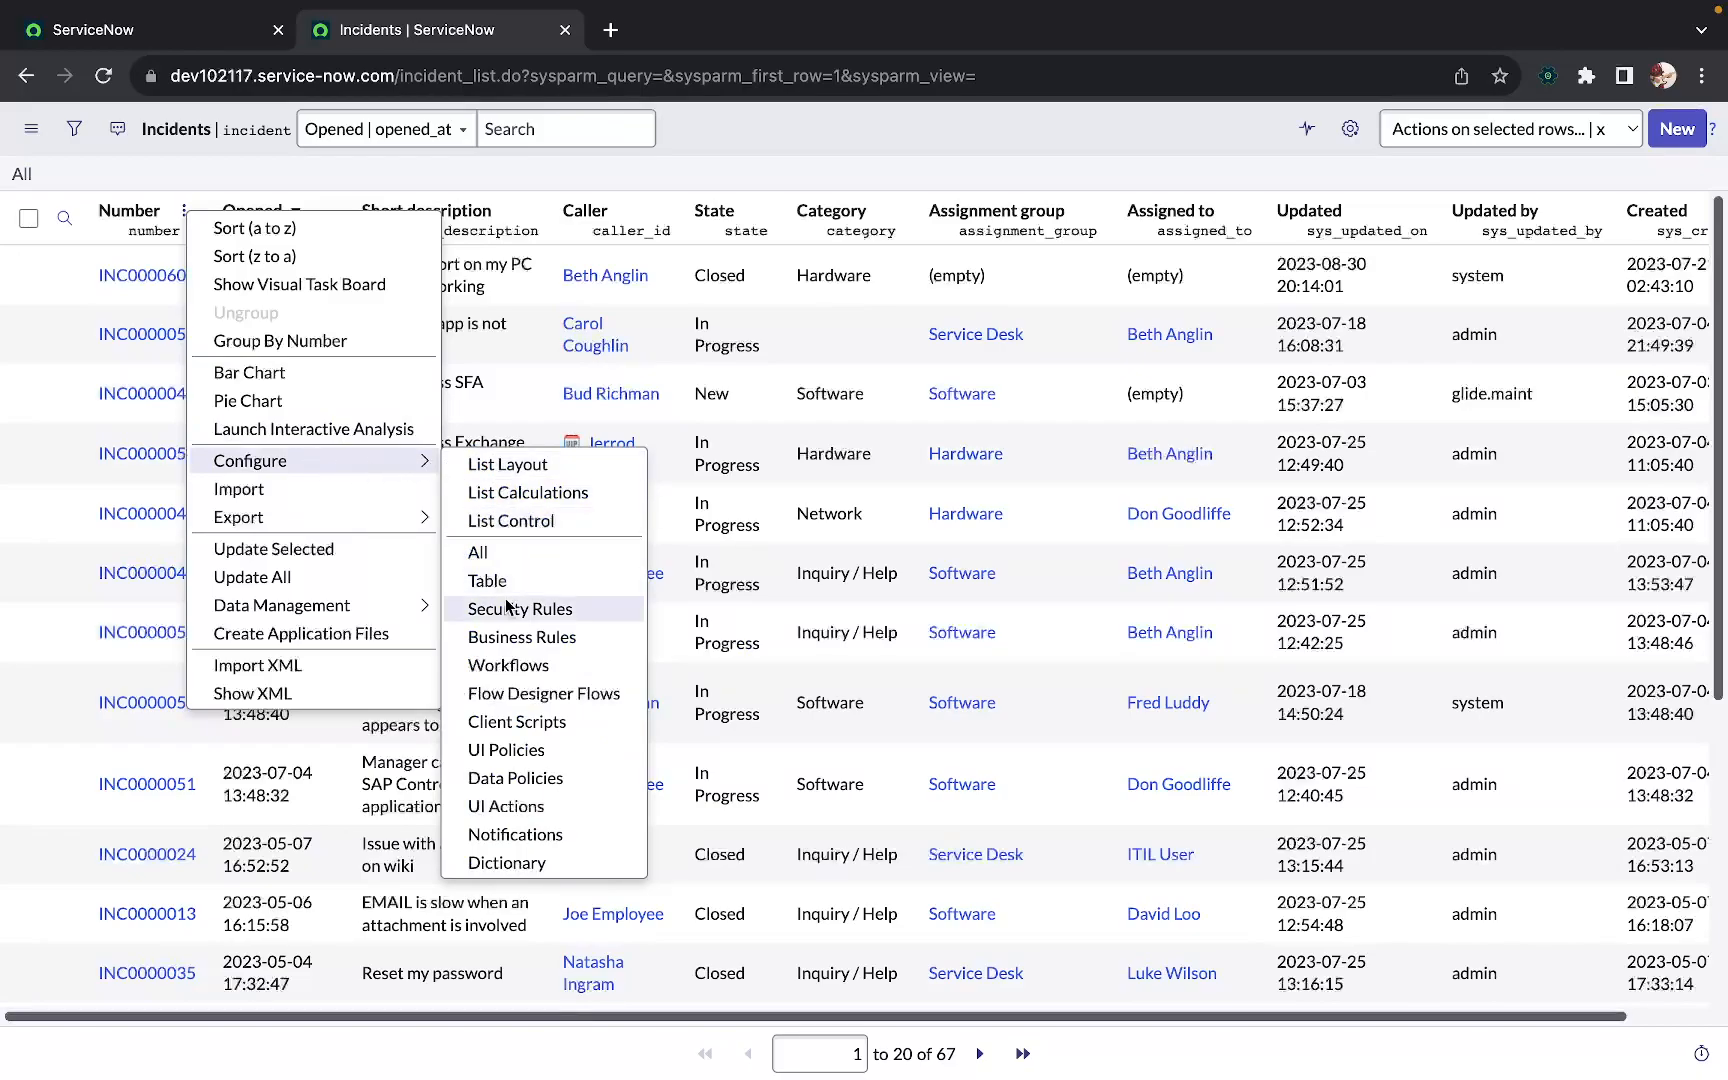
click(537, 466)
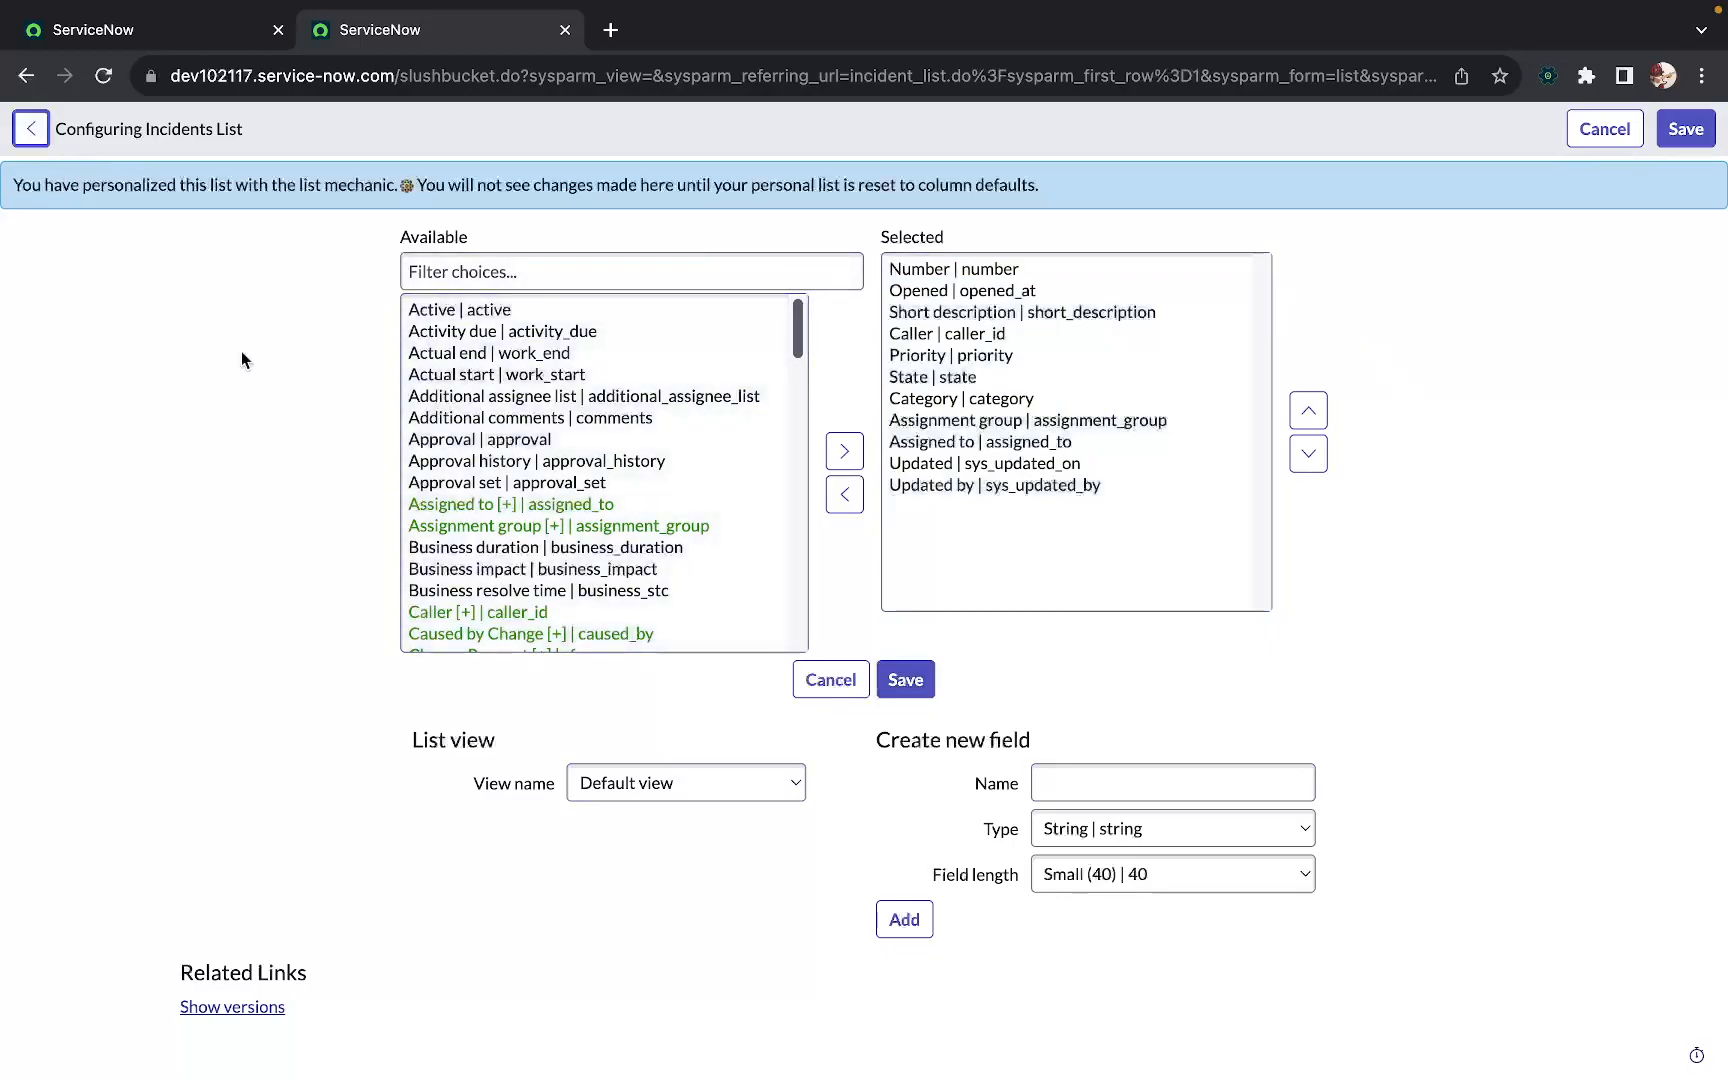
click(45, 133)
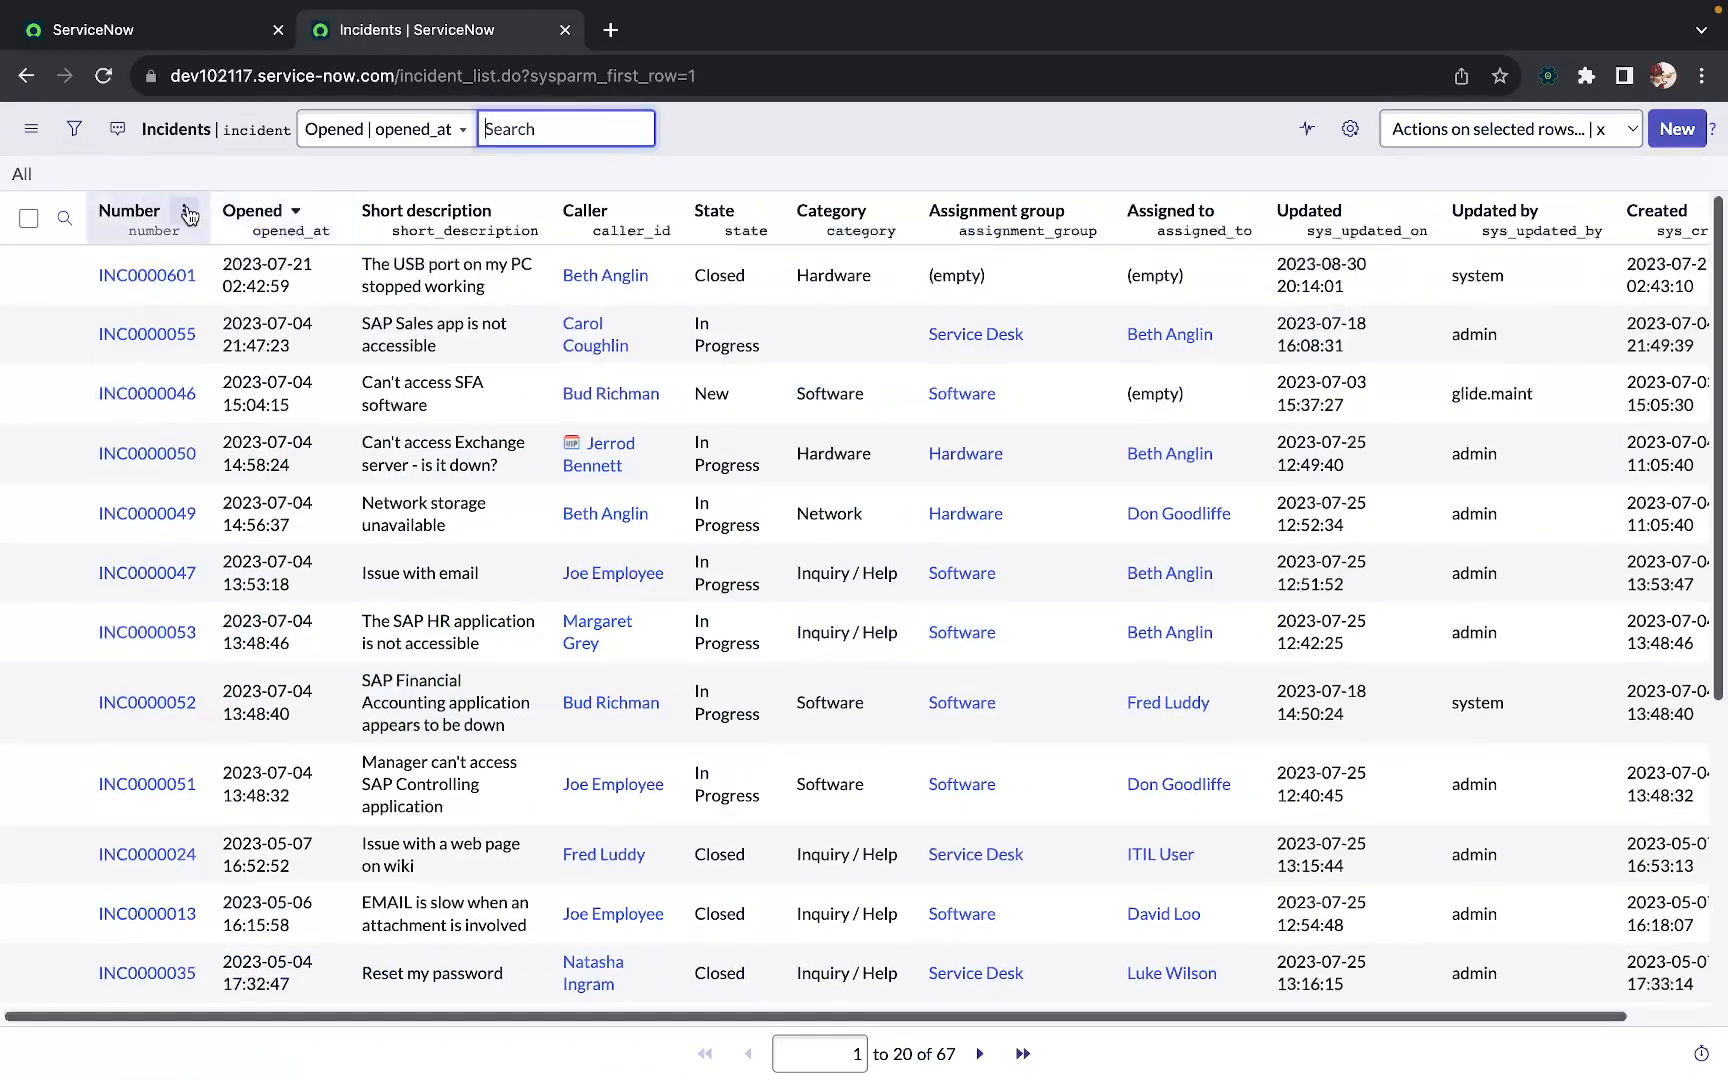
Examine the incident table's List Control settings, including its omit options and roles, and return to the list
click(187, 214)
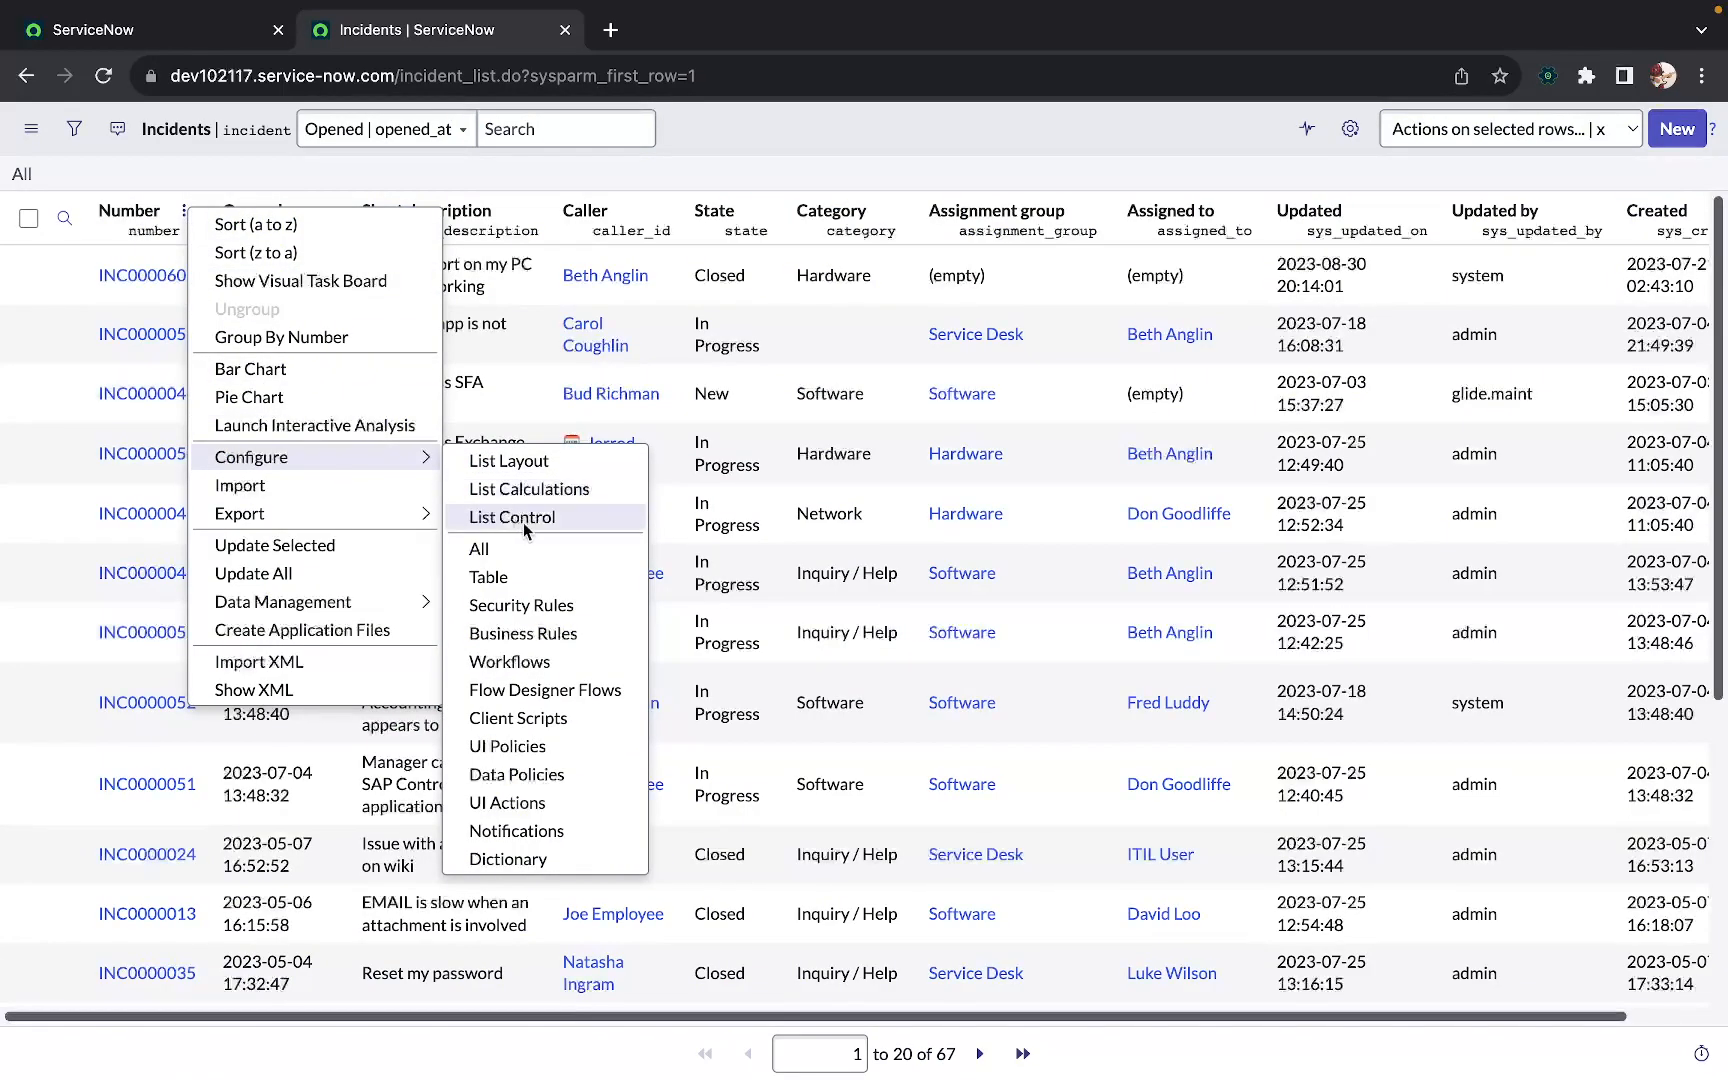
click(524, 517)
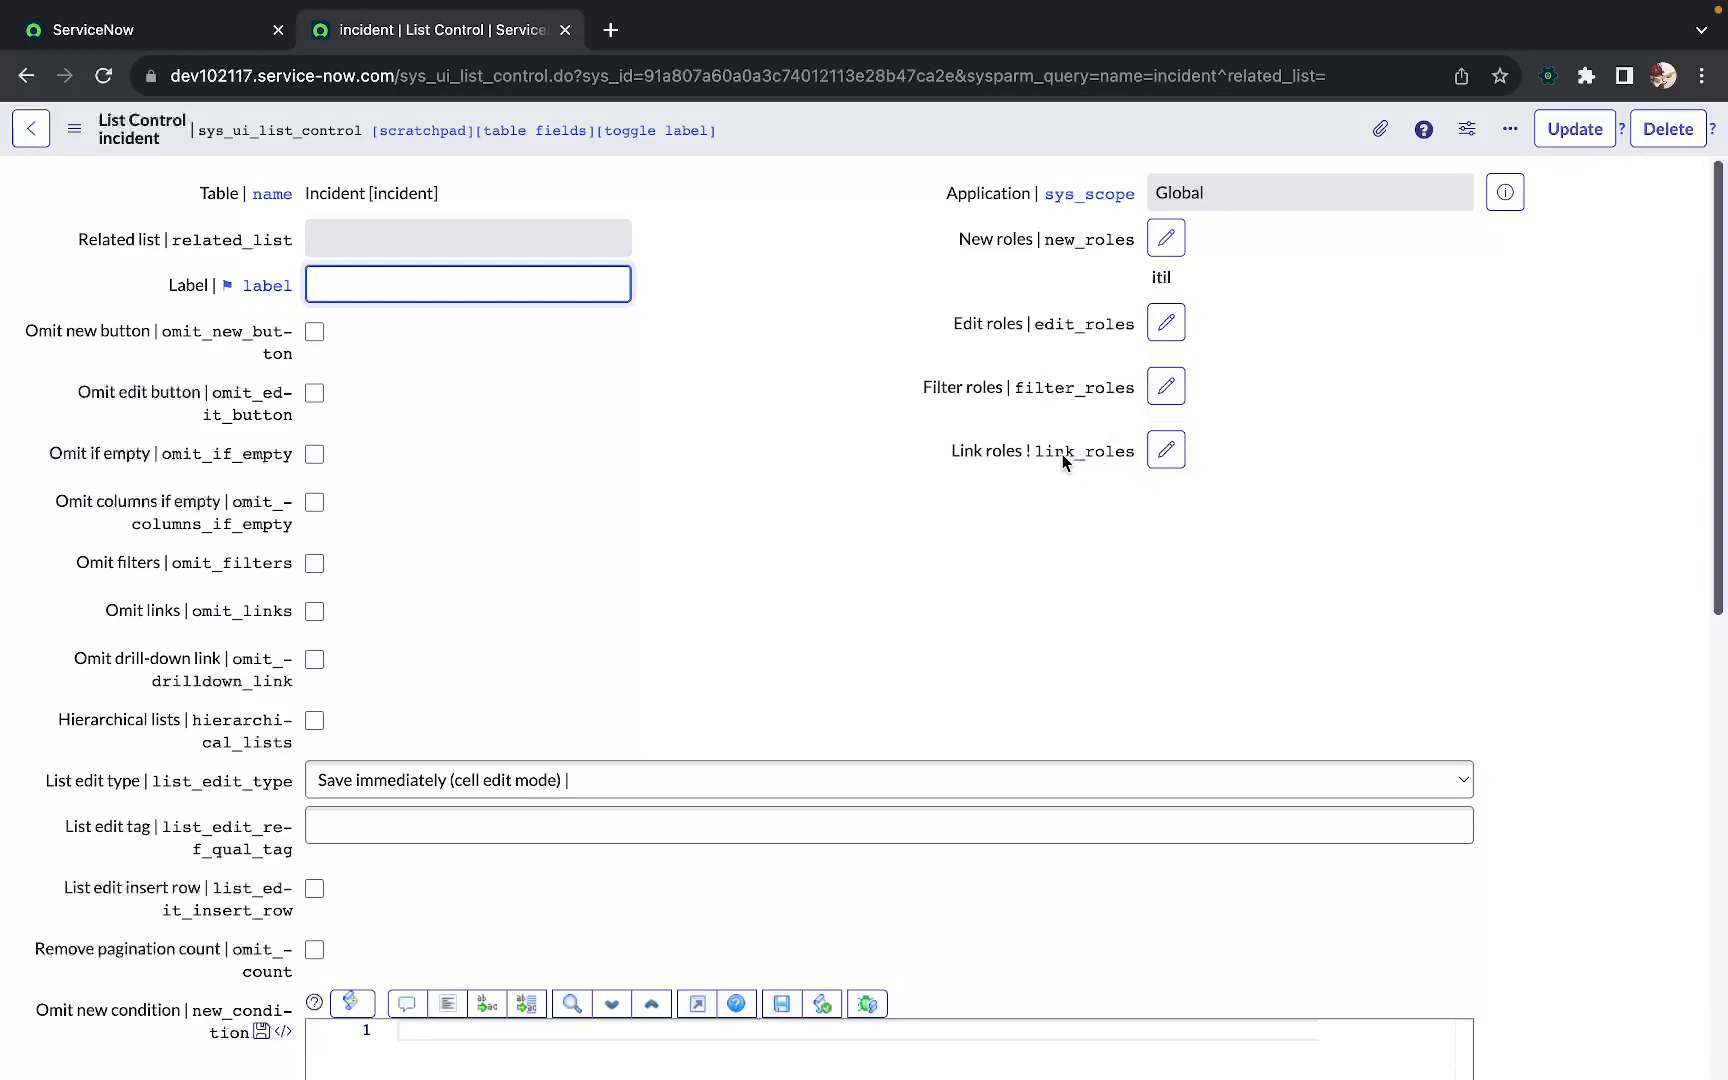
mouse_move(1004, 452)
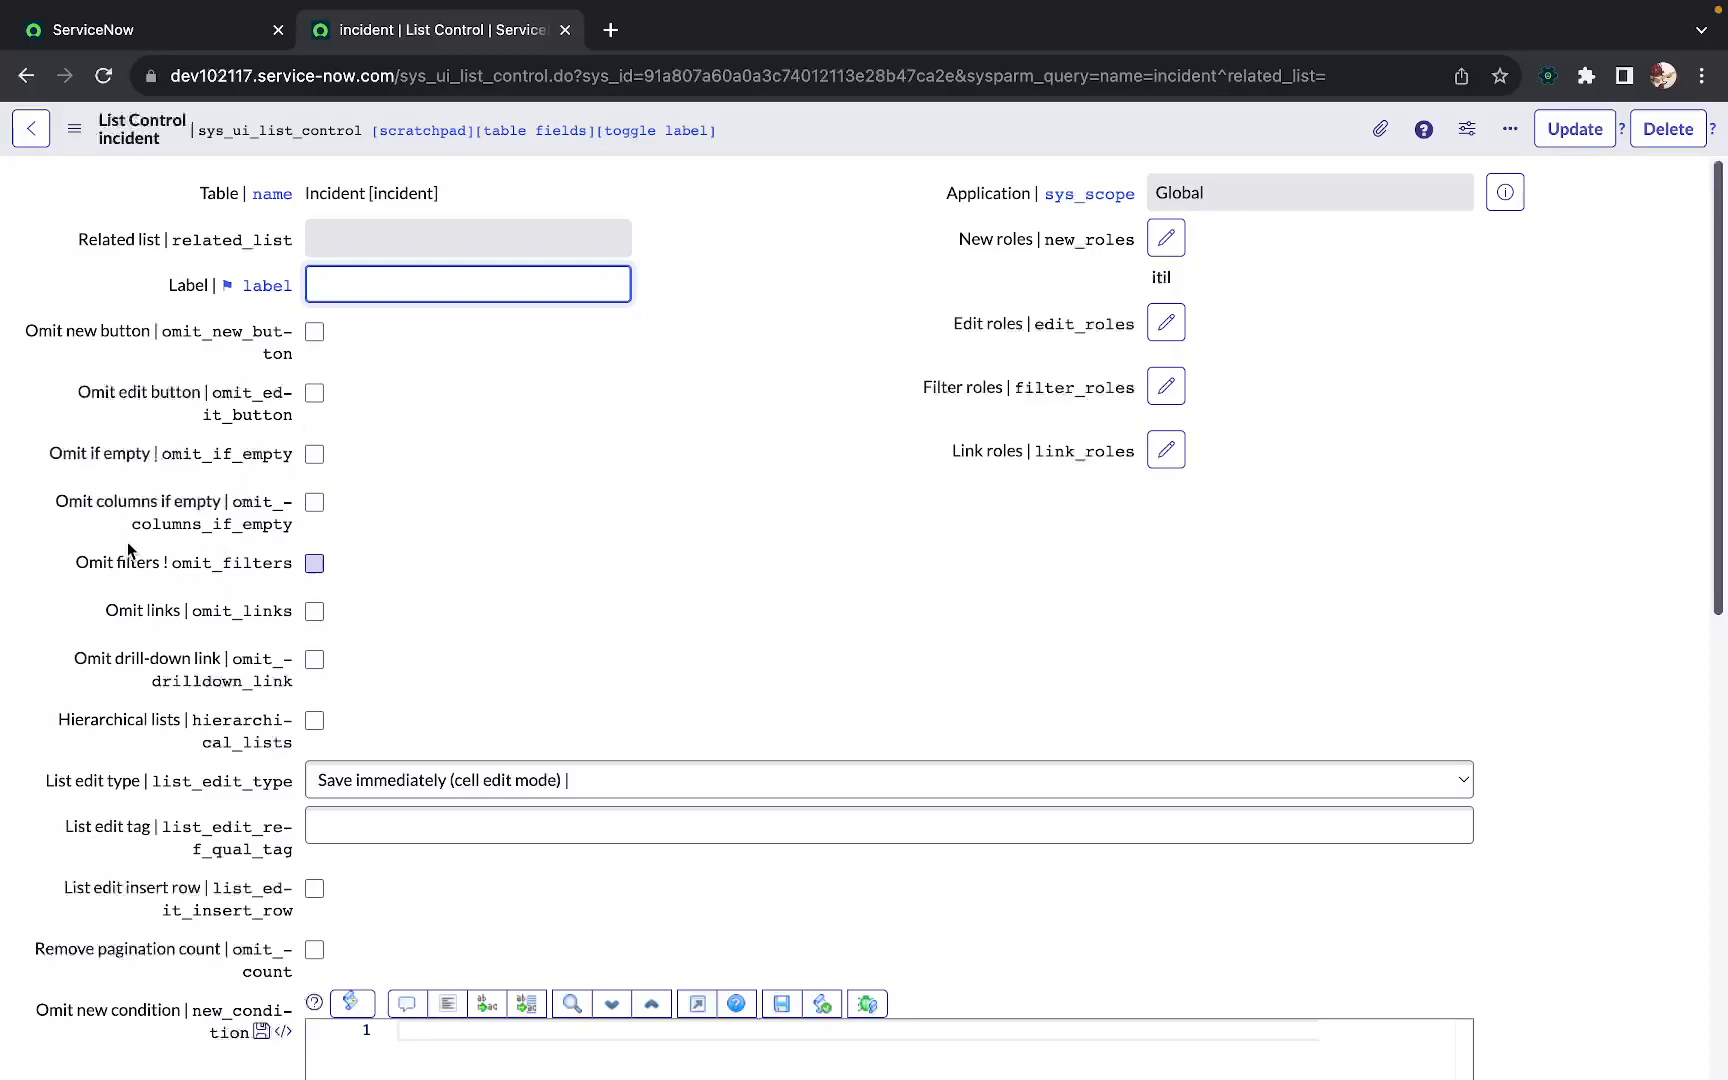
scroll(600, 538, down, 5)
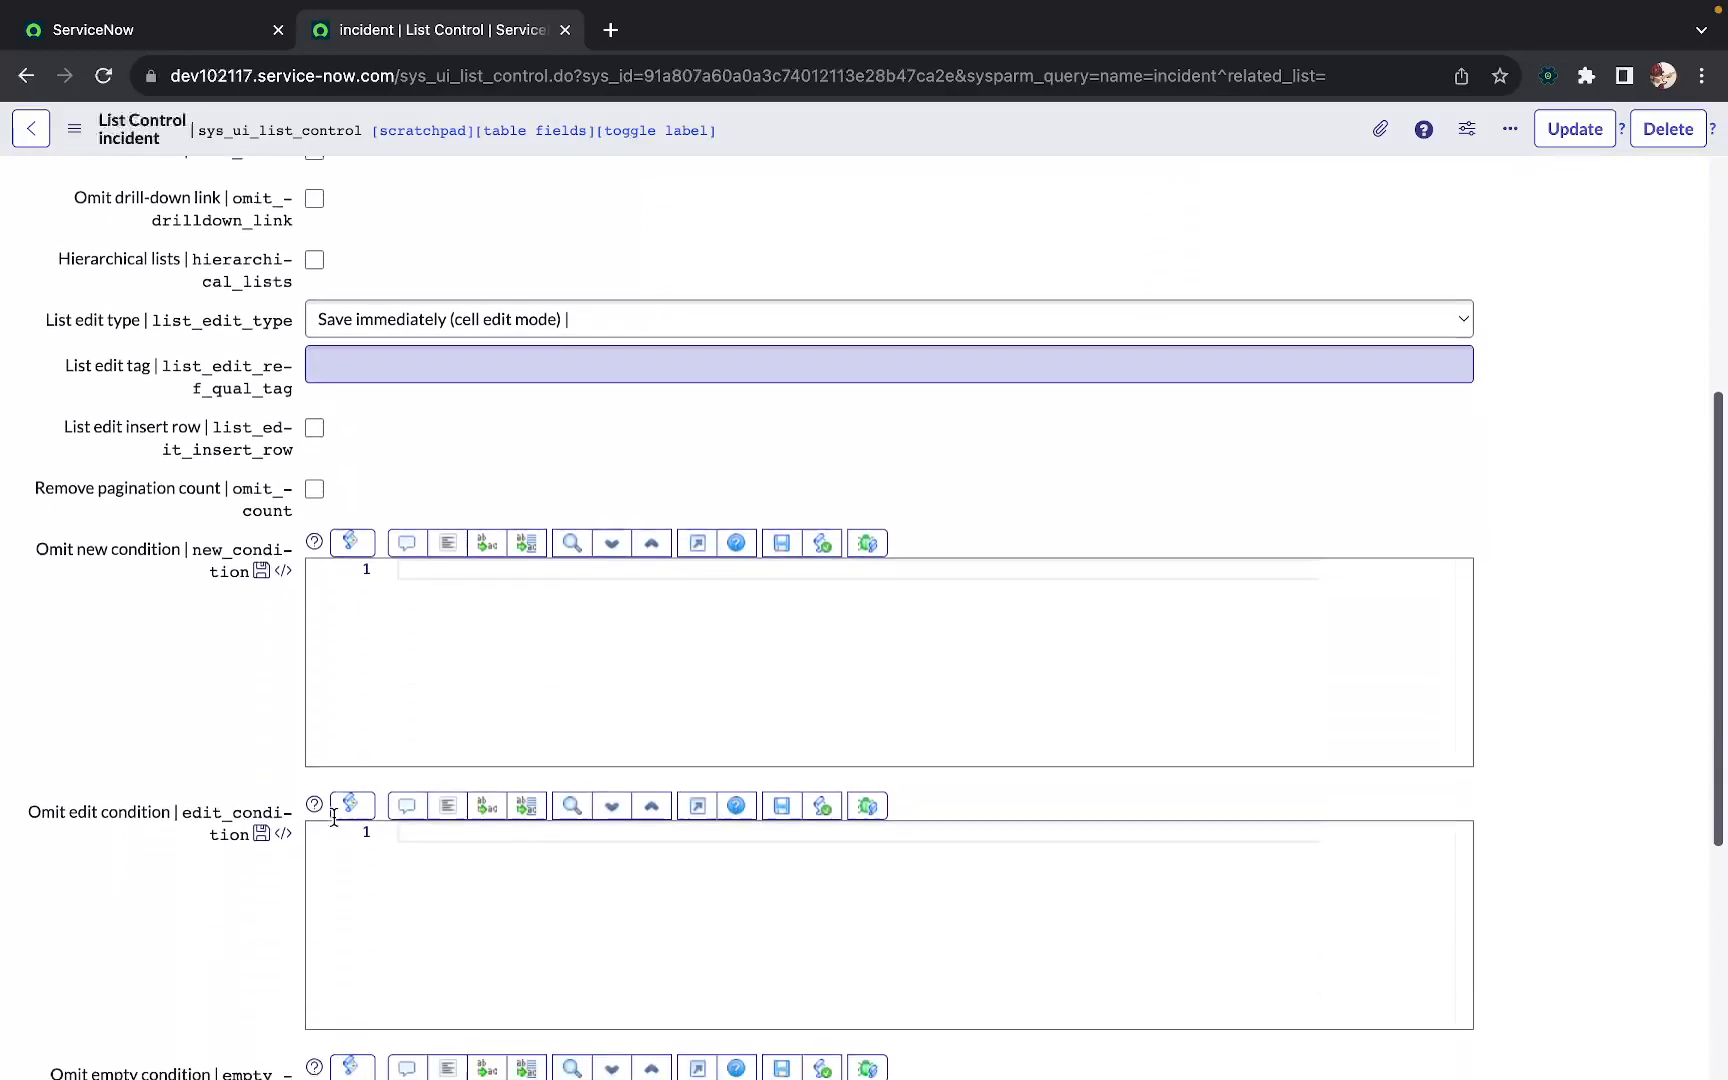
scroll(600, 538, up, 5)
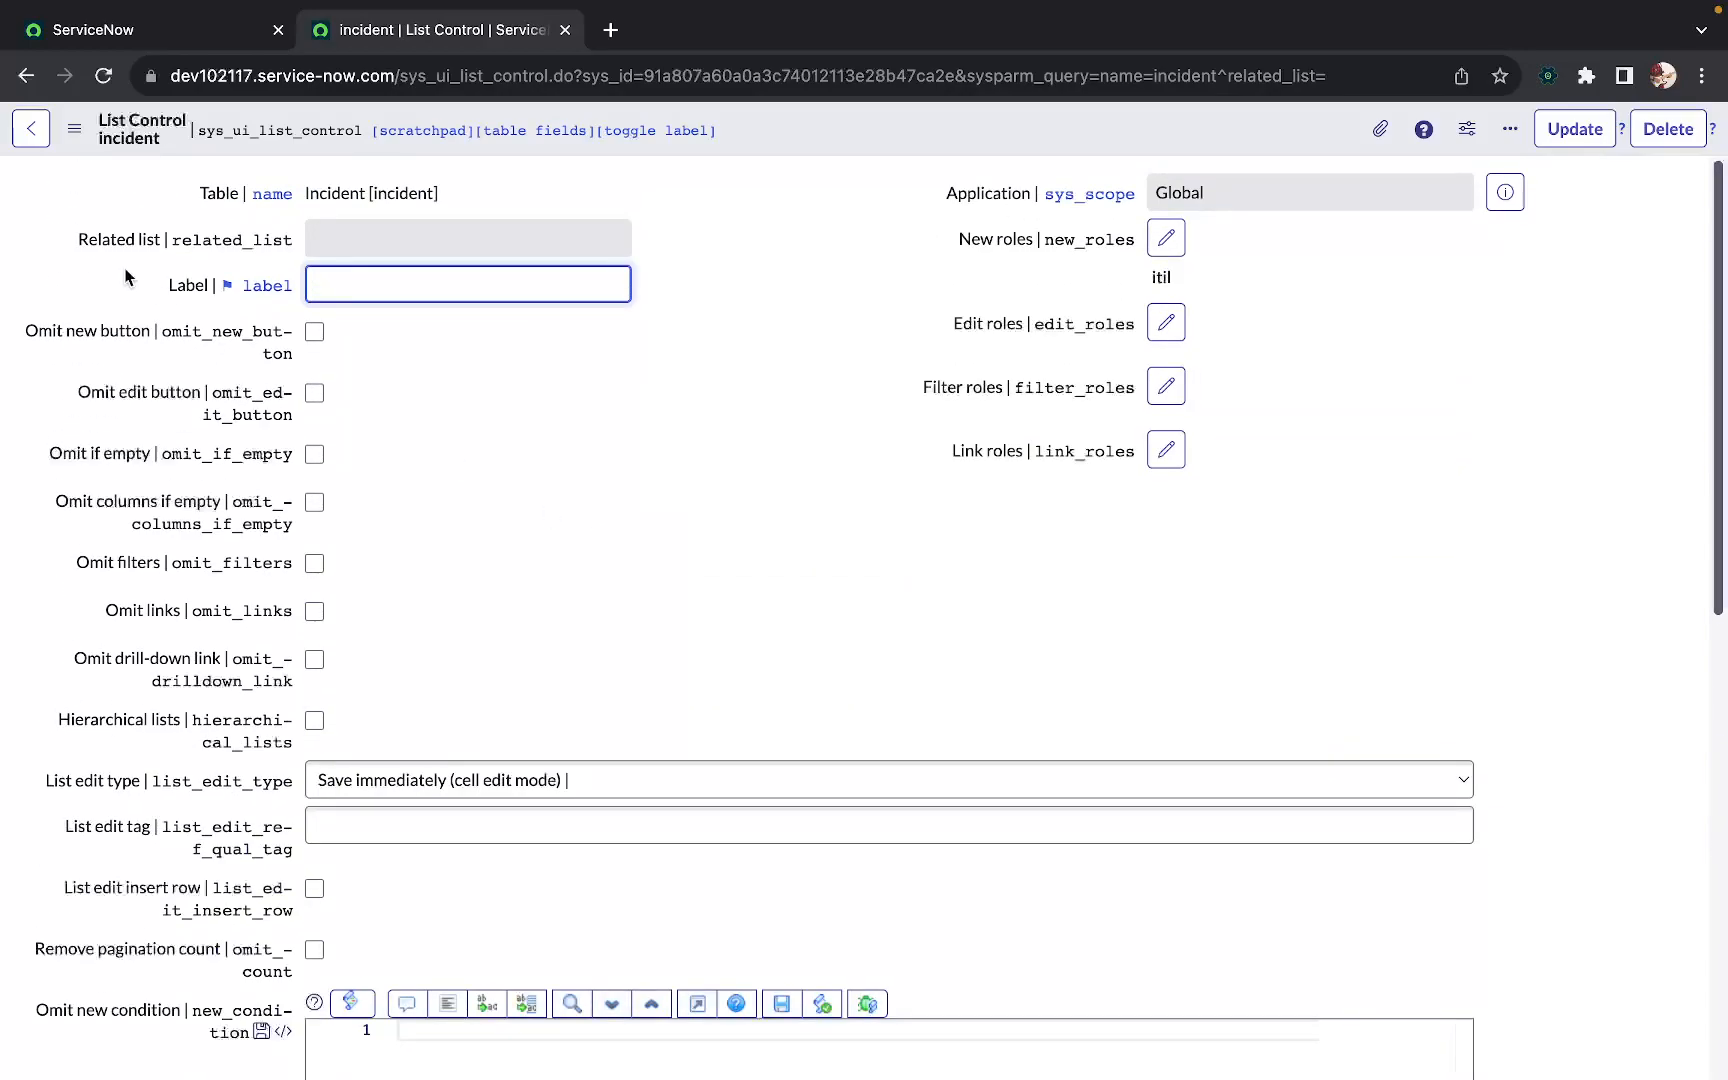
click(30, 138)
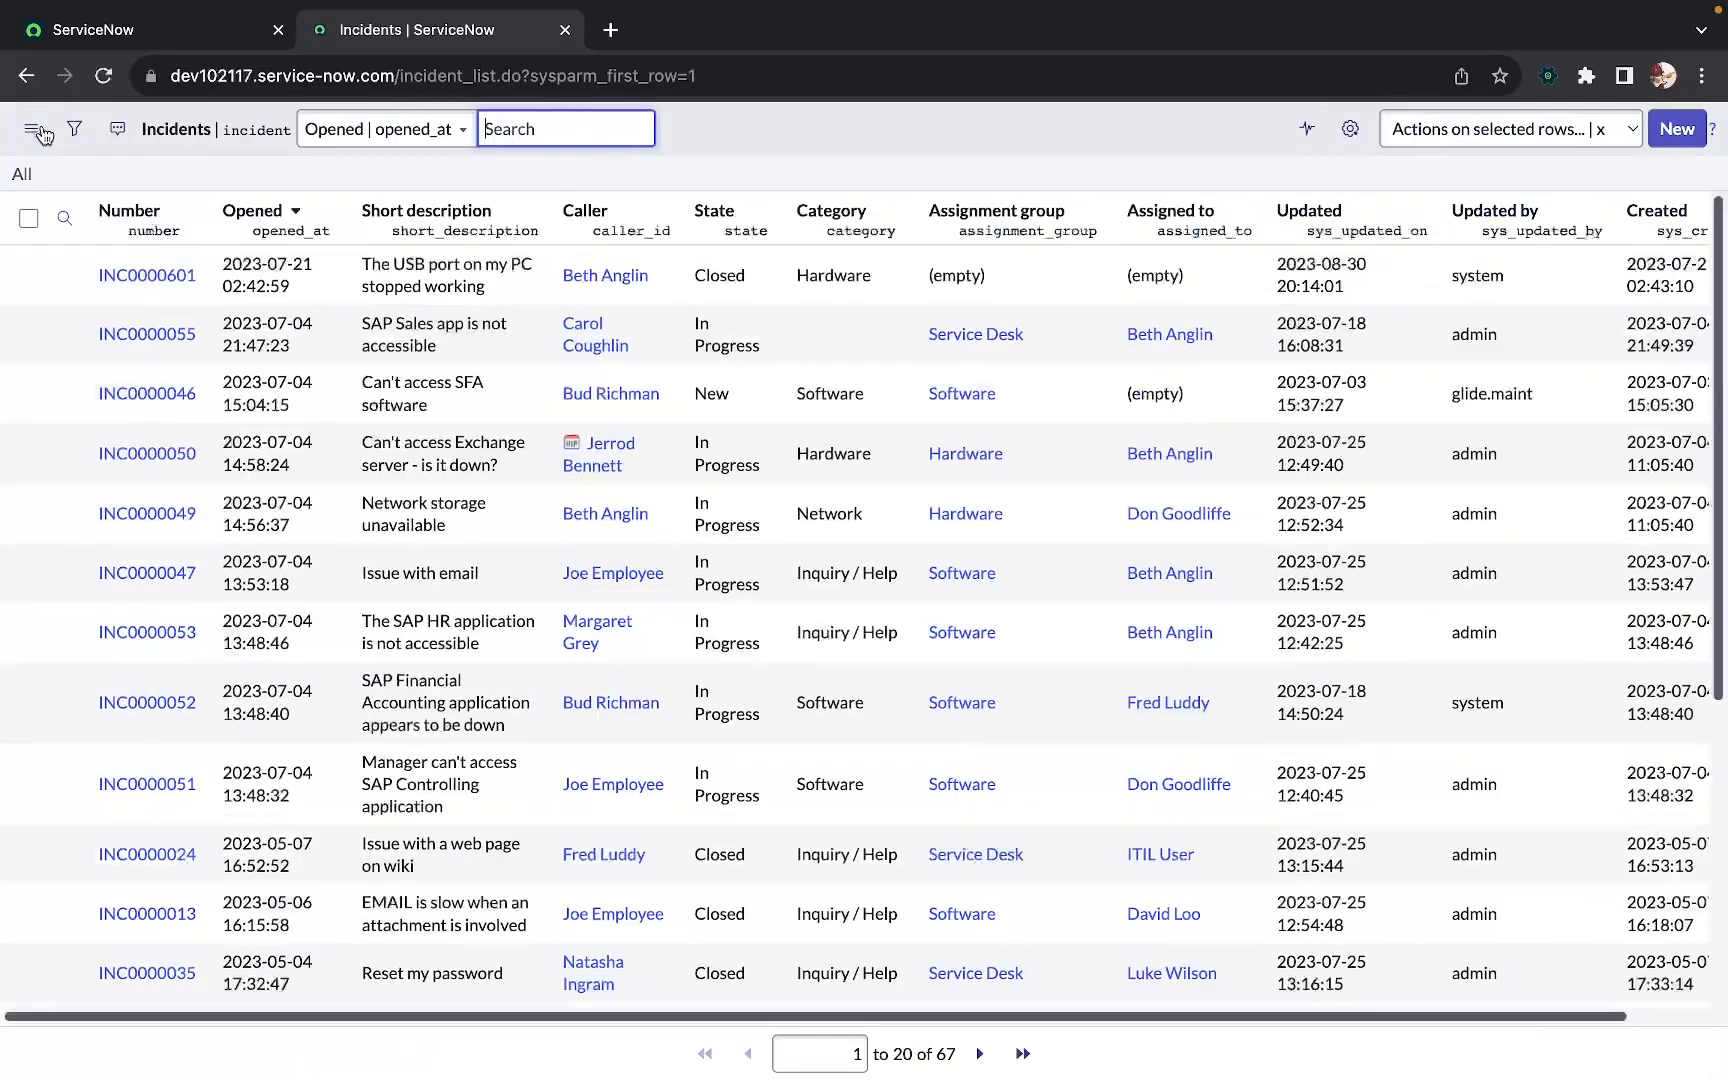
Select the first two incidents, view their Update Selected form from the Number column's options, and return to the list without updating
click(183, 211)
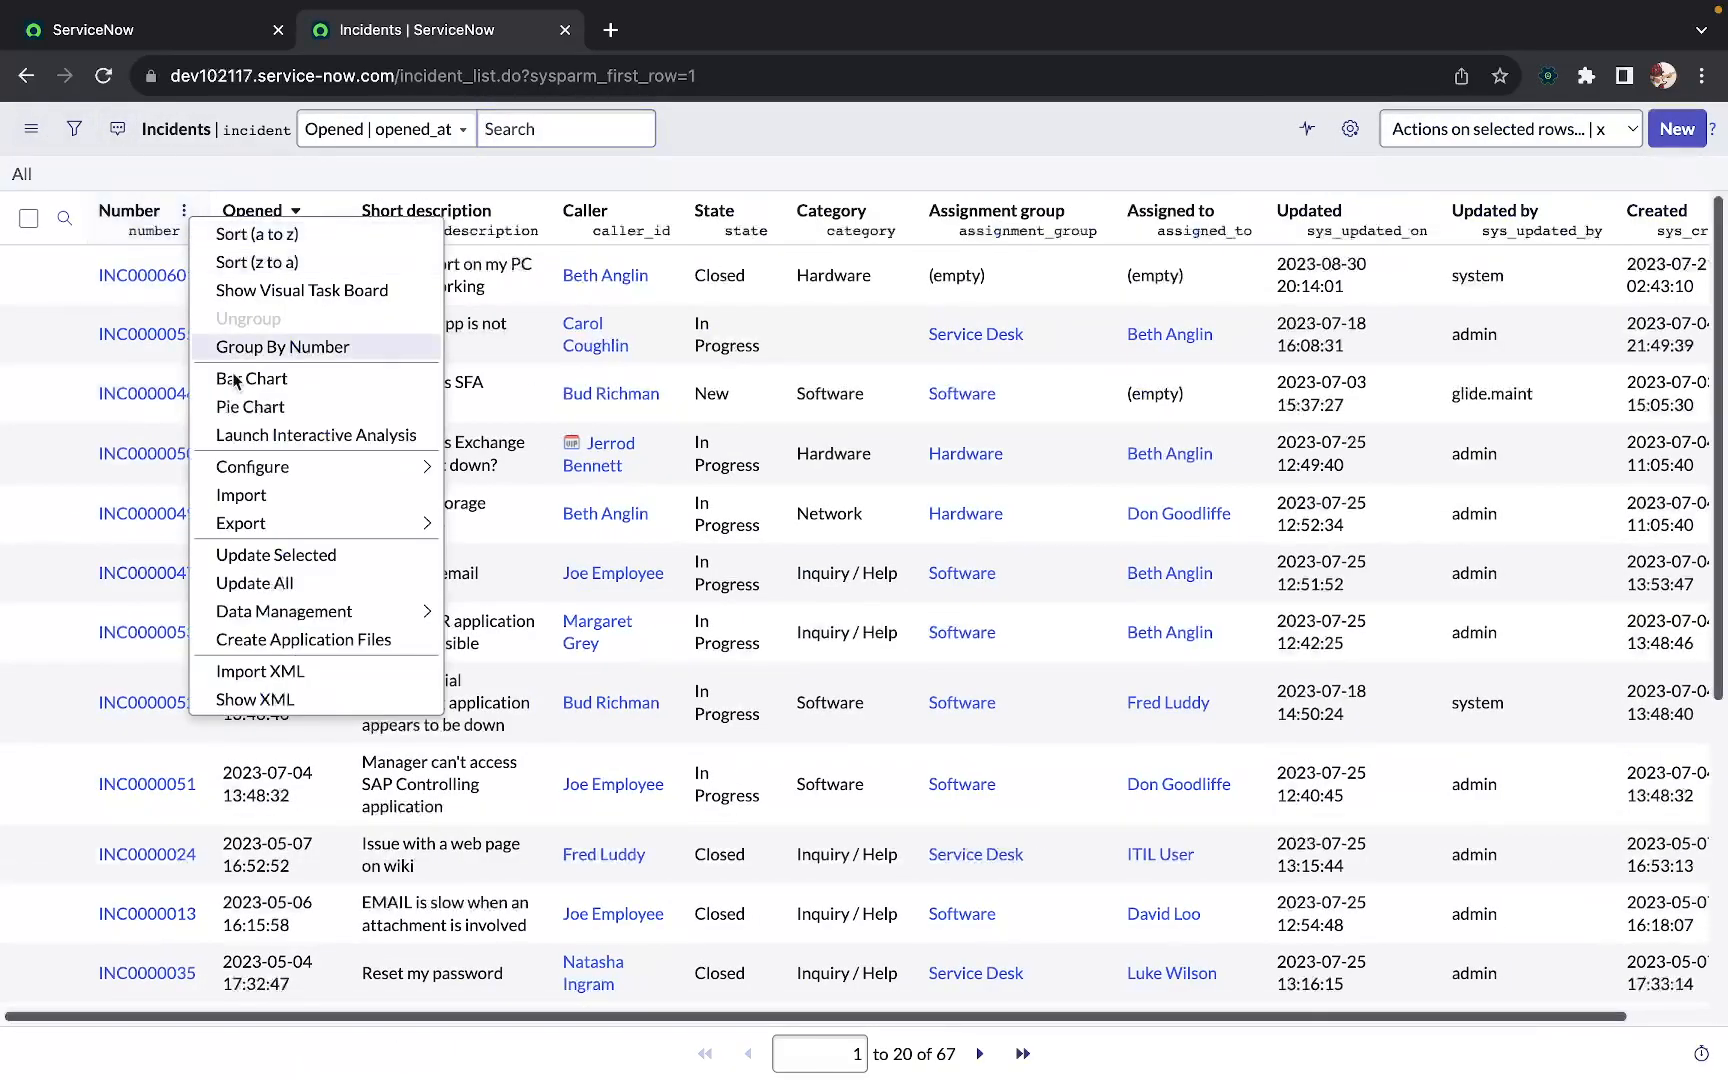
mouse_move(315, 468)
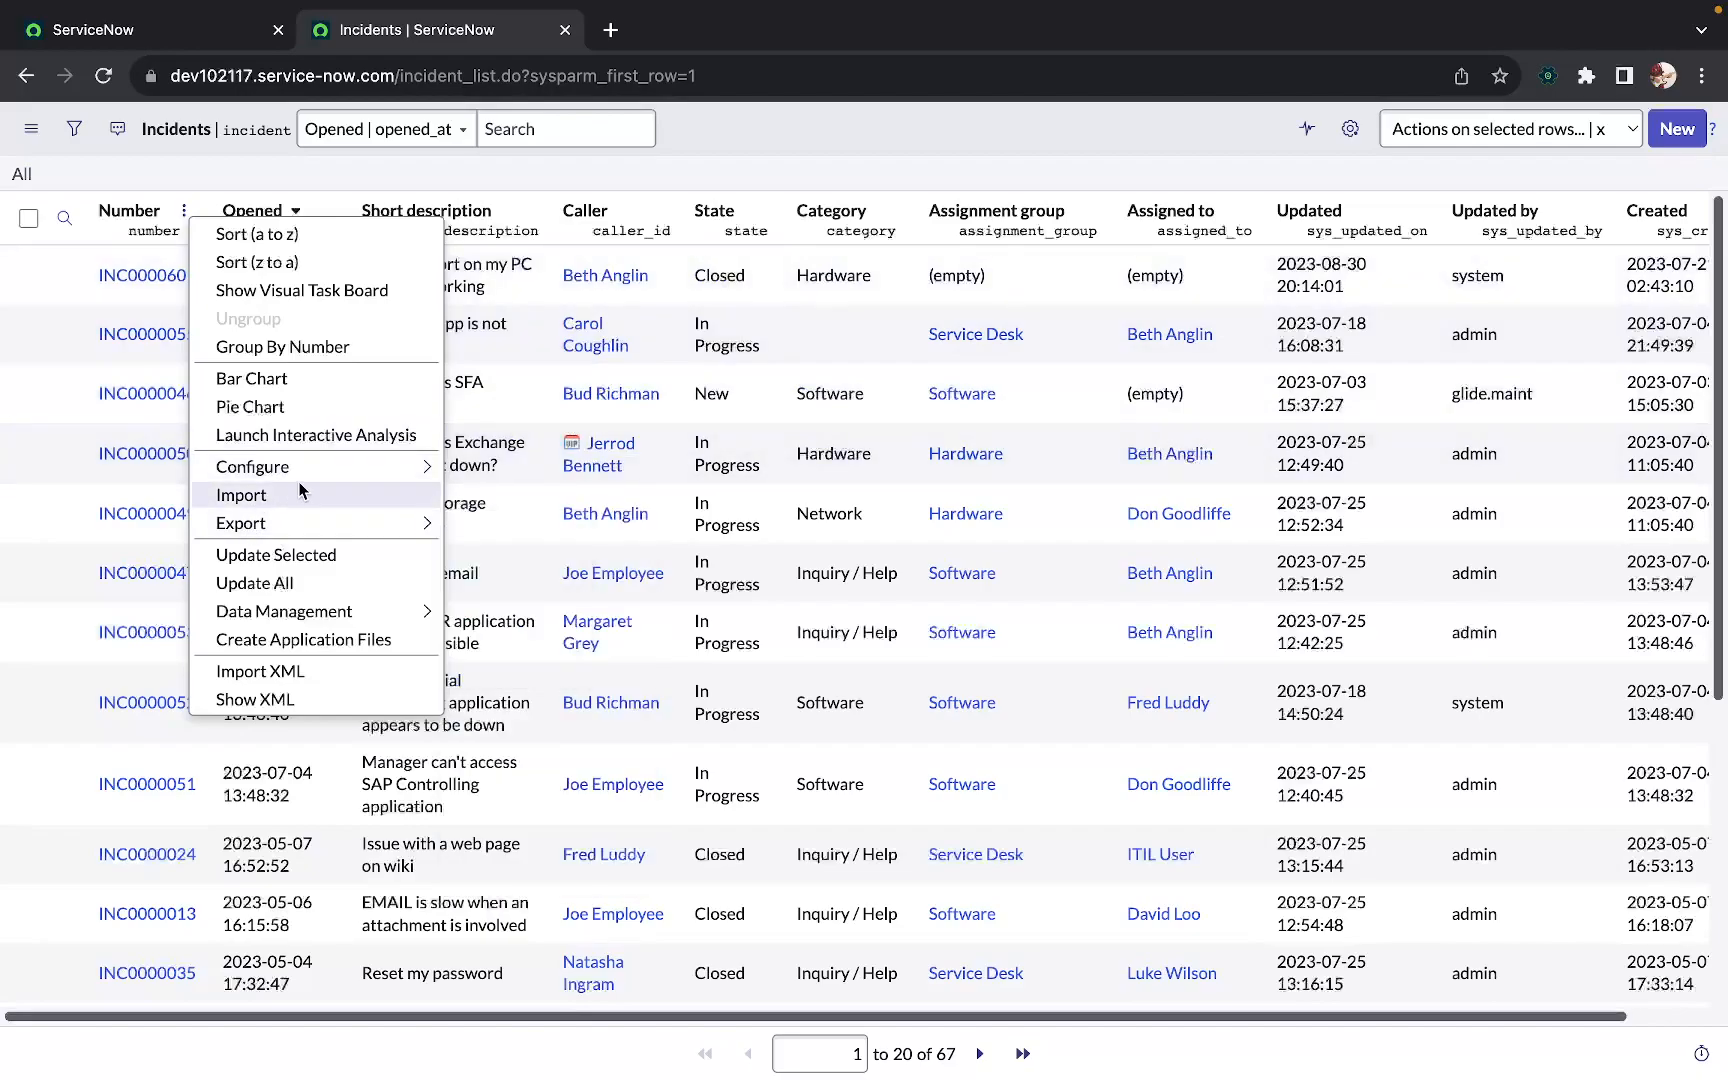
mouse_move(319, 514)
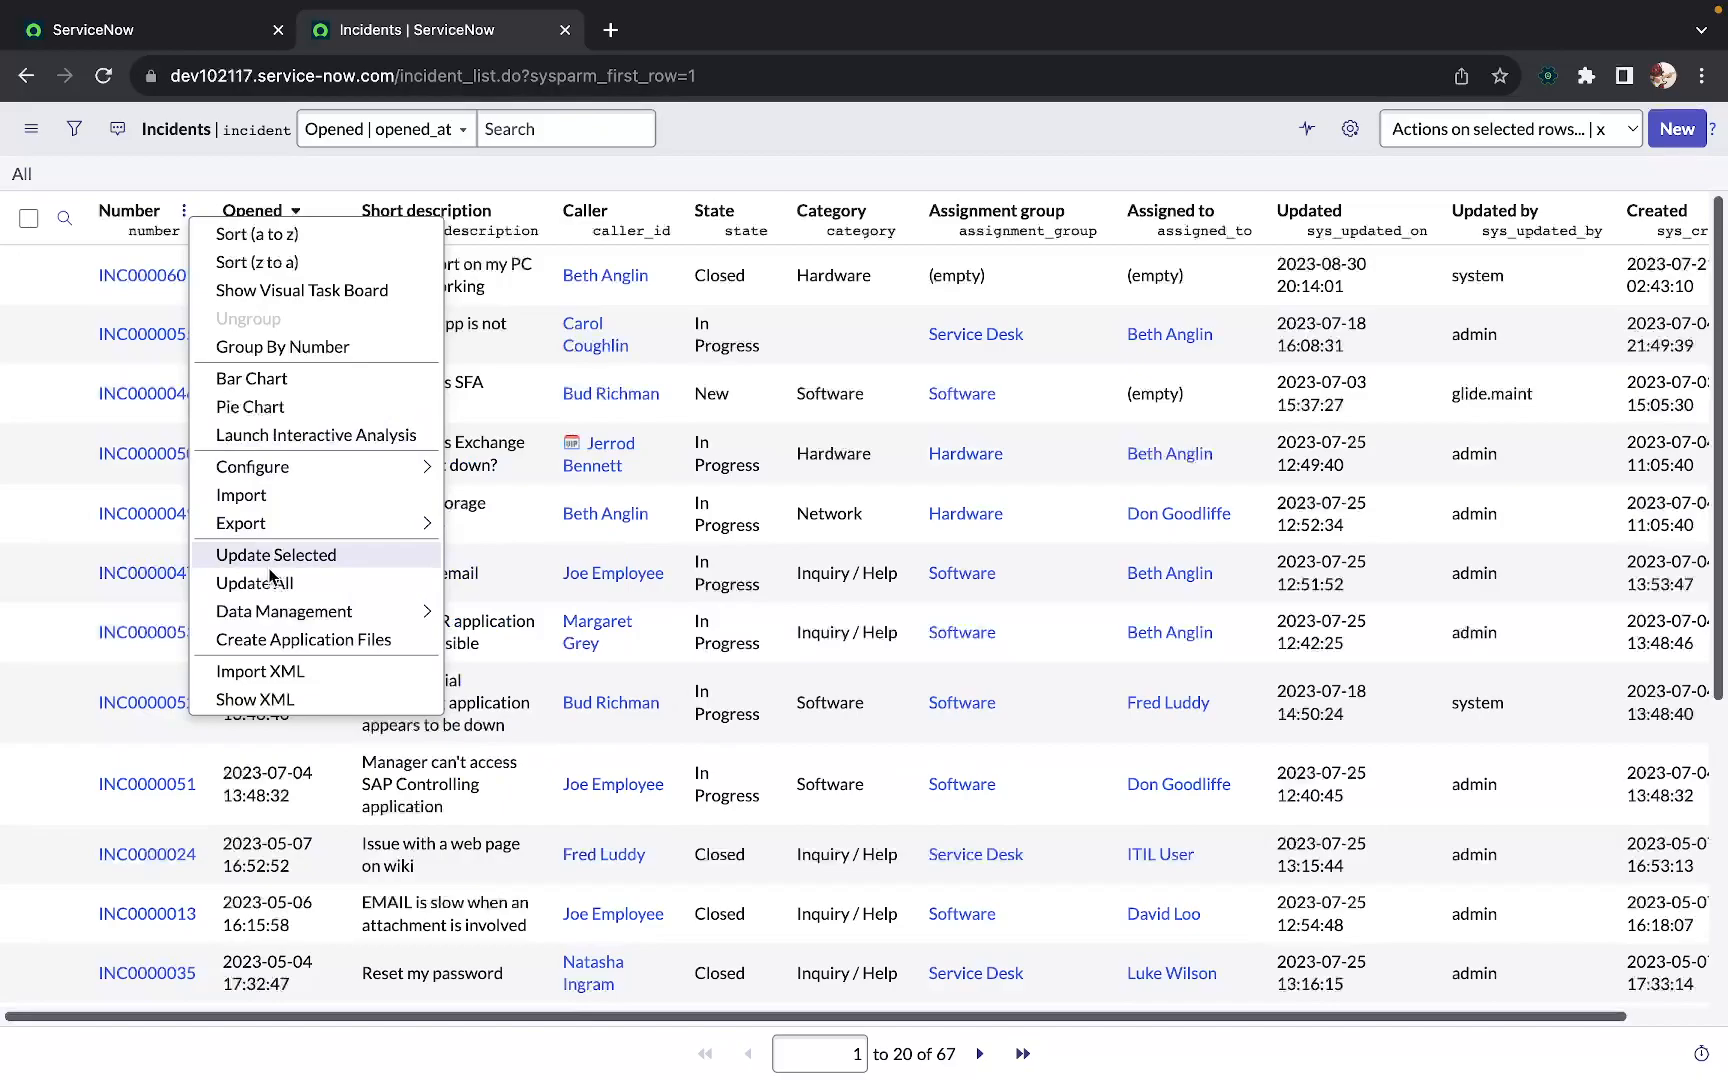
click(27, 280)
click(28, 334)
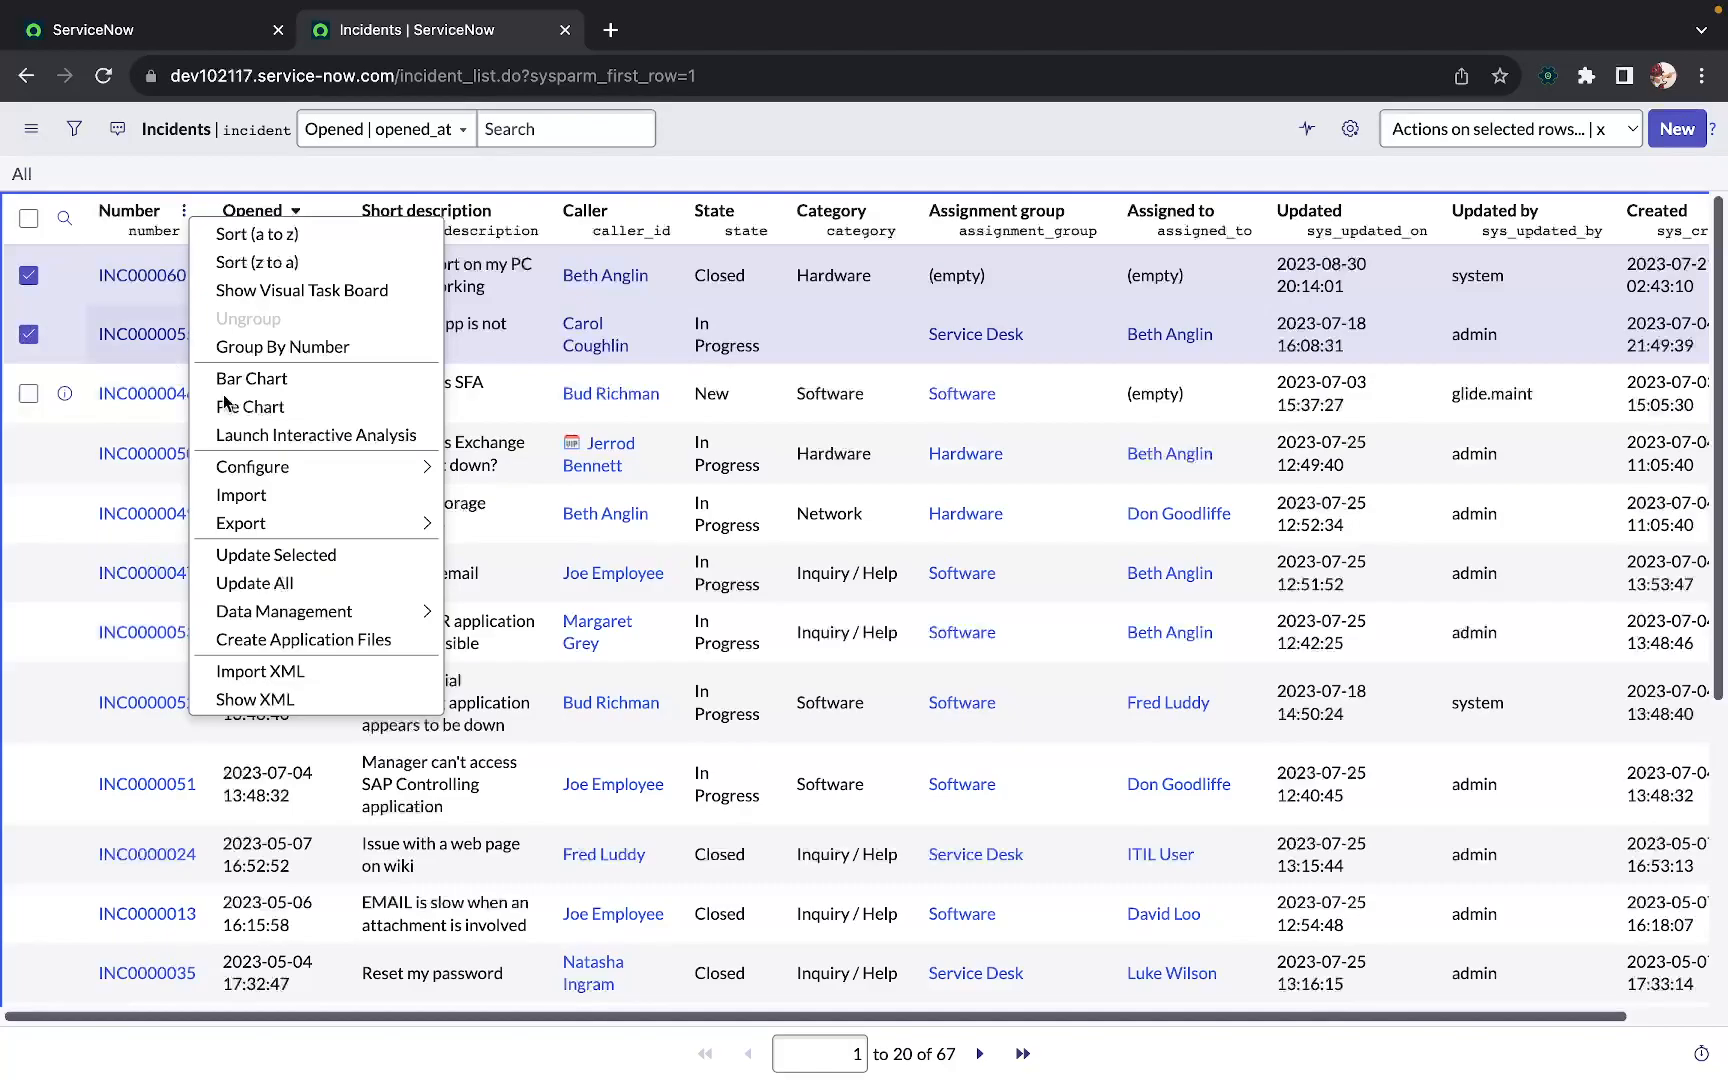
click(307, 555)
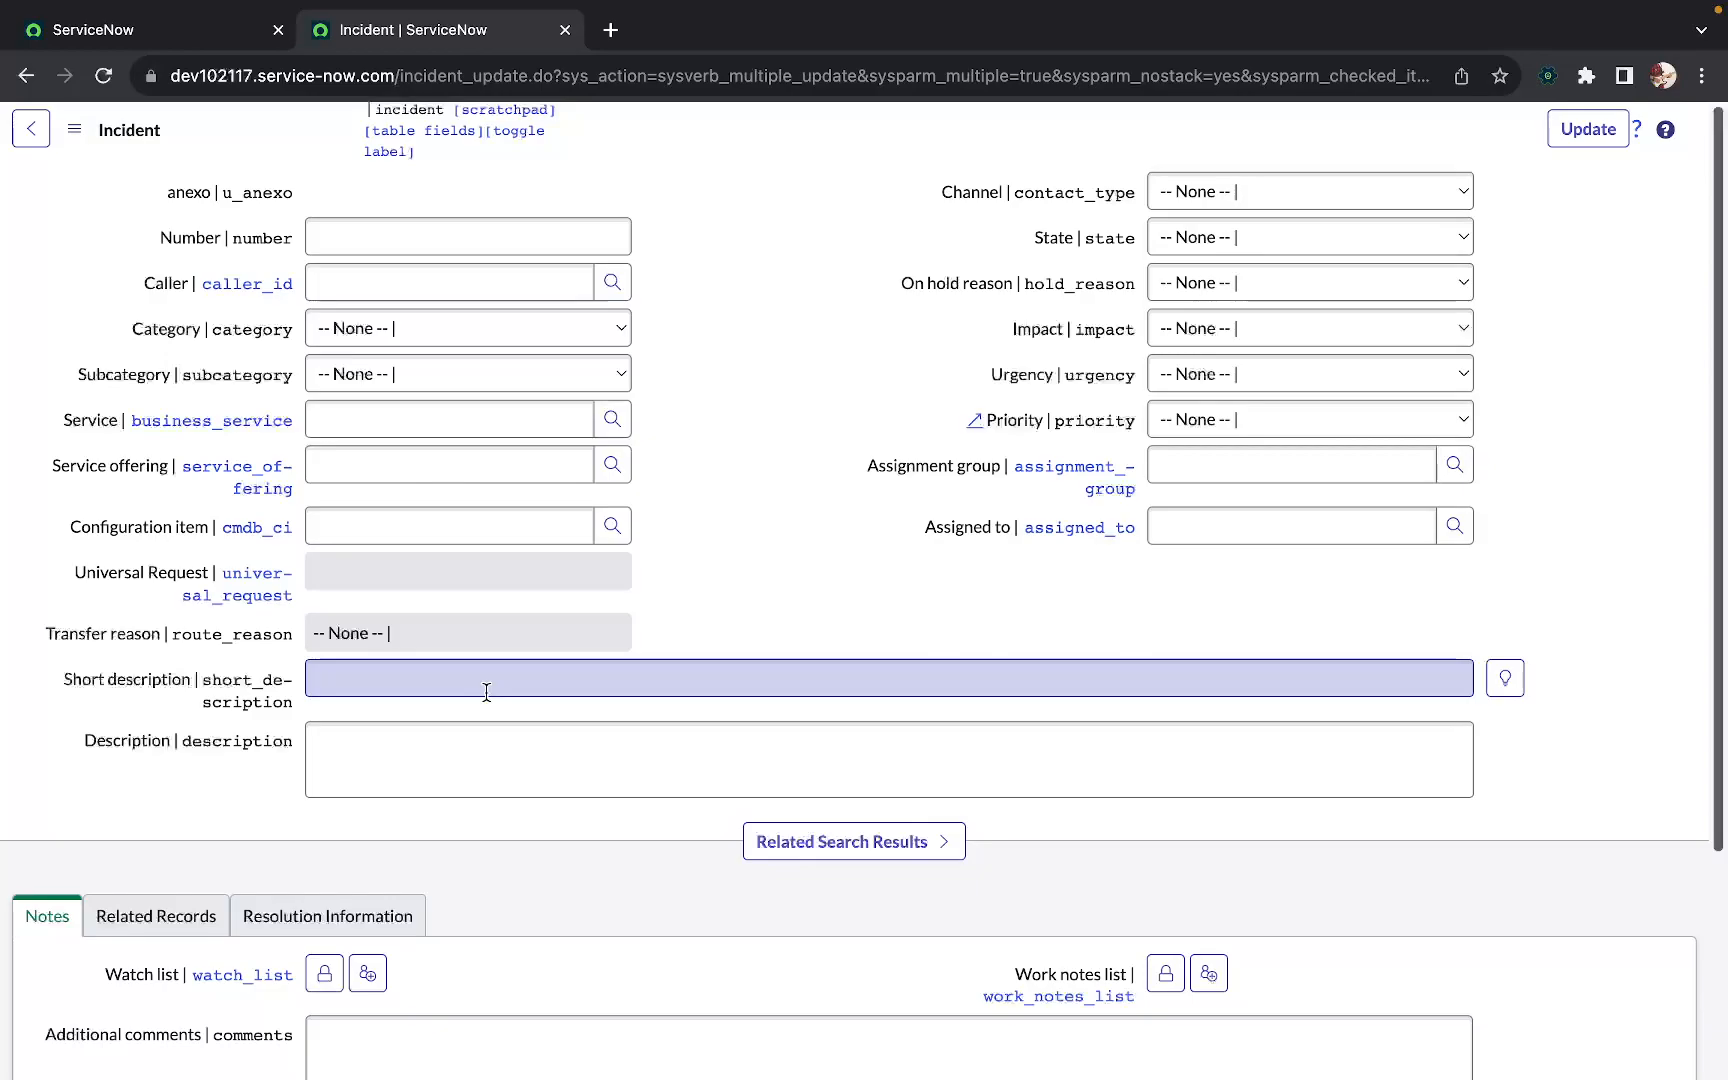
click(27, 77)
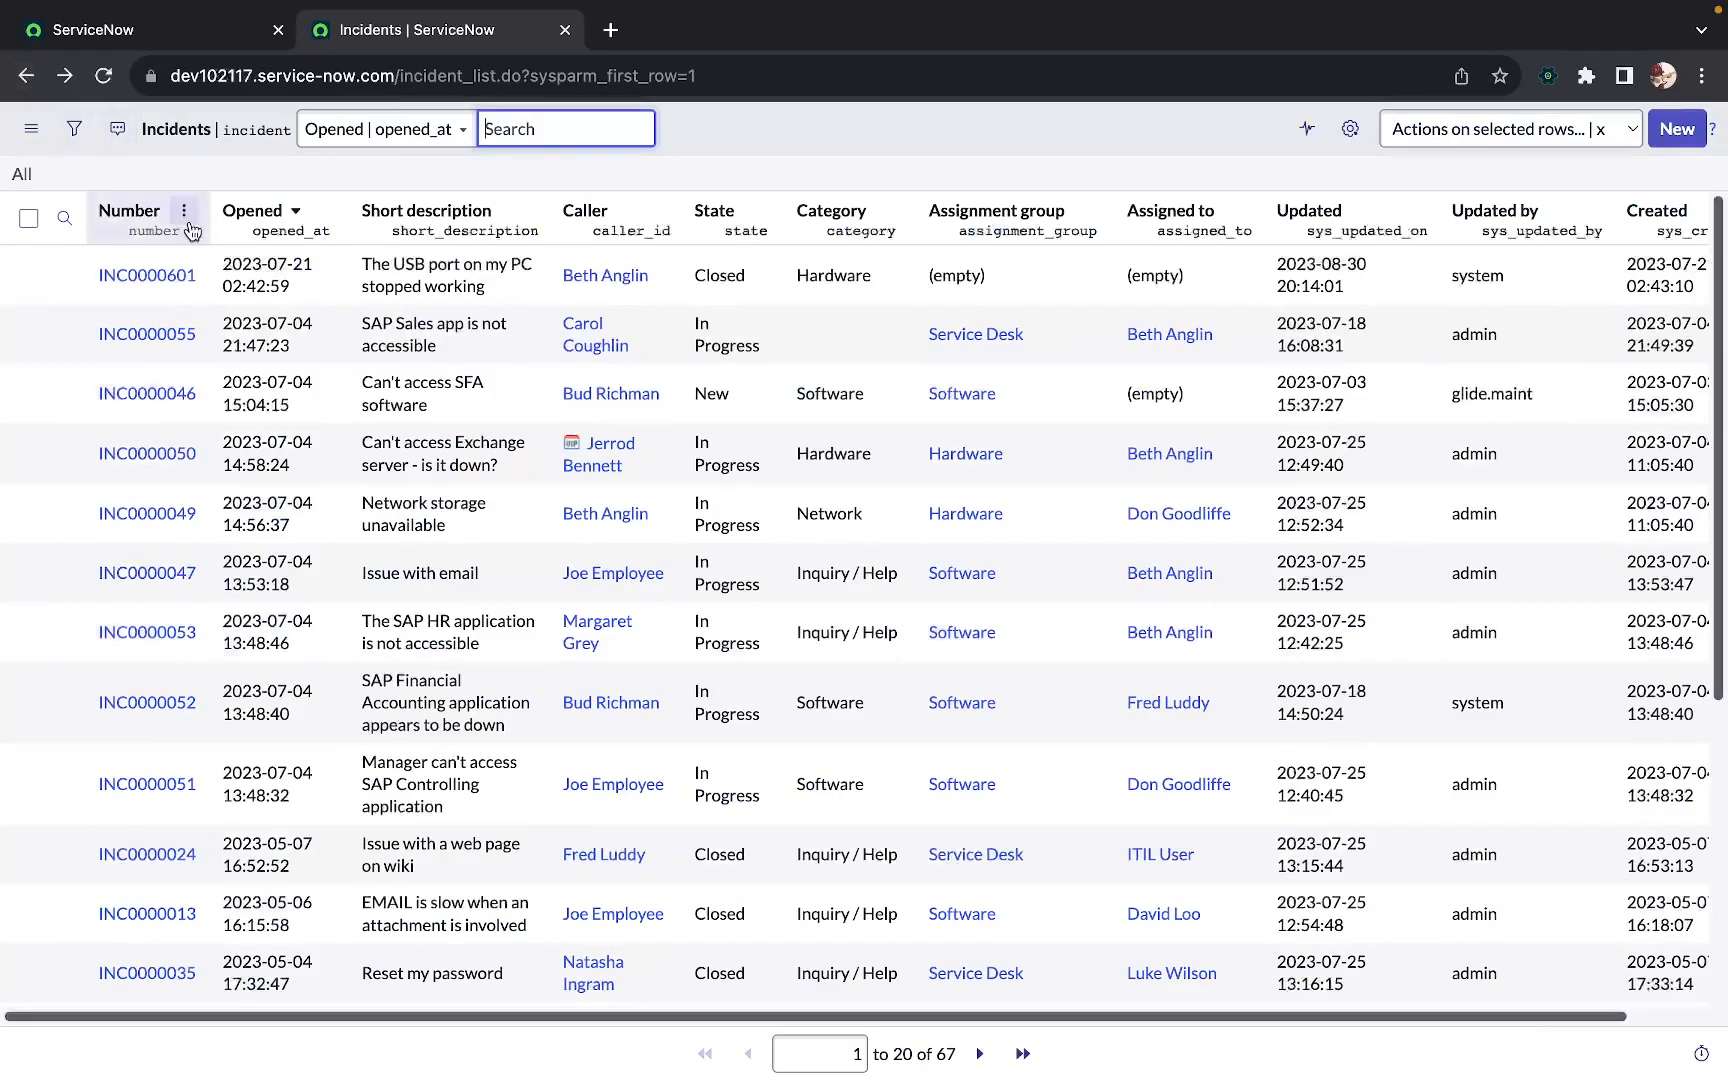
Show the incident list's XML from the Number column's options, examine the record fields, and return to the list
click(184, 212)
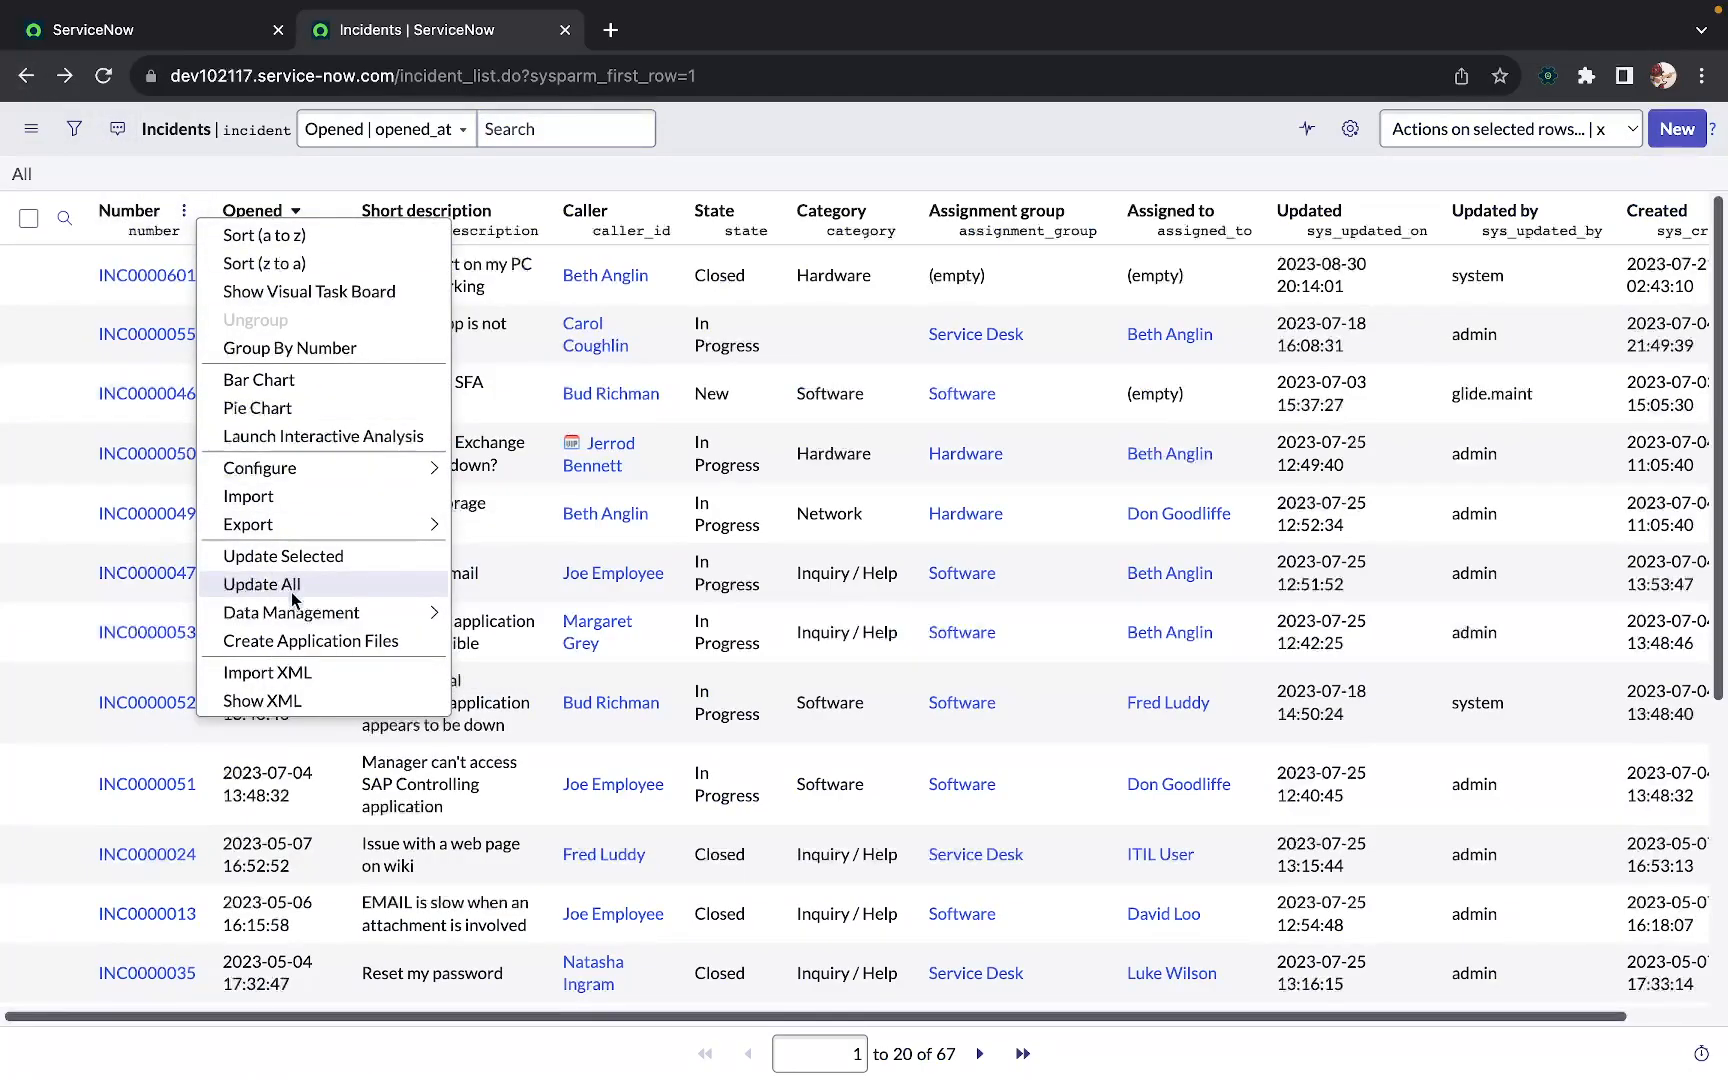
mouse_move(322, 618)
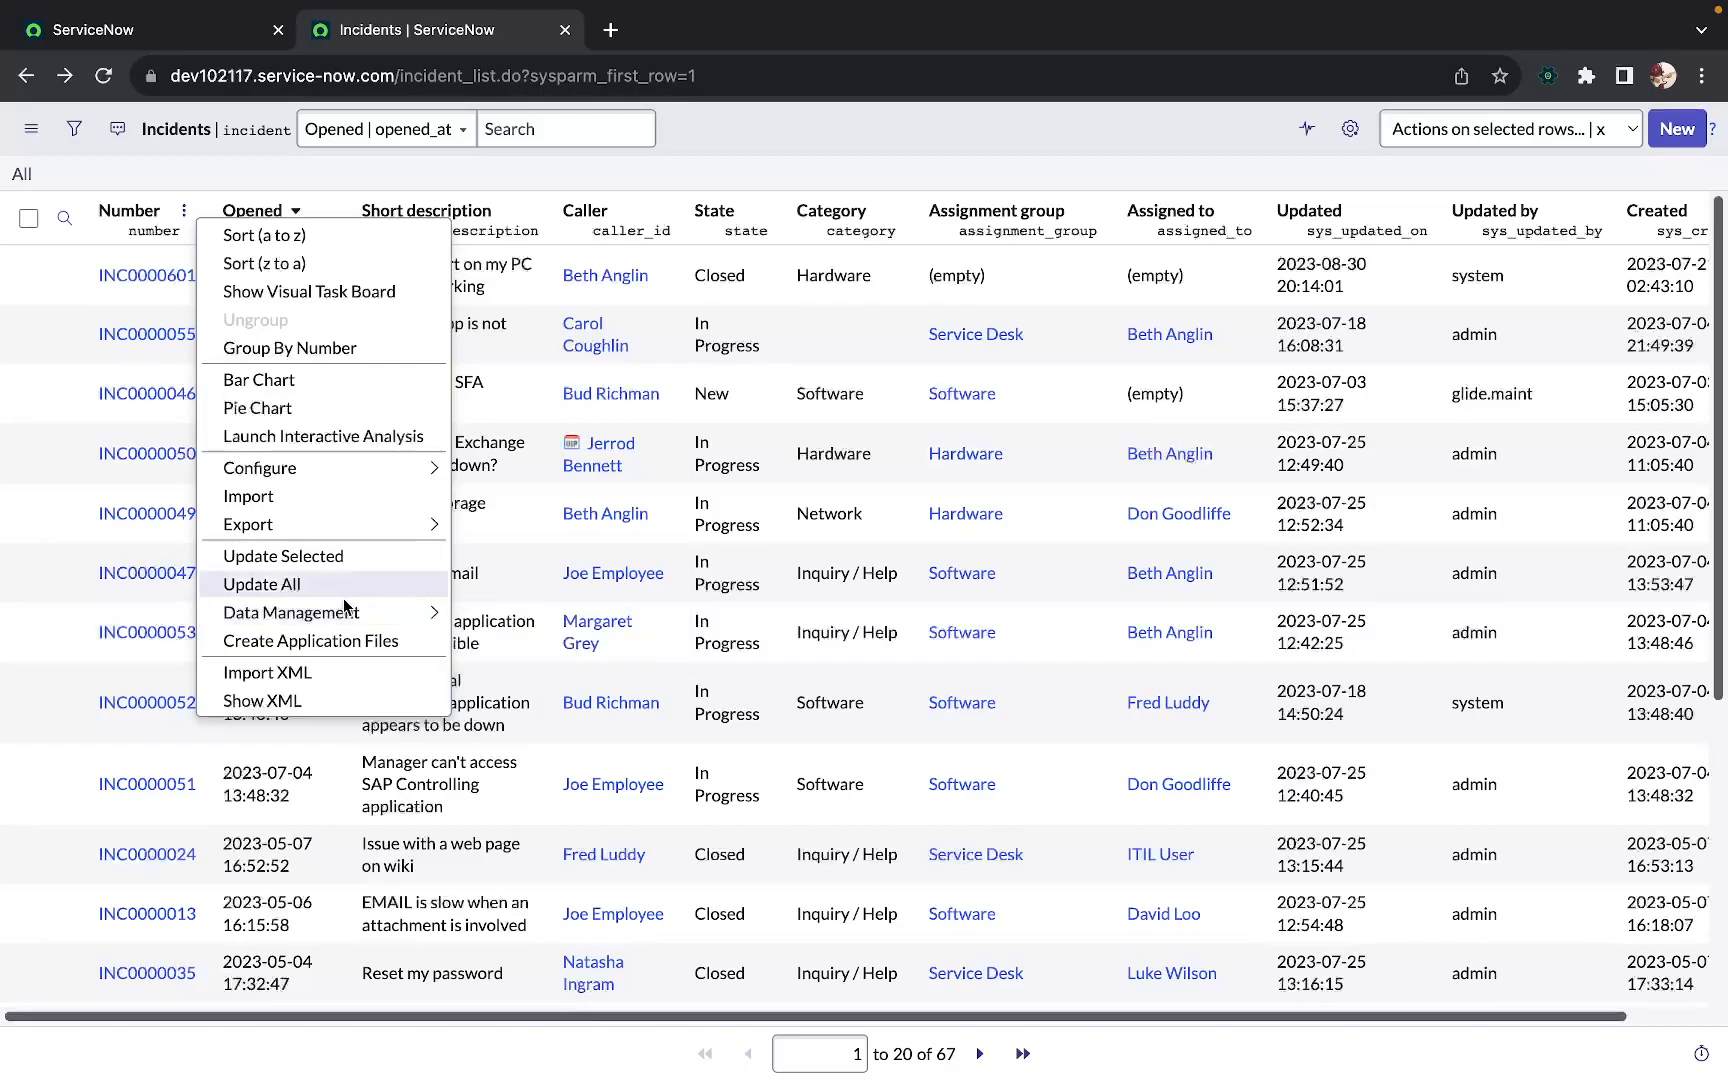
click(282, 701)
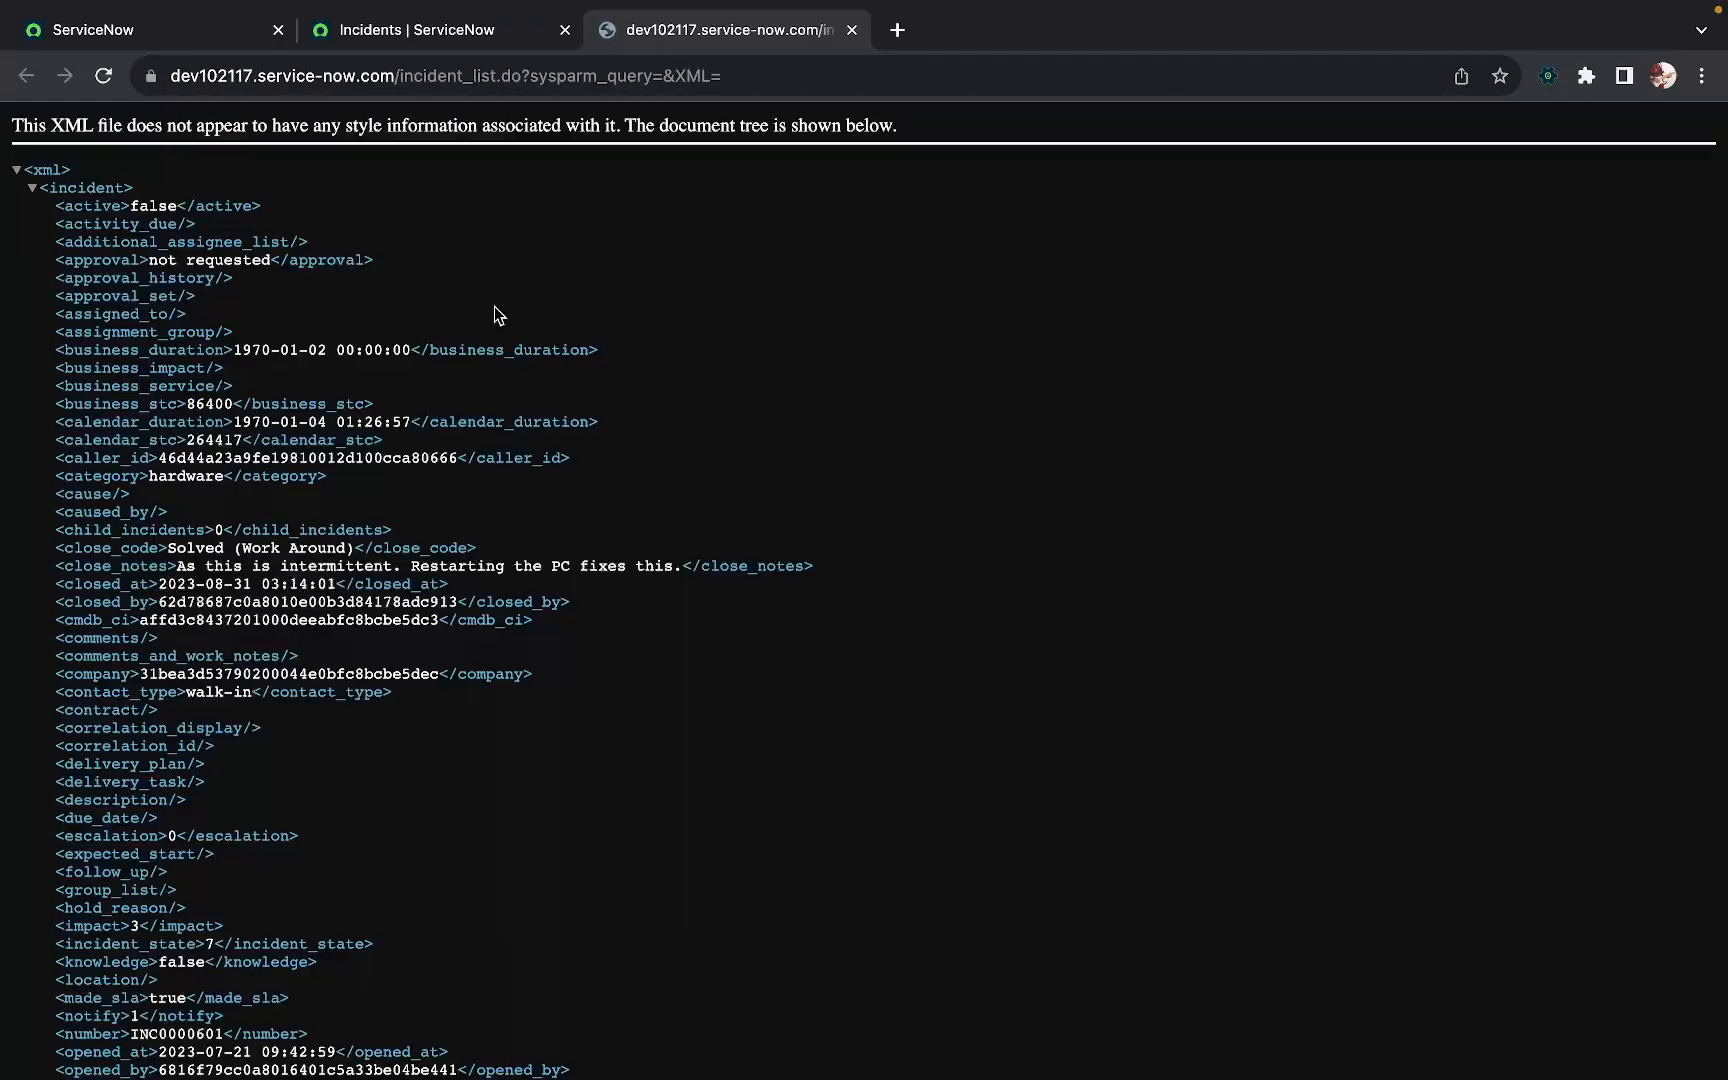
scroll(166, 600, down, 3)
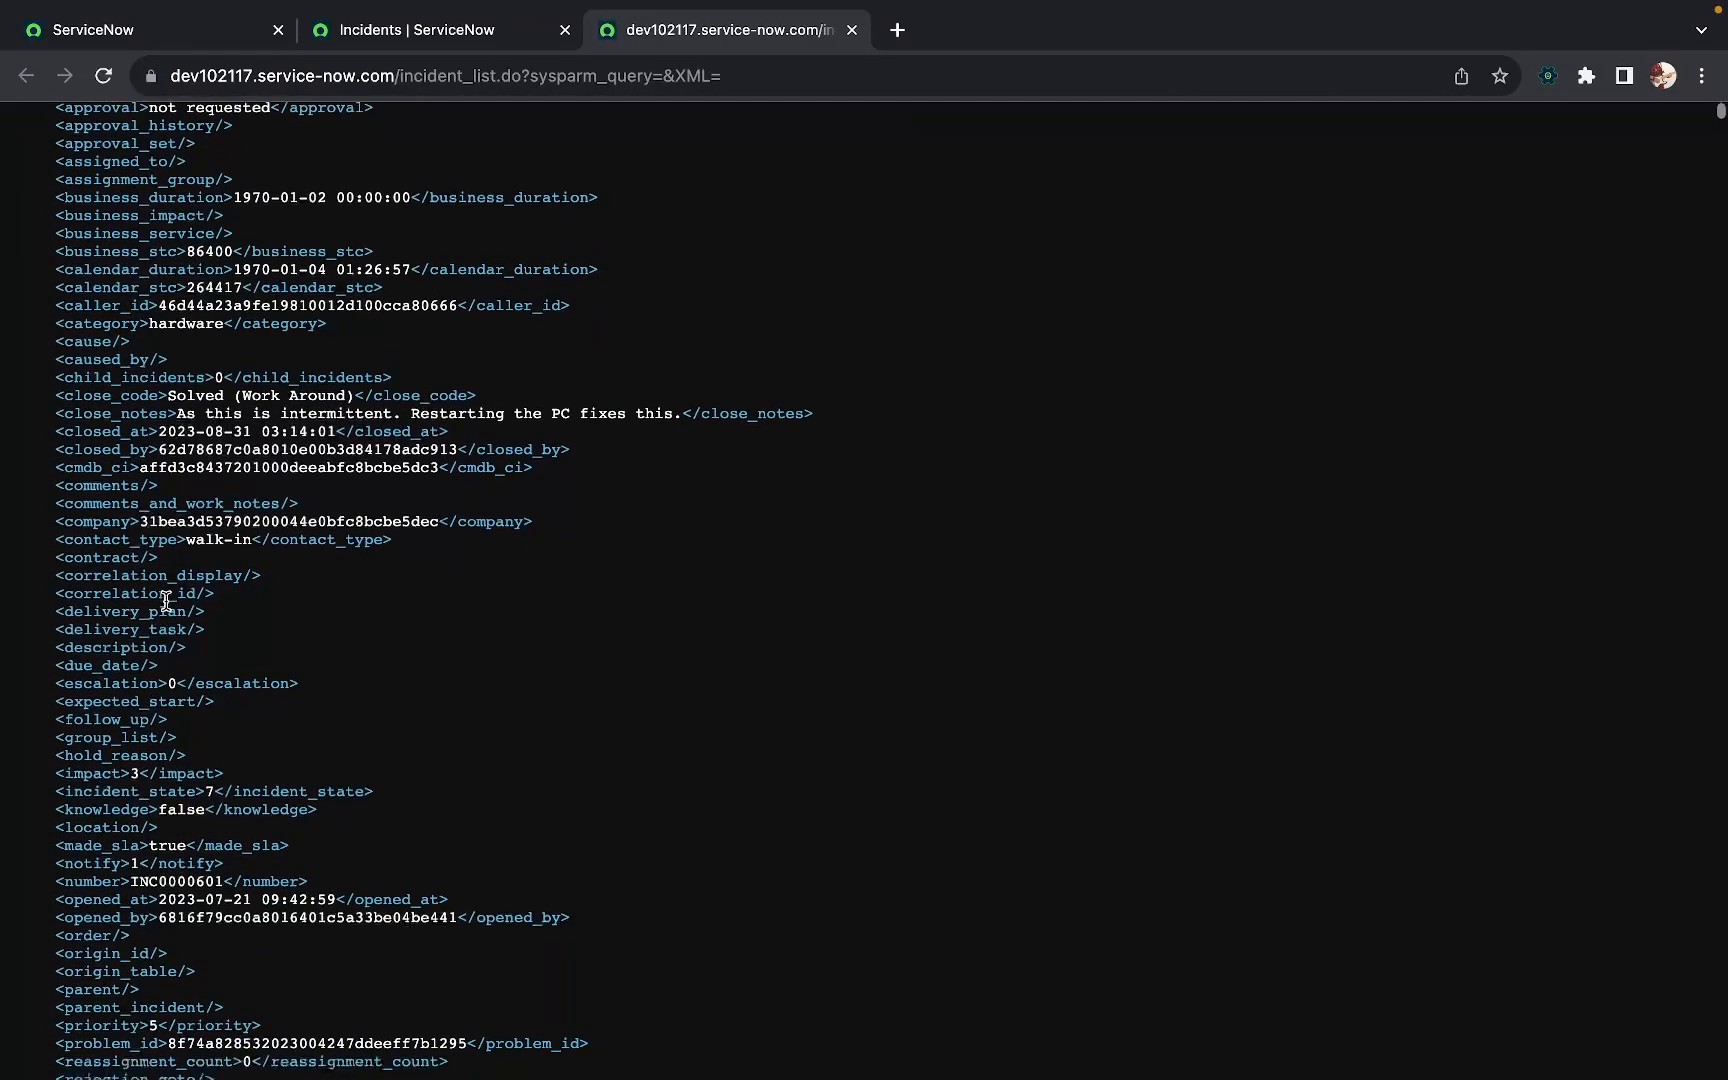
scroll(223, 304, up, 4)
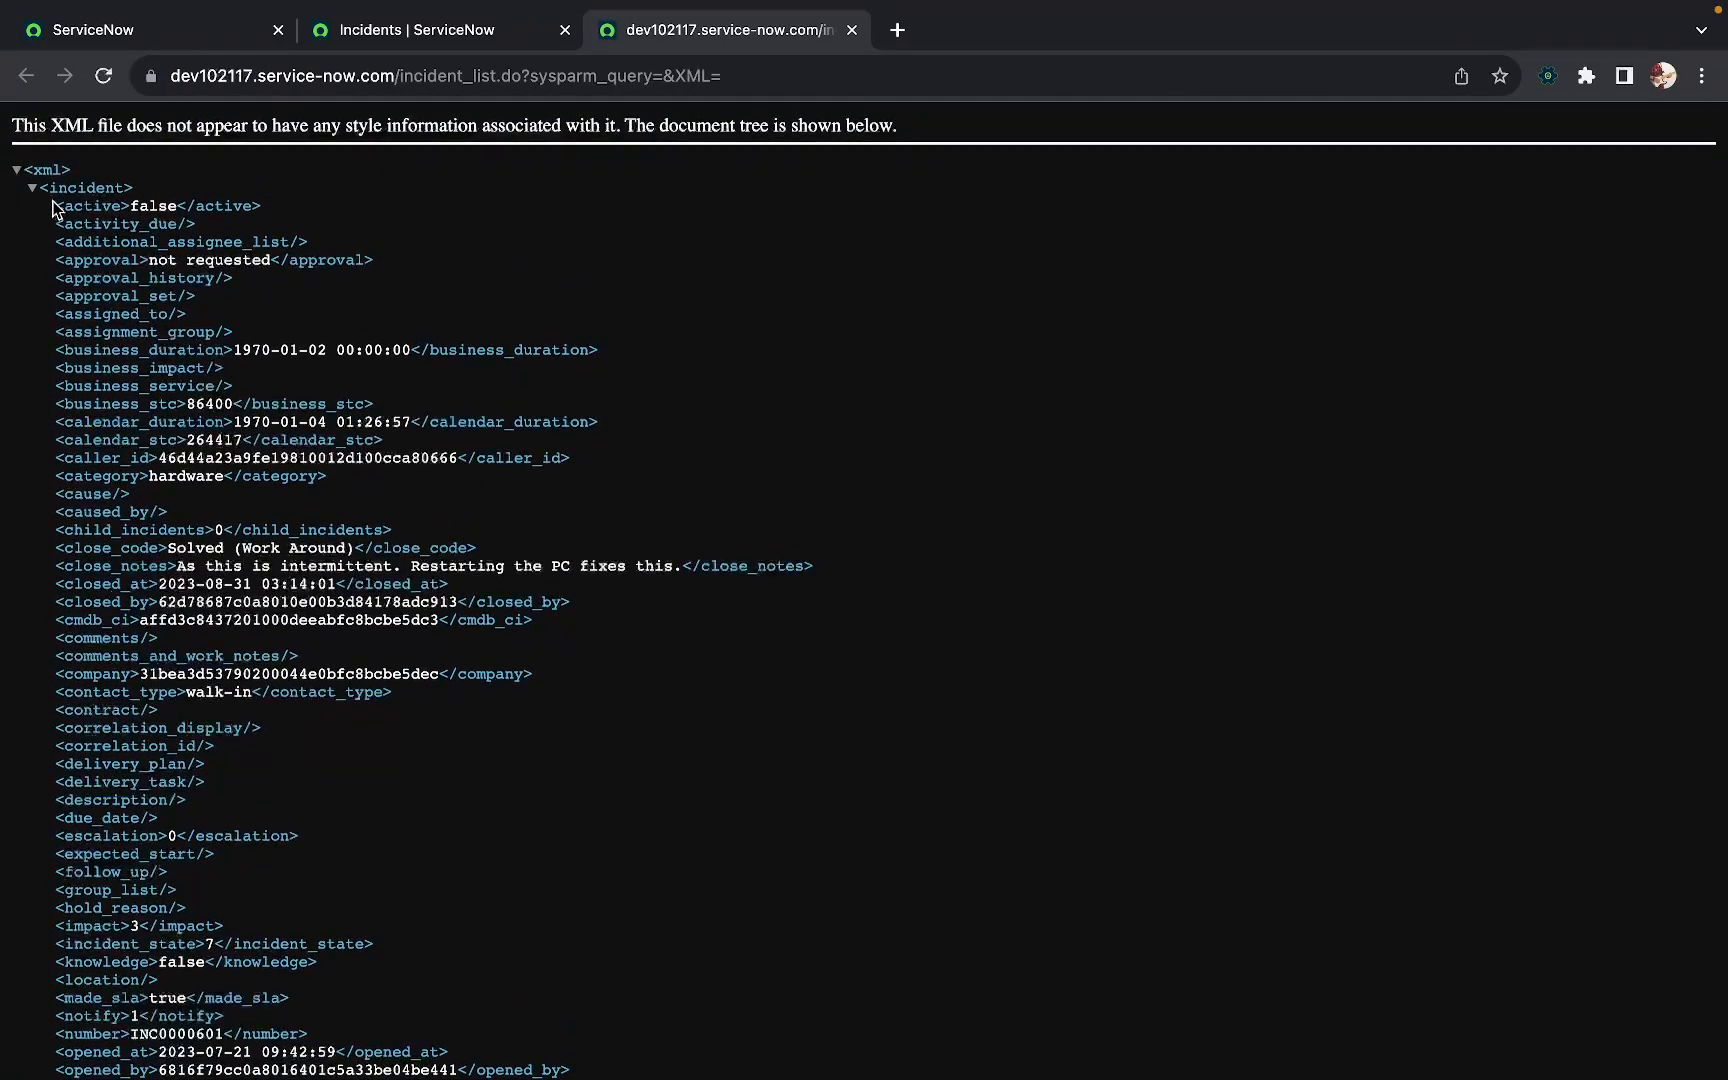
scroll(135, 310, down, 15)
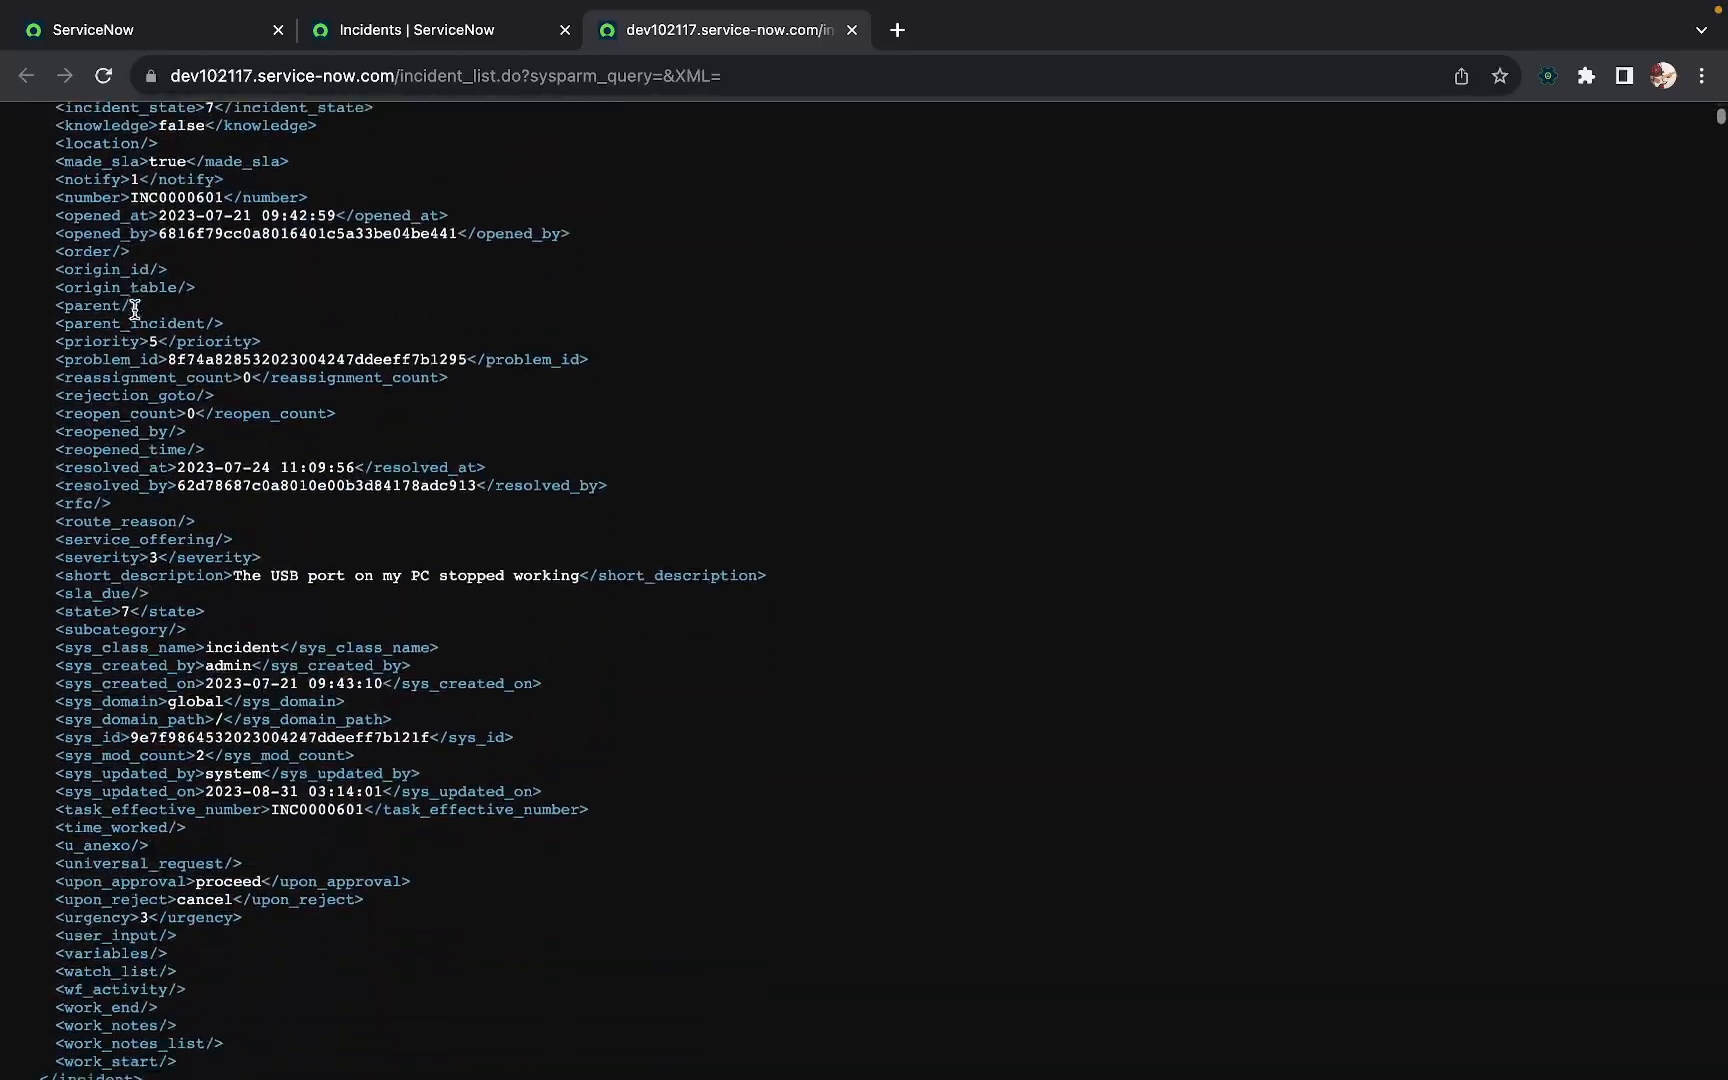
scroll(135, 310, down, 12)
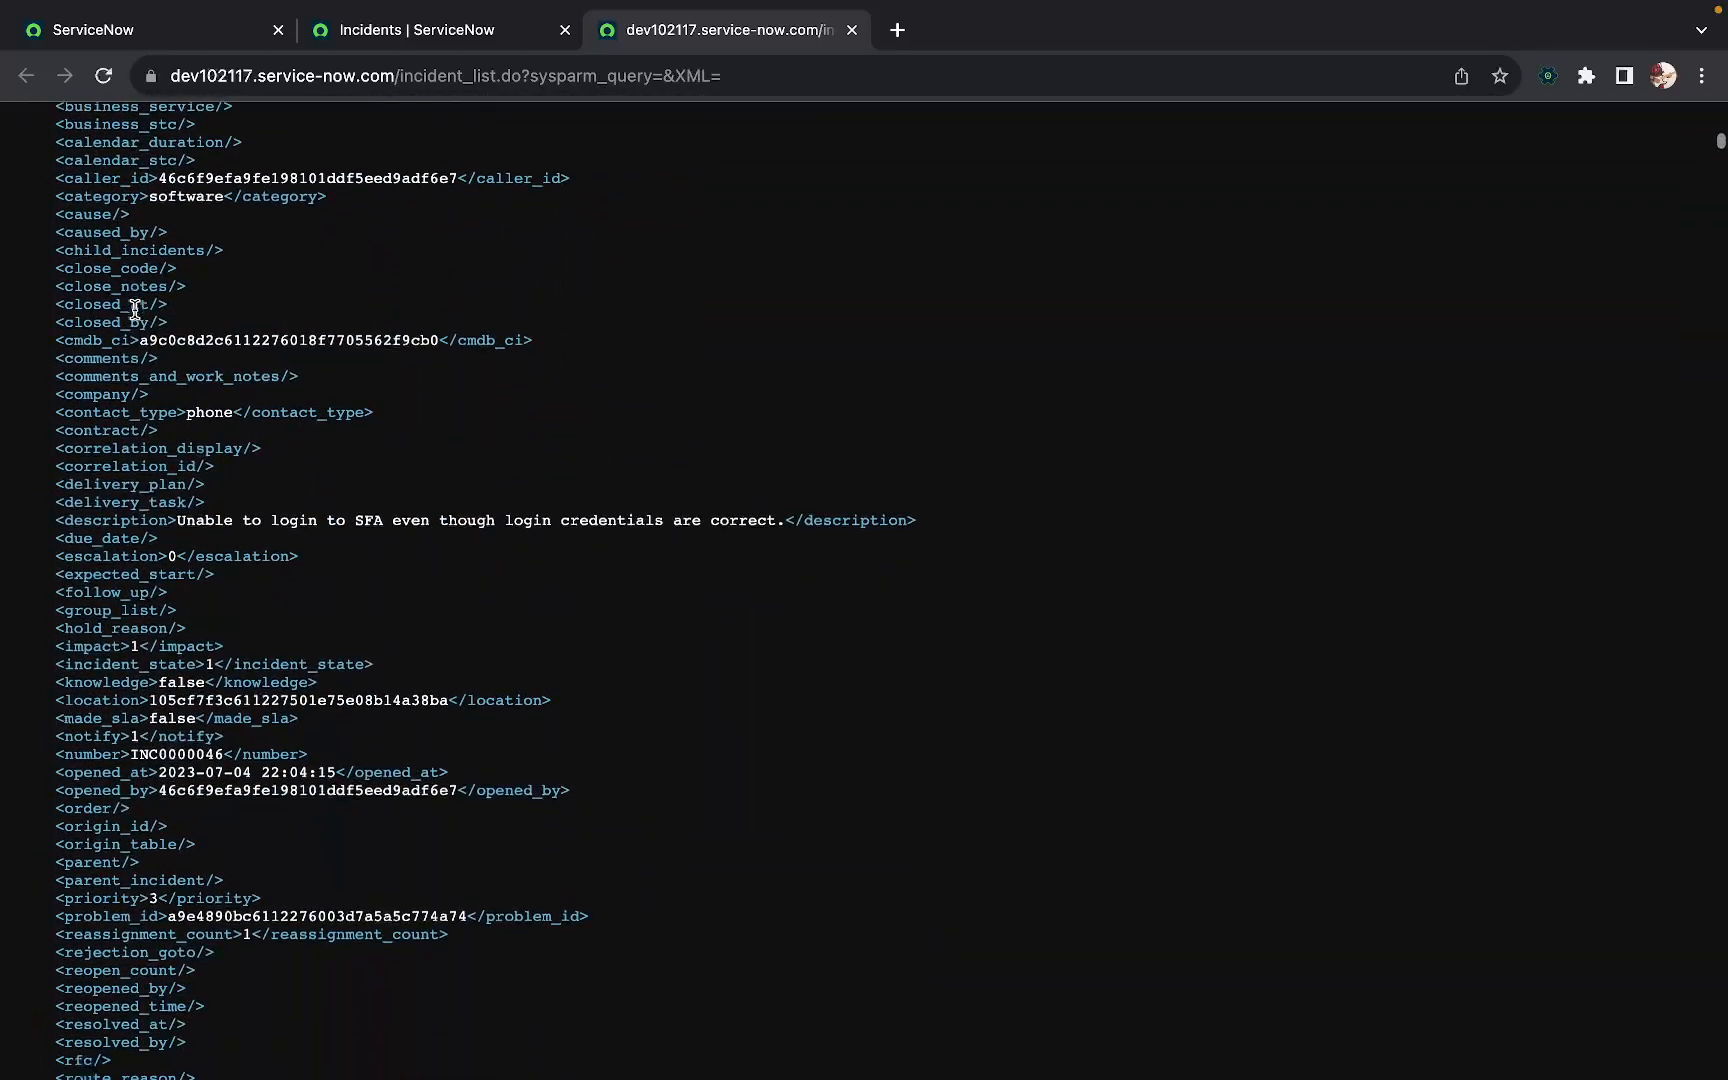
scroll(135, 310, up, 20)
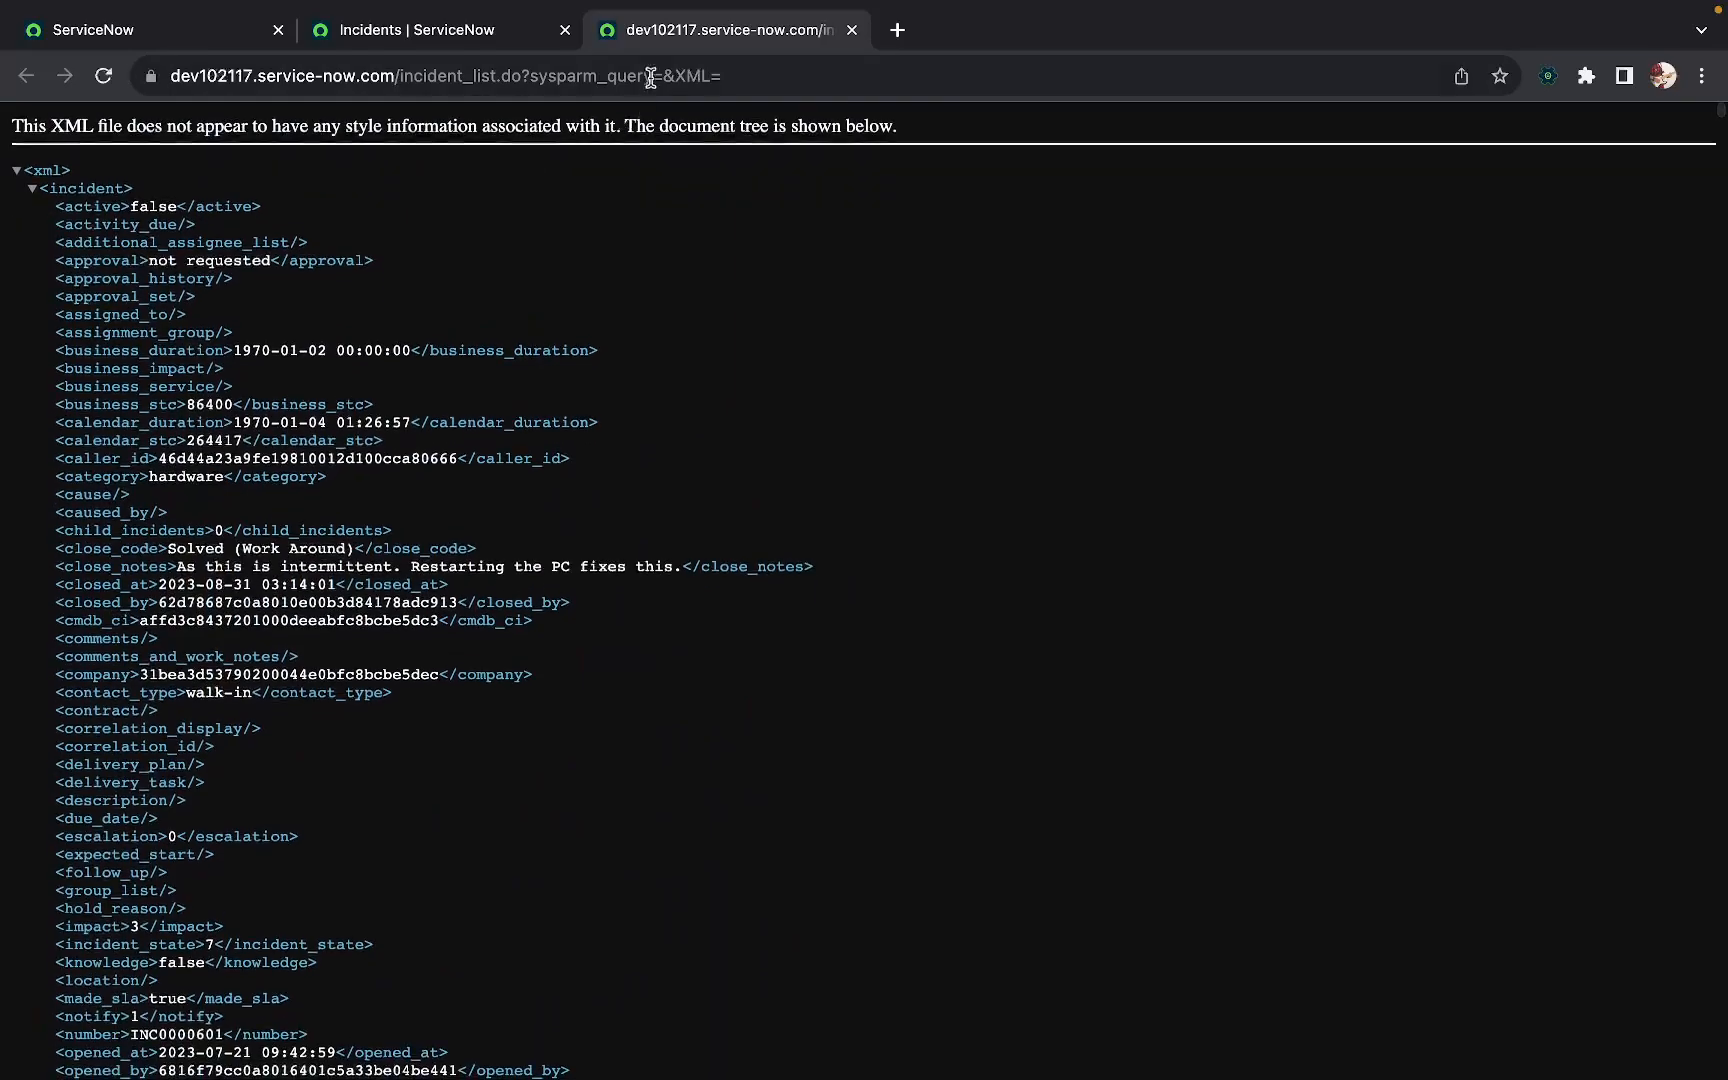
click(853, 31)
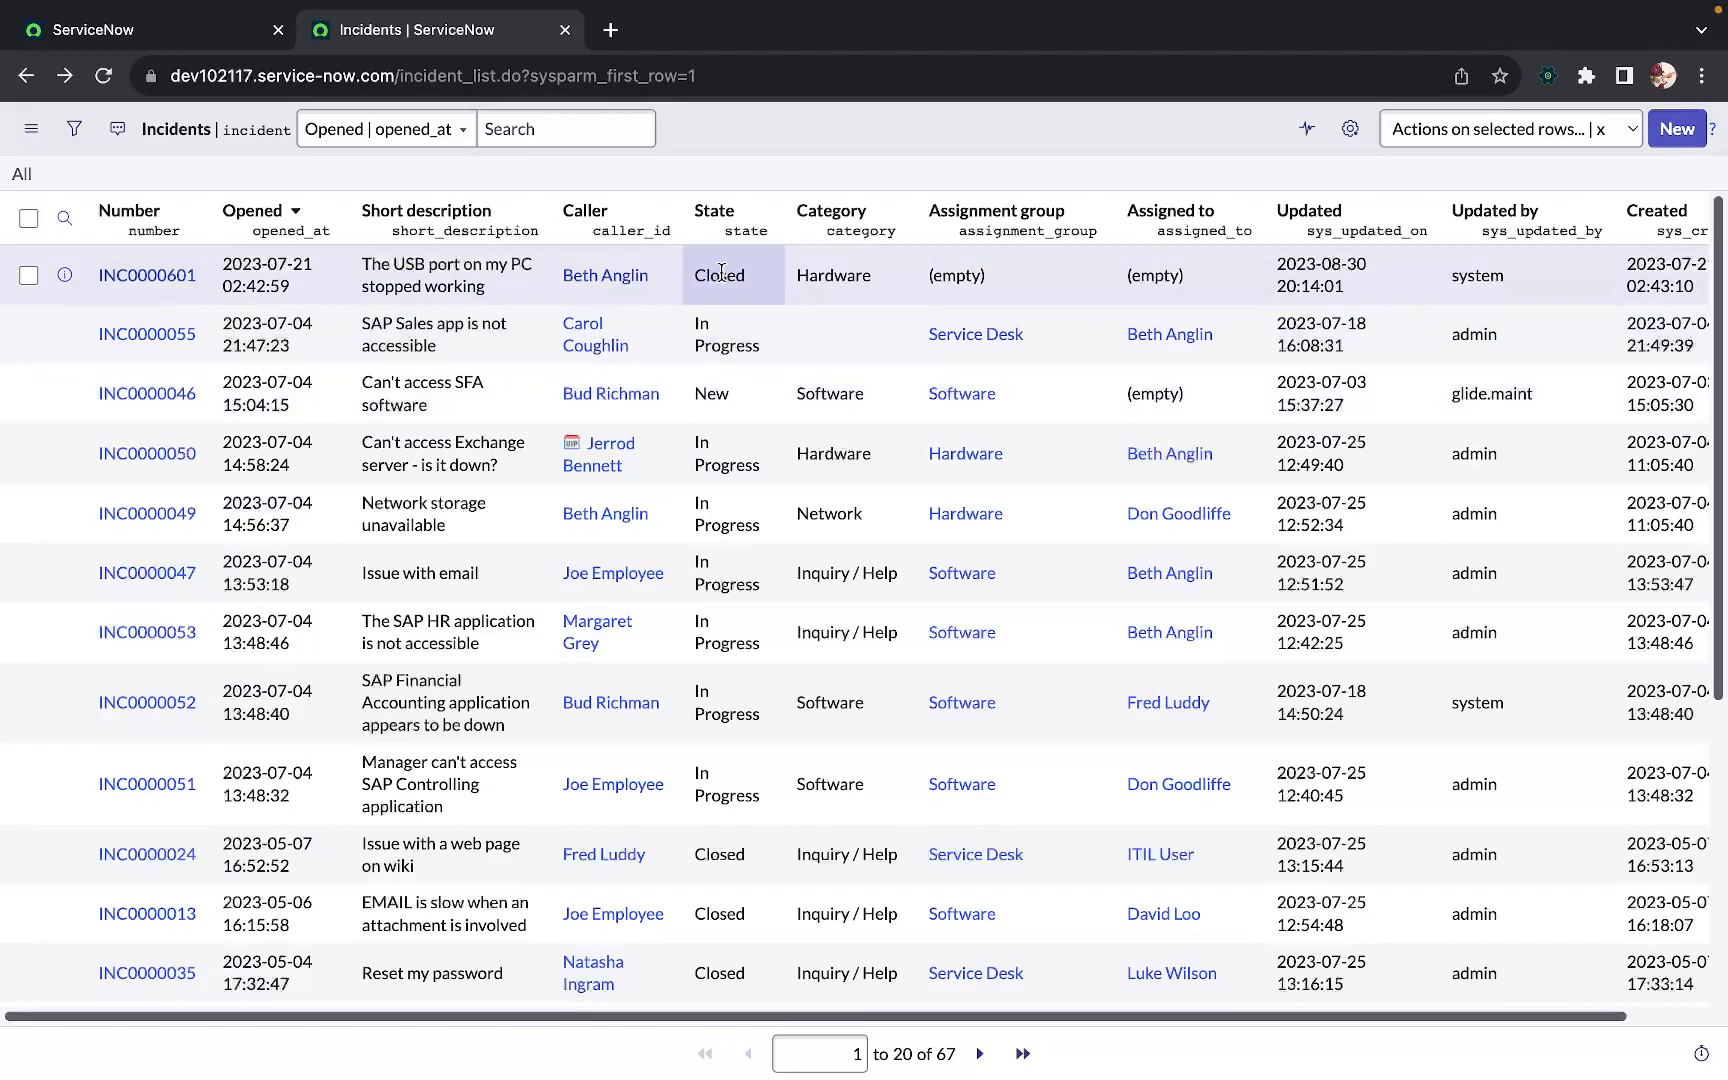
Show only incidents matching the first incident's Closed state, and clear the condition to list all incidents again
right_click(721, 271)
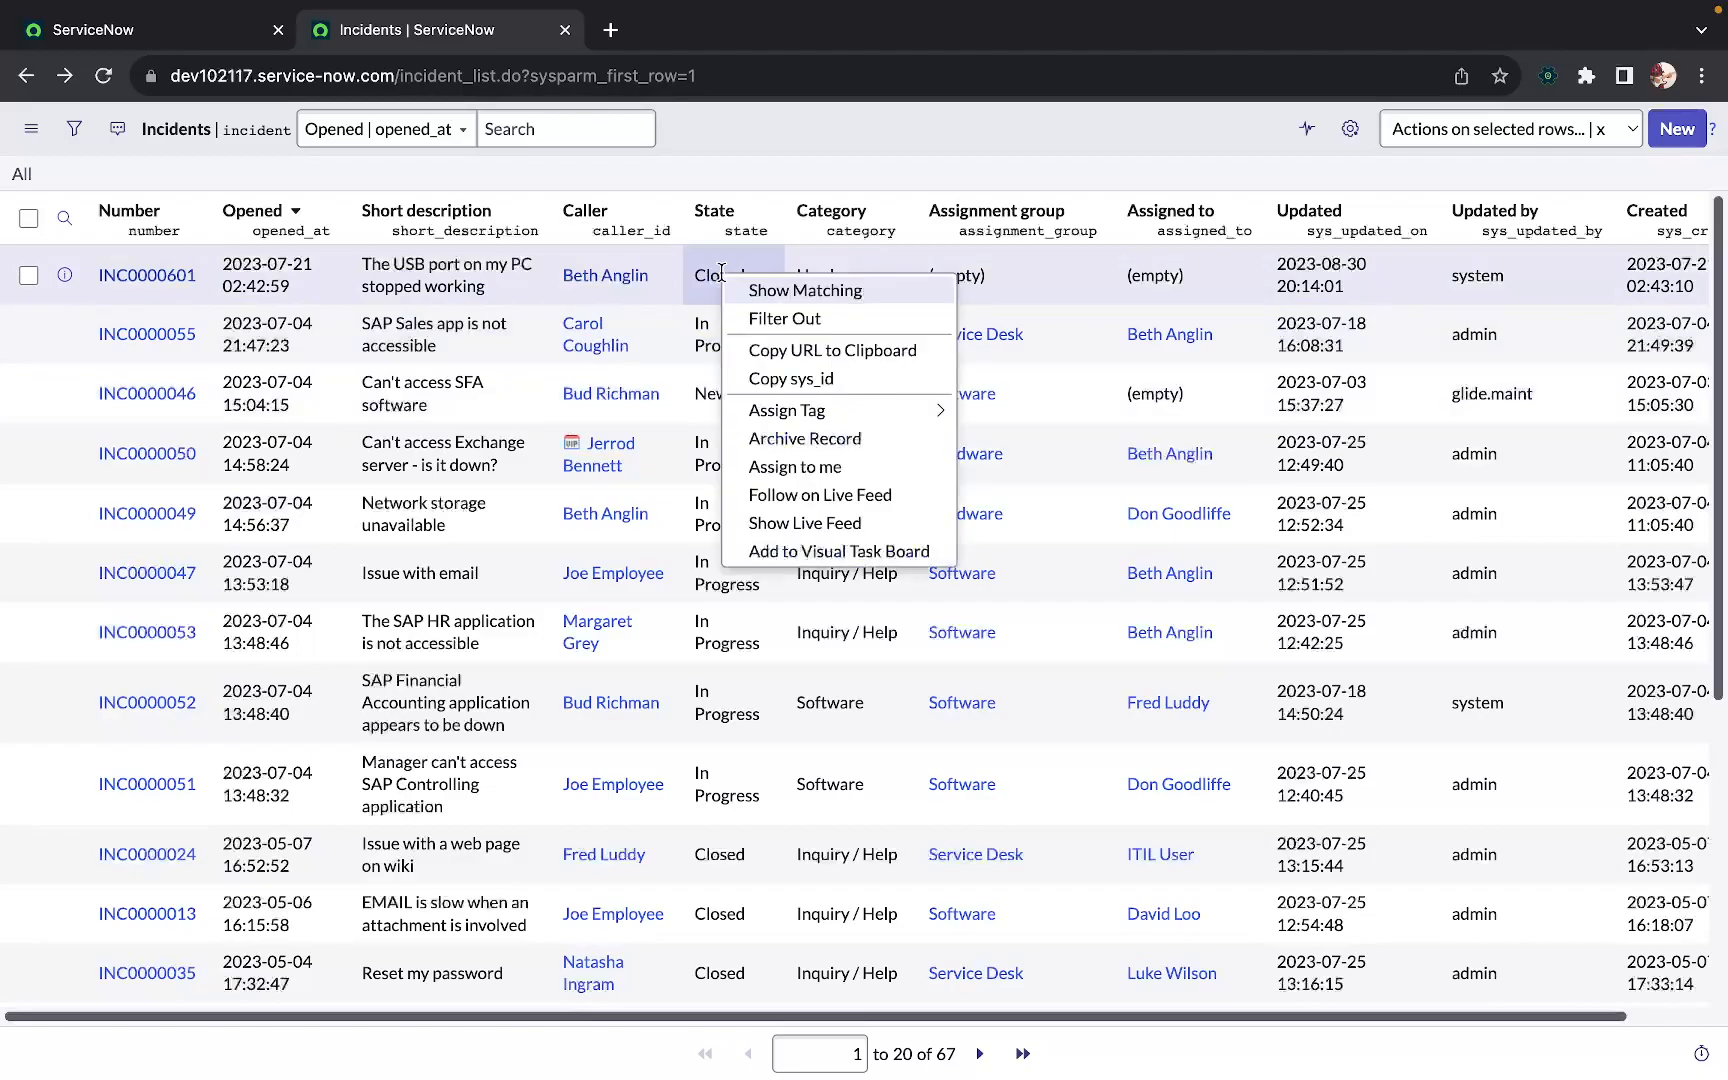
click(768, 155)
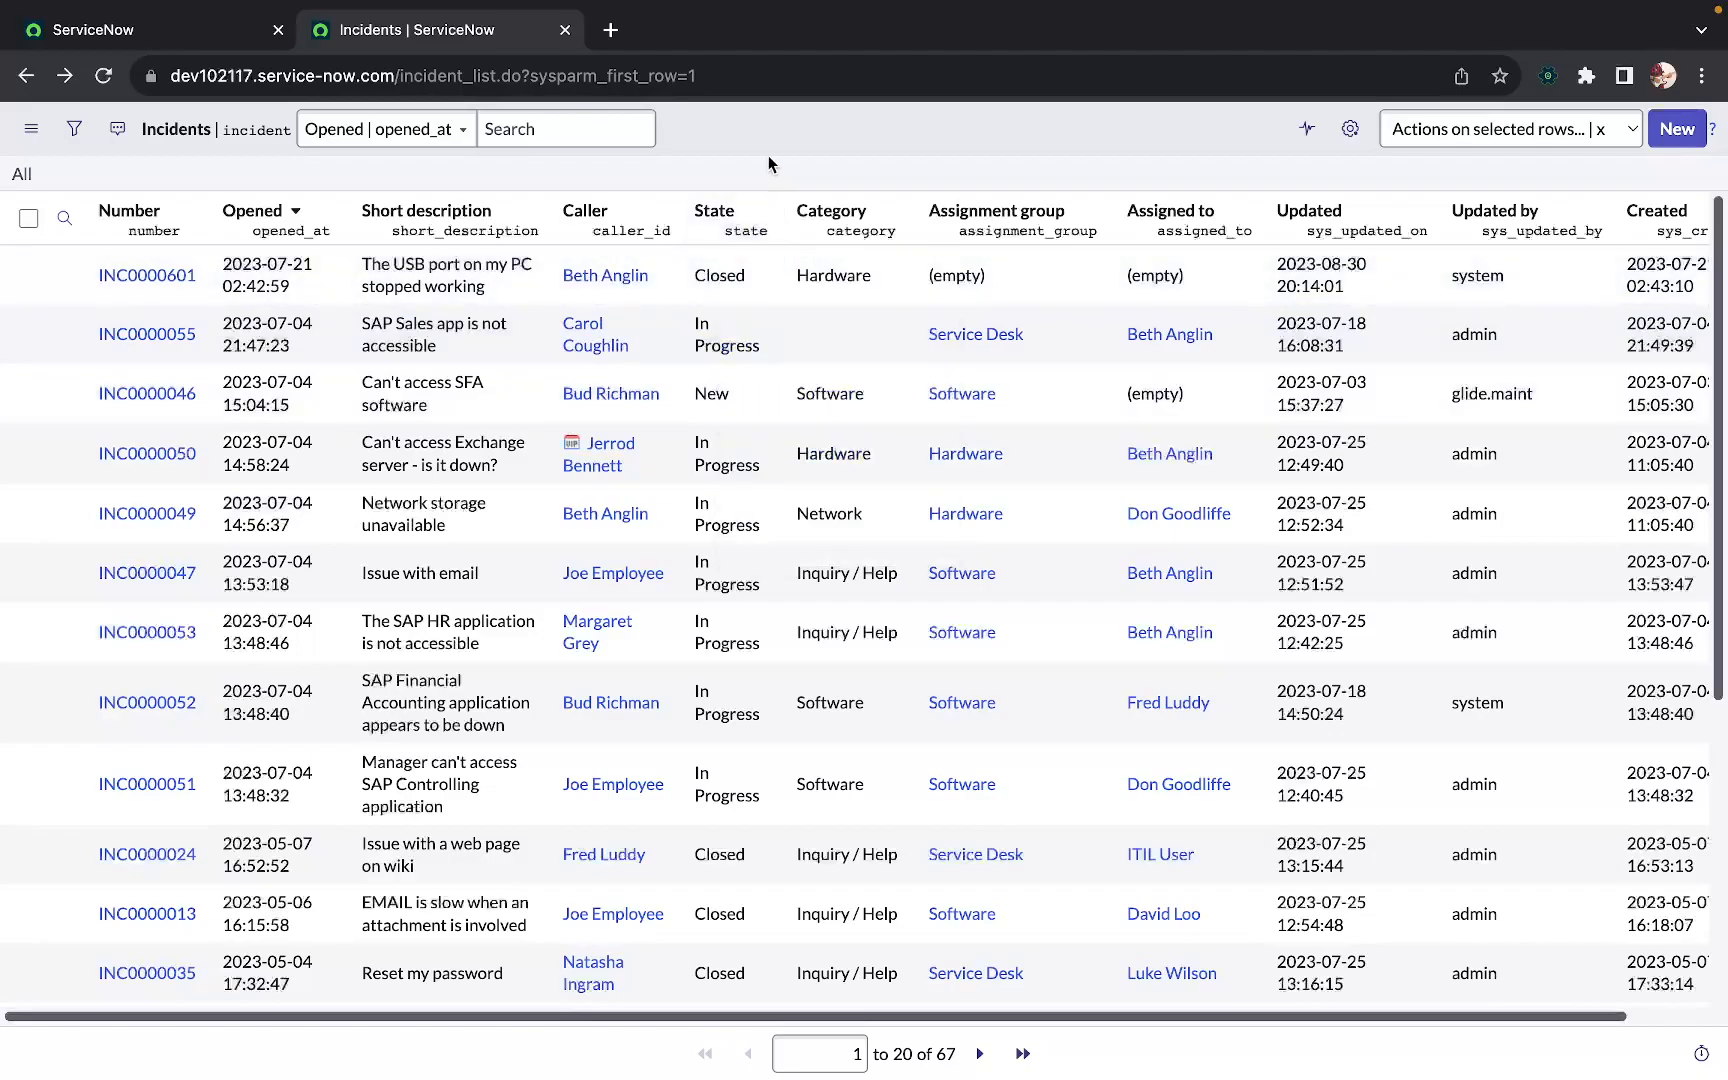
right_click(700, 278)
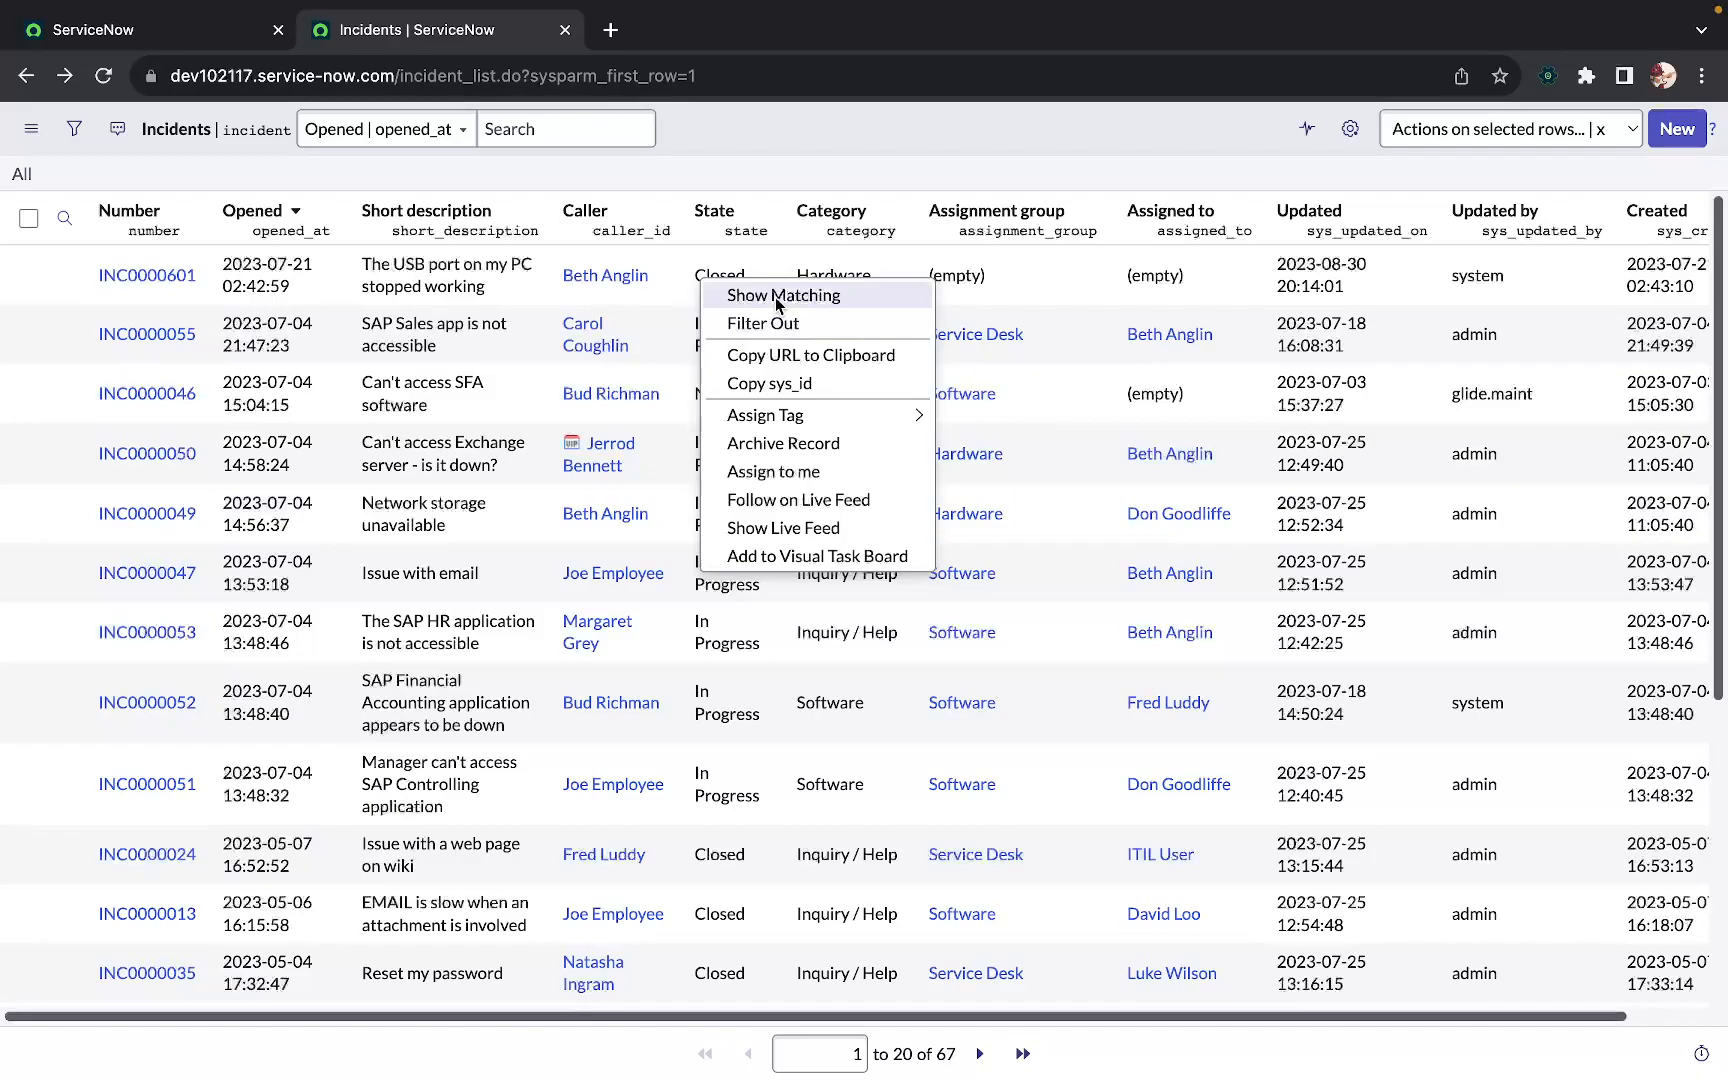
click(773, 125)
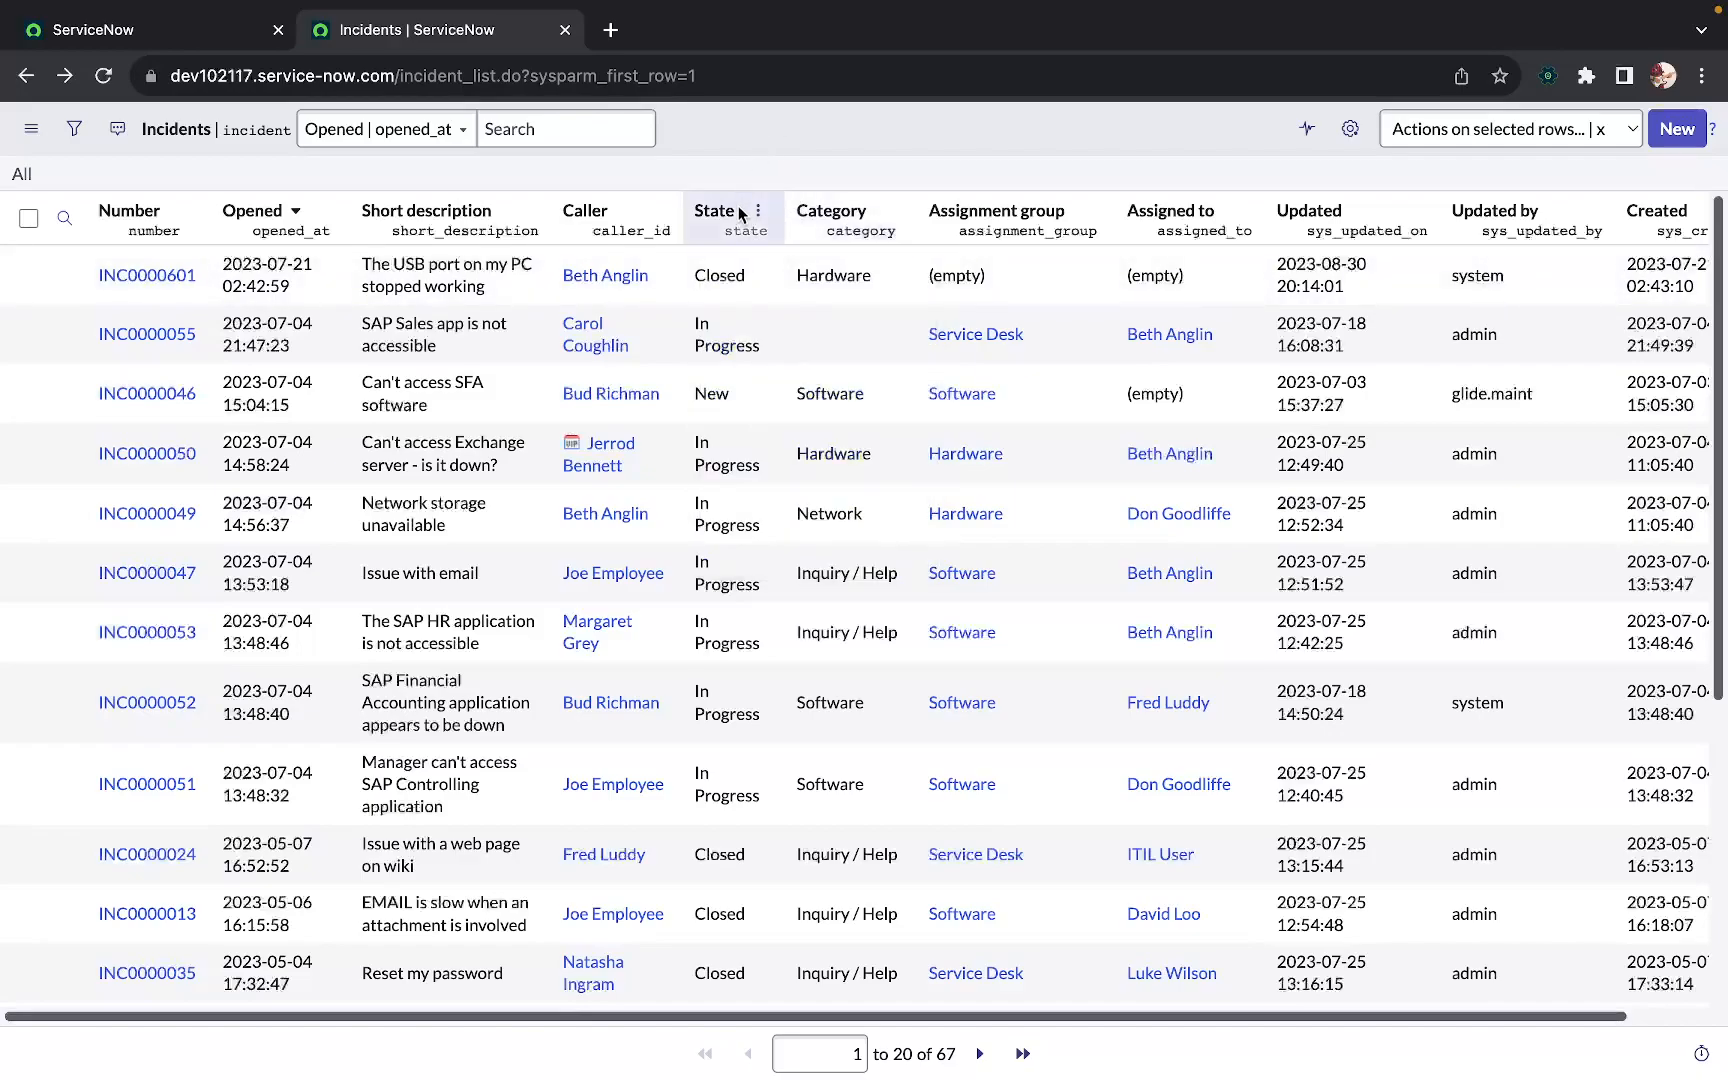
right_click(721, 271)
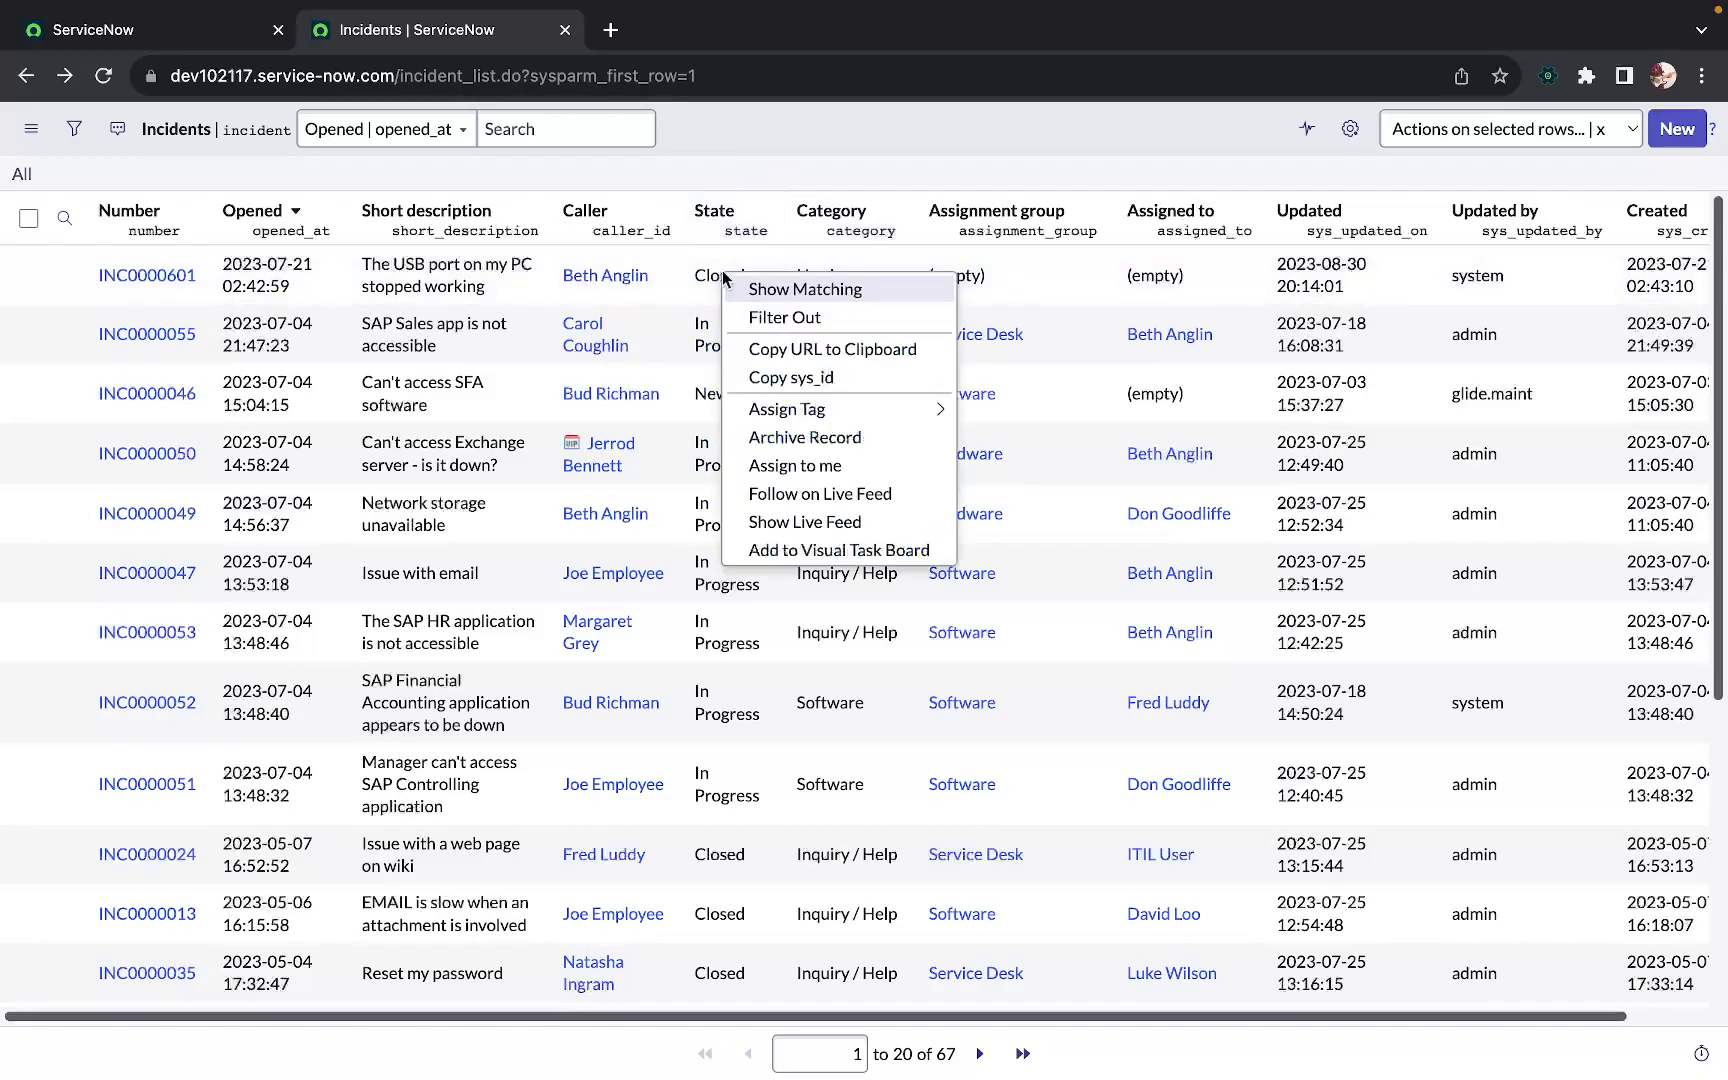
click(790, 289)
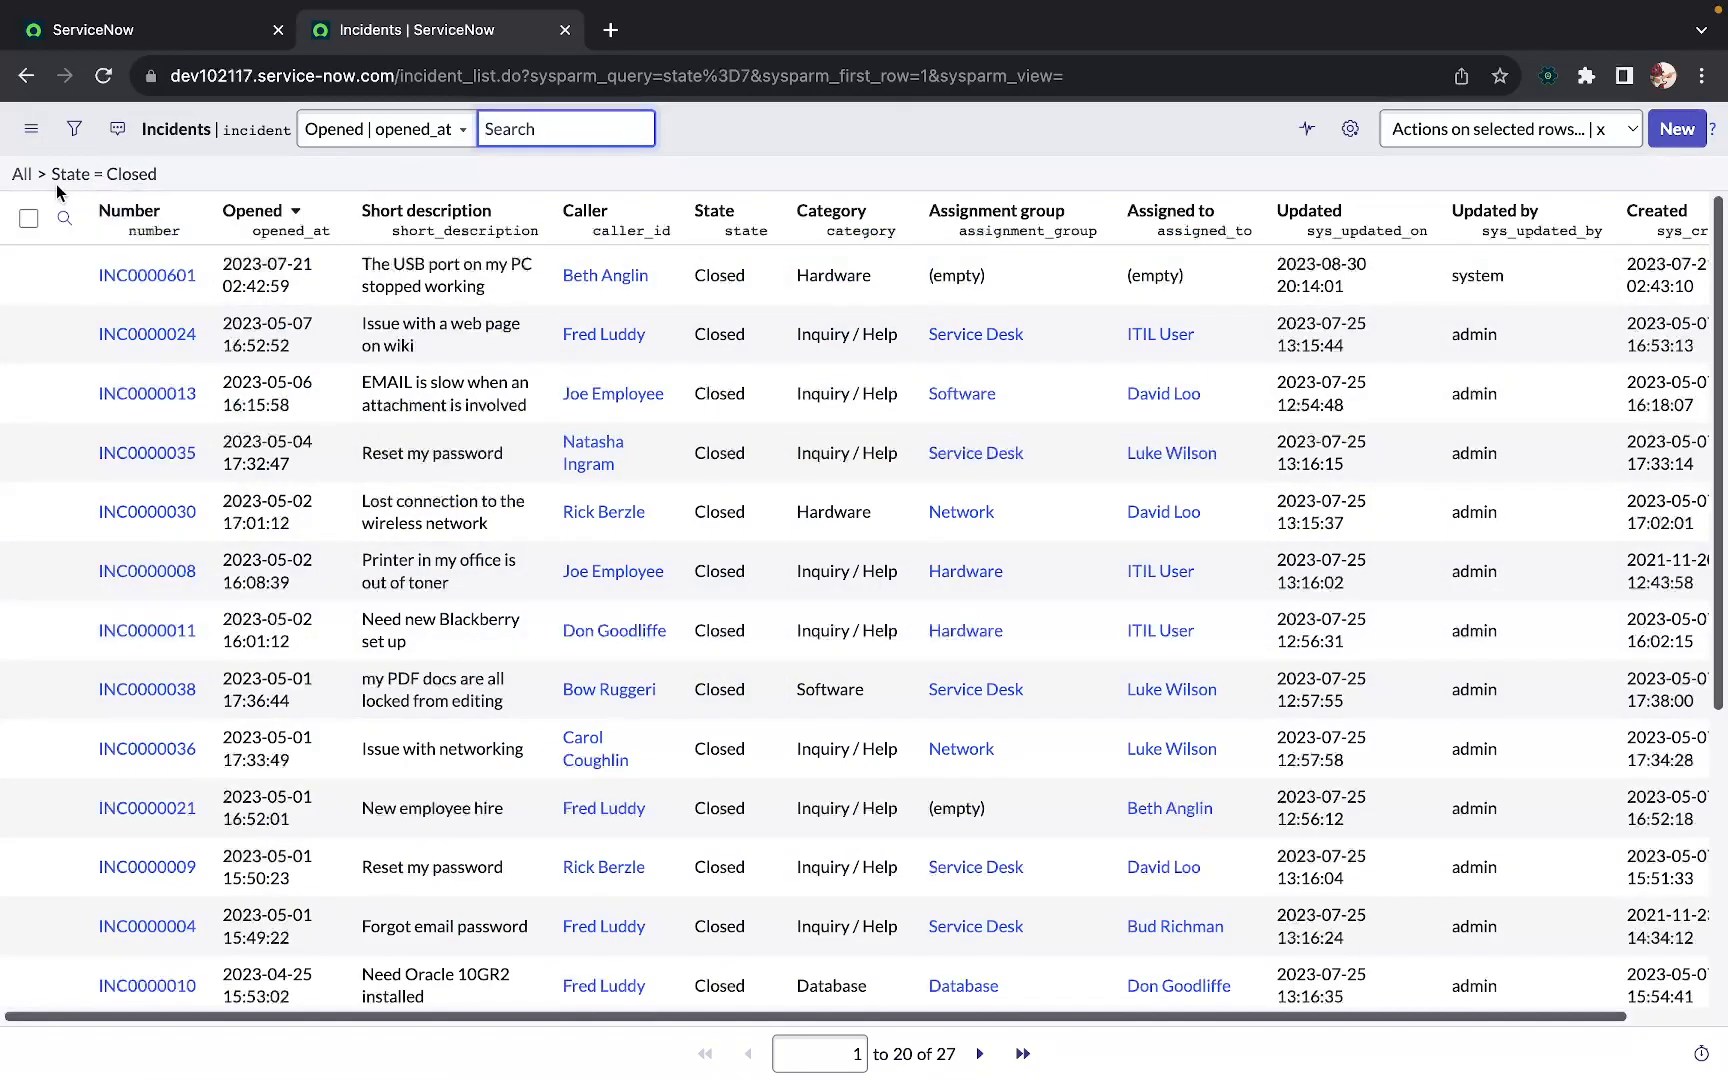
click(42, 176)
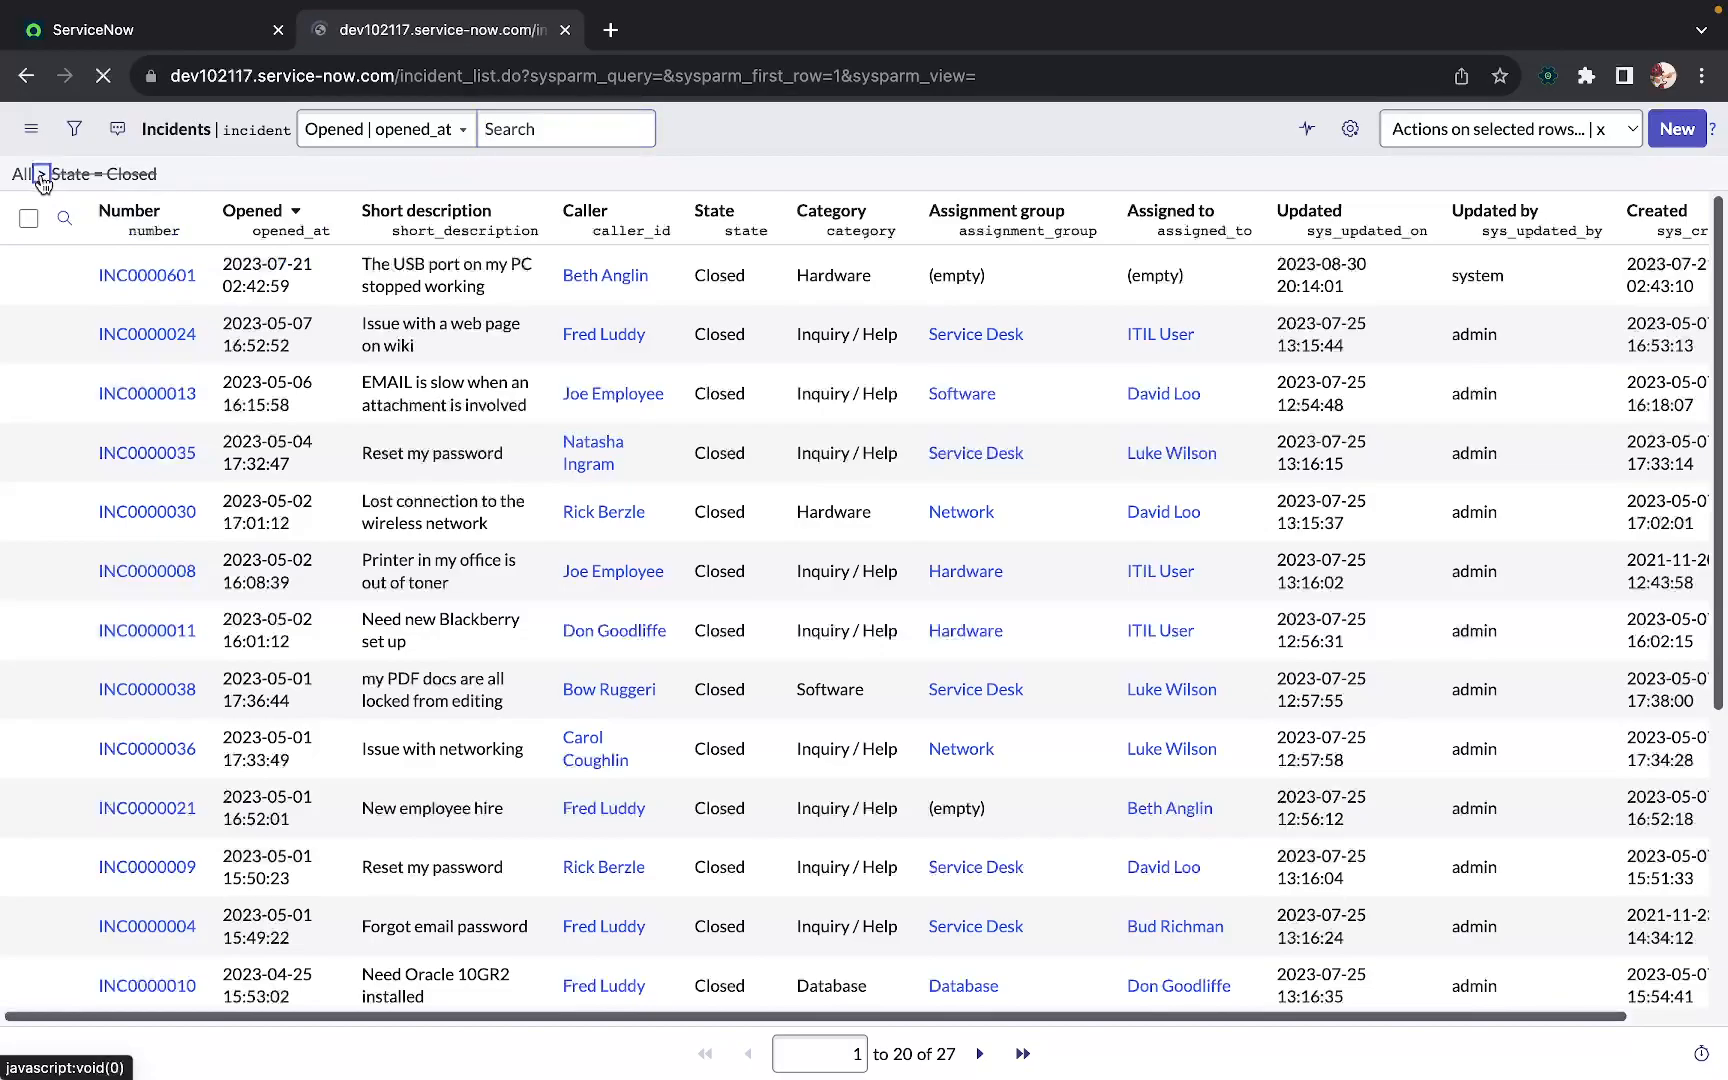
Filter out the first incident's Closed state, review the remaining incidents, and clear the filter
right_click(720, 277)
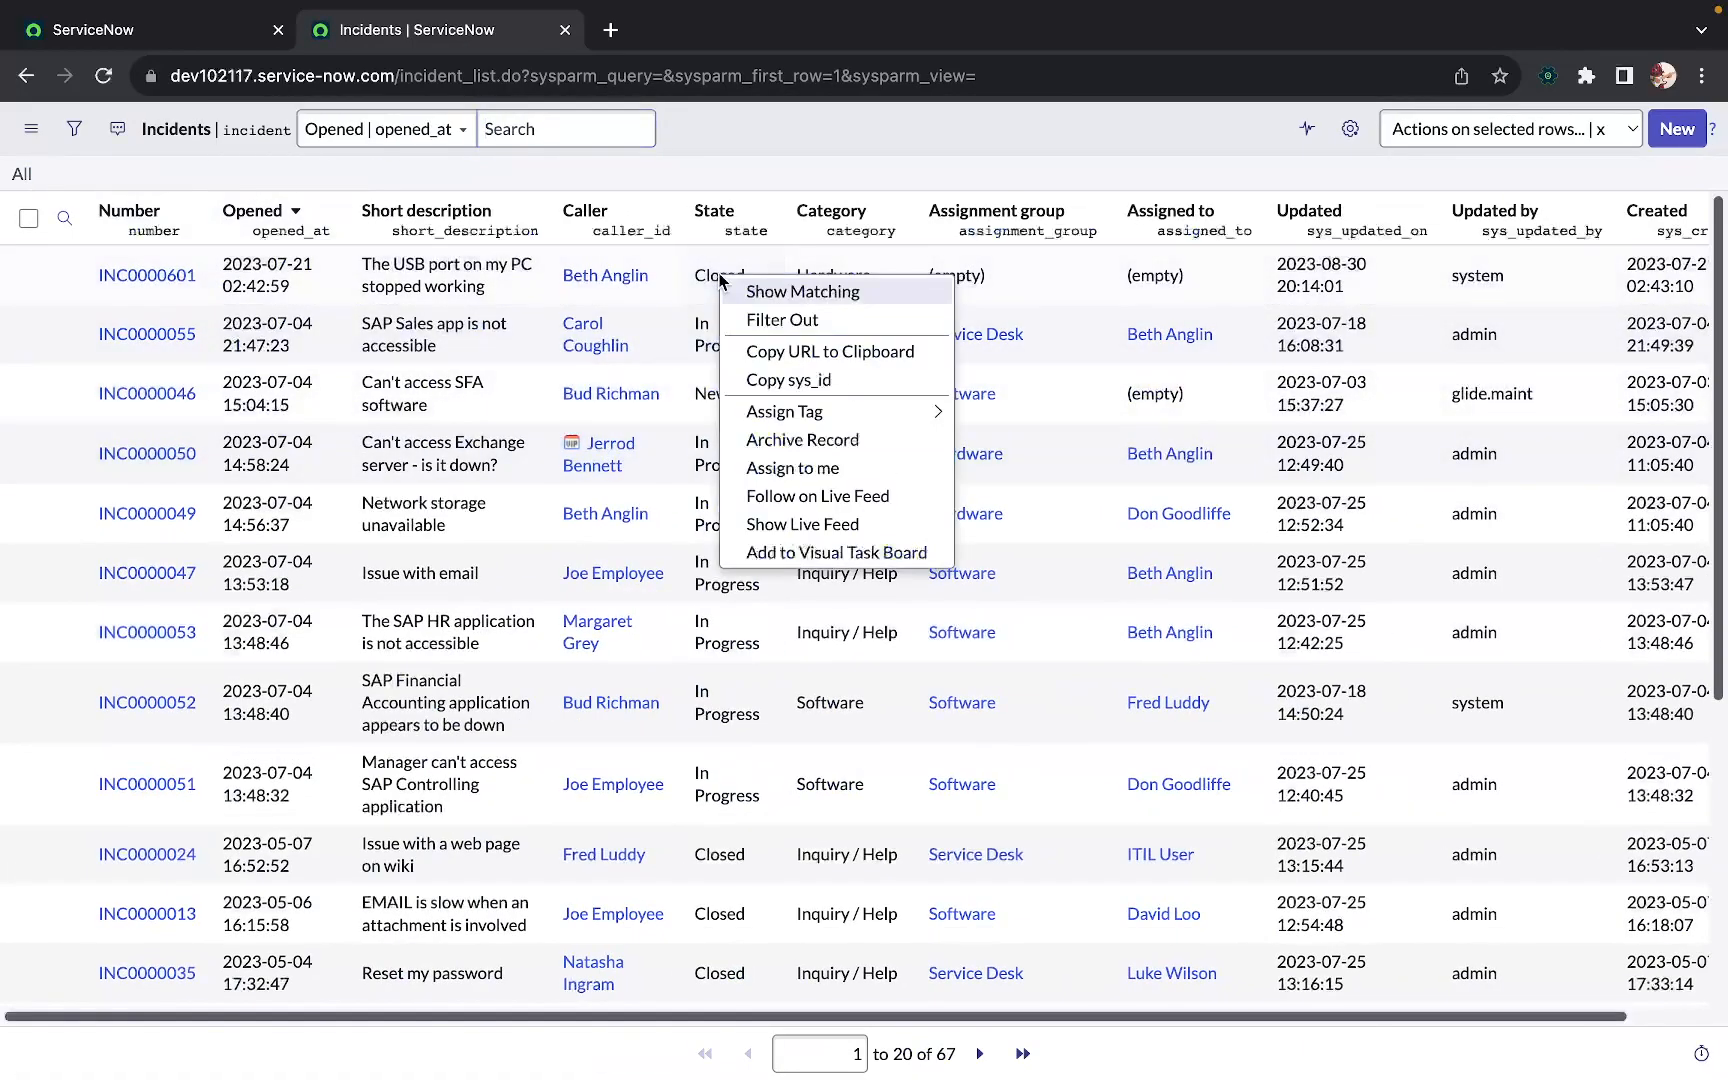
click(764, 320)
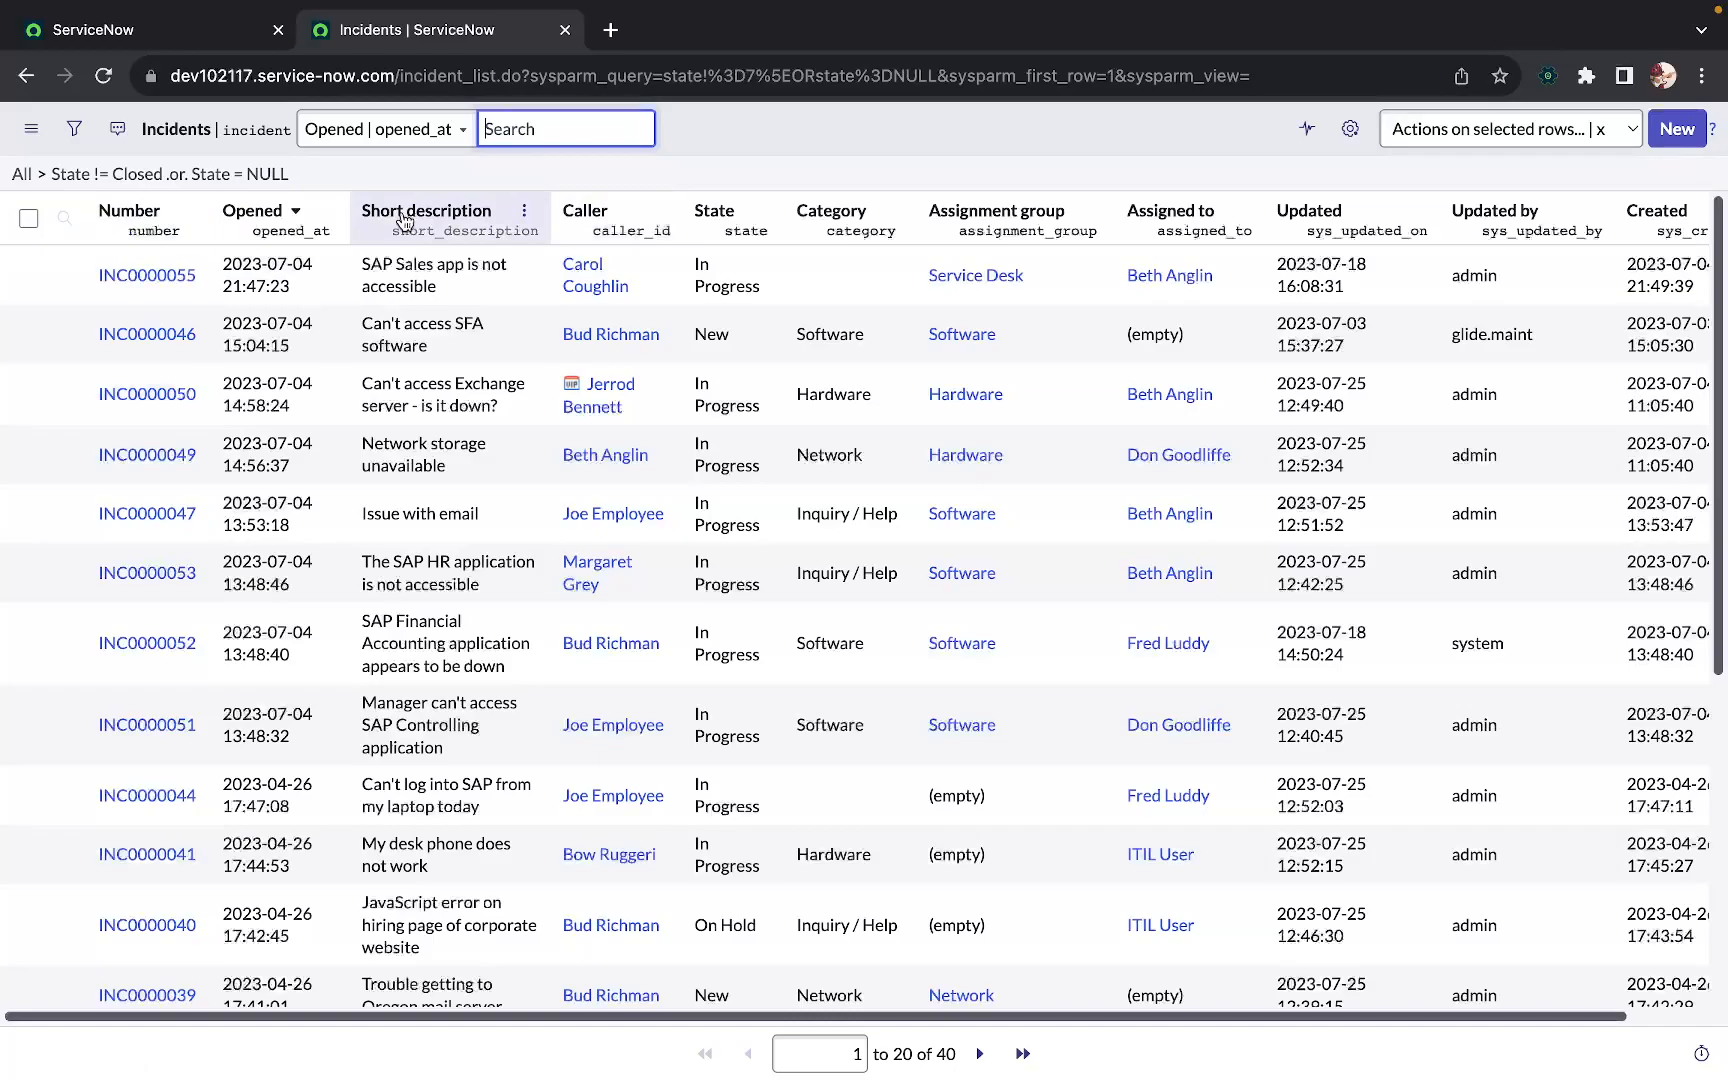
scroll(716, 665, down, 5)
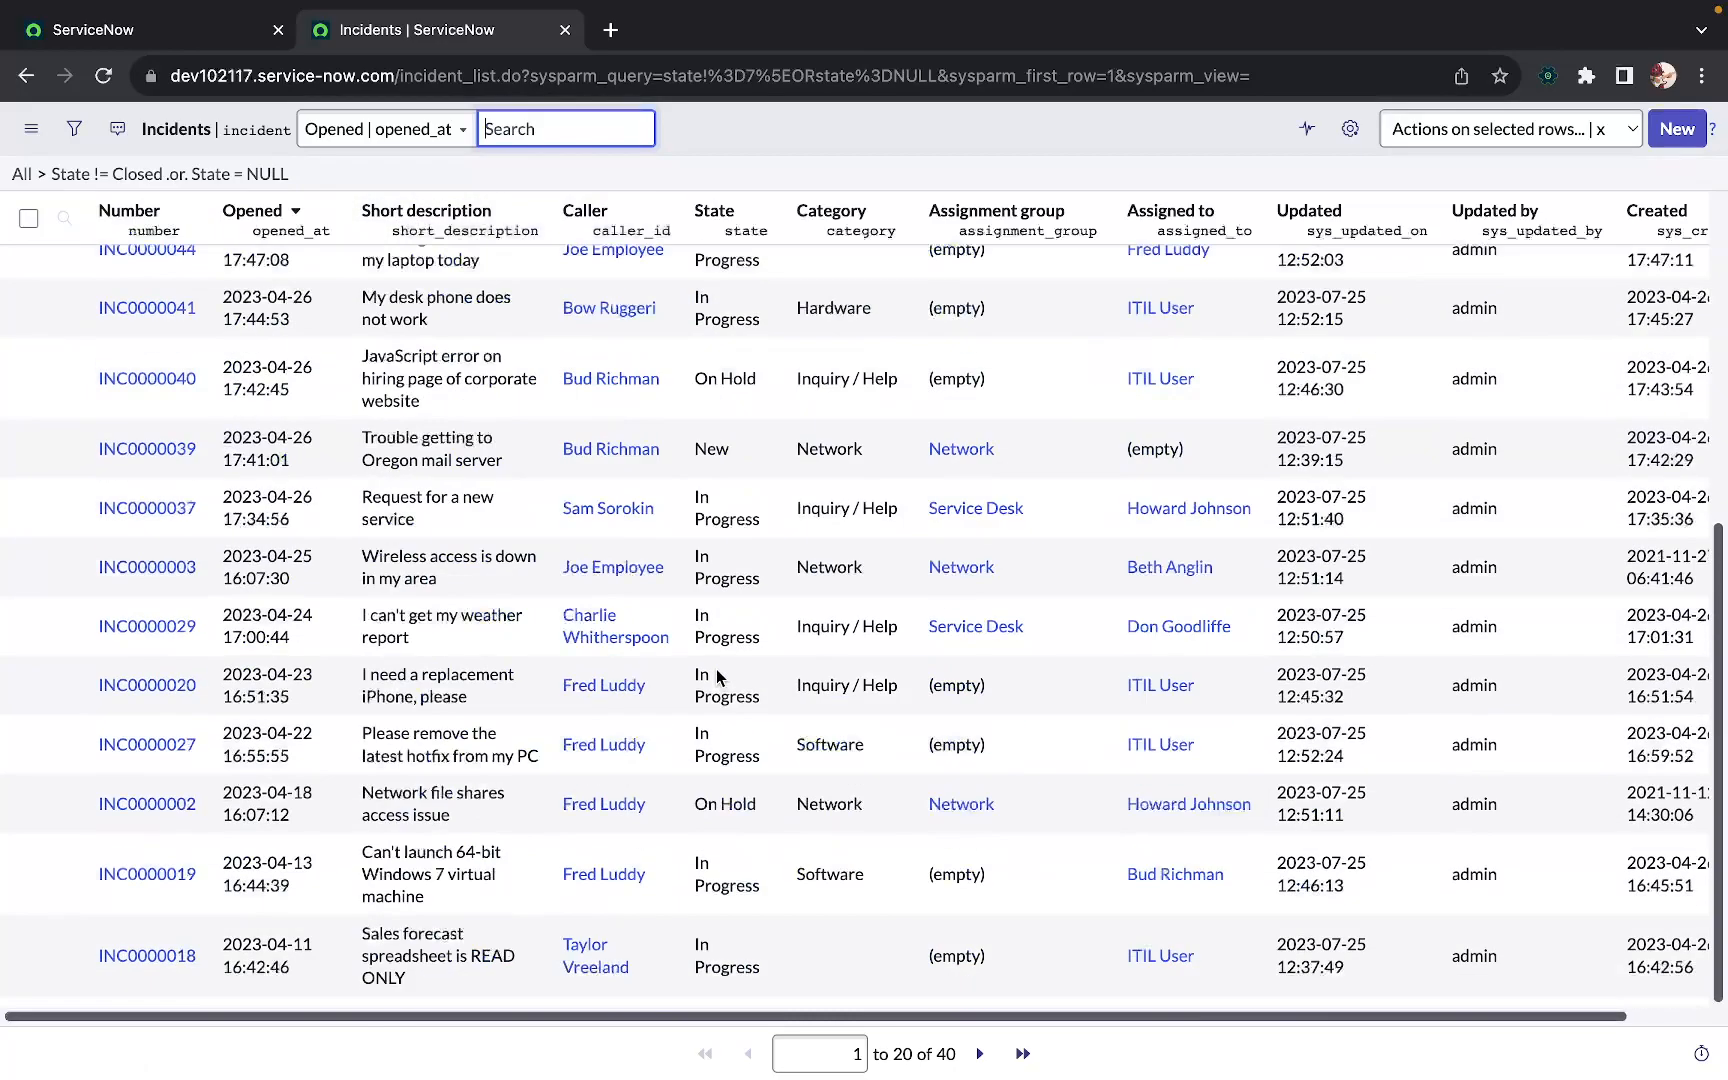
scroll(730, 582, up, 5)
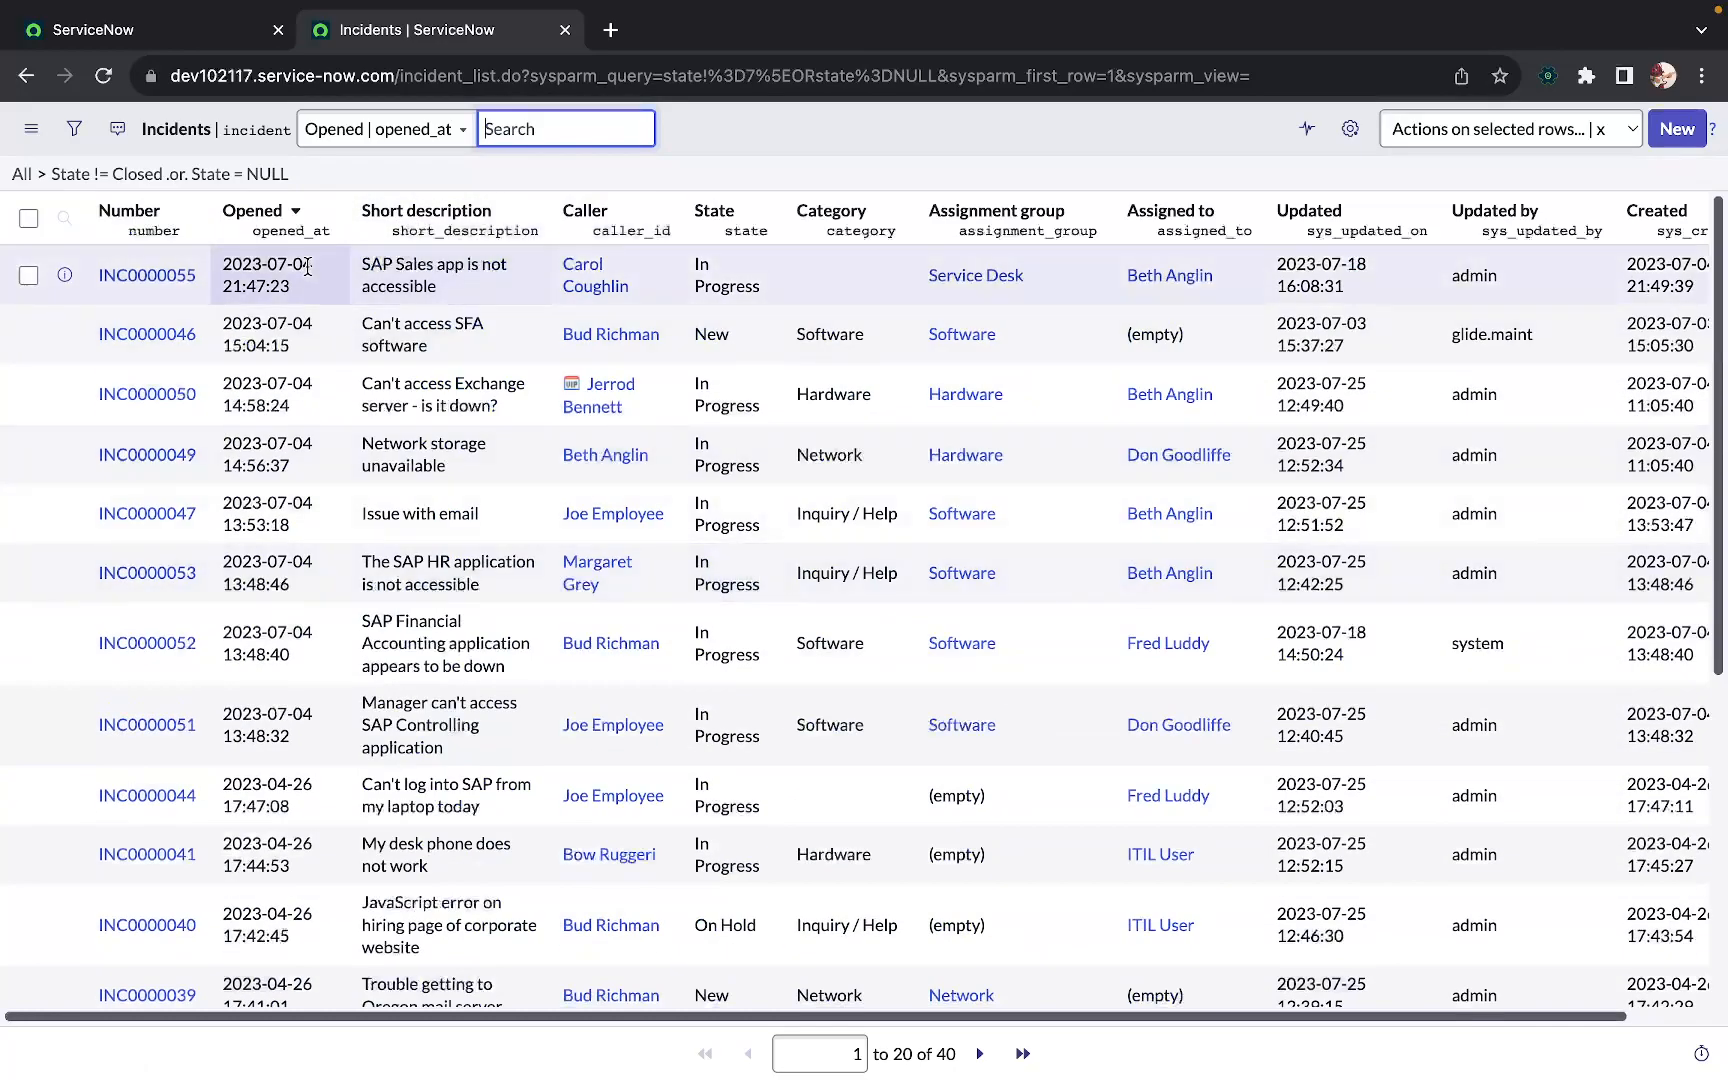
click(33, 174)
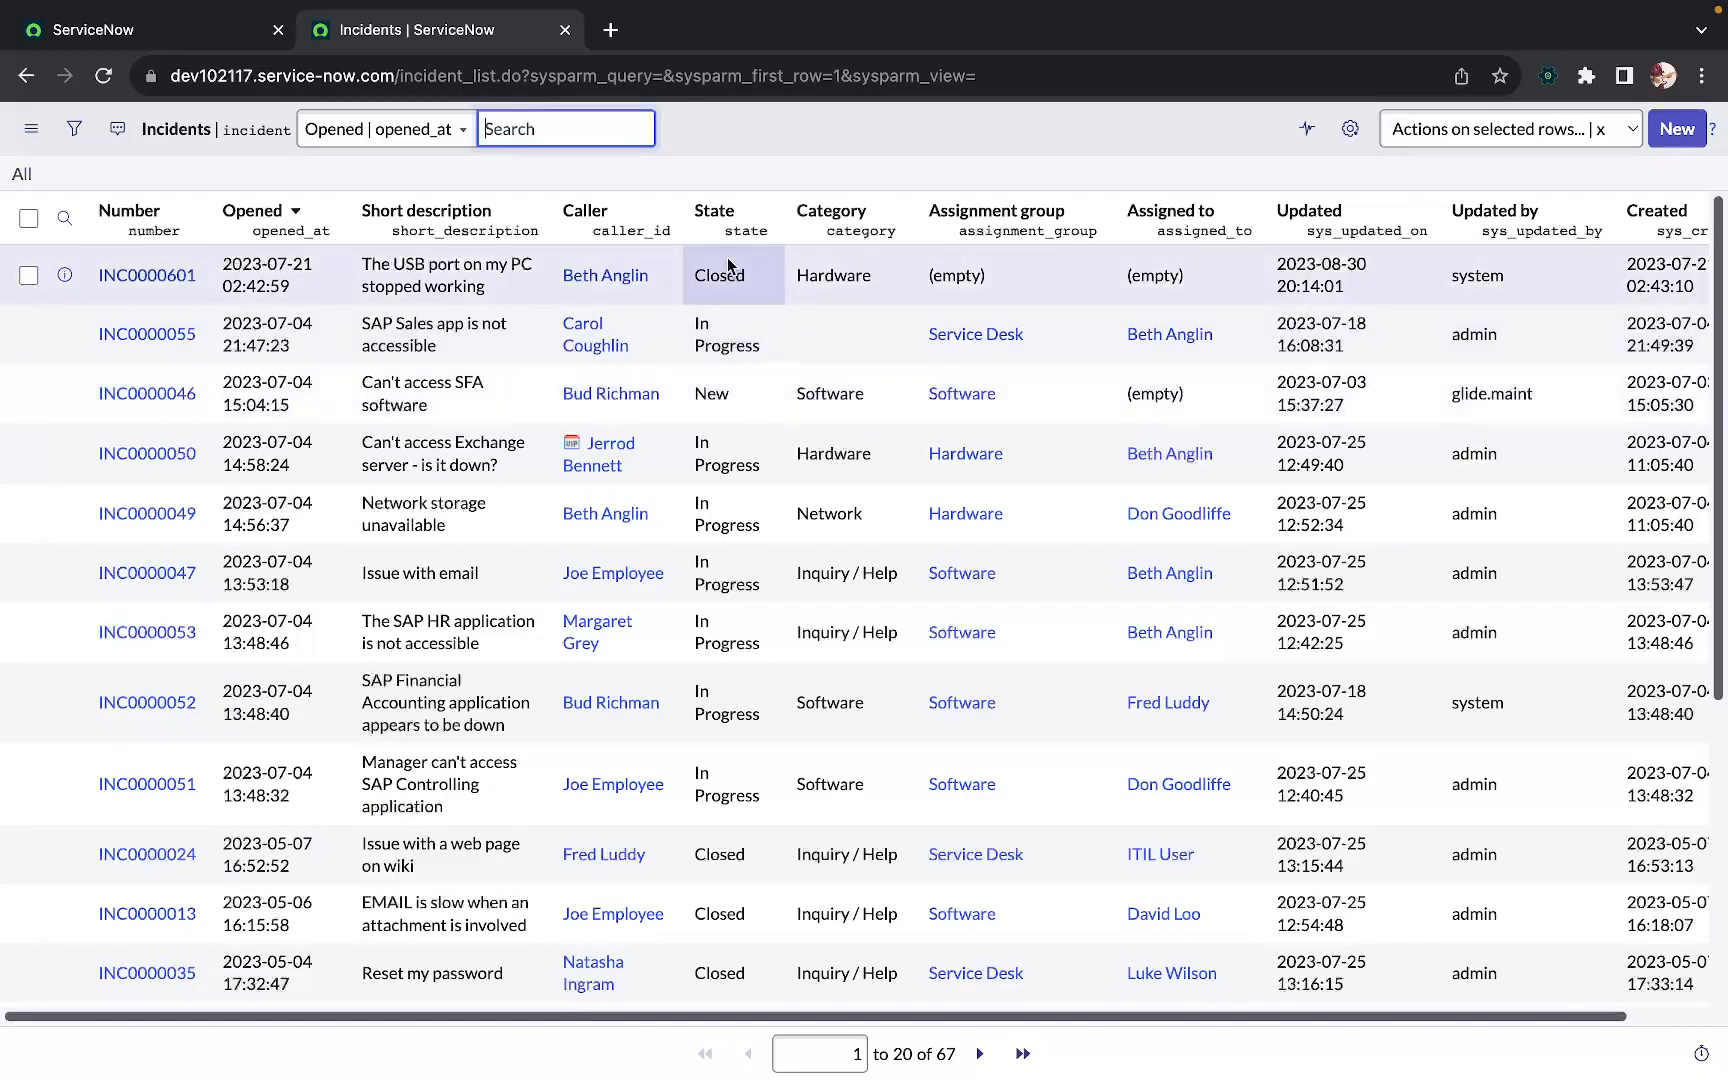
Copy the first incident's URL, paste it into a new browser tab's address without loading it, and return to the incident list
right_click(718, 282)
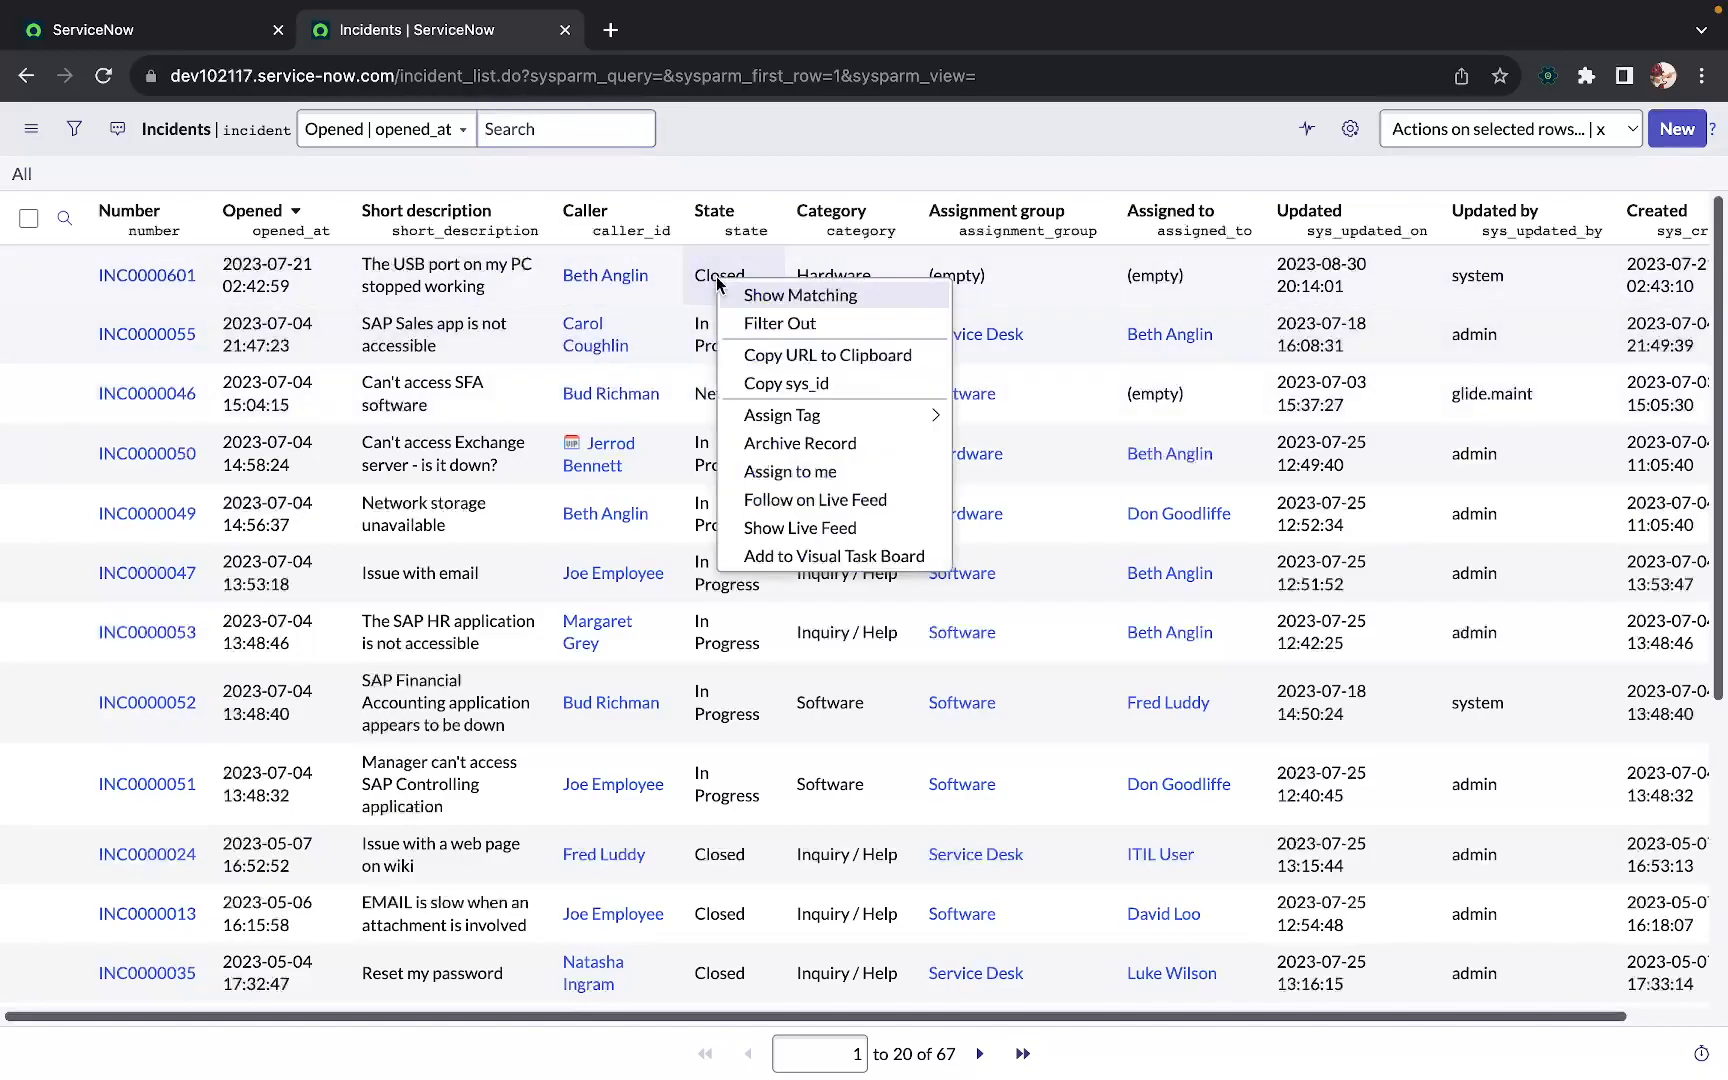
click(797, 356)
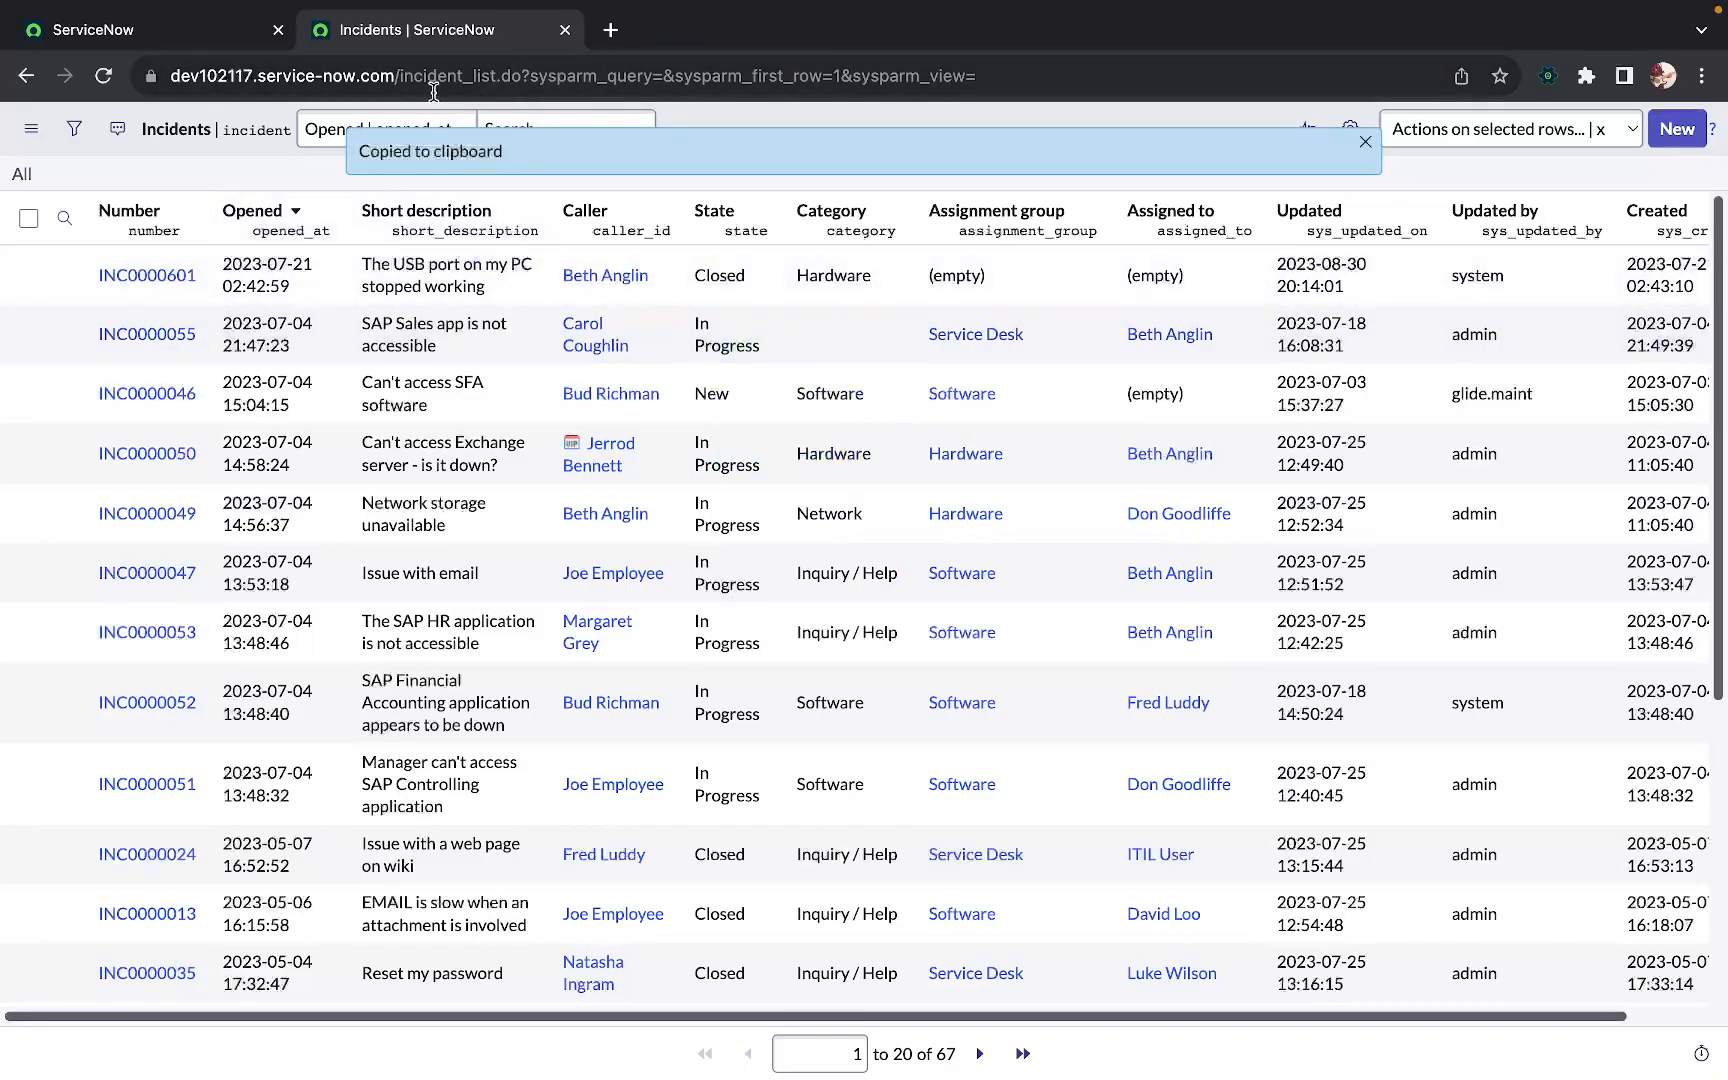
click(609, 31)
key(ctrl+v)
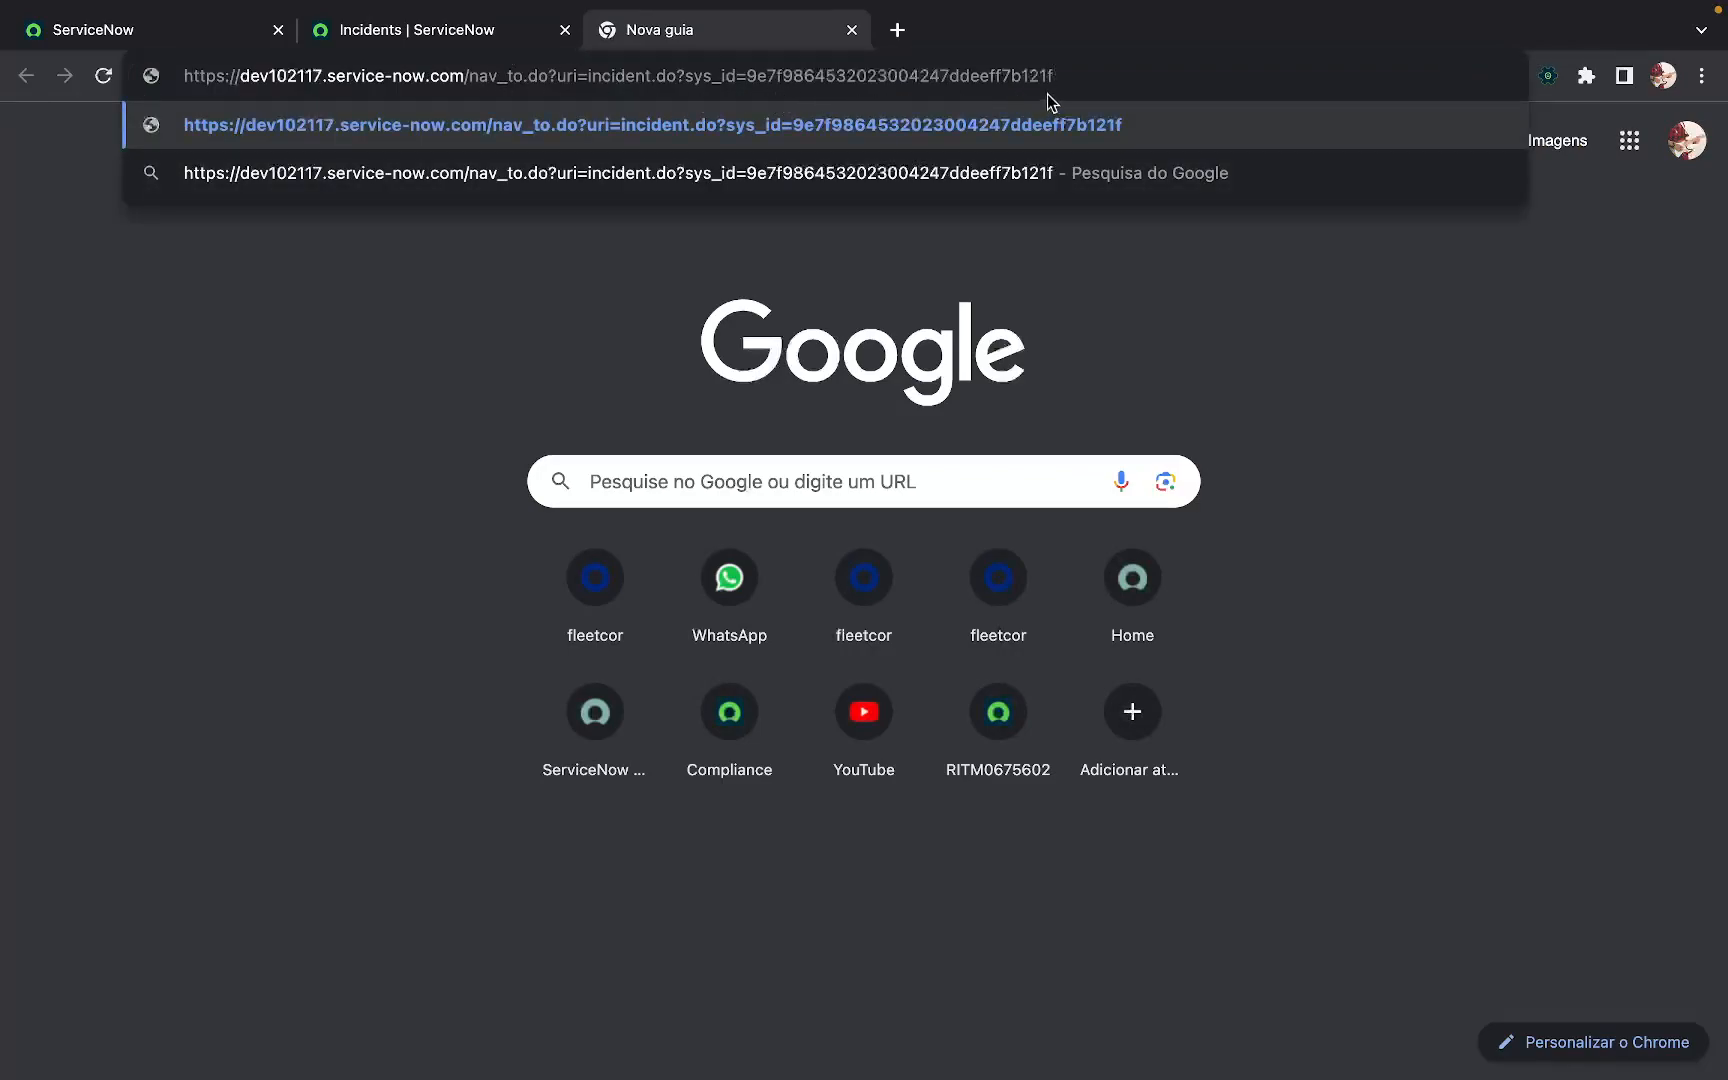
click(433, 22)
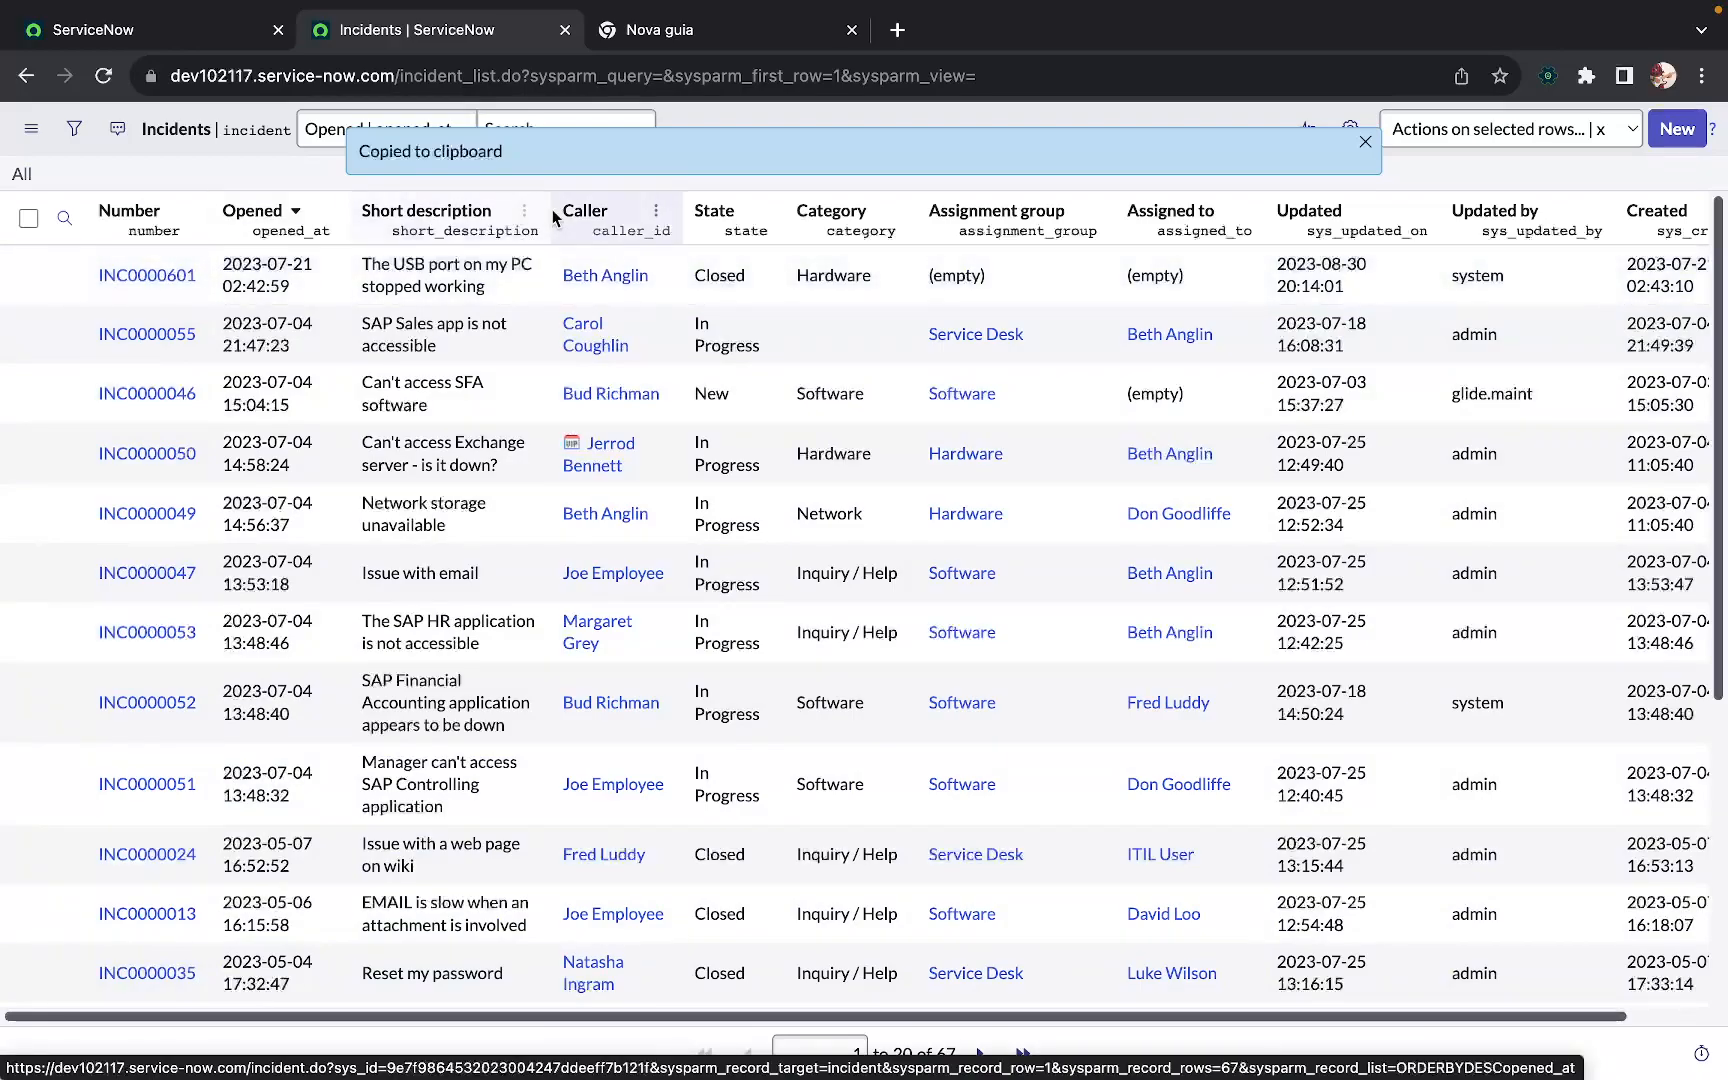
click(1366, 146)
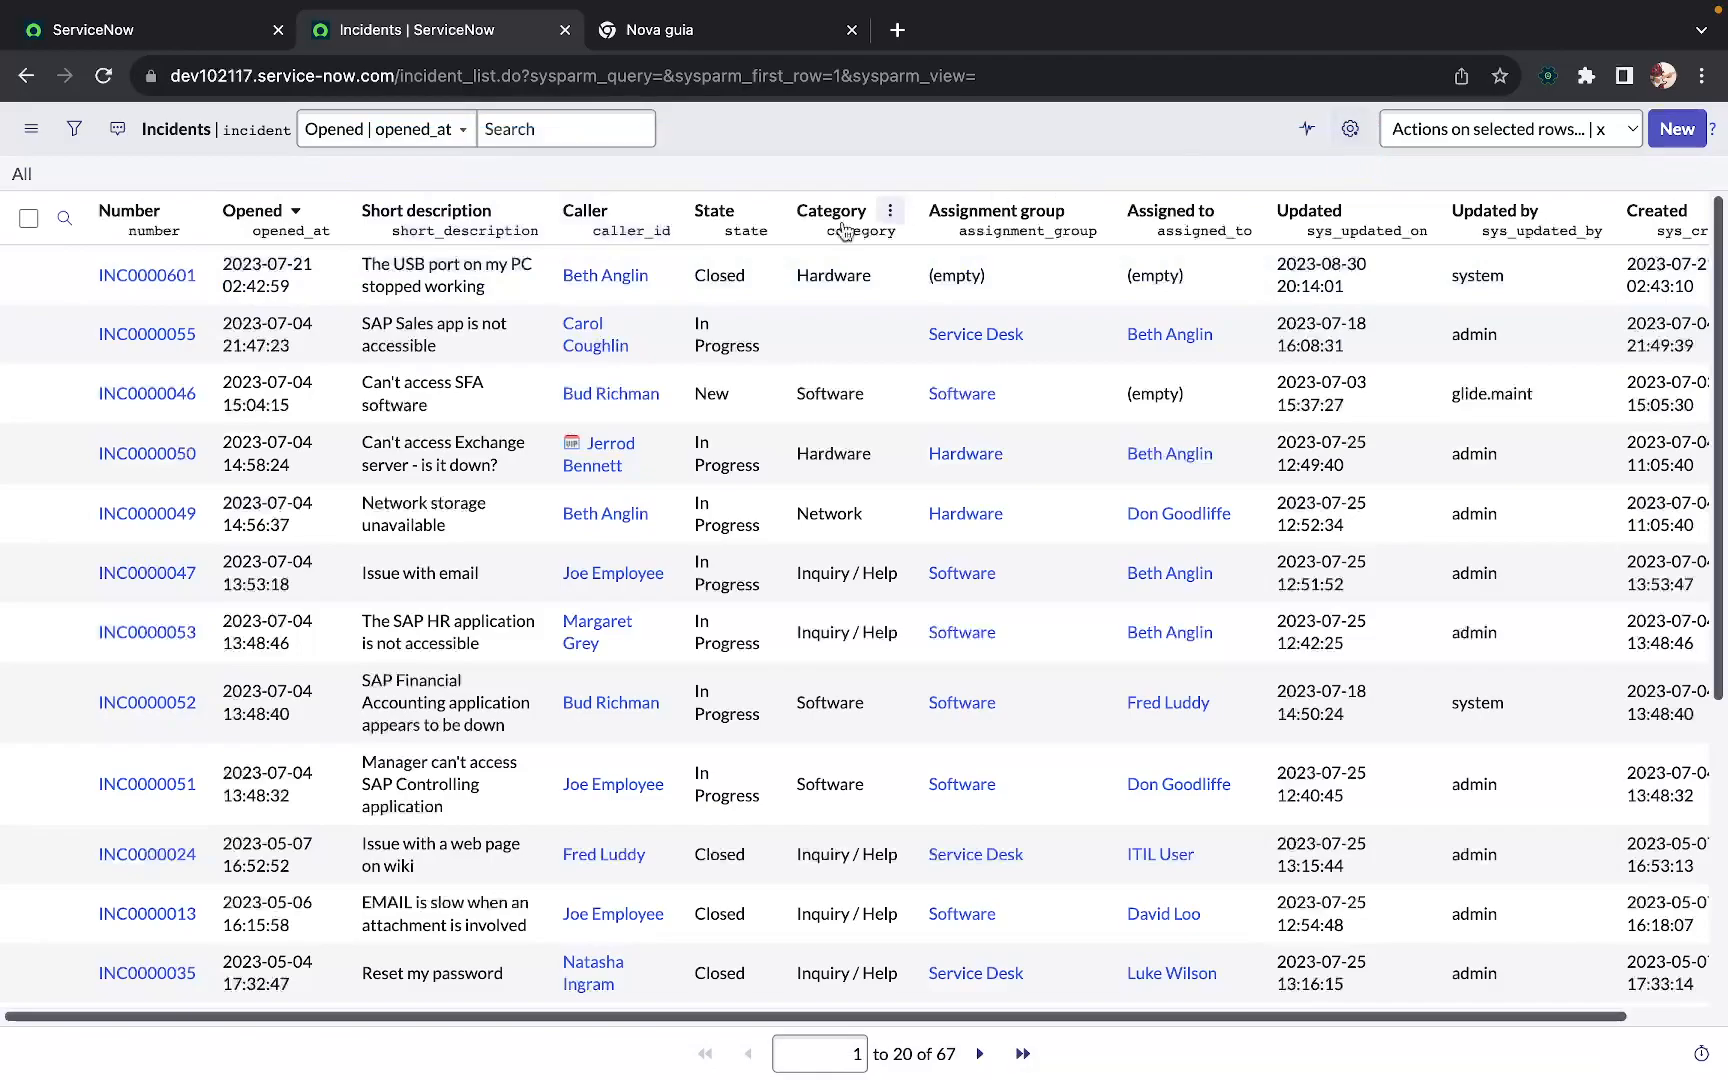
Copy the first incident's sys_id, paste it over the URL in the blank browser tab, and close that tab
right_click(712, 285)
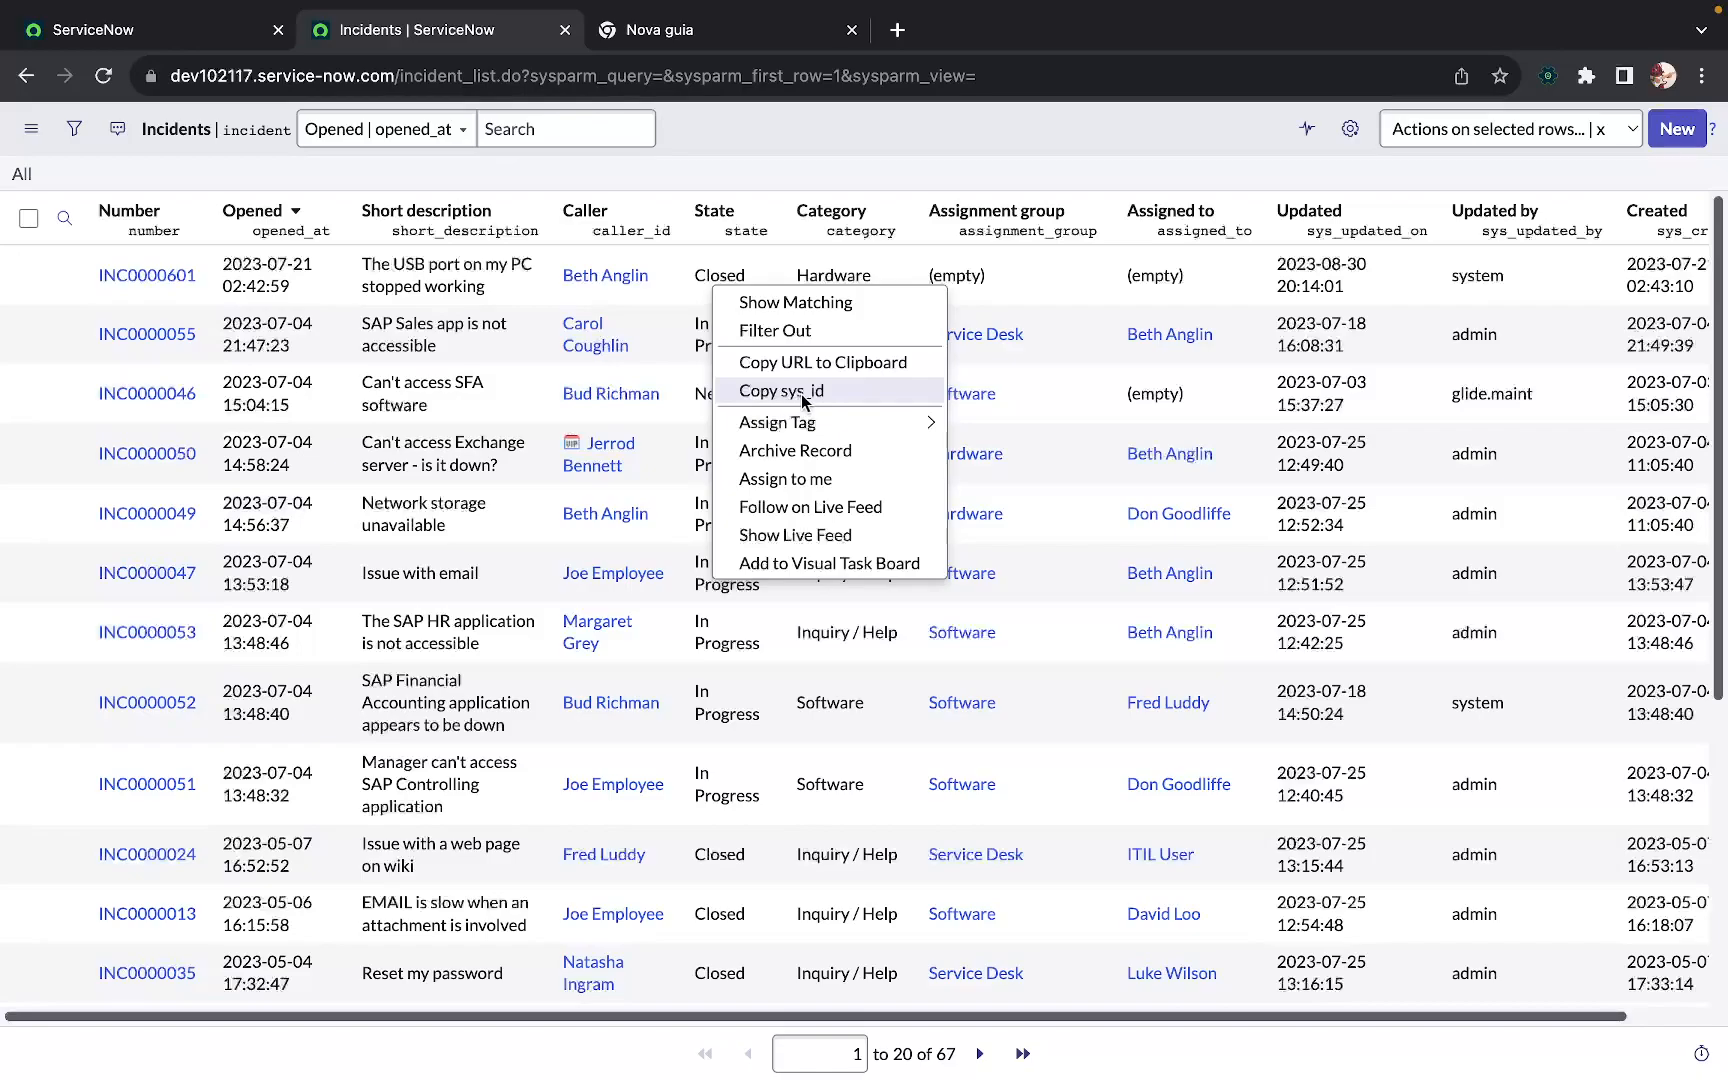
click(801, 391)
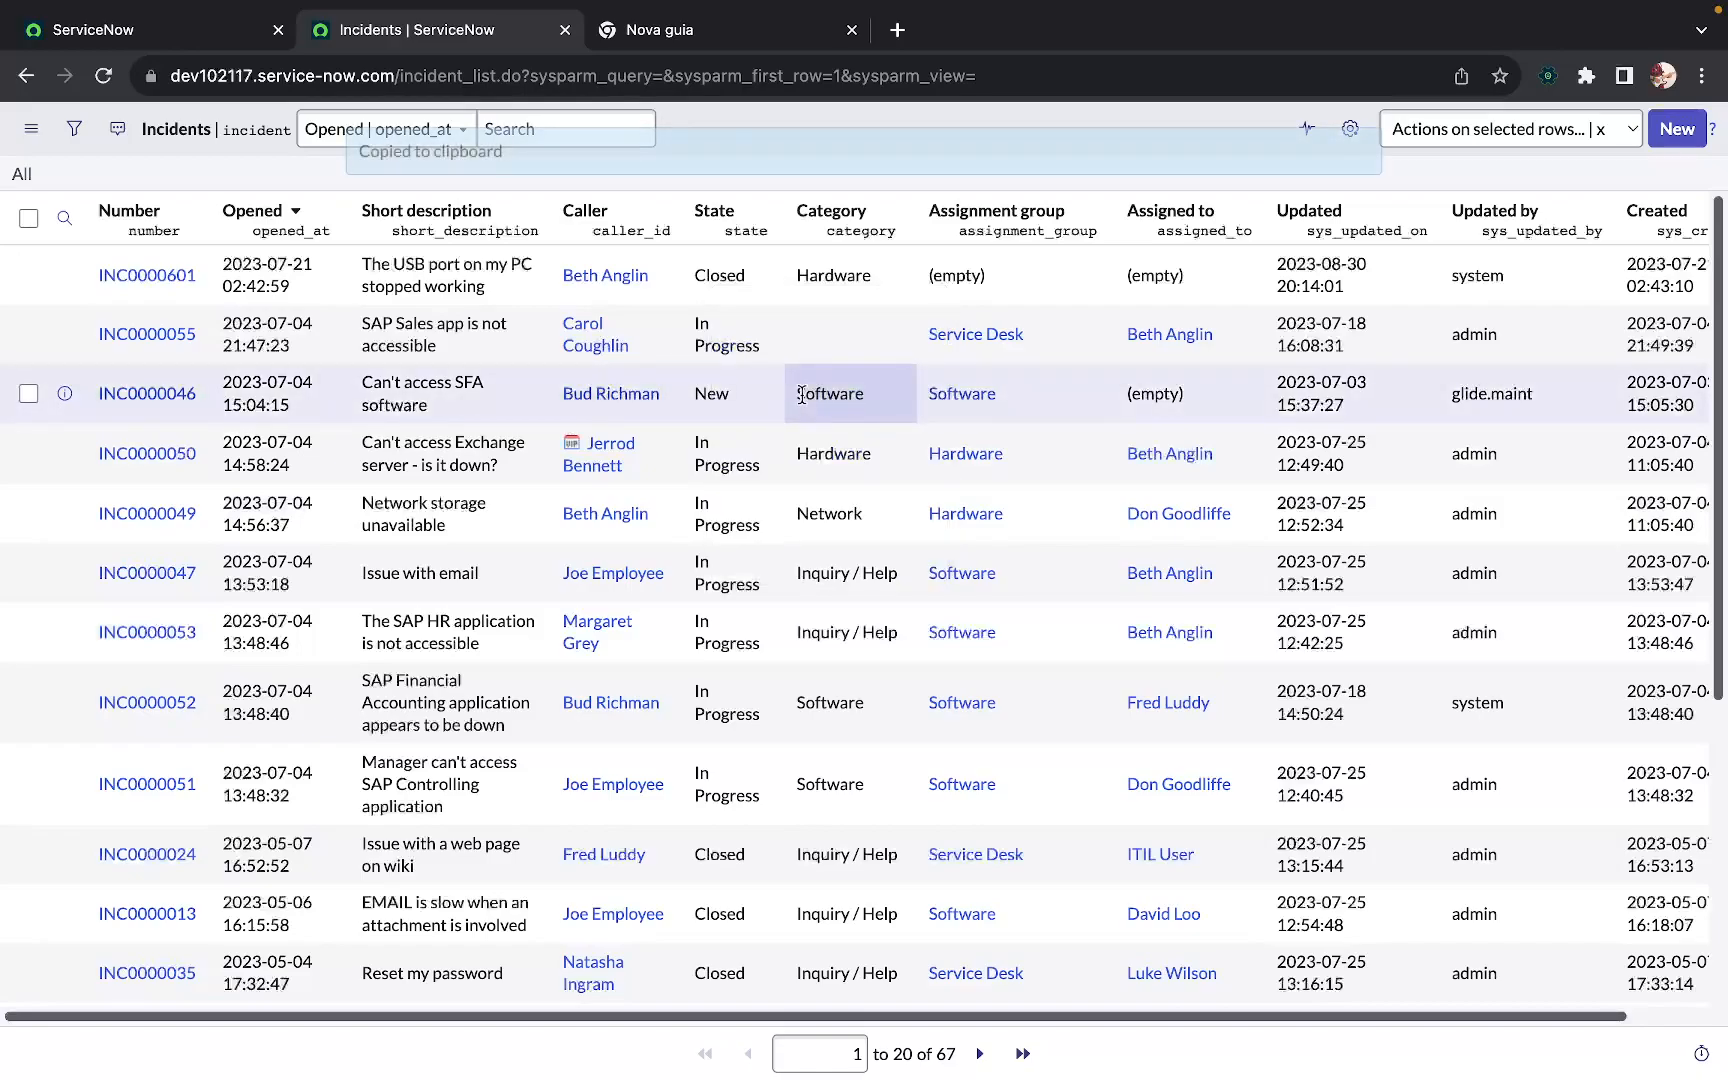
right_click(744, 278)
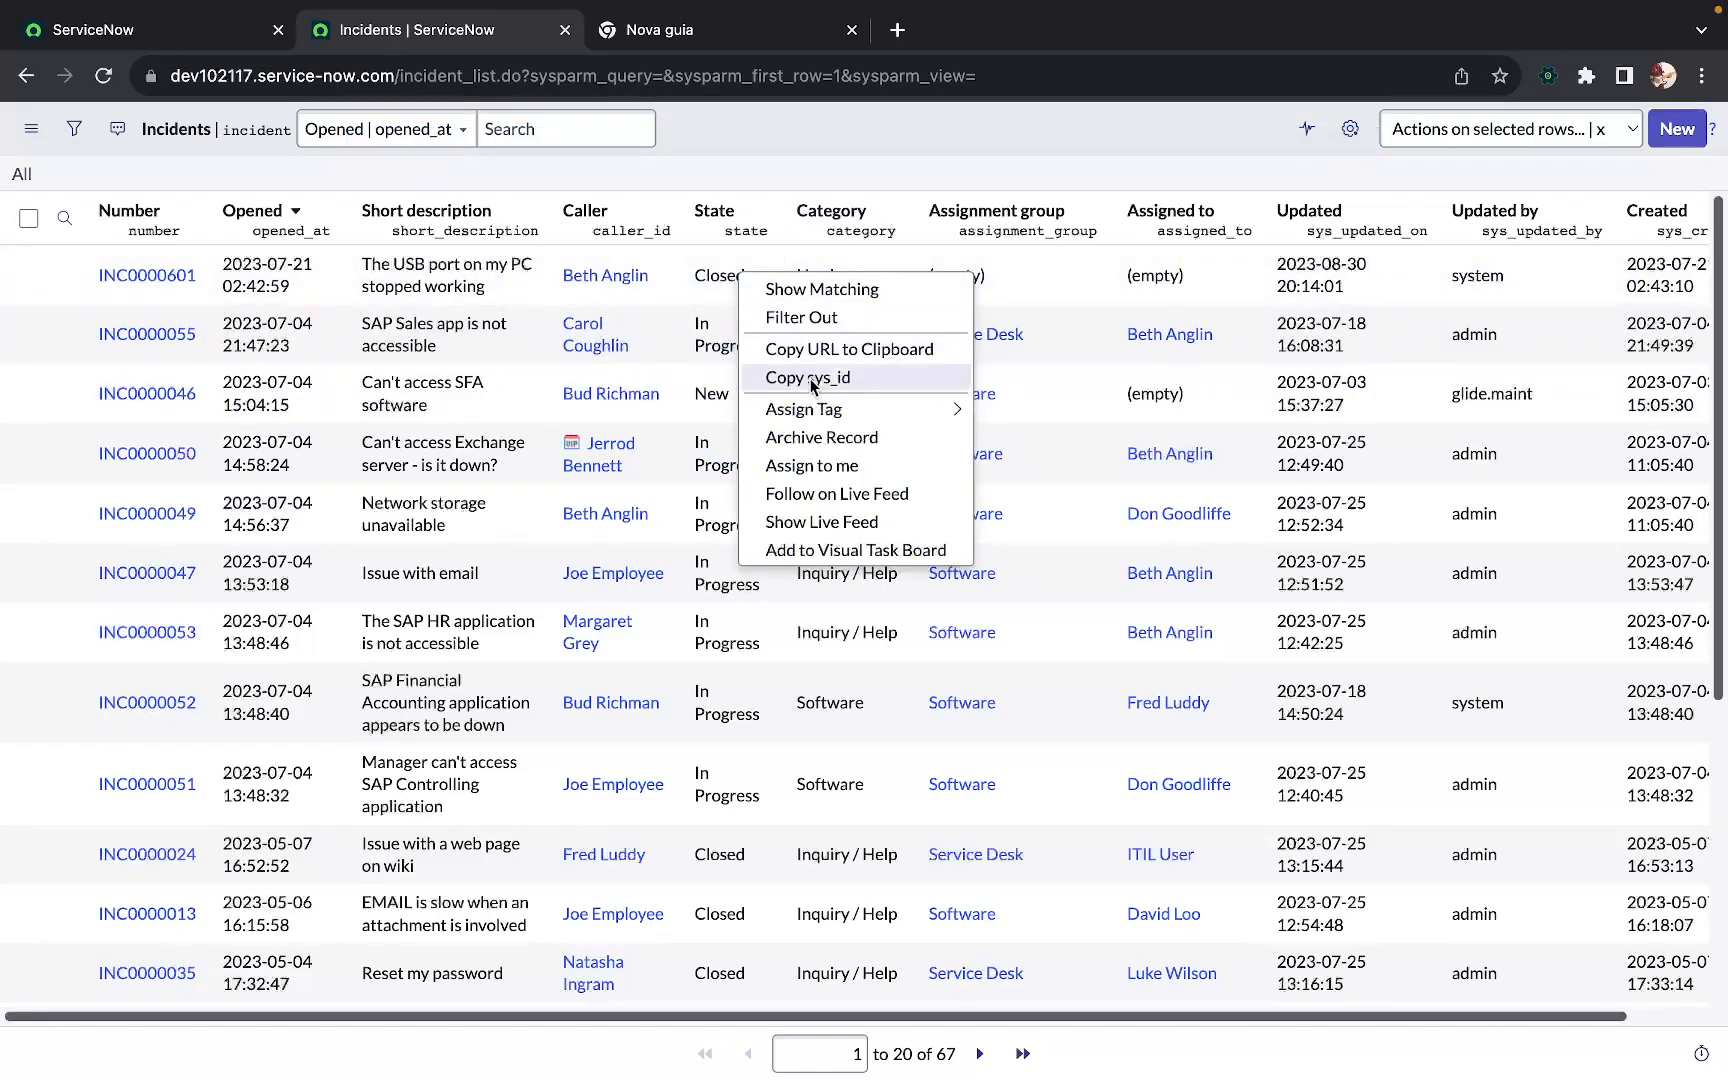
click(810, 378)
click(787, 28)
key(ctrl+v)
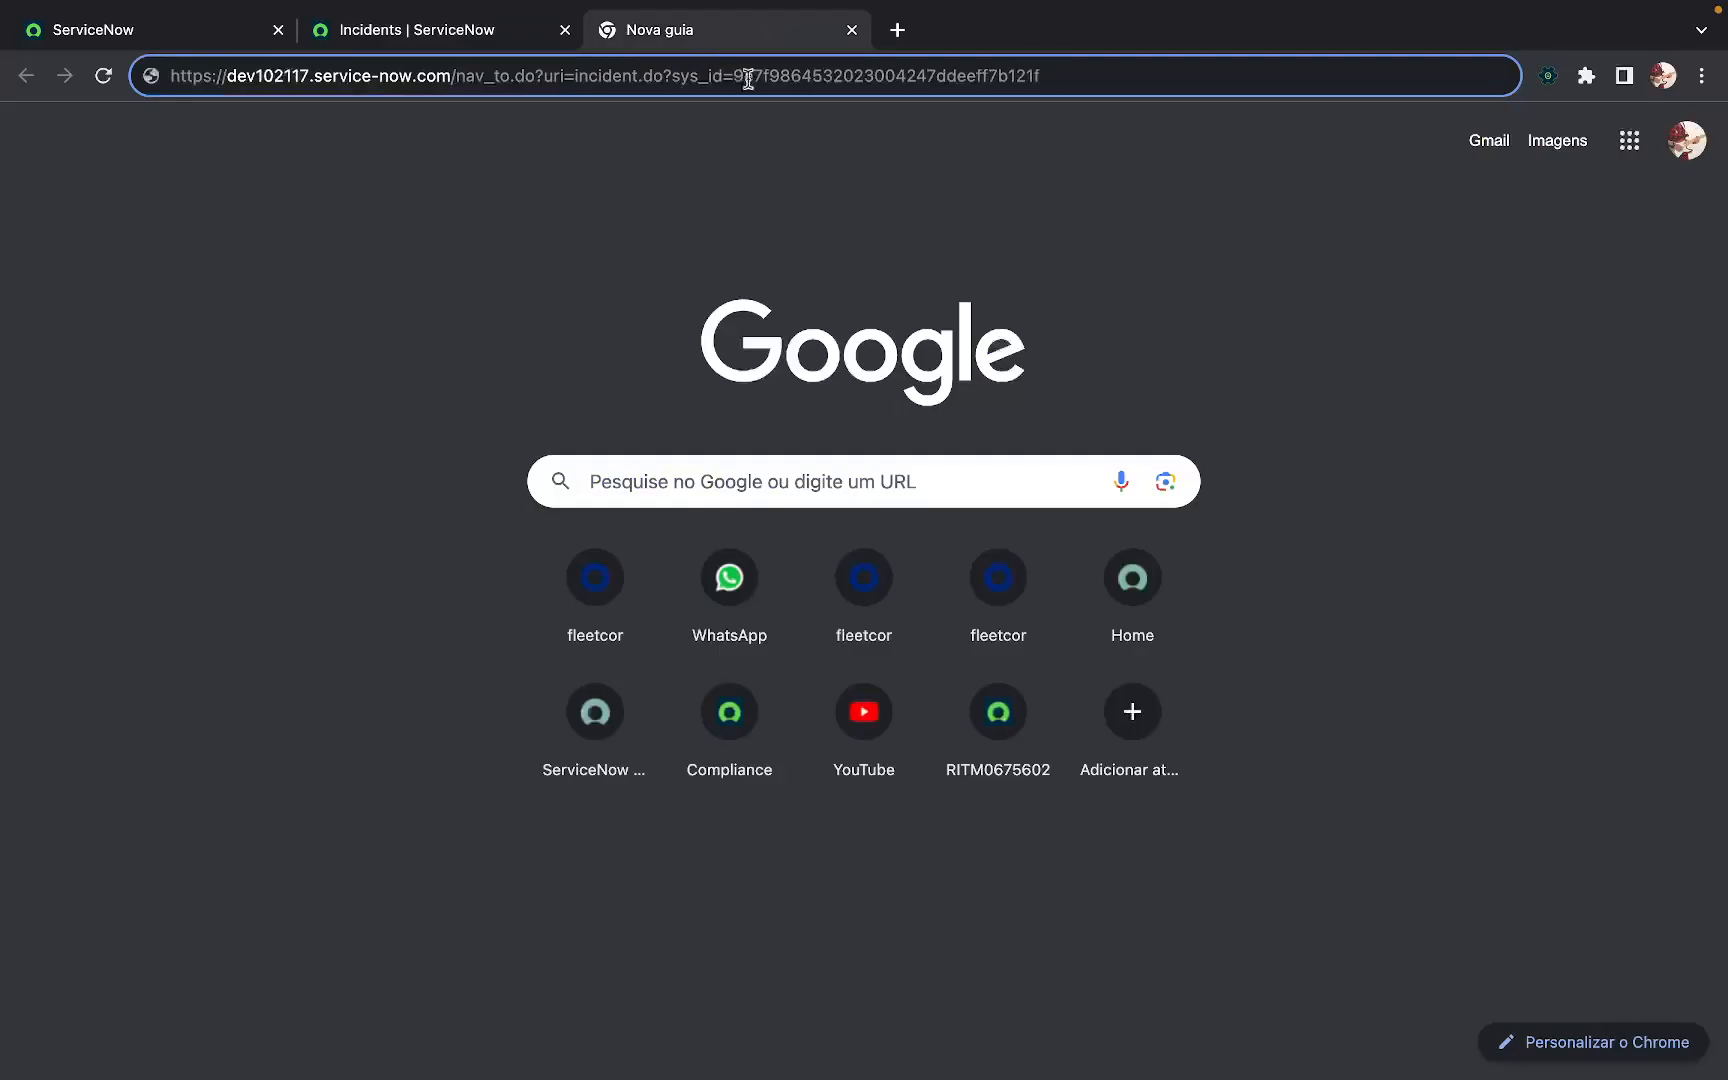
triple_click(787, 82)
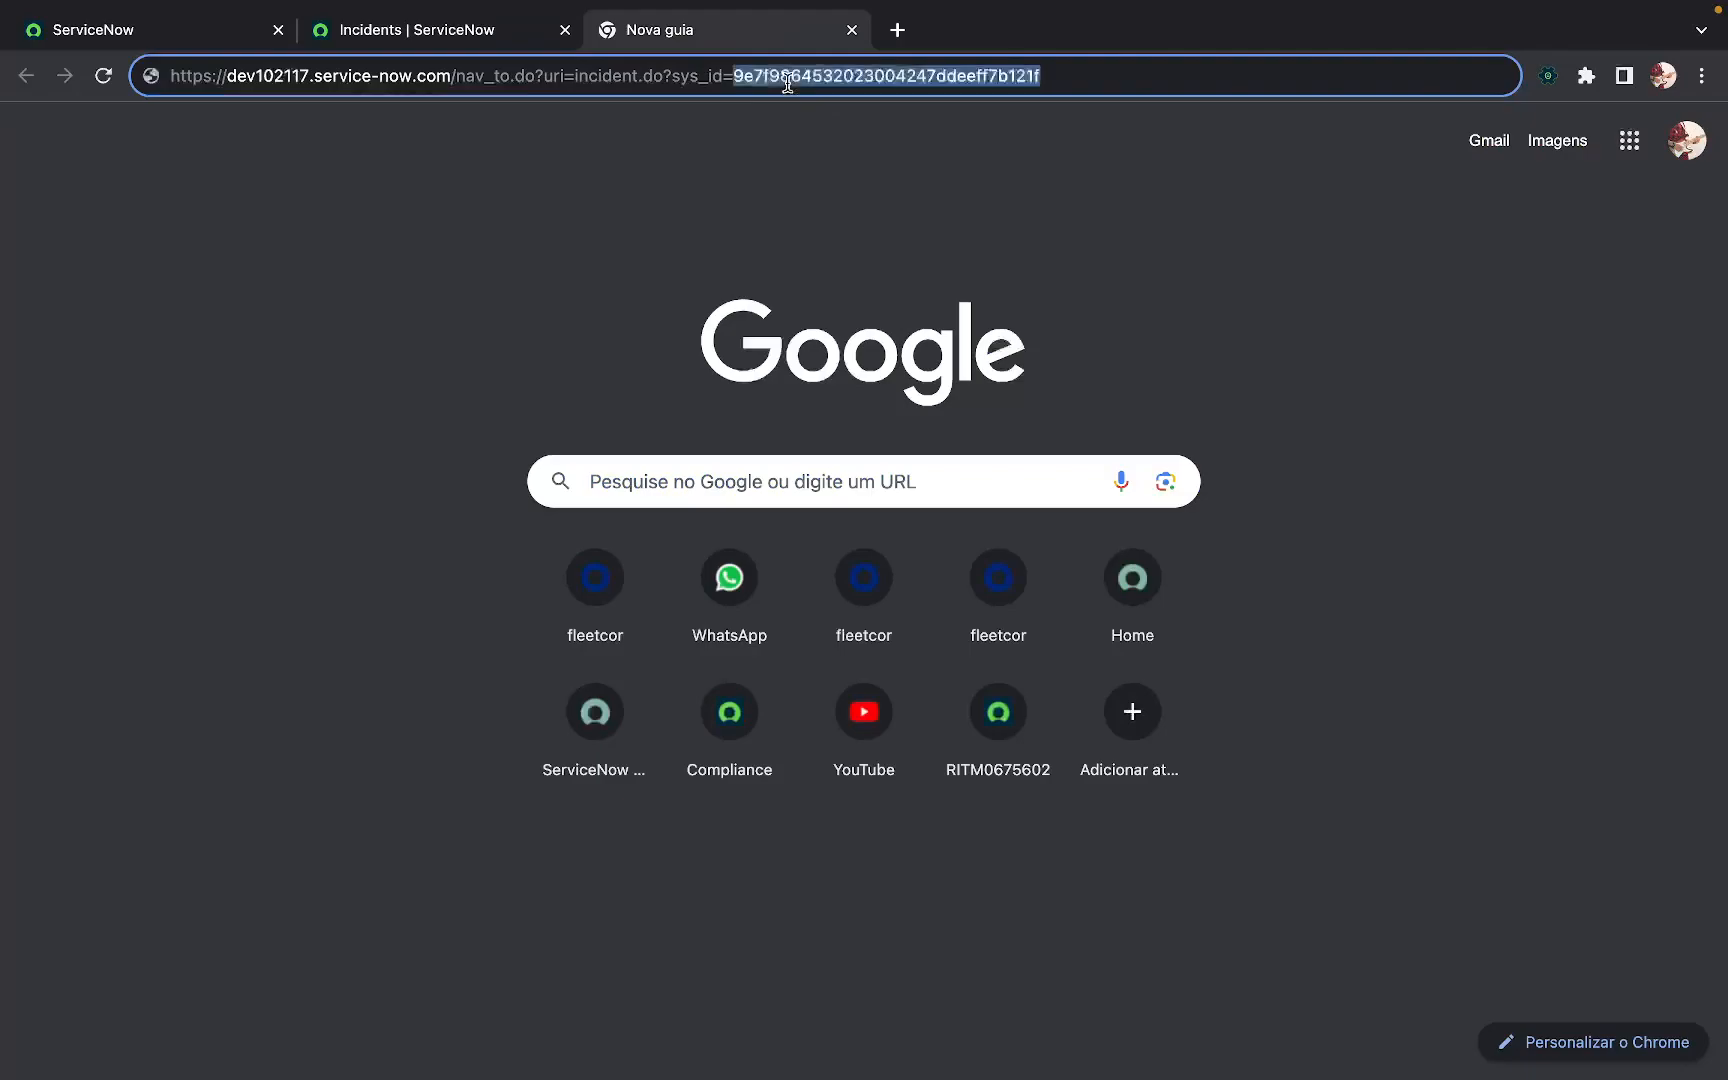
key(ctrl+v)
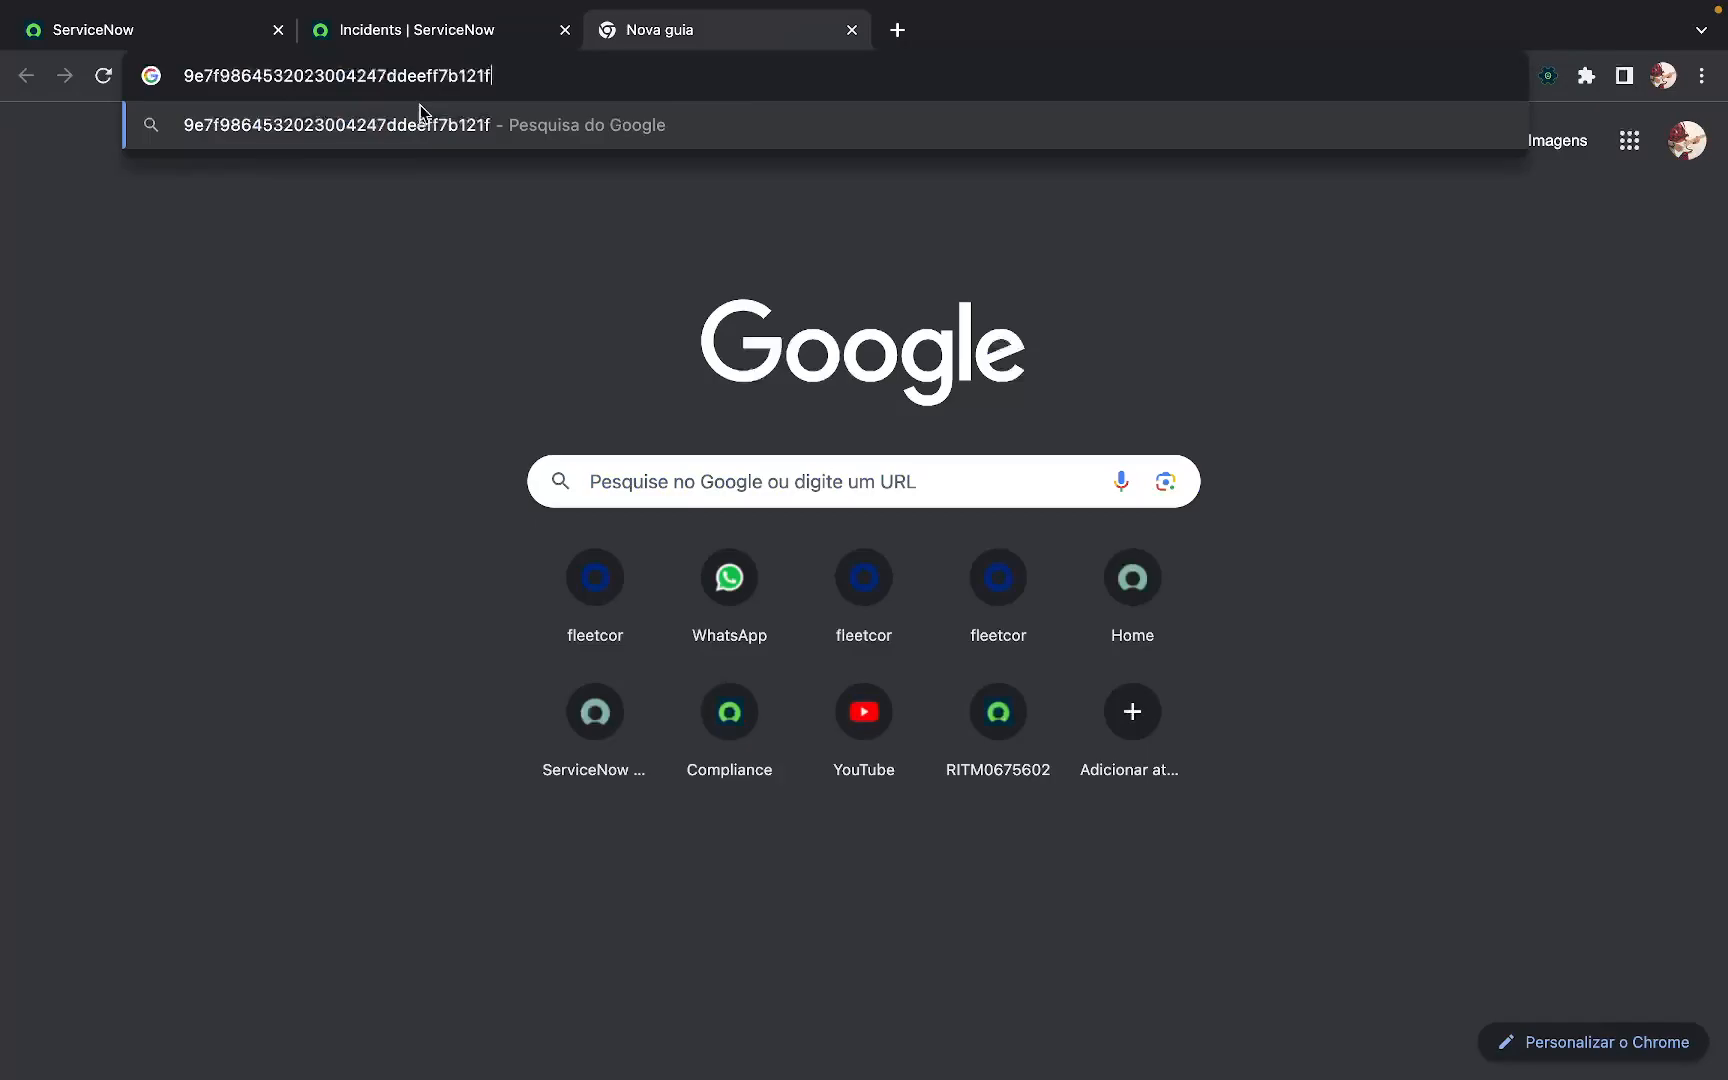
click(852, 30)
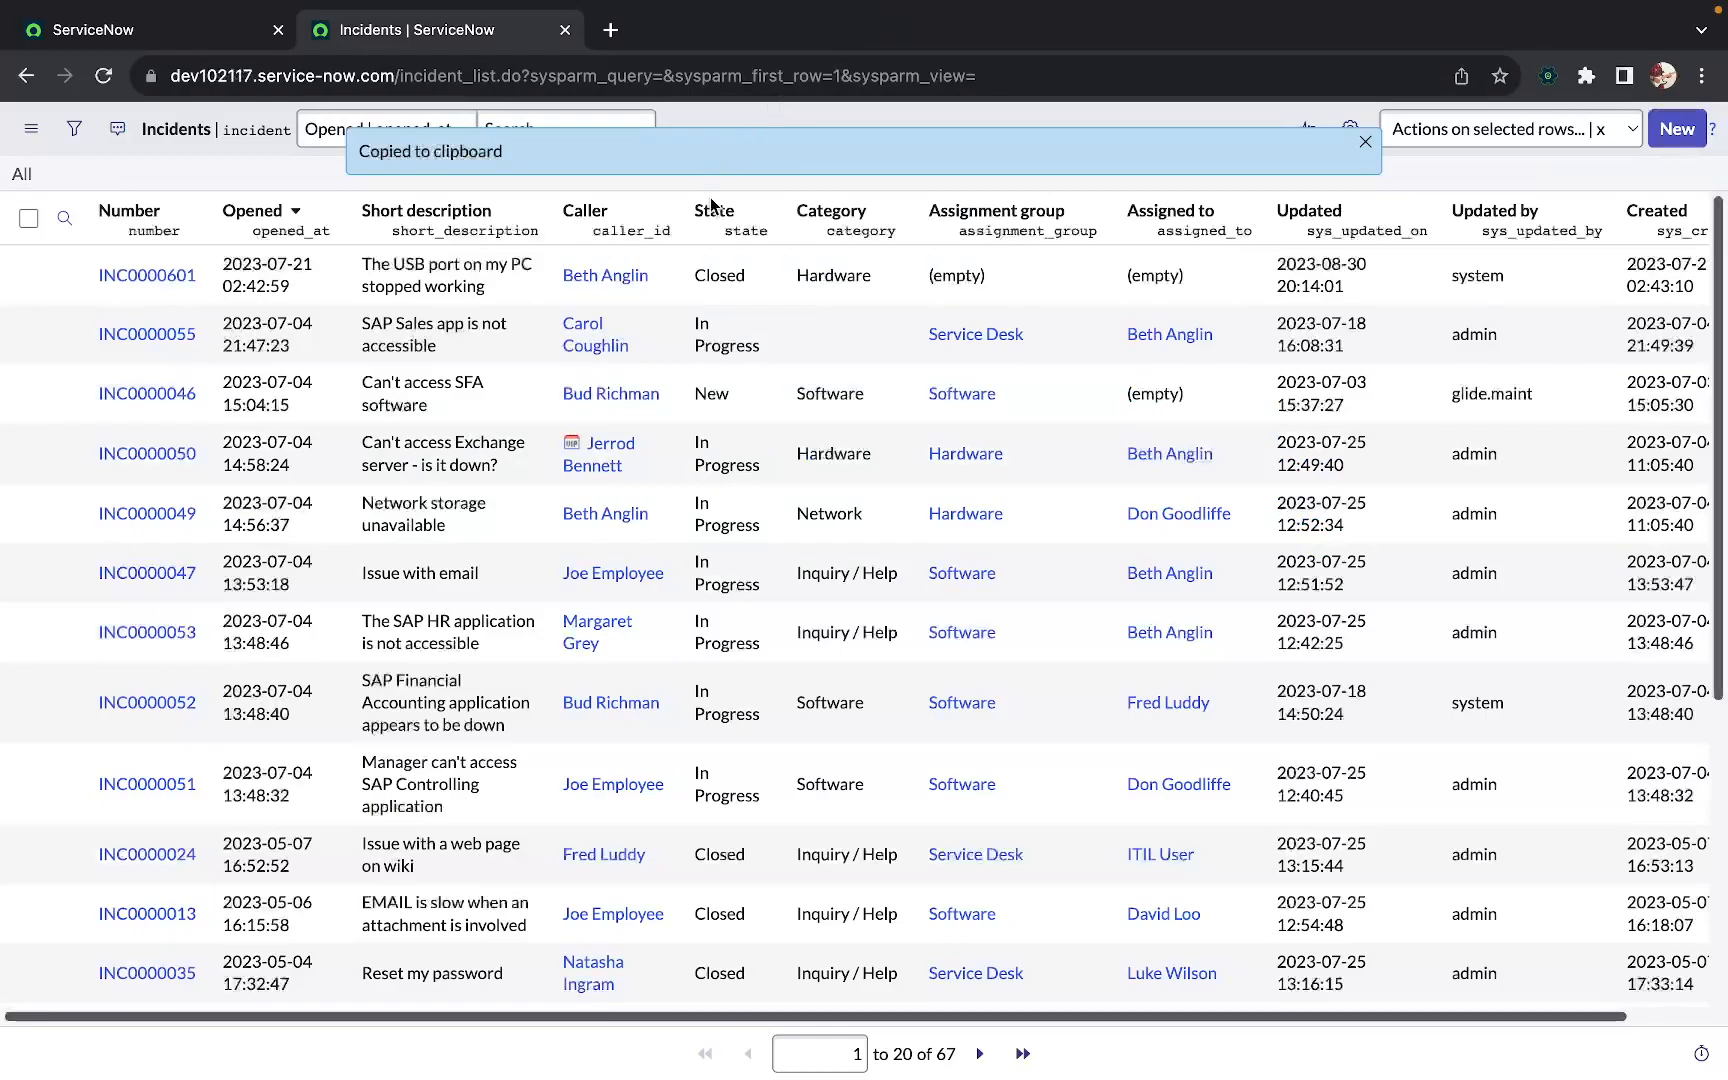
Review the first incident's remaining row options, including tag, archive and assignment, and dismiss the clipboard notification
right_click(725, 270)
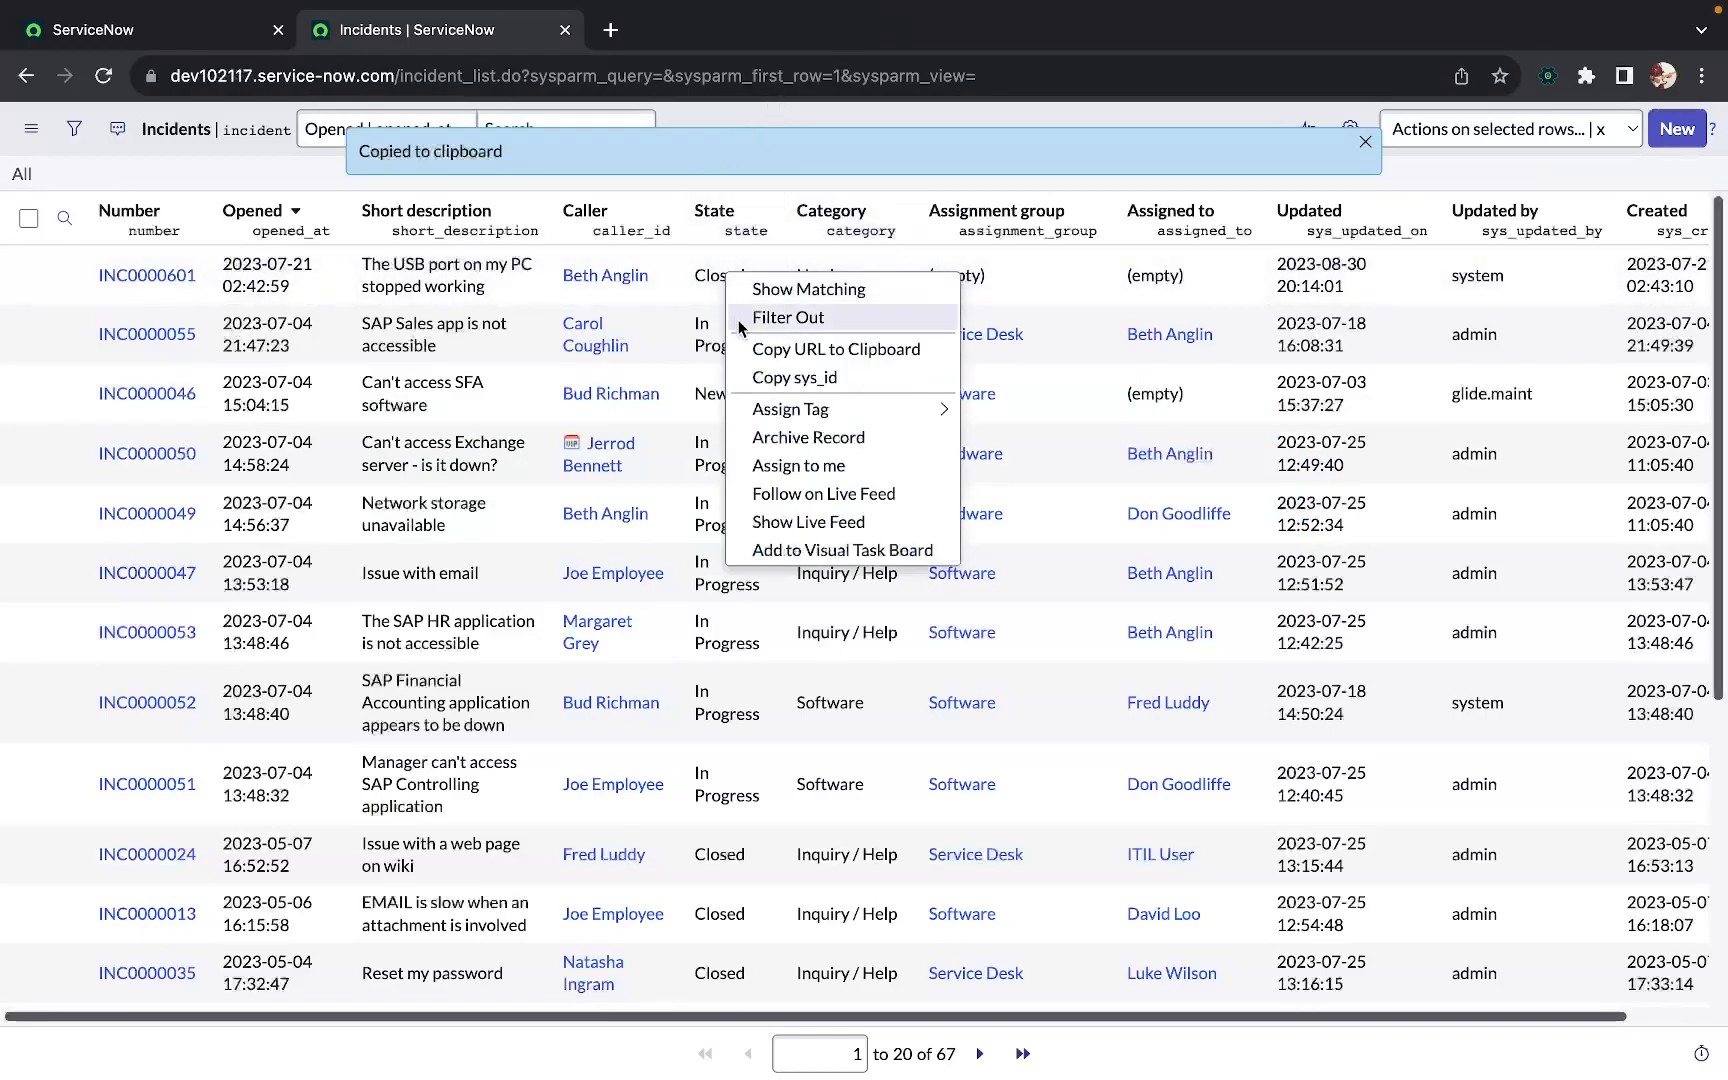
mouse_move(838, 409)
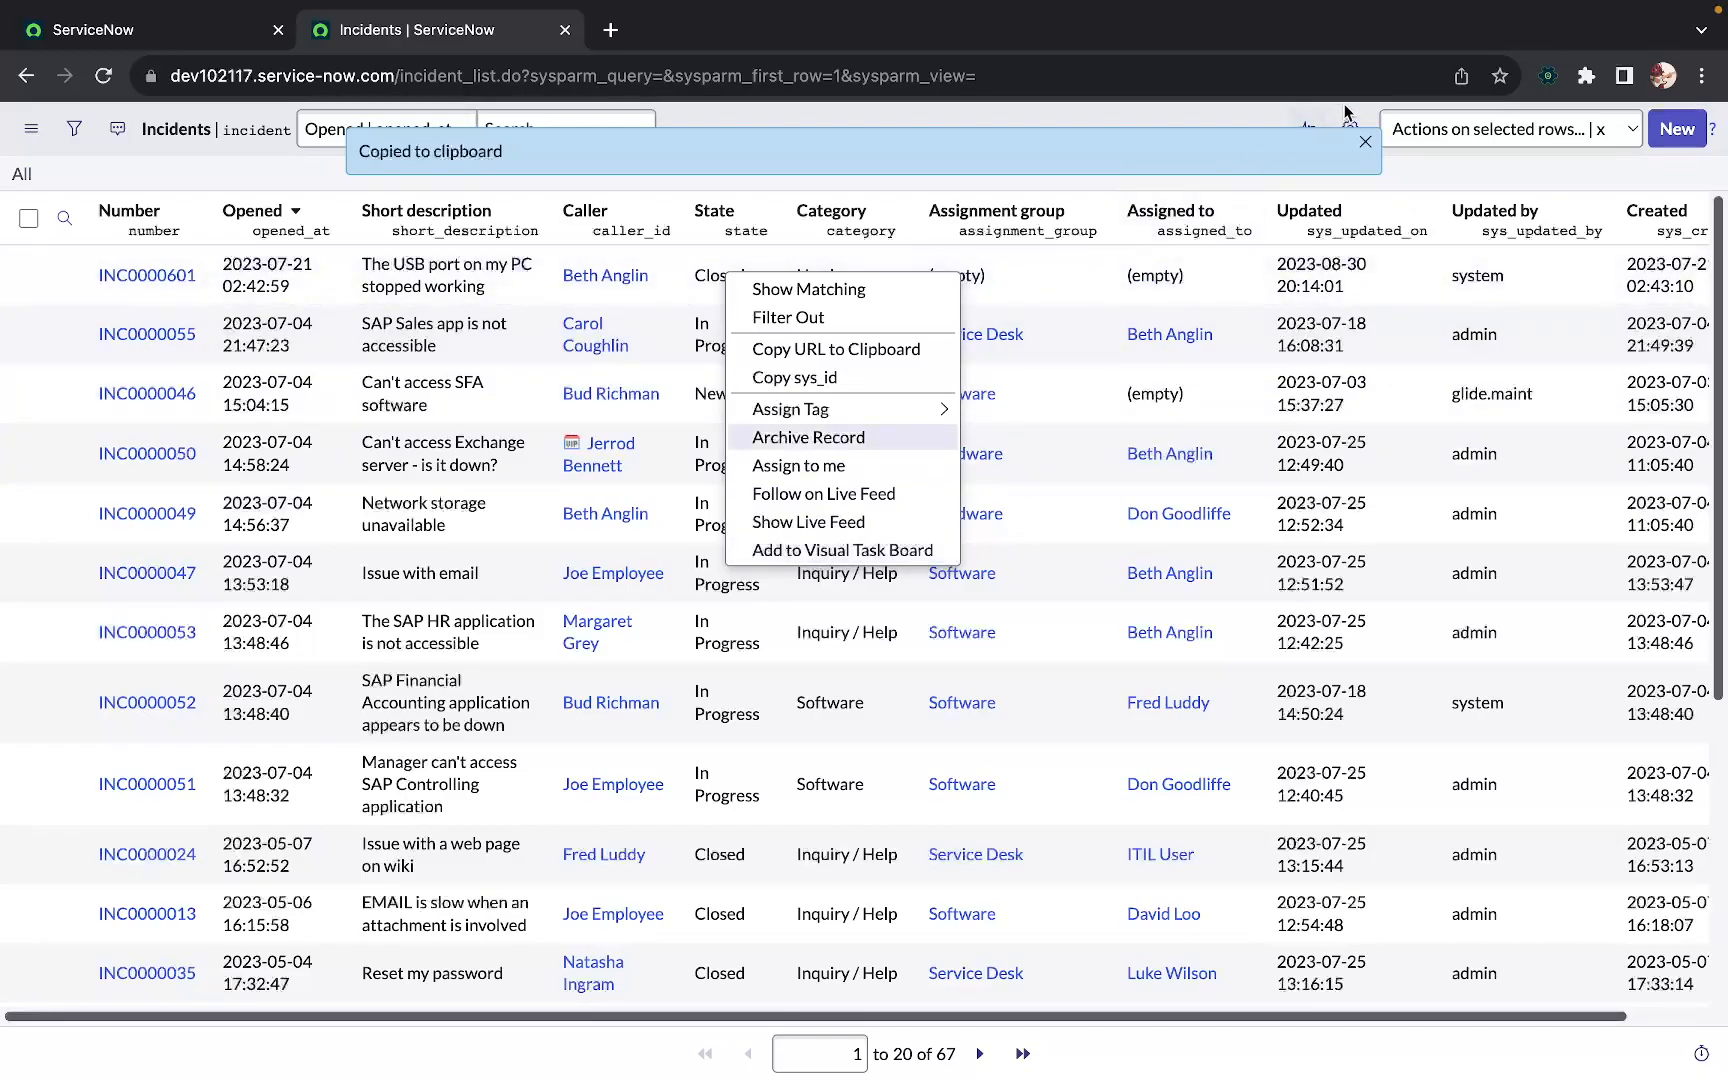
click(1362, 148)
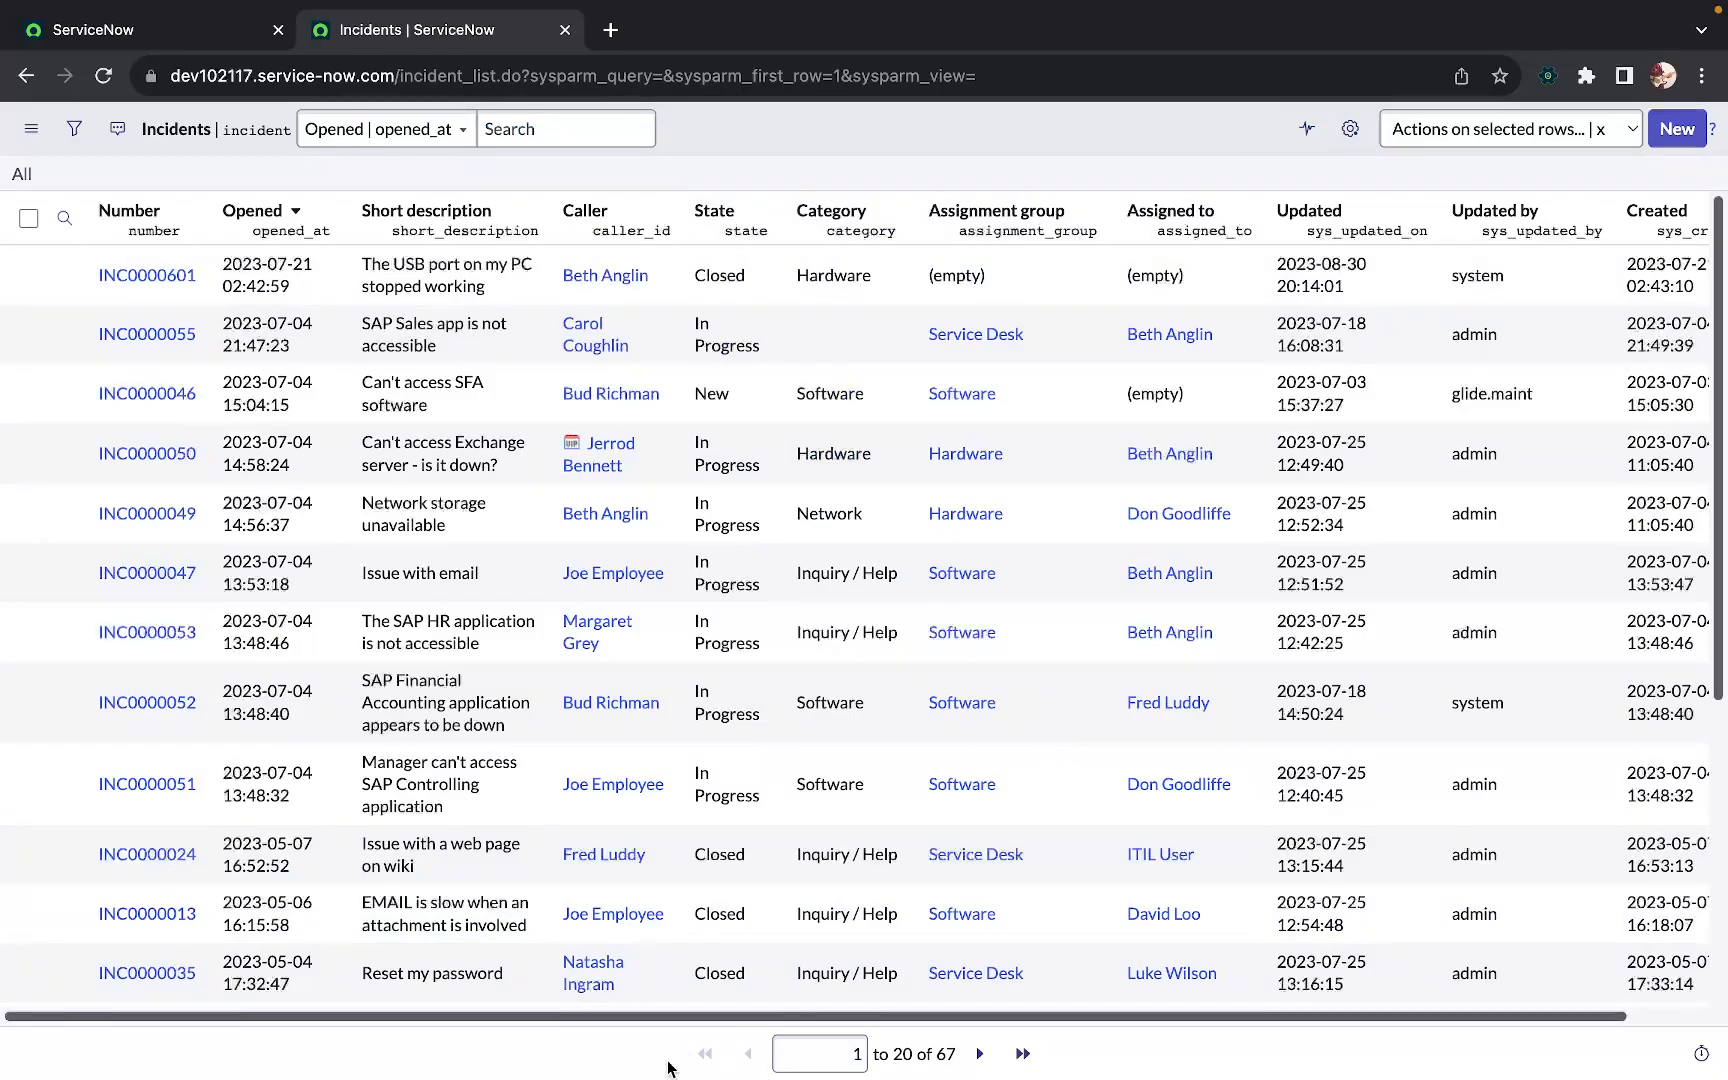
Page through the incident list using the next, first and last page controls, ending on the last page
click(979, 1054)
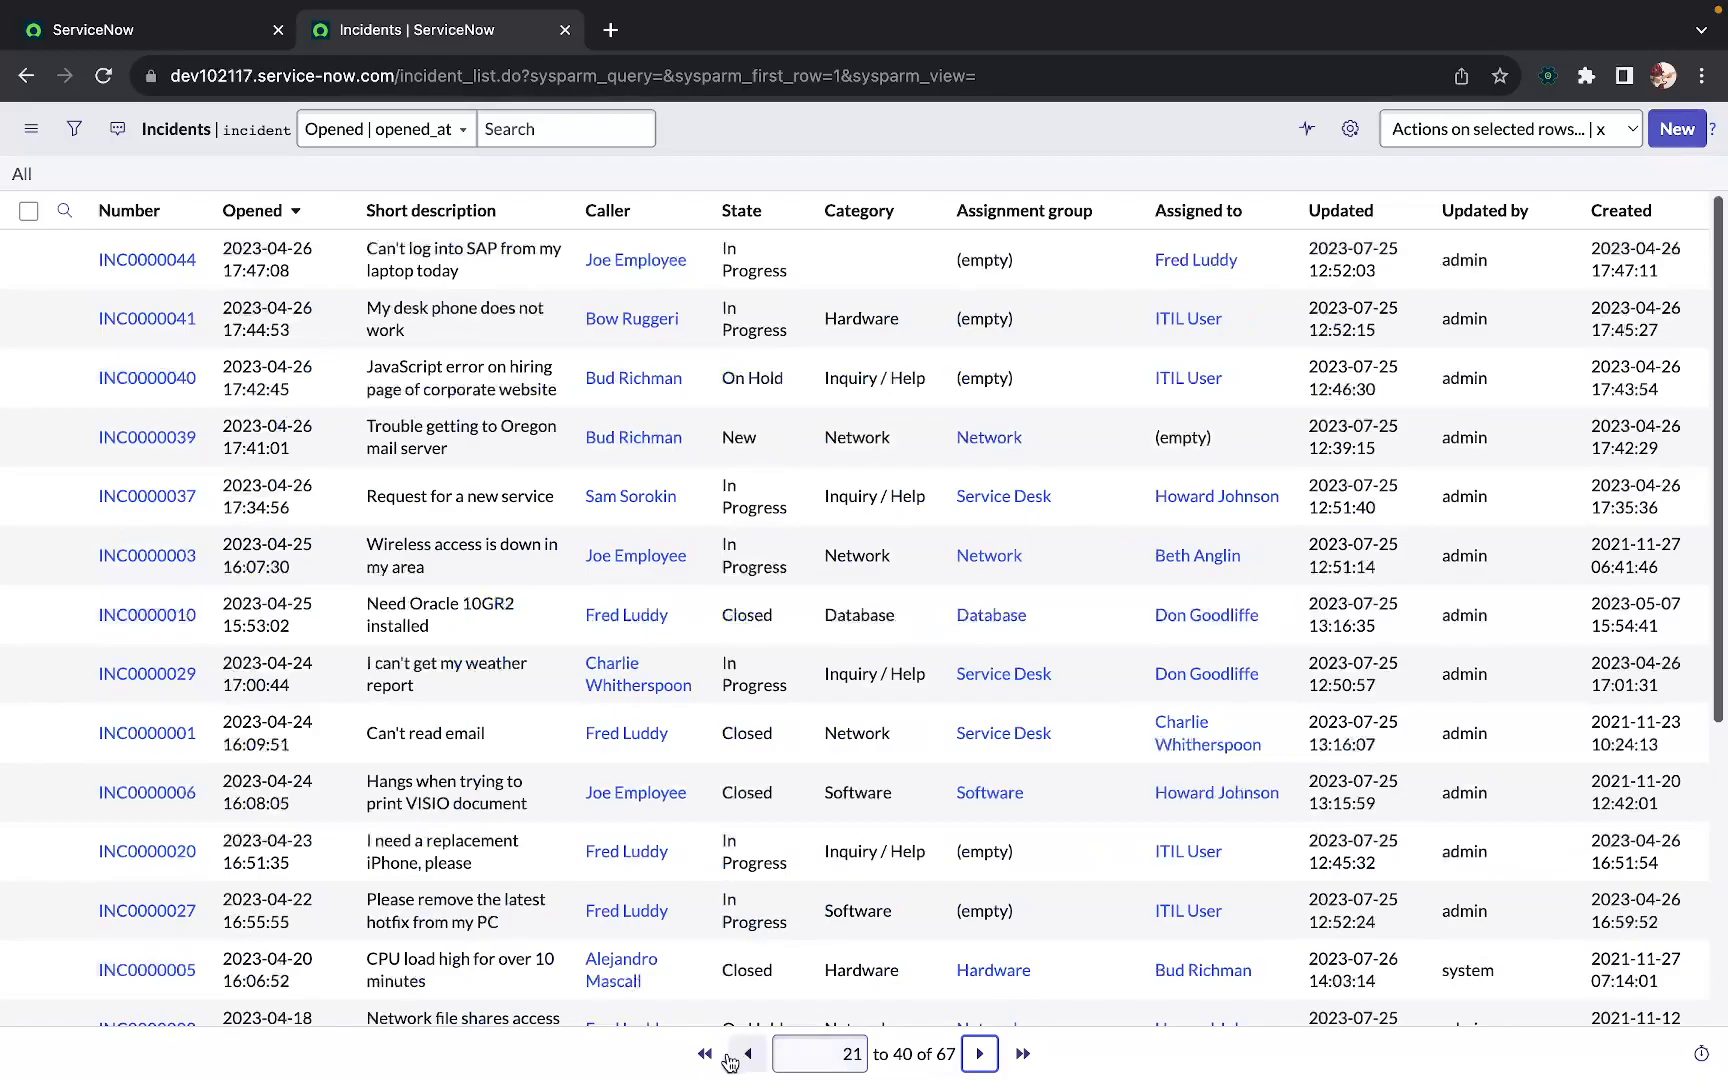
click(716, 1058)
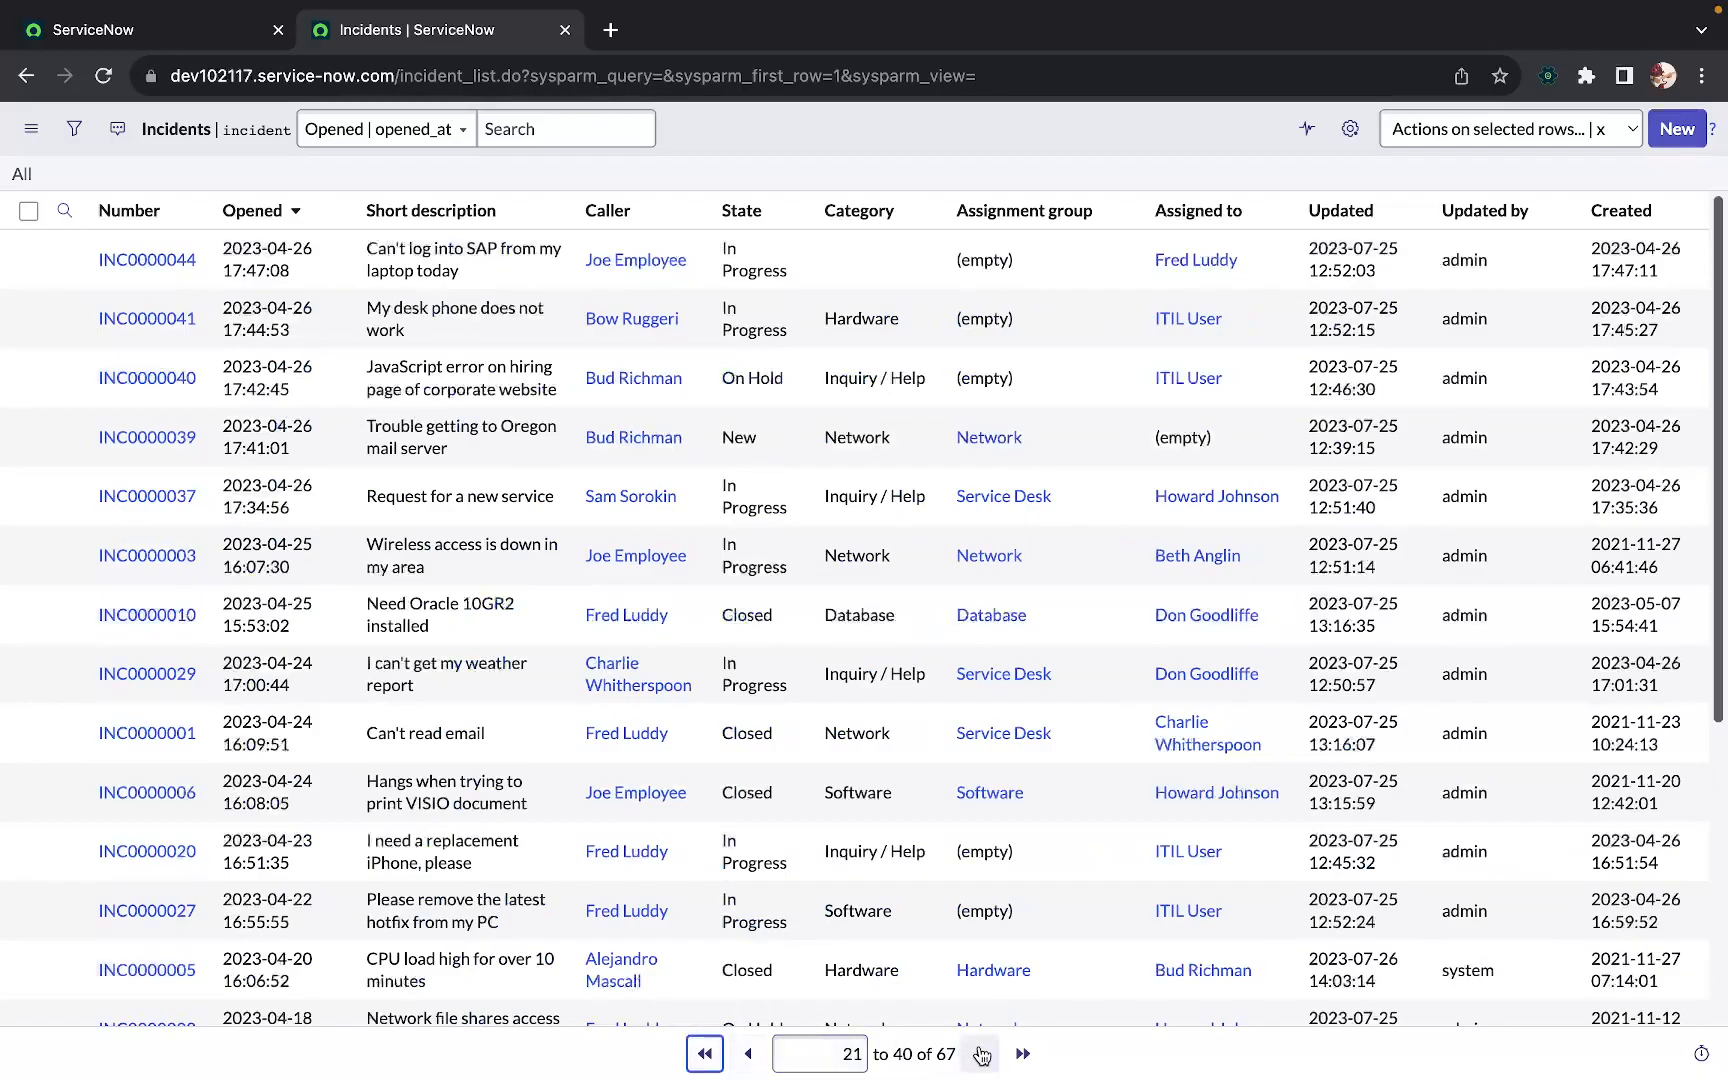
click(1038, 1063)
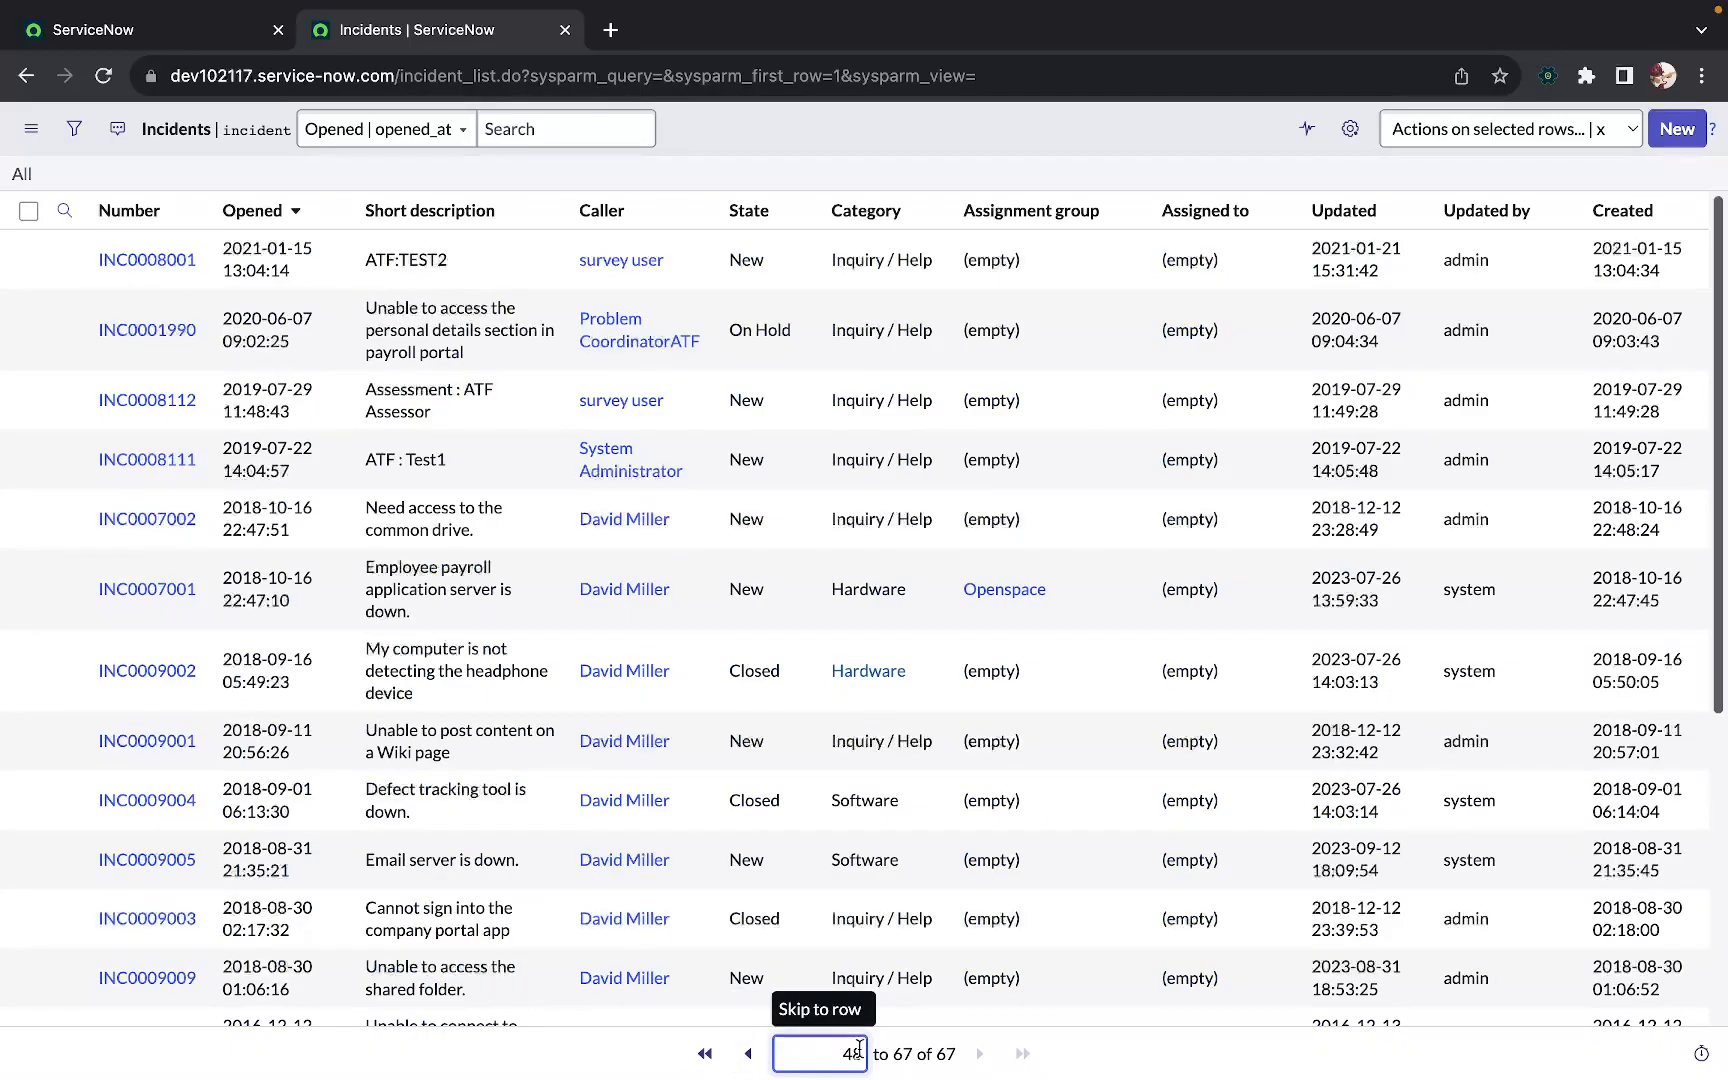
Skip the incident list to row 33, and return to its first page
double_click(826, 1050)
drag(826, 1050, 864, 1058)
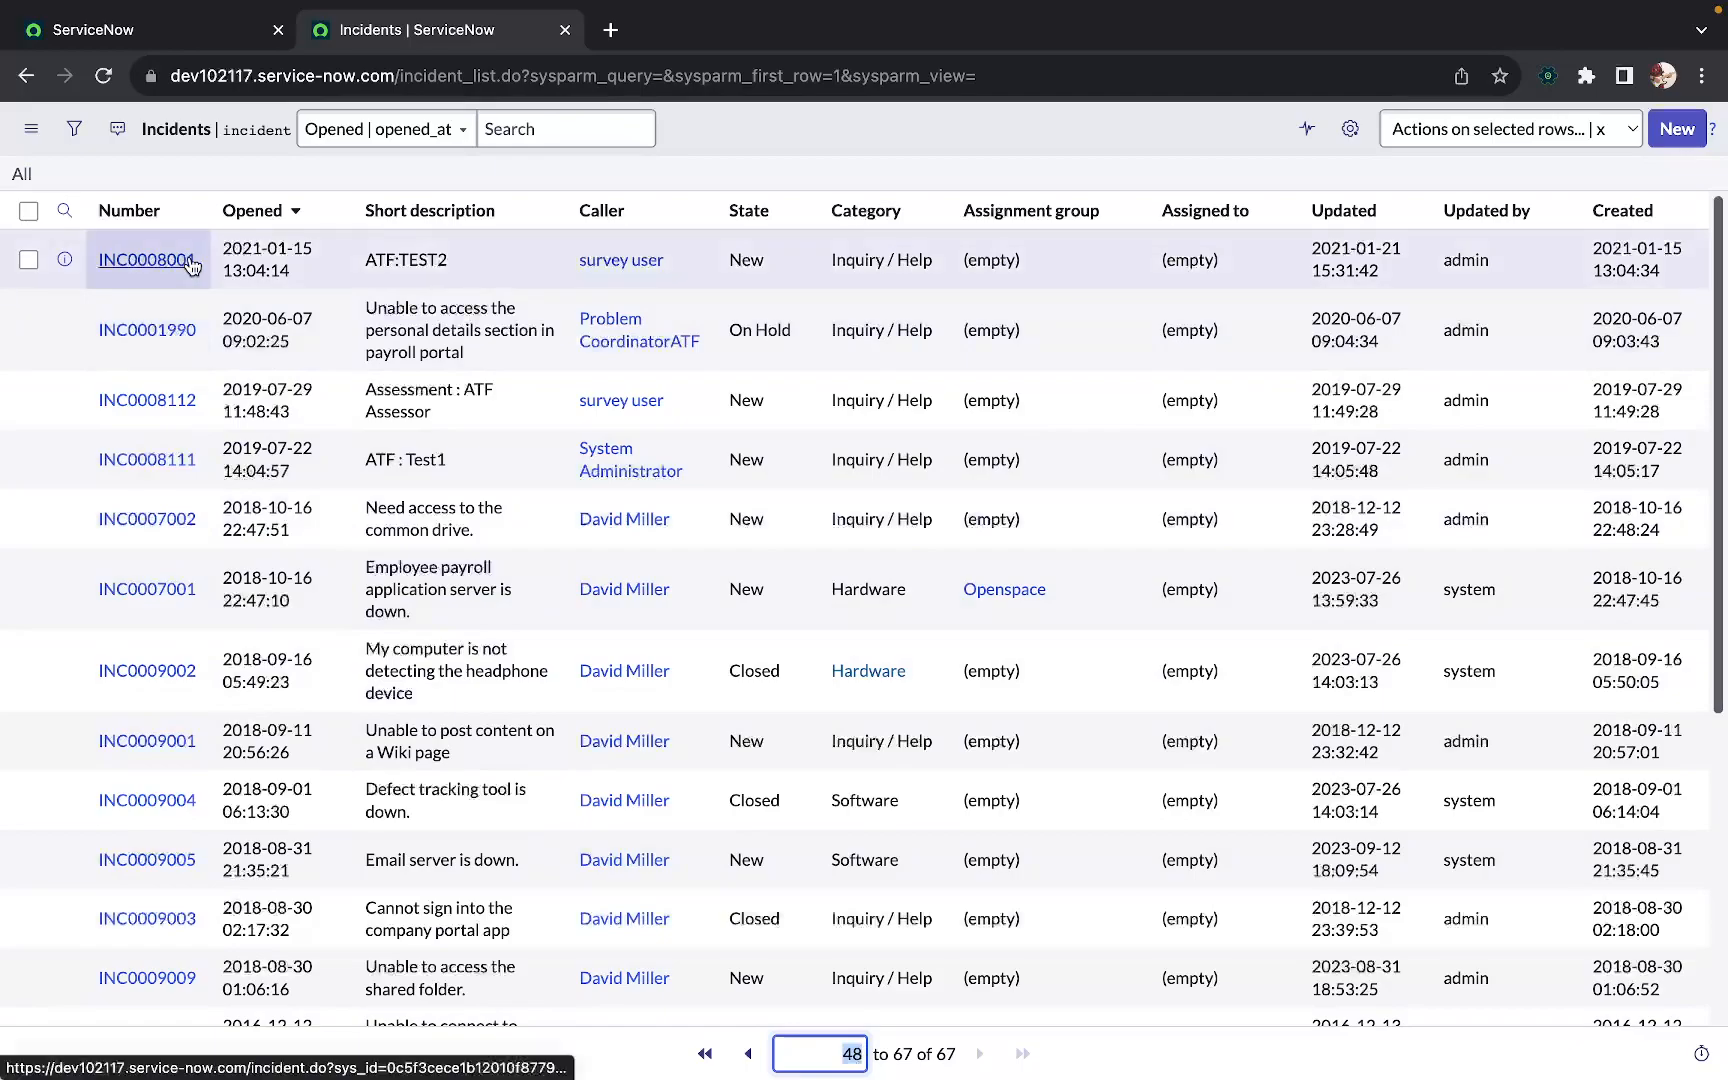
scroll(211, 705, down, 3)
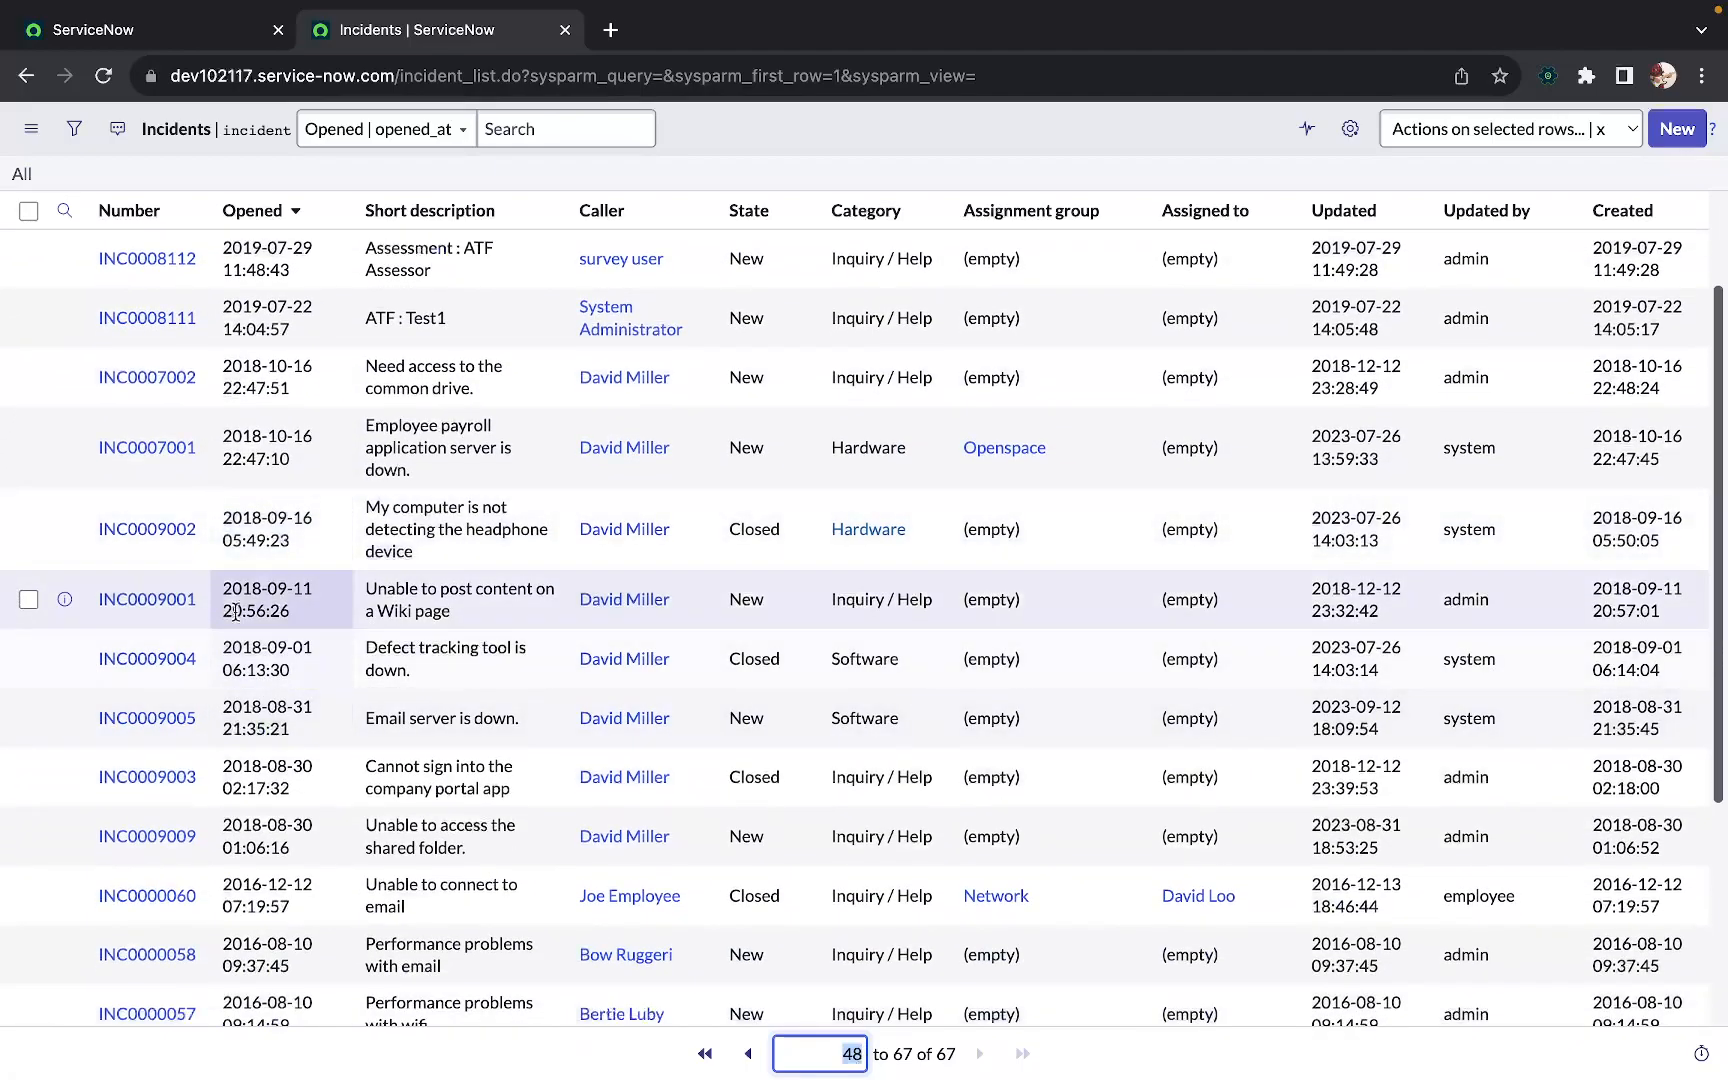
scroll(230, 640, up, 3)
click(864, 1052)
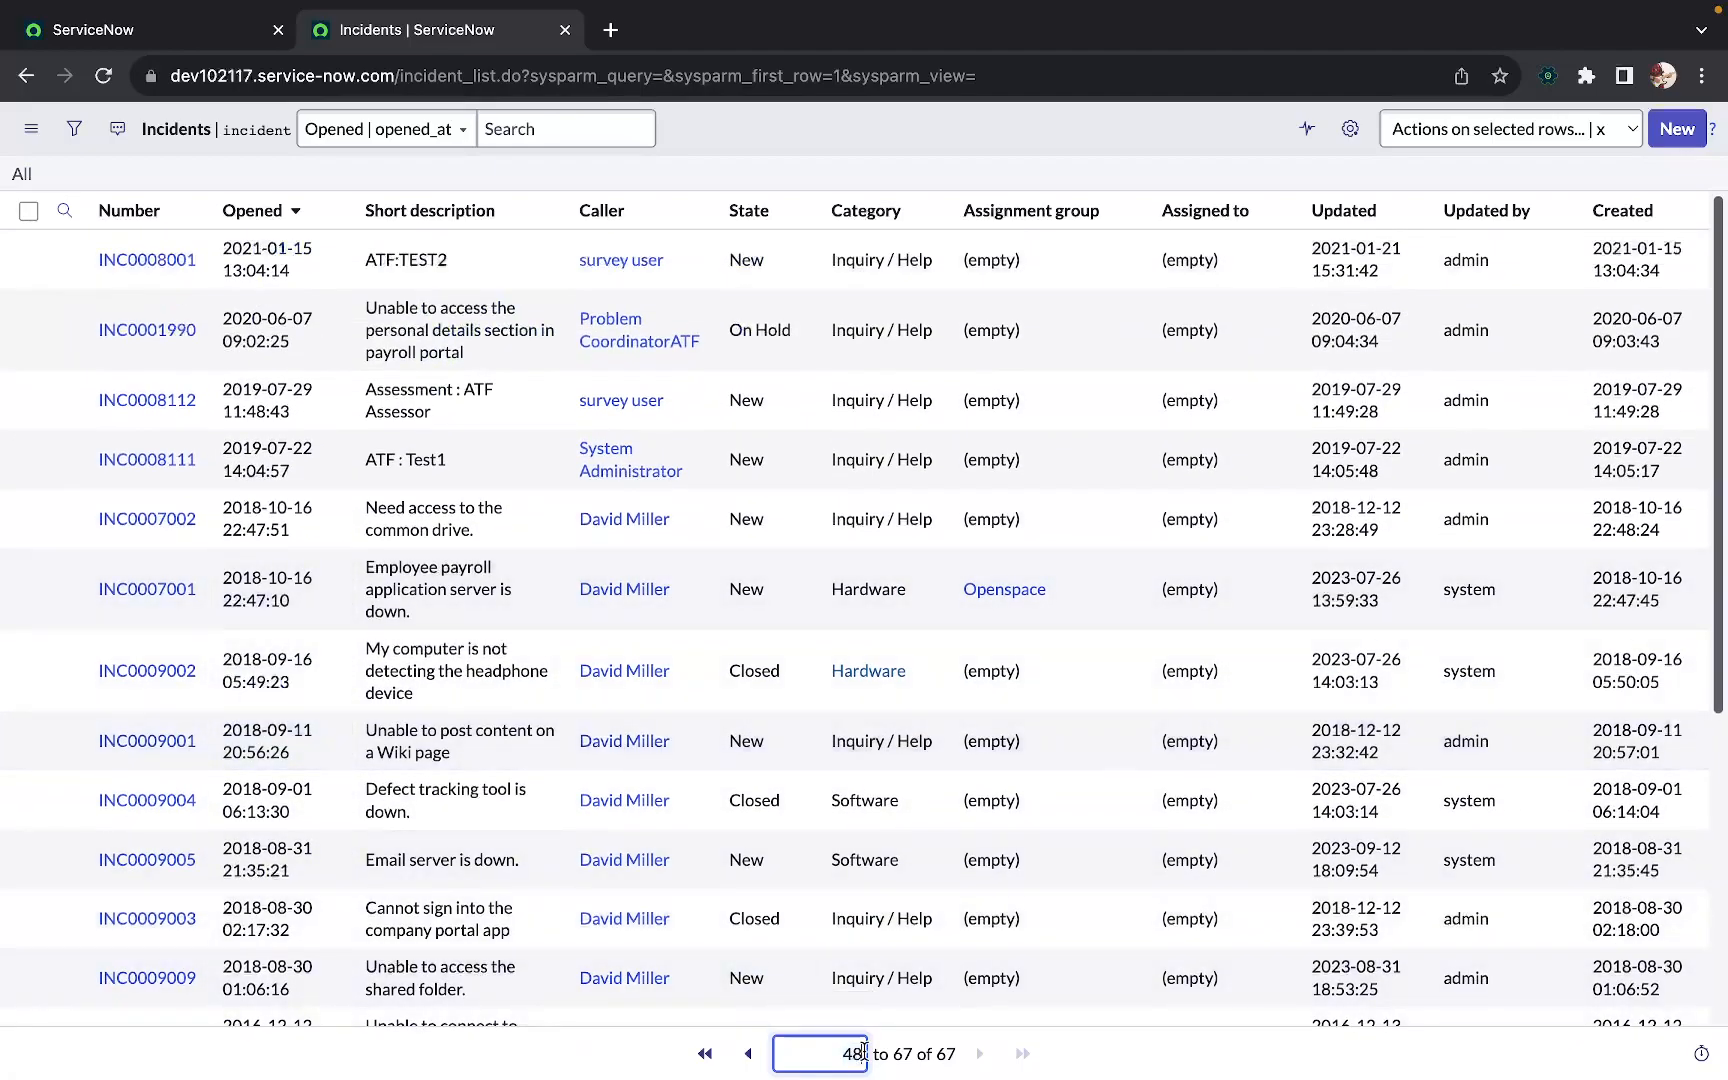
text(33)
key(Return)
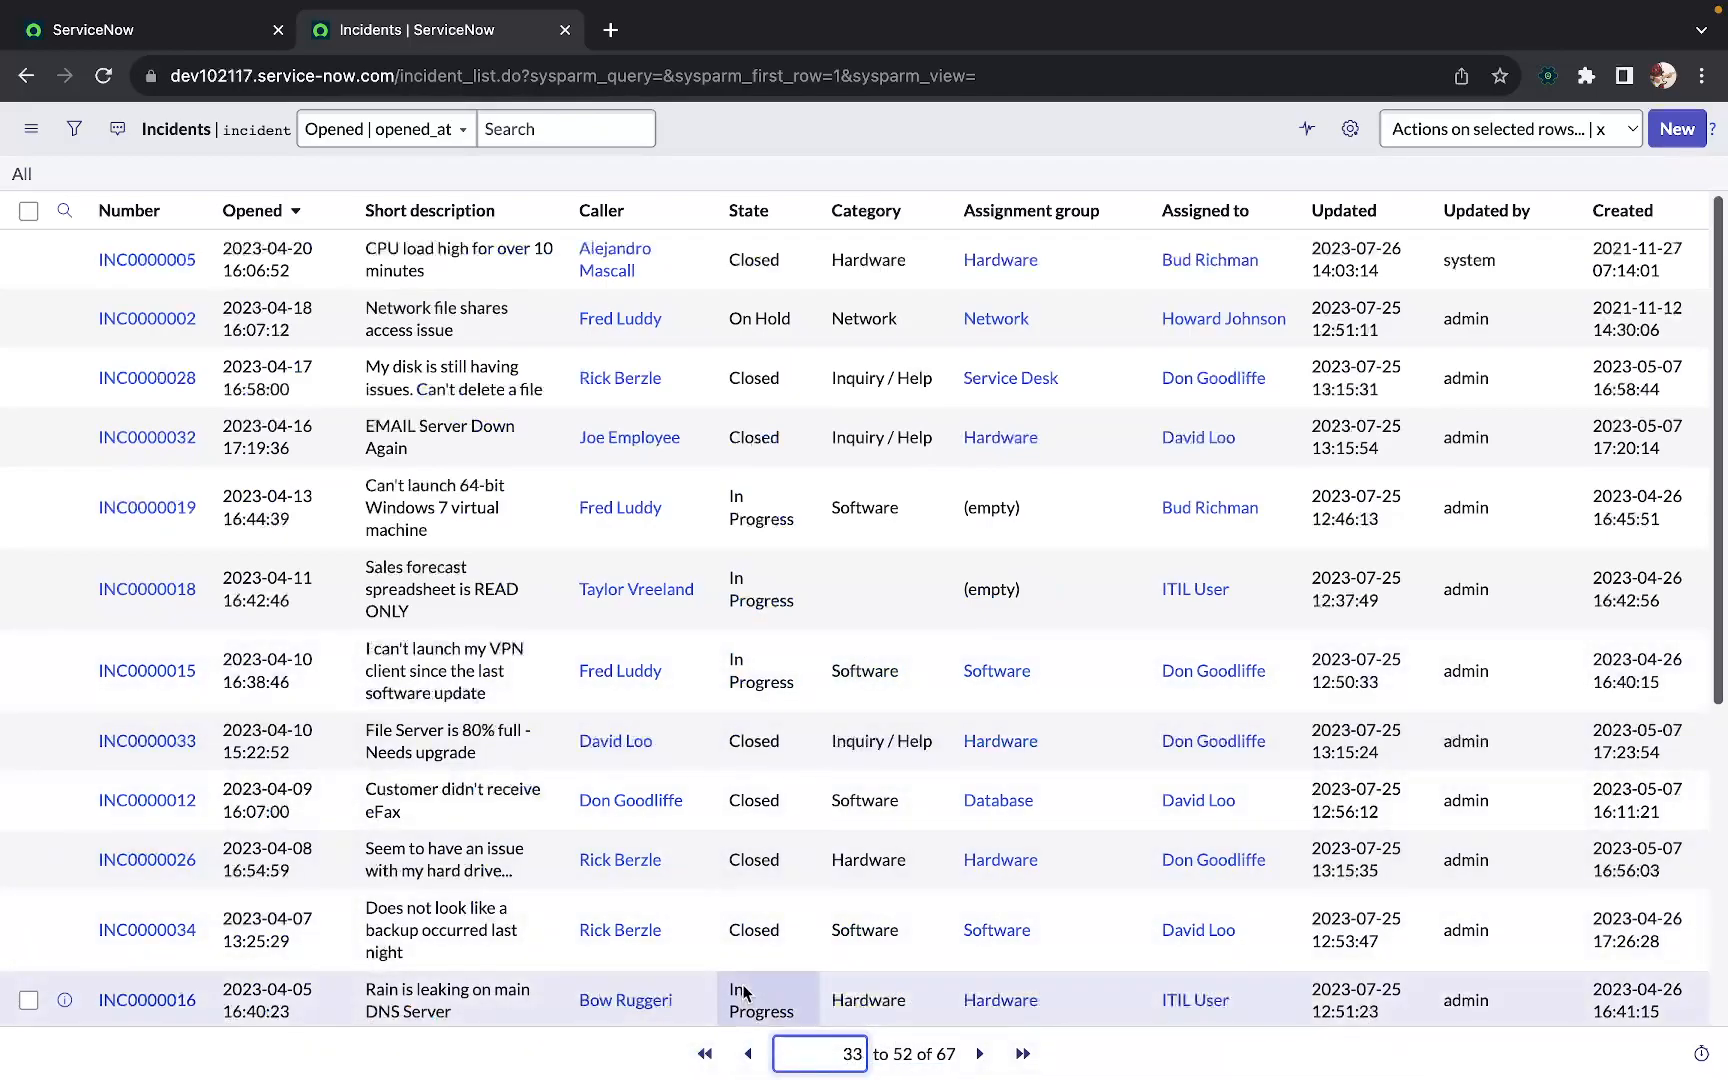
click(688, 1054)
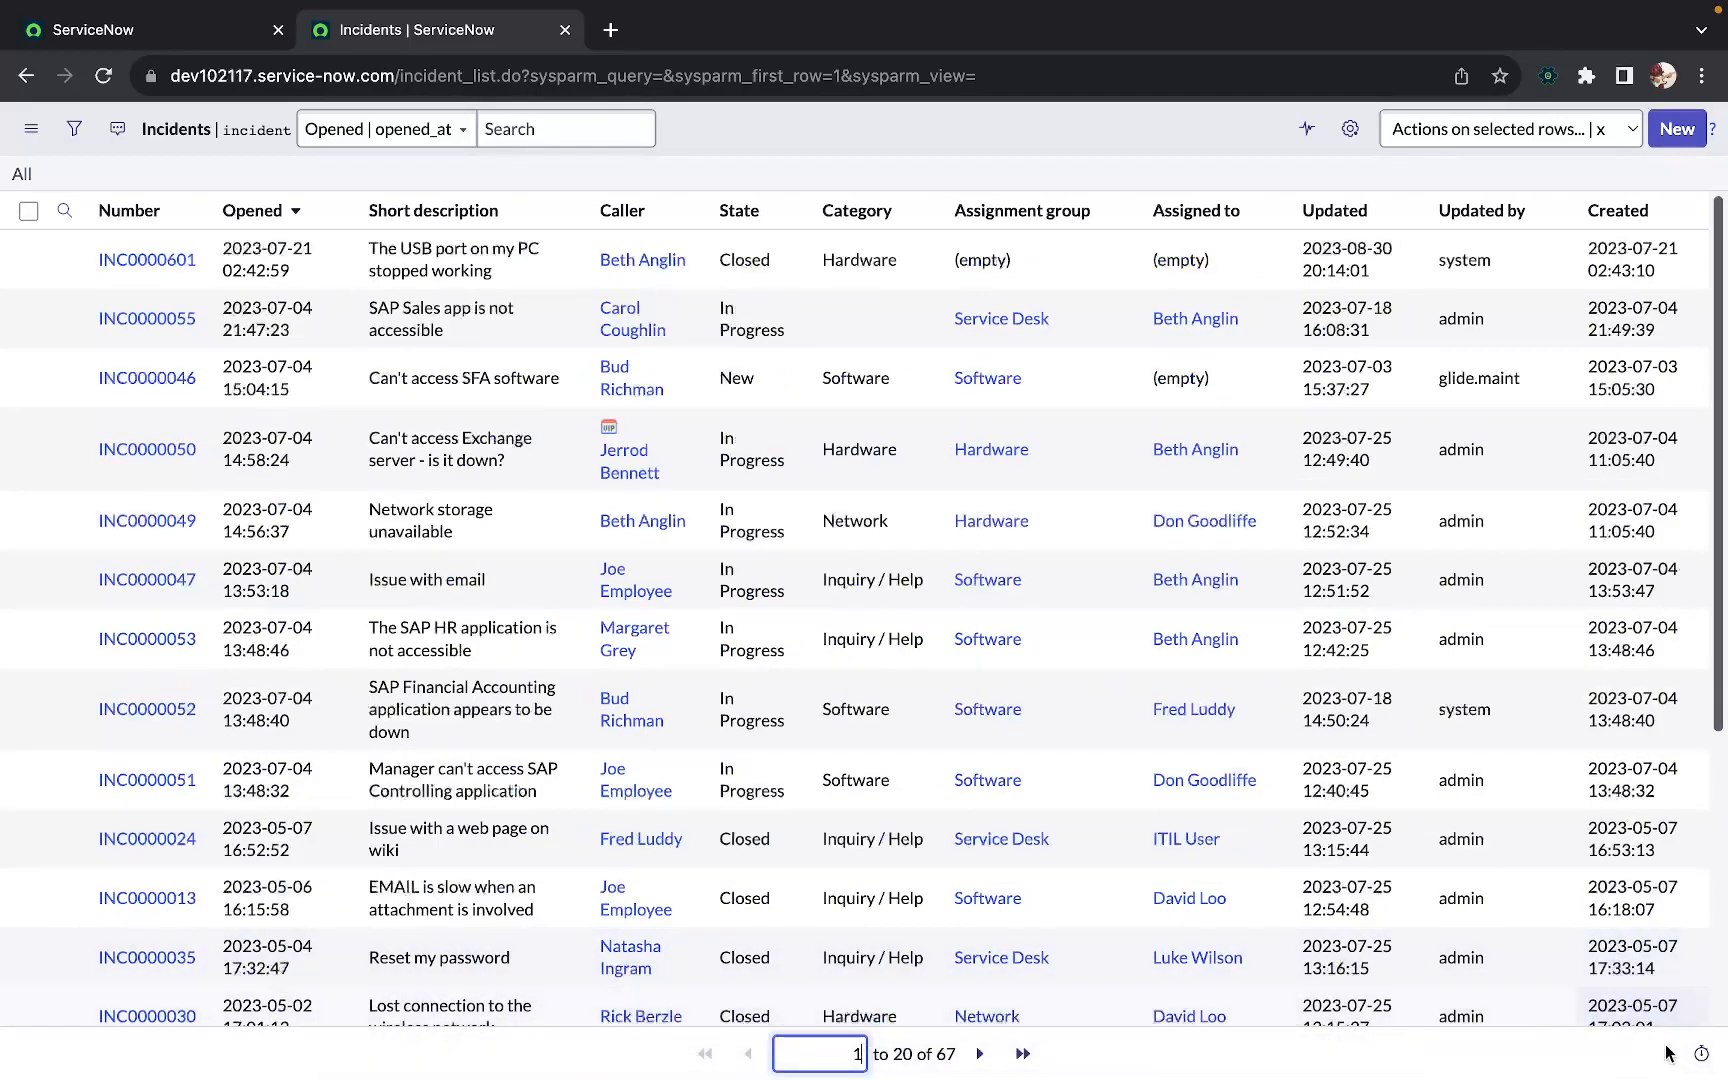
Examine the list's browser response time breakdown and close the details
mouse_move(1700, 1058)
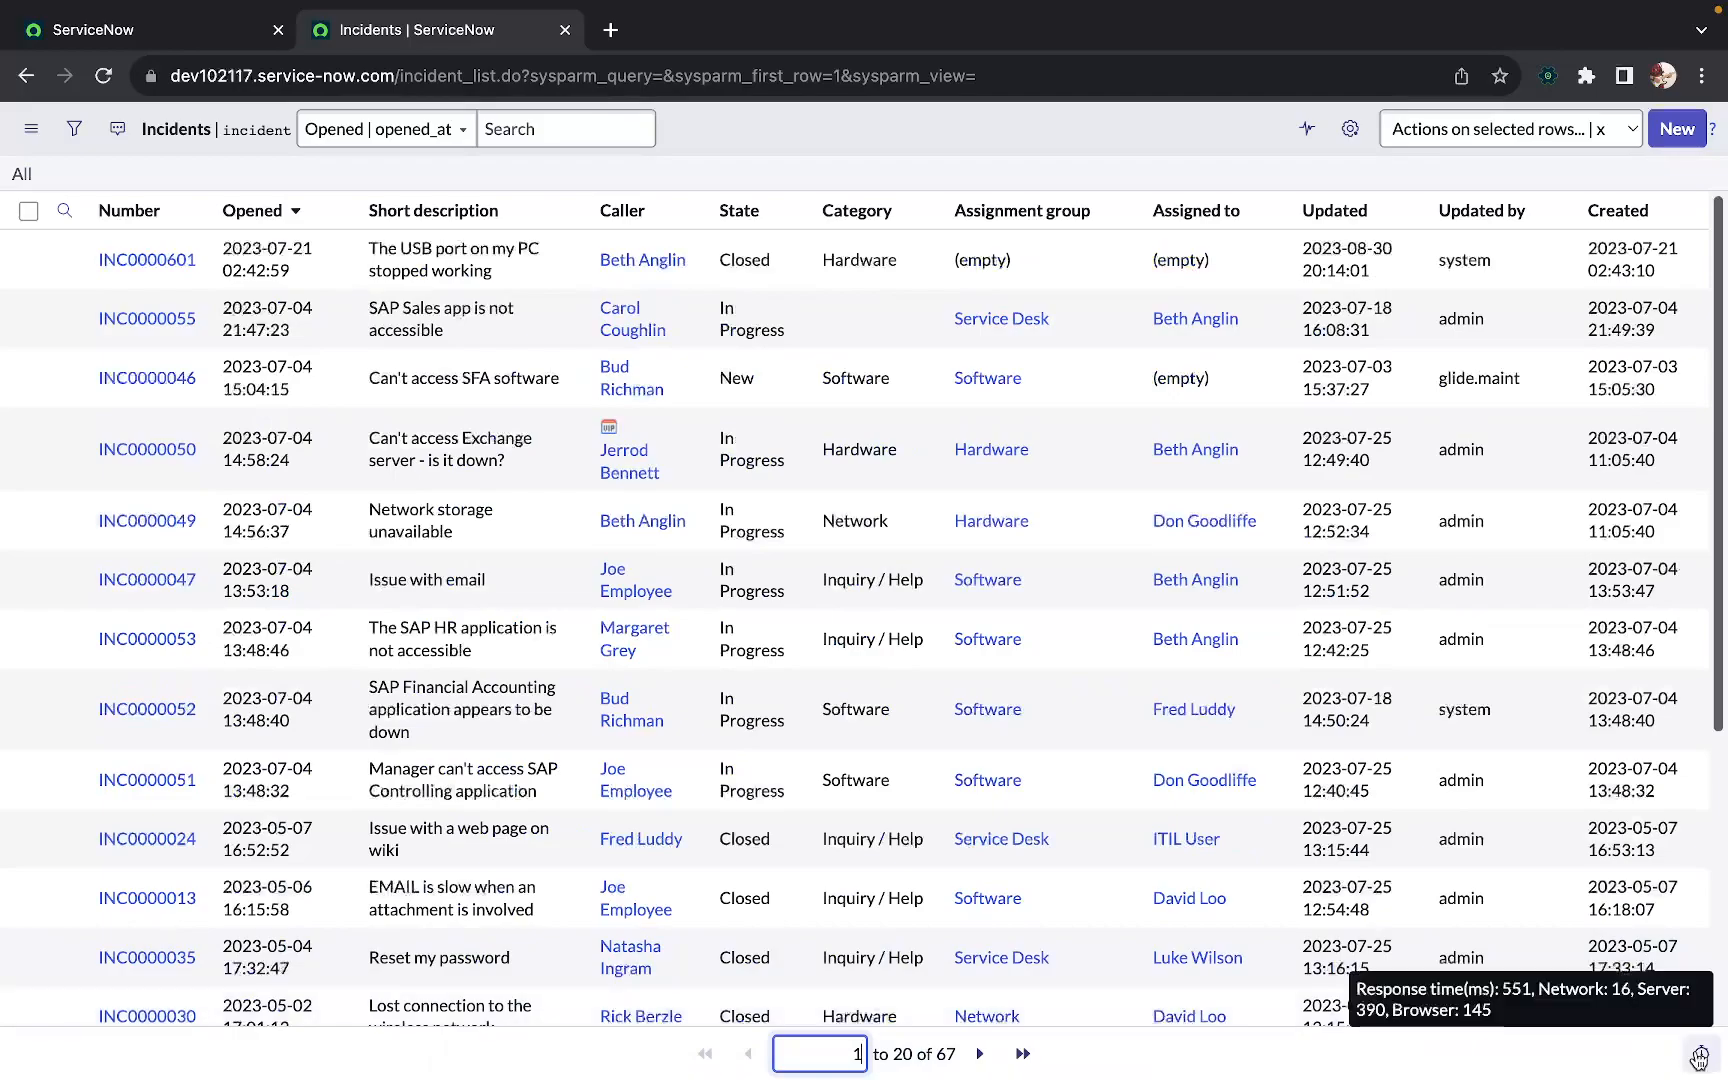
click(1700, 1058)
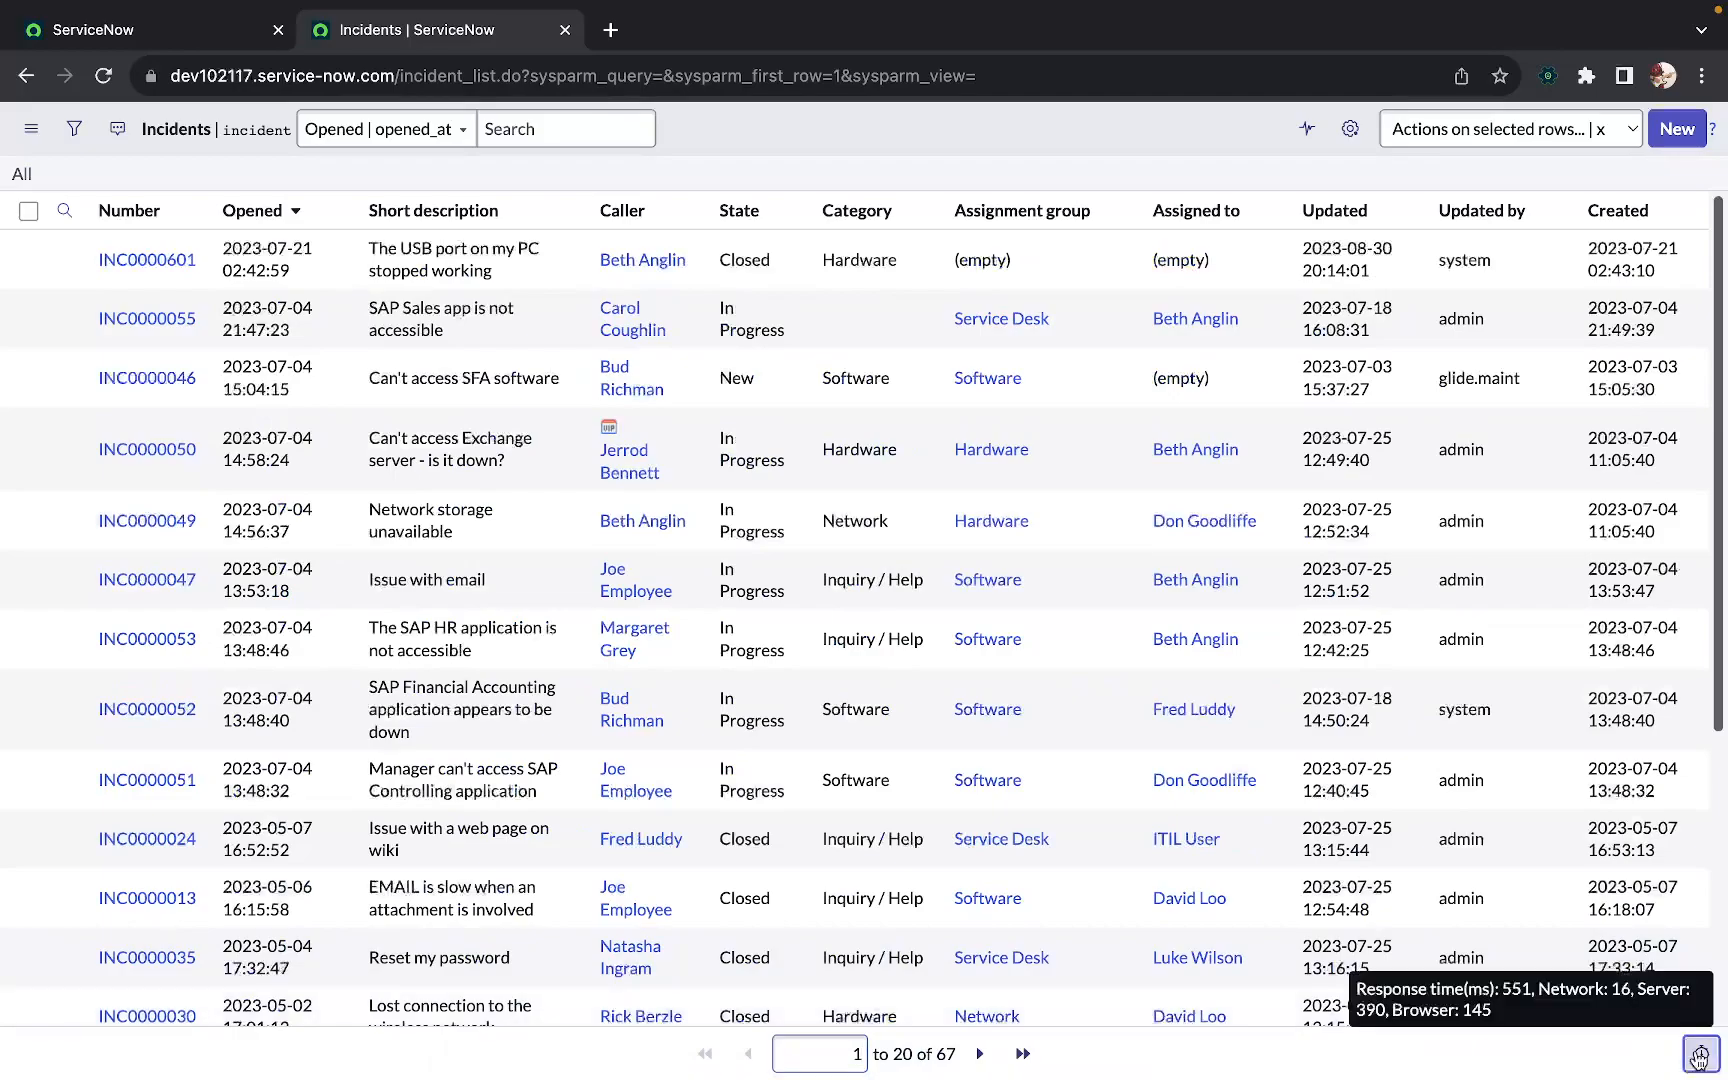
click(1700, 1058)
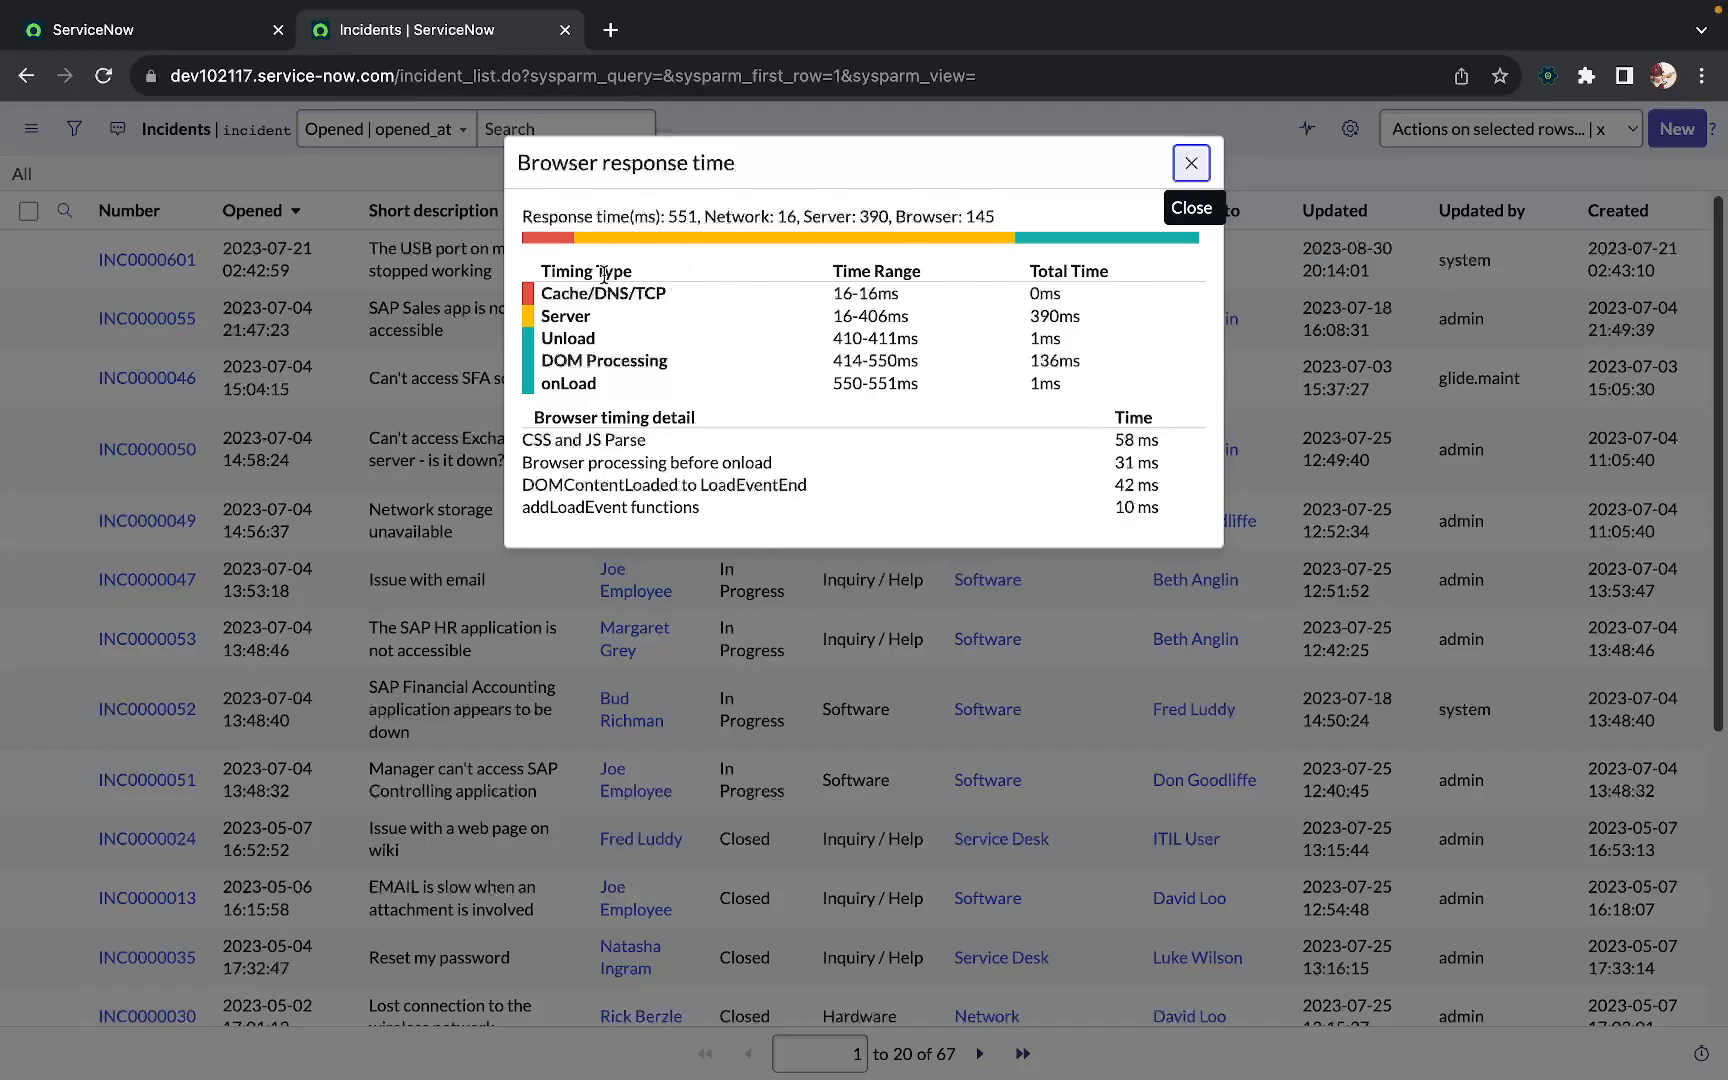
click(1191, 163)
mouse_move(1700, 1050)
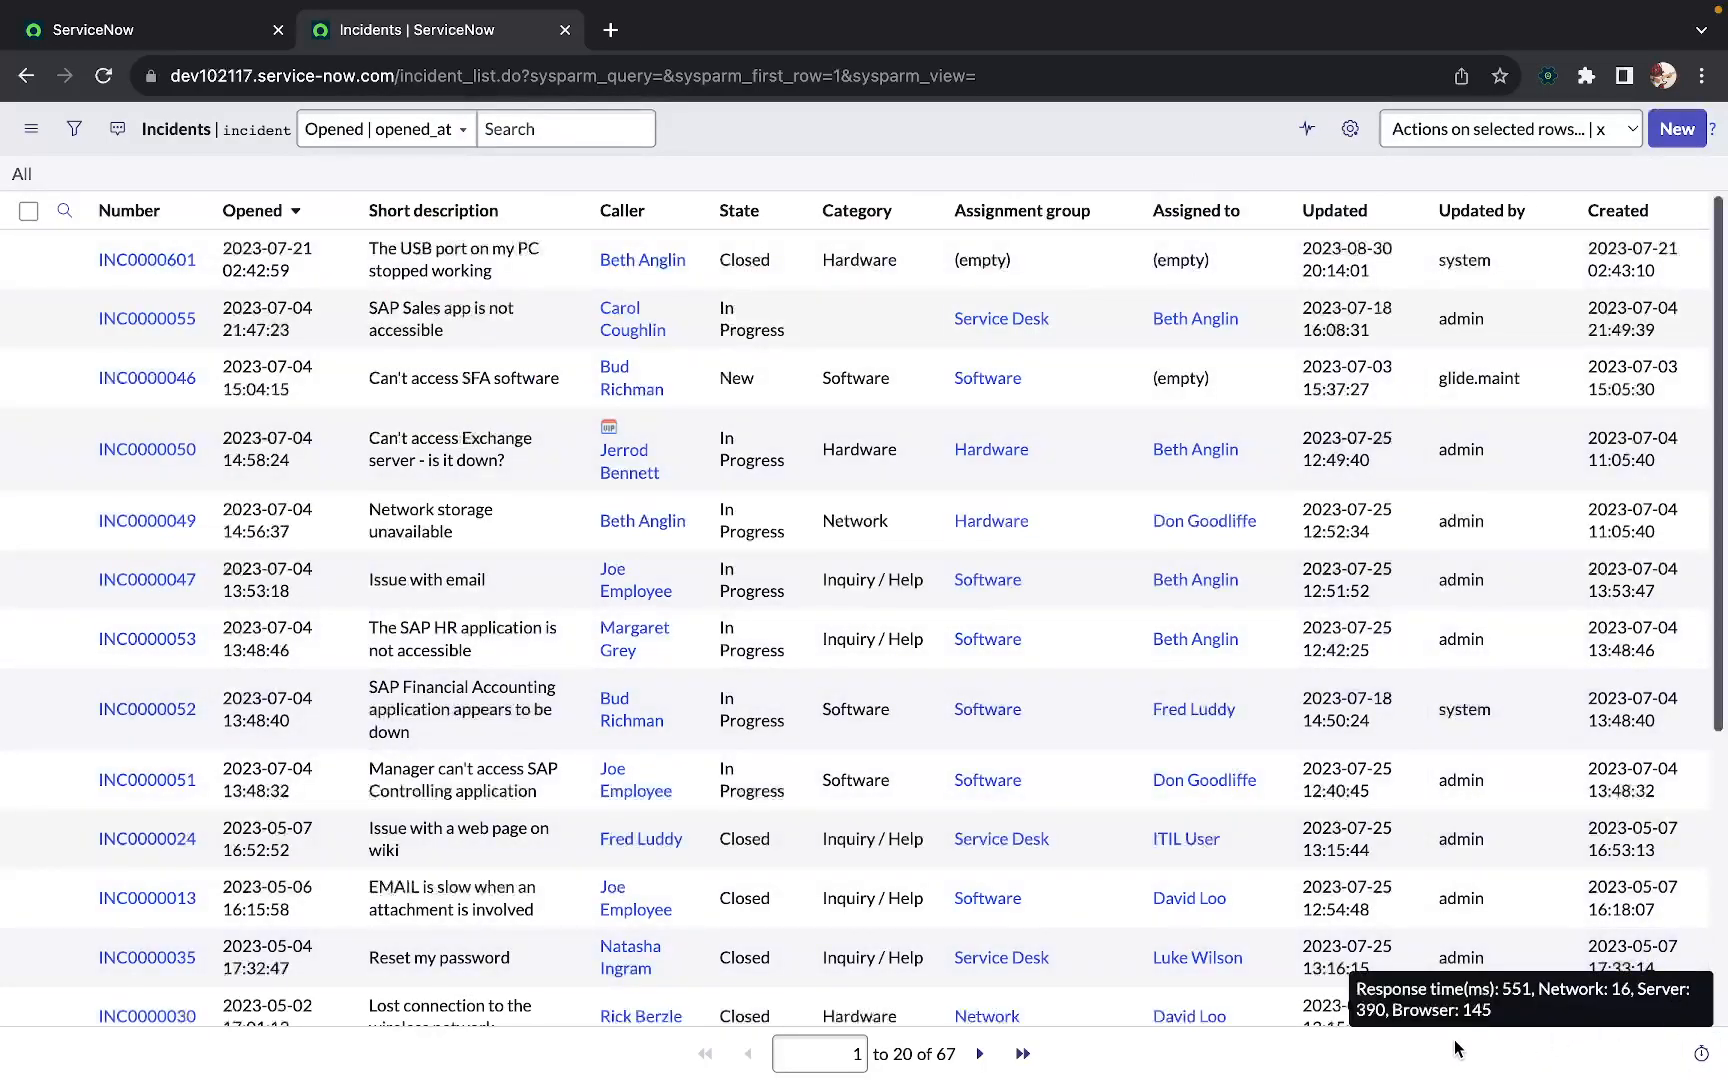